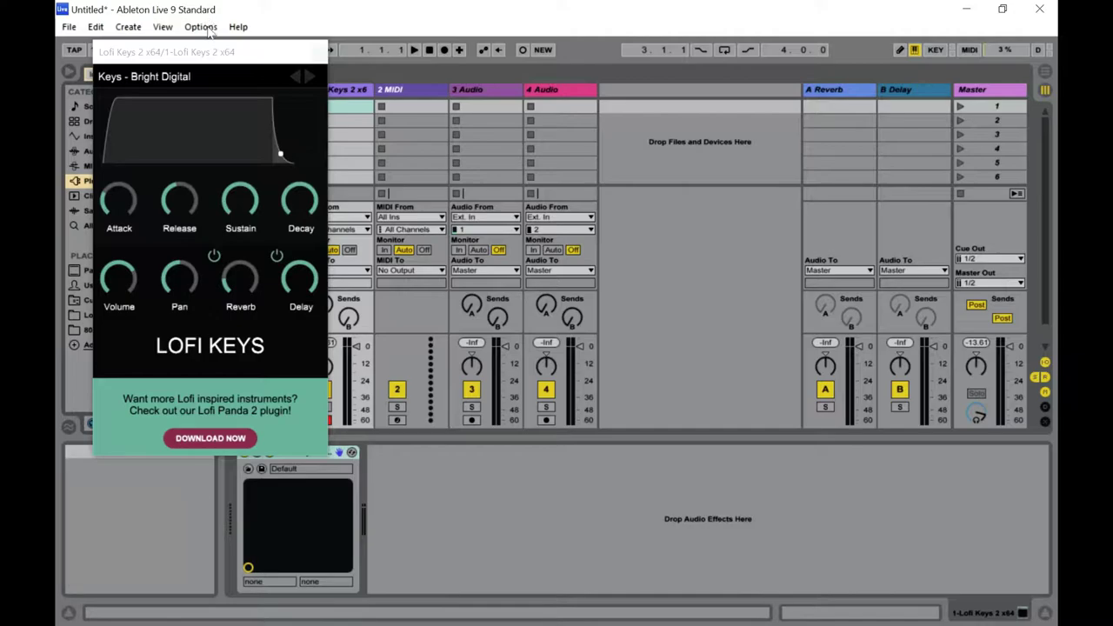
Set the project tempo to 90 BPM and turn on the metronome.
{"action": "left_click_drag", "start_coordinate": [209, 57], "coordinate": [403, 131]}
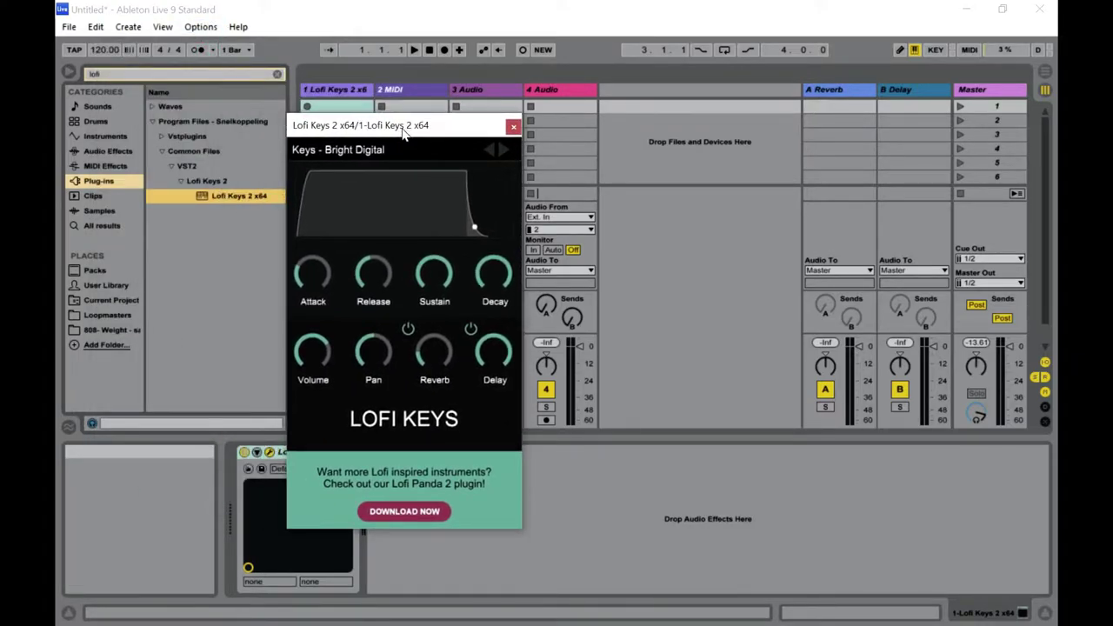
{"action": "left_click", "coordinate": [91, 48]}
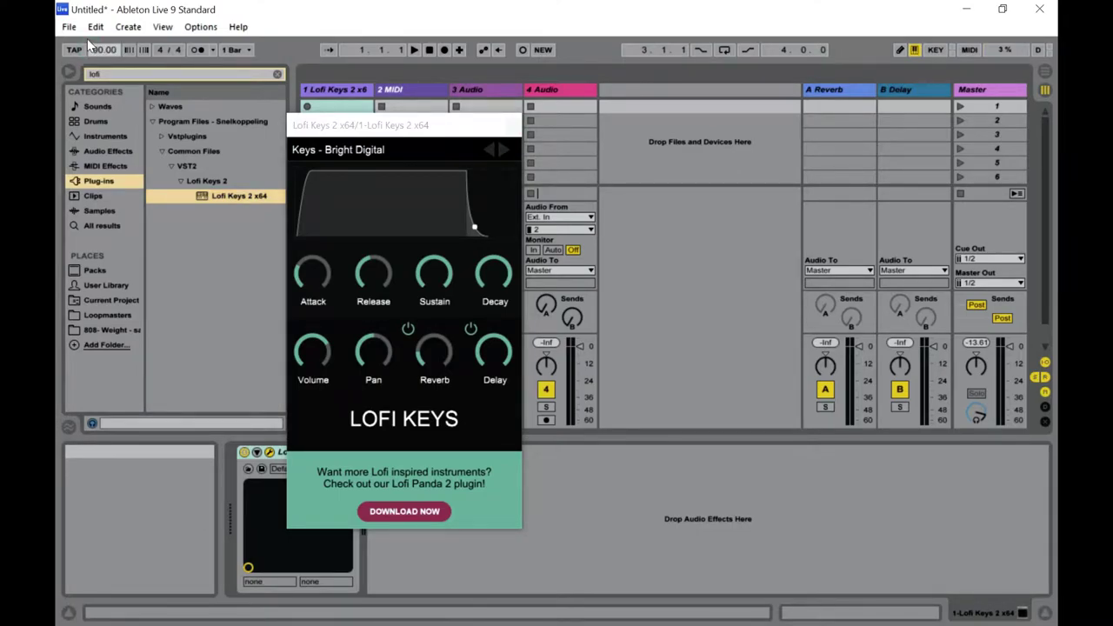
{"action": "left_click", "coordinate": [196, 49]}
Record a melody with Lofi Keys on track 1 and view the take in the arrangement with the plug-in window closed.
{"action": "left_click", "coordinate": [446, 50]}
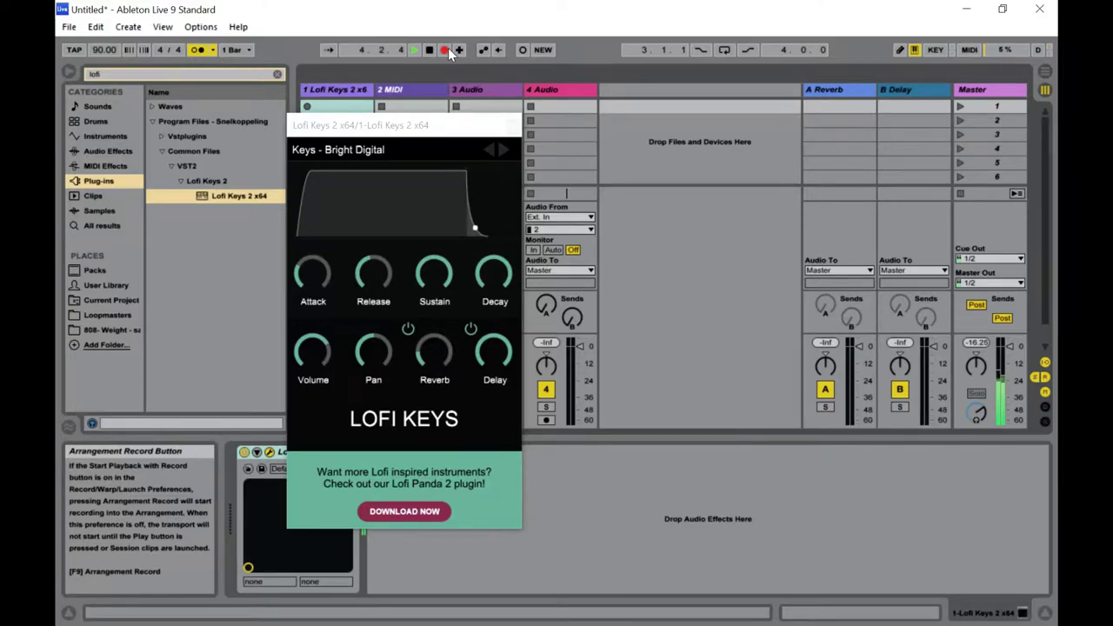
{"action": "key", "text": "space"}
{"action": "left_click", "coordinate": [446, 50]}
{"action": "key", "text": "space"}
{"action": "key", "text": "Tab"}
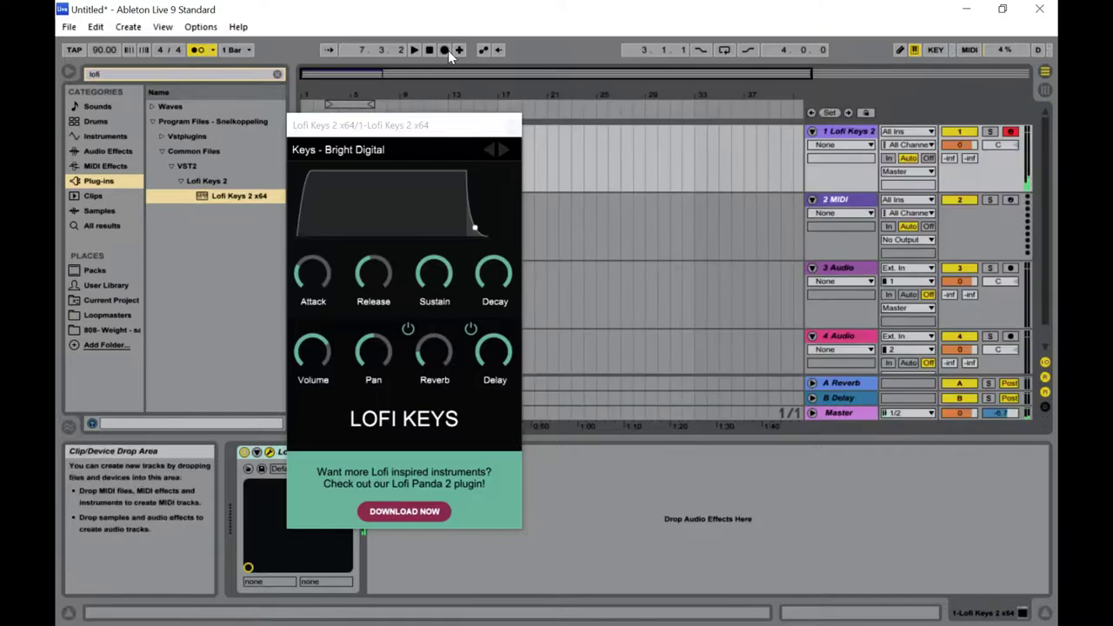
{"action": "left_click", "coordinate": [513, 125]}
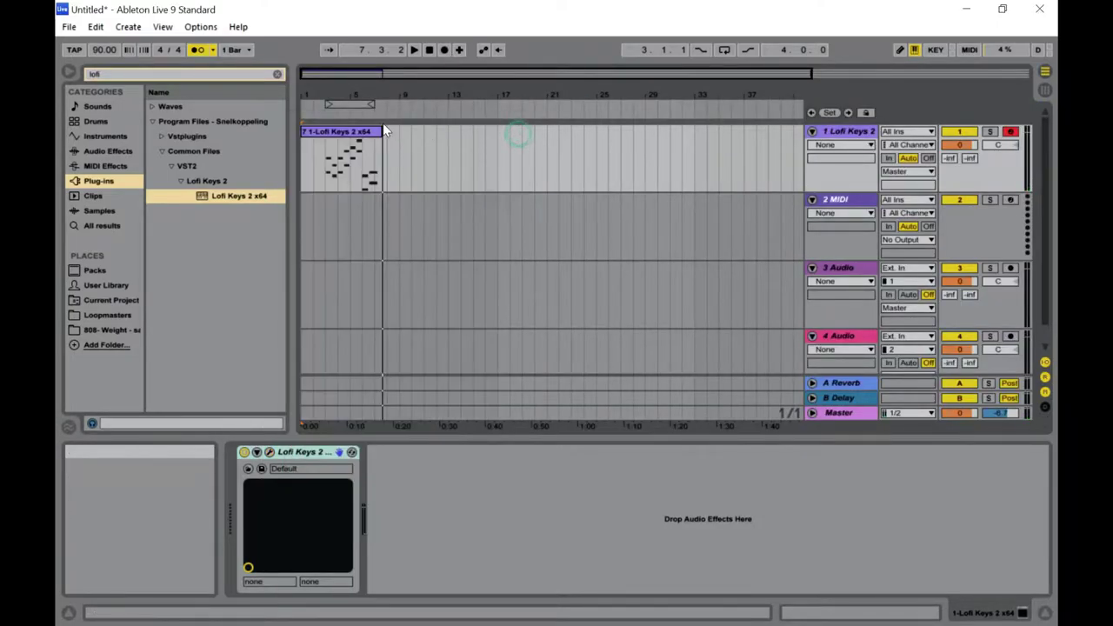
Trim the empty lead-in from the recorded Lofi Keys clip so that it starts at 3.1.1.
{"action": "left_click_drag", "start_coordinate": [301, 132], "coordinate": [325, 132]}
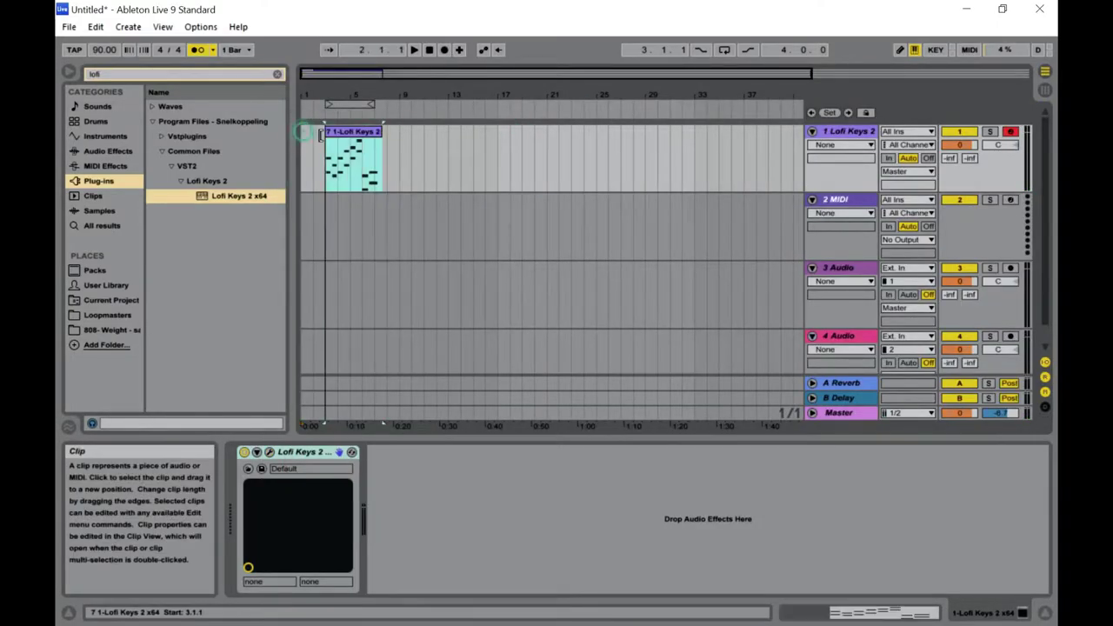
{"action": "left_click", "coordinate": [338, 135]}
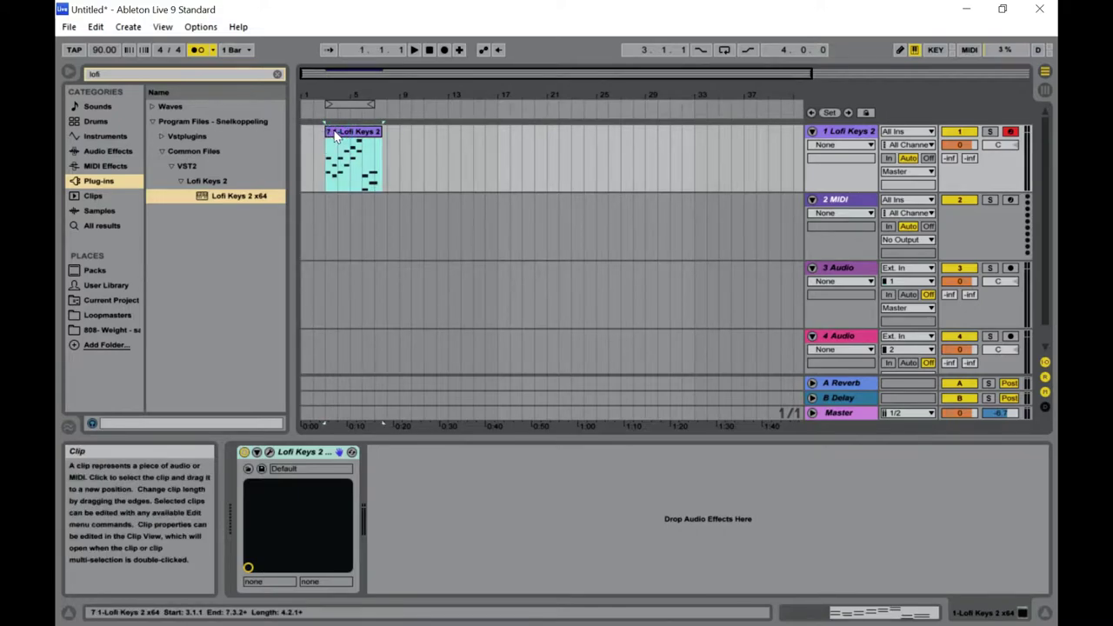
Shift the Lofi Keys clip and the four-bar loop region to bar 1 and play it looped.
{"action": "left_click_drag", "start_coordinate": [335, 131], "coordinate": [313, 104]}
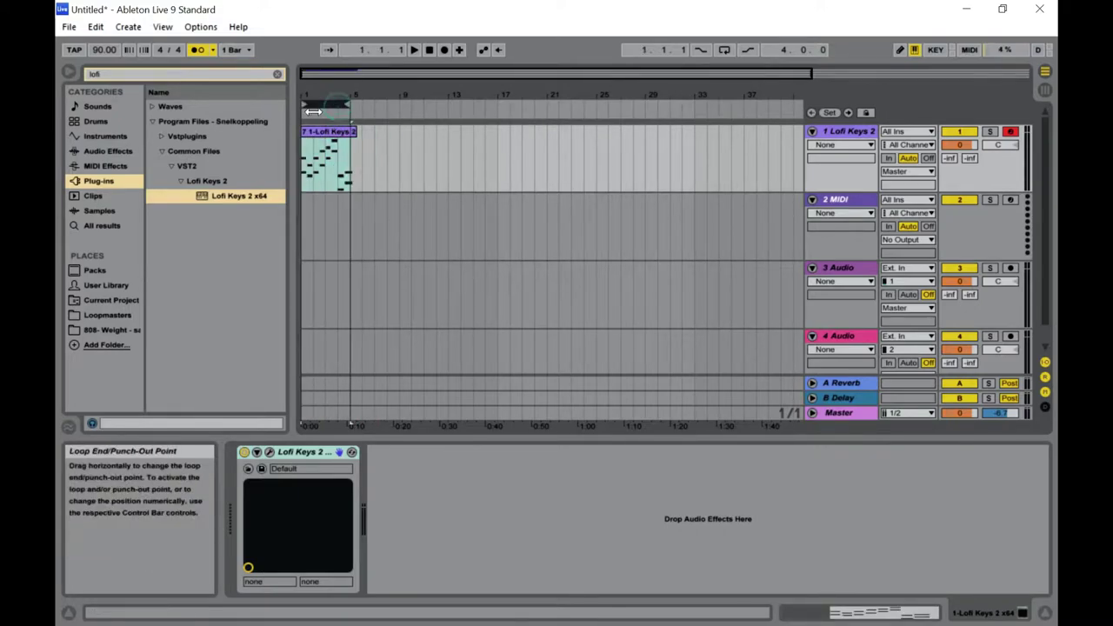
{"action": "key", "text": "space"}
{"action": "left_click", "coordinate": [724, 50]}
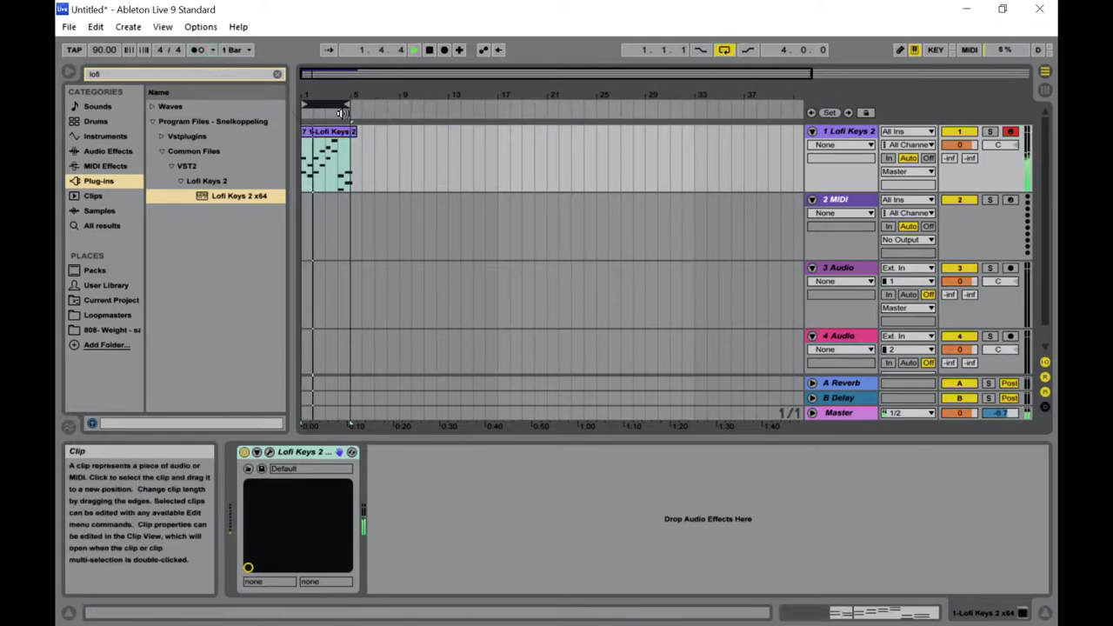
Quantize all the notes of the Lofi Keys clip in the MIDI note editor.
{"action": "left_click_drag", "start_coordinate": [325, 73], "coordinate": [439, 120]}
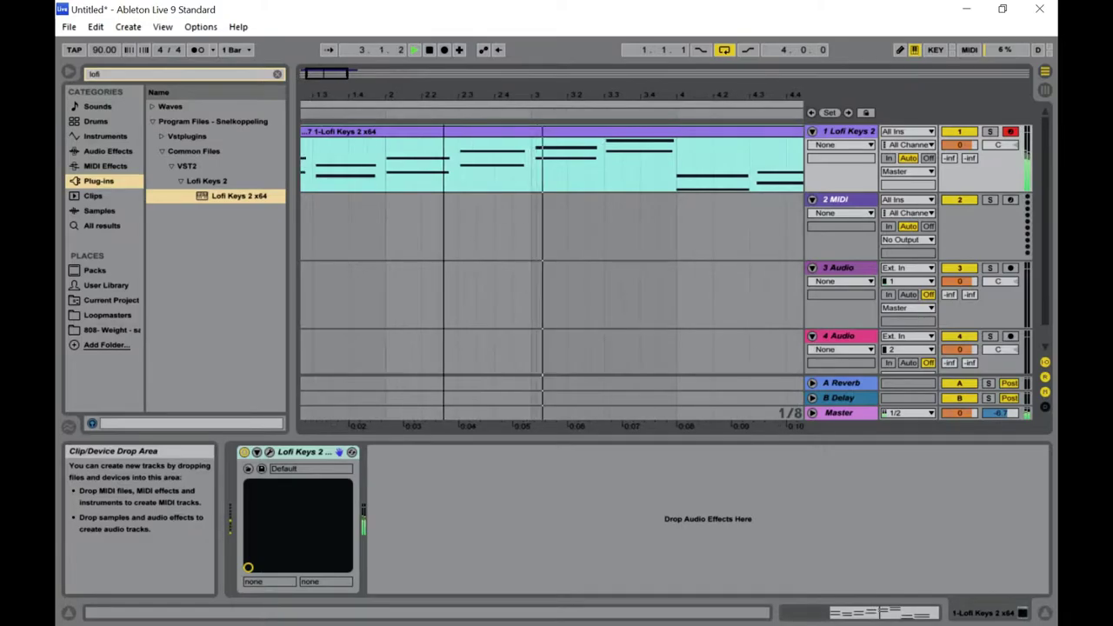
{"action": "double_click", "coordinate": [467, 136]}
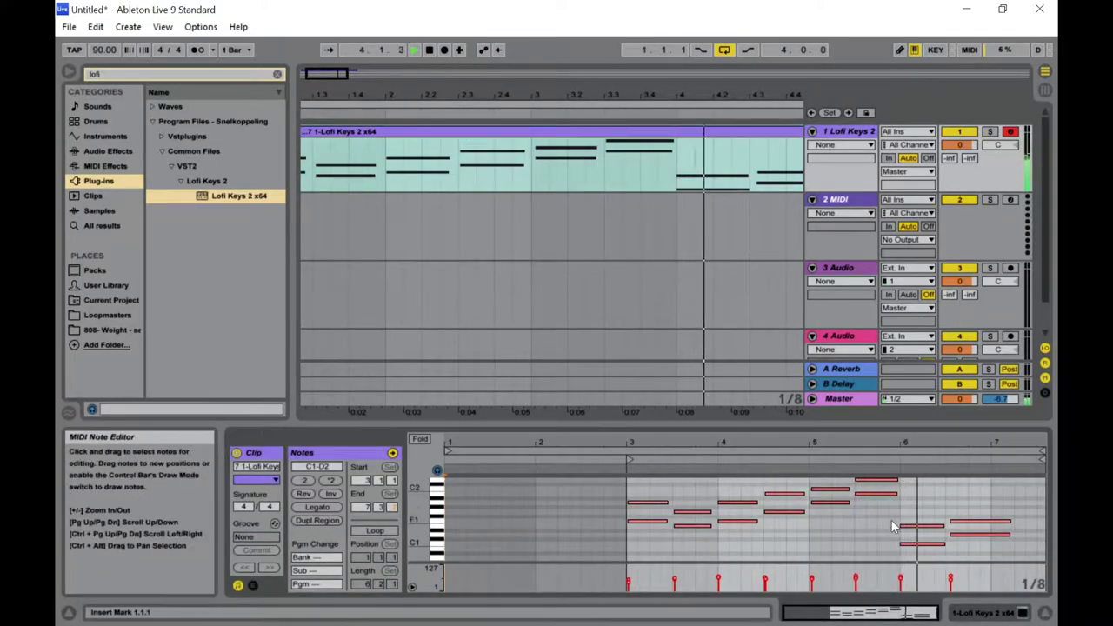
{"action": "left_click_drag", "start_coordinate": [873, 531], "coordinate": [624, 501]}
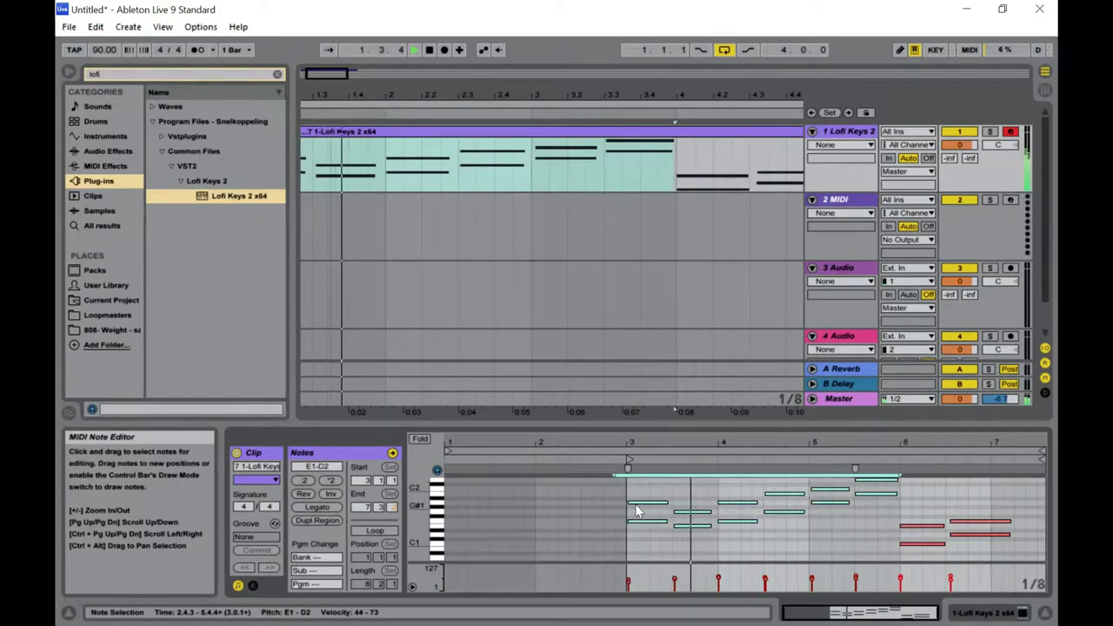
{"action": "right_click", "coordinate": [637, 505]}
{"action": "left_click", "coordinate": [652, 246]}
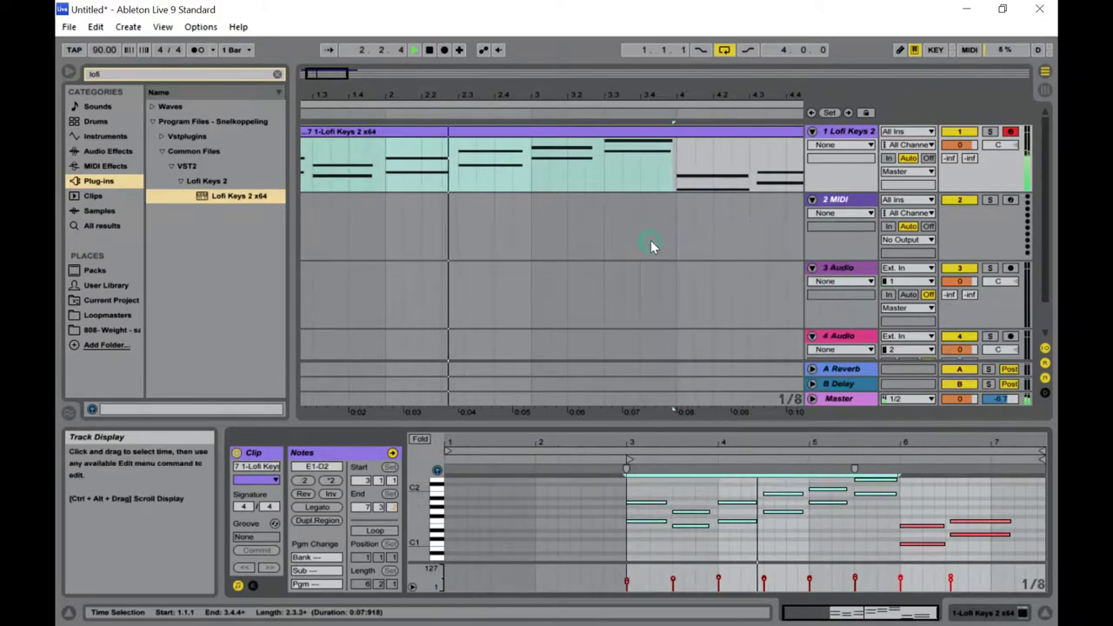
{"action": "left_click_drag", "start_coordinate": [1009, 492], "coordinate": [907, 552]}
{"action": "right_click", "coordinate": [907, 552]}
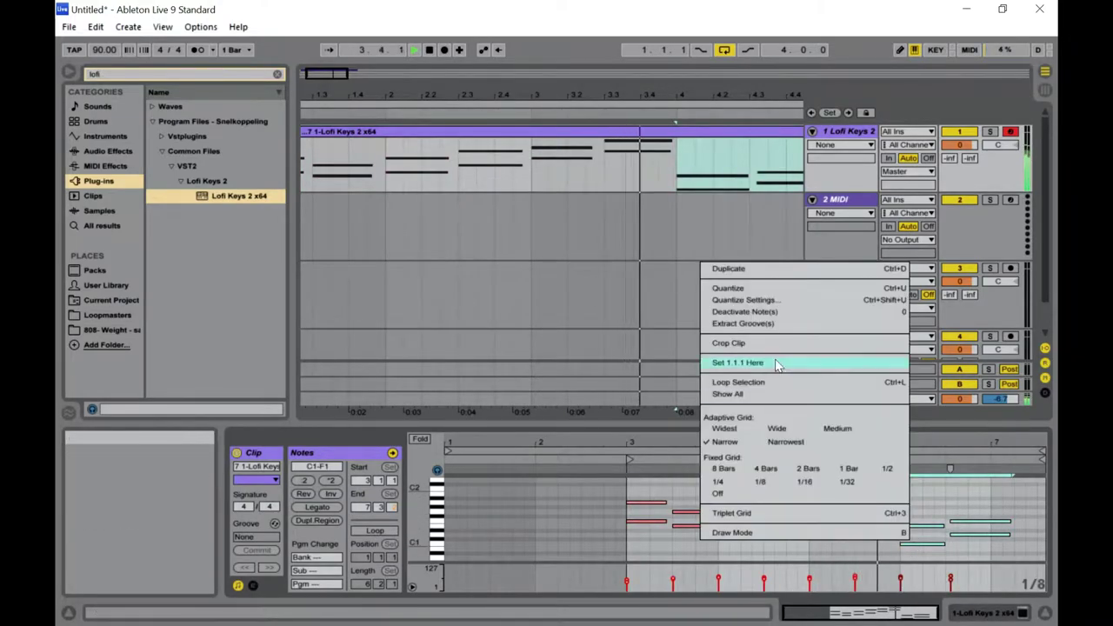
{"action": "left_click", "coordinate": [746, 282]}
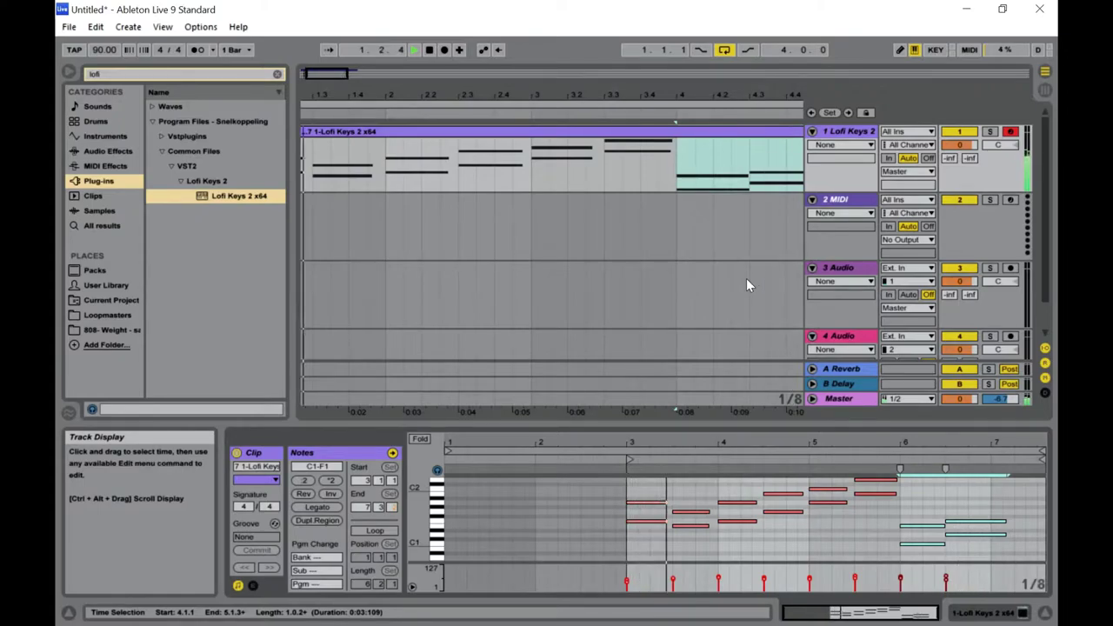
Trim the end of the Lofi Keys clip to 5.1.1 so that it is four bars long.
{"action": "left_click_drag", "start_coordinate": [322, 75], "coordinate": [363, 82]}
{"action": "left_click_drag", "start_coordinate": [475, 132], "coordinate": [372, 132]}
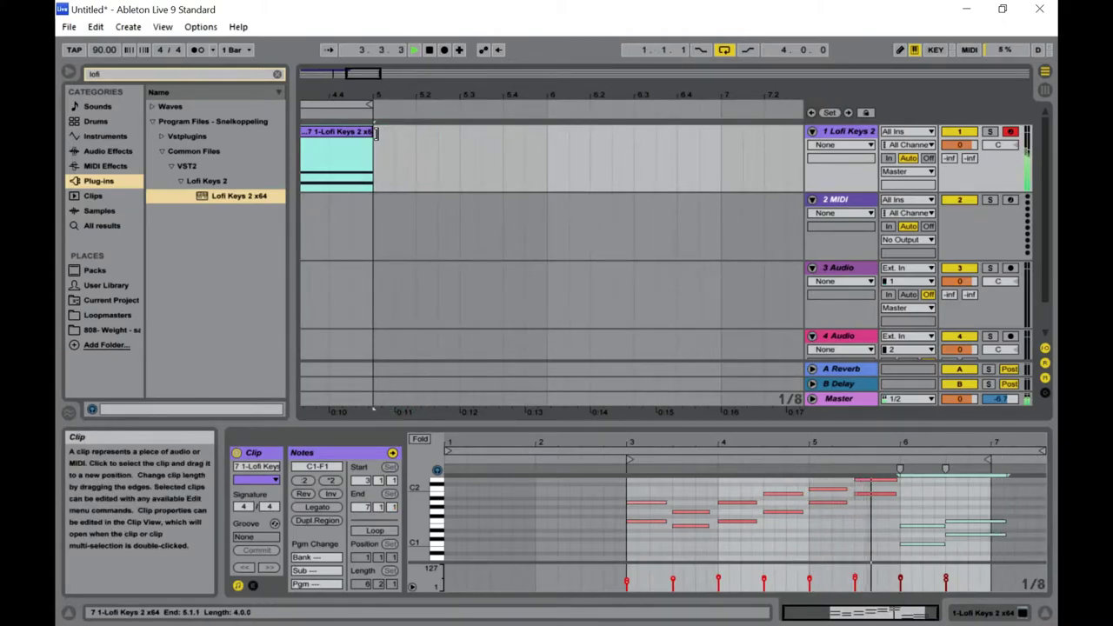
{"action": "left_click_drag", "start_coordinate": [360, 80], "coordinate": [409, 84]}
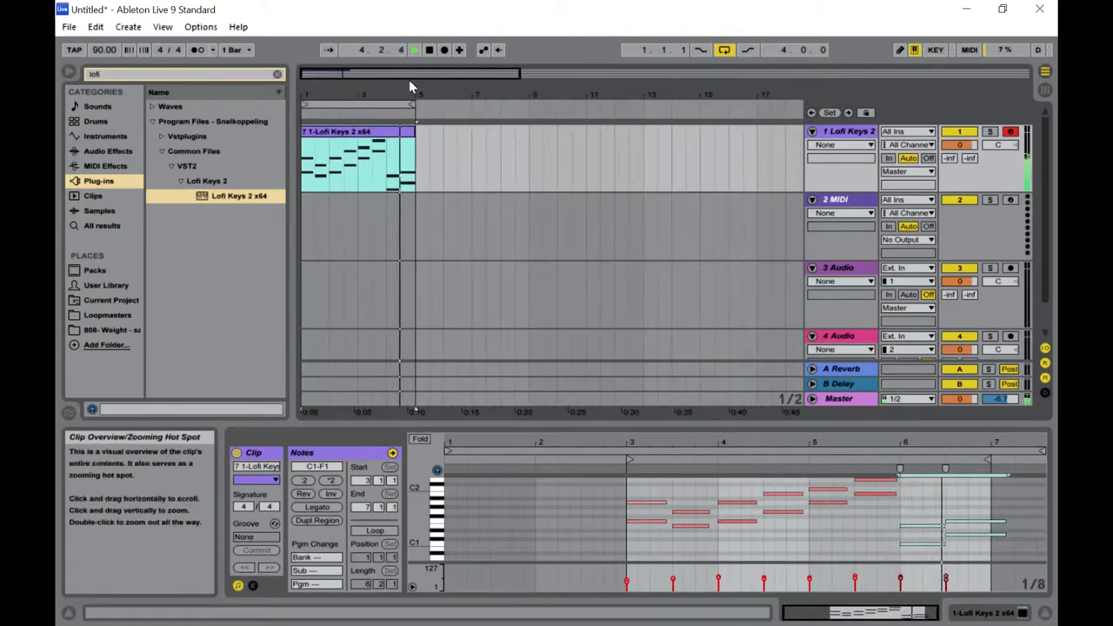
Turn off the metronome and reopen the Lofi Keys plug-in window from track 1 in the session view.
{"action": "left_click", "coordinate": [197, 51]}
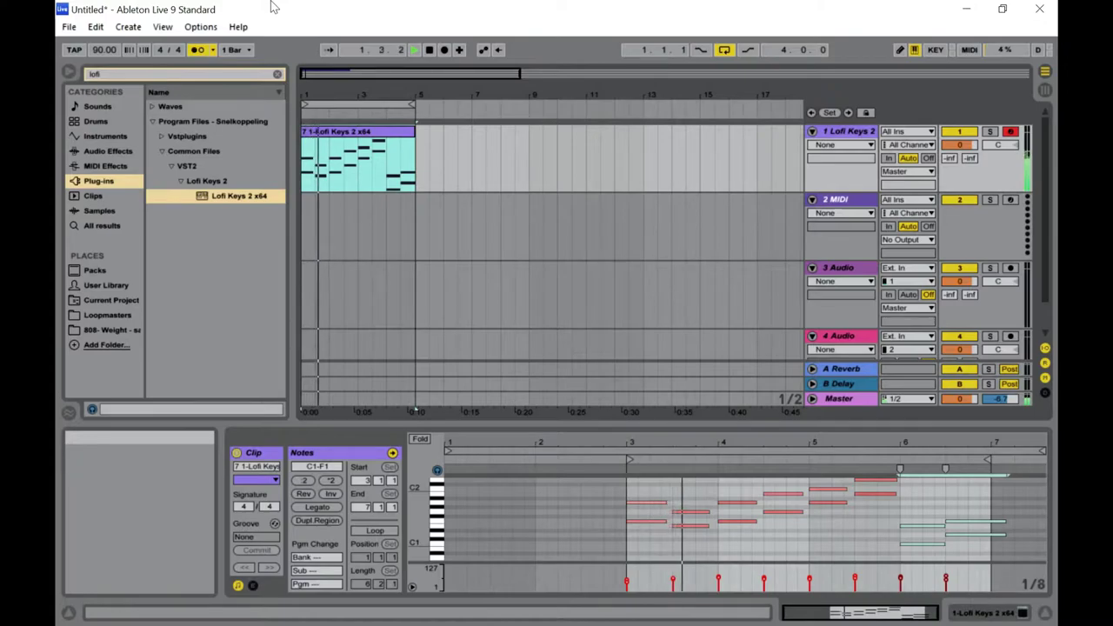
{"action": "key", "text": "Tab"}
{"action": "left_click", "coordinate": [198, 50]}
{"action": "left_click", "coordinate": [335, 90]}
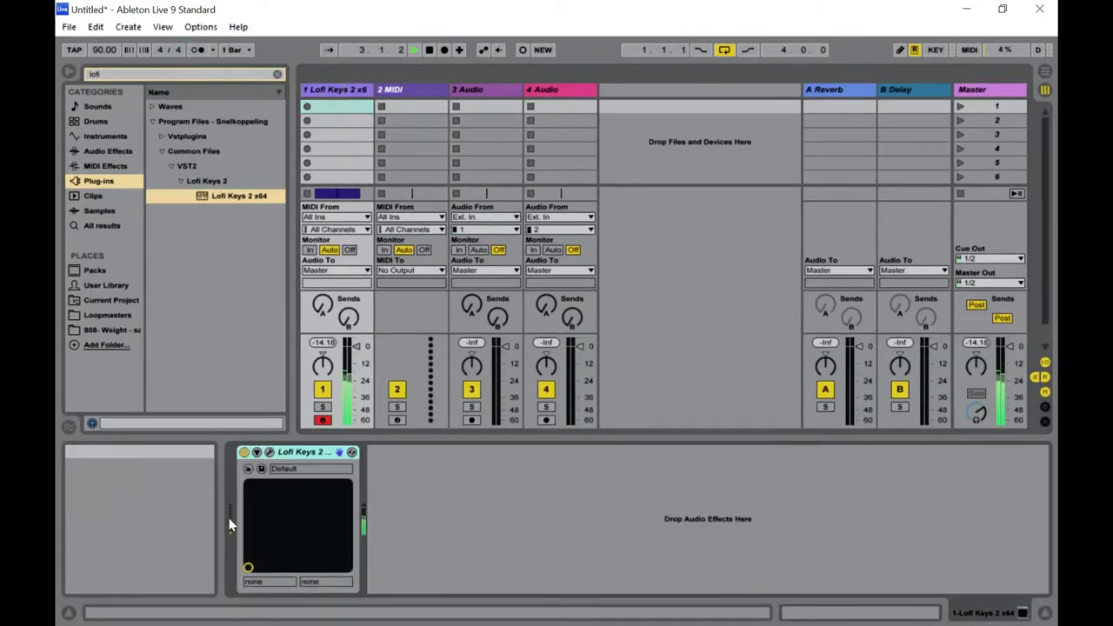
{"action": "left_click", "coordinate": [268, 452]}
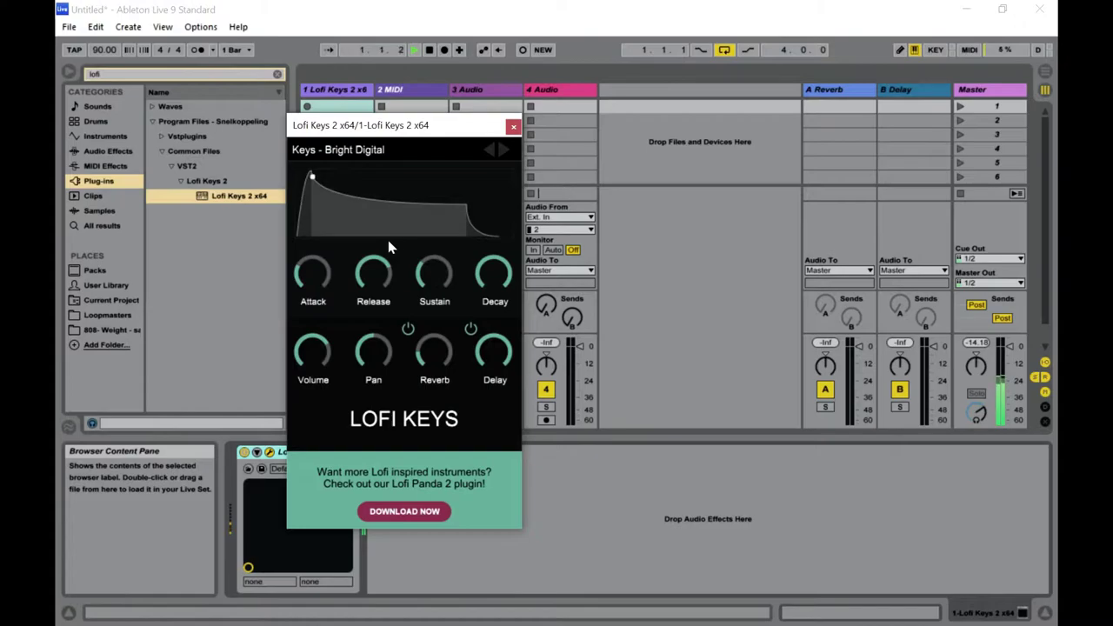
Shape the Lofi Keys sound by raising Sustain and Reverb and lowering Attack.
{"action": "left_click_drag", "start_coordinate": [417, 264], "coordinate": [436, 233]}
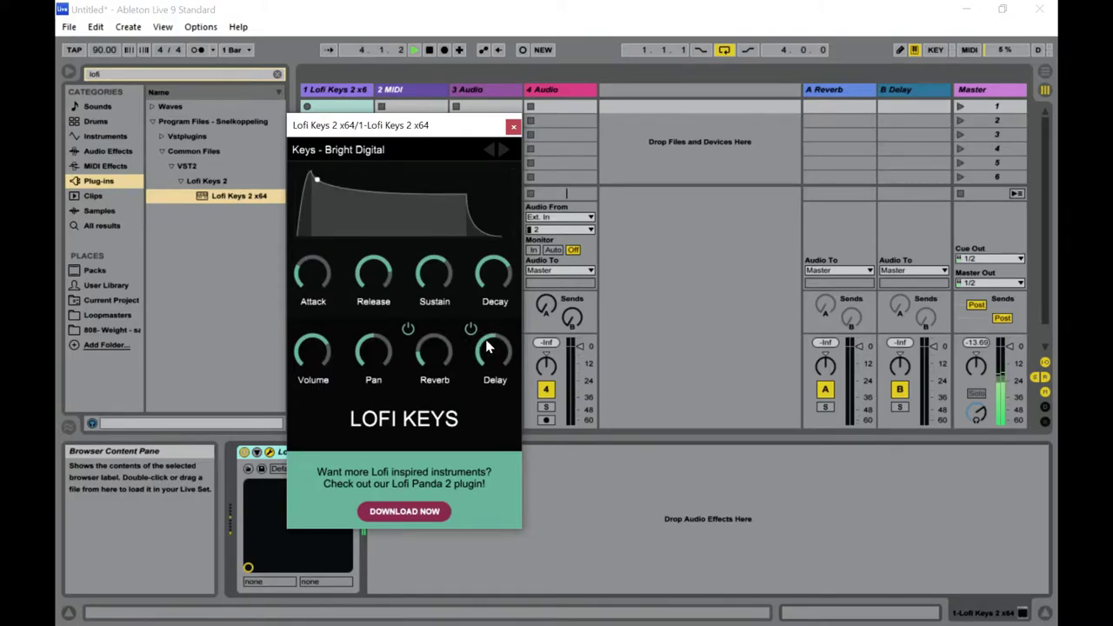
{"action": "left_click_drag", "start_coordinate": [420, 358], "coordinate": [433, 335]}
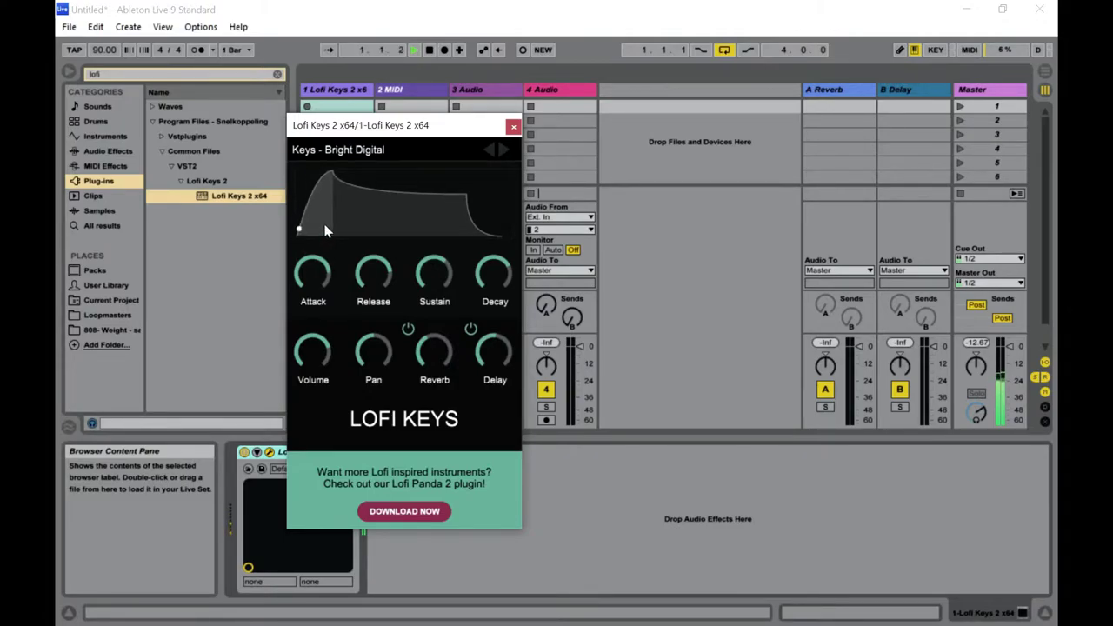
{"action": "left_click_drag", "start_coordinate": [320, 266], "coordinate": [310, 310]}
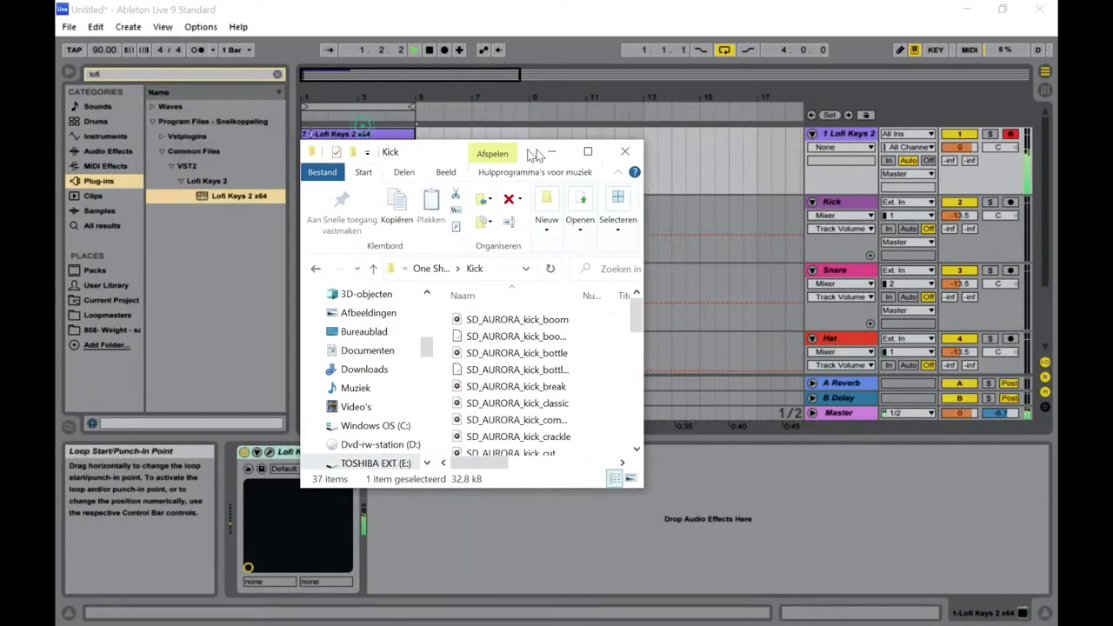
Place the SD_AURORA_kick_dryer sample from the Kick folder at 1.1.1 on the Kick track.
{"action": "left_click_drag", "start_coordinate": [363, 131], "coordinate": [763, 148]}
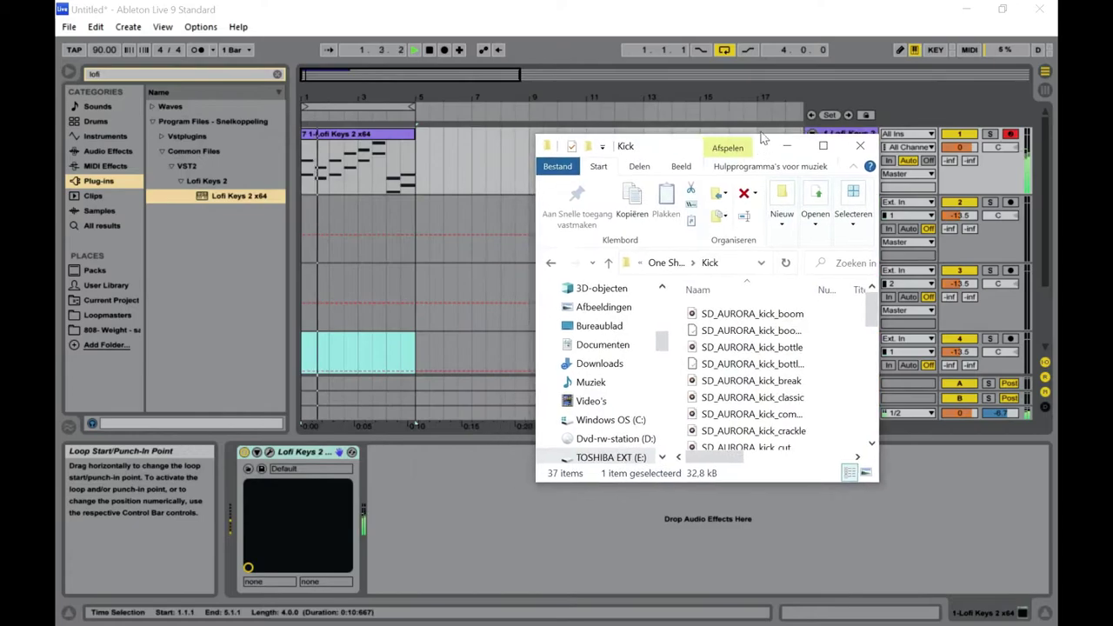
{"action": "key", "text": "Down"}
{"action": "left_click", "coordinate": [705, 425]}
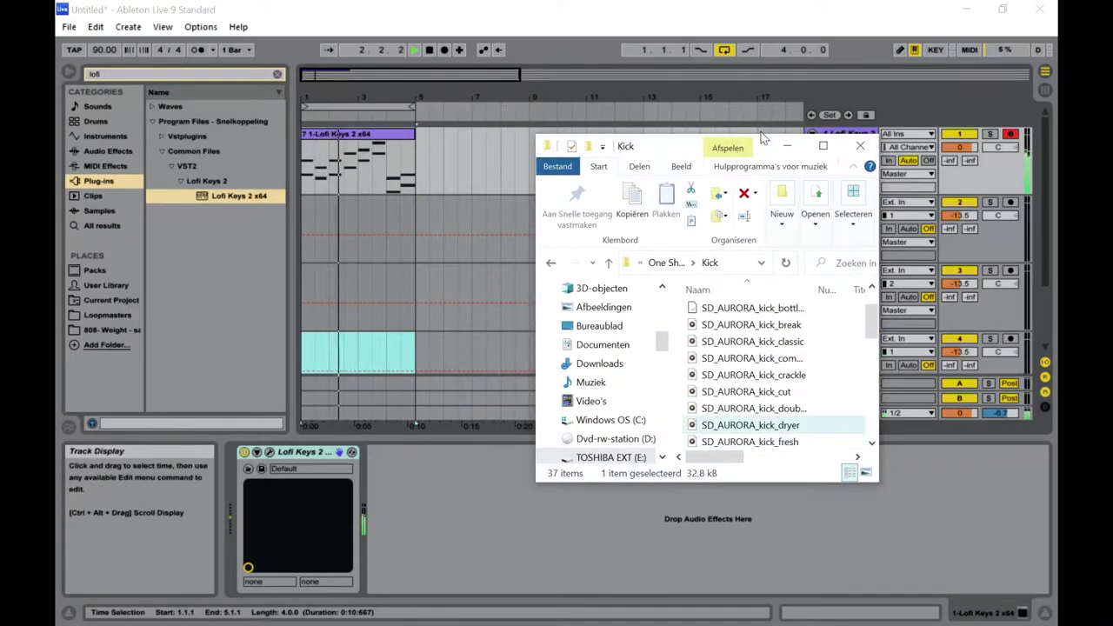
{"action": "mouse_move", "coordinate": [702, 418]}
{"action": "left_mouse_down"}
{"action": "mouse_move", "coordinate": [462, 361]}
{"action": "mouse_move", "coordinate": [300, 250]}
{"action": "mouse_move", "coordinate": [323, 226]}
{"action": "mouse_move", "coordinate": [304, 226]}
{"action": "left_mouse_up"}
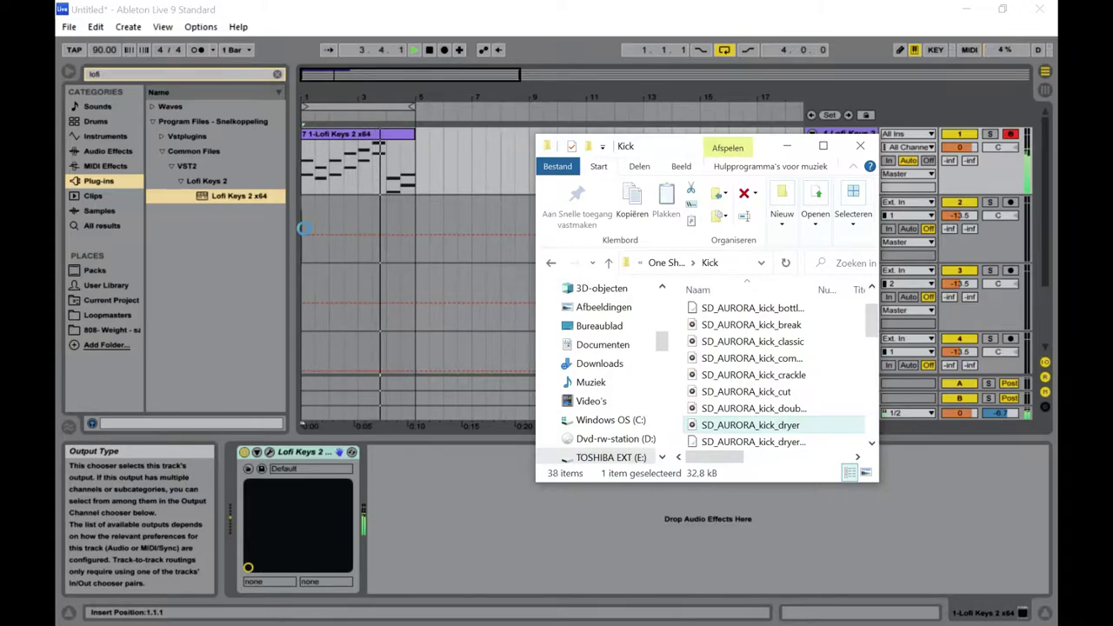
Open the Snares sample folder in the One Shots folder and audition its first two snare samples.
{"action": "left_click", "coordinate": [550, 262]}
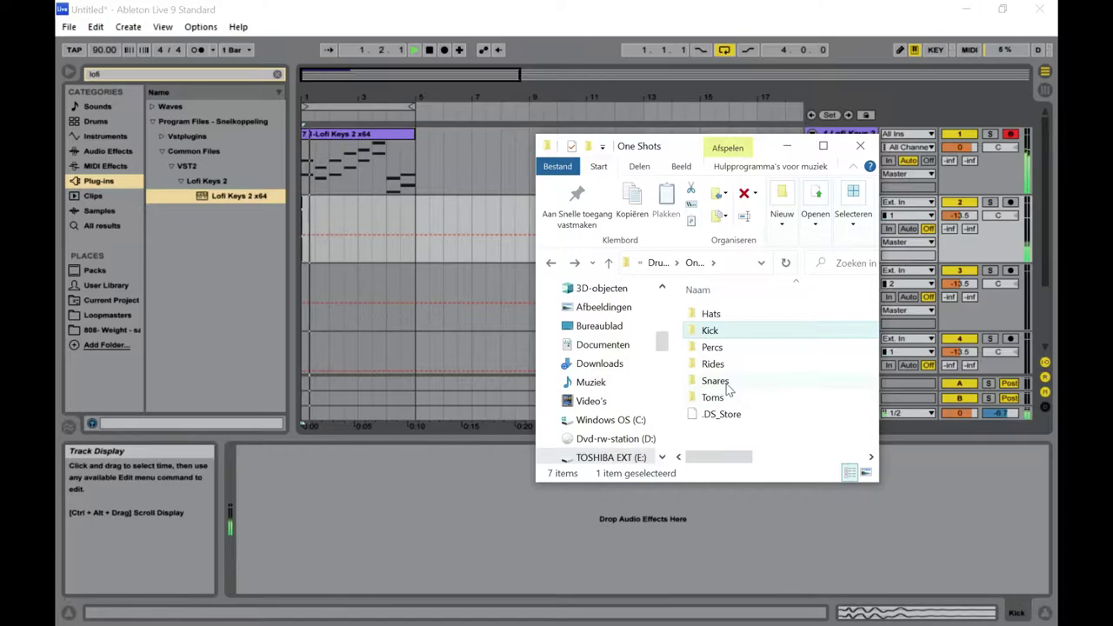
{"action": "double_click", "coordinate": [726, 382]}
{"action": "double_click", "coordinate": [726, 314]}
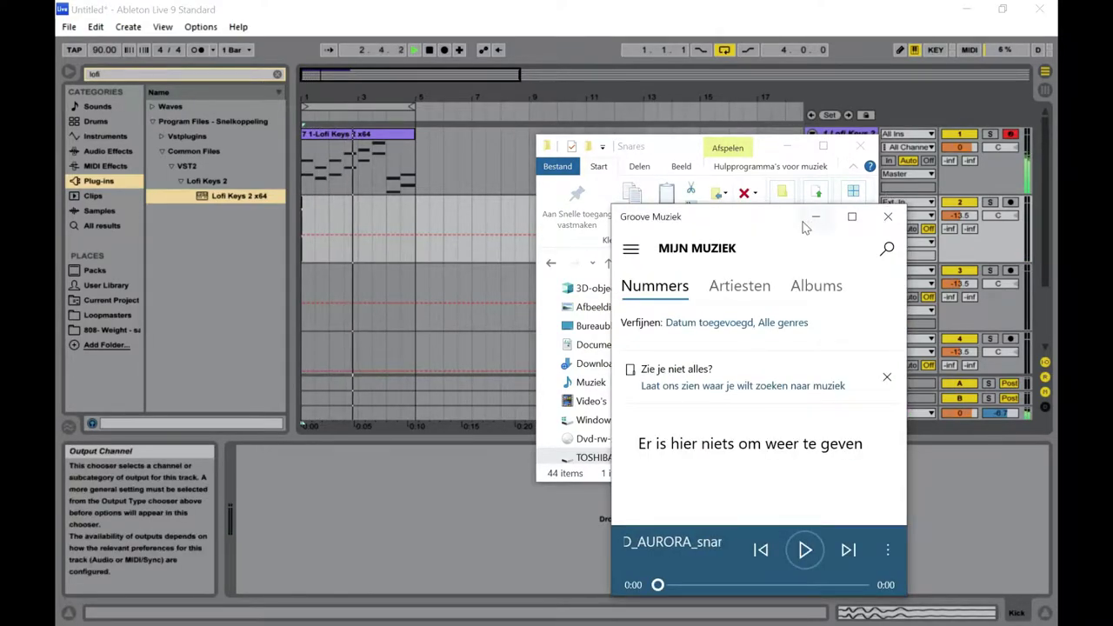
{"action": "left_click", "coordinate": [816, 216]}
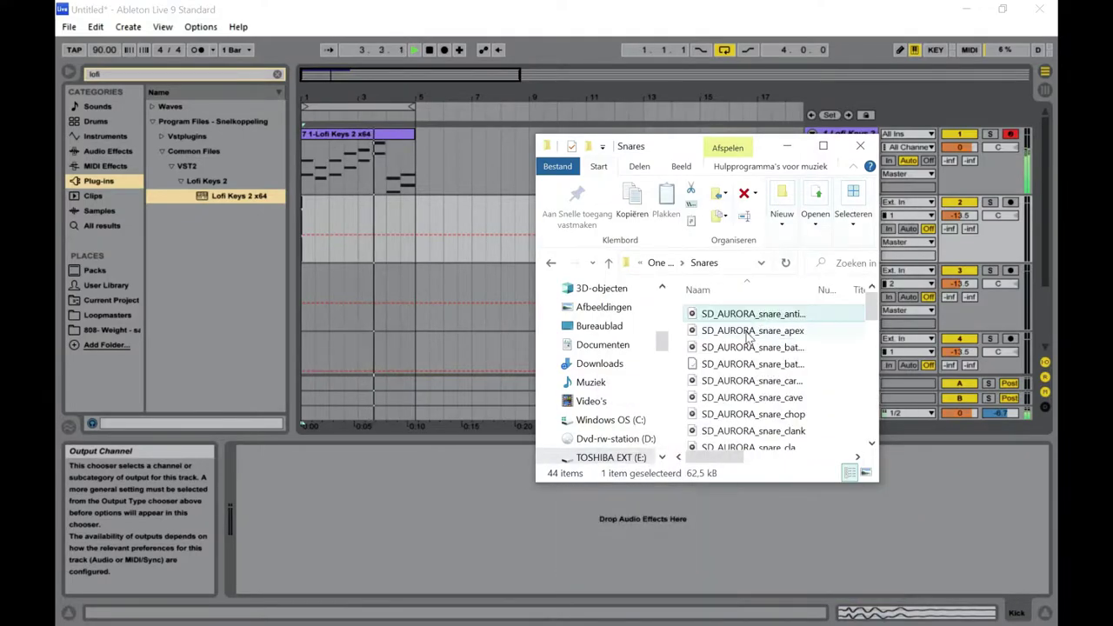
{"action": "double_click", "coordinate": [745, 333]}
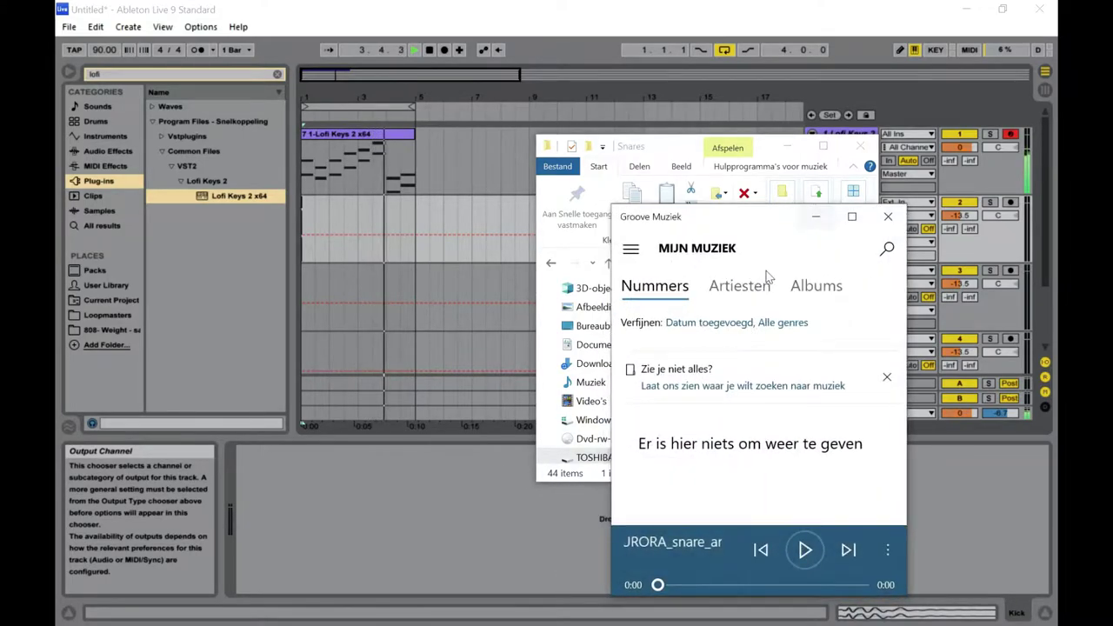
{"action": "left_click", "coordinate": [815, 217]}
Audition the SD_AURORA_snare_cave sample and place it at beat 1.3 on the Snare track.
{"action": "double_click", "coordinate": [723, 398]}
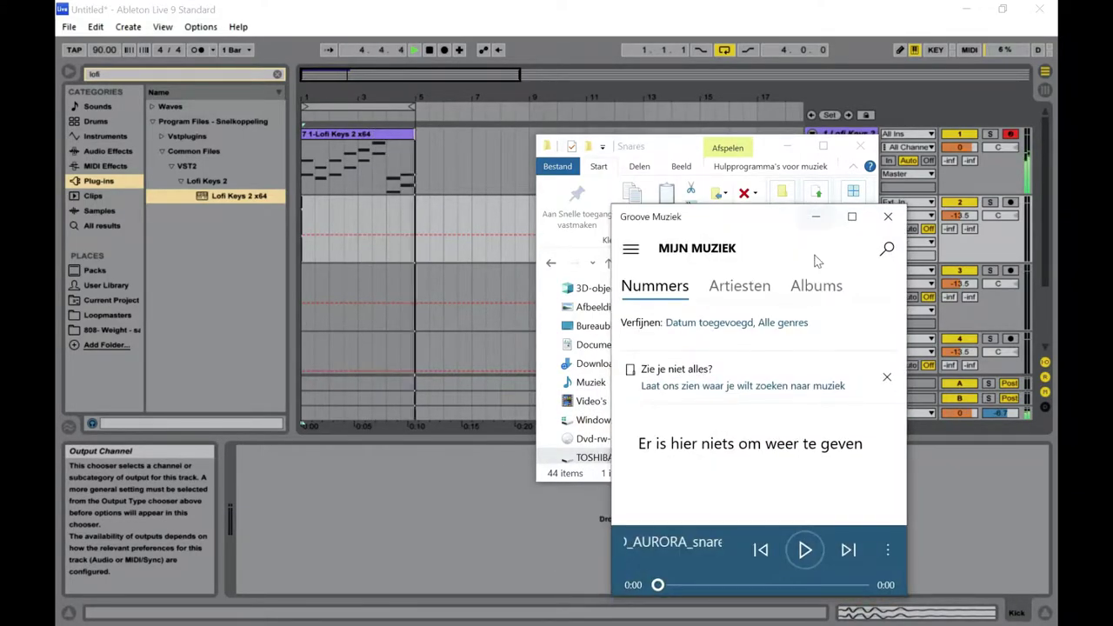
{"action": "left_click", "coordinate": [816, 216]}
{"action": "left_click_drag", "start_coordinate": [706, 399], "coordinate": [322, 270]}
Move the snare clip earlier on the Snare track, to 1.1.4.
{"action": "left_click", "coordinate": [319, 84]}
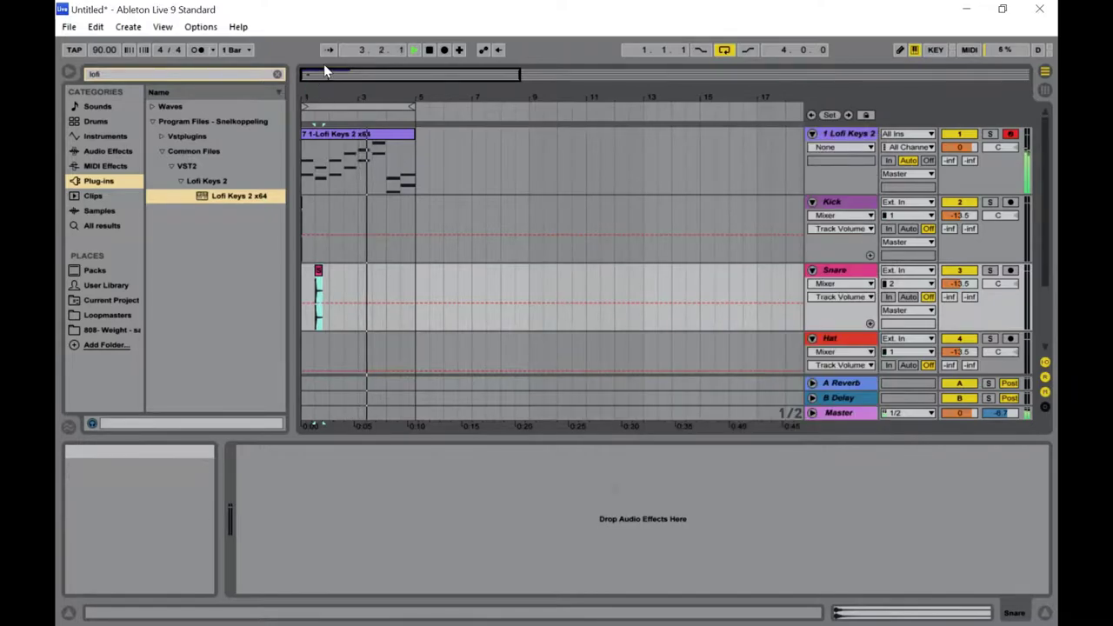
{"action": "left_click_drag", "start_coordinate": [339, 75], "coordinate": [308, 78]}
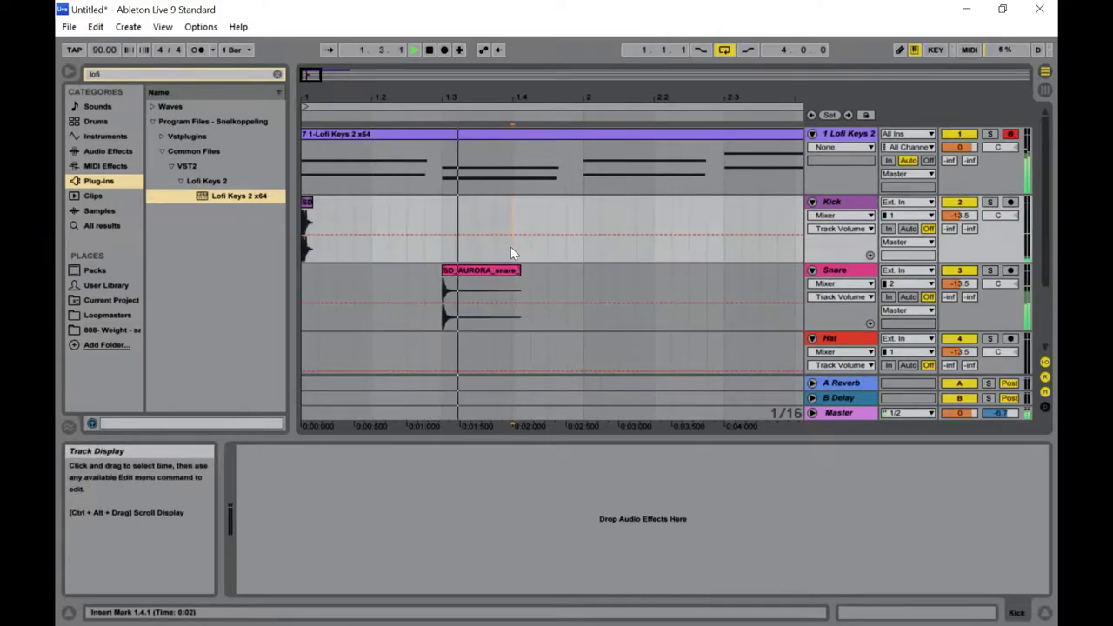
{"action": "left_click", "coordinate": [483, 271]}
{"action": "left_click_drag", "start_coordinate": [483, 272], "coordinate": [396, 272]}
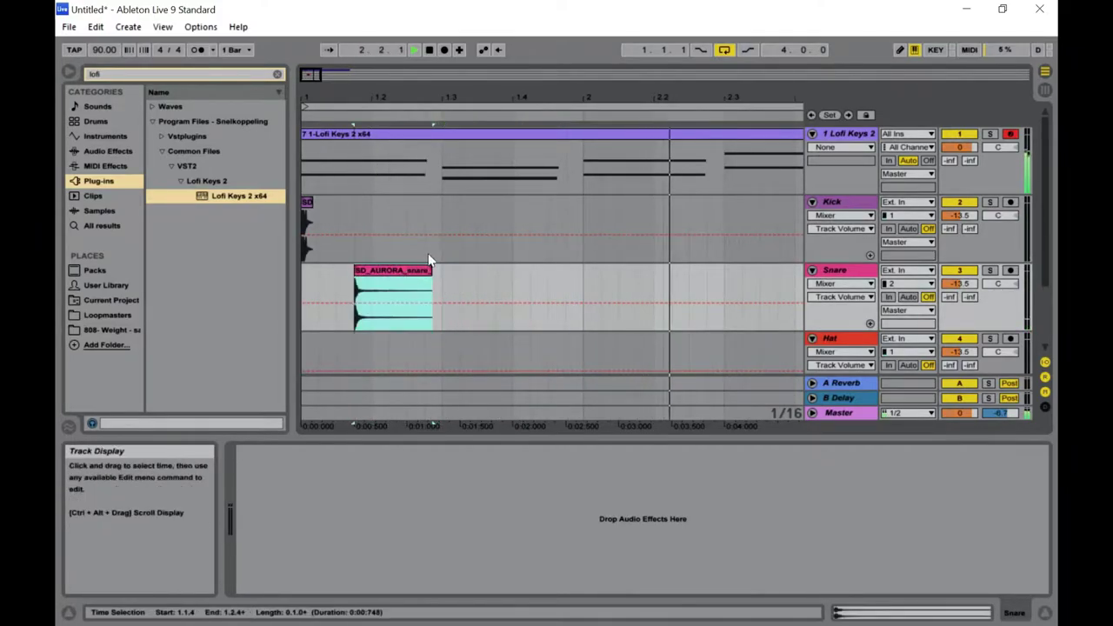
Select the kick and snare pattern from 1.1.1 to 1.3.1 and set the Snare track's volume to -9.7 dB.
{"action": "left_click_drag", "start_coordinate": [443, 224], "coordinate": [288, 276]}
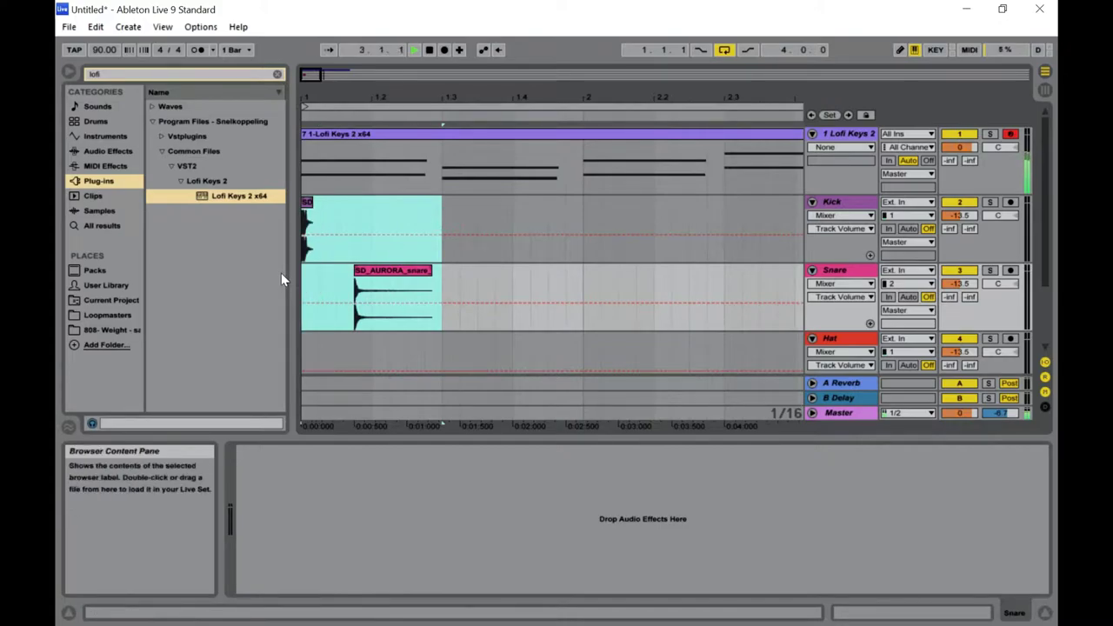
{"action": "key", "text": "Tab"}
{"action": "left_click_drag", "start_coordinate": [505, 364], "coordinate": [505, 359]}
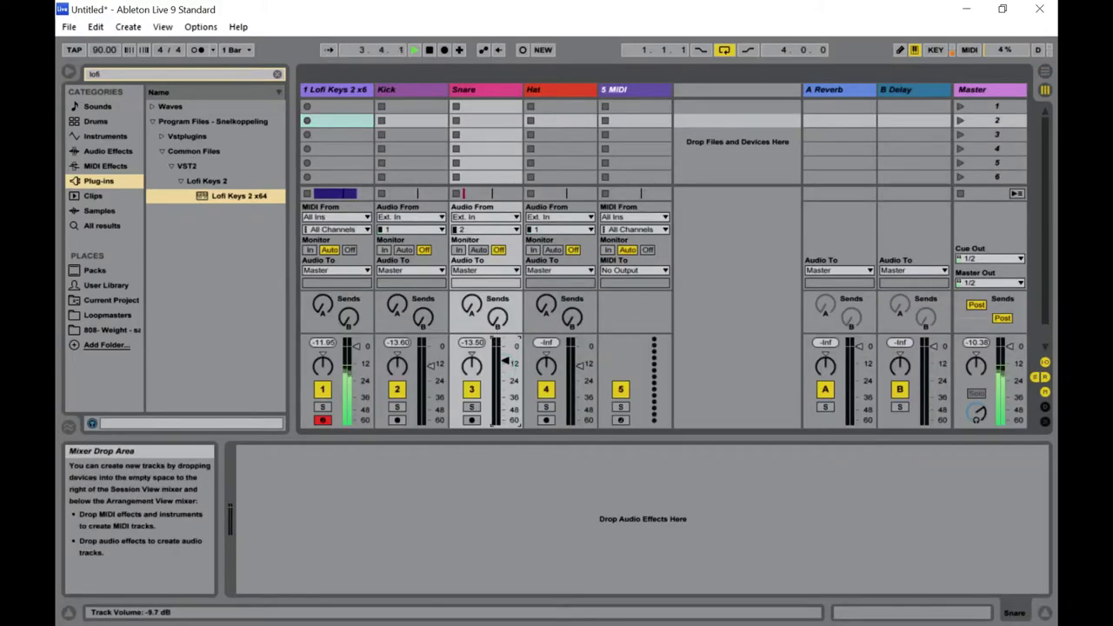
{"action": "key", "text": "Tab"}
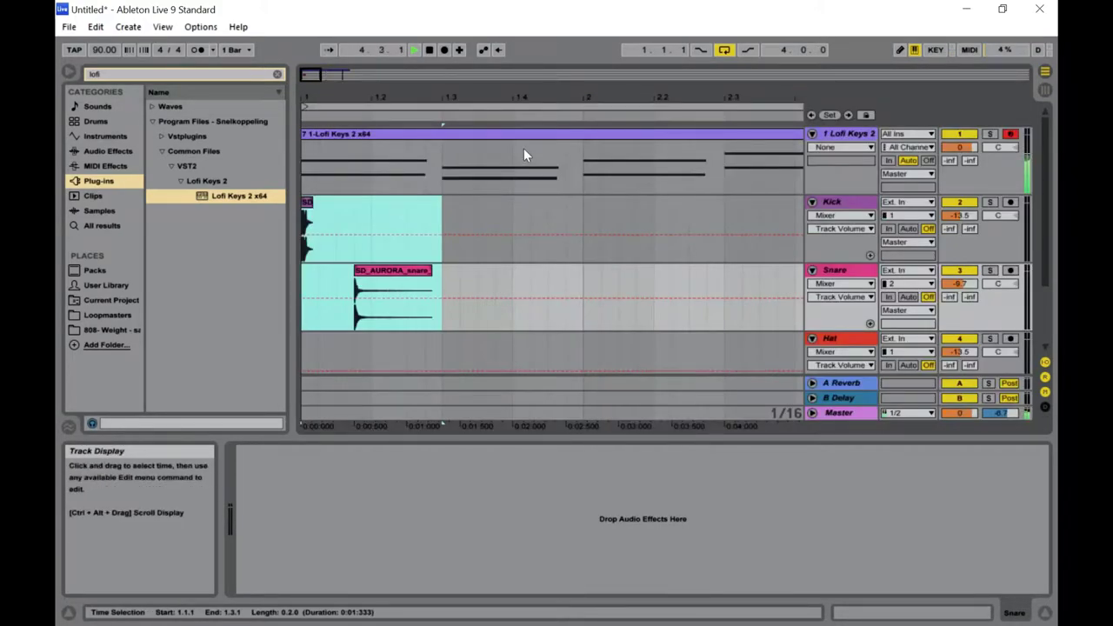
Duplicate the selected half-bar kick and snare pattern repeatedly until it fills the arrangement up to 5.1.1.
{"action": "key", "text": "ctrl+d"}
{"action": "key", "text": "ctrl+d"}
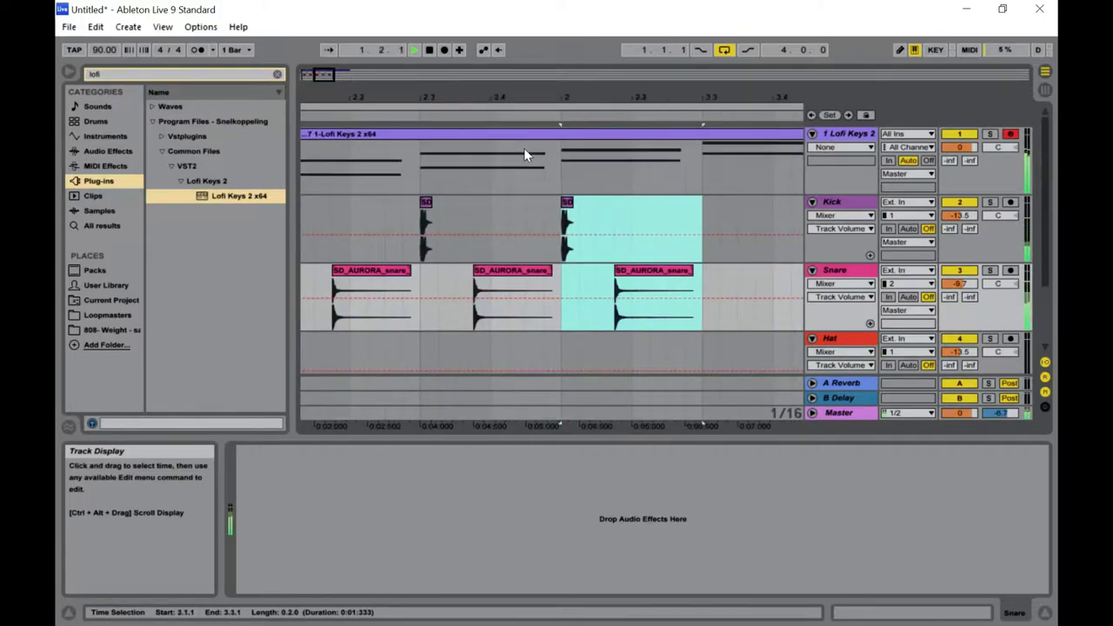
{"action": "key", "text": "ctrl+d"}
{"action": "key", "text": "ctrl+d"}
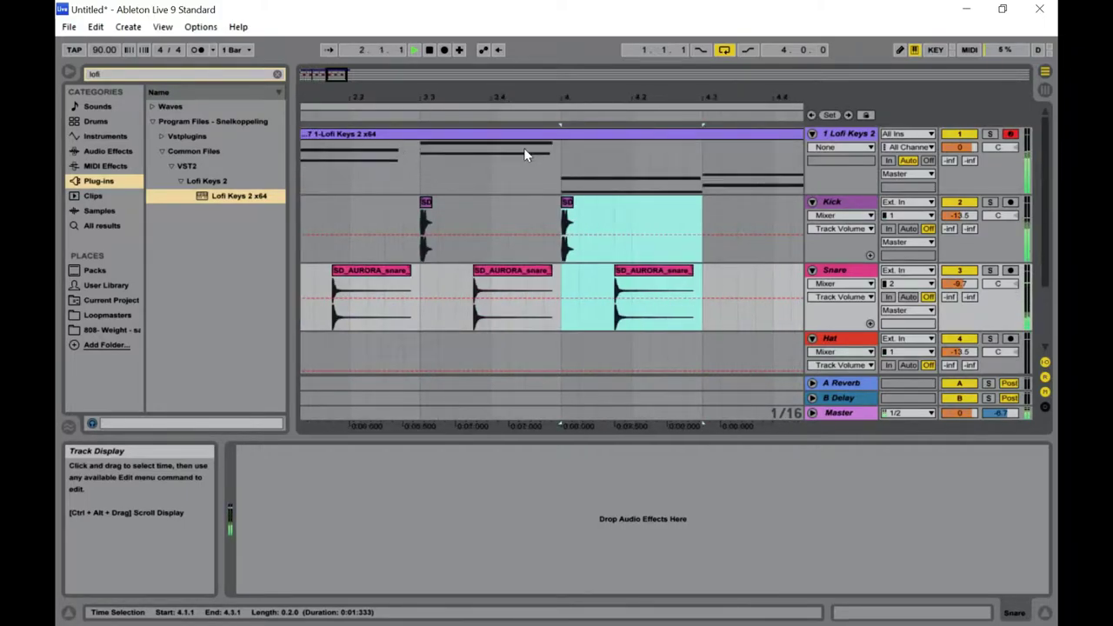
{"action": "key", "text": "ctrl+d"}
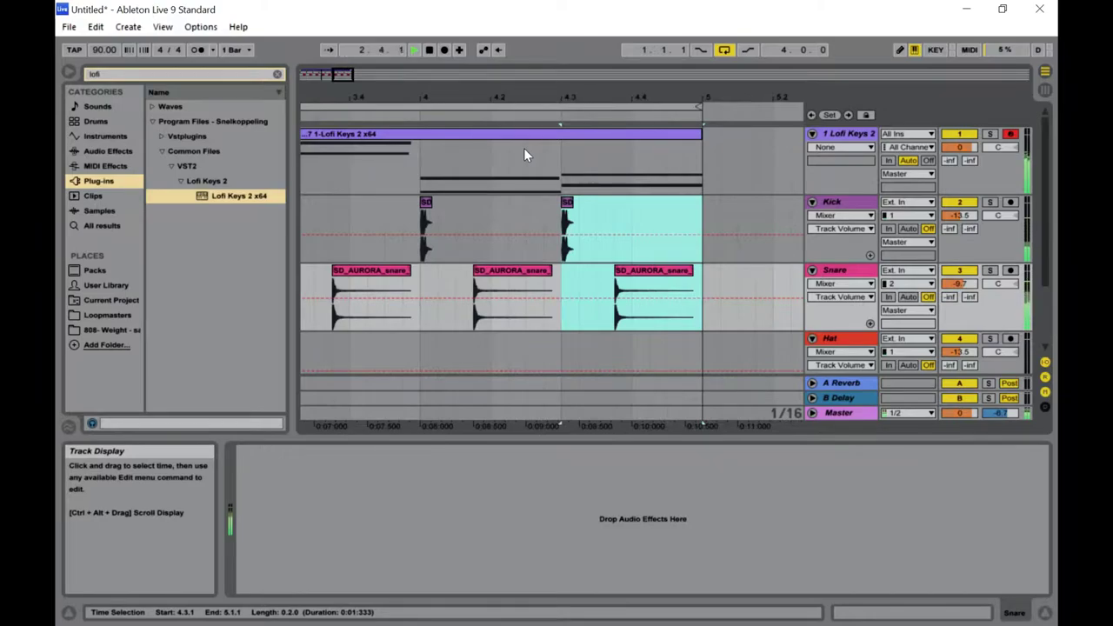
Restart playback to check the beat against the metronome, and switch the metronome off again.
{"action": "key", "text": "Tab"}
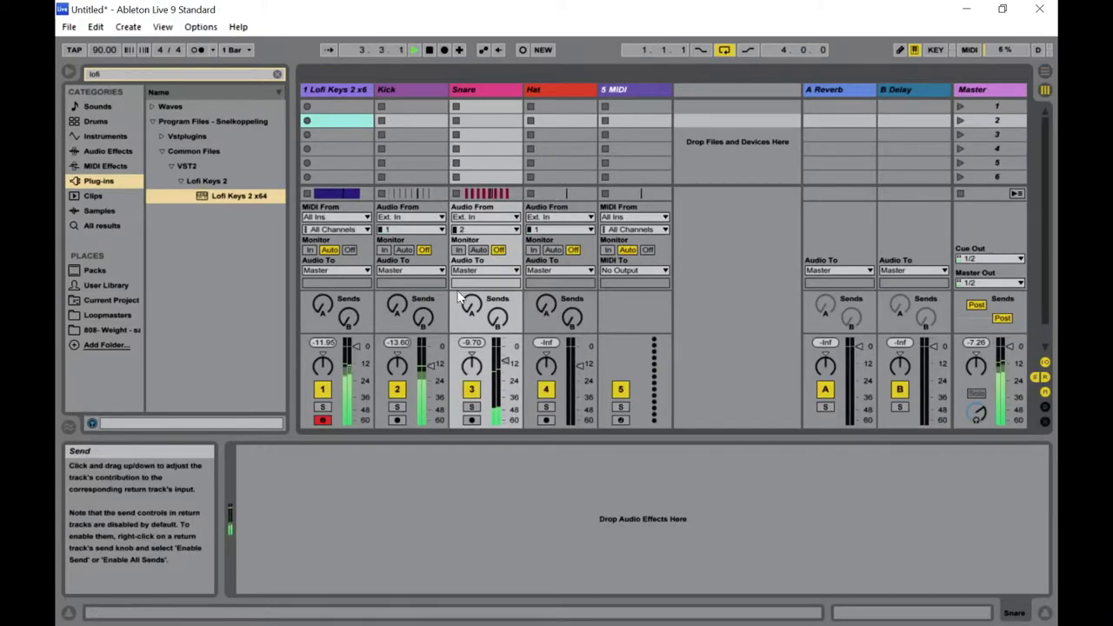
{"action": "key", "text": "space"}
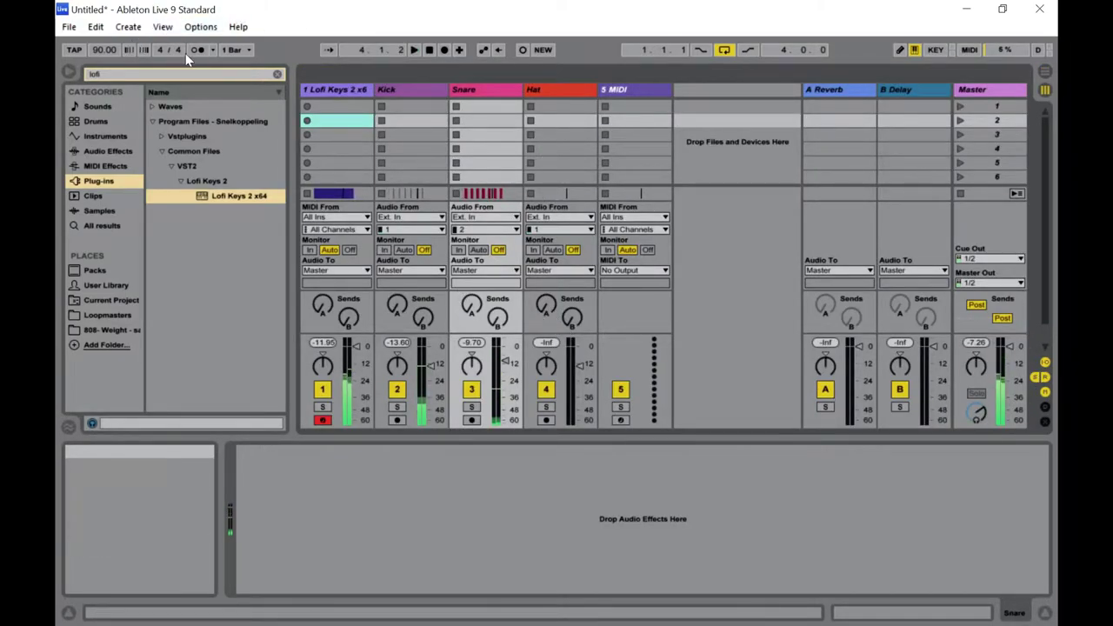
{"action": "left_click", "coordinate": [193, 50]}
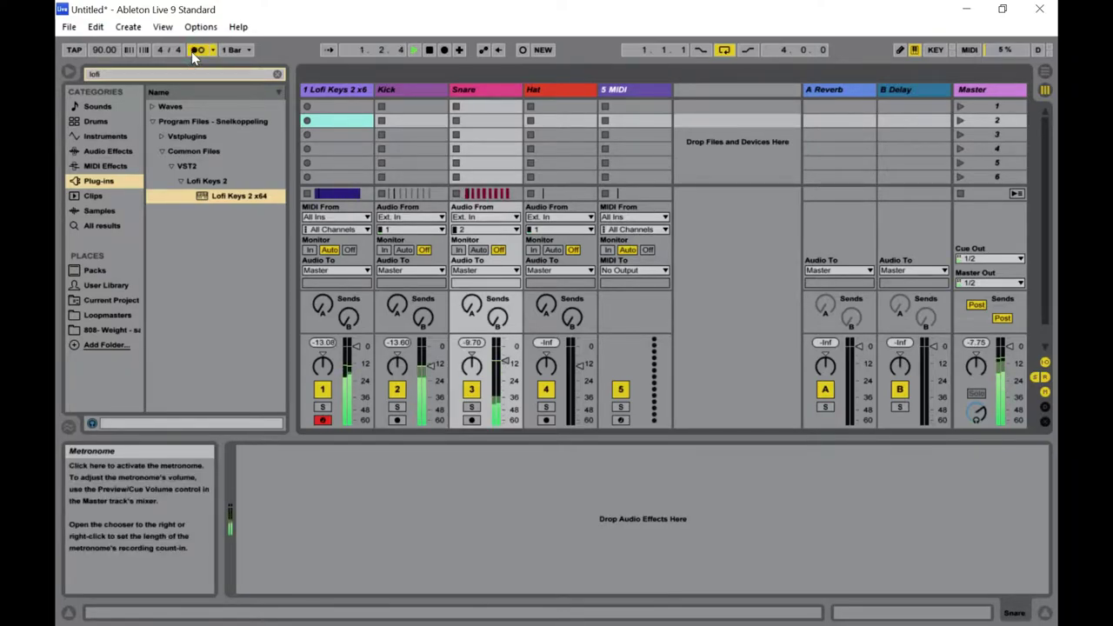
{"action": "left_click", "coordinate": [193, 51]}
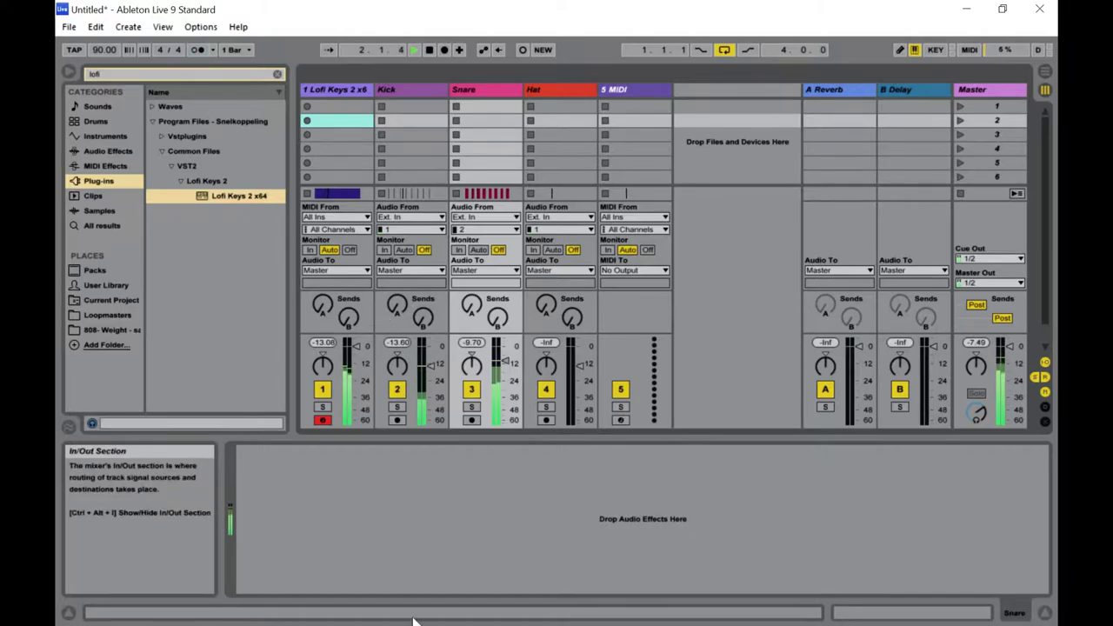
Set the Kick track's volume to -5.0 dB and the Snare track's volume to -13.0 dB.
{"action": "left_click_drag", "start_coordinate": [435, 366], "coordinate": [435, 354]}
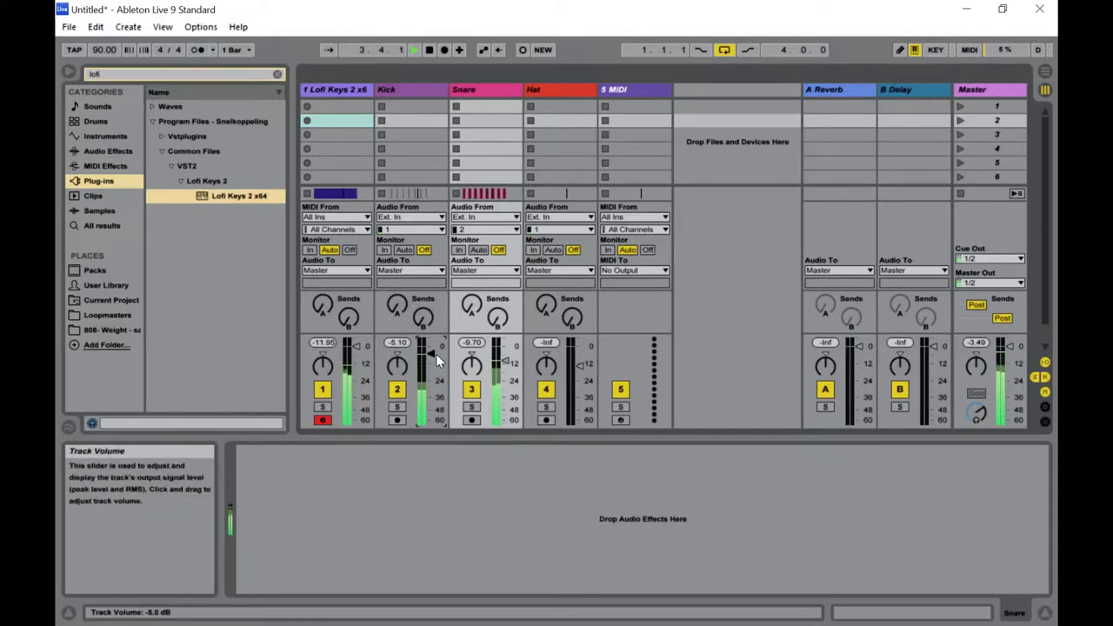
{"action": "left_click", "coordinate": [507, 363]}
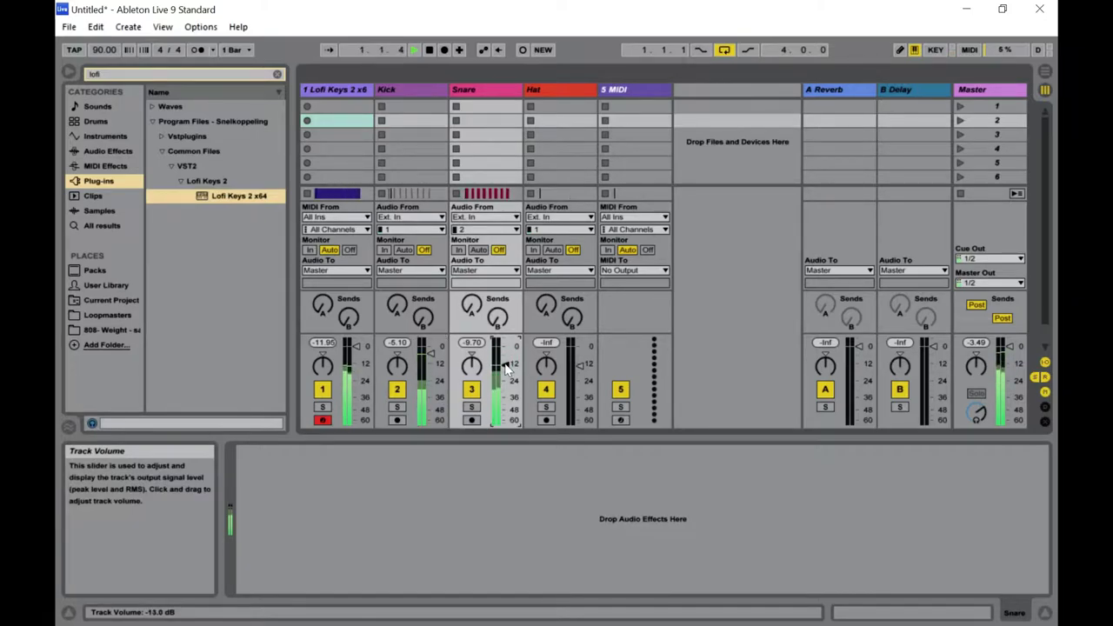
{"action": "key", "text": "Tab"}
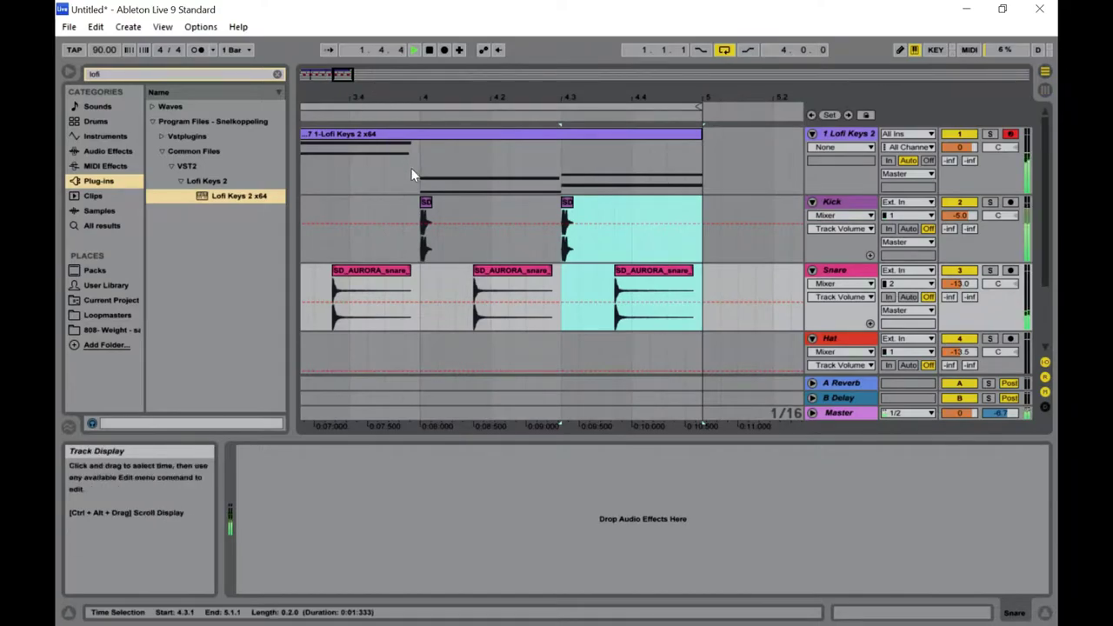
Set the fixed grid to 1/8 and duplicate the kick at 1.3.1 to 1.3.3.
{"action": "left_click_drag", "start_coordinate": [343, 75], "coordinate": [306, 123]}
{"action": "right_click", "coordinate": [453, 234]}
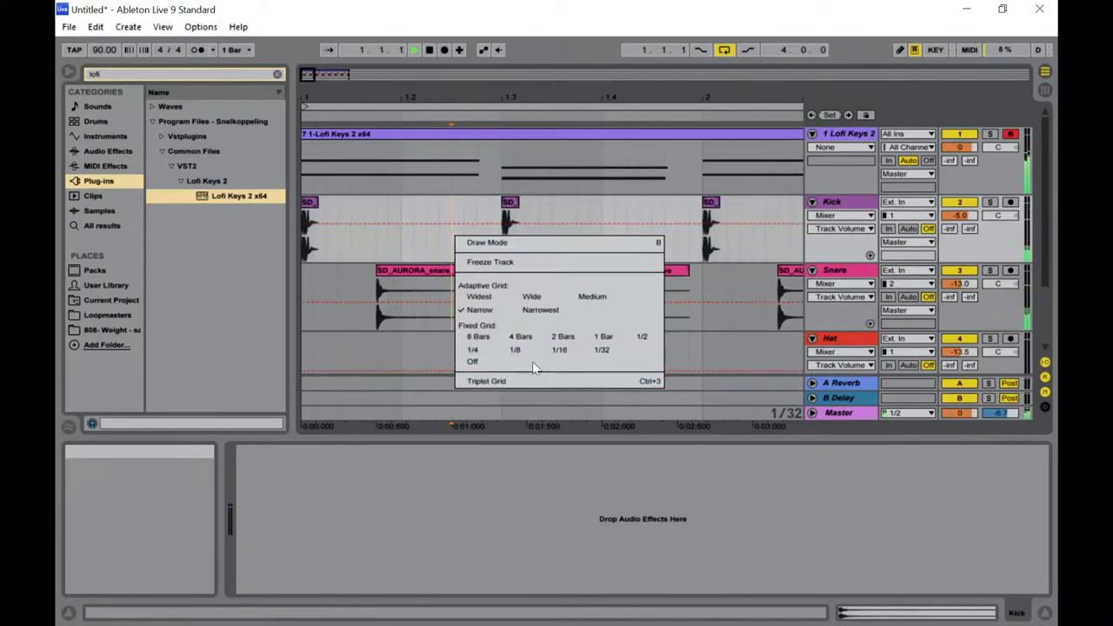
{"action": "left_click", "coordinate": [525, 359]}
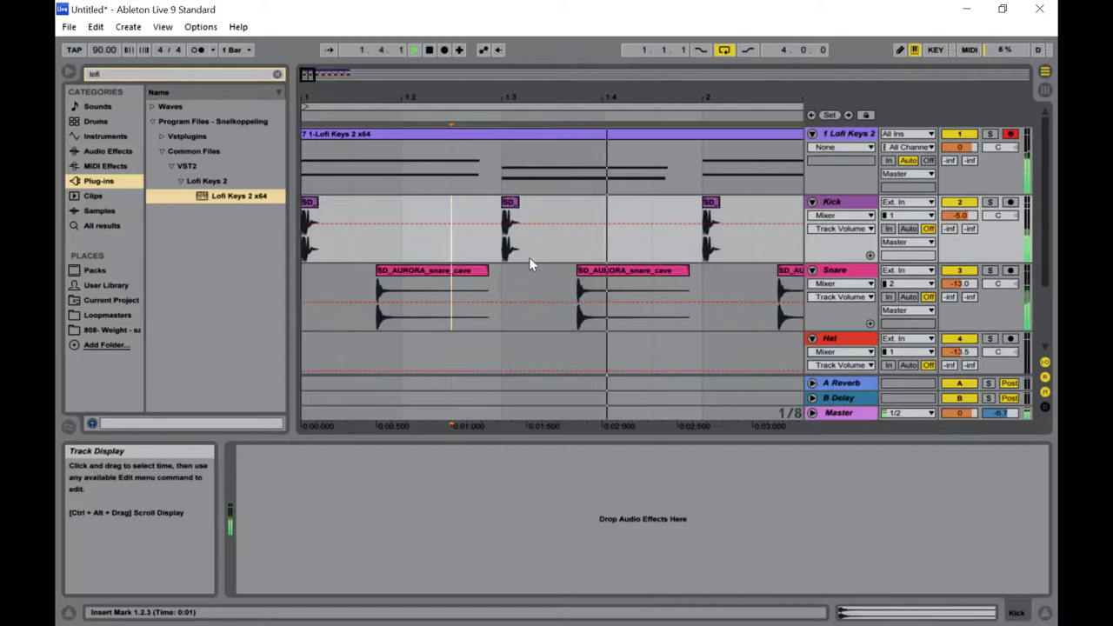
{"action": "left_click", "coordinate": [502, 250]}
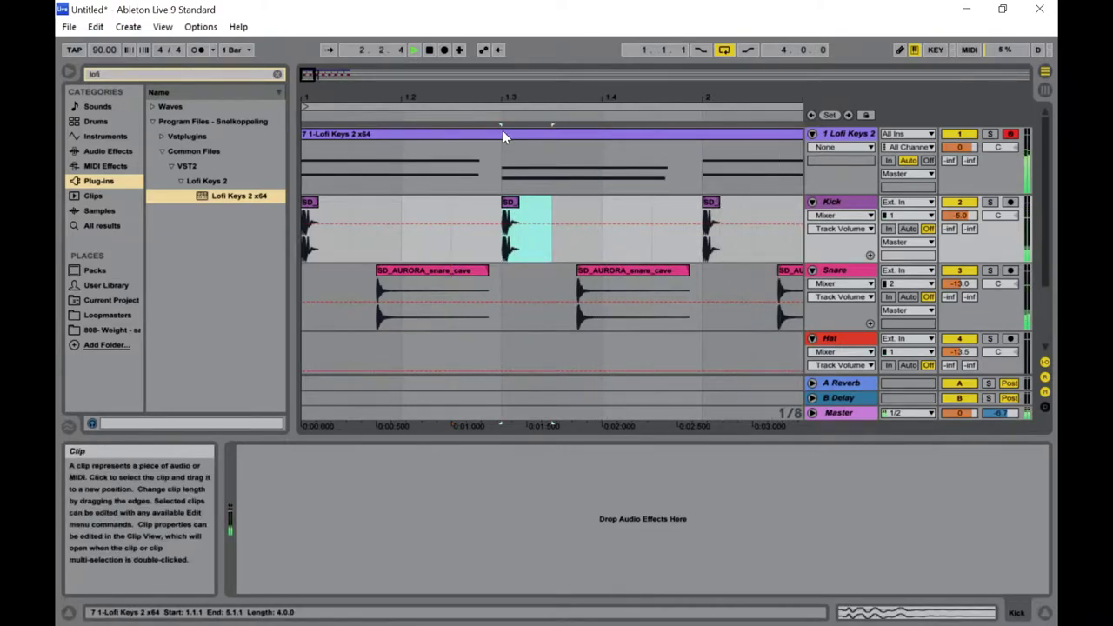
{"action": "key", "text": "ctrl+d"}
Duplicate the kick at 2.3.1 to 2.3.3 on the Kick track.
{"action": "mouse_move", "coordinate": [307, 75]}
{"action": "left_mouse_down"}
{"action": "mouse_move", "coordinate": [317, 76]}
{"action": "mouse_move", "coordinate": [306, 80]}
{"action": "left_mouse_up"}
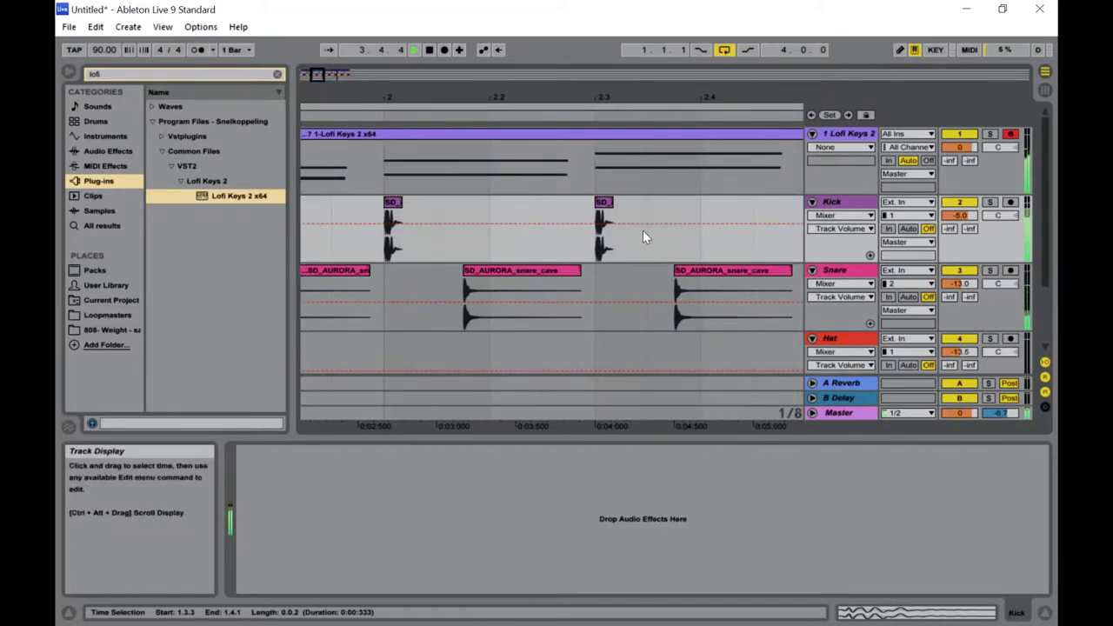
{"action": "left_click_drag", "start_coordinate": [643, 237], "coordinate": [609, 240]}
{"action": "key", "text": "ctrl+d"}
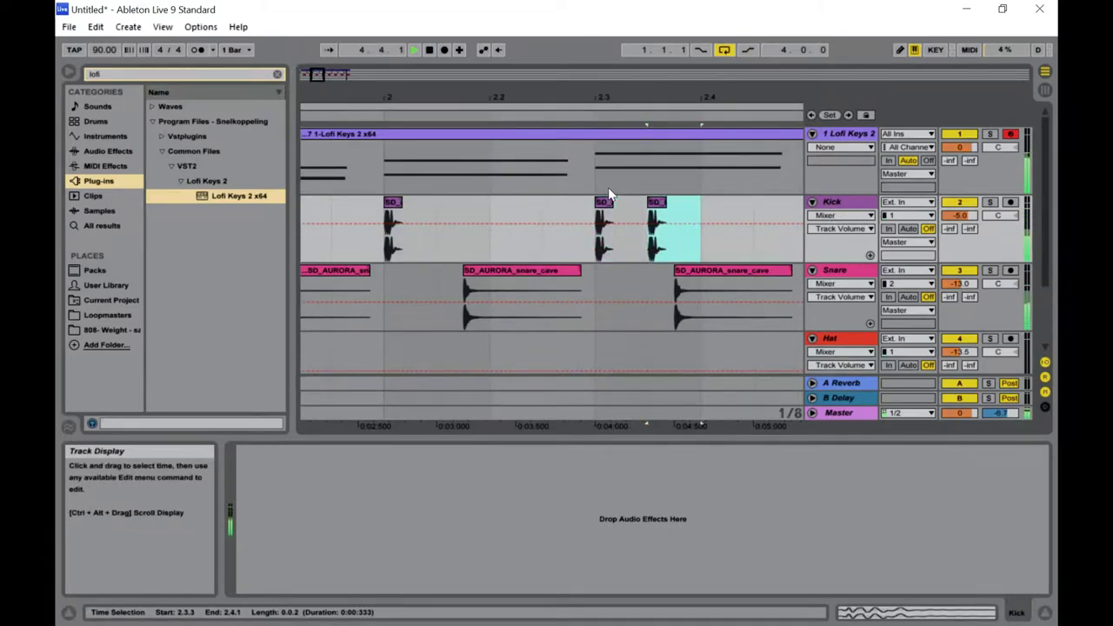
Set the fixed grid to 1/16, duplicate the 2.3.1 kick to 2.3.2, and shift the 2.3.3 kick slightly later, just before the snare.
{"action": "right_click", "coordinate": [617, 262]}
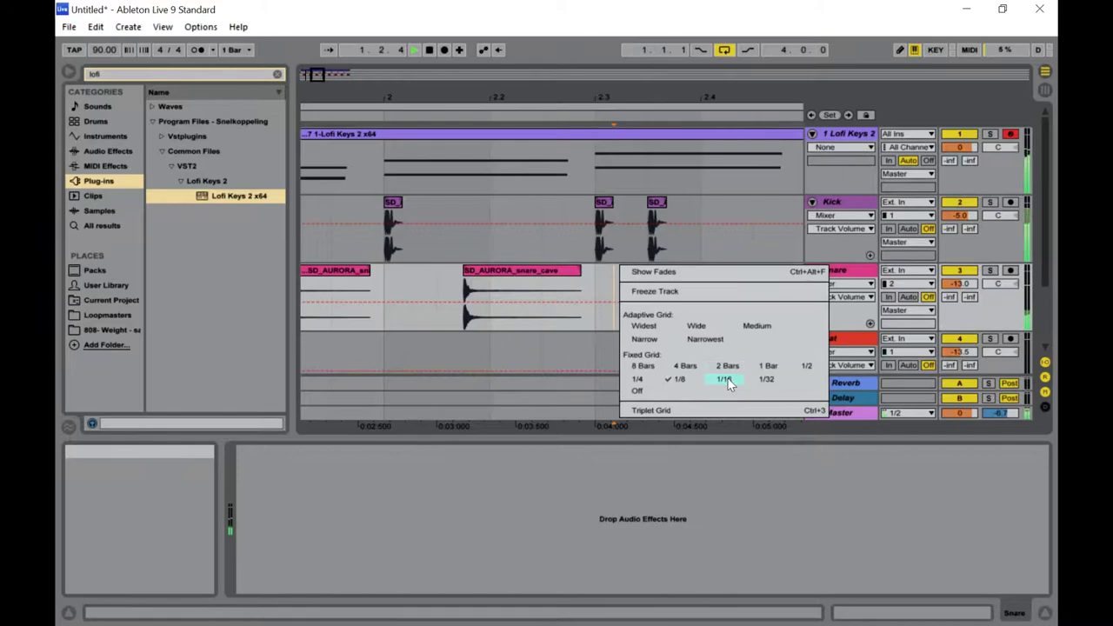
{"action": "left_click", "coordinate": [724, 379]}
{"action": "left_click", "coordinate": [605, 254]}
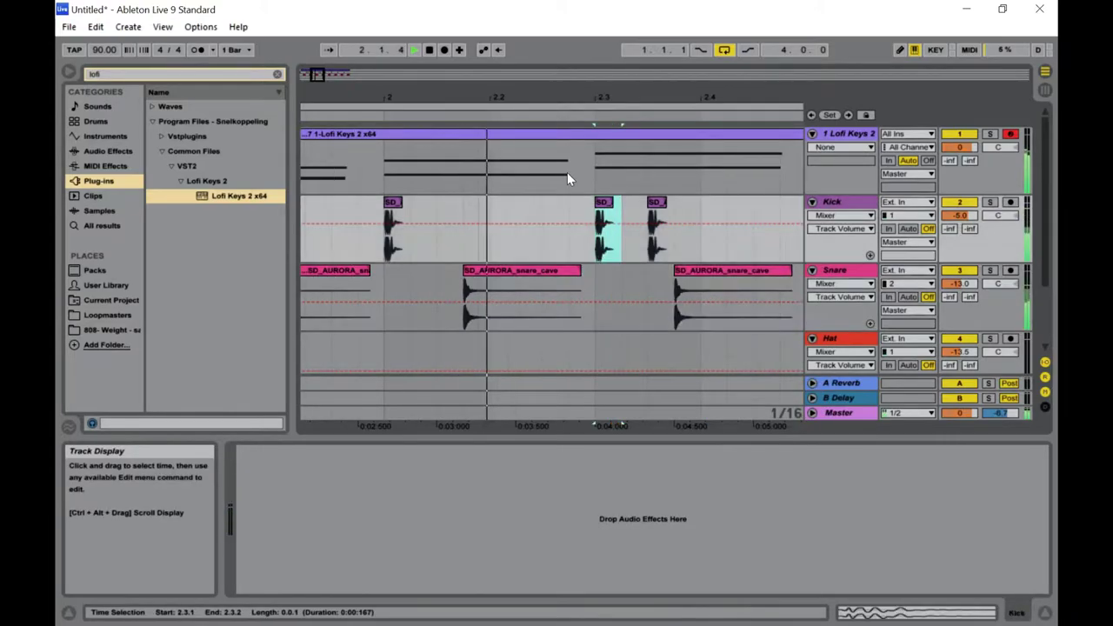
{"action": "key", "text": "ctrl+d"}
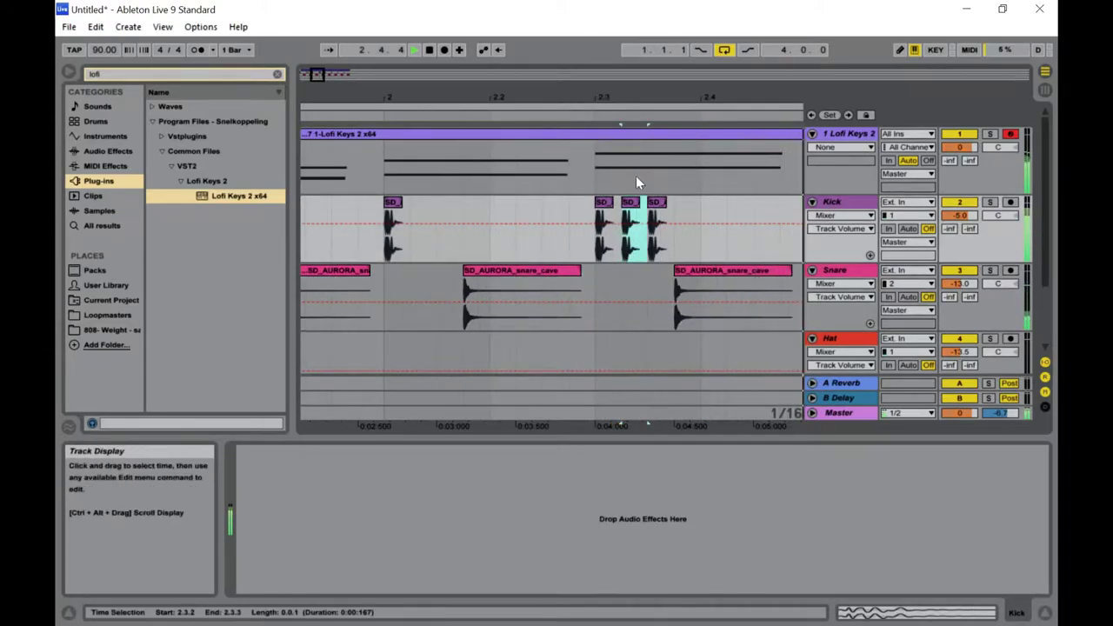
{"action": "left_click_drag", "start_coordinate": [319, 75], "coordinate": [322, 76]}
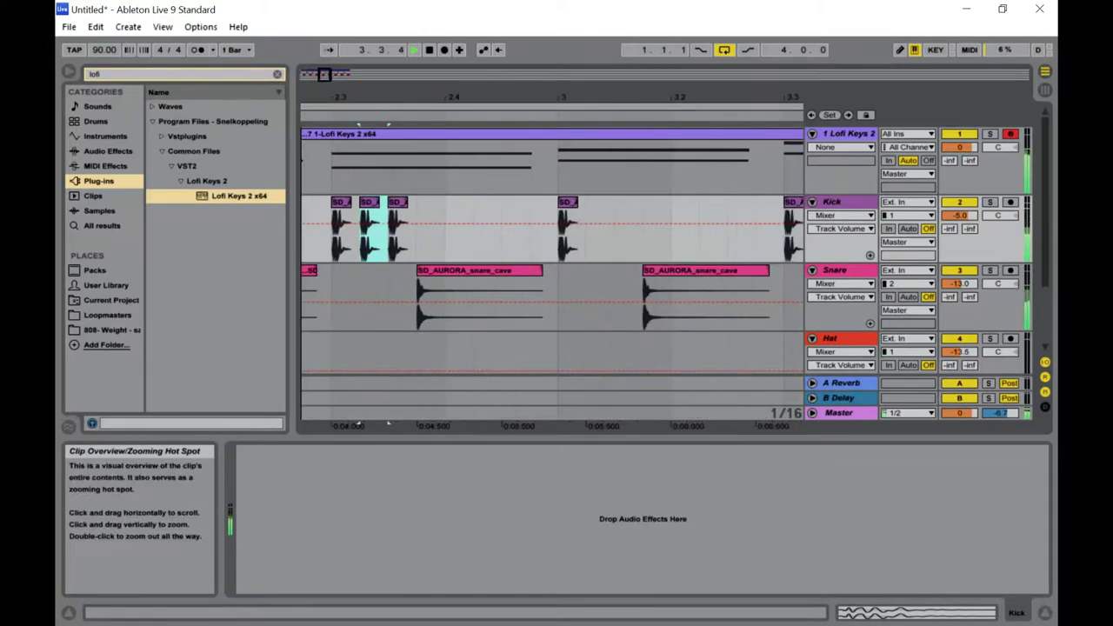
{"action": "left_click_drag", "start_coordinate": [393, 201], "coordinate": [414, 201]}
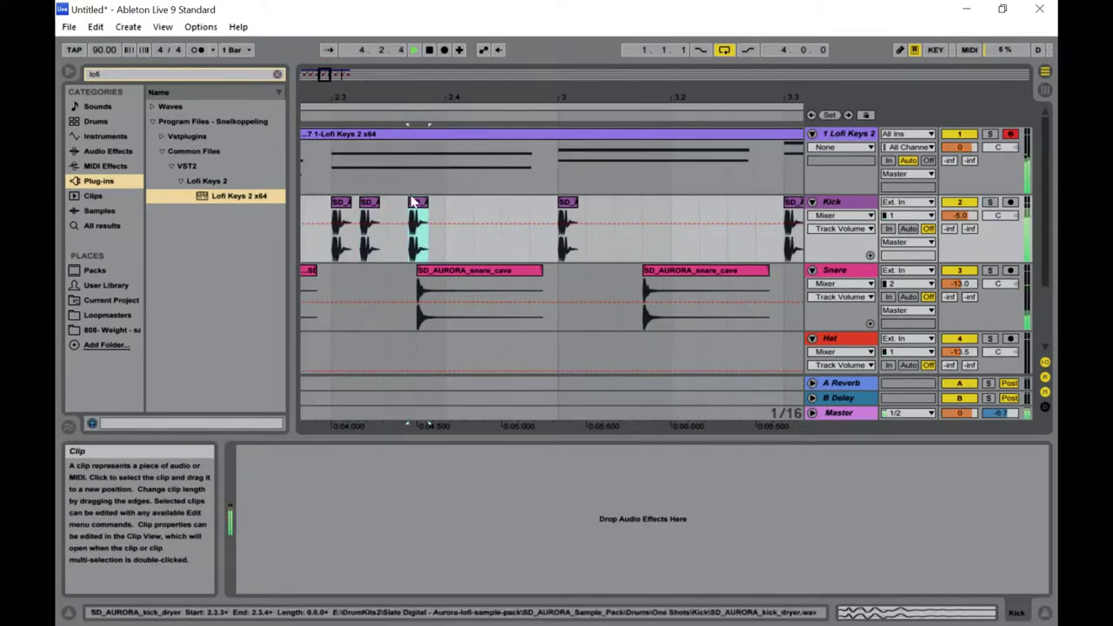
{"action": "left_click_drag", "start_coordinate": [321, 75], "coordinate": [330, 76]}
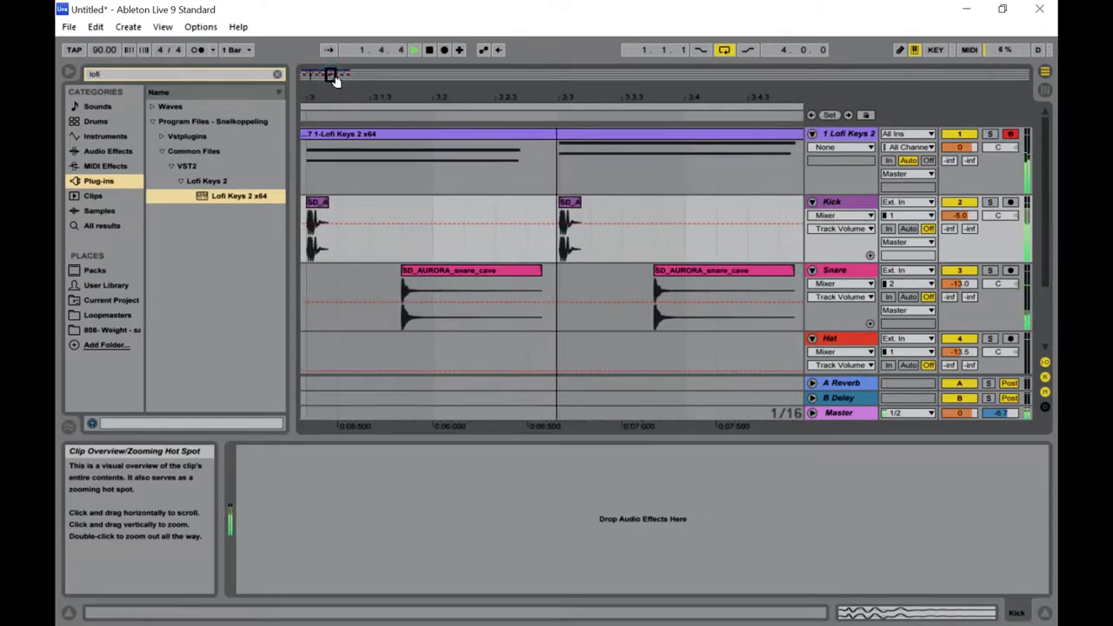
{"action": "left_click_drag", "start_coordinate": [528, 248], "coordinate": [291, 235]}
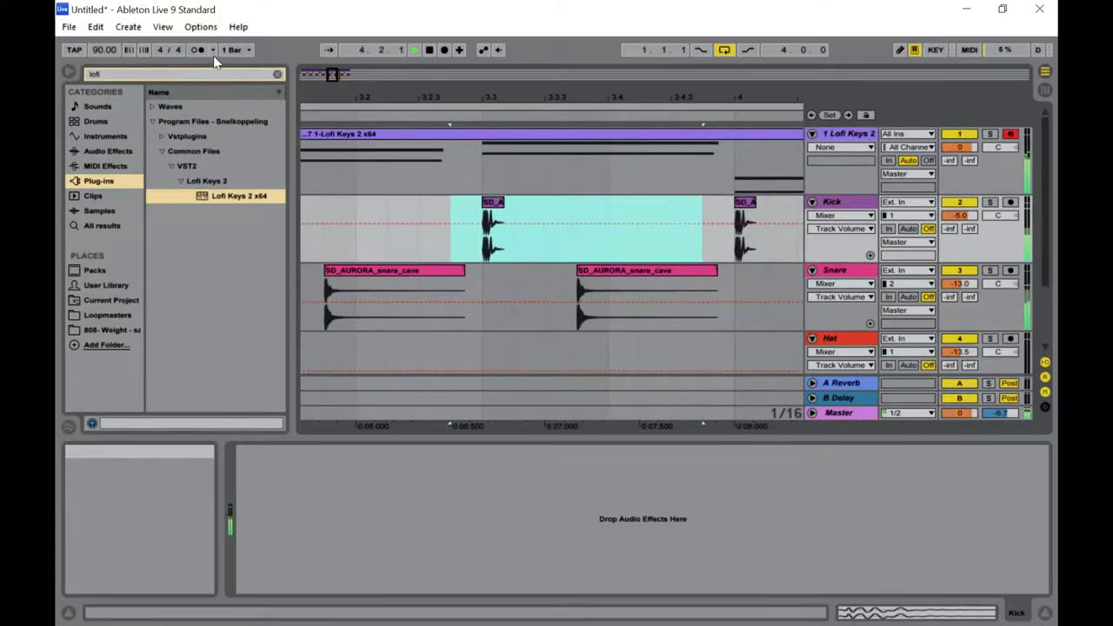
{"action": "key", "text": "Left"}
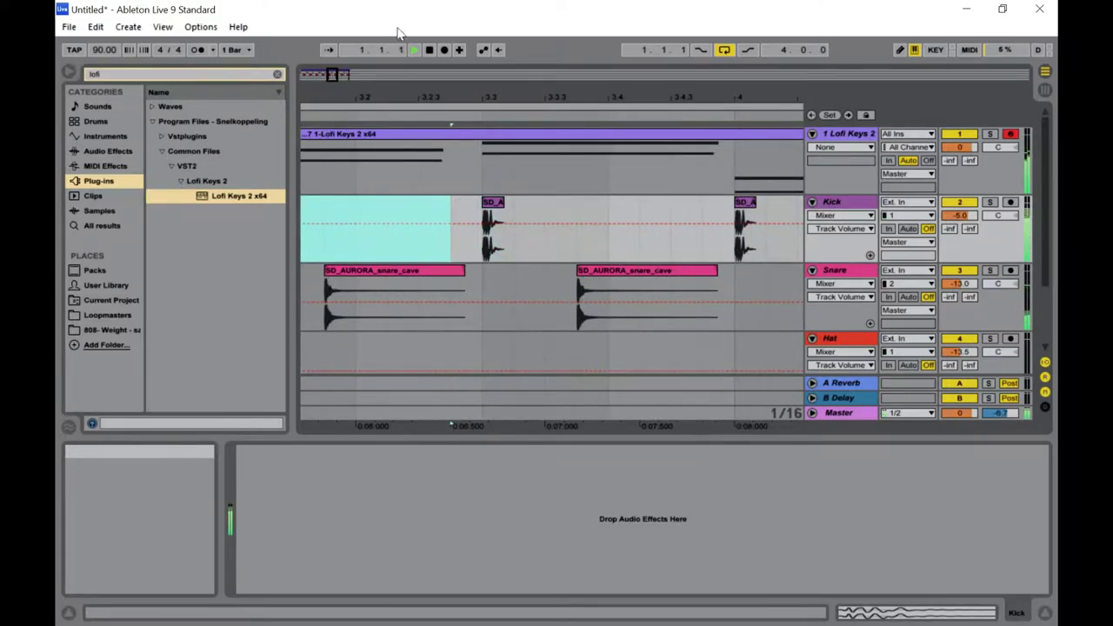
{"action": "left_click_drag", "start_coordinate": [331, 75], "coordinate": [348, 95]}
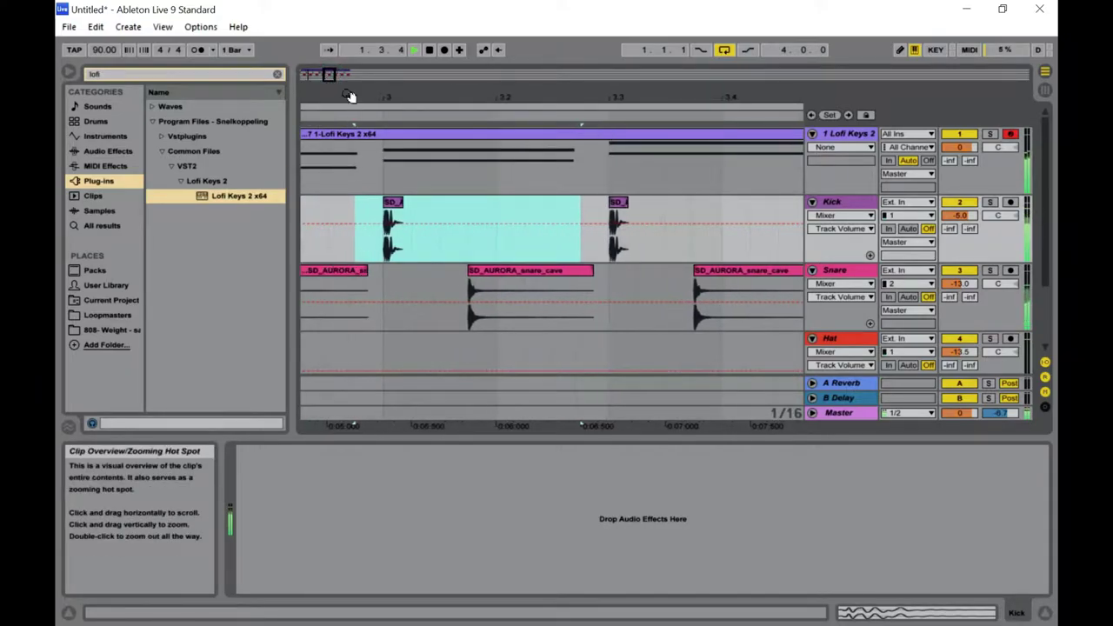
{"action": "left_click_drag", "start_coordinate": [584, 243], "coordinate": [356, 231]}
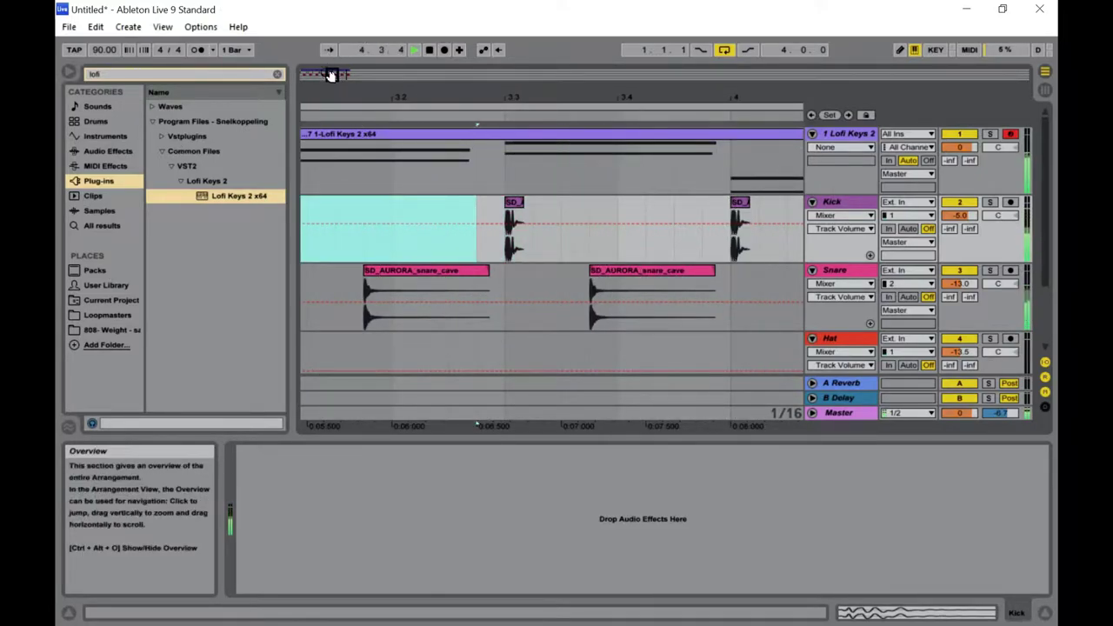
Duplicate the Kick track range from 3.1.1 to 3.2.4 so that an extra kick lands at 3.2.4.
{"action": "left_click_drag", "start_coordinate": [333, 74], "coordinate": [329, 71]}
{"action": "left_click_drag", "start_coordinate": [410, 224], "coordinate": [576, 254]}
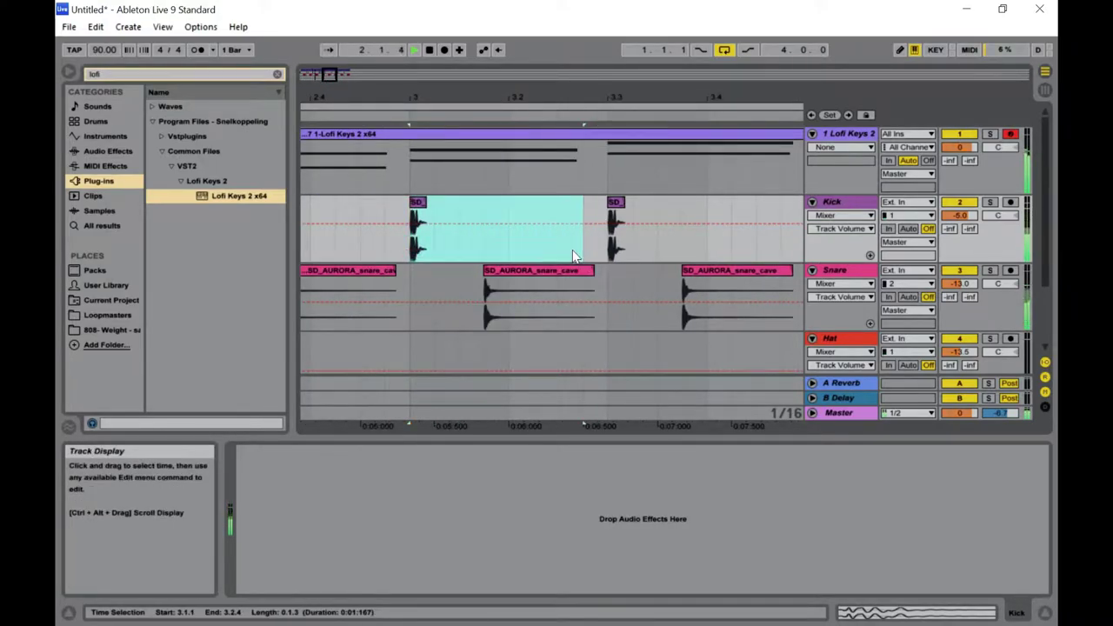
{"action": "key", "text": "ctrl+d"}
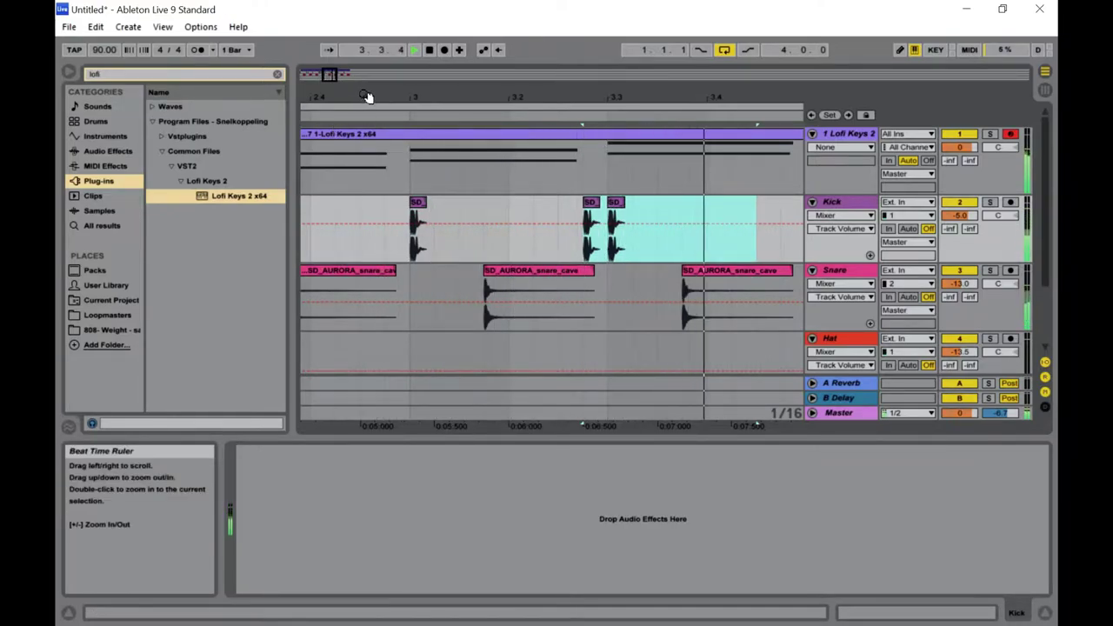
Duplicate the kick at 3.3.1 to 3.3.3 on the Kick track.
{"action": "left_click", "coordinate": [652, 246]}
{"action": "left_click_drag", "start_coordinate": [654, 246], "coordinate": [607, 252]}
{"action": "key", "text": "ctrl+d"}
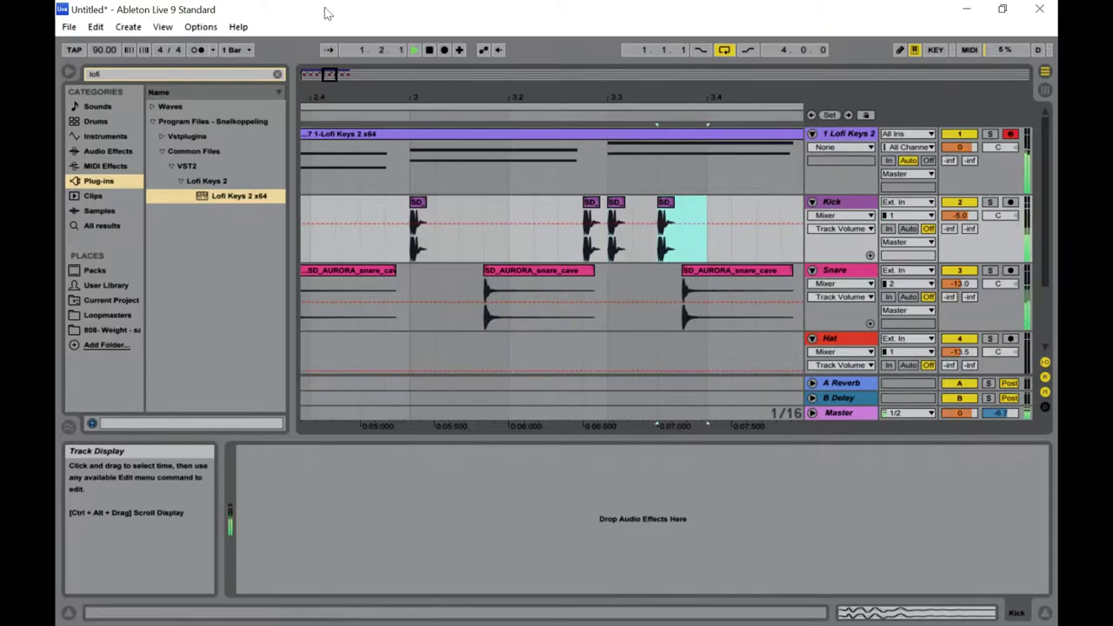
On the Kick track, duplicate the range 4.1.1 to 4.2.3 to add a kick at 4.2.3, and duplicate the 4.3.1 kick to 4.3.3.
{"action": "left_click_drag", "start_coordinate": [333, 75], "coordinate": [338, 75]}
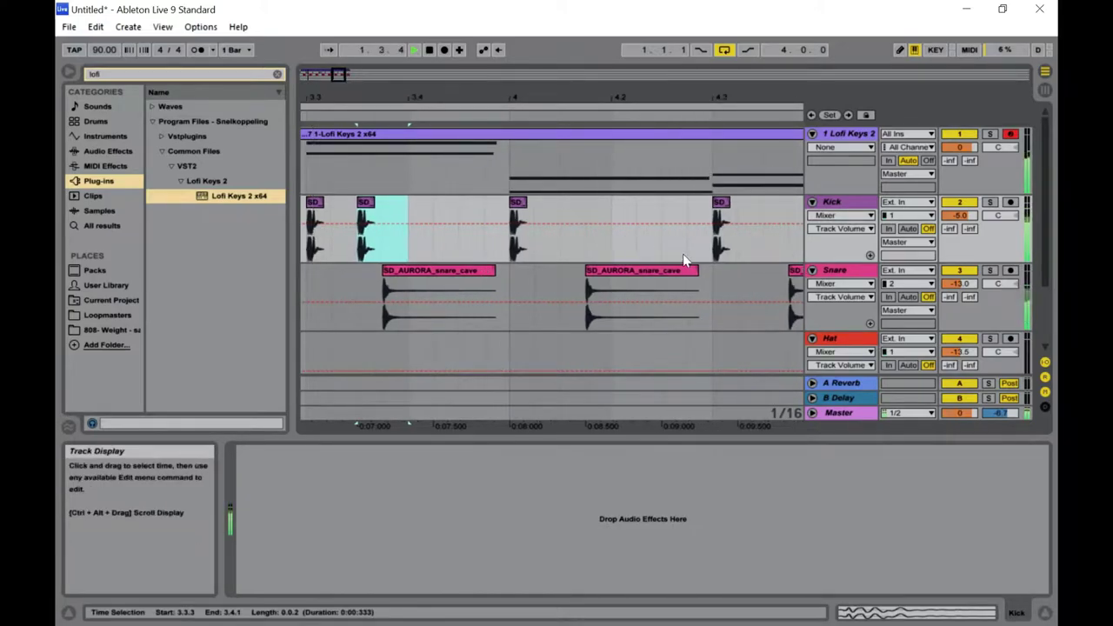
{"action": "left_click_drag", "start_coordinate": [659, 245], "coordinate": [527, 241]}
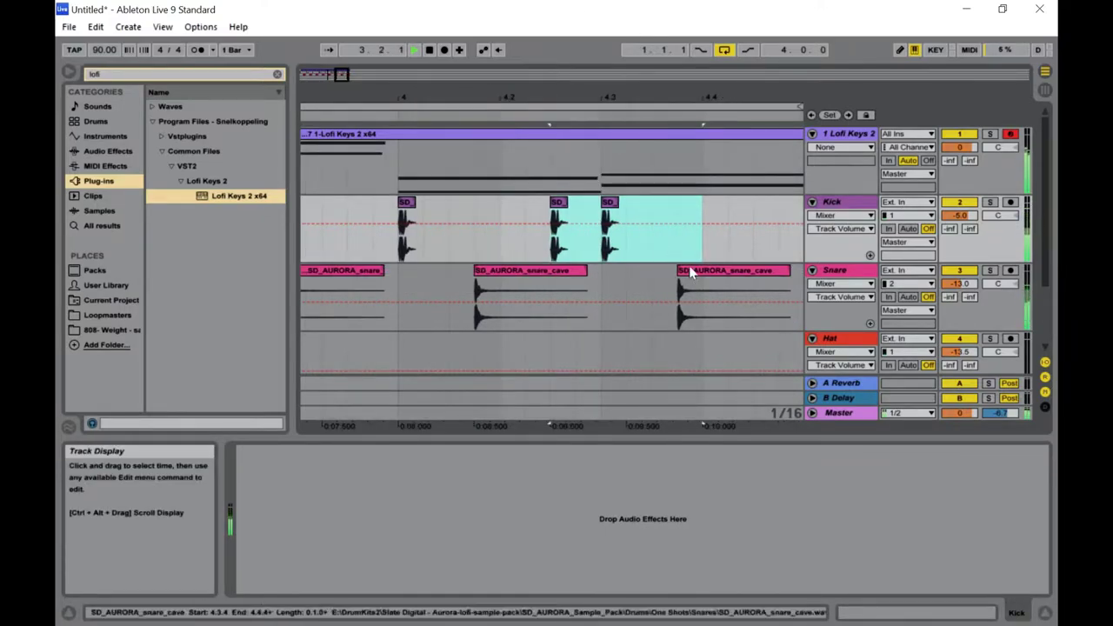
{"action": "left_click", "coordinate": [663, 259]}
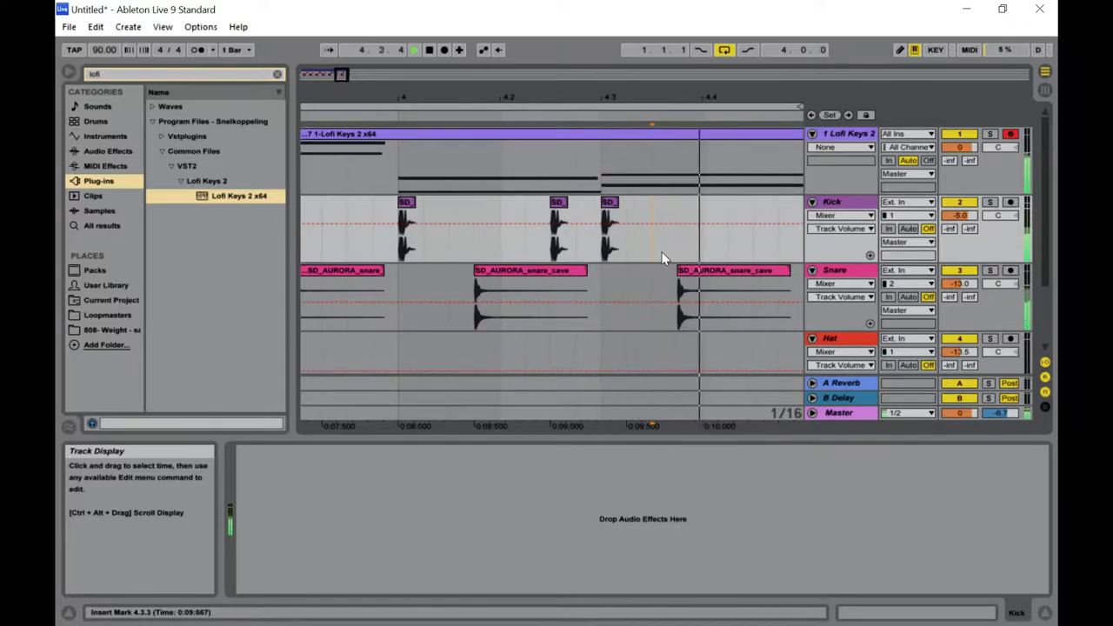
{"action": "left_click_drag", "start_coordinate": [652, 241], "coordinate": [607, 249]}
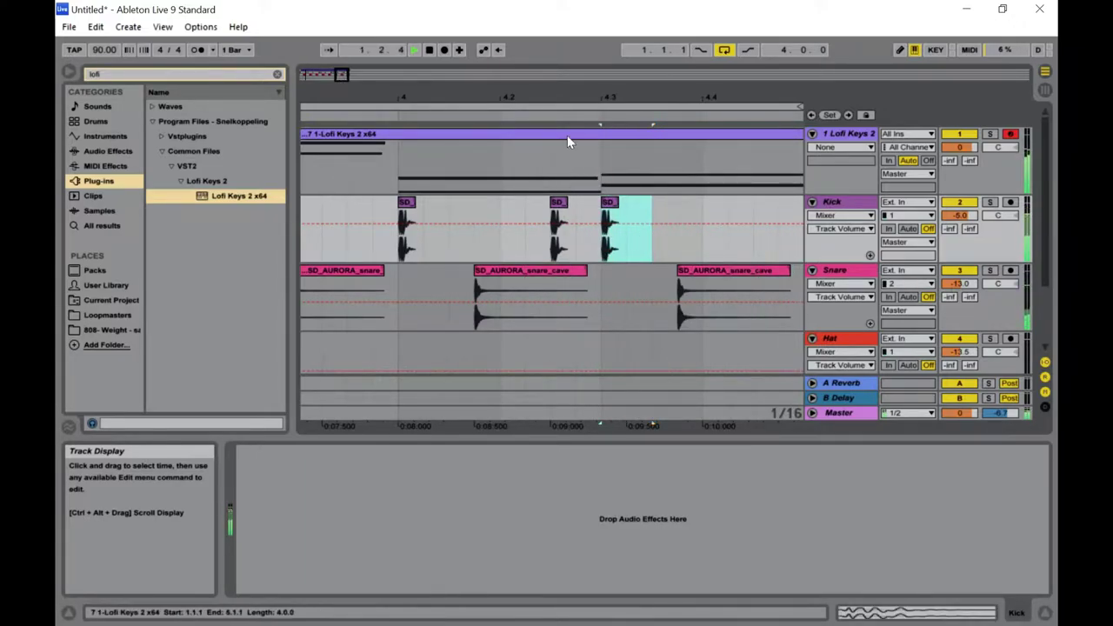
{"action": "key", "text": "ctrl+d"}
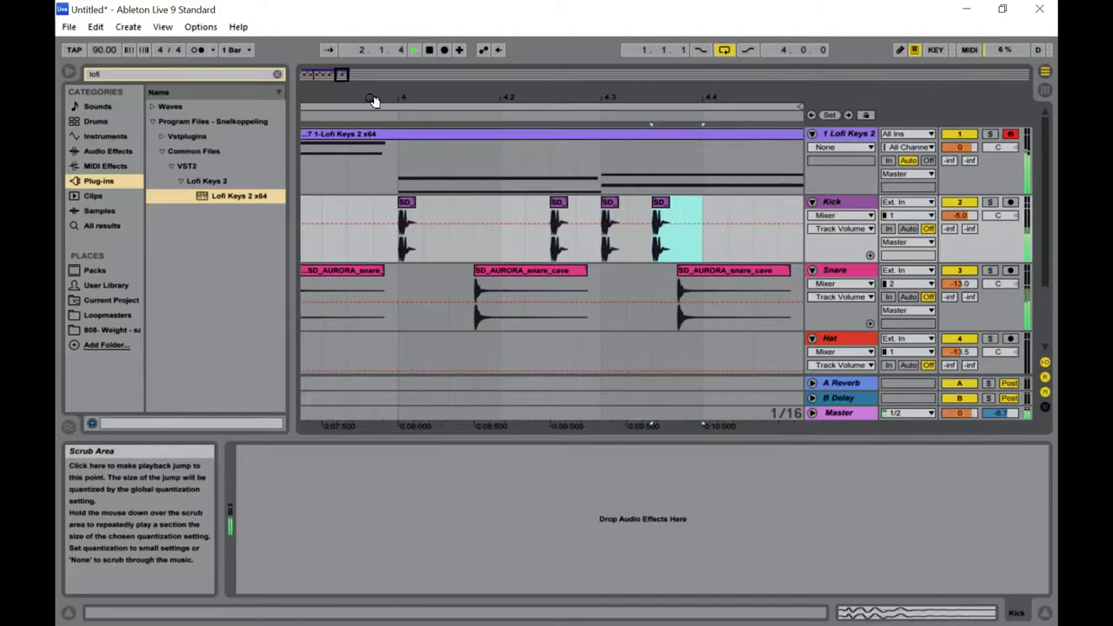
Review the drum pattern across all four bars and select the Kick and Snare clips from 1.1.1 to 5.1.1.
{"action": "left_click_drag", "start_coordinate": [337, 75], "coordinate": [313, 75]}
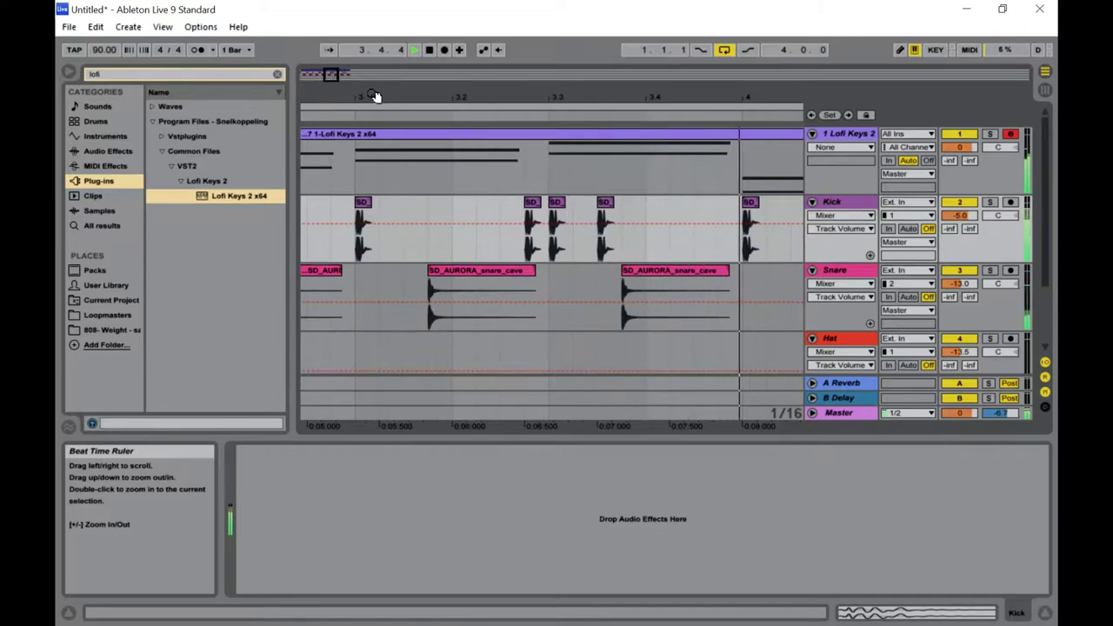
{"action": "double_click", "coordinate": [330, 74]}
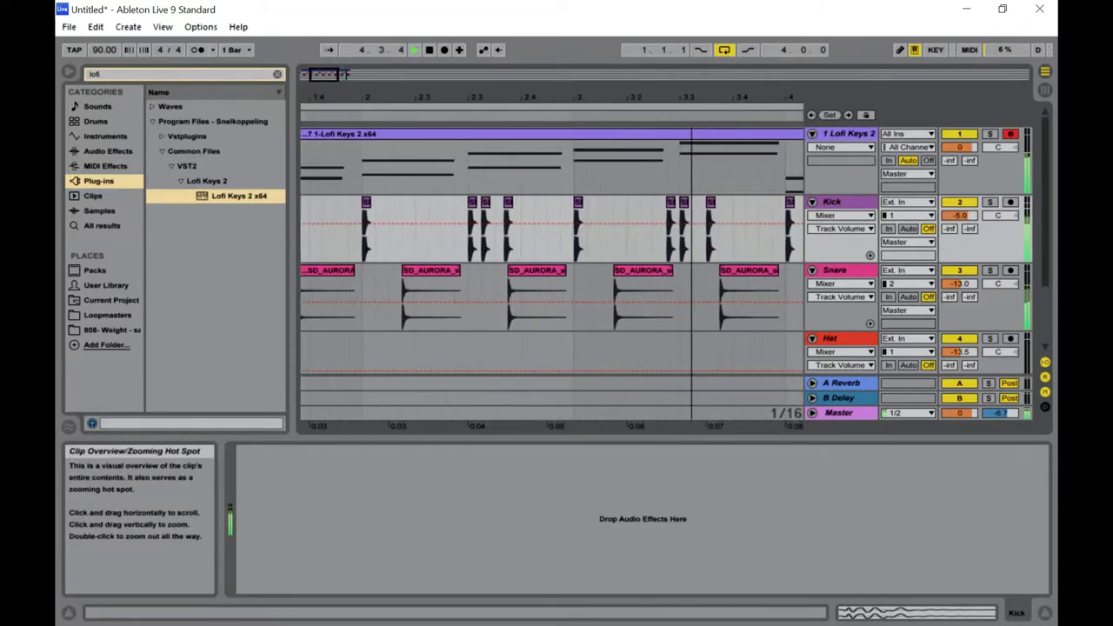
{"action": "left_click_drag", "start_coordinate": [762, 248], "coordinate": [291, 270]}
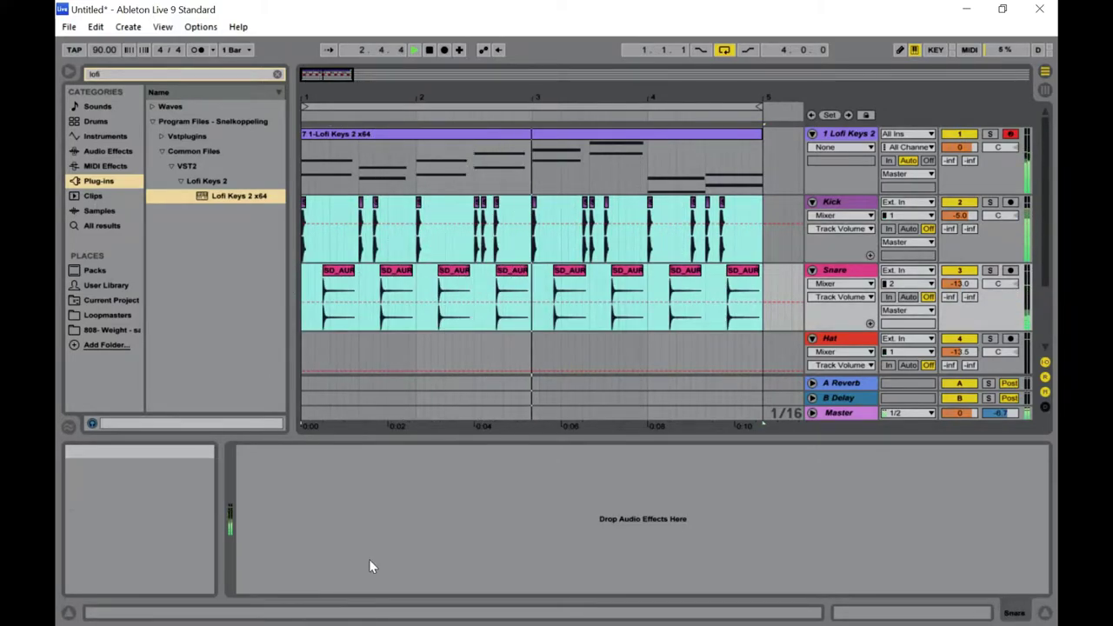
{"action": "key", "text": "super"}
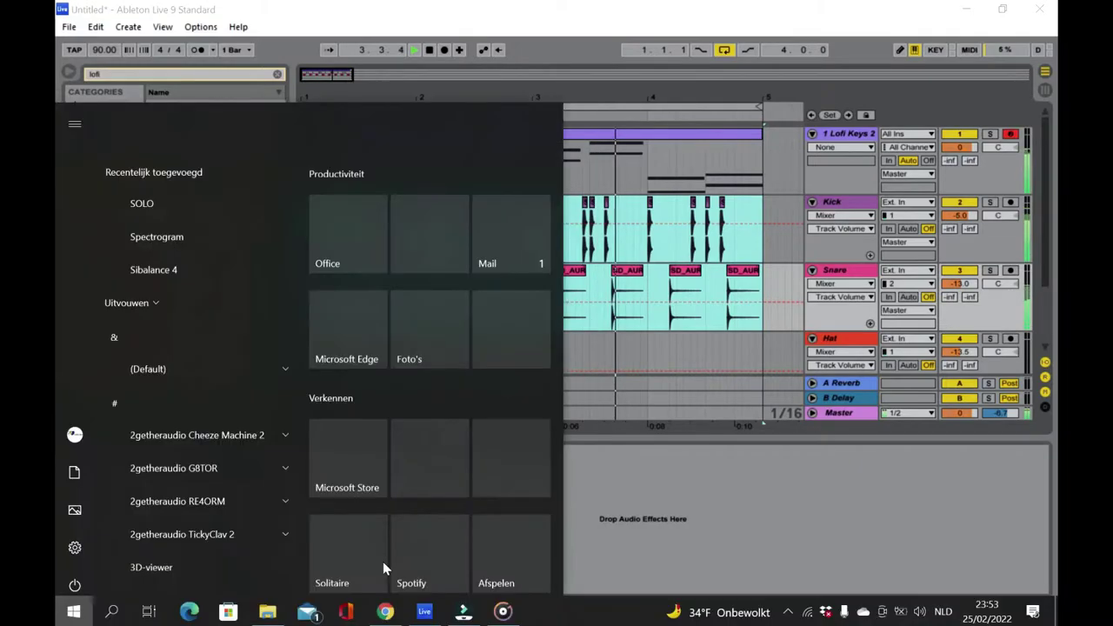
{"action": "left_click", "coordinate": [706, 533]}
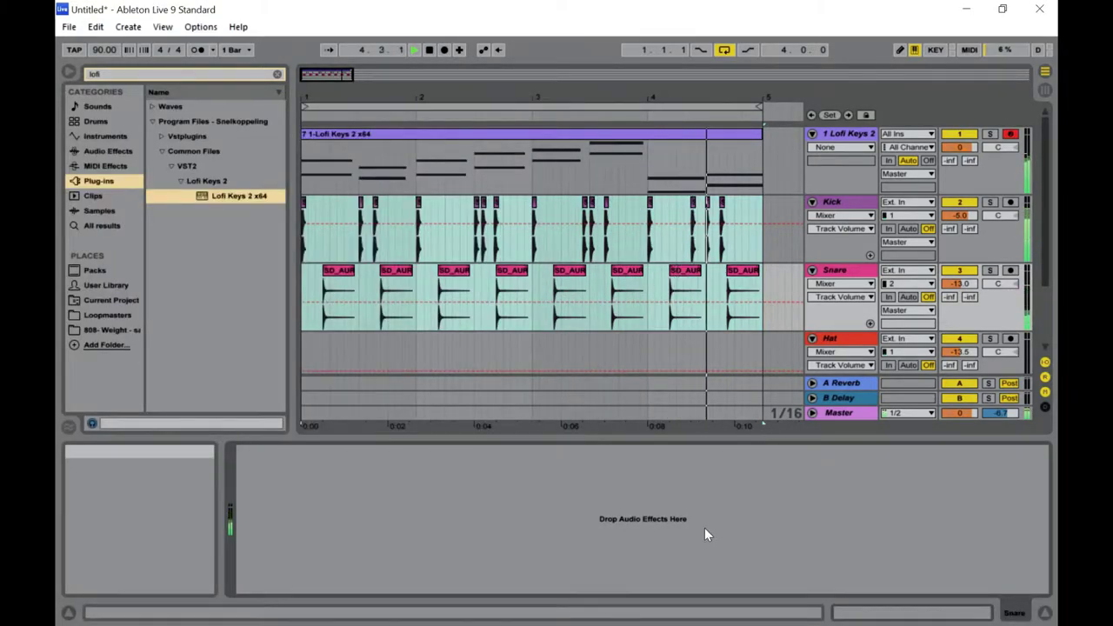
{"action": "key", "text": "super"}
{"action": "left_click", "coordinate": [657, 532]}
{"action": "key", "text": "super"}
{"action": "left_click", "coordinate": [658, 532]}
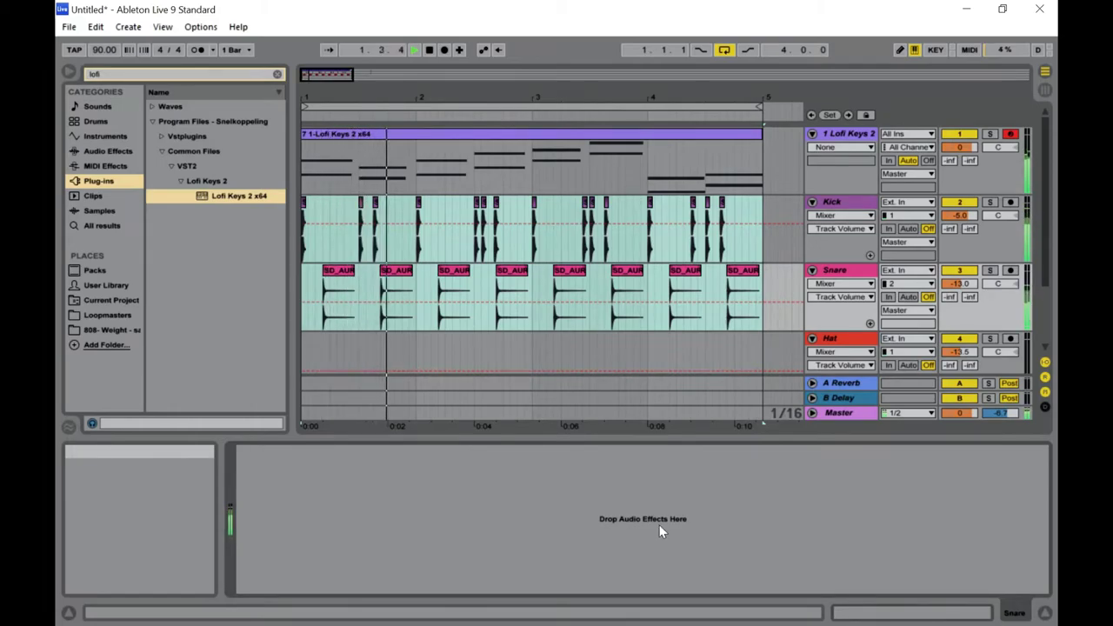
{"action": "key", "text": "Tab"}
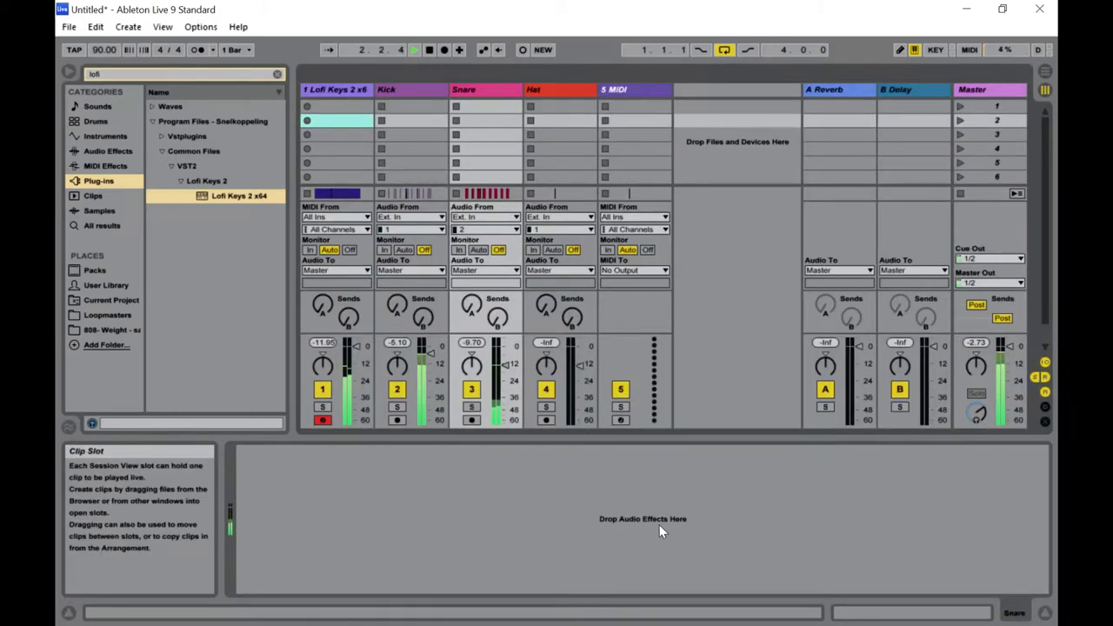
{"action": "key", "text": "Tab"}
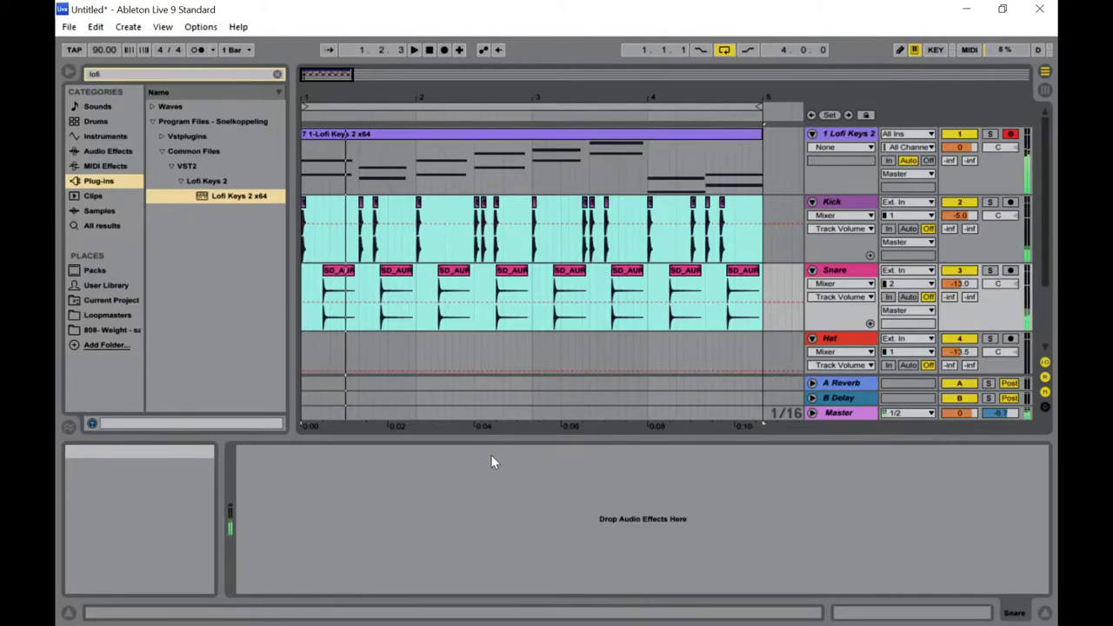
{"action": "key", "text": "super"}
{"action": "left_click", "coordinate": [273, 612]}
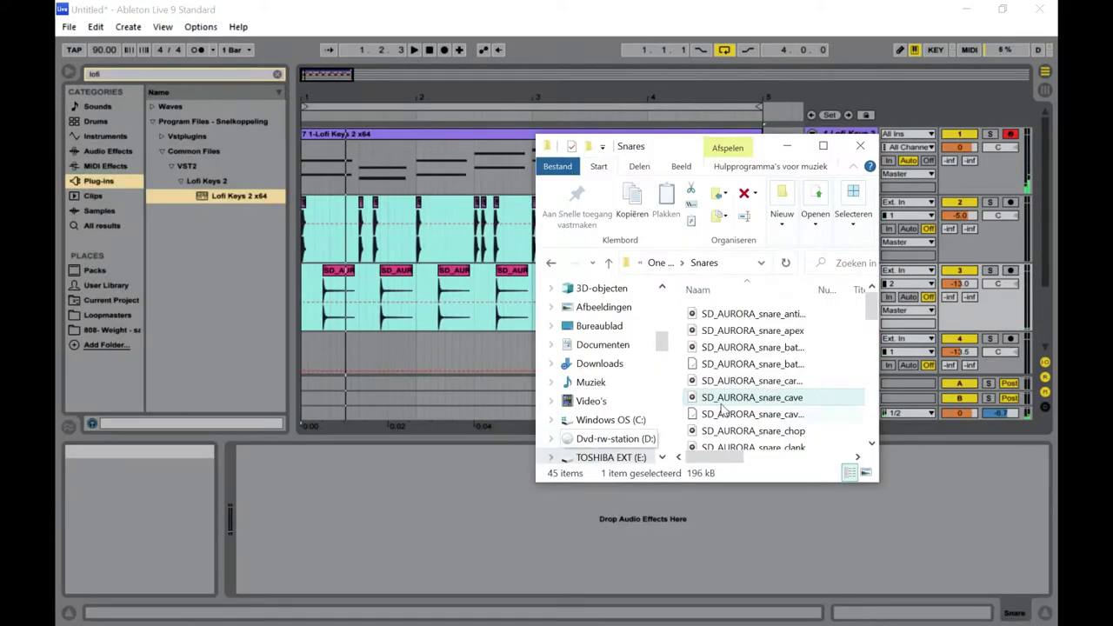
{"action": "left_click", "coordinate": [371, 474]}
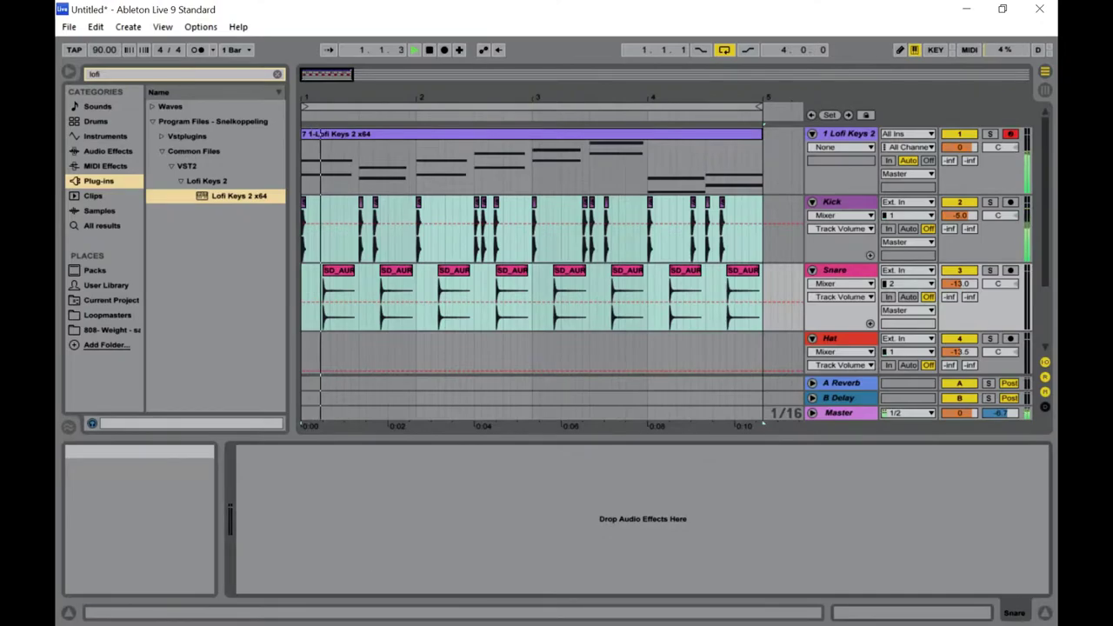
Switch to File Explorer and open the Closed Hats folder inside the Hats folder of the One Shots drum samples.
{"action": "key", "text": "super"}
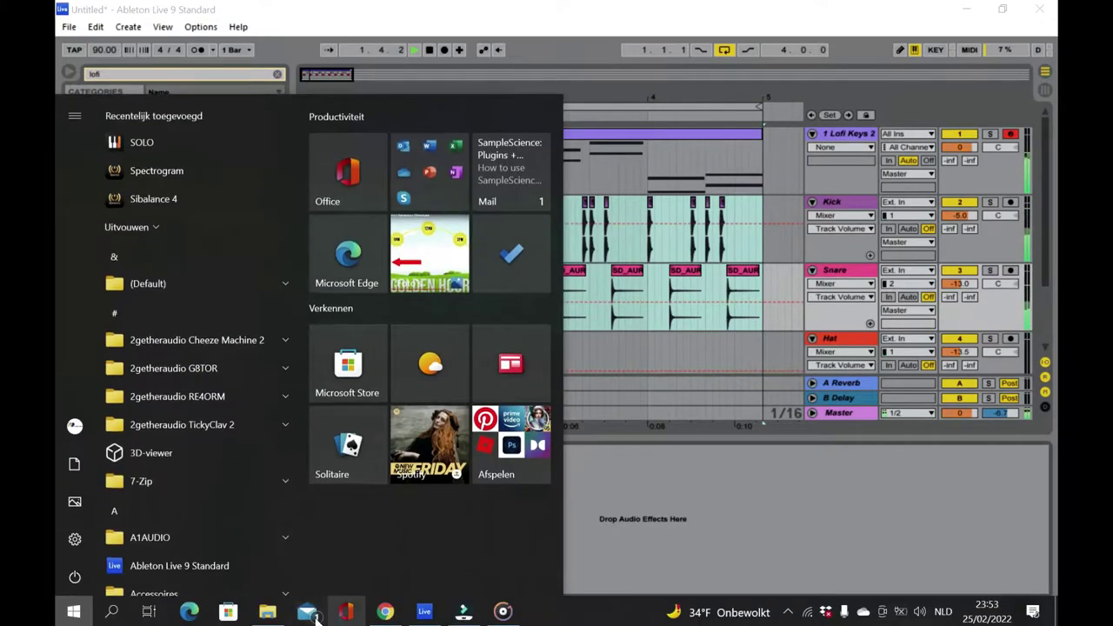
{"action": "left_click", "coordinate": [267, 611]}
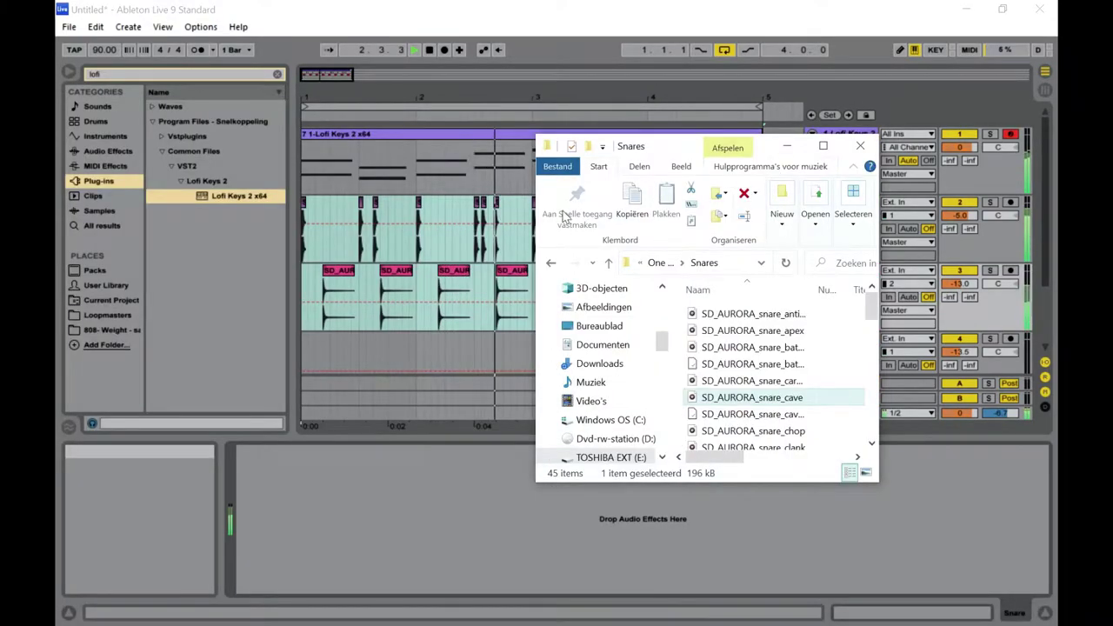
{"action": "left_click", "coordinate": [550, 263]}
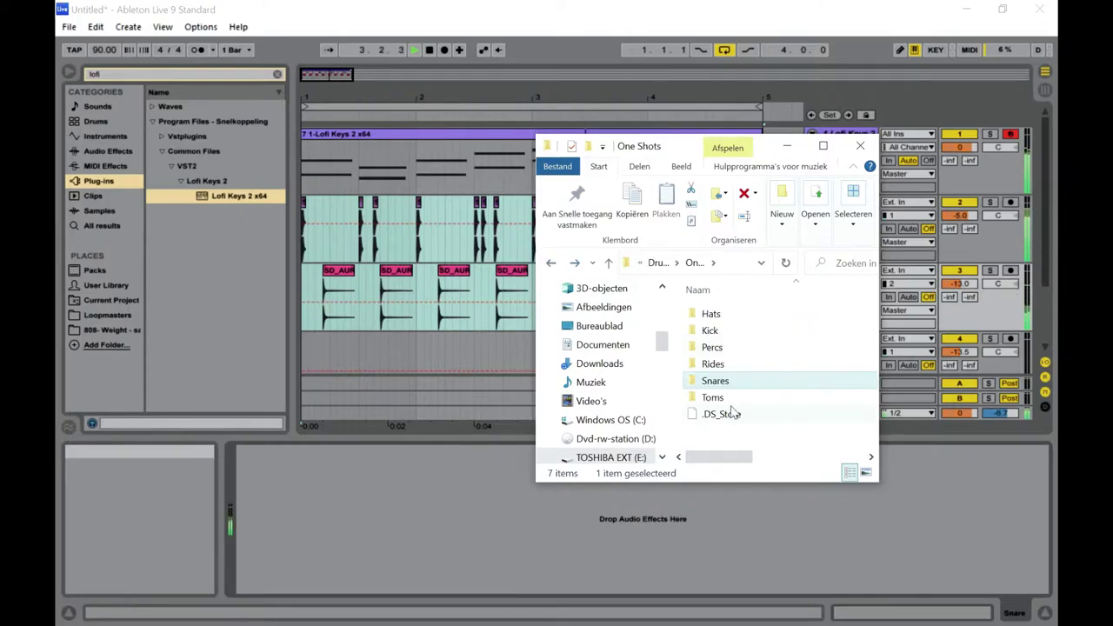
{"action": "double_click", "coordinate": [723, 316]}
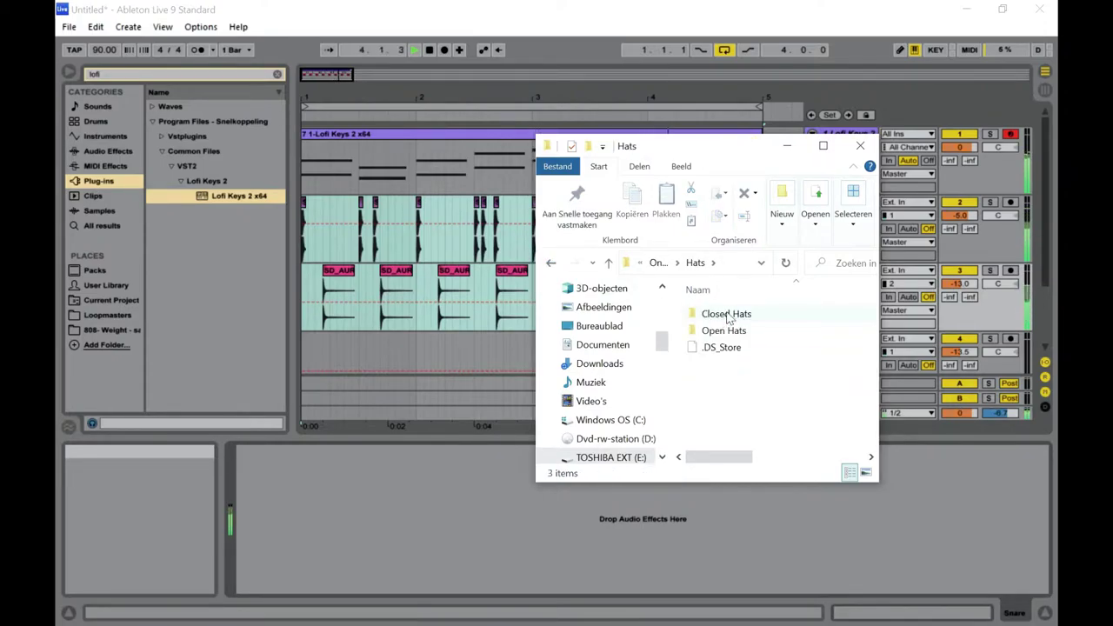
{"action": "double_click", "coordinate": [733, 315]}
Audition several SD_AURORA closed hat samples from the Closed Hats folder against the beat, and close the music player.
{"action": "left_click", "coordinate": [735, 314]}
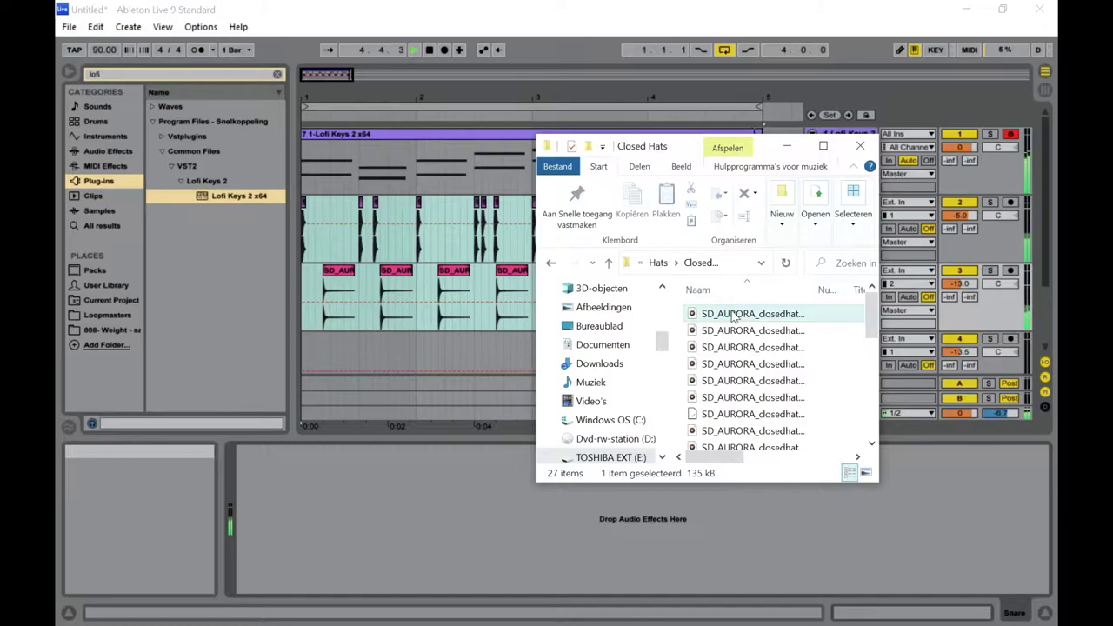
{"action": "left_click_drag", "start_coordinate": [743, 217], "coordinate": [378, 215]}
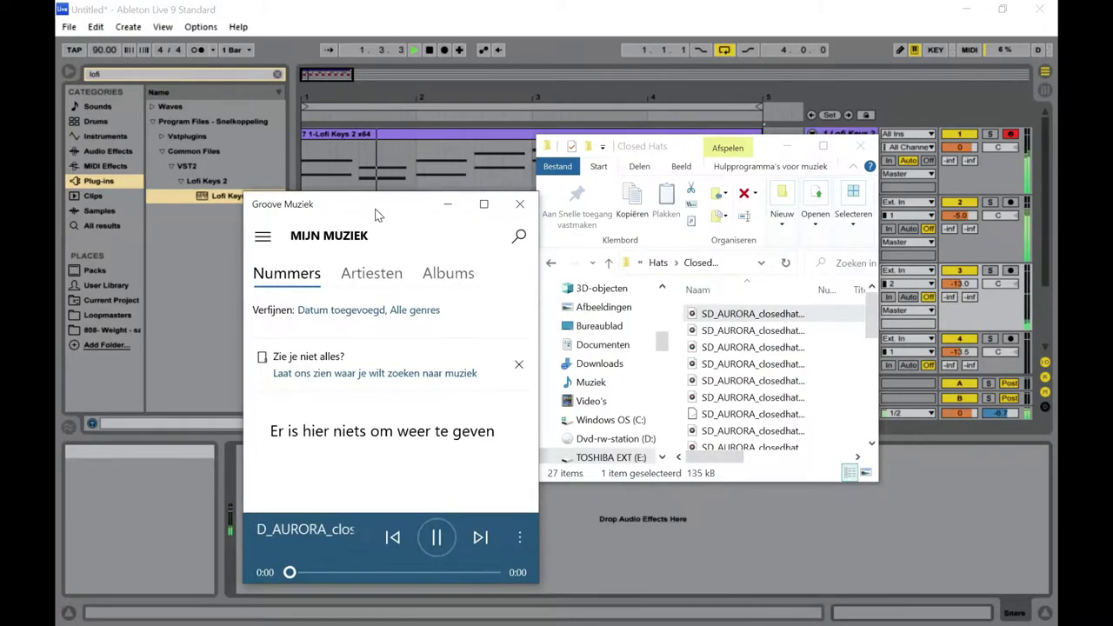
{"action": "left_click", "coordinate": [729, 331]}
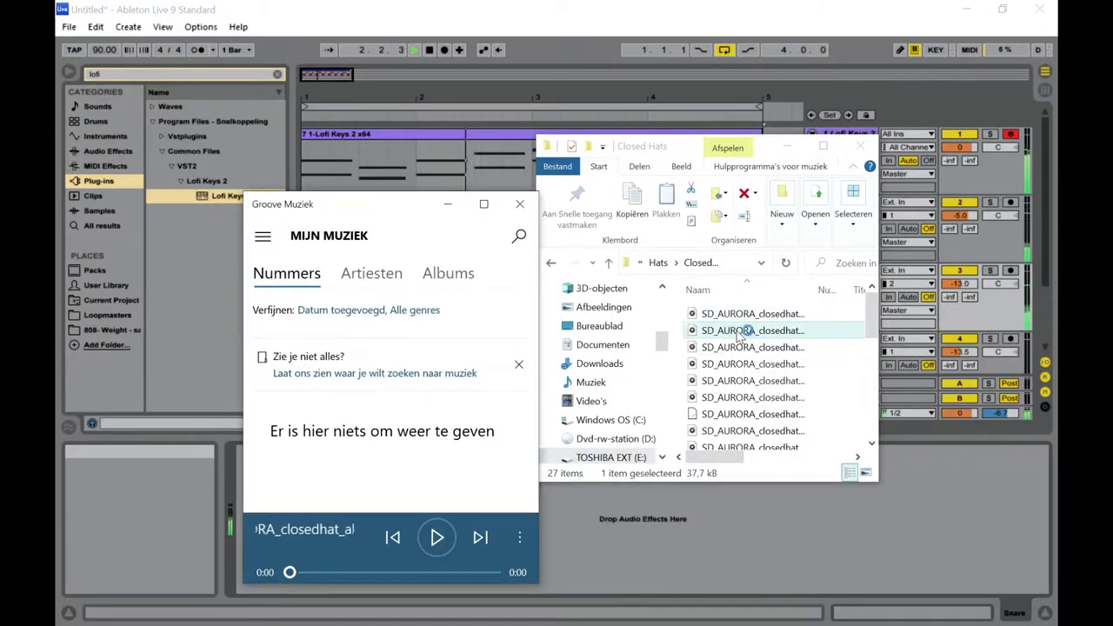
{"action": "left_click", "coordinate": [744, 348]}
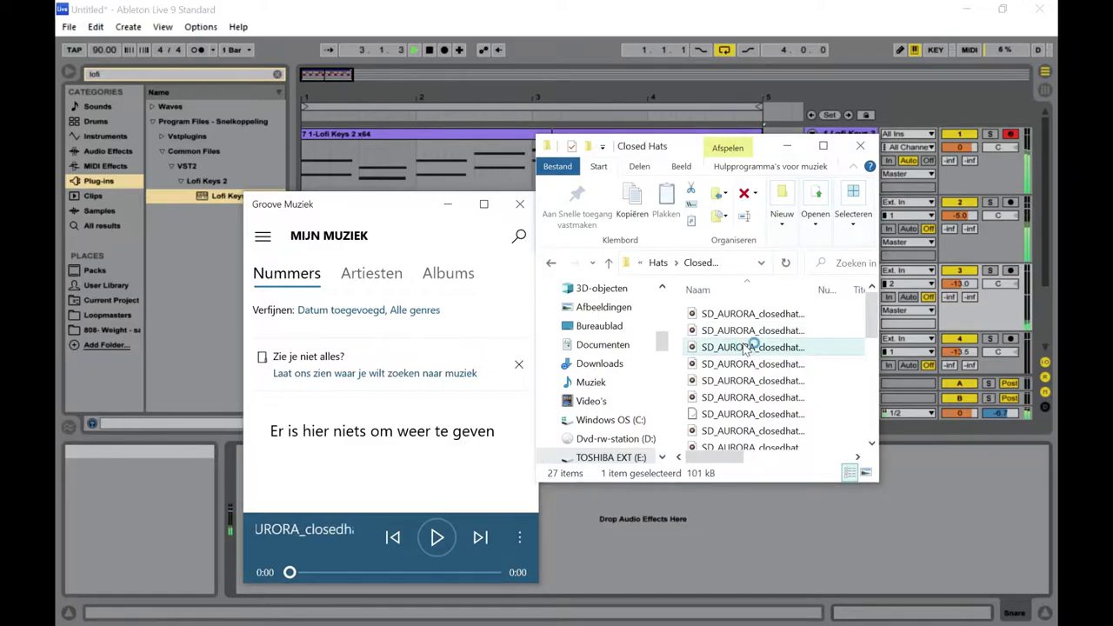
{"action": "left_click", "coordinate": [742, 315]}
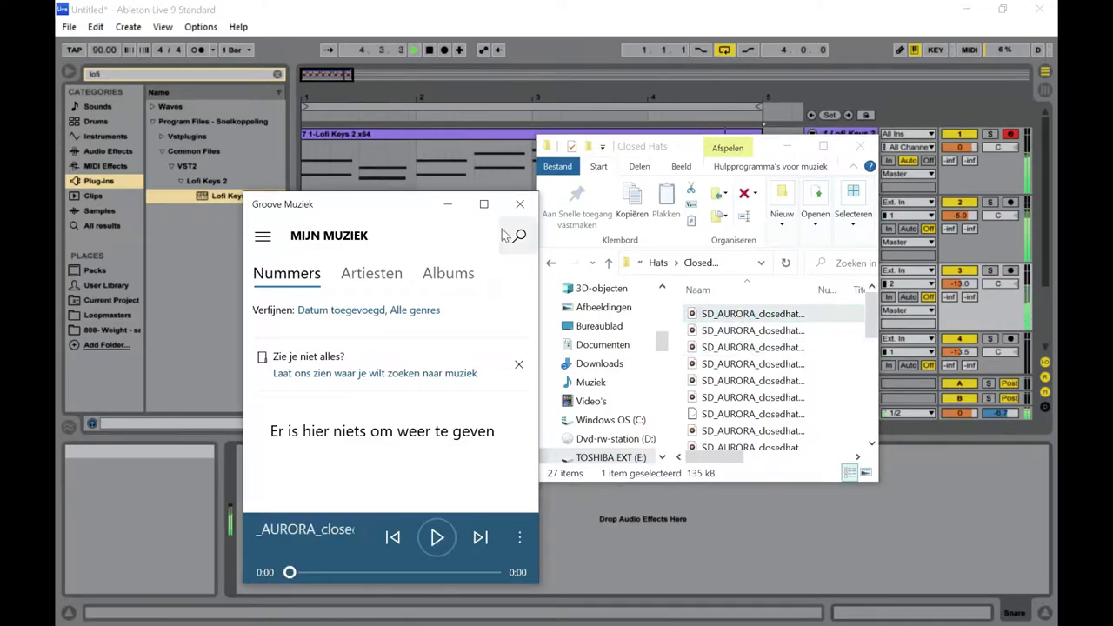
{"action": "double_click", "coordinate": [740, 398]}
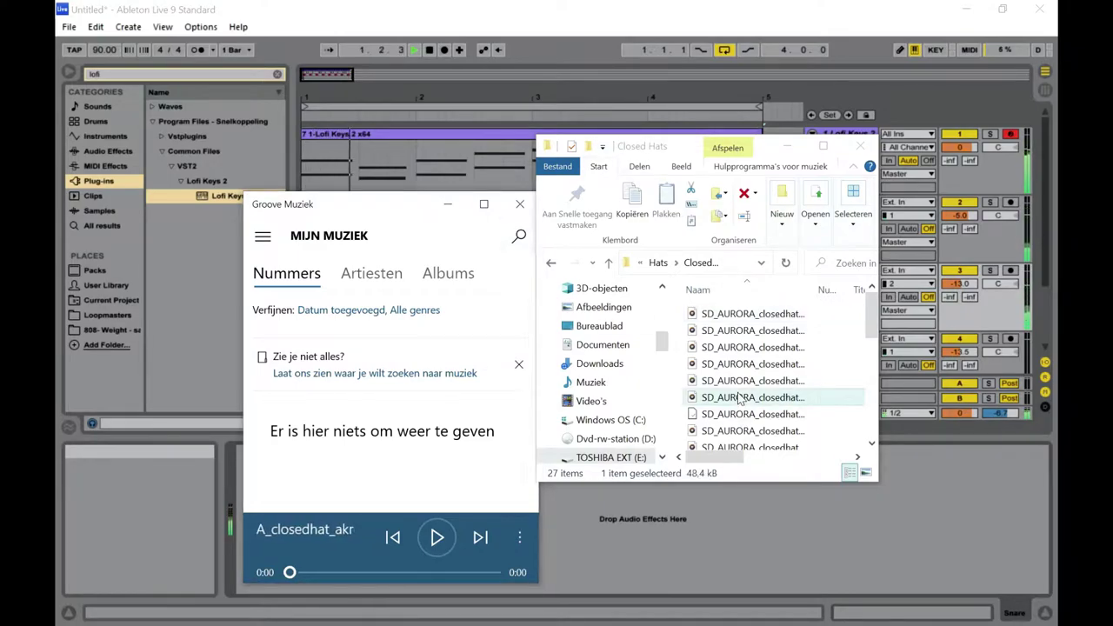
{"action": "double_click", "coordinate": [743, 380]}
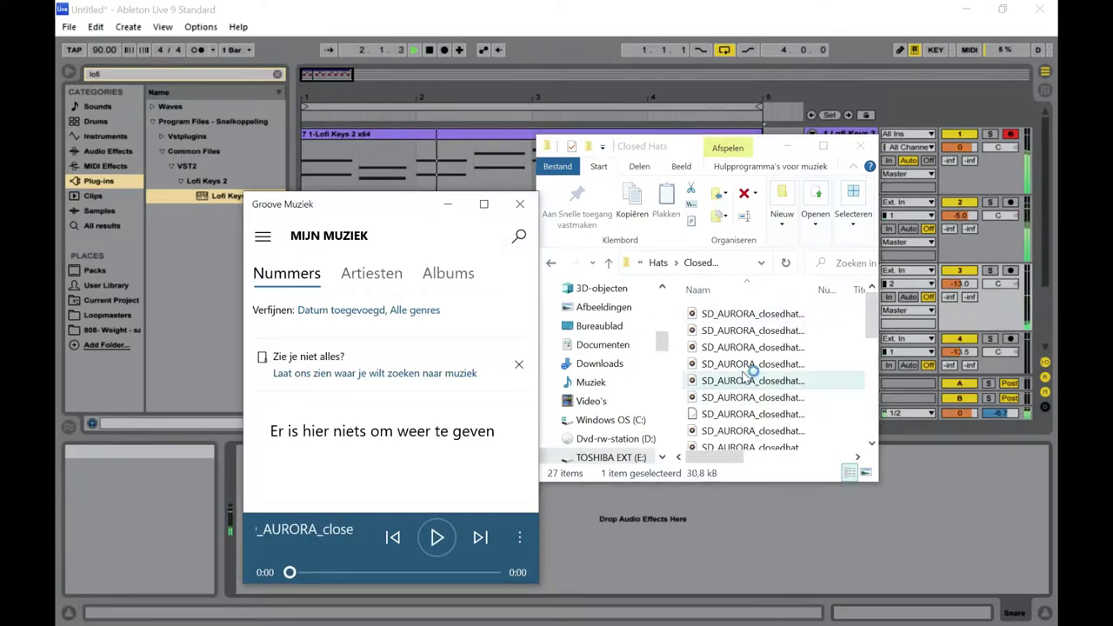
{"action": "scroll", "coordinate": [738, 374], "scroll_direction": "down", "scroll_amount": 2}
{"action": "double_click", "coordinate": [751, 379]}
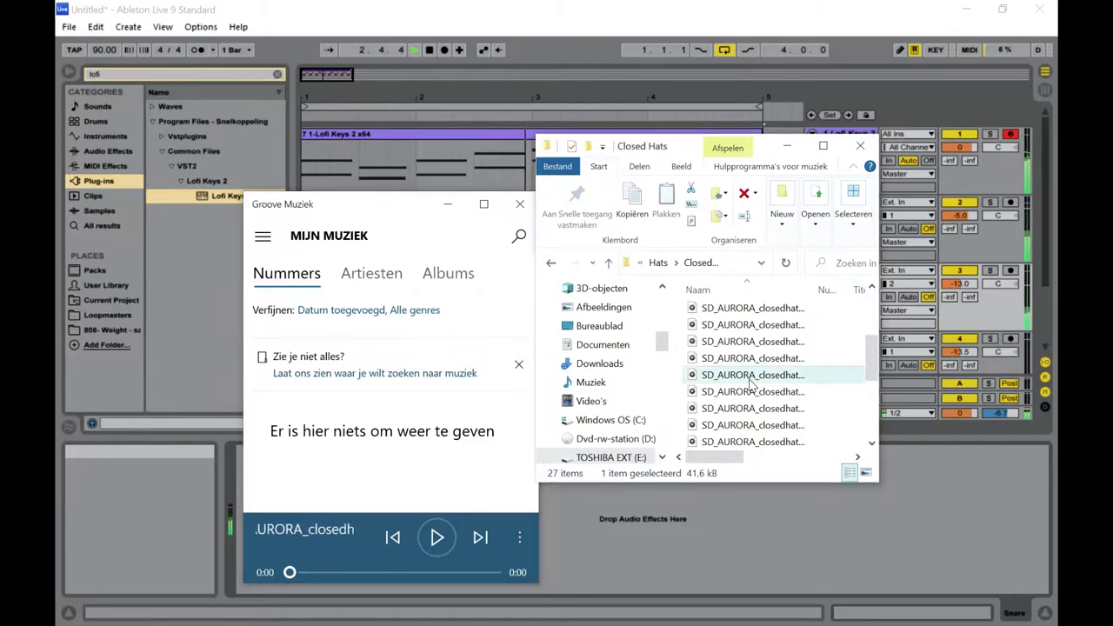
{"action": "double_click", "coordinate": [752, 393]}
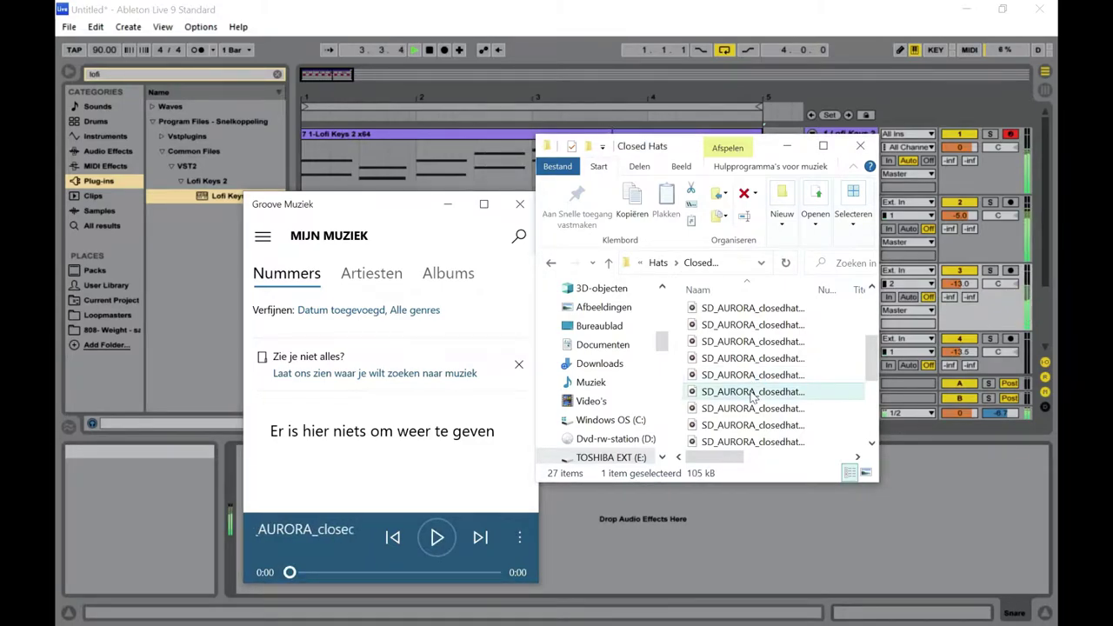
{"action": "double_click", "coordinate": [750, 409]}
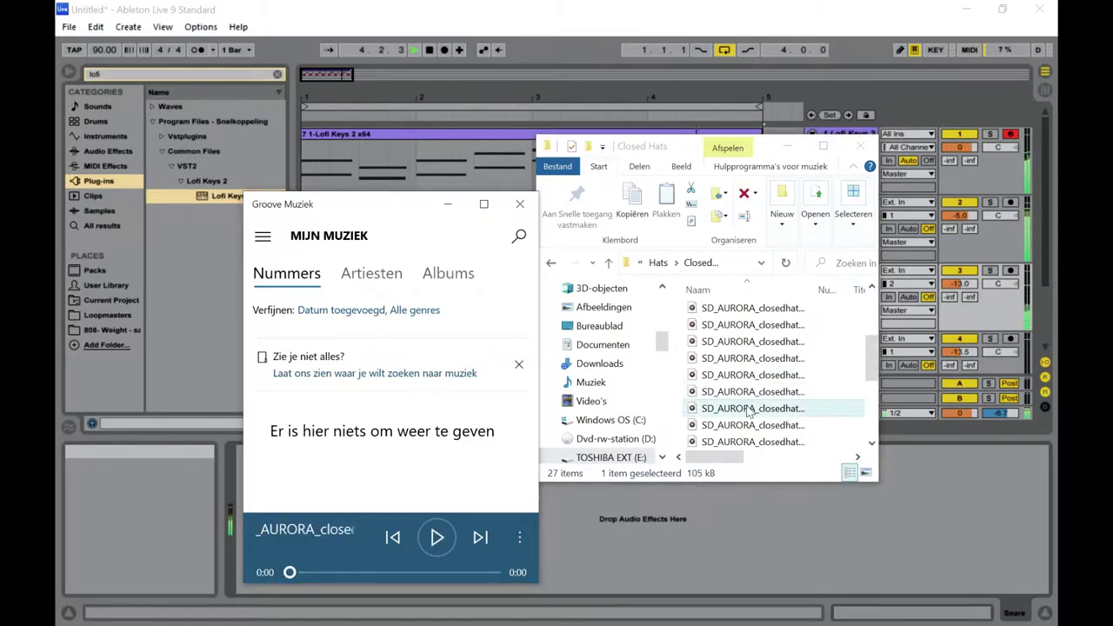
{"action": "double_click", "coordinate": [746, 410]}
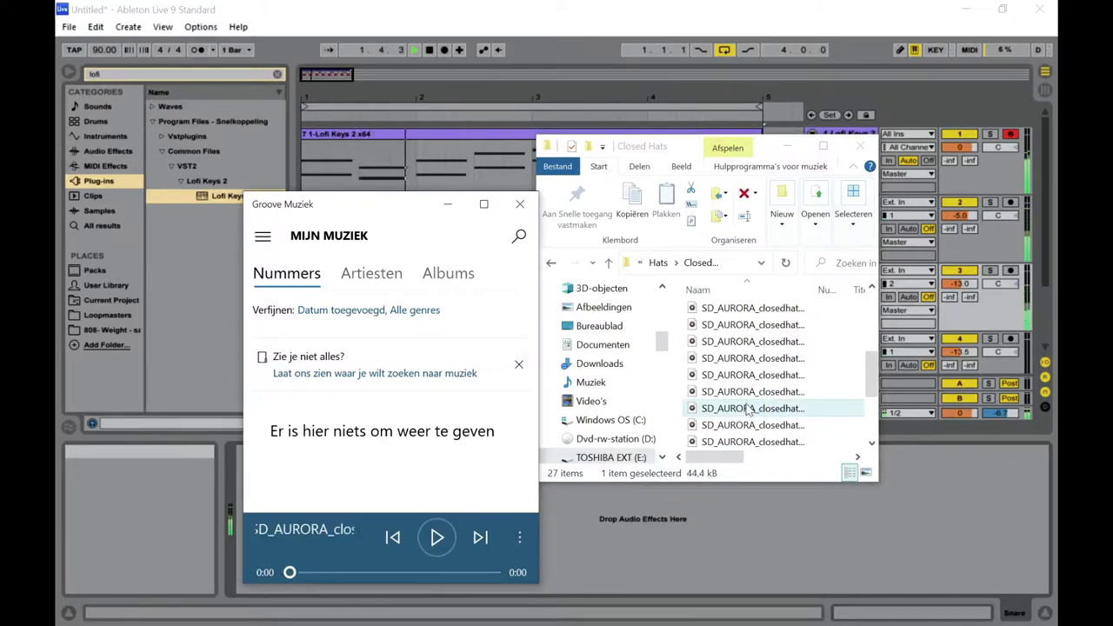
{"action": "double_click", "coordinate": [745, 392]}
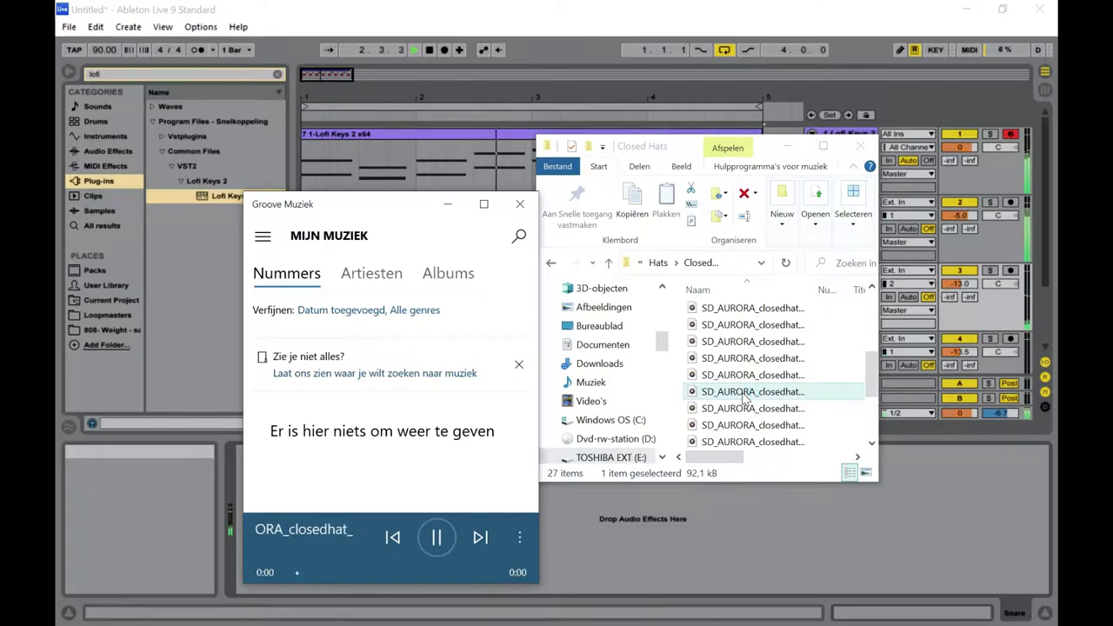
{"action": "left_click", "coordinate": [501, 209]}
{"action": "left_click", "coordinate": [1004, 13]}
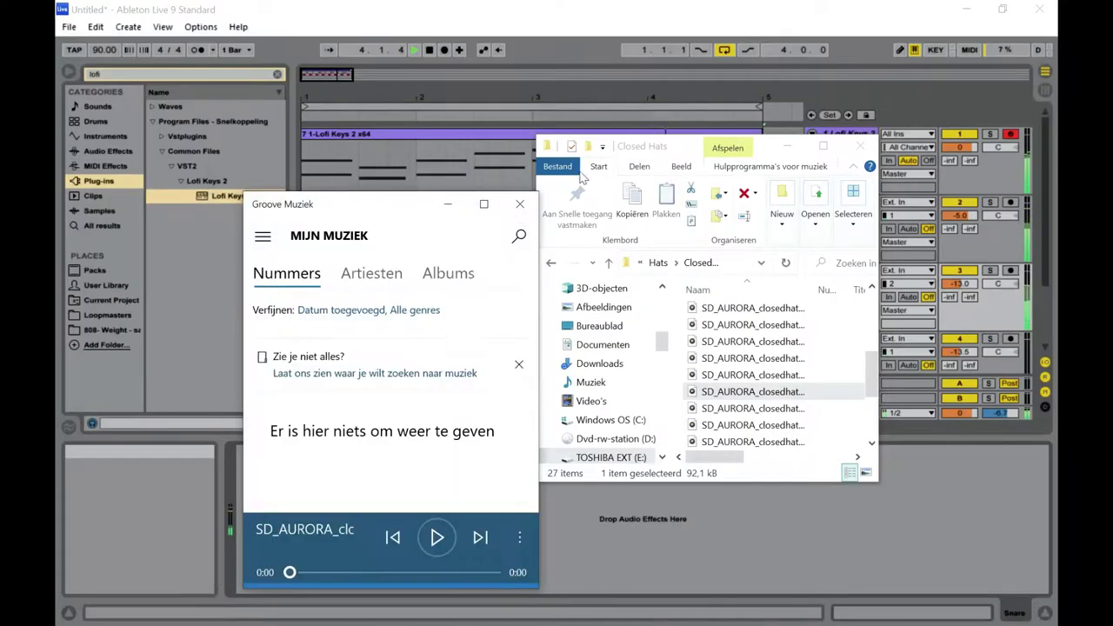
{"action": "left_click", "coordinate": [515, 206]}
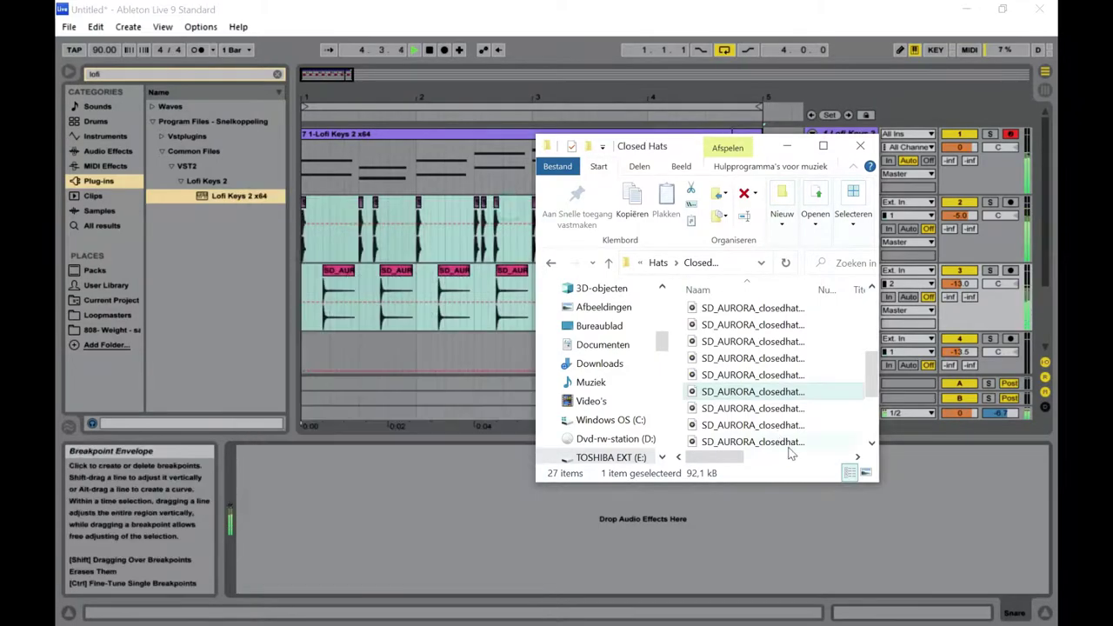
Place the 44.4 kB SD_AURORA closed hat sample from the Closed Hats folder on the Hat track at 1.2.1.
{"action": "left_click", "coordinate": [748, 408]}
{"action": "left_click", "coordinate": [330, 352]}
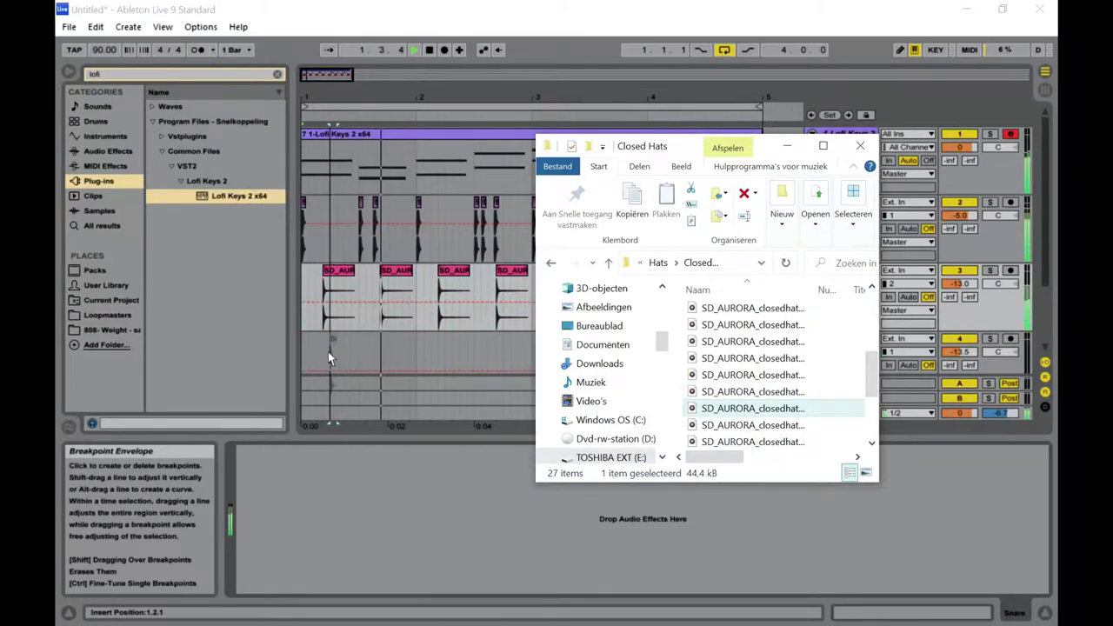
{"action": "left_click_drag", "start_coordinate": [328, 352], "coordinate": [329, 352]}
{"action": "left_click_drag", "start_coordinate": [306, 78], "coordinate": [303, 91]}
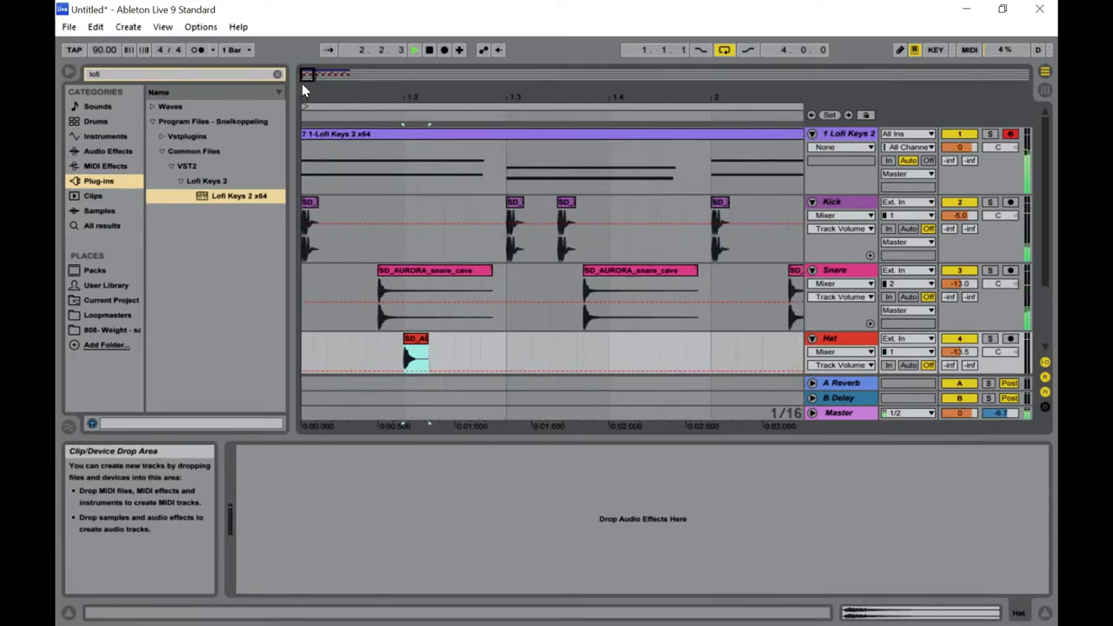
Move the closed hat clip to 1.1.2 on the Hat track and duplicate it to 1.2.3.
{"action": "right_click", "coordinate": [510, 339]}
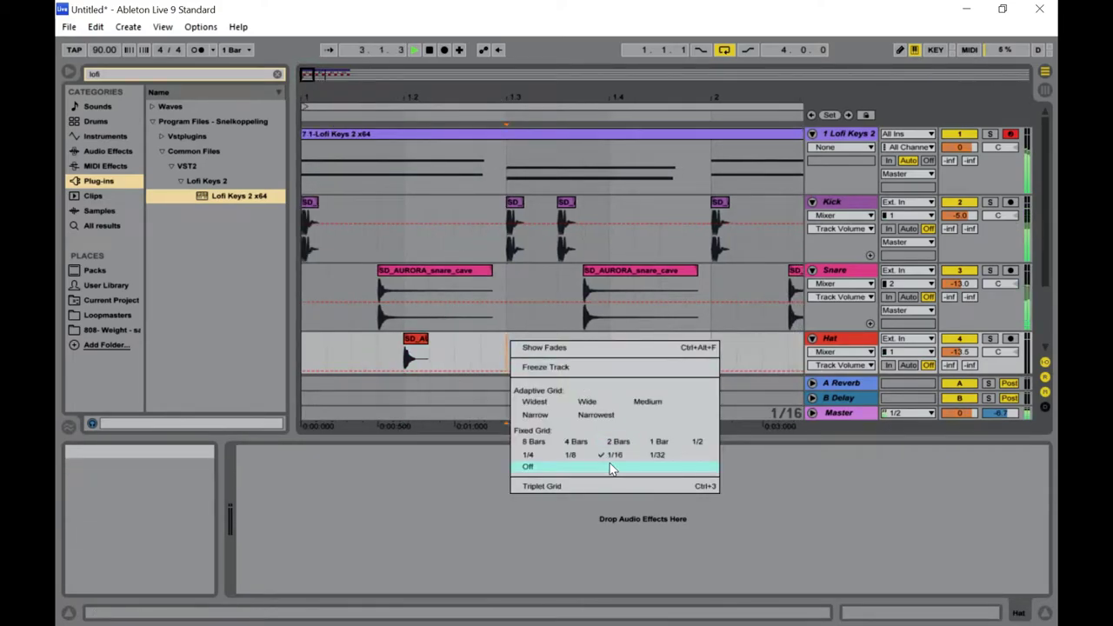
{"action": "left_click", "coordinate": [419, 344]}
{"action": "left_click_drag", "start_coordinate": [418, 341], "coordinate": [349, 345]}
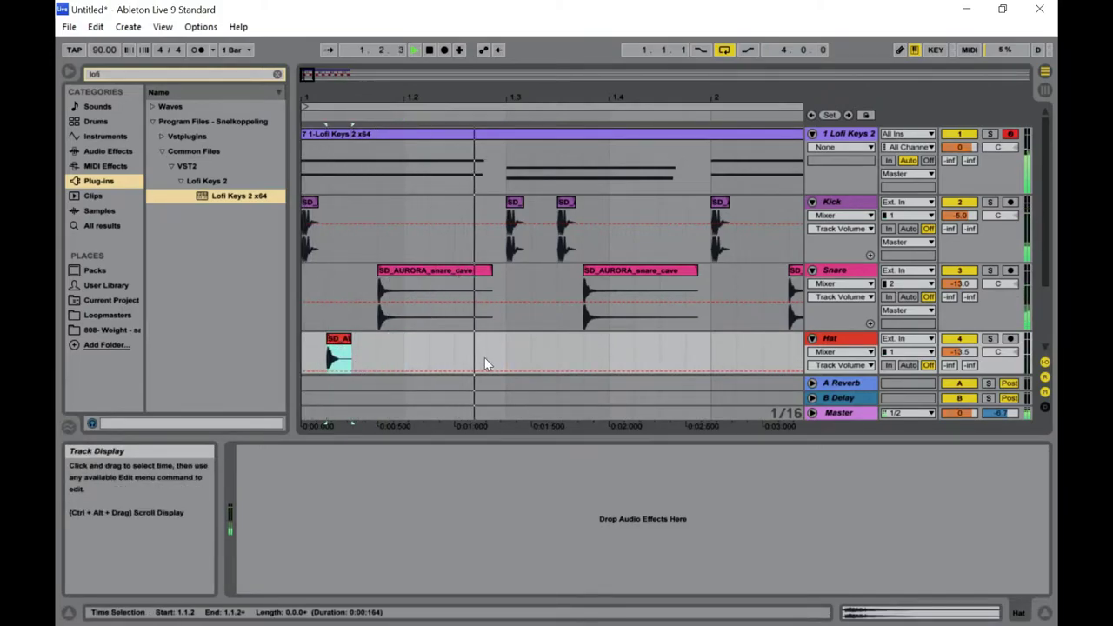
{"action": "left_click_drag", "start_coordinate": [447, 353], "coordinate": [358, 299]}
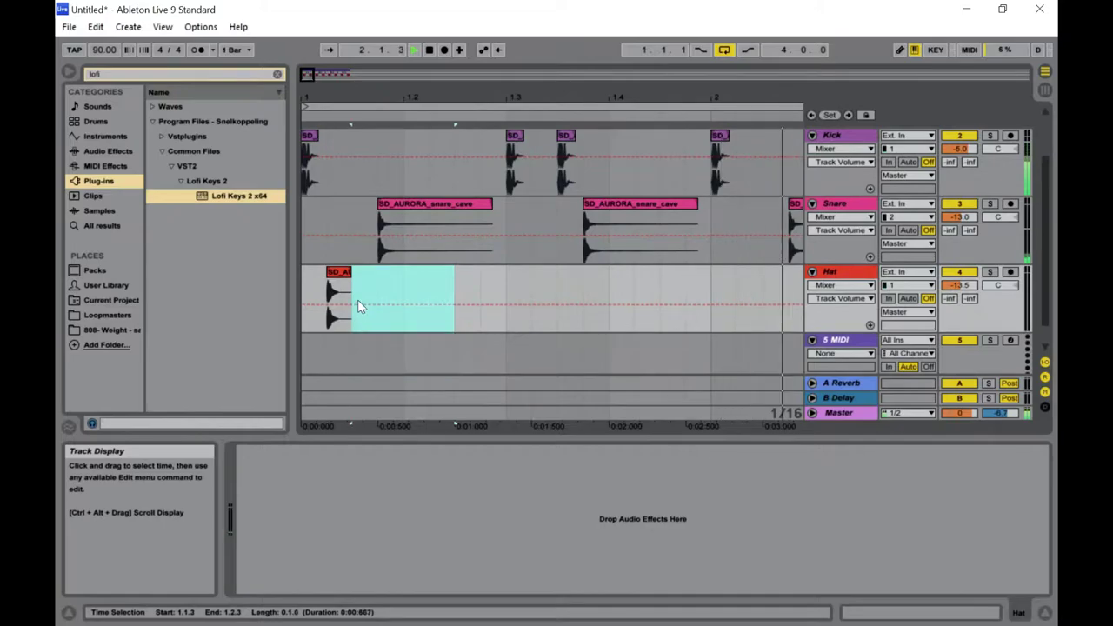
{"action": "key", "text": "ctrl+d"}
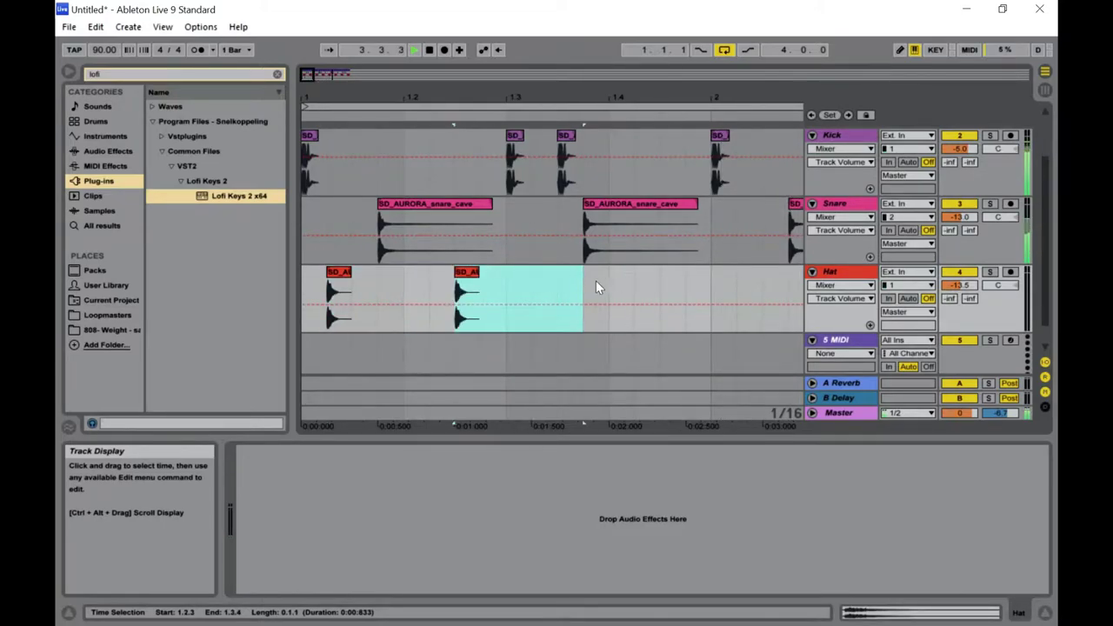
Duplicate the Hat track section from 1.1.1 to 1.4.4 so copies of the two hats land at 2.1.1 and 2.2.2.
{"action": "left_click_drag", "start_coordinate": [308, 76], "coordinate": [305, 72]}
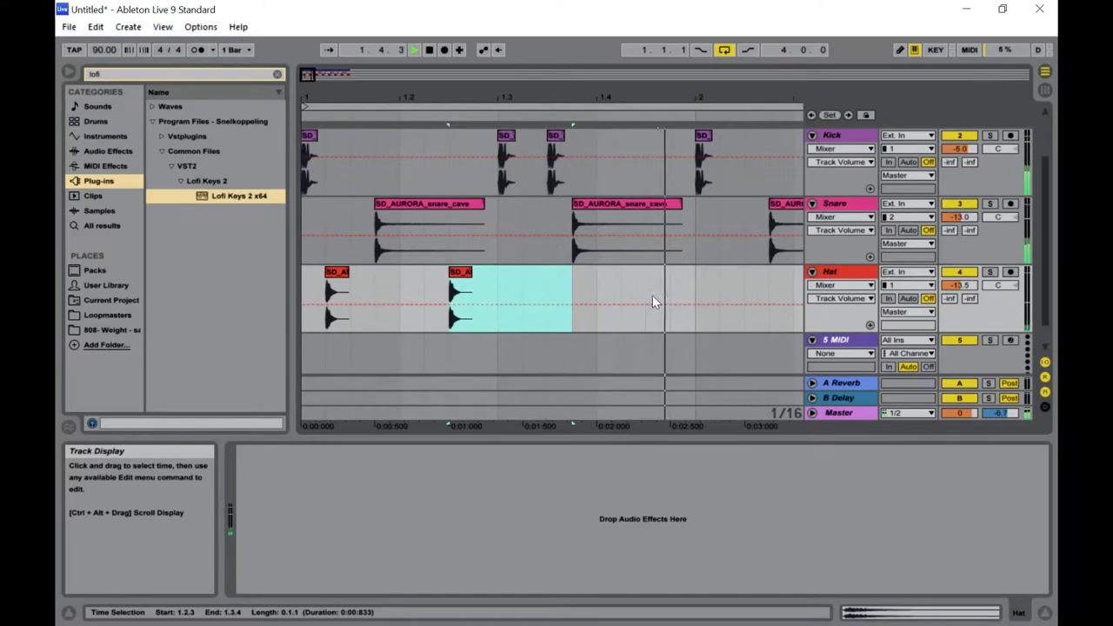
{"action": "left_click_drag", "start_coordinate": [671, 290], "coordinate": [289, 284]}
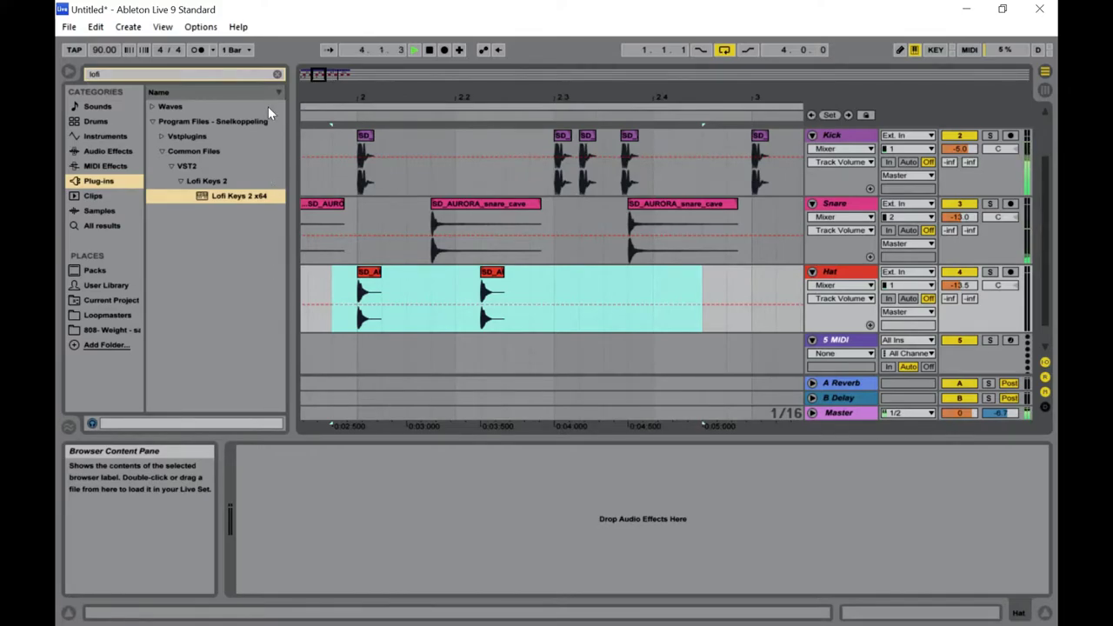
{"action": "left_click_drag", "start_coordinate": [318, 74], "coordinate": [312, 75]}
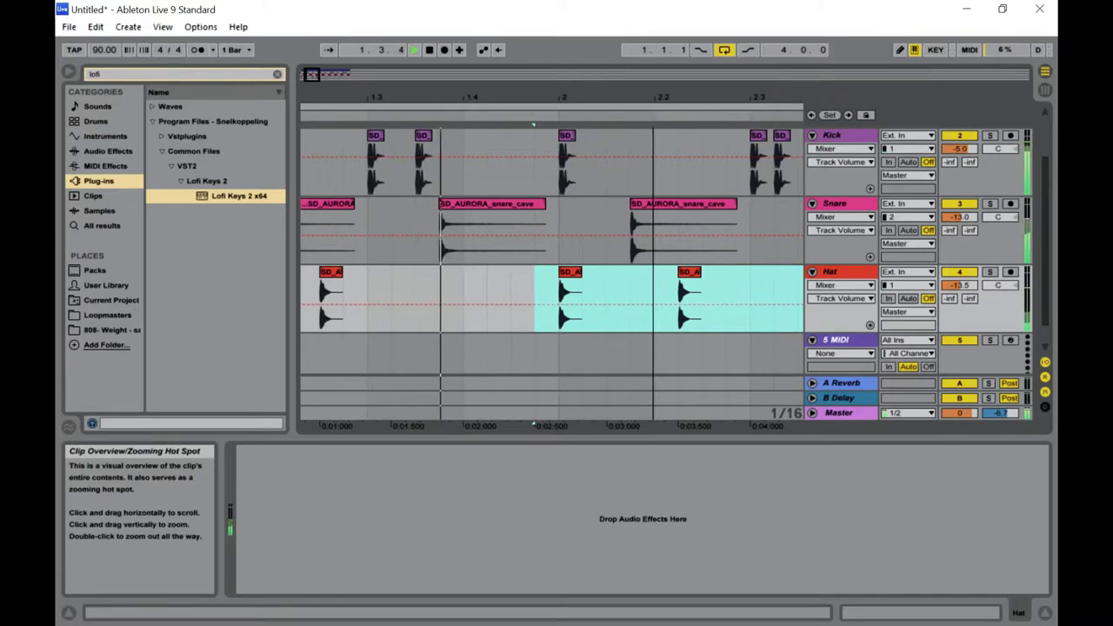
{"action": "left_click_drag", "start_coordinate": [311, 75], "coordinate": [311, 90]}
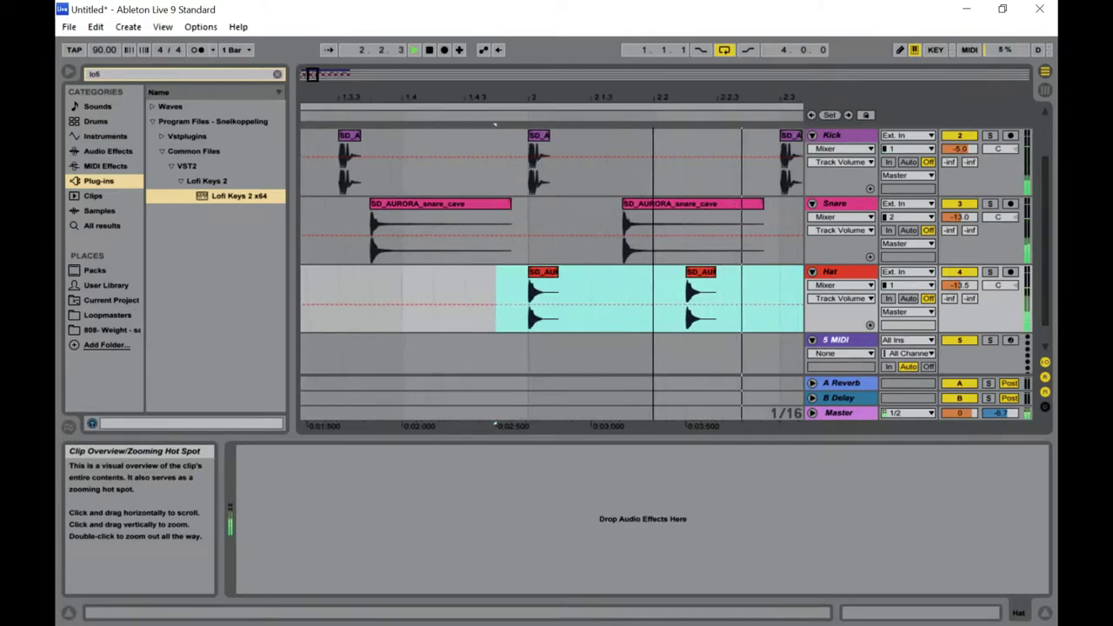
Reposition the two duplicated hat clips to 1.4.3 and 2.2.3.
{"action": "left_click_drag", "start_coordinate": [541, 273], "coordinate": [508, 272]}
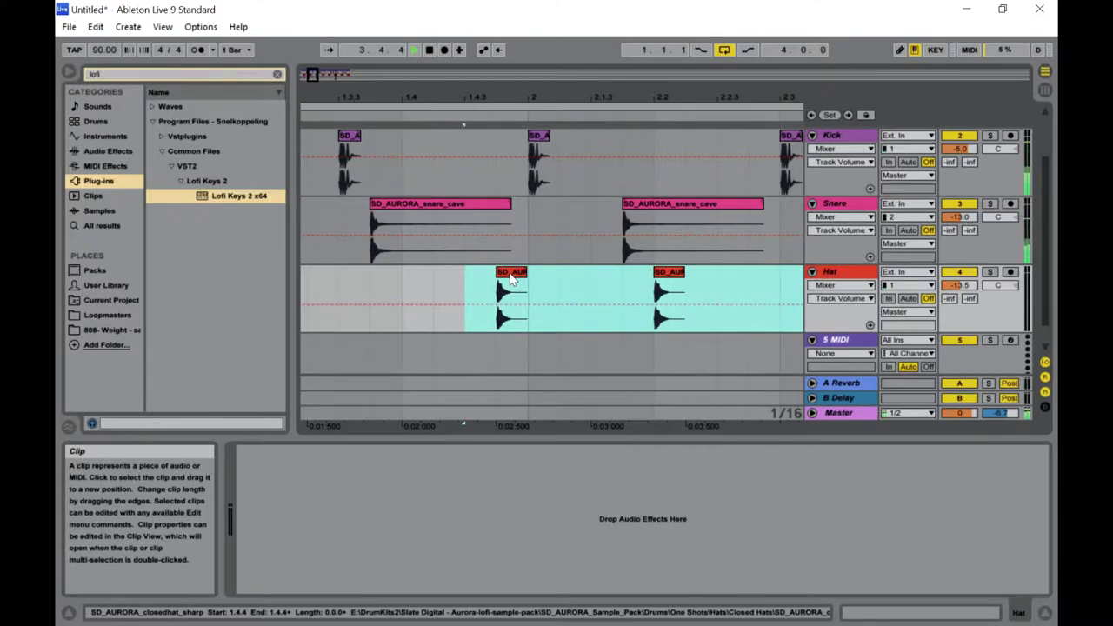
{"action": "left_click", "coordinate": [511, 277]}
{"action": "left_click_drag", "start_coordinate": [511, 277], "coordinate": [479, 276]}
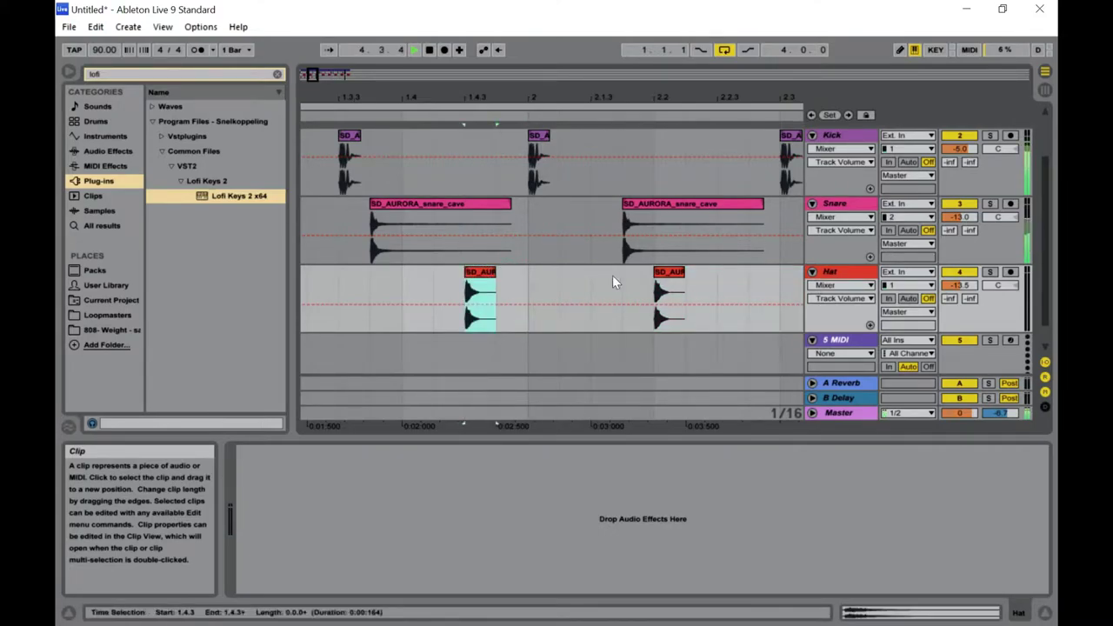
{"action": "left_click_drag", "start_coordinate": [662, 277], "coordinate": [733, 292]}
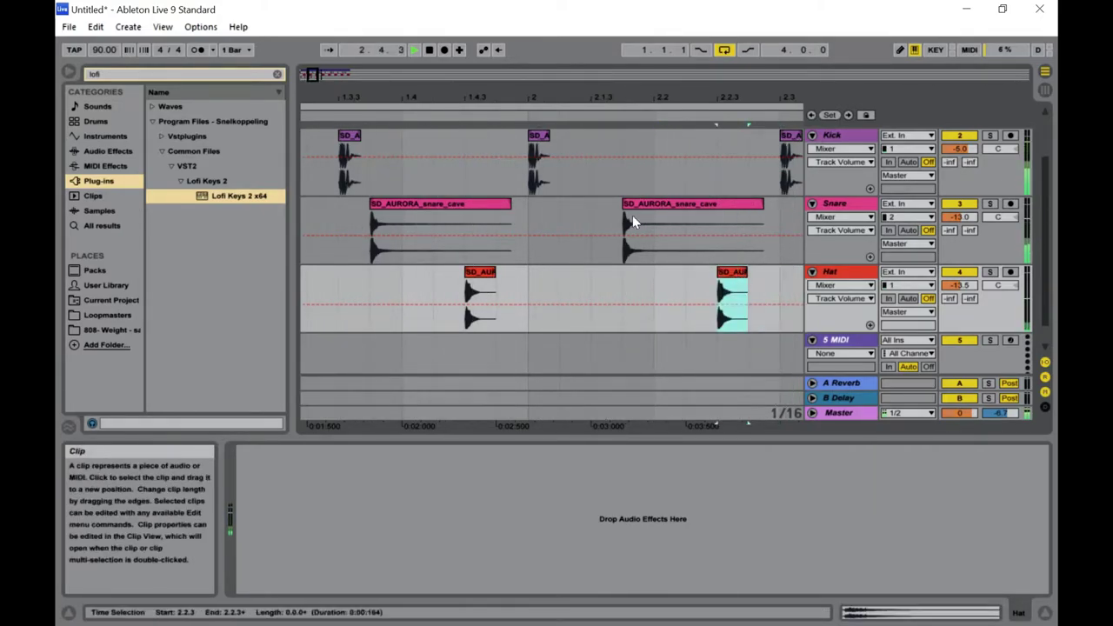
Duplicate the hat at 2.2.3 at two-beat intervals along the Hat track up to 4.4.3.
{"action": "left_click_drag", "start_coordinate": [313, 76], "coordinate": [313, 75]}
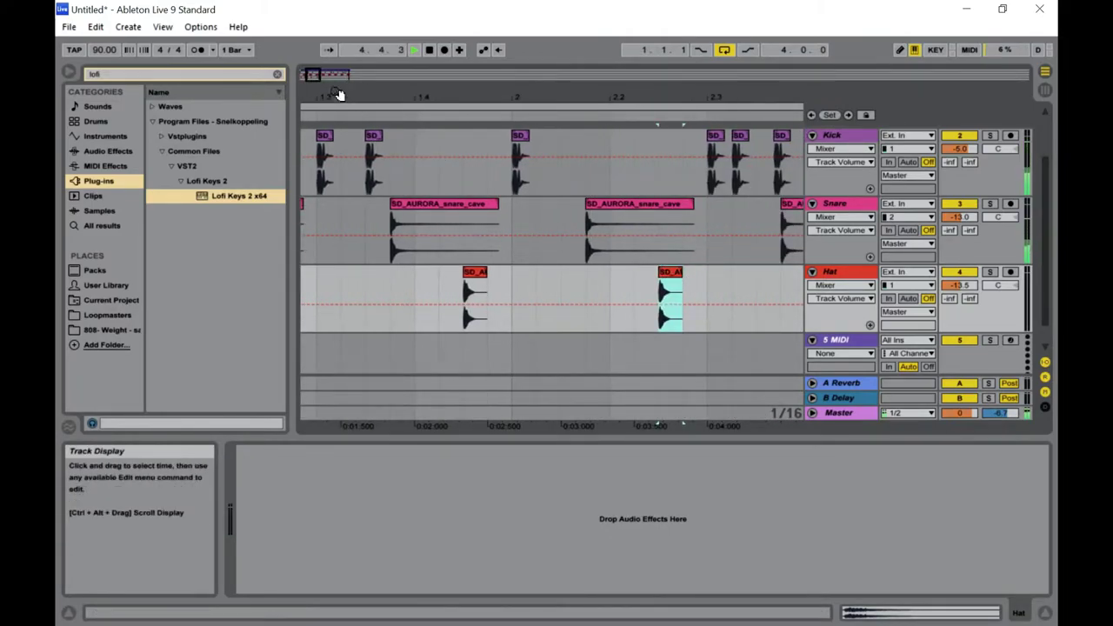
{"action": "left_click_drag", "start_coordinate": [319, 75], "coordinate": [319, 74]}
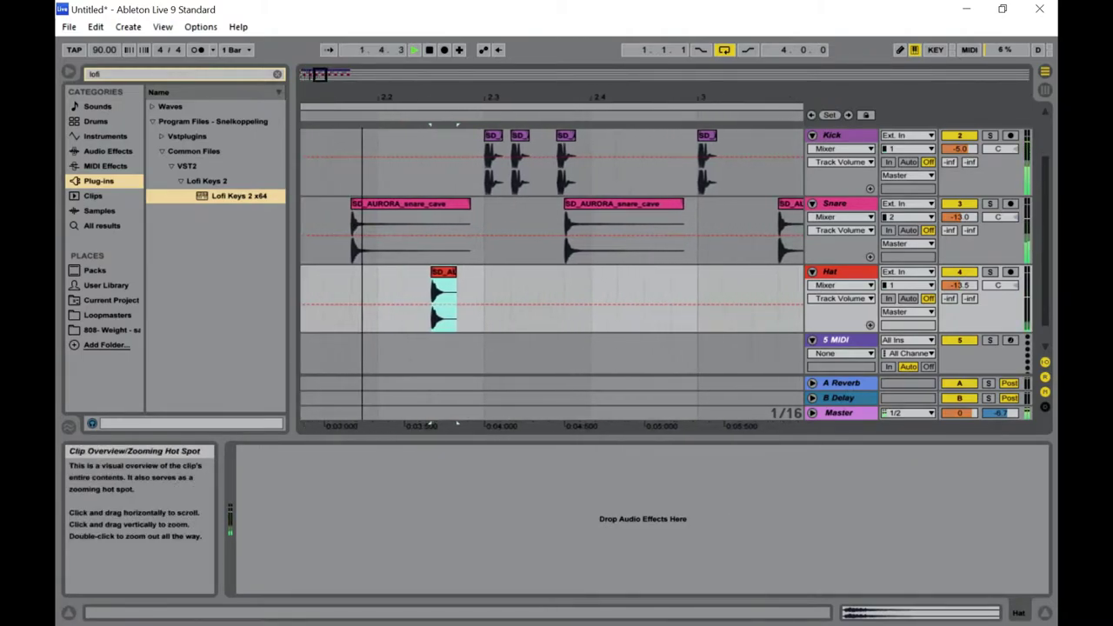
{"action": "left_click", "coordinate": [644, 289]}
{"action": "left_click_drag", "start_coordinate": [638, 294], "coordinate": [430, 280]}
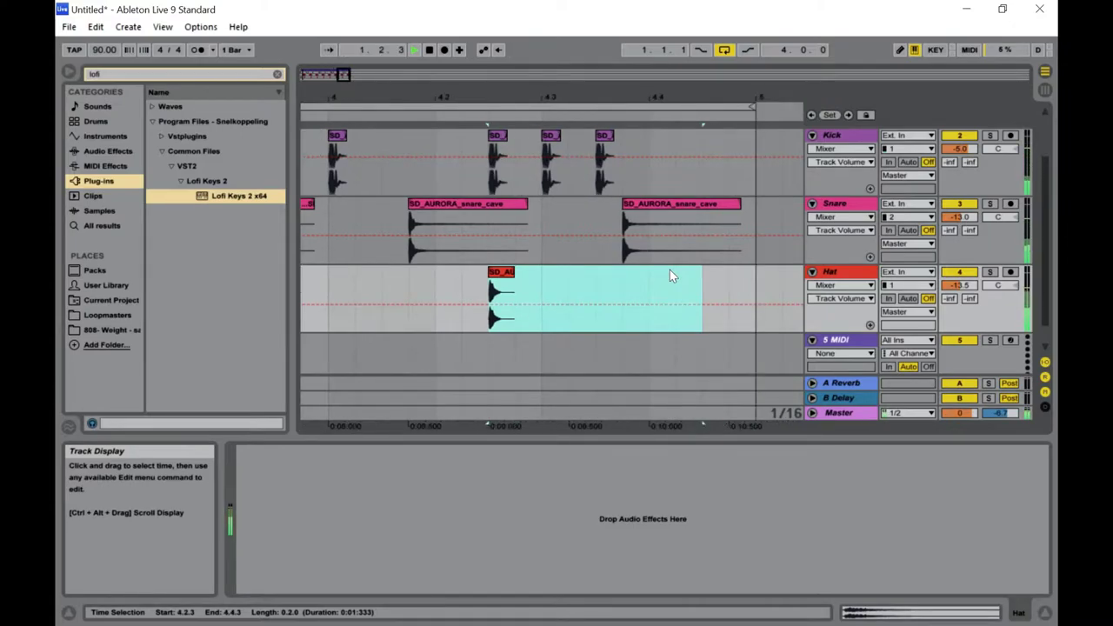
Set the tempo to 88 BPM and check the track levels in the Session View mixer.
{"action": "key", "text": "Tab"}
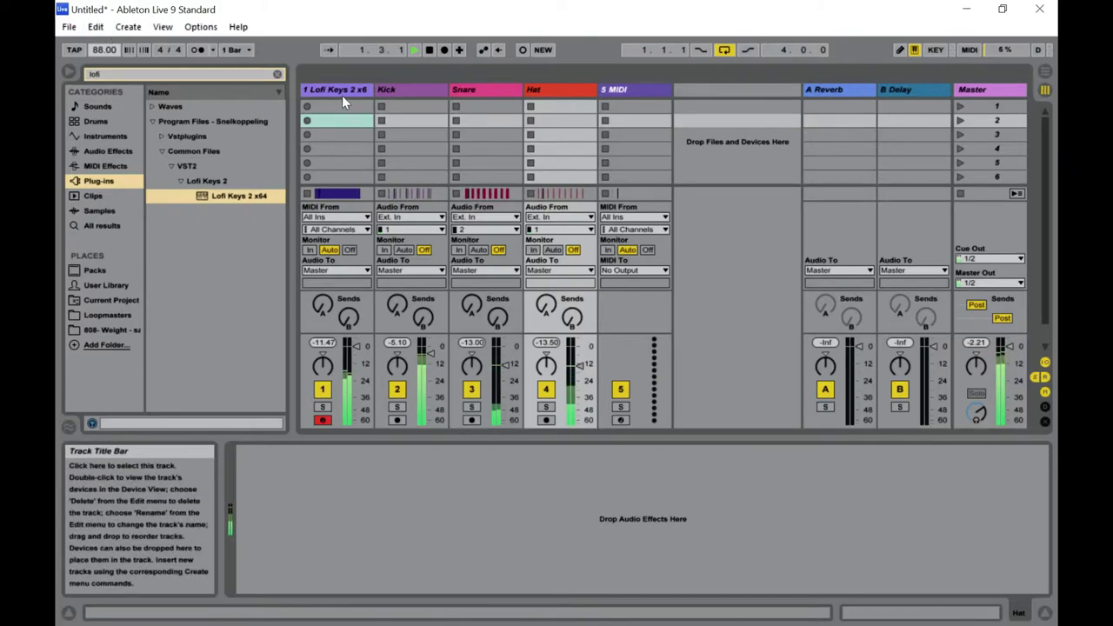
{"action": "key", "text": "Tab"}
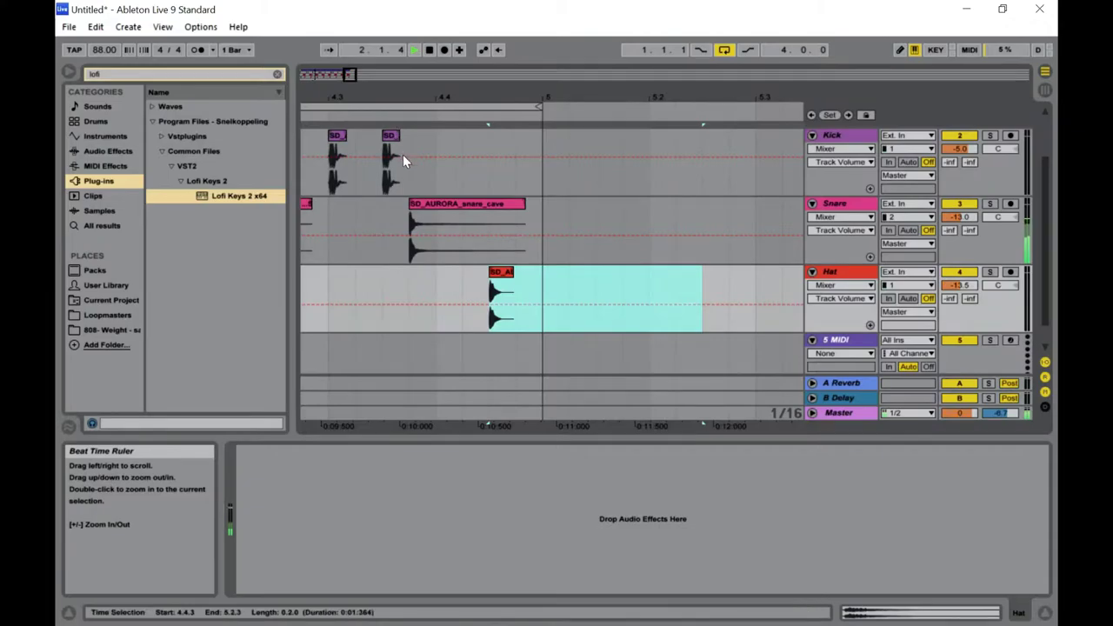
Duplicate the bar 1 hat at 1.2.3 to 1.3.4 on the Hat track.
{"action": "mouse_move", "coordinate": [351, 76]}
{"action": "left_mouse_down"}
{"action": "mouse_move", "coordinate": [341, 27]}
{"action": "mouse_move", "coordinate": [341, 45]}
{"action": "mouse_move", "coordinate": [357, 42]}
{"action": "mouse_move", "coordinate": [352, 68]}
{"action": "left_mouse_up"}
{"action": "left_click_drag", "start_coordinate": [348, 97], "coordinate": [322, 107]}
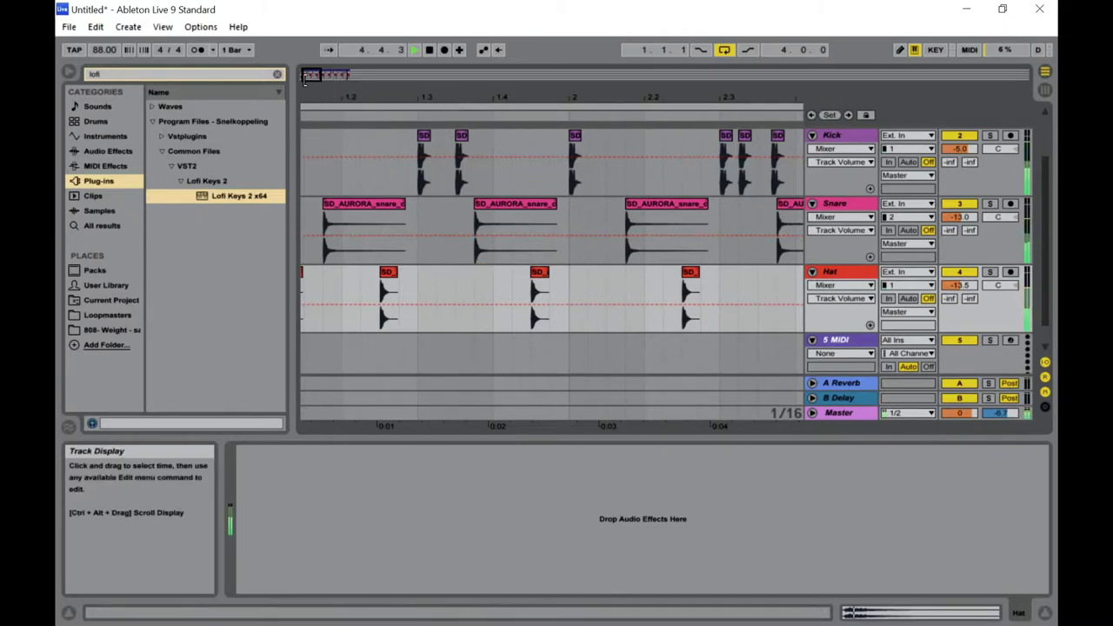
{"action": "left_click", "coordinate": [311, 75]}
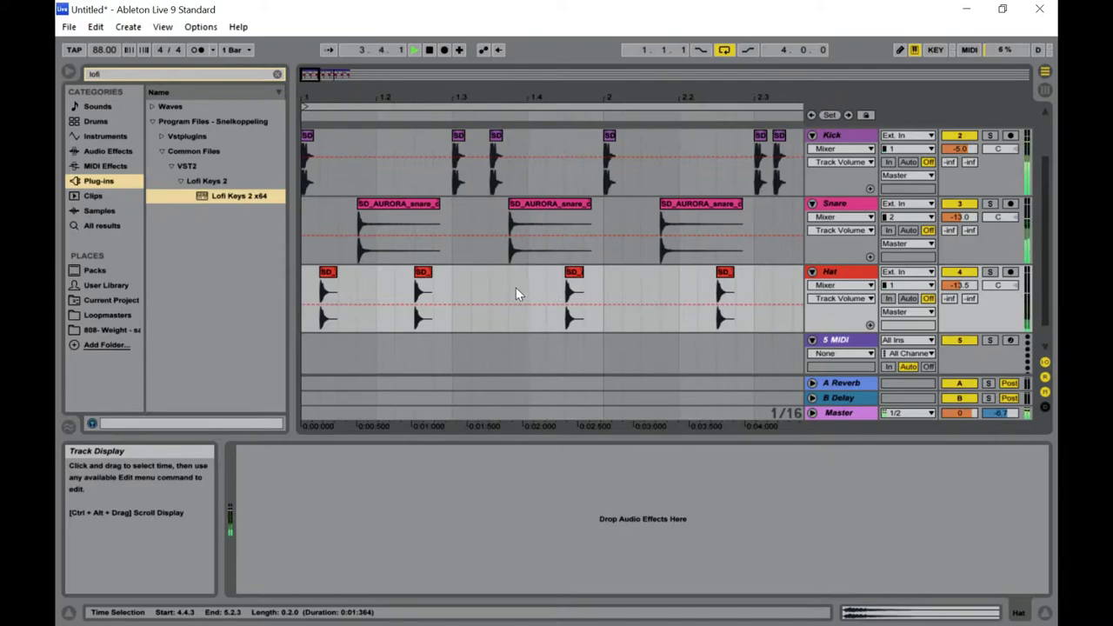
{"action": "left_click_drag", "start_coordinate": [510, 287], "coordinate": [414, 291]}
{"action": "key", "text": "ctrl+d"}
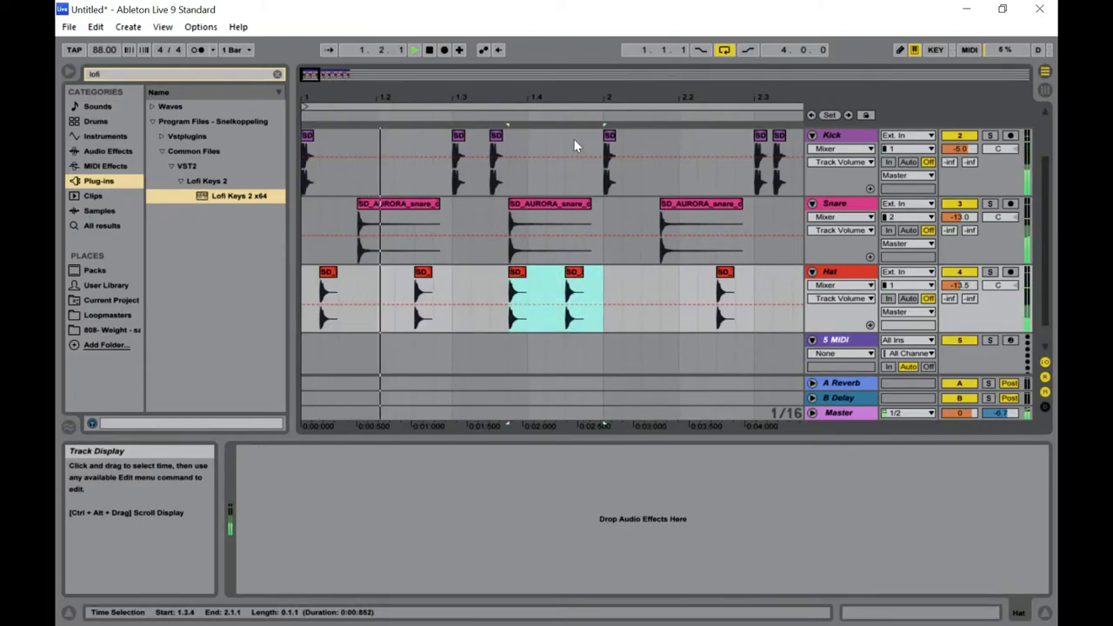
Duplicate the bar 2 hat at 2.2.3 to 2.3.3 and move the original clip to 2.1.3.
{"action": "left_click_drag", "start_coordinate": [319, 74], "coordinate": [325, 83]}
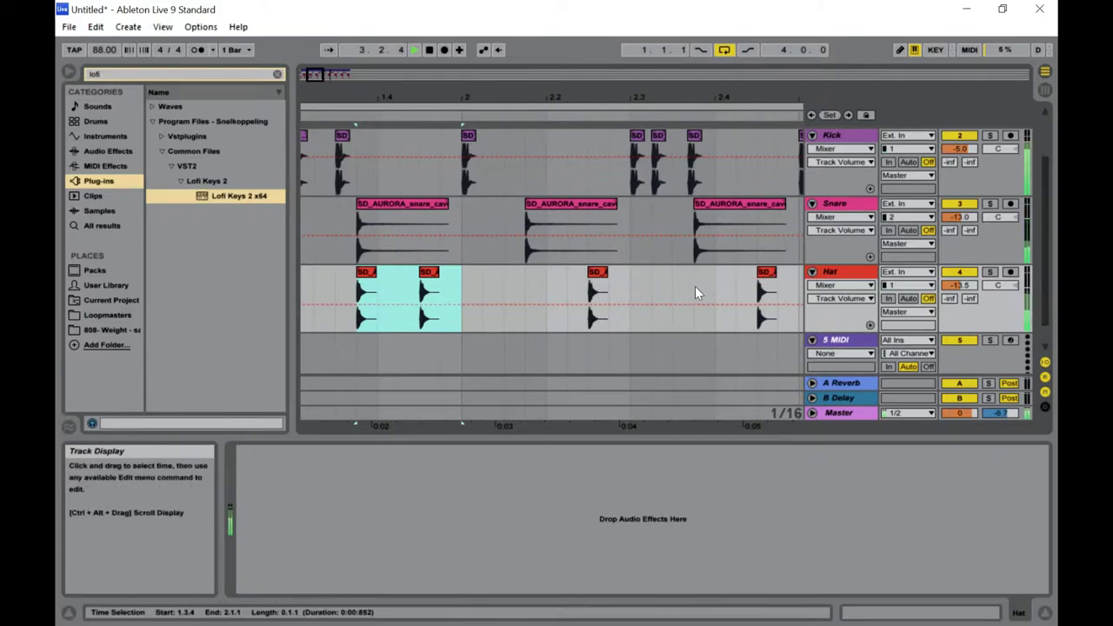
{"action": "left_click_drag", "start_coordinate": [672, 294], "coordinate": [589, 296]}
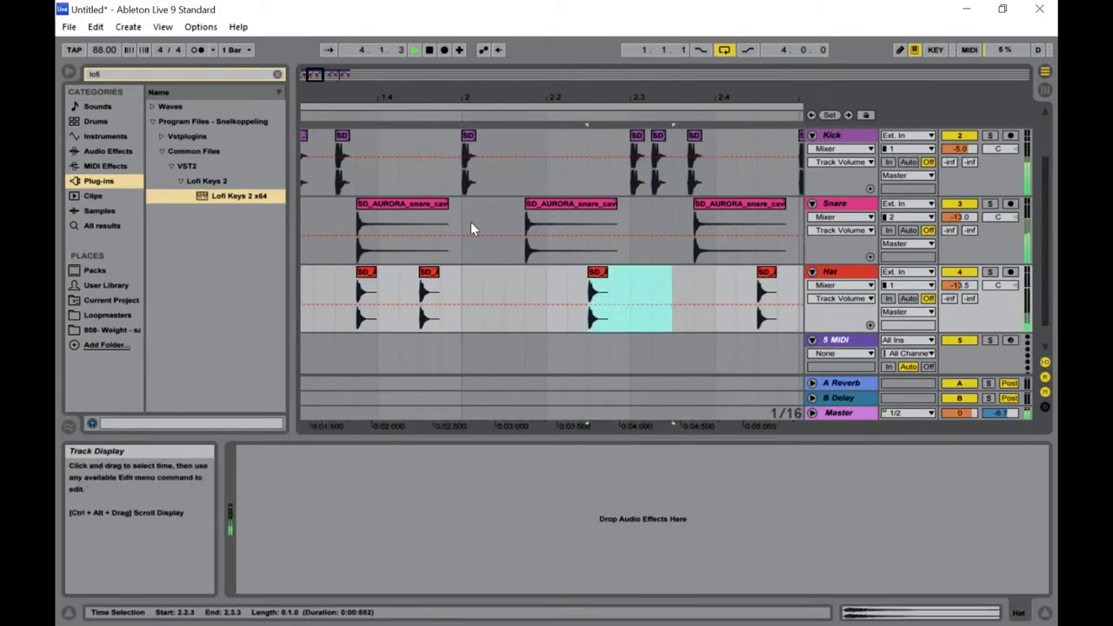
{"action": "key", "text": "ctrl+d"}
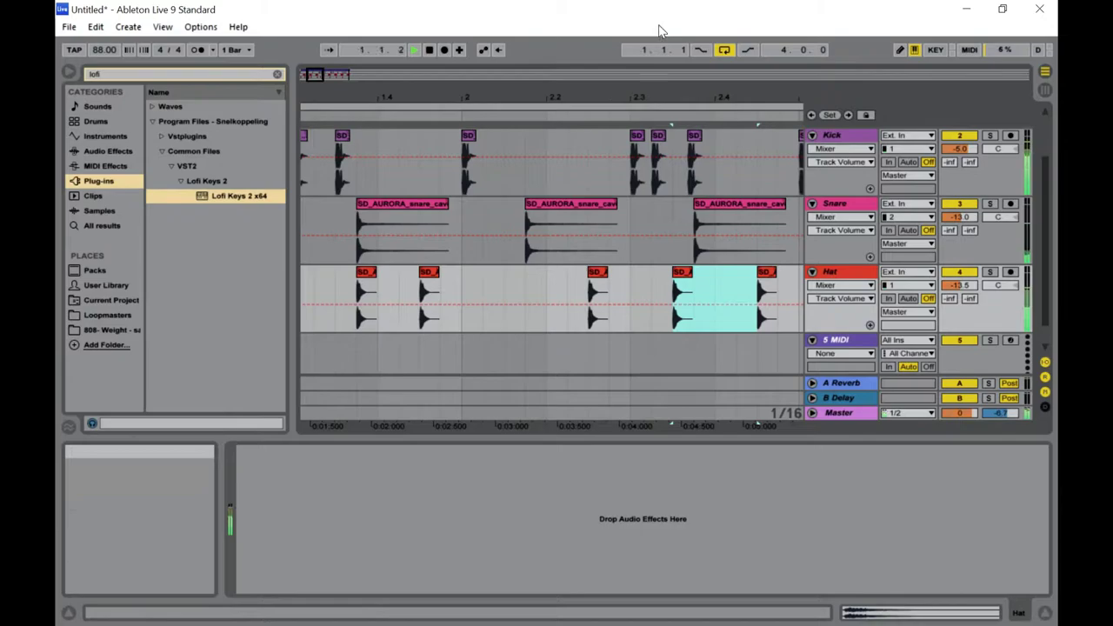
{"action": "left_click", "coordinate": [594, 275]}
{"action": "left_click_drag", "start_coordinate": [594, 274], "coordinate": [579, 280]}
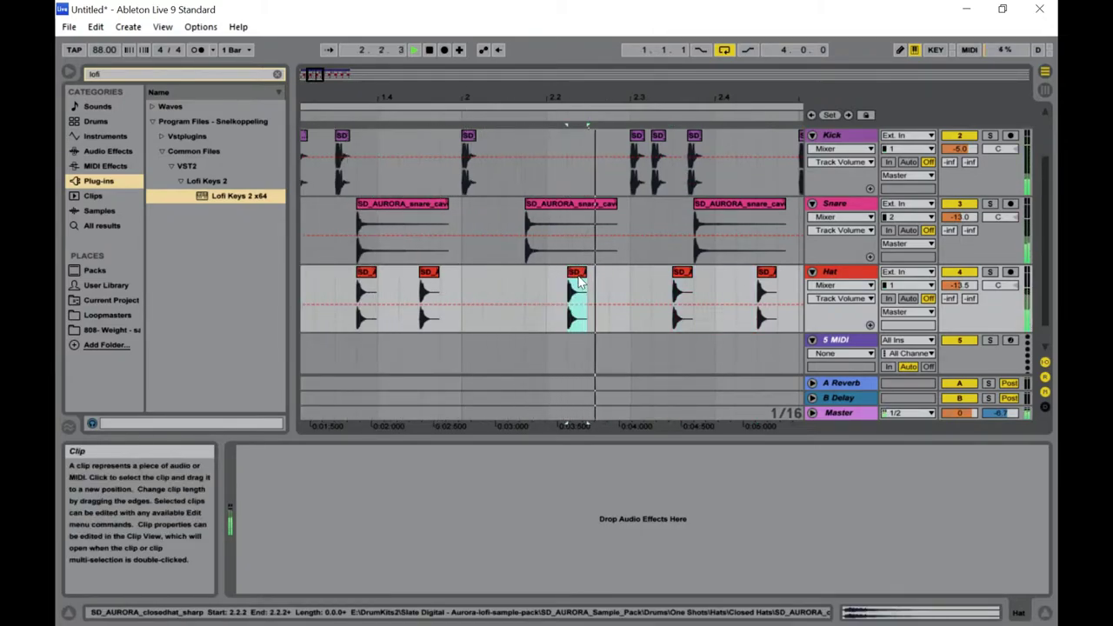
{"action": "left_click_drag", "start_coordinate": [579, 280], "coordinate": [515, 280]}
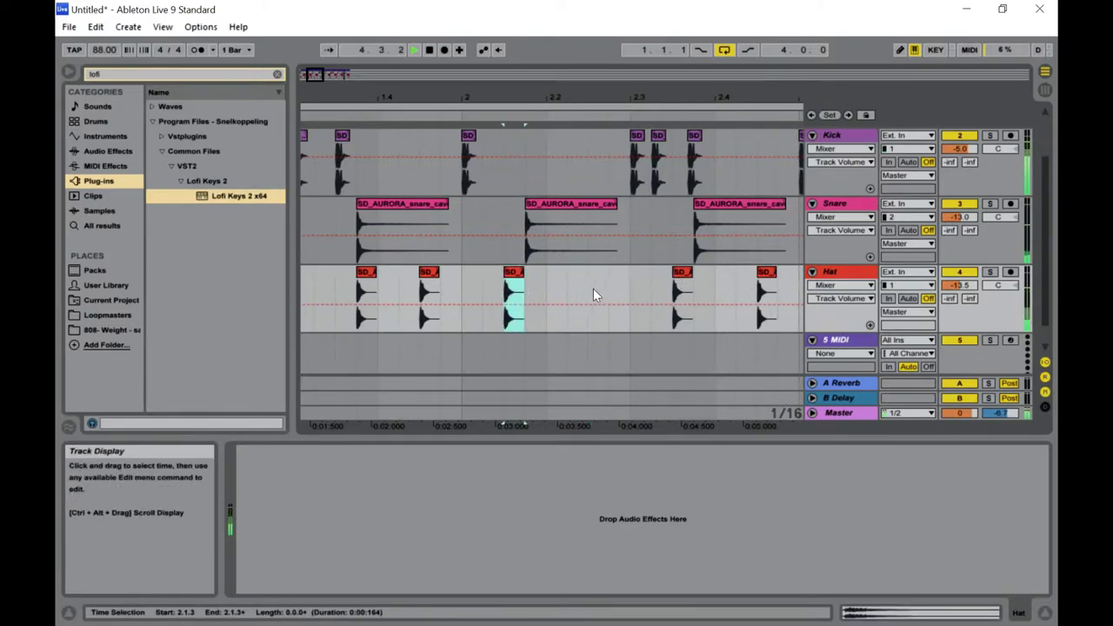
Move the hat at 2.3.3 back to 2.2.3 and duplicate it one beat on to 2.3.3.
{"action": "left_click", "coordinate": [683, 280]}
{"action": "left_click_drag", "start_coordinate": [682, 287], "coordinate": [604, 280]}
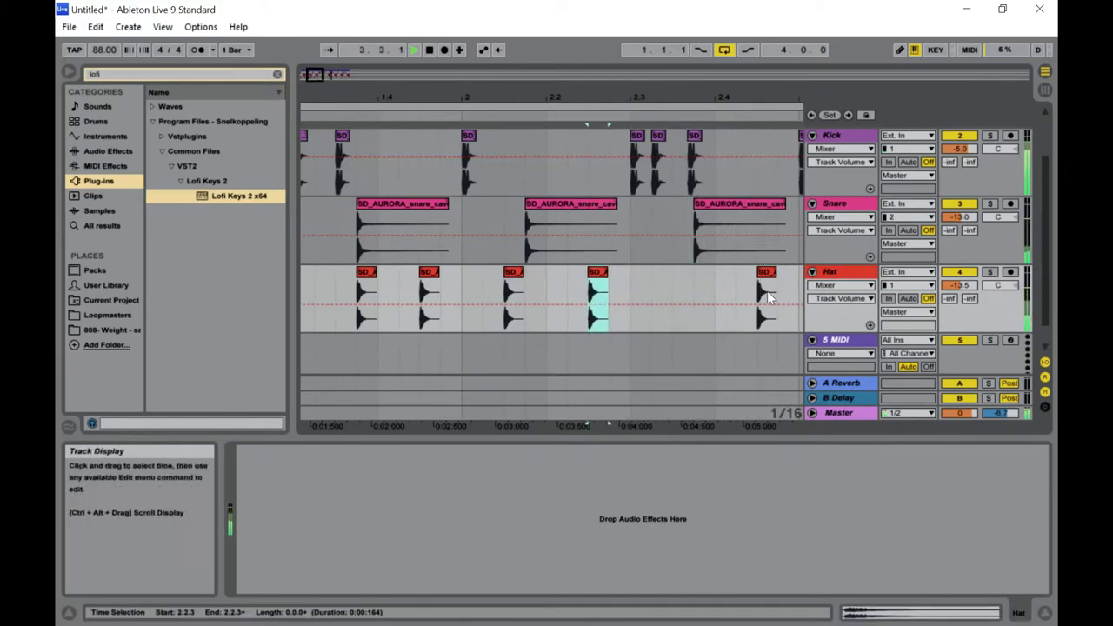
{"action": "left_click_drag", "start_coordinate": [670, 304], "coordinate": [600, 306]}
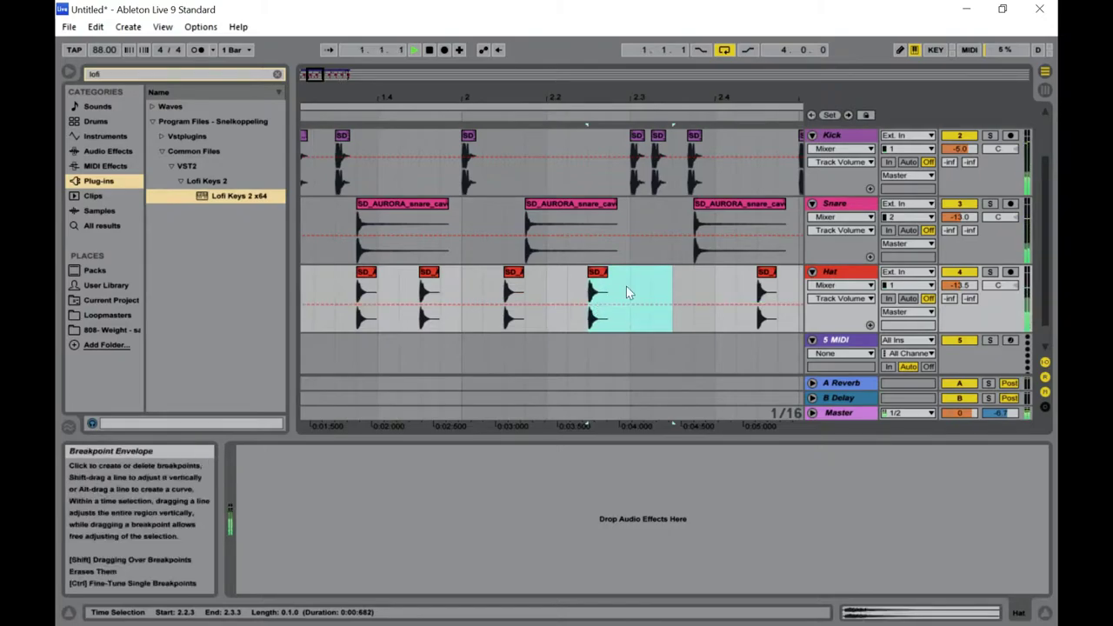
{"action": "key", "text": "ctrl+d"}
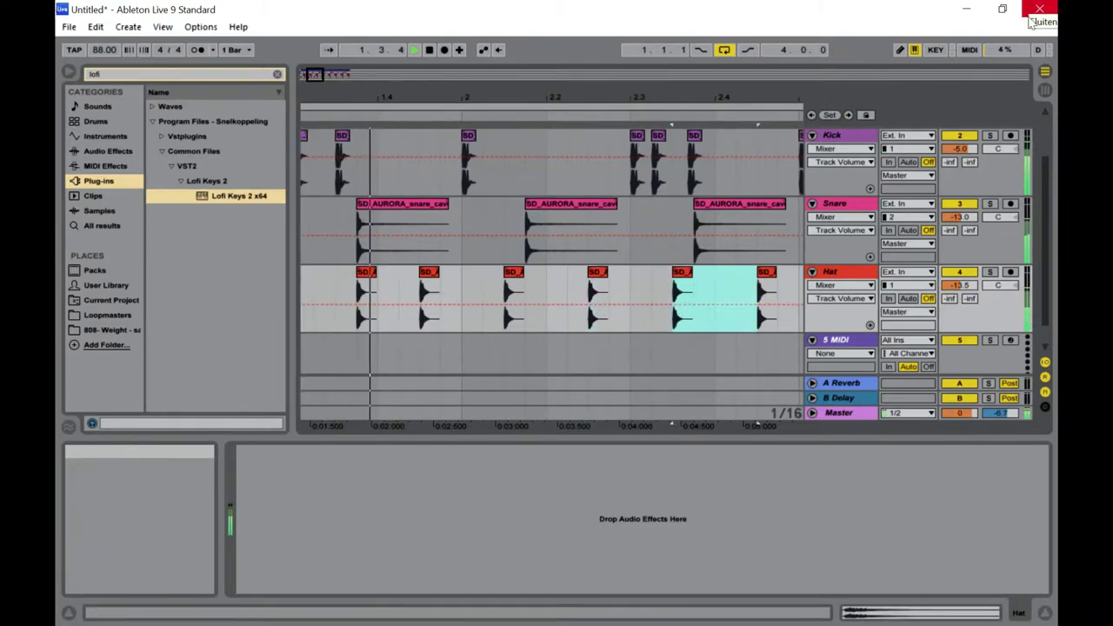
Add bar 3 hats by duplicating the 2.4.3 hat to 3.1.3 and the 3.2.3 hat to 3.3.2.
{"action": "left_click_drag", "start_coordinate": [311, 77], "coordinate": [324, 75]}
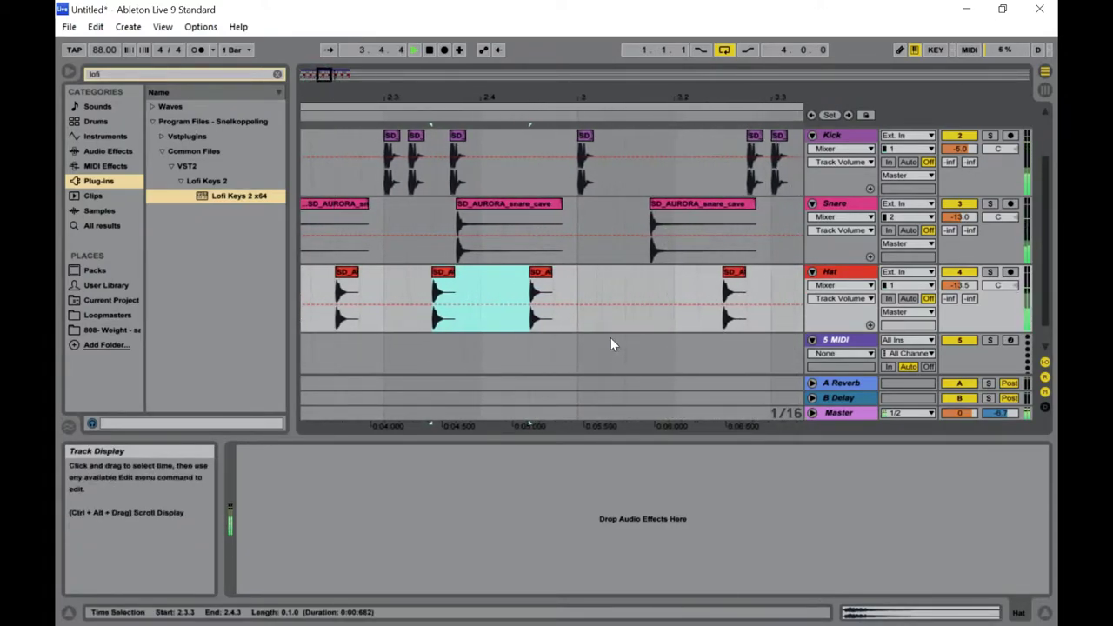
{"action": "left_click_drag", "start_coordinate": [627, 303], "coordinate": [530, 302]}
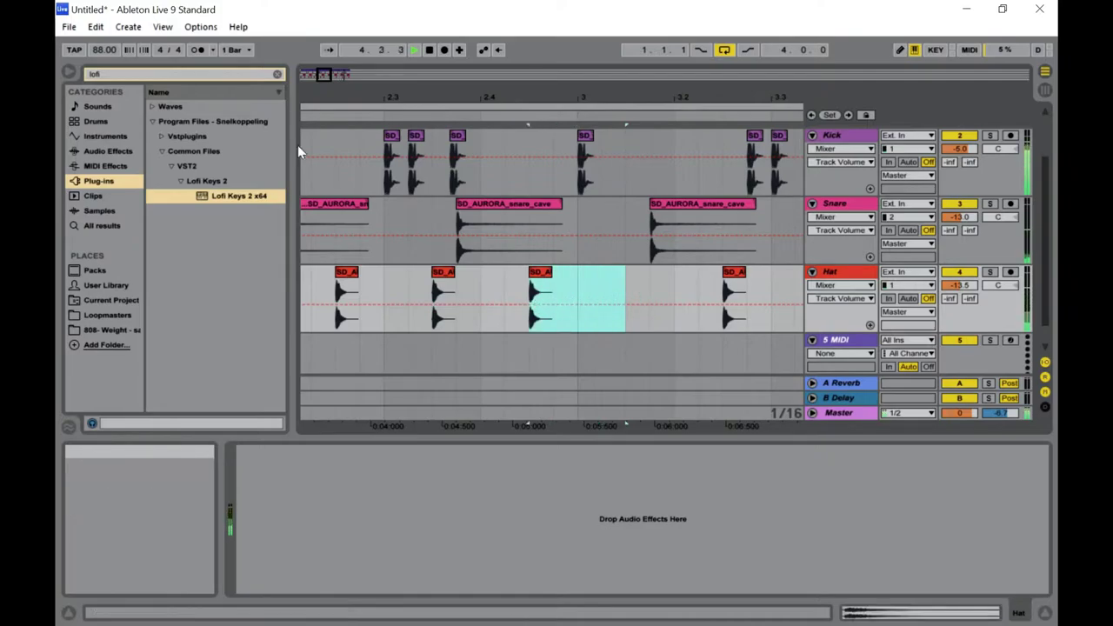
{"action": "key", "text": "ctrl+d"}
{"action": "left_click_drag", "start_coordinate": [323, 75], "coordinate": [333, 75]}
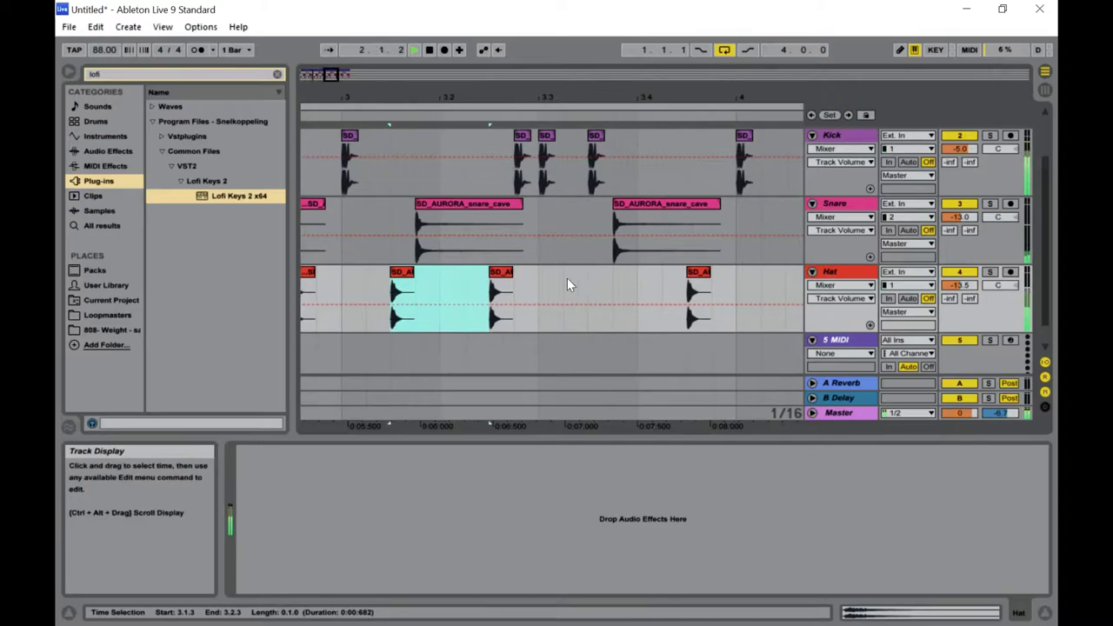
{"action": "left_click_drag", "start_coordinate": [565, 278], "coordinate": [445, 285]}
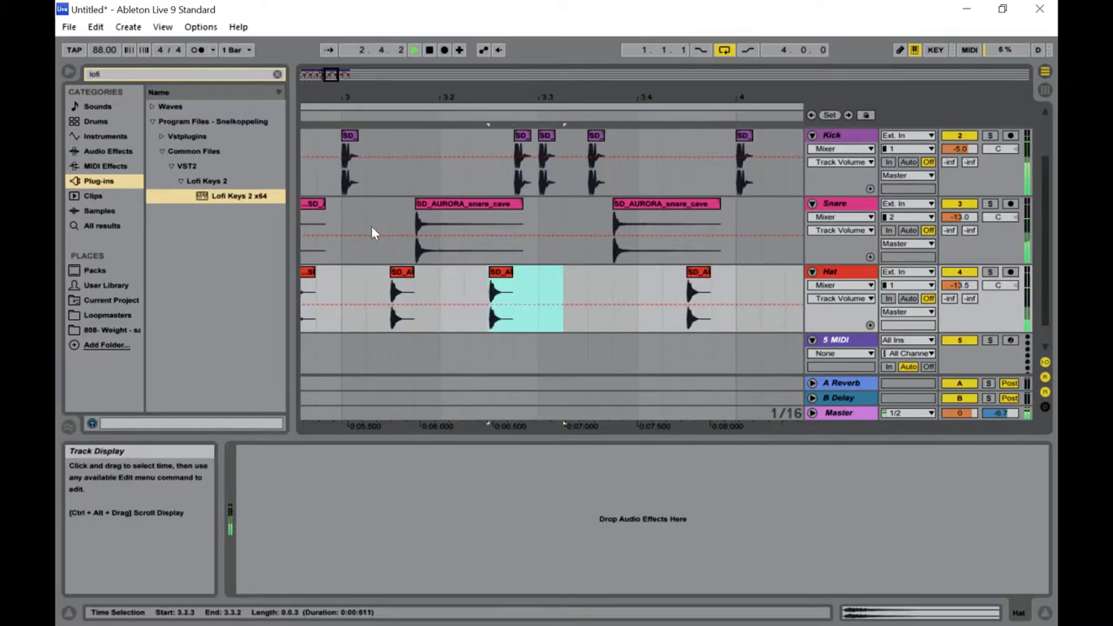
{"action": "key", "text": "ctrl+d"}
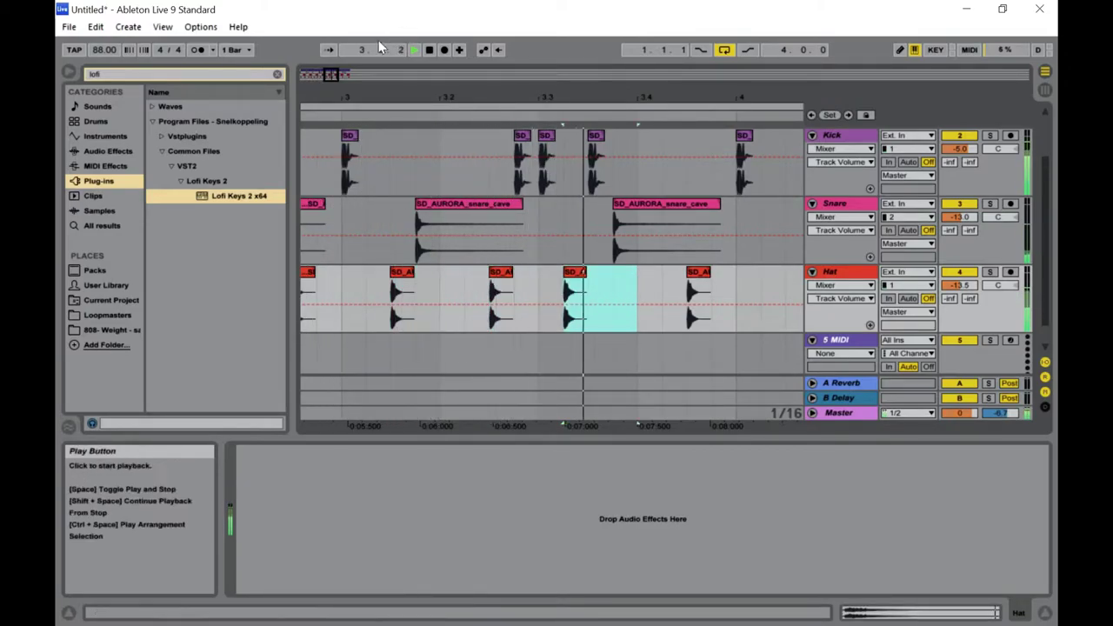
Duplicate the hat at 3.4.3 to 4.1.3 on the Hat track.
{"action": "left_click_drag", "start_coordinate": [333, 75], "coordinate": [338, 74]}
{"action": "left_click_drag", "start_coordinate": [671, 286], "coordinate": [572, 292]}
{"action": "key", "text": "ctrl+d"}
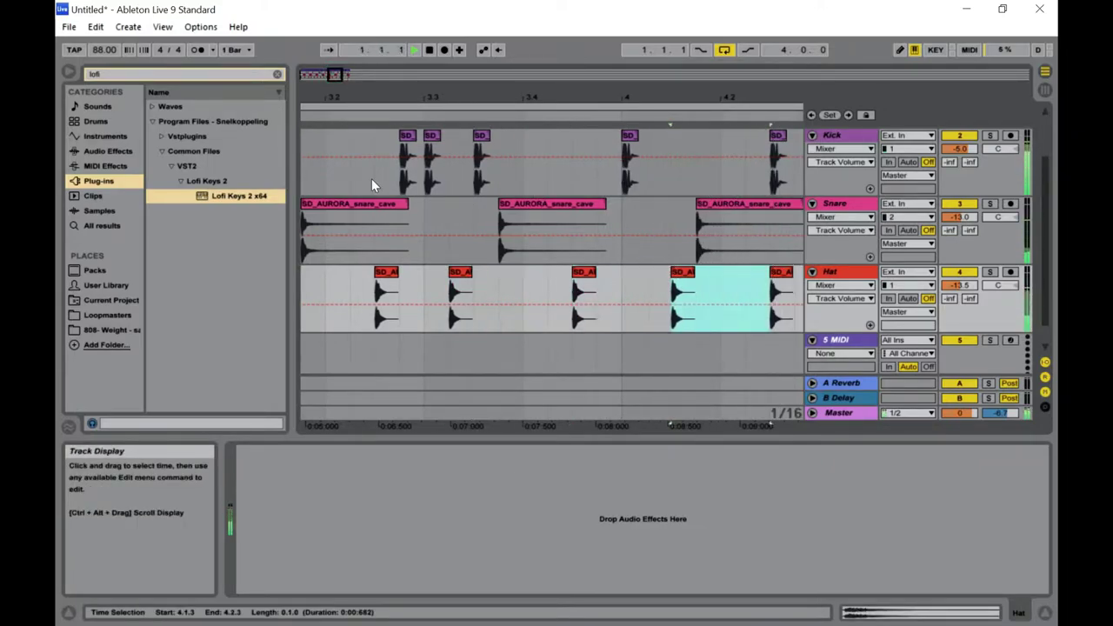
Duplicate the hat at 4.2.3 to 4.3.2 on the Hat track.
{"action": "left_click_drag", "start_coordinate": [337, 75], "coordinate": [348, 75]}
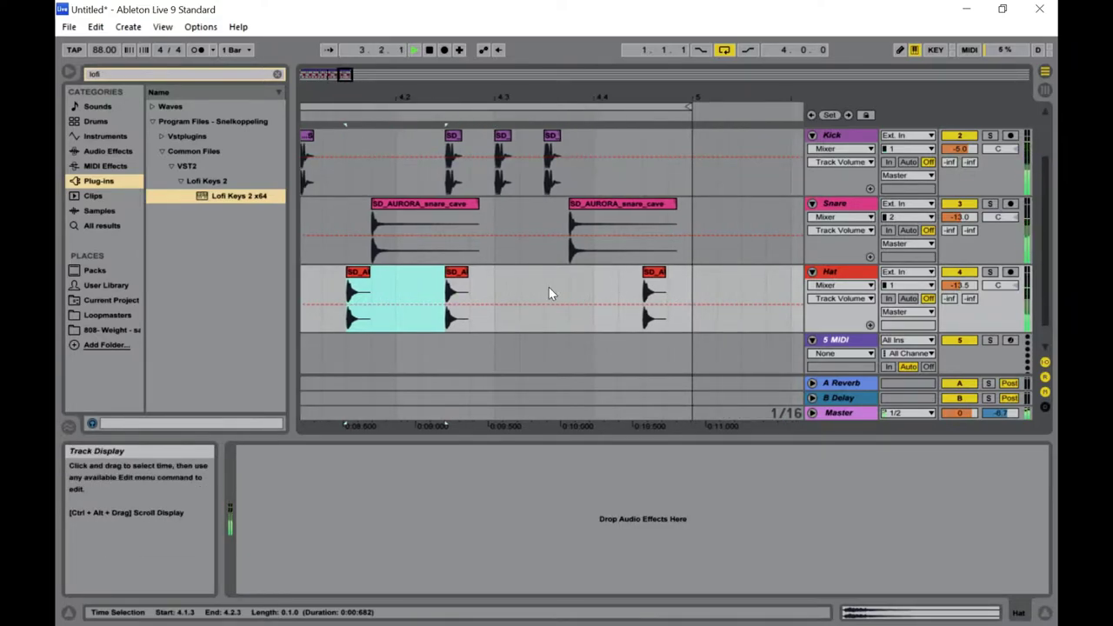
{"action": "left_click_drag", "start_coordinate": [529, 293], "coordinate": [428, 305]}
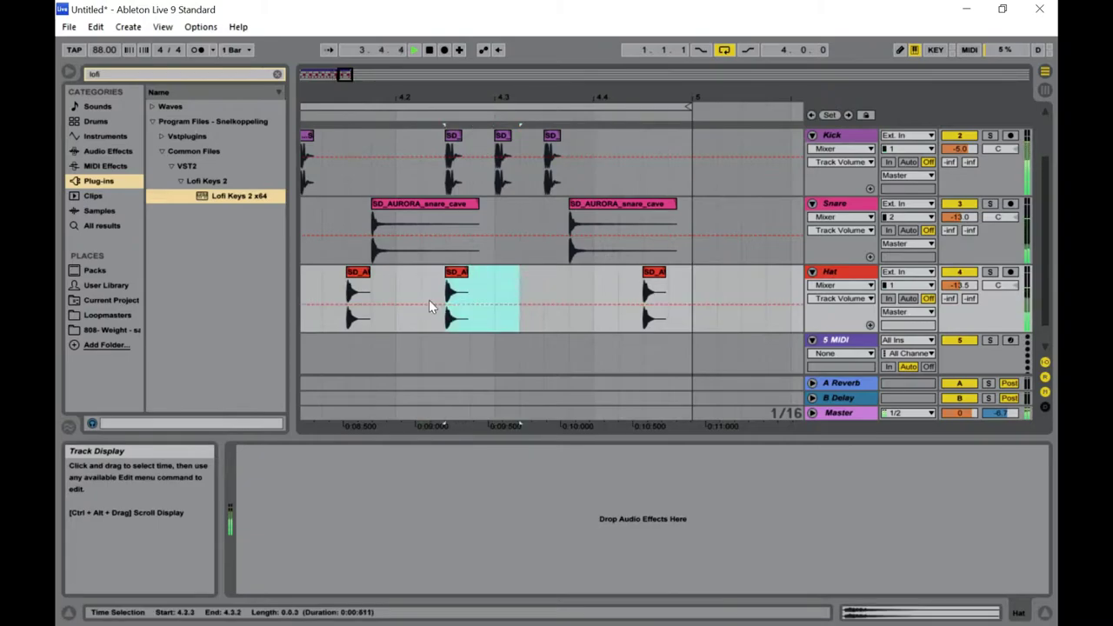
{"action": "left_click", "coordinate": [543, 289]}
{"action": "left_click_drag", "start_coordinate": [519, 292], "coordinate": [452, 303]}
{"action": "key", "text": "ctrl+d"}
Lower the Hat track's volume to -16.7 dB in the mixer and return to the arrangement.
{"action": "key", "text": "Tab"}
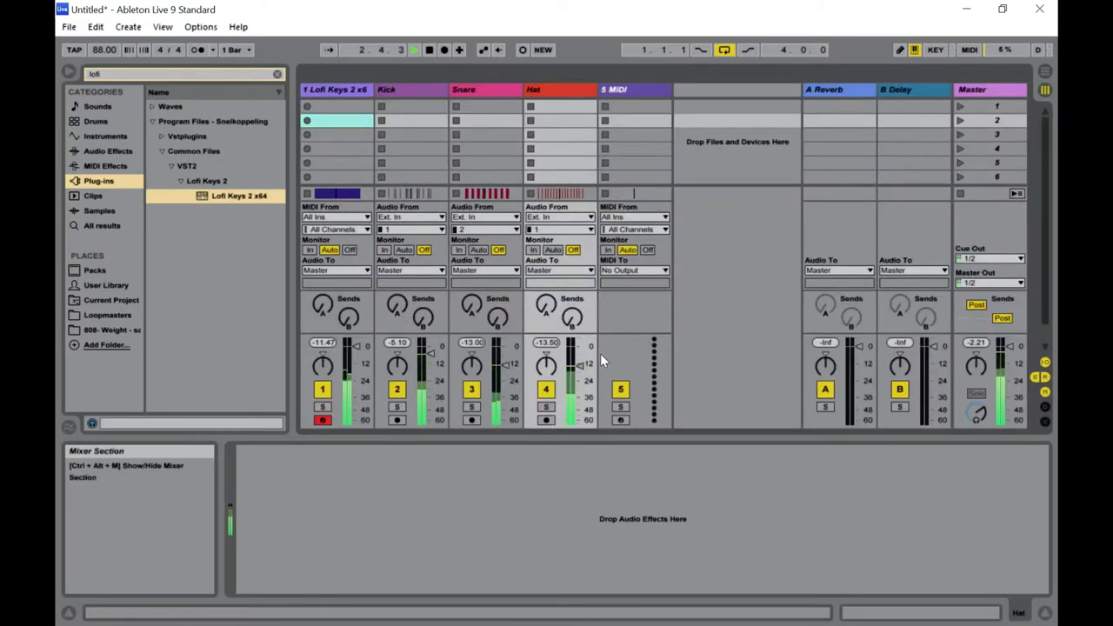
{"action": "left_click_drag", "start_coordinate": [579, 369], "coordinate": [579, 371]}
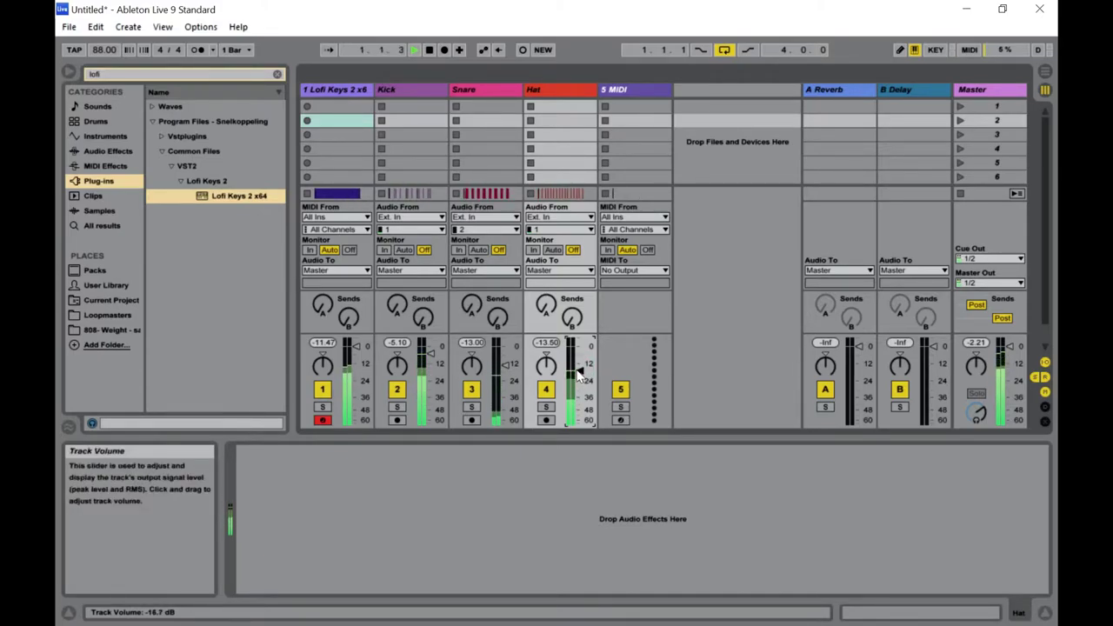
{"action": "key", "text": "Tab"}
Consolidate the Kick, Snare and Hat clips from 1.1.1 to 5.1.4 into one clip per track.
{"action": "left_click_drag", "start_coordinate": [337, 79], "coordinate": [337, 56]}
{"action": "left_click_drag", "start_coordinate": [661, 215], "coordinate": [211, 304]}
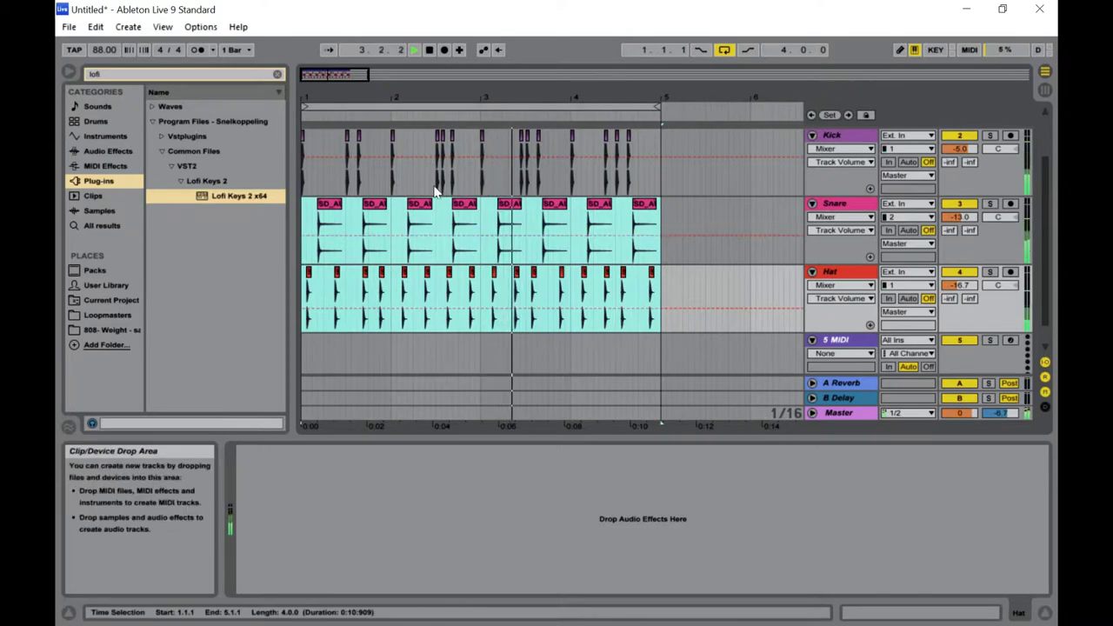
{"action": "scroll", "coordinate": [616, 186], "scroll_direction": "up", "scroll_amount": 2}
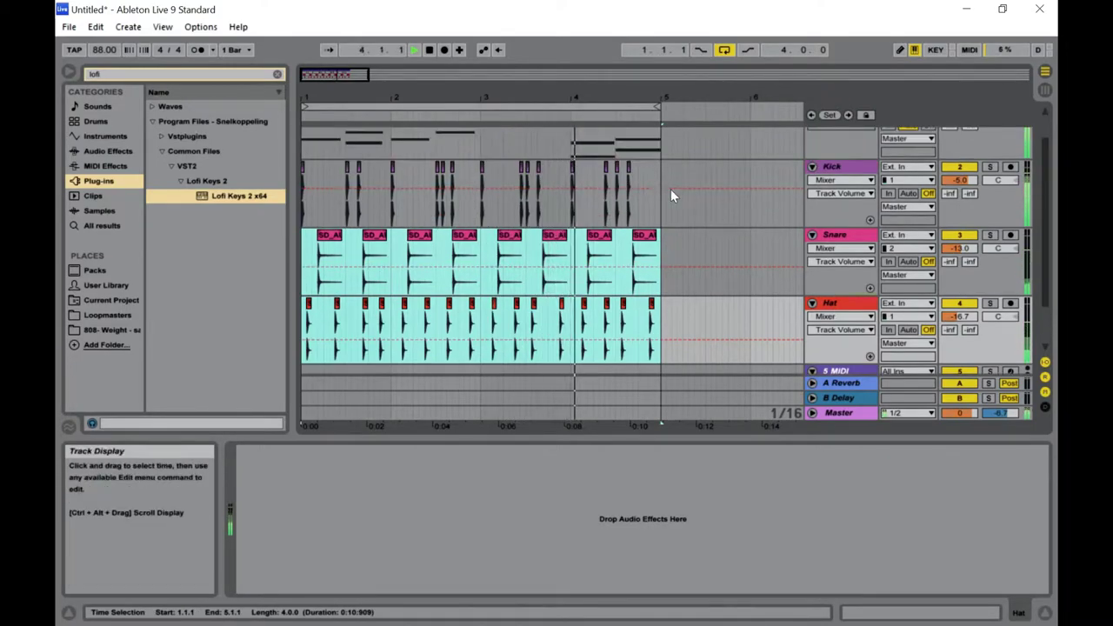
{"action": "left_click_drag", "start_coordinate": [676, 199], "coordinate": [249, 313]}
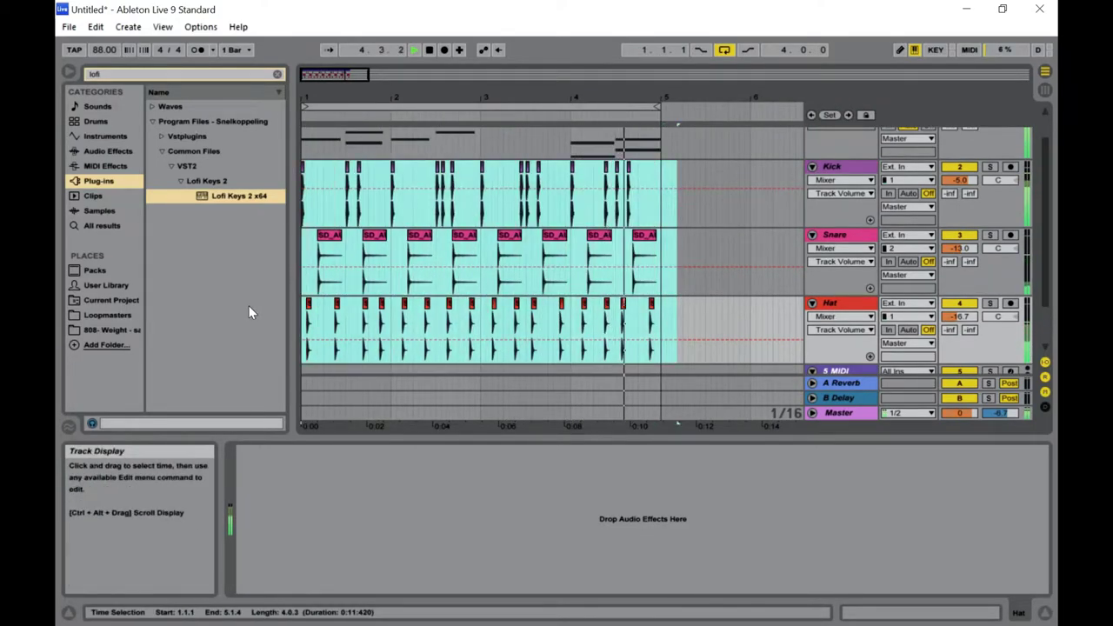
{"action": "key", "text": "space"}
{"action": "right_click", "coordinate": [330, 238]}
{"action": "left_click", "coordinate": [360, 311]}
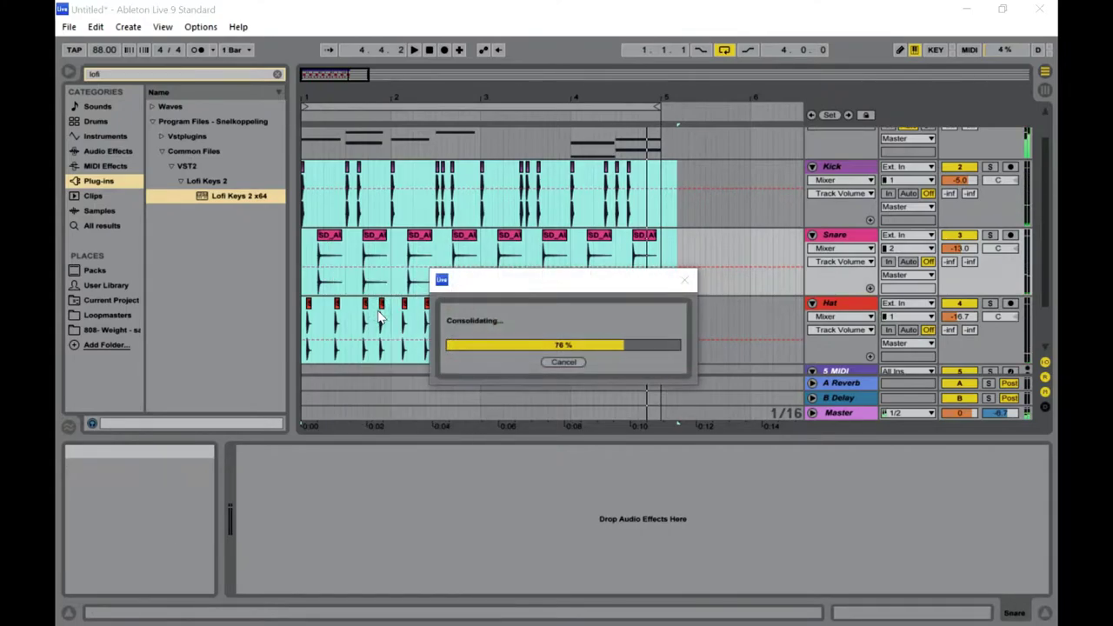
Transpose the consolidated Kick, Snare and Hat clips by -2 st and detune each by -2 ct.
{"action": "key", "text": "Tab"}
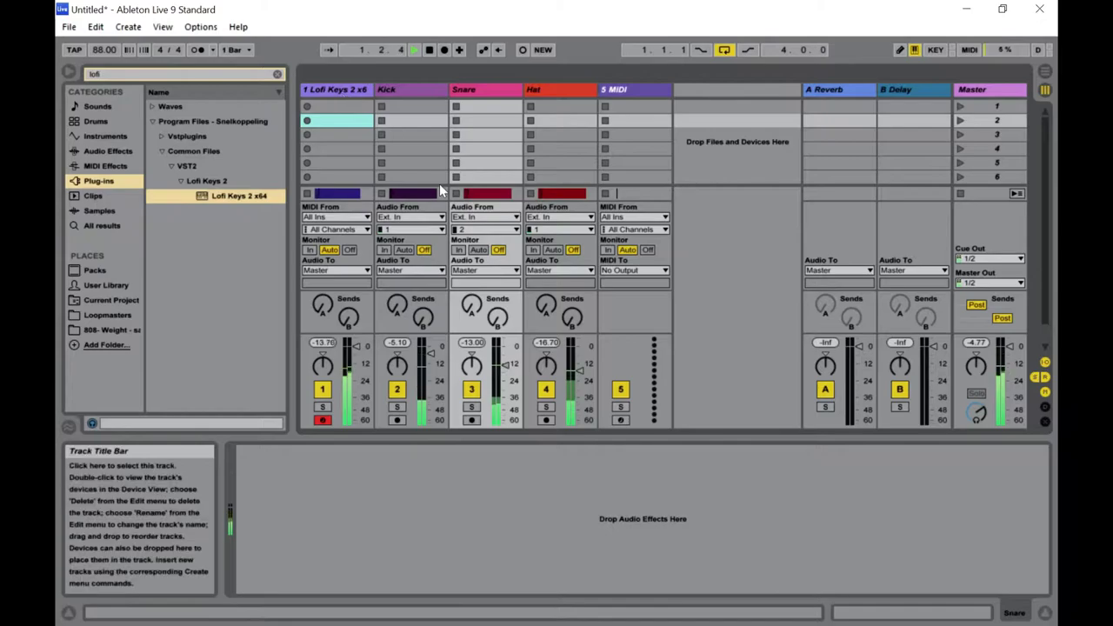
{"action": "left_click", "coordinate": [409, 193]}
{"action": "left_click_drag", "start_coordinate": [309, 540], "coordinate": [309, 590]}
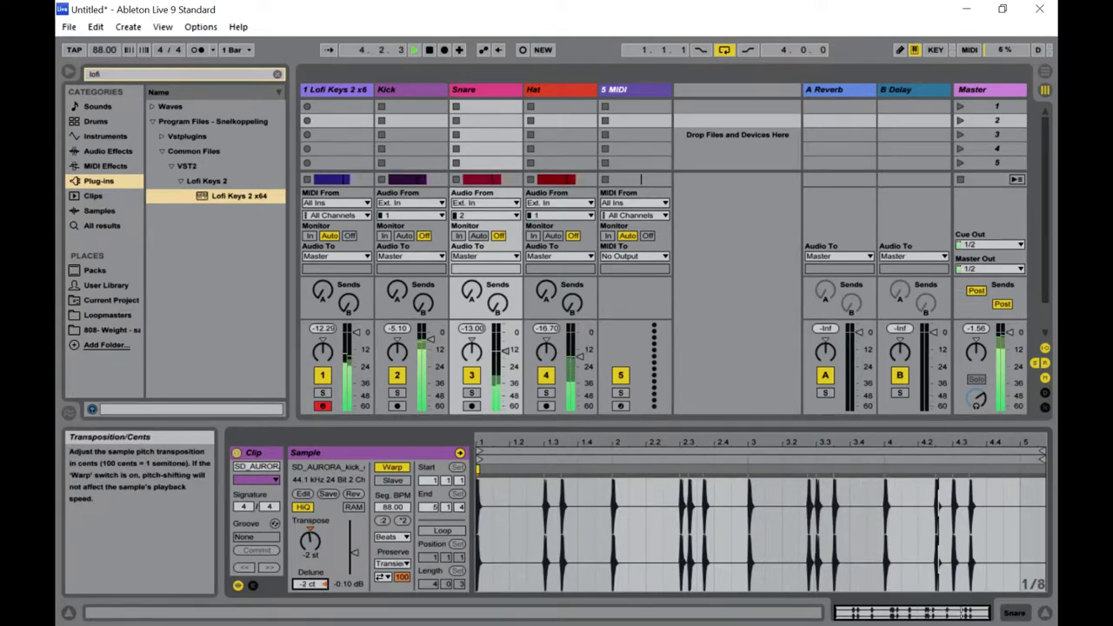
{"action": "left_click", "coordinate": [483, 179]}
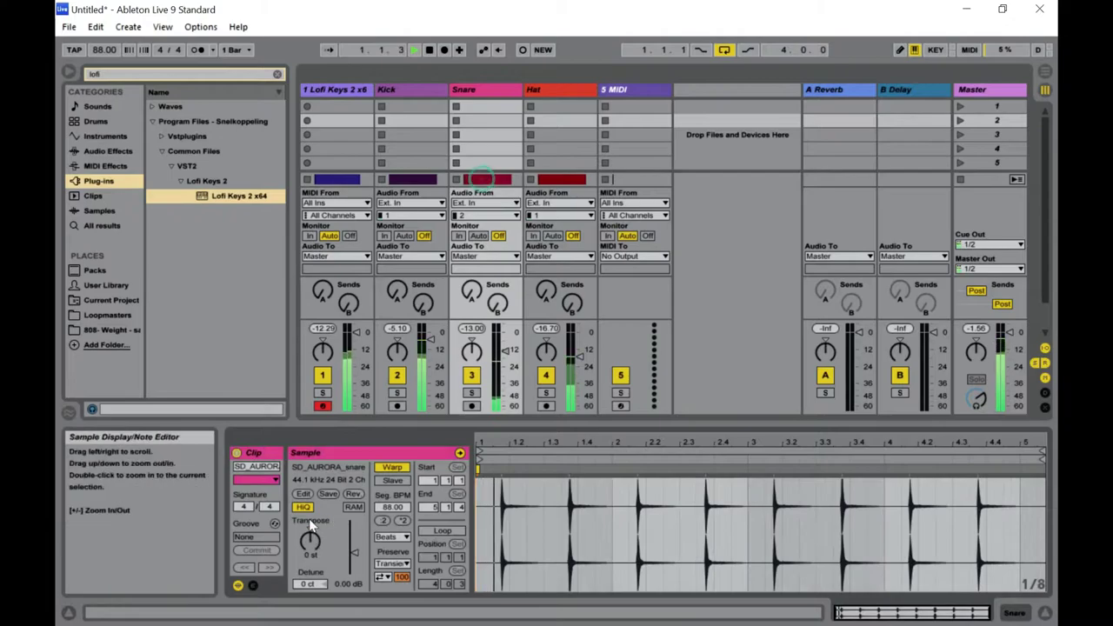
{"action": "left_click_drag", "start_coordinate": [309, 550], "coordinate": [308, 554]}
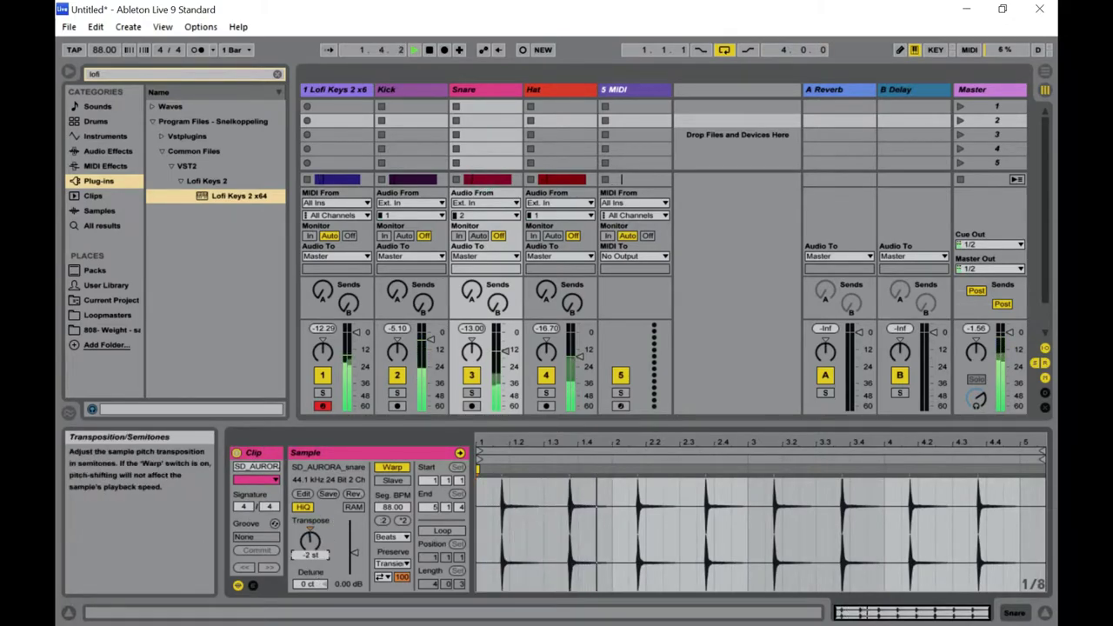
{"action": "left_click", "coordinate": [309, 583]}
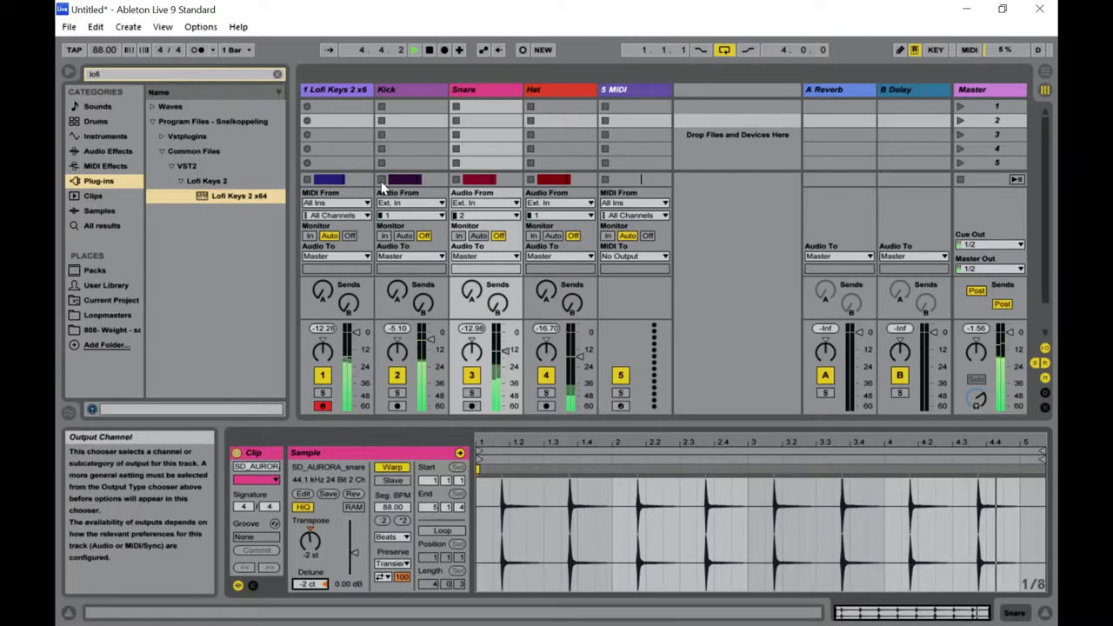
{"action": "left_click", "coordinate": [559, 181]}
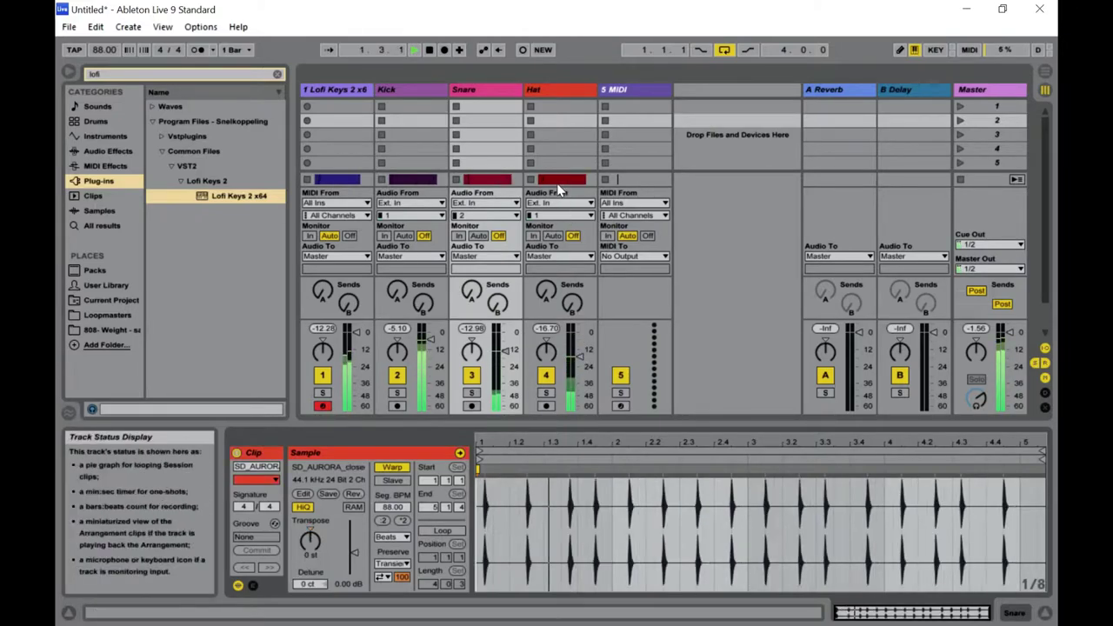
{"action": "left_click_drag", "start_coordinate": [317, 539], "coordinate": [317, 556]}
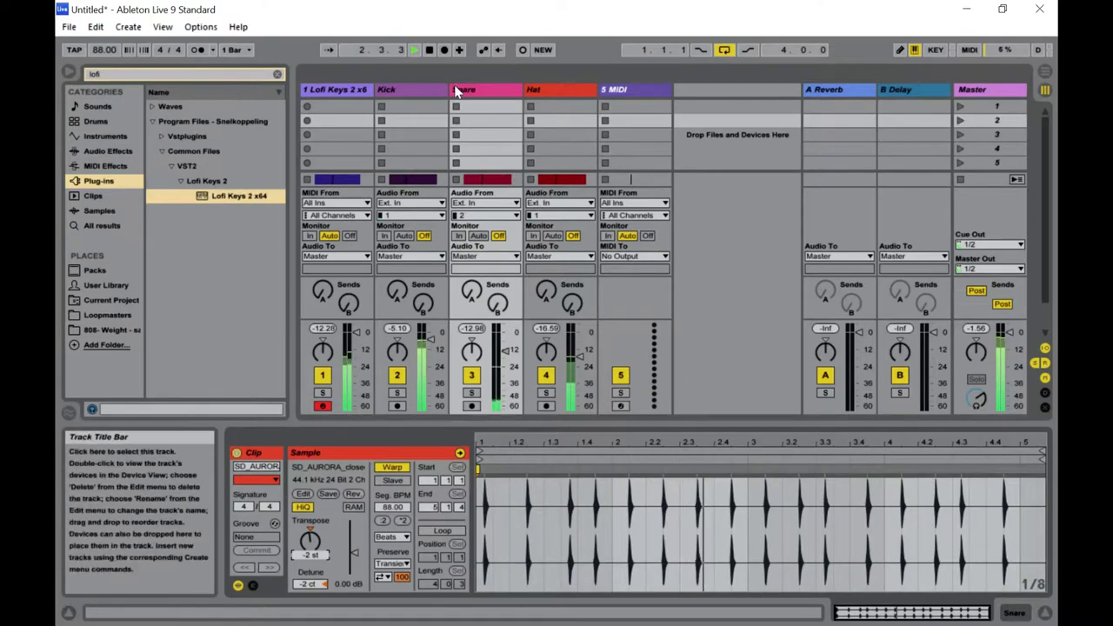
Examine the Lofi Keys 2 instrument's preset and controls in its plug-in window, and close it.
{"action": "left_click", "coordinate": [414, 88]}
{"action": "key", "text": "Left"}
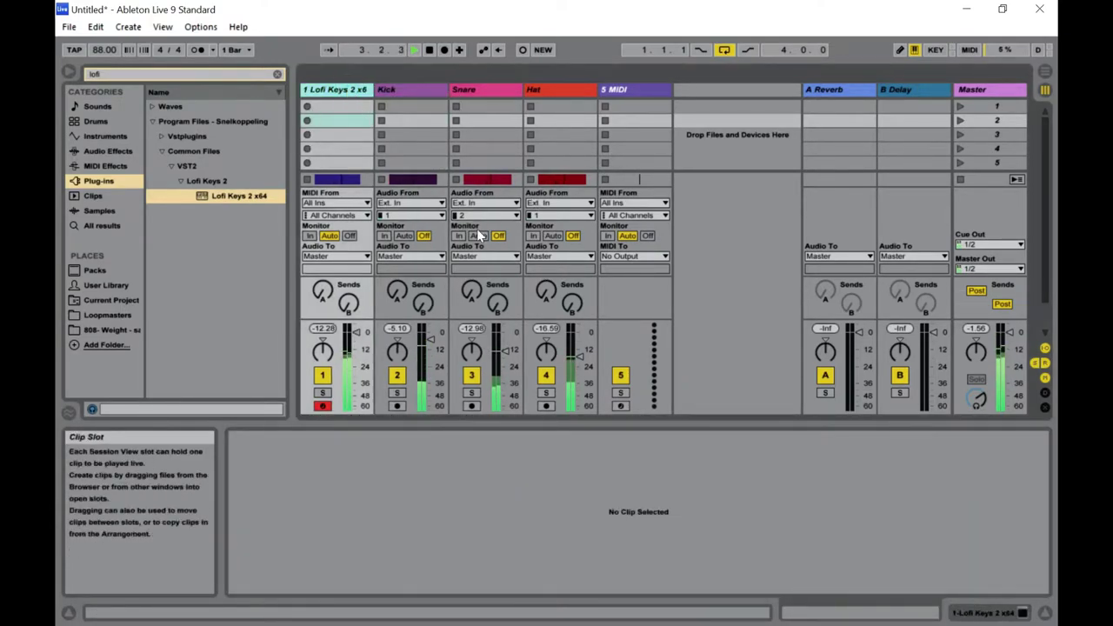
{"action": "double_click", "coordinate": [332, 95]}
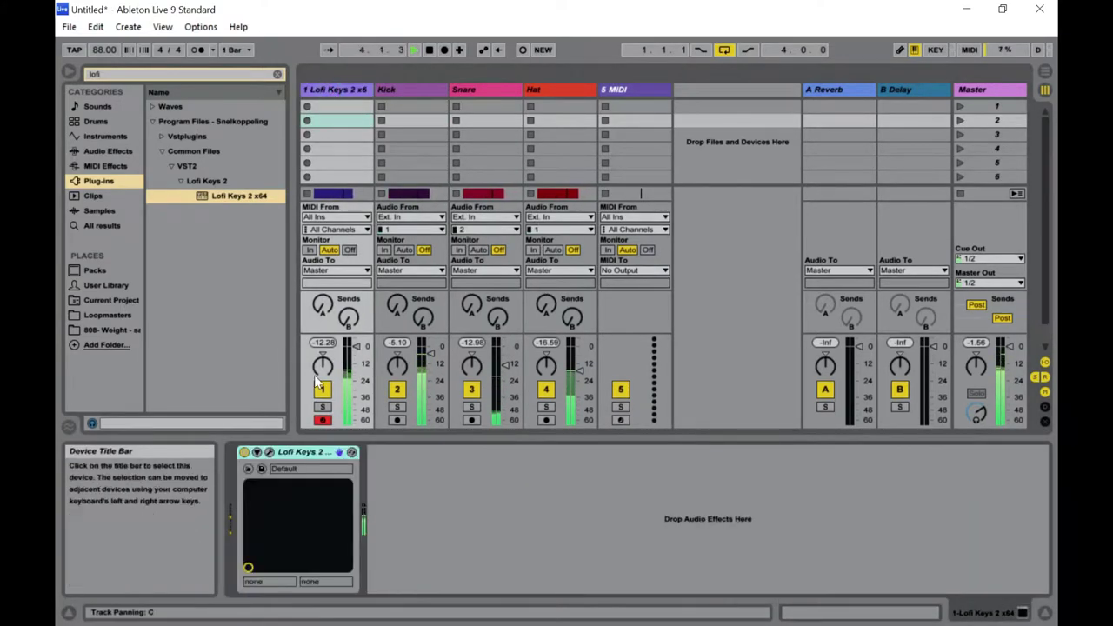
{"action": "left_click", "coordinate": [269, 451]}
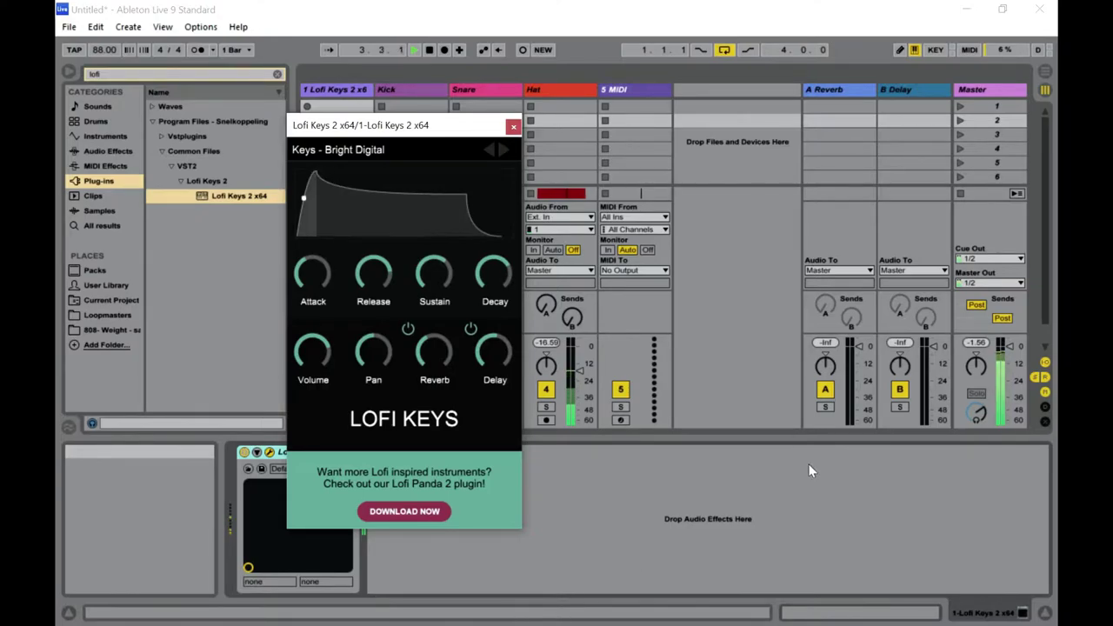
{"action": "left_click", "coordinate": [514, 127]}
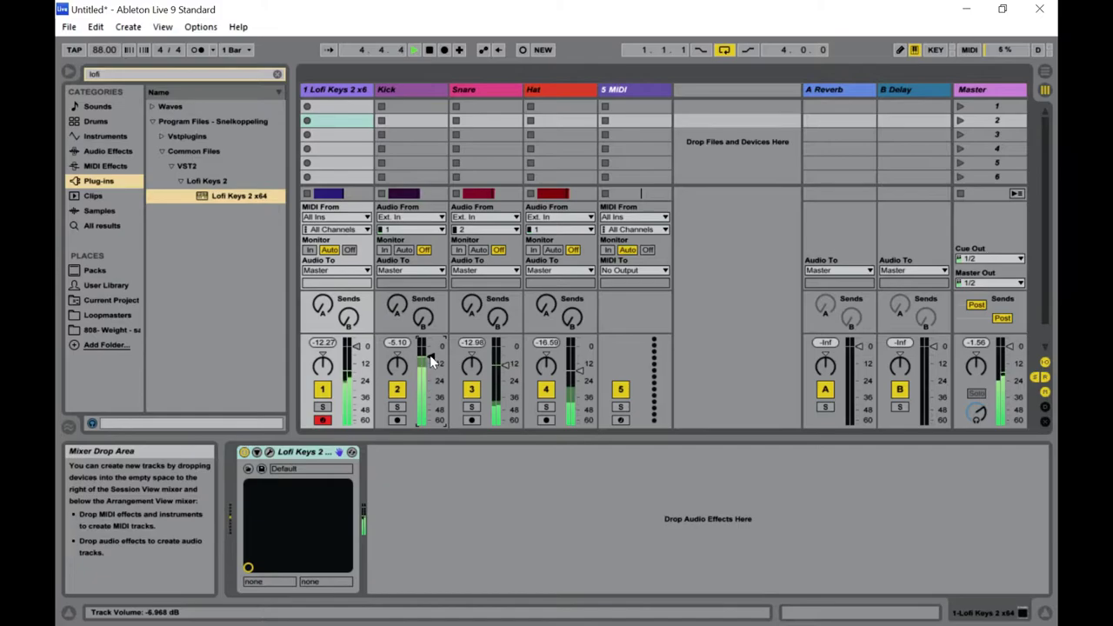
Insert an audio track after the Hat track and rename it Drum Group.
{"action": "left_click", "coordinate": [564, 91]}
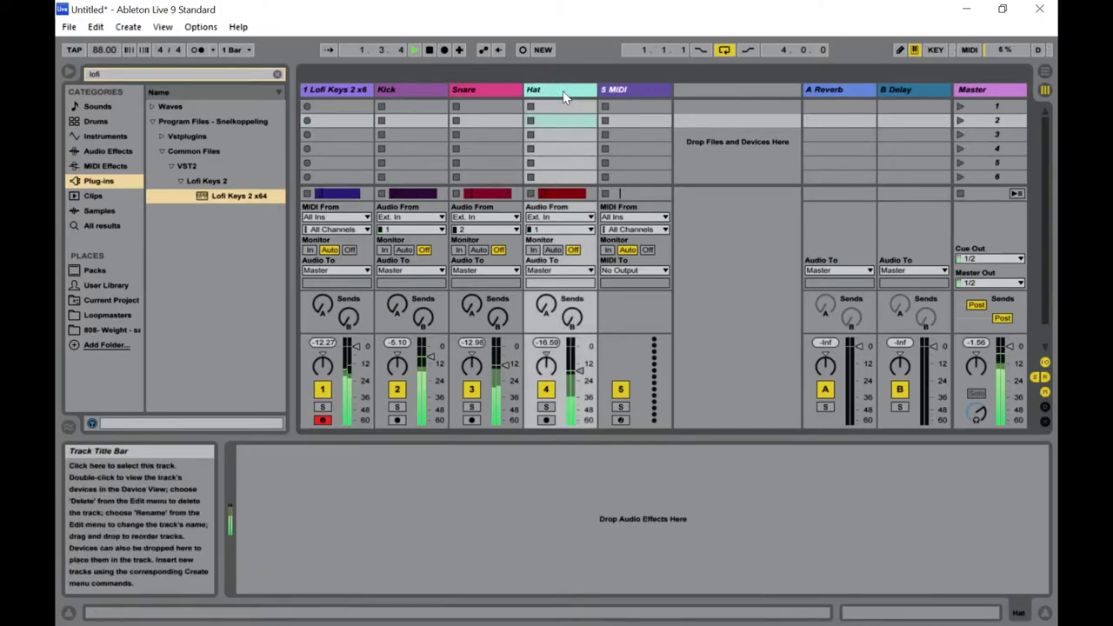
{"action": "key", "text": "ctrl+t"}
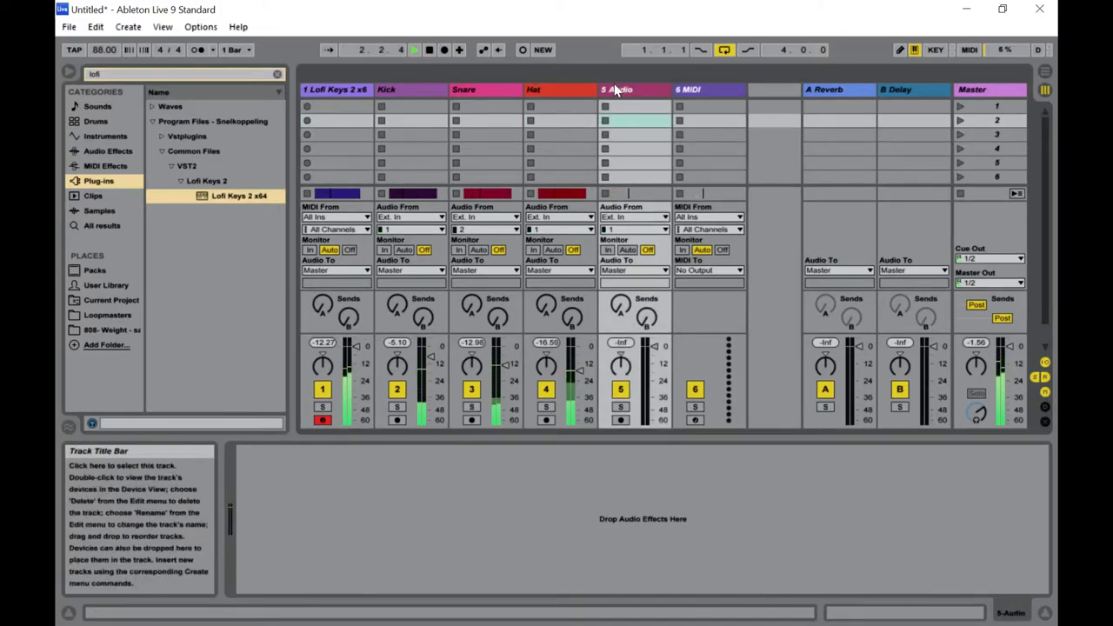
{"action": "right_click", "coordinate": [619, 89]}
{"action": "left_click", "coordinate": [648, 148]}
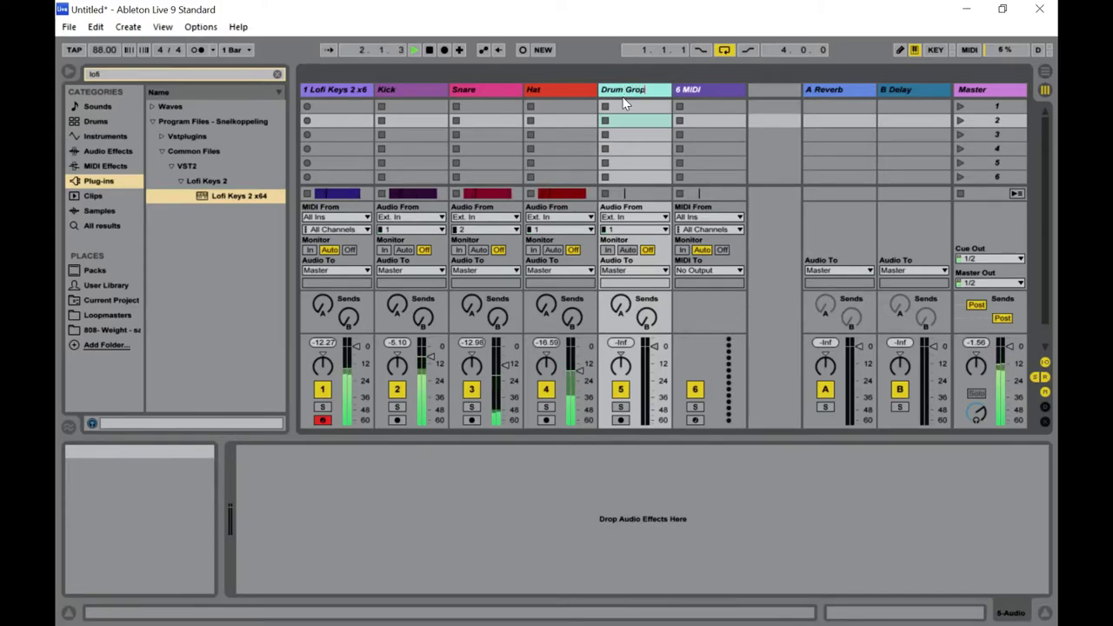
{"action": "key", "text": "Return"}
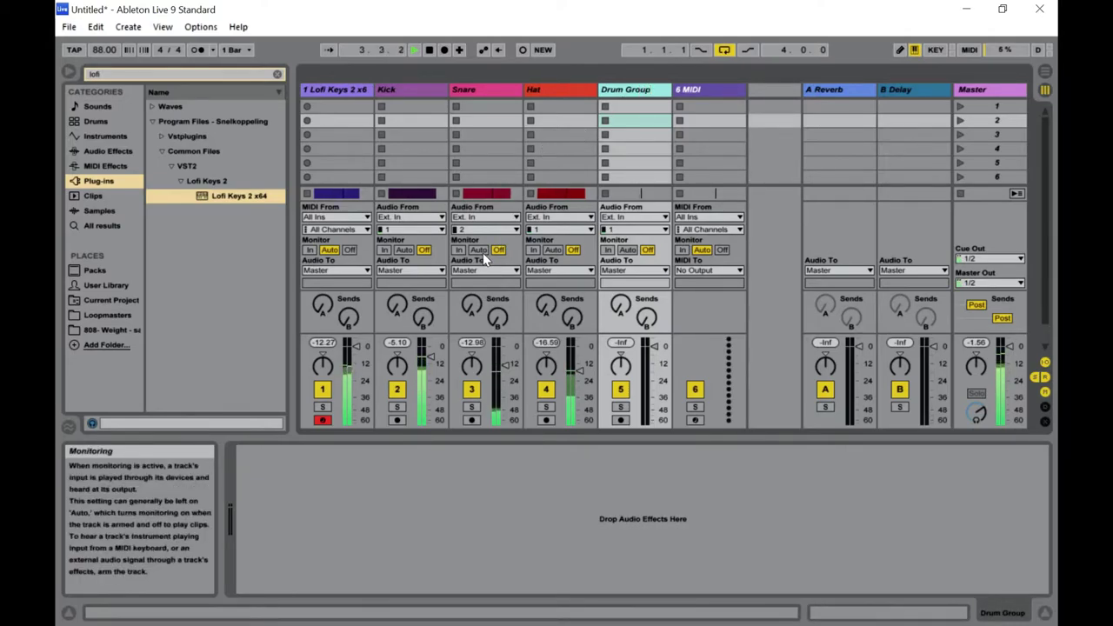
Route the output of the Kick, Snare and Hat tracks to Drum Group and set Drum Group's monitoring to In.
{"action": "left_click", "coordinate": [398, 89]}
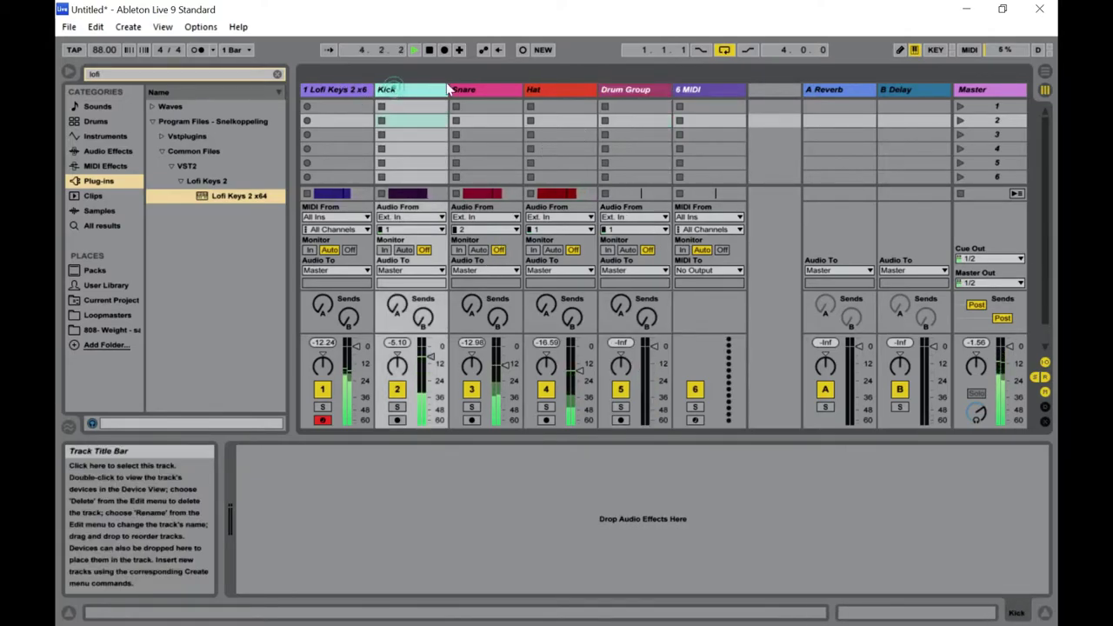
{"action": "left_click", "coordinate": [474, 87], "text": "shift"}
{"action": "left_click", "coordinate": [533, 88], "text": "shift"}
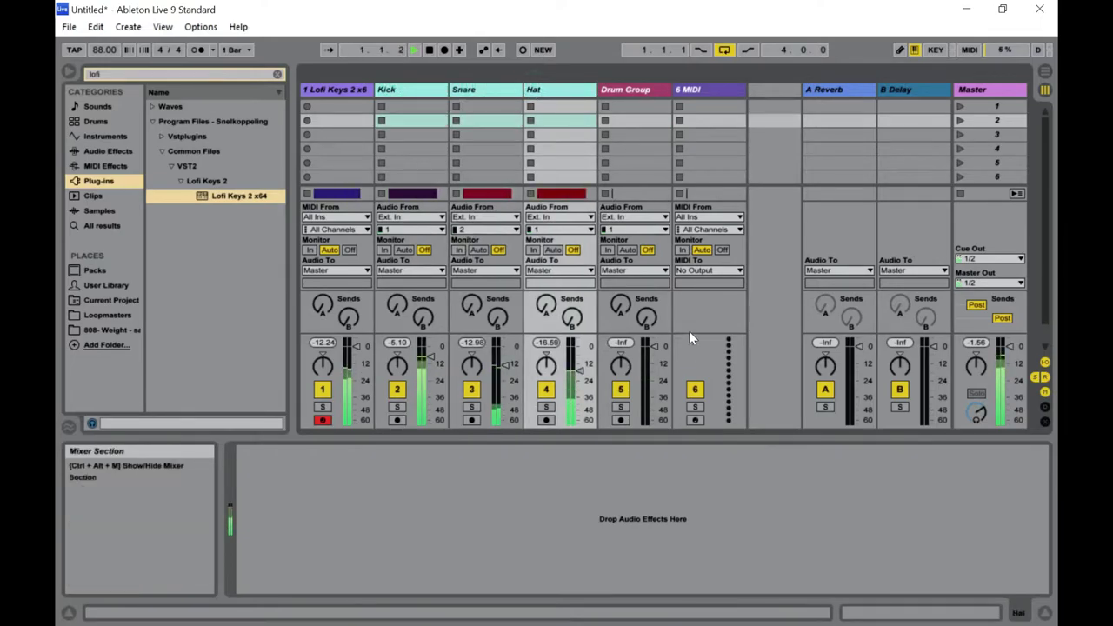
{"action": "left_click", "coordinate": [561, 270]}
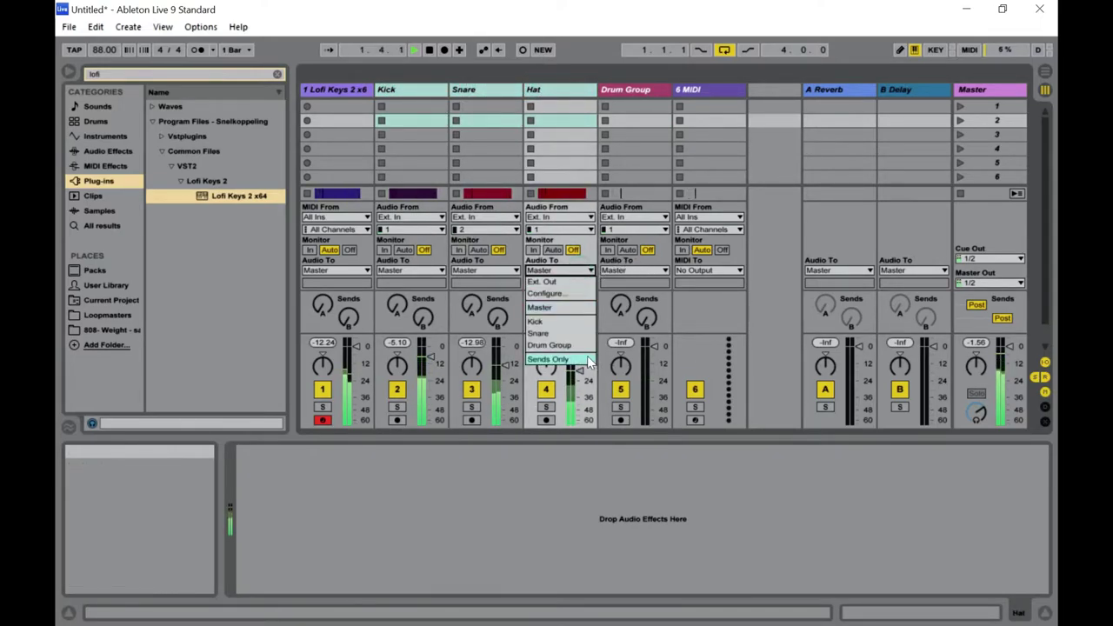
{"action": "left_click", "coordinate": [577, 347]}
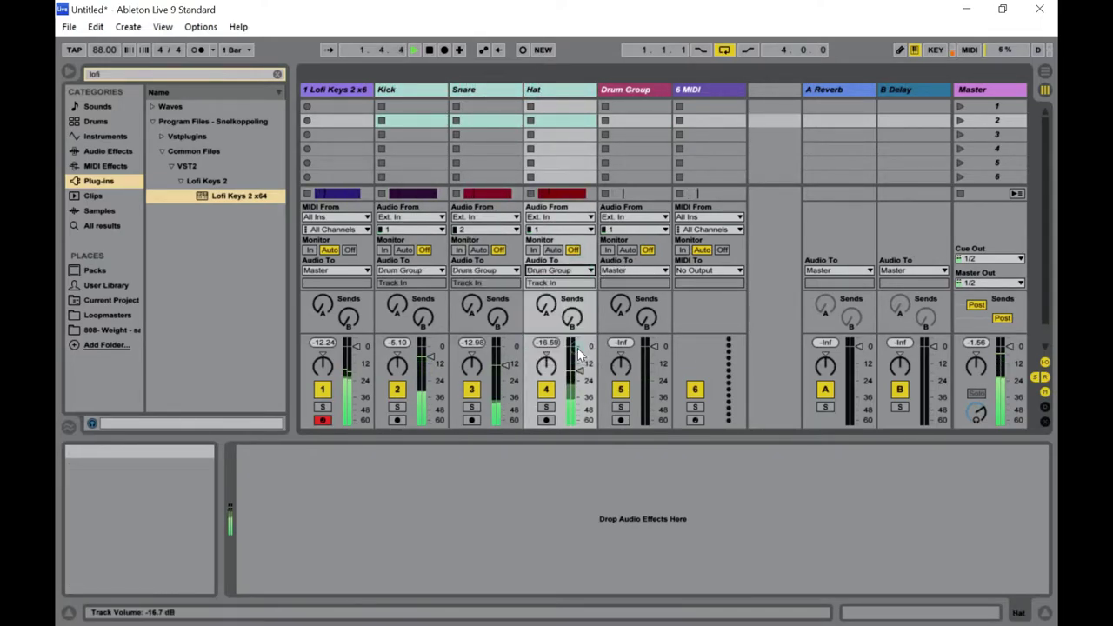
{"action": "left_click", "coordinate": [606, 250]}
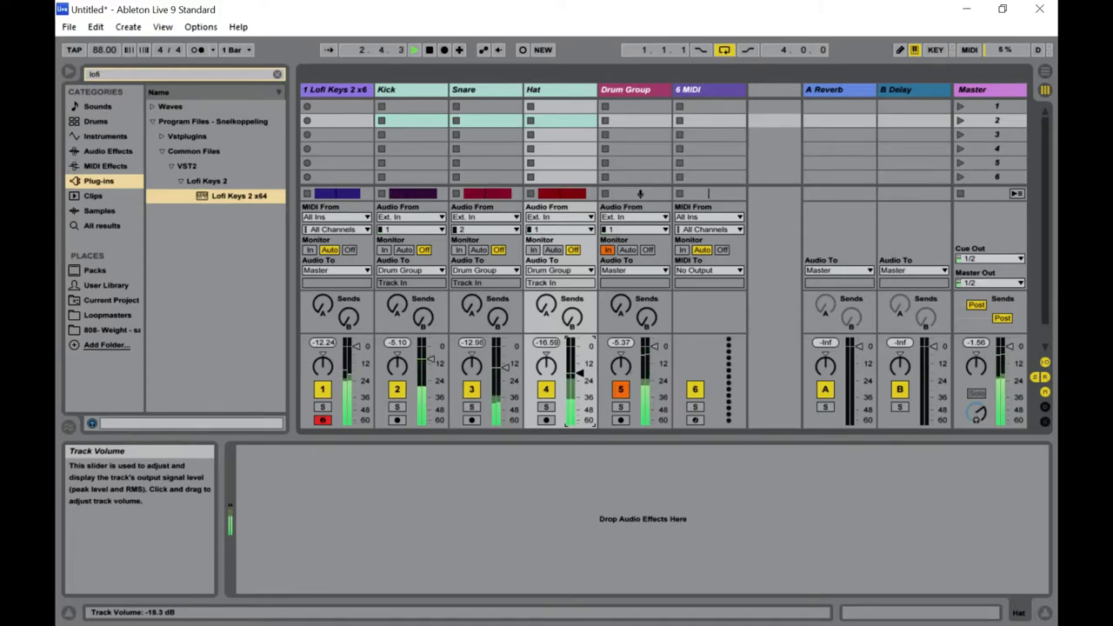
Search the plug-ins for "gate" and load TB_Gate_v3 on the Hat track.
{"action": "left_click", "coordinate": [277, 74]}
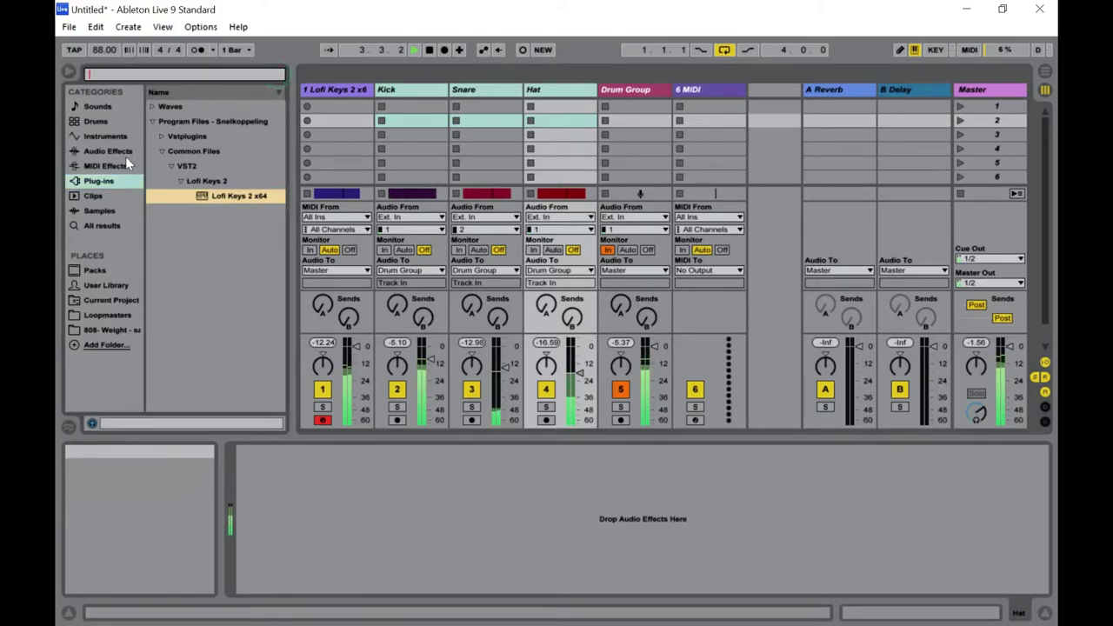
{"action": "type", "text": "a"}
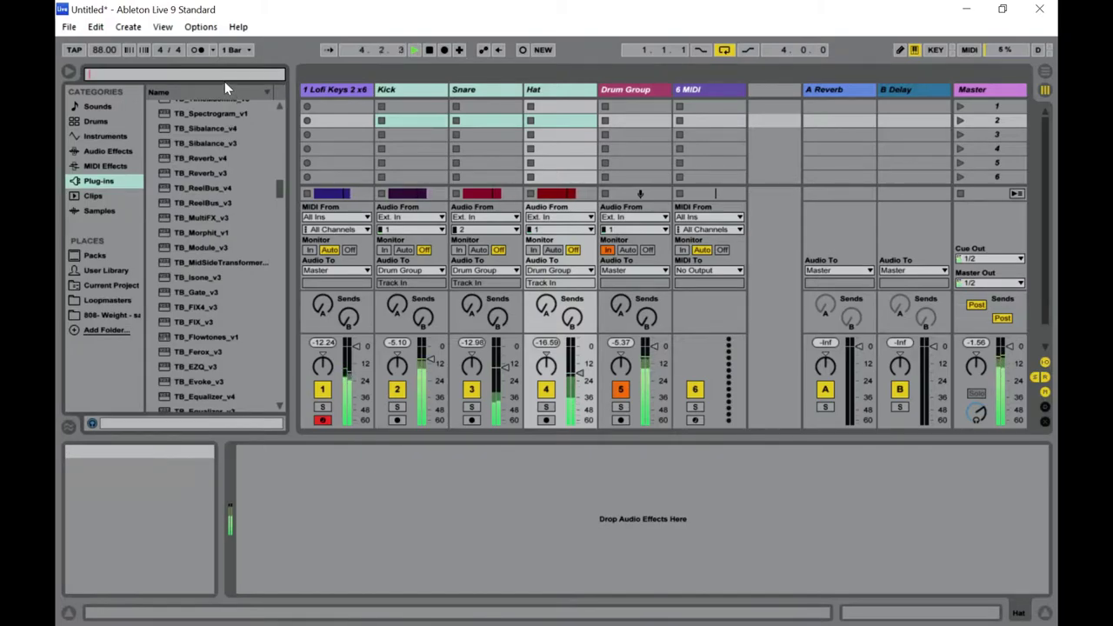
{"action": "type", "text": "ate"}
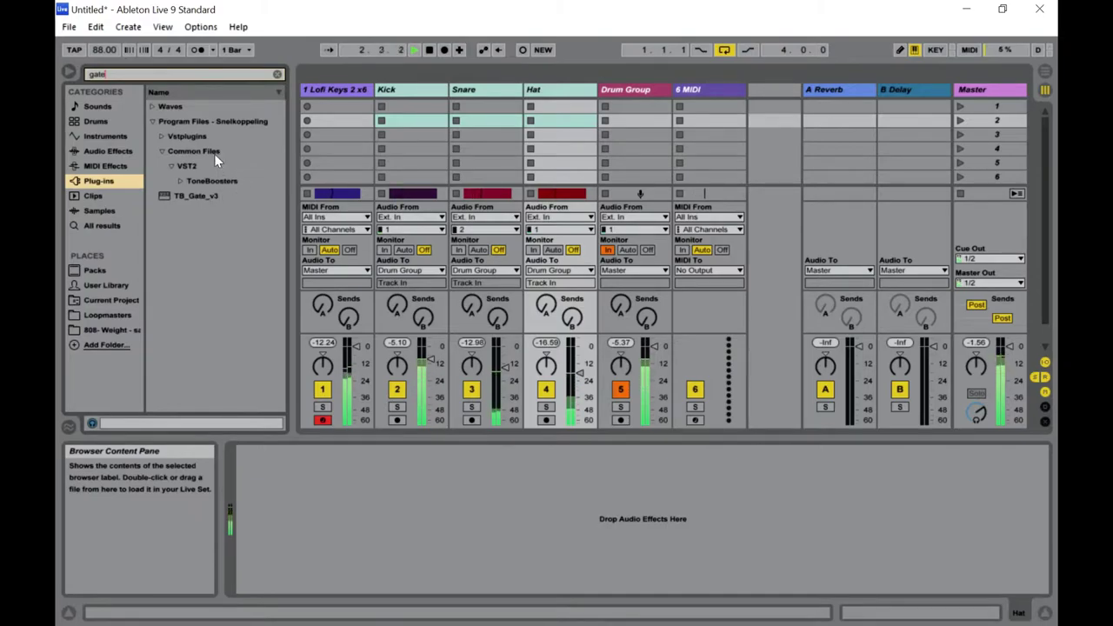
{"action": "key", "text": "BackSpace"}
{"action": "key", "text": "BackSpace"}
{"action": "key", "text": "BackSpace"}
{"action": "key", "text": "BackSpace"}
{"action": "type", "text": "gate"}
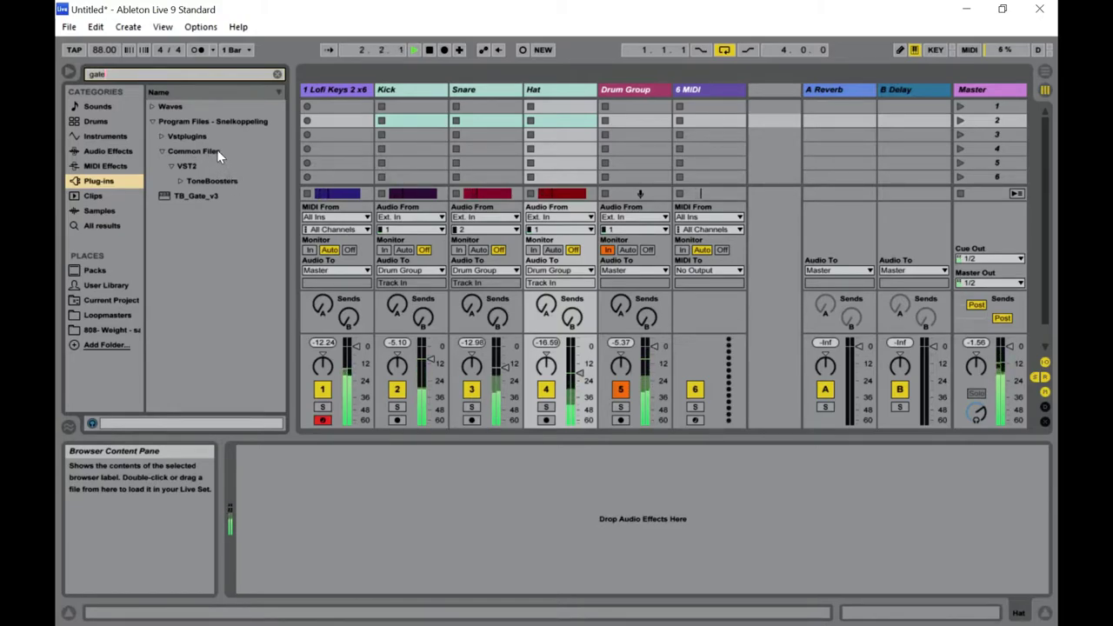
{"action": "left_click", "coordinate": [216, 150]}
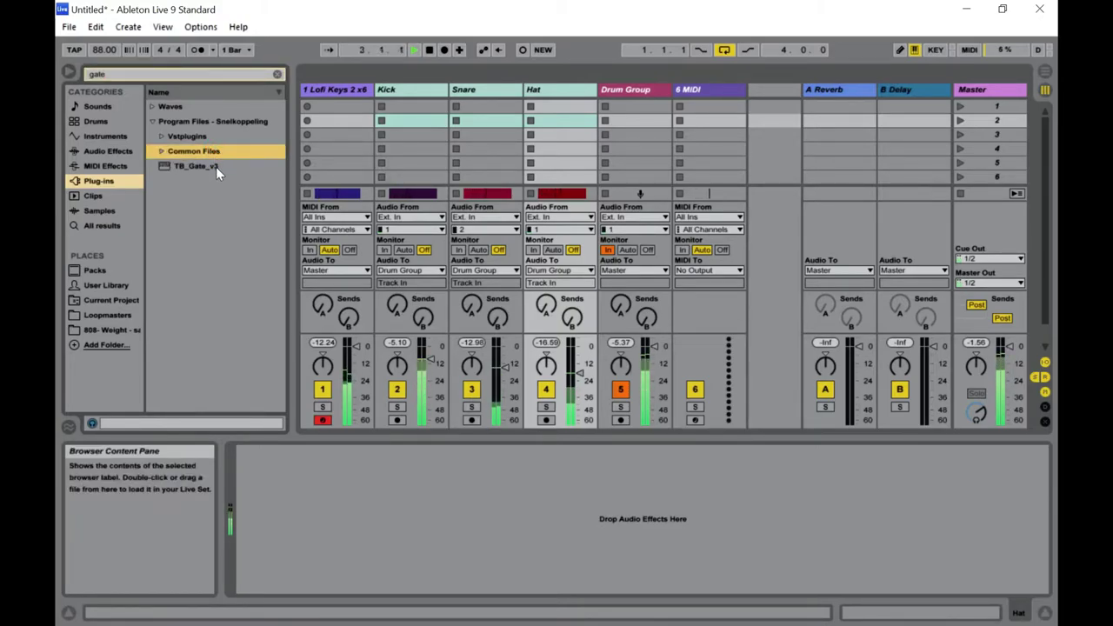
{"action": "double_click", "coordinate": [216, 167]}
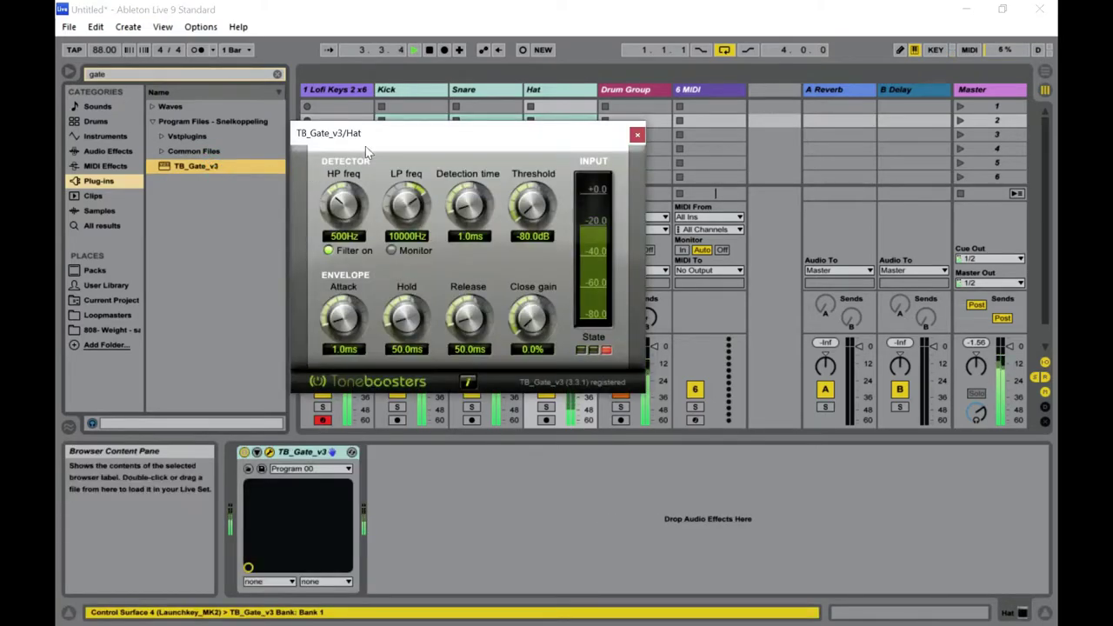
Undo the insertion of TB_Gate_v3 on the Hat track and load NA Analog Rack Noise Gate on the Drum Group track.
{"action": "left_click", "coordinate": [91, 27]}
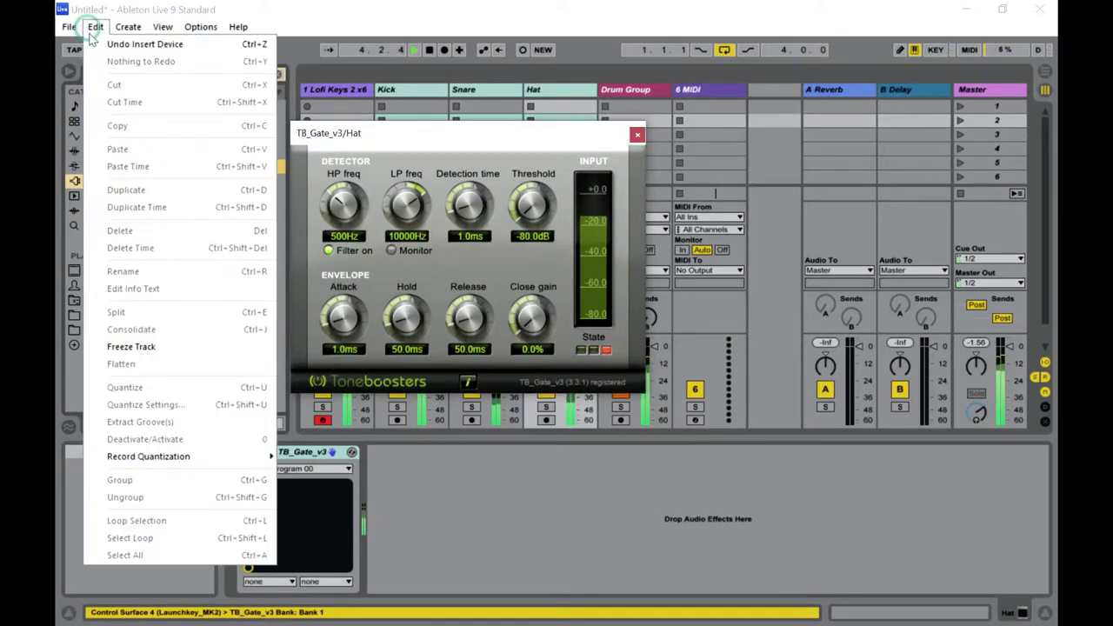
{"action": "left_click", "coordinate": [99, 43]}
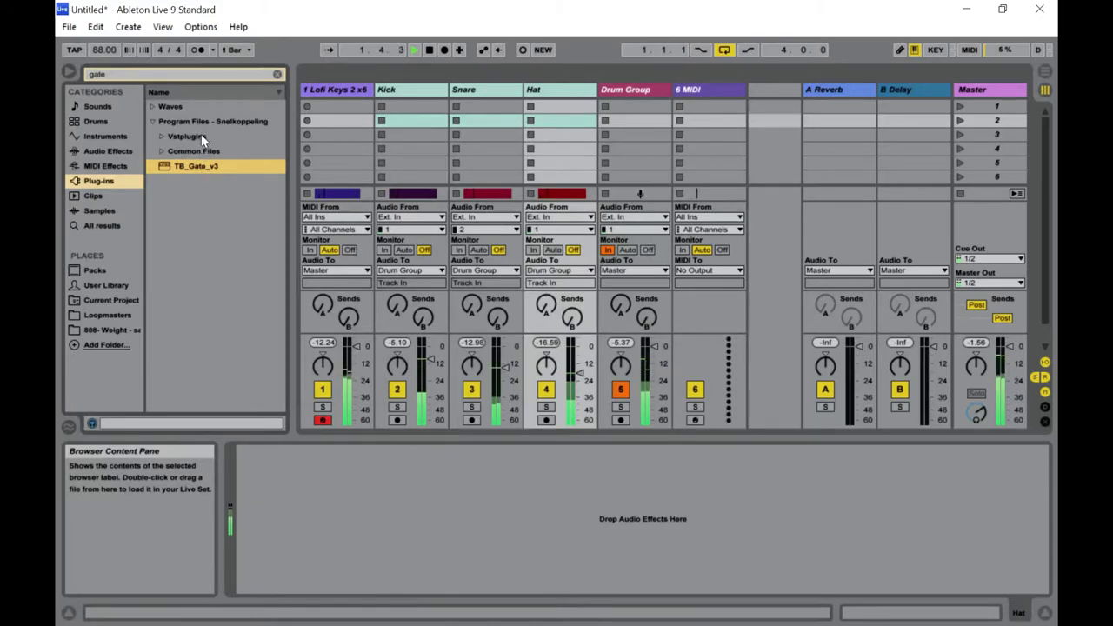
{"action": "left_click", "coordinate": [201, 135]}
{"action": "left_click", "coordinate": [231, 182]}
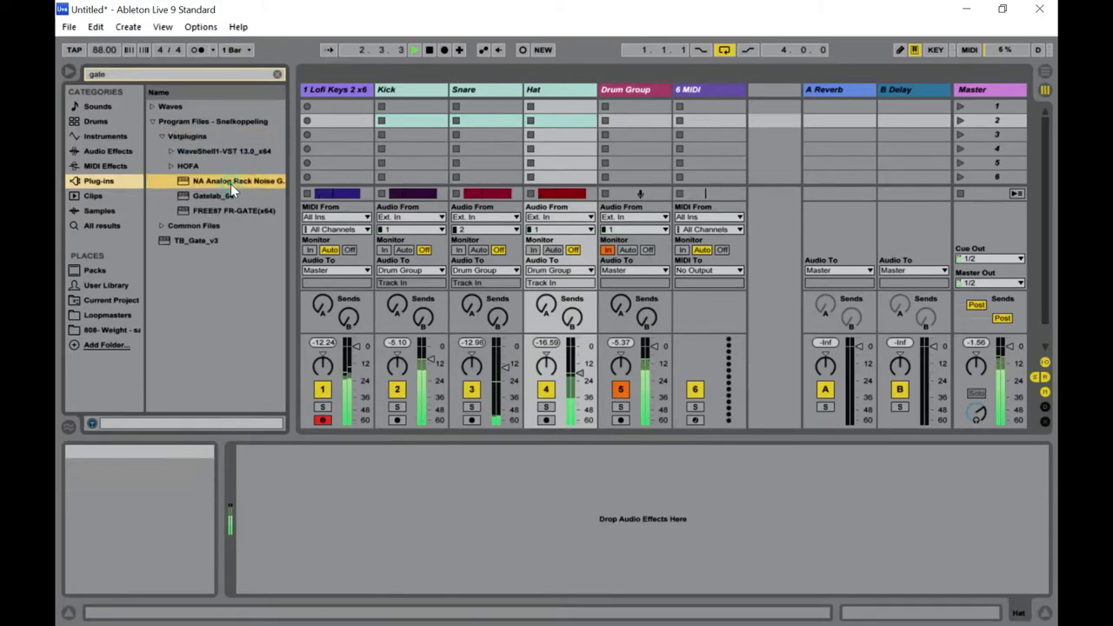
{"action": "left_click", "coordinate": [641, 87]}
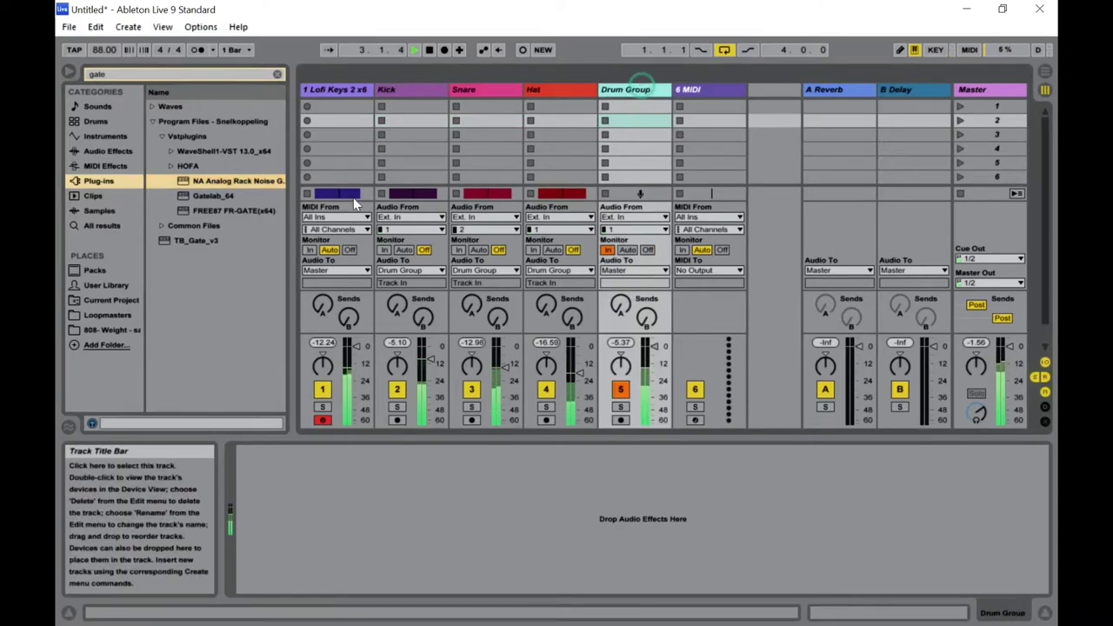
{"action": "left_click", "coordinate": [251, 181]}
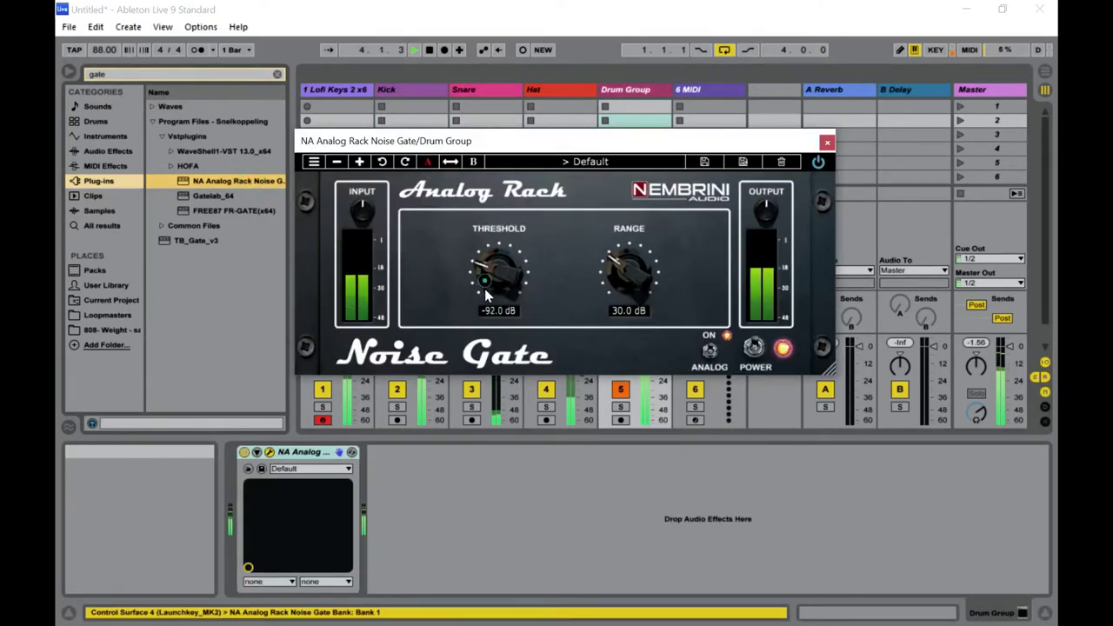
Set the Noise Gate's threshold to -102 dB and raise its range to about 68 dB.
{"action": "left_click_drag", "start_coordinate": [486, 315], "coordinate": [492, 298]}
{"action": "left_click_drag", "start_coordinate": [628, 276], "coordinate": [632, 248]}
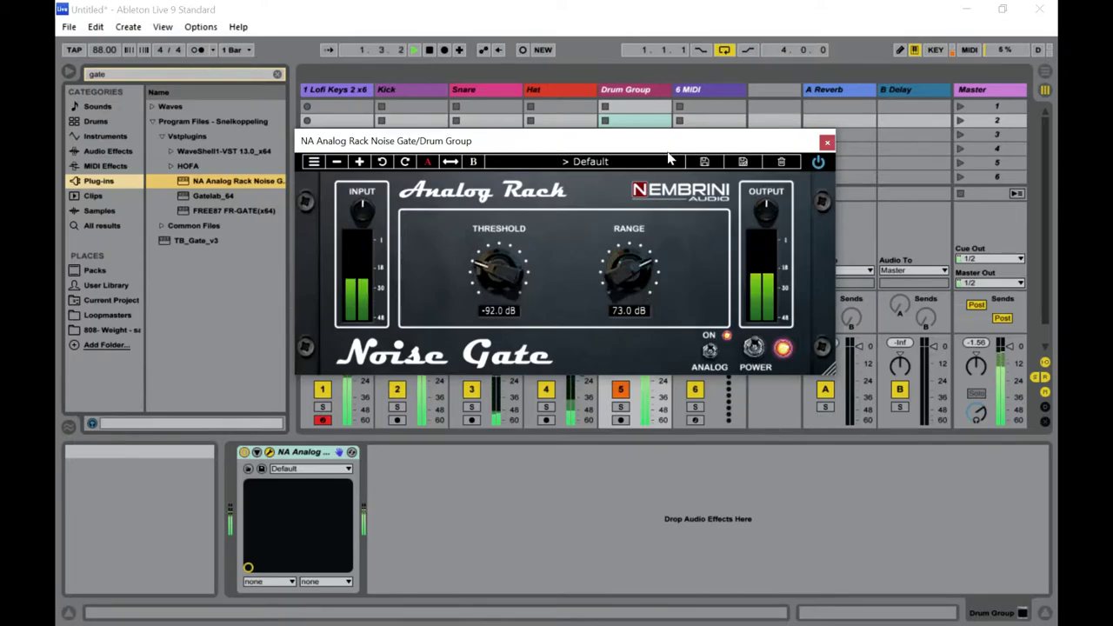
{"action": "left_click_drag", "start_coordinate": [672, 138], "coordinate": [659, 163]}
{"action": "left_click_drag", "start_coordinate": [578, 146], "coordinate": [622, 482]}
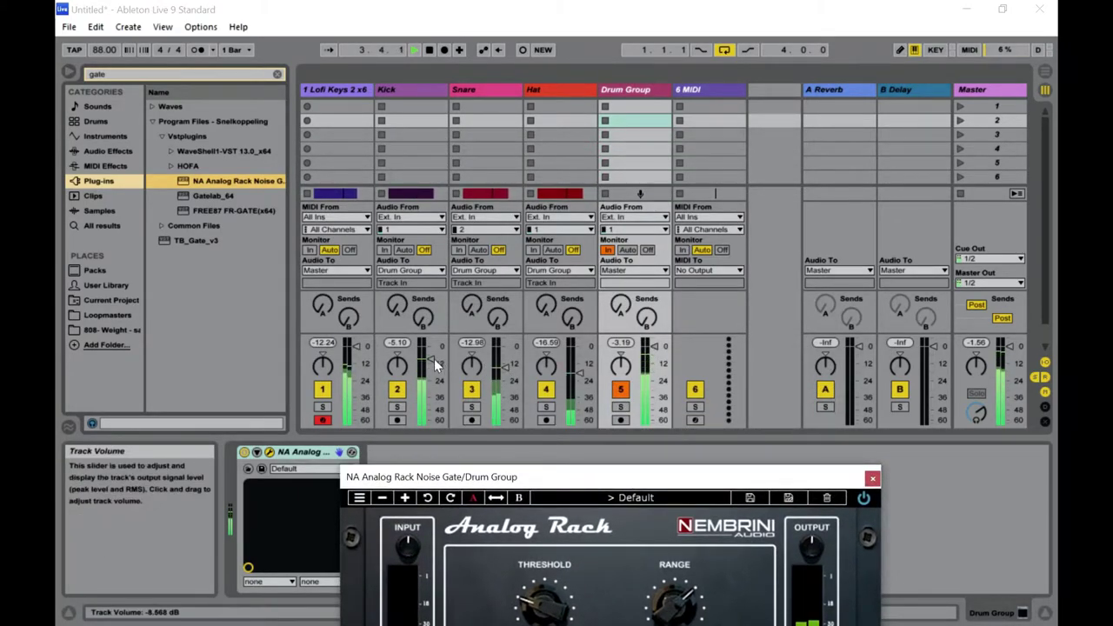
{"action": "left_click", "coordinate": [428, 359]}
{"action": "left_click_drag", "start_coordinate": [561, 485], "coordinate": [553, 262]}
{"action": "left_click_drag", "start_coordinate": [526, 397], "coordinate": [523, 425]}
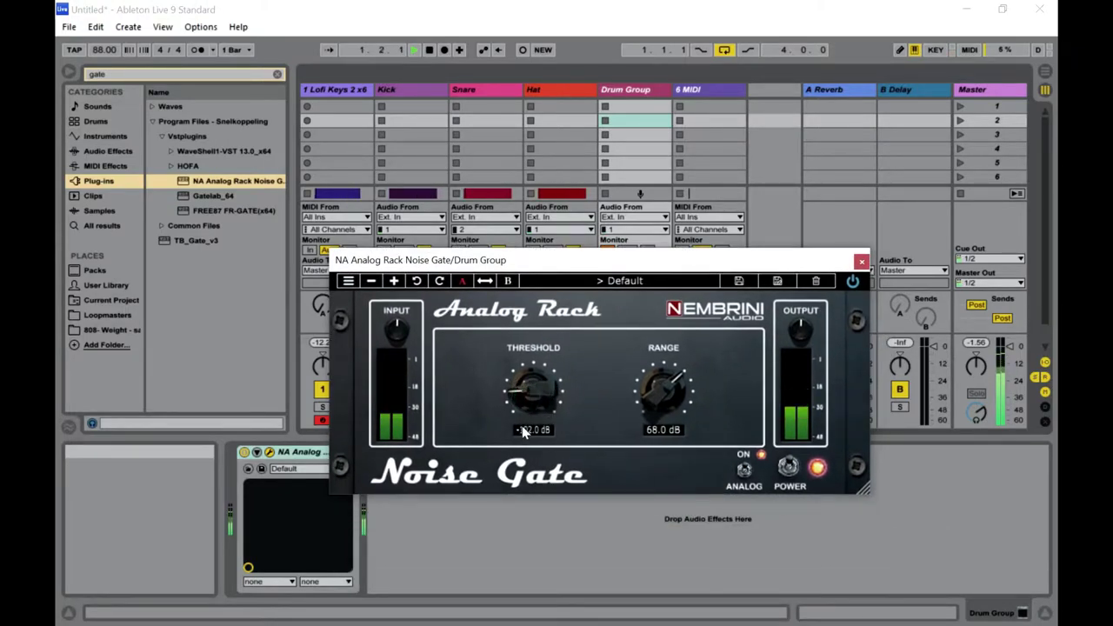
Lower the Noise Gate's range to about 45 dB, trying settings down to 19 dB, and close its window.
{"action": "left_click_drag", "start_coordinate": [660, 417], "coordinate": [677, 474]}
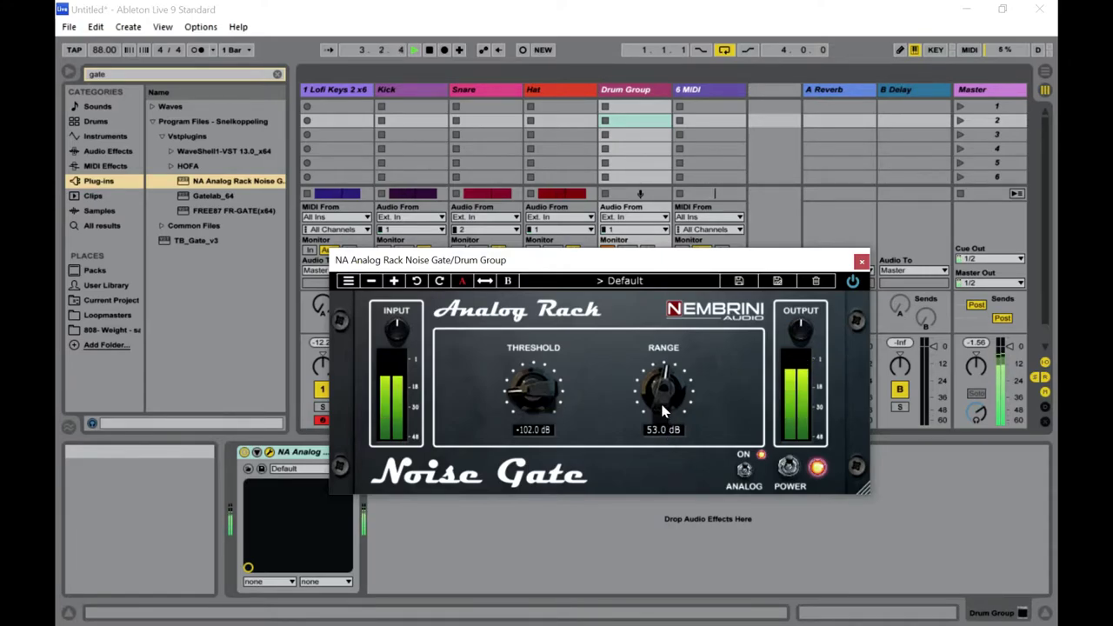
{"action": "left_click_drag", "start_coordinate": [656, 416], "coordinate": [654, 470]}
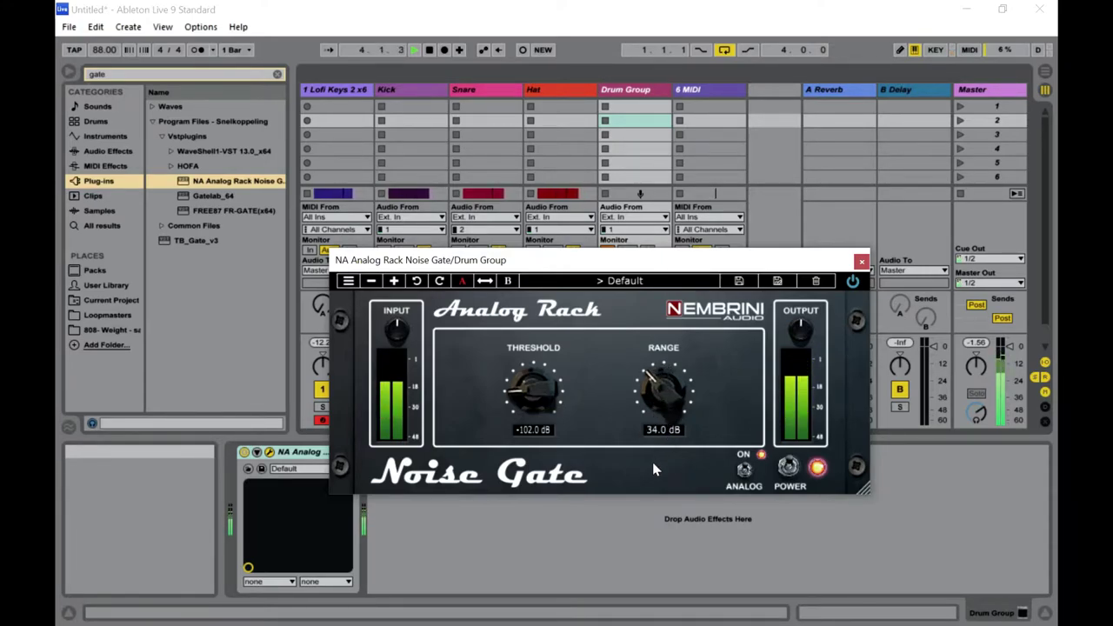
{"action": "left_click_drag", "start_coordinate": [668, 395], "coordinate": [667, 441]}
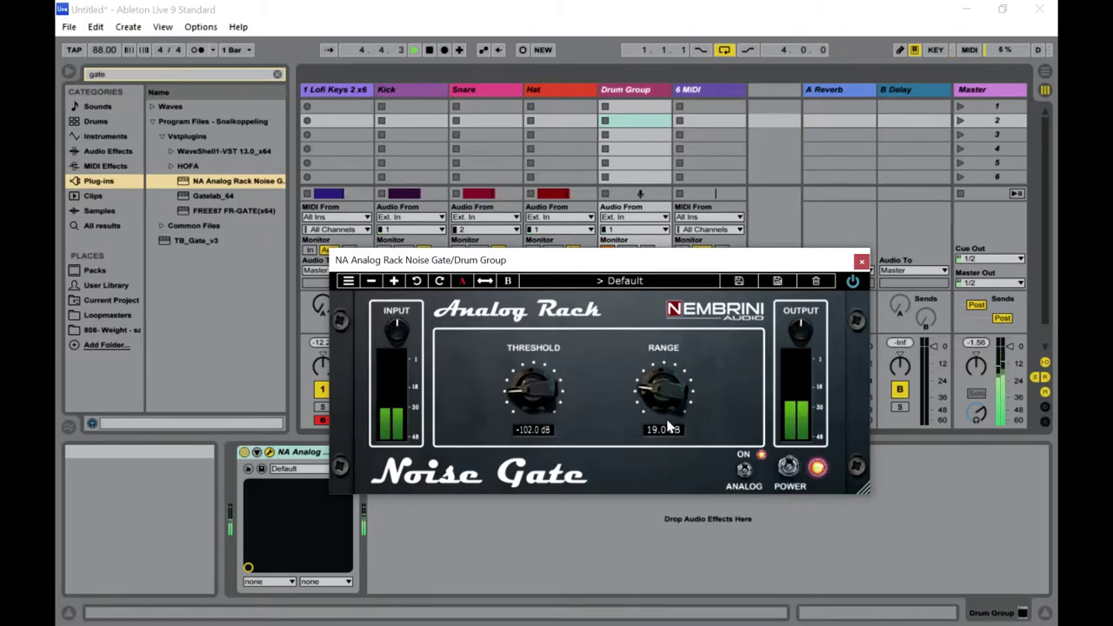
{"action": "left_click_drag", "start_coordinate": [666, 400], "coordinate": [670, 316]}
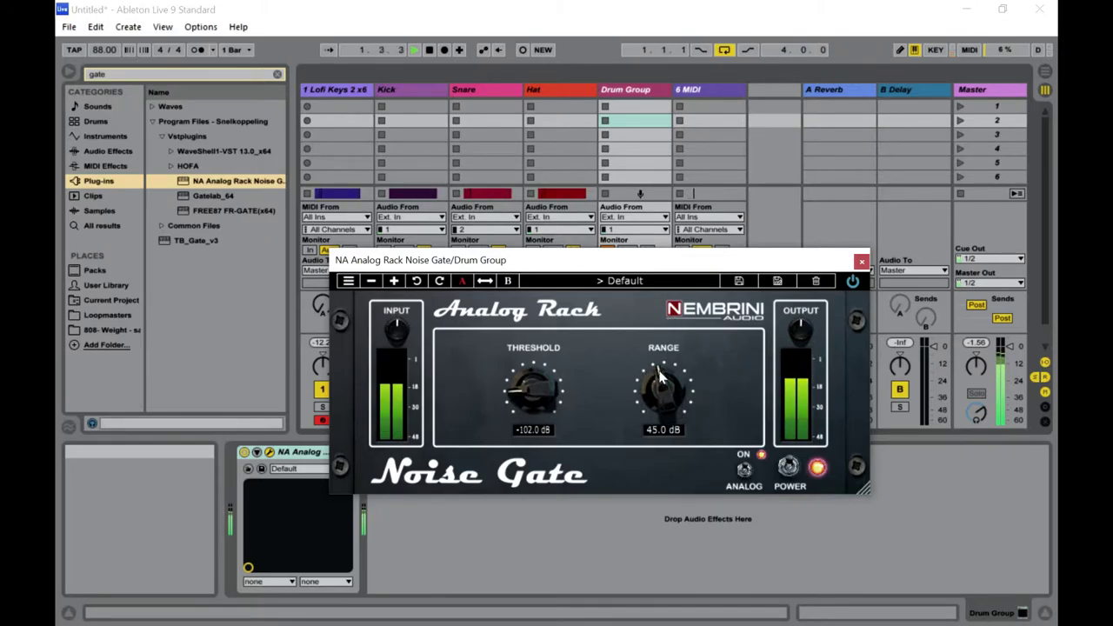
{"action": "left_click_drag", "start_coordinate": [656, 398], "coordinate": [663, 385]}
{"action": "left_click", "coordinate": [861, 260]}
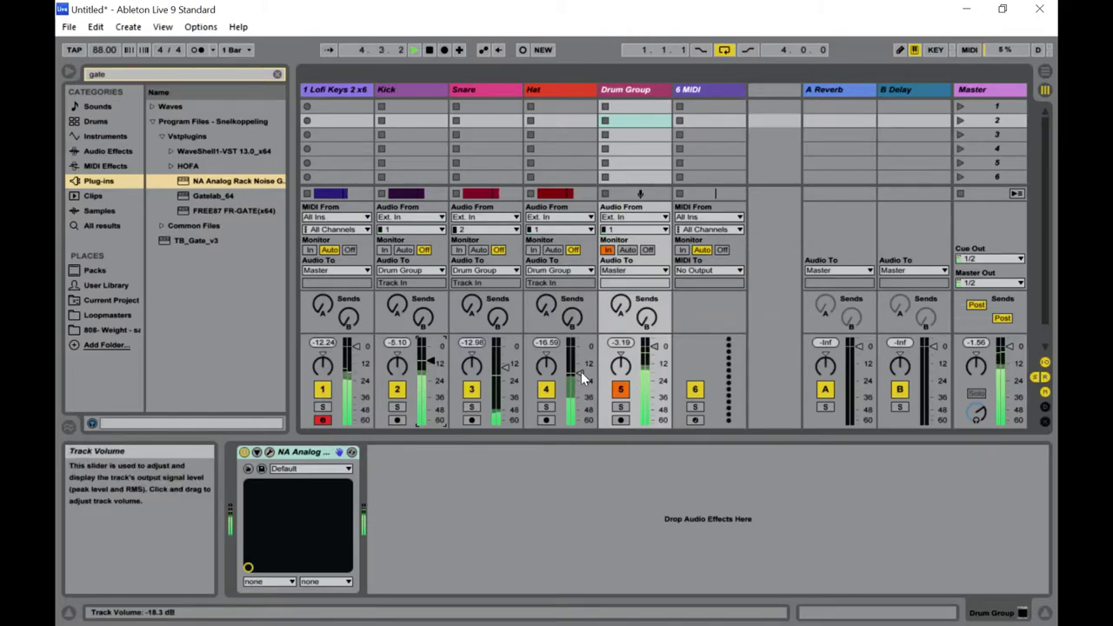
Lower the Hat track's volume slightly and clear the plug-in search.
{"action": "left_click_drag", "start_coordinate": [579, 374], "coordinate": [579, 380]}
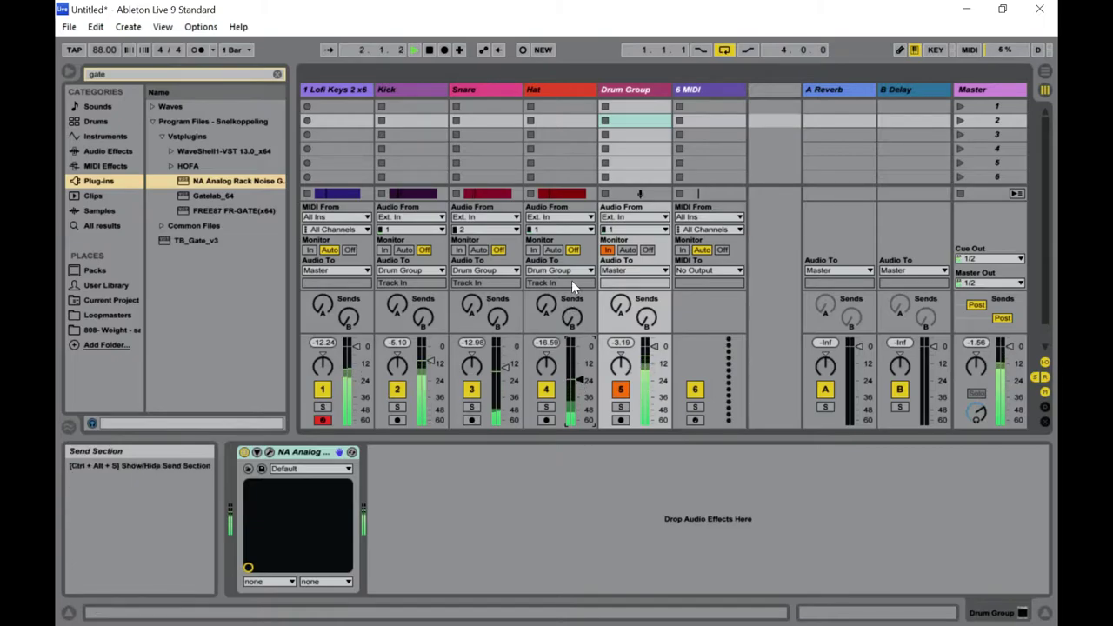
{"action": "left_click", "coordinate": [547, 92]}
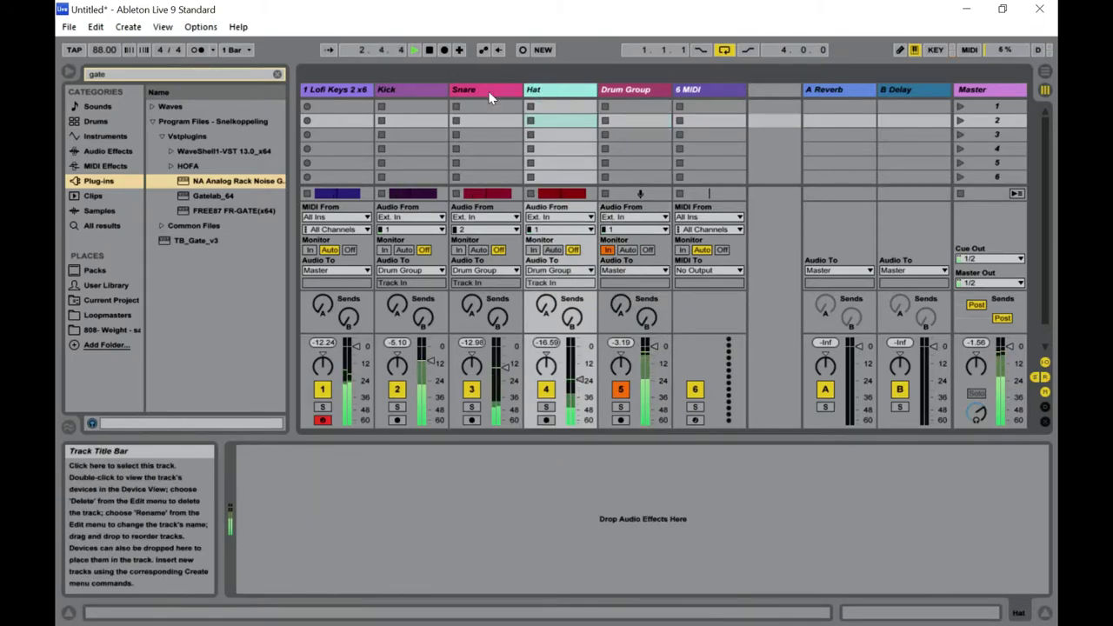
{"action": "left_click", "coordinate": [278, 75]}
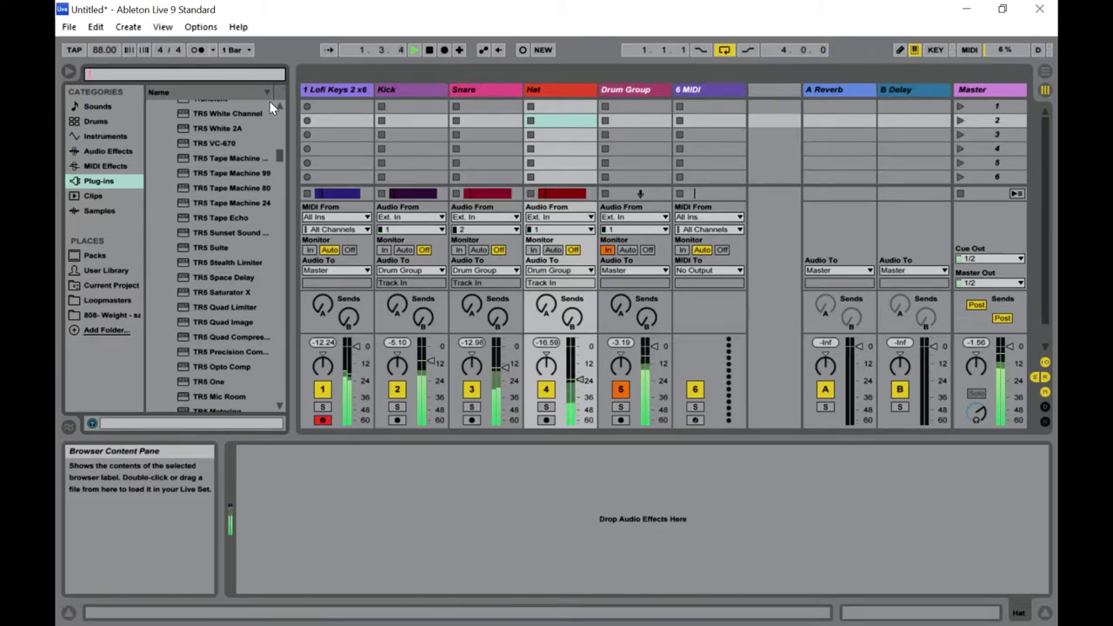
{"action": "left_click", "coordinate": [609, 91]}
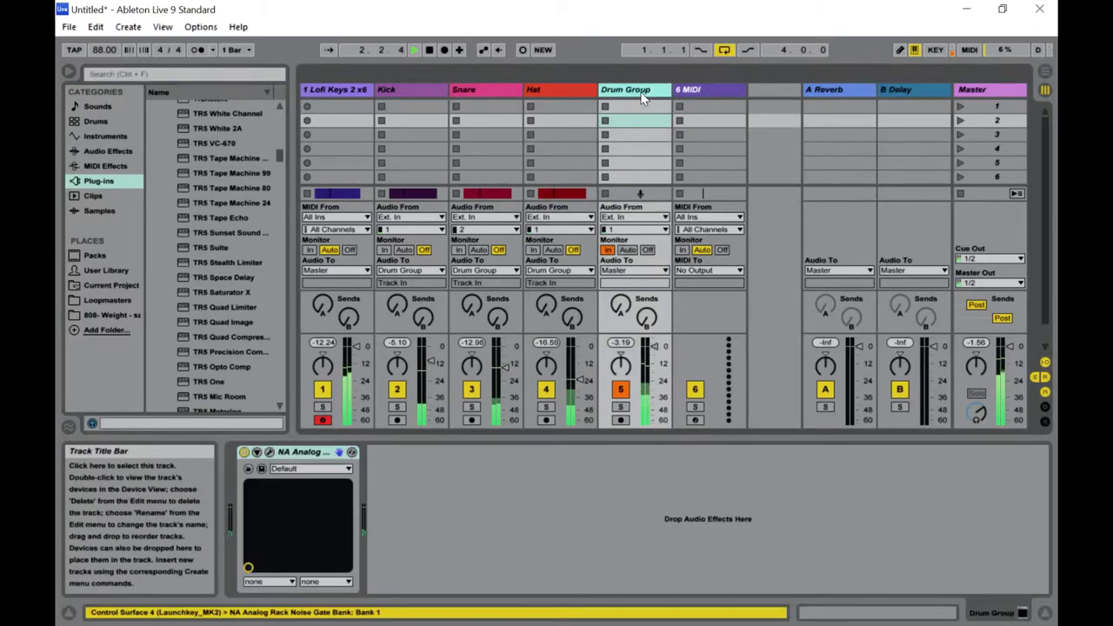
{"action": "left_click", "coordinate": [556, 92]}
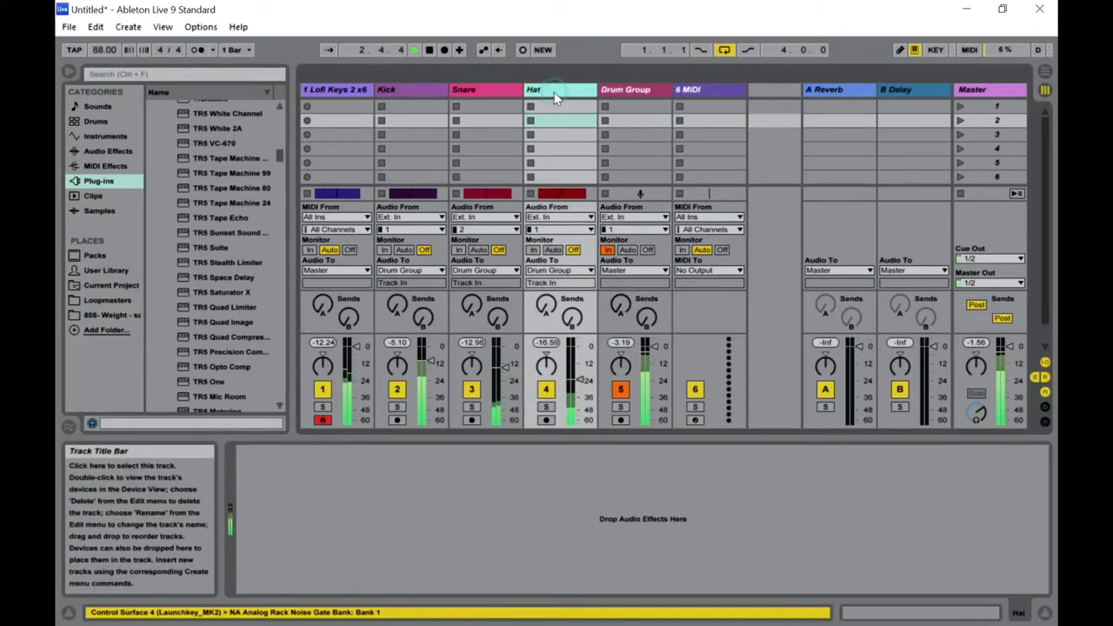
{"action": "left_click", "coordinate": [351, 90]}
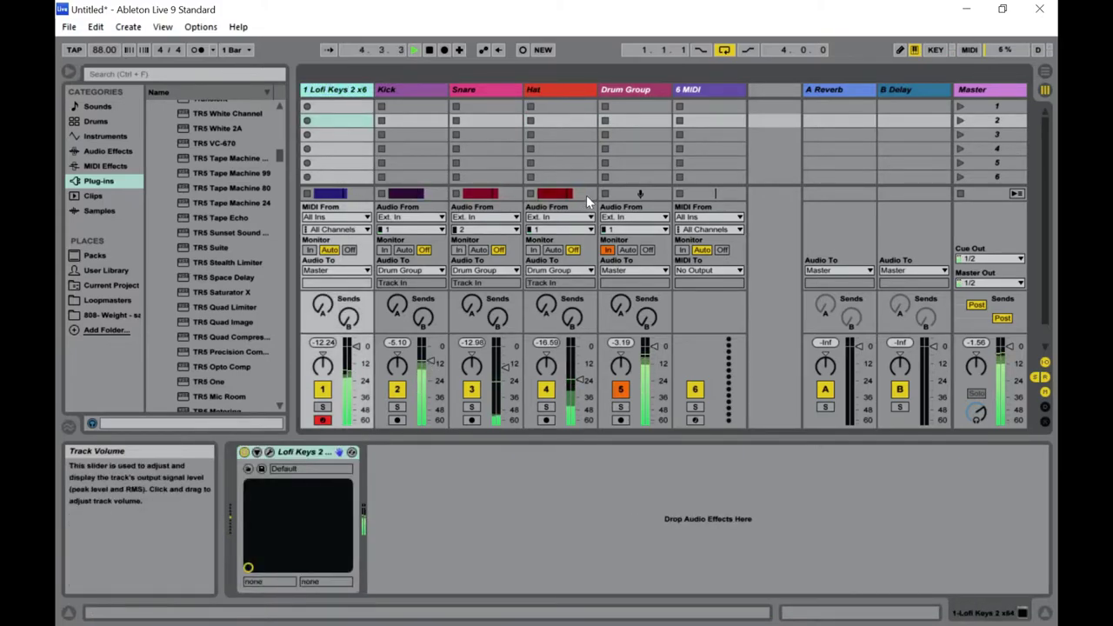
{"action": "left_click", "coordinate": [548, 87]}
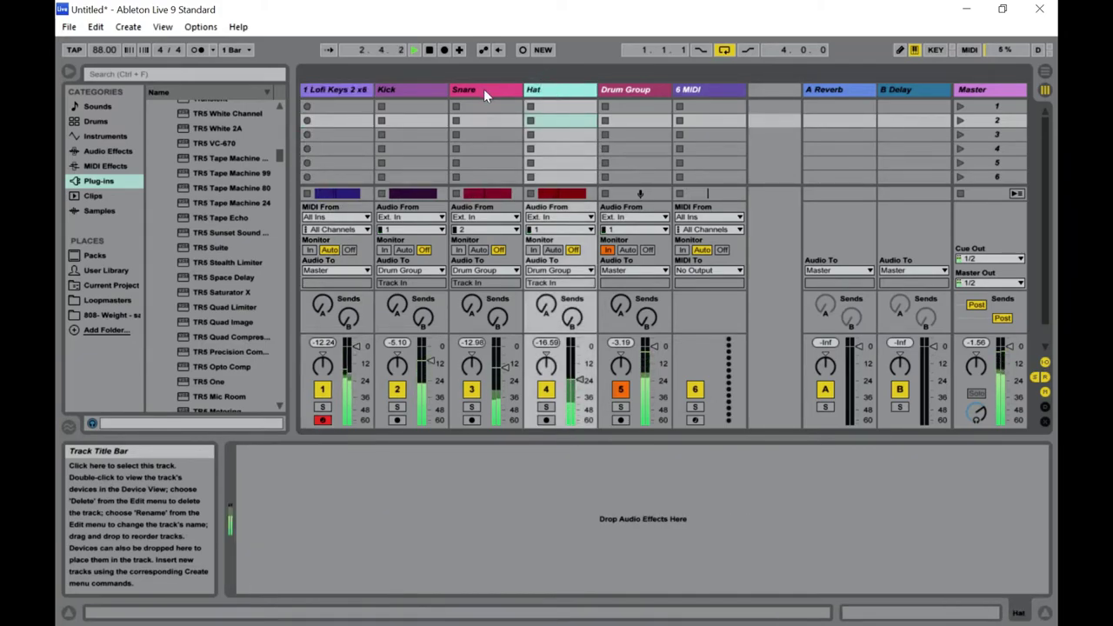
Lower the Hat track's volume to -25 dB and the Snare track's volume to -17 dB.
{"action": "left_click", "coordinate": [507, 369]}
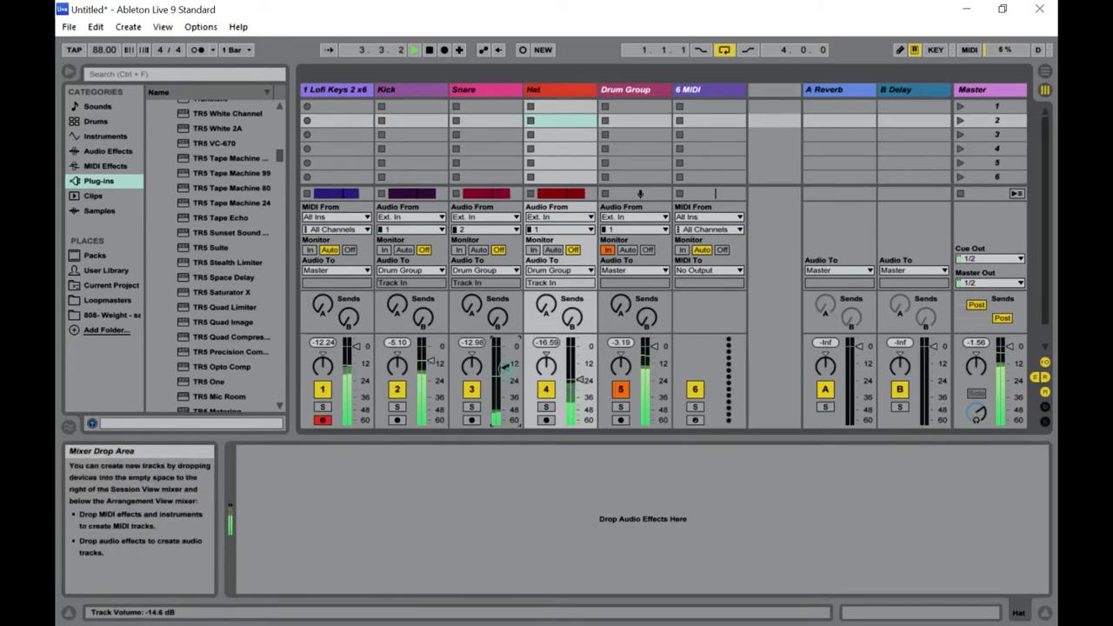
{"action": "left_click_drag", "start_coordinate": [580, 379], "coordinate": [580, 383]}
{"action": "left_click", "coordinate": [504, 368]}
{"action": "left_click_drag", "start_coordinate": [505, 370], "coordinate": [504, 371]}
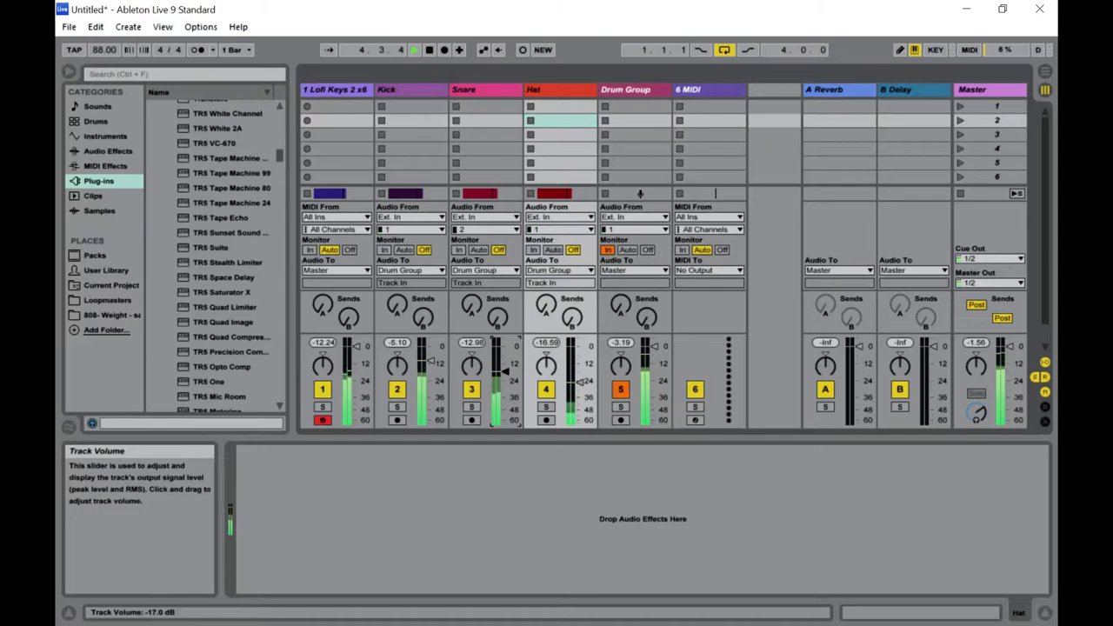
{"action": "left_click_drag", "start_coordinate": [505, 370], "coordinate": [507, 373]}
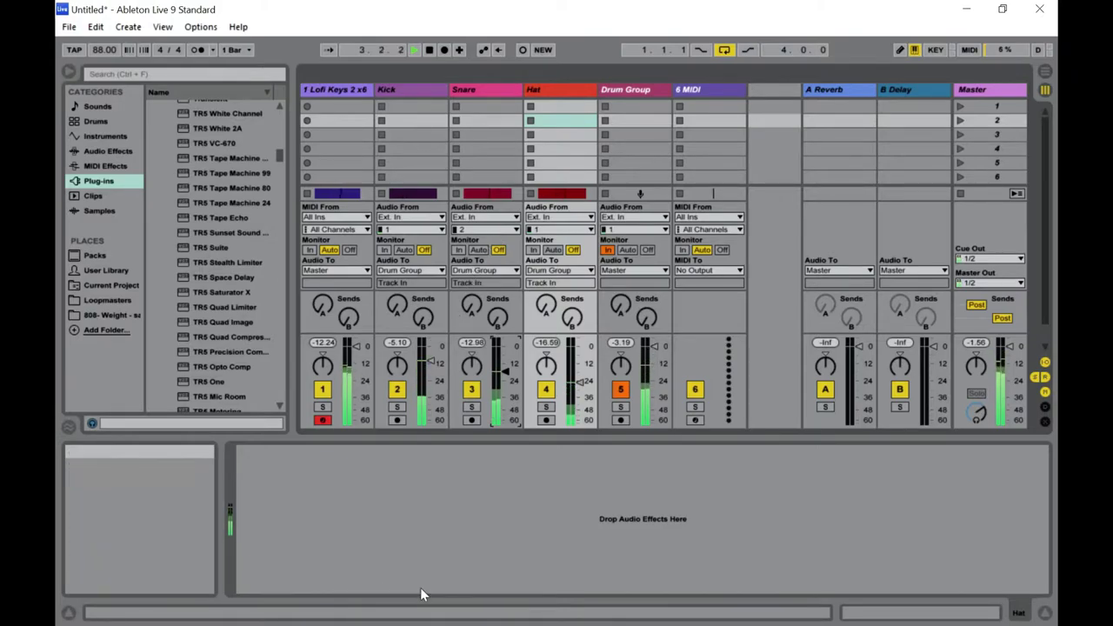
Switch to File Explorer, look through the Hats and Open Hats sample folders, and return to Ableton Live.
{"action": "key", "text": "super"}
{"action": "key", "text": "alt+Tab"}
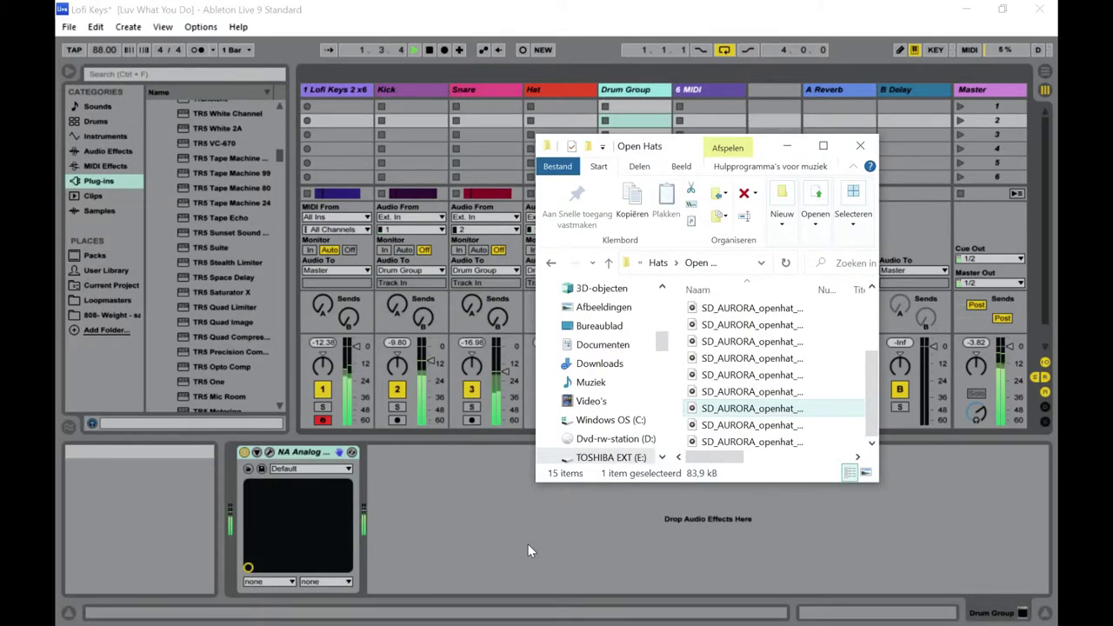
{"action": "left_click", "coordinate": [551, 264]}
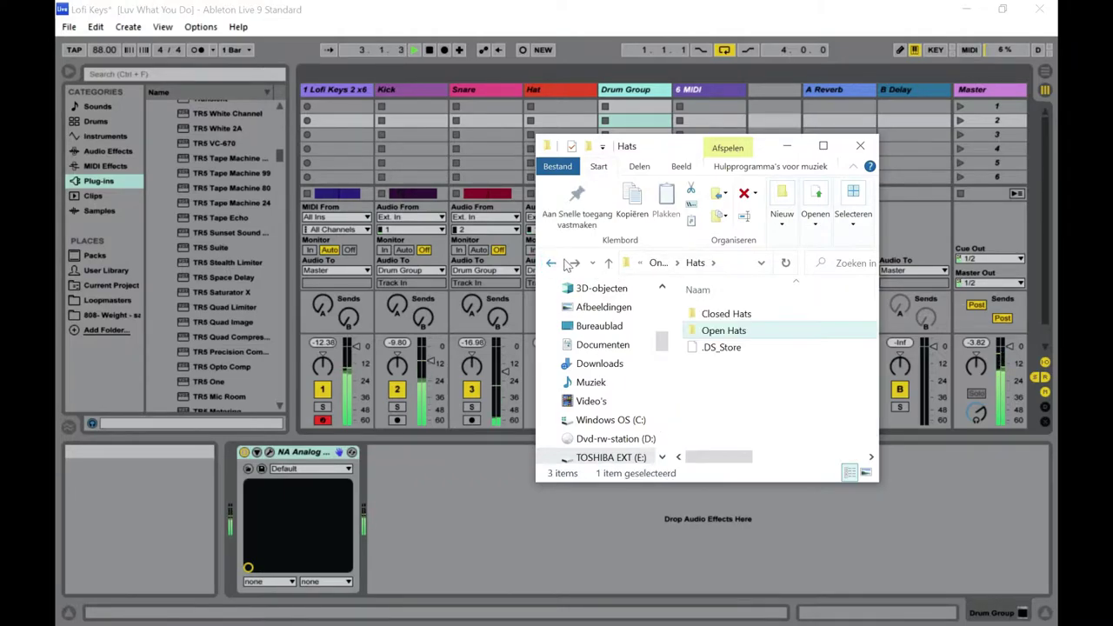
{"action": "left_click", "coordinate": [574, 262]}
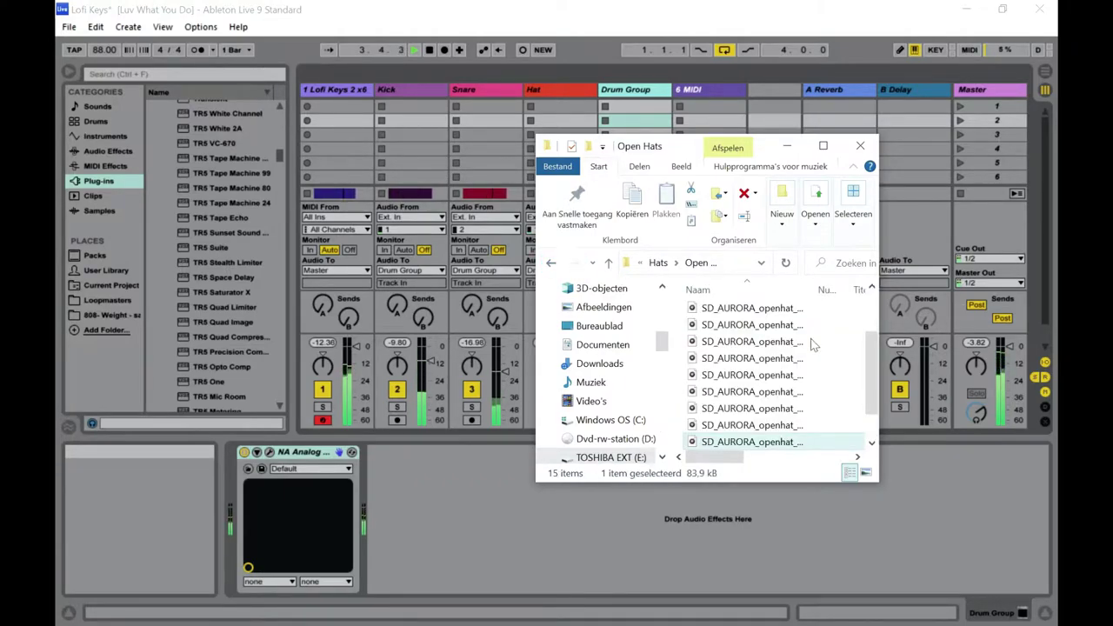
{"action": "left_click", "coordinate": [662, 77]}
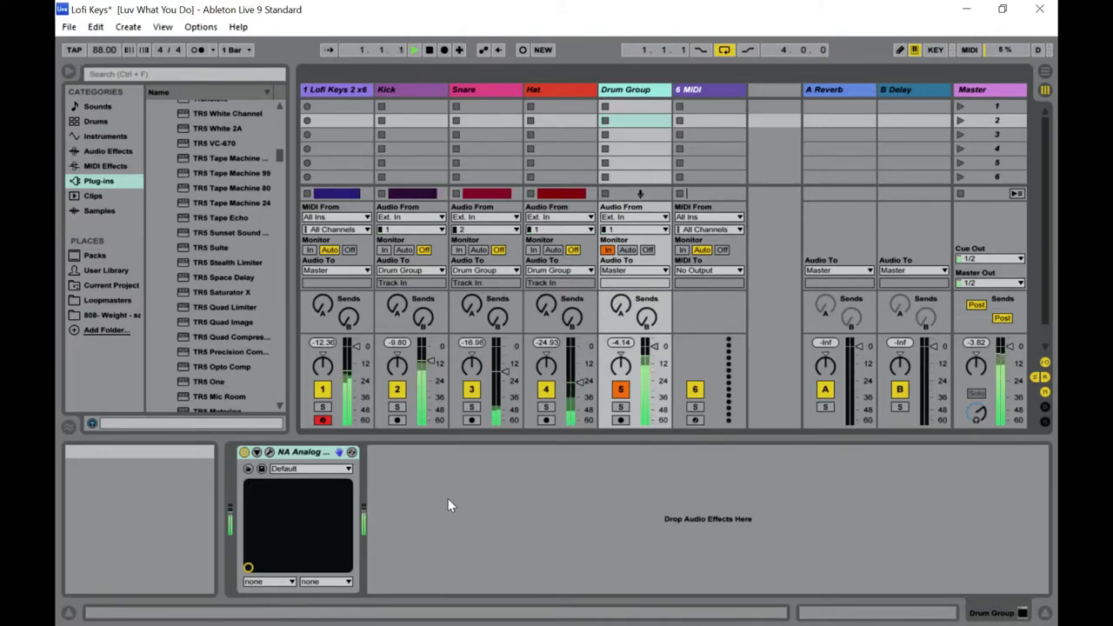
Show the Arrangement View and add an SD_AURORA open hat sample from File Explorer's Open Hats folder to the Drum Group track at 1.1.4.
{"action": "key", "text": "super"}
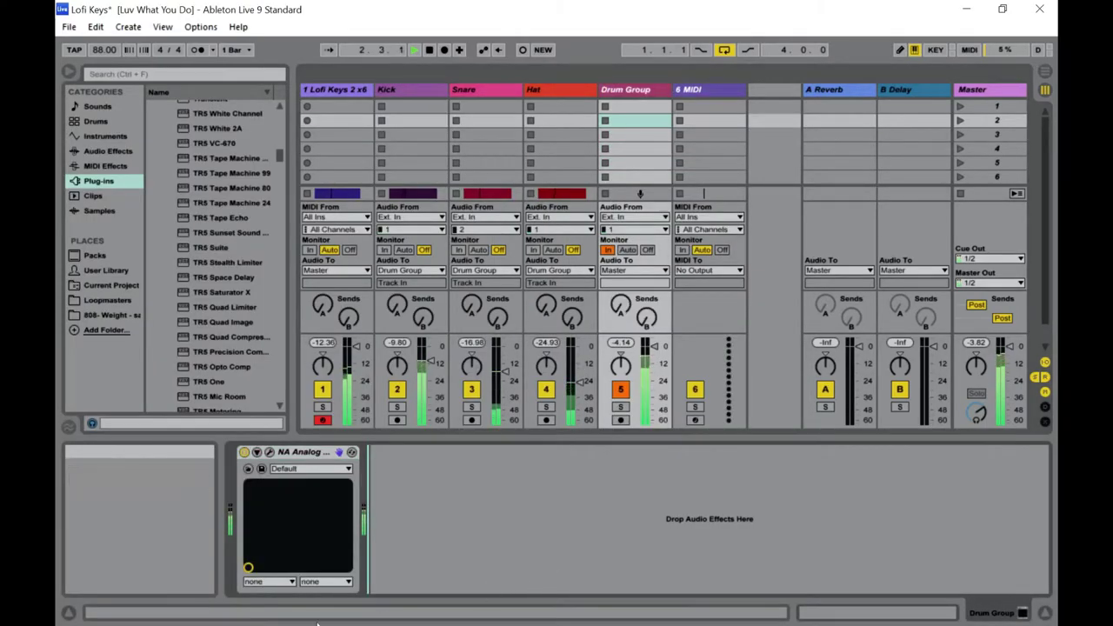
{"action": "key", "text": "super"}
{"action": "left_click", "coordinate": [280, 613]}
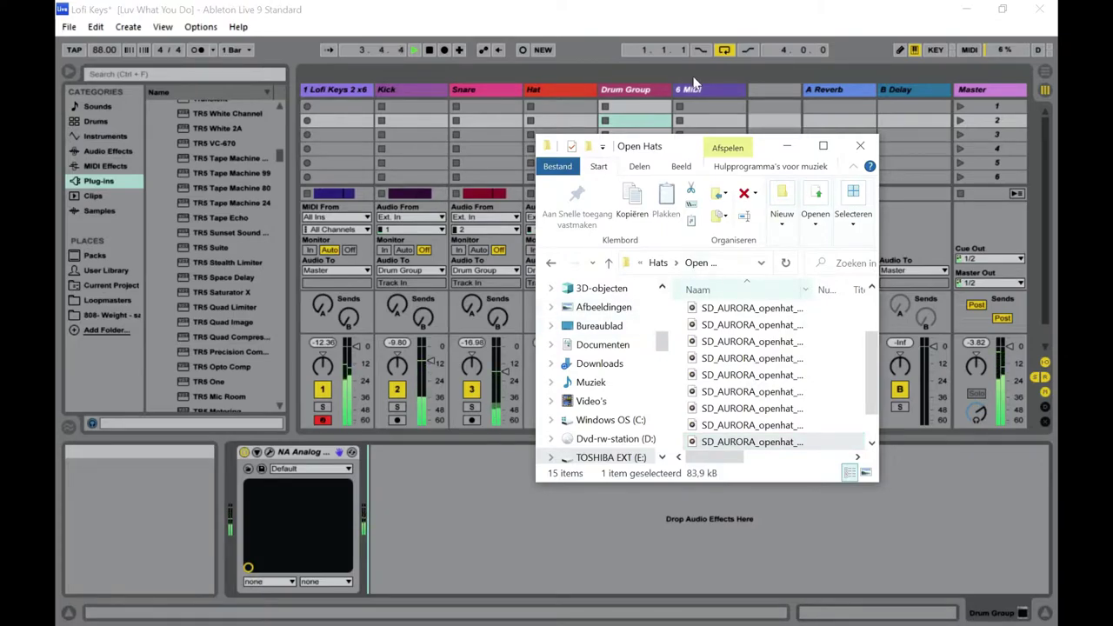
{"action": "left_click", "coordinate": [608, 50]}
{"action": "key", "text": "Tab"}
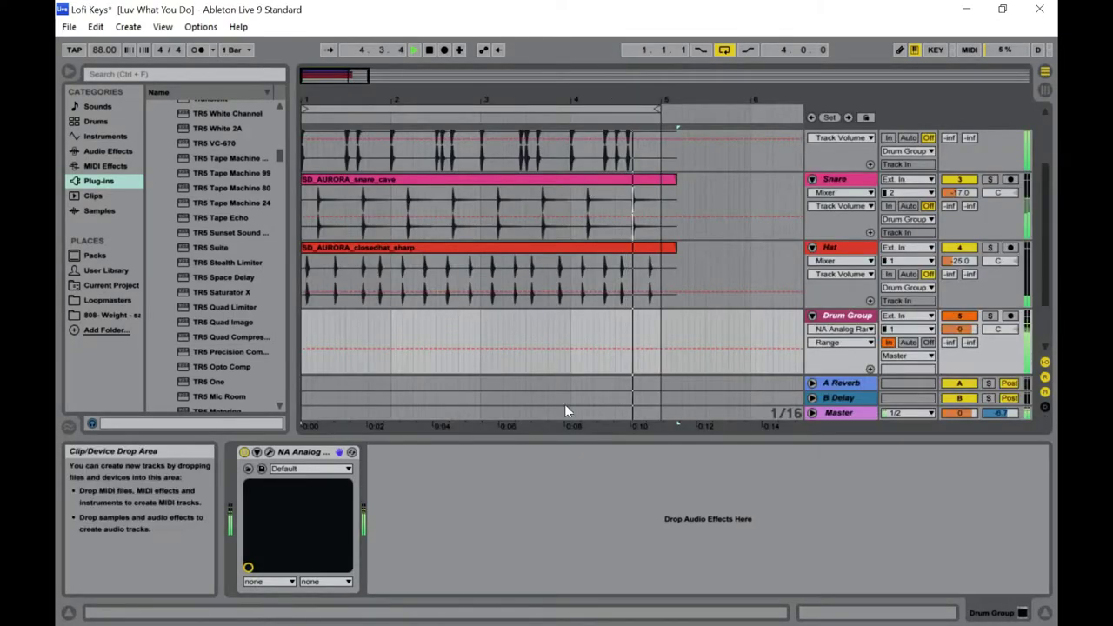
{"action": "key", "text": "super"}
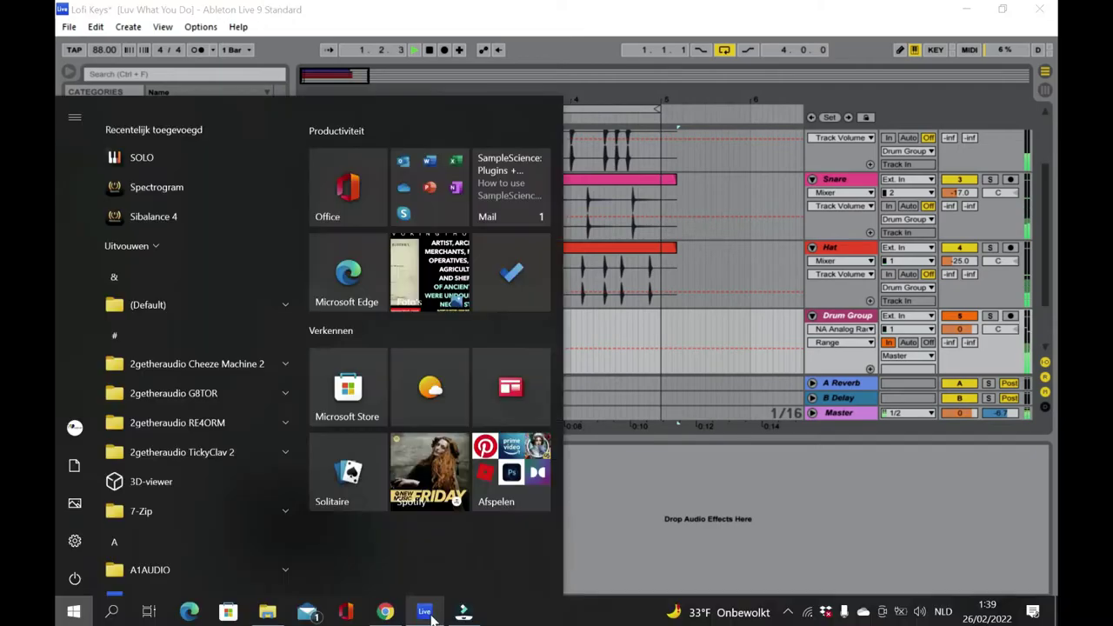
{"action": "left_click", "coordinate": [343, 612]}
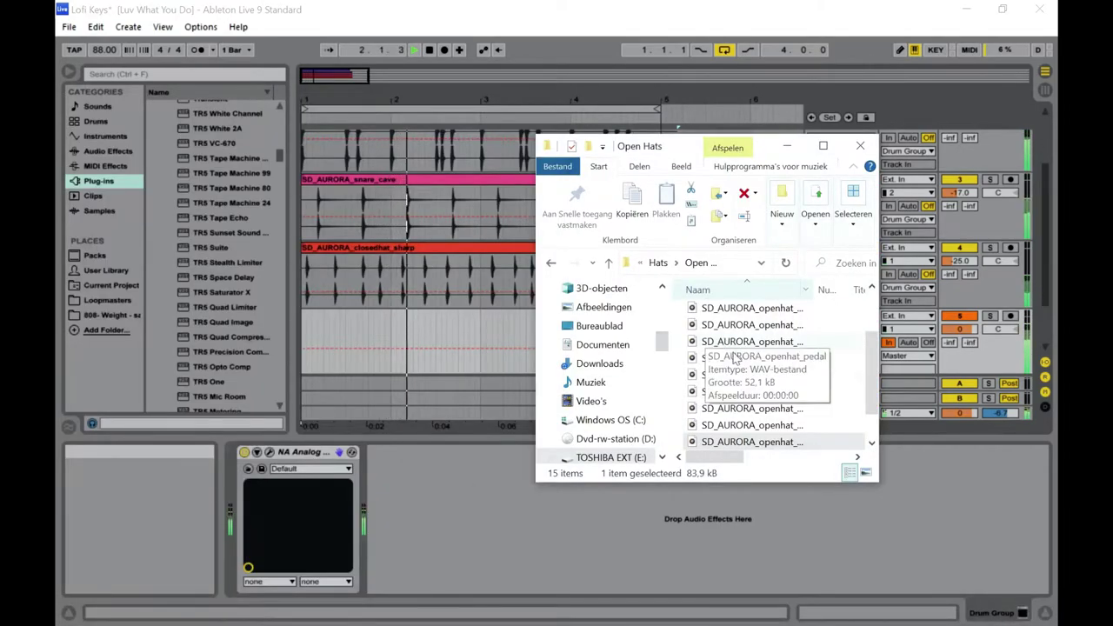
{"action": "left_click_drag", "start_coordinate": [747, 441], "coordinate": [322, 261]}
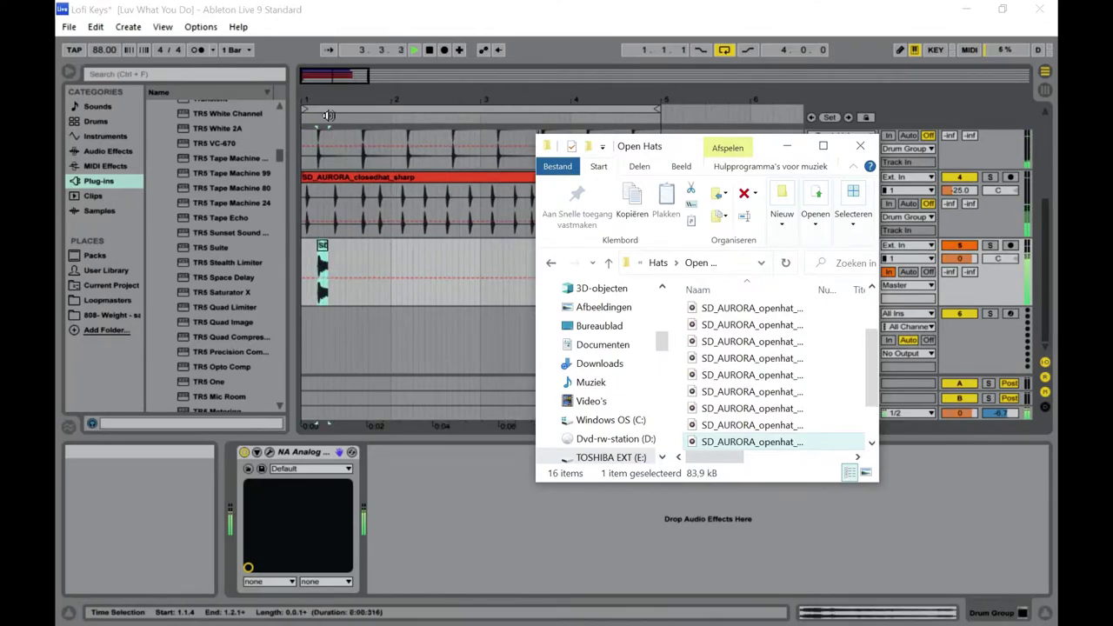
Move the open hat clip on the Drum Group track so it starts at 1.2.4.
{"action": "left_click_drag", "start_coordinate": [322, 100], "coordinate": [402, 153]}
{"action": "key", "text": "minus"}
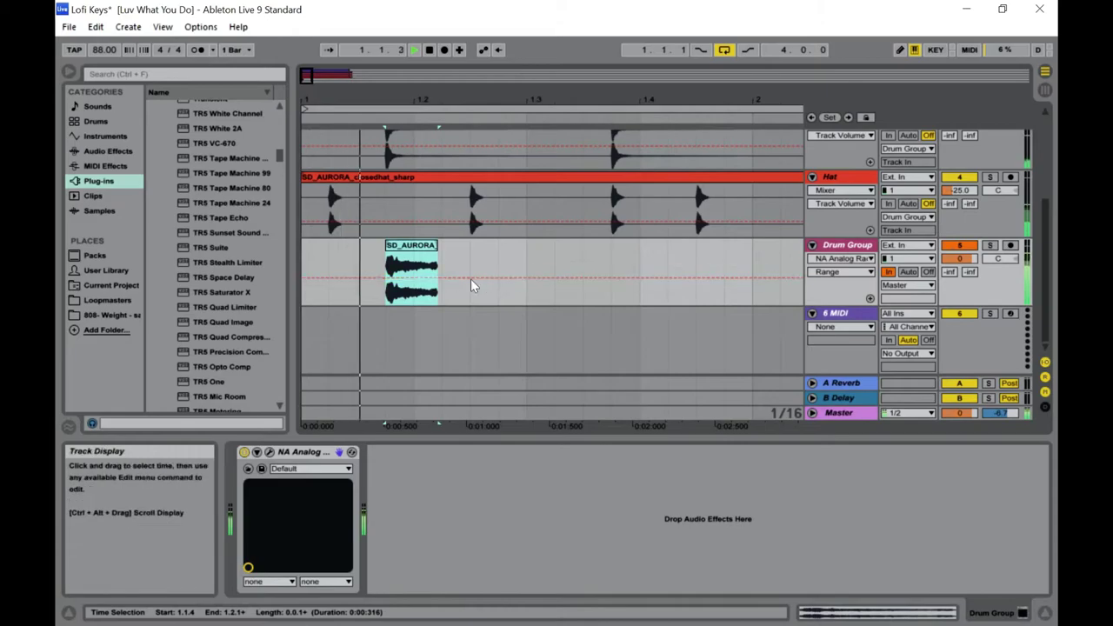
{"action": "left_click_drag", "start_coordinate": [432, 268], "coordinate": [544, 277]}
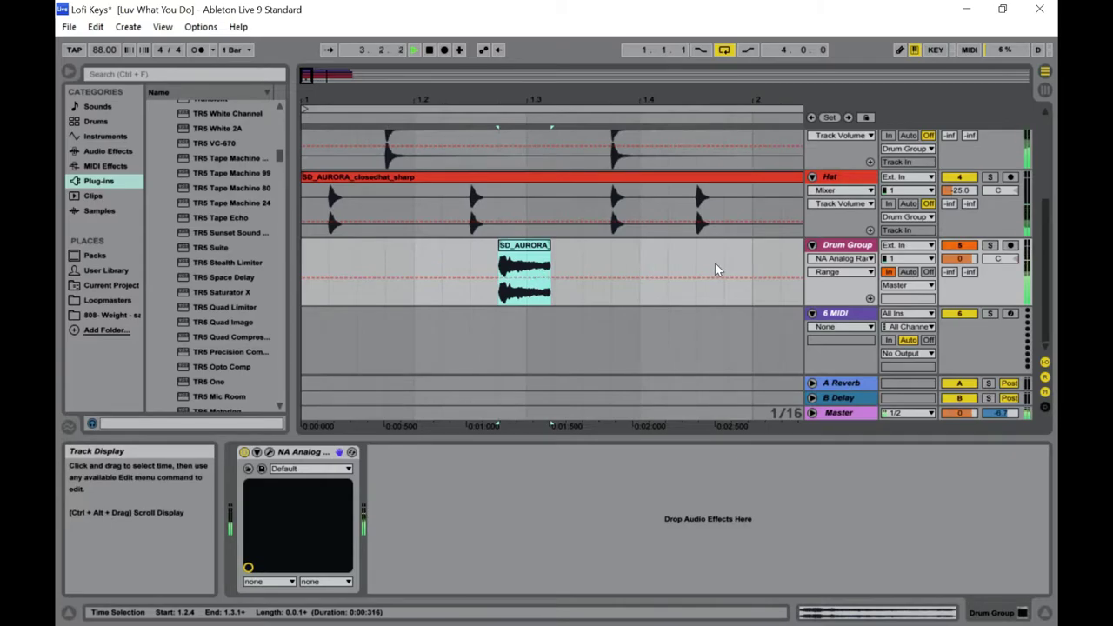
Duplicate the open hat clip on the Drum Group track and move the copy to start at 2.2.3.
{"action": "left_click_drag", "start_coordinate": [306, 76], "coordinate": [332, 76]}
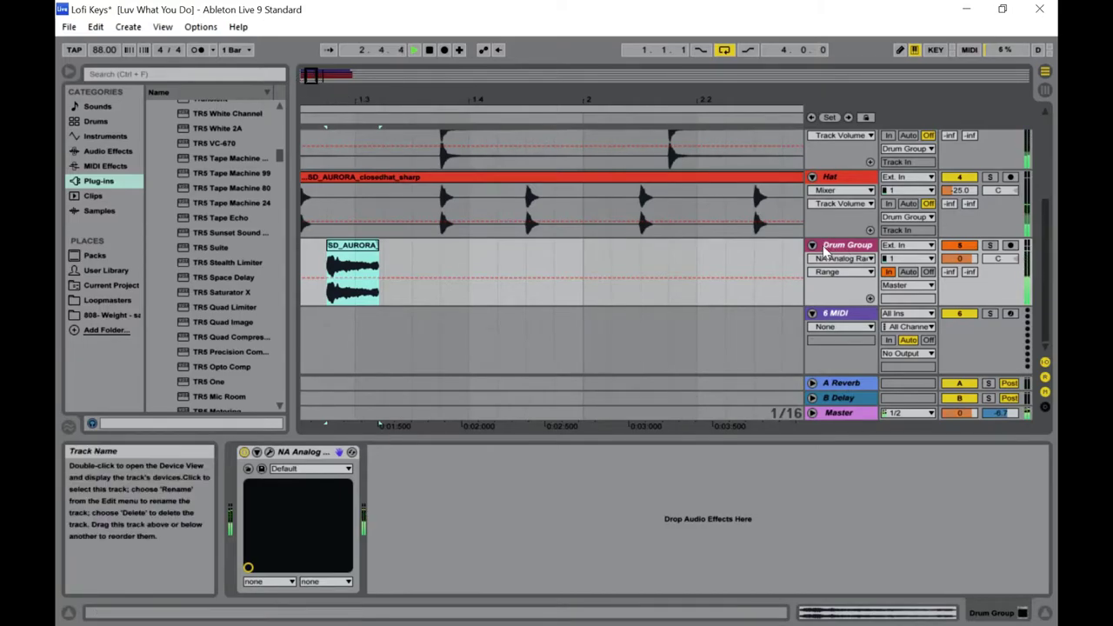
{"action": "left_click", "coordinate": [414, 275]}
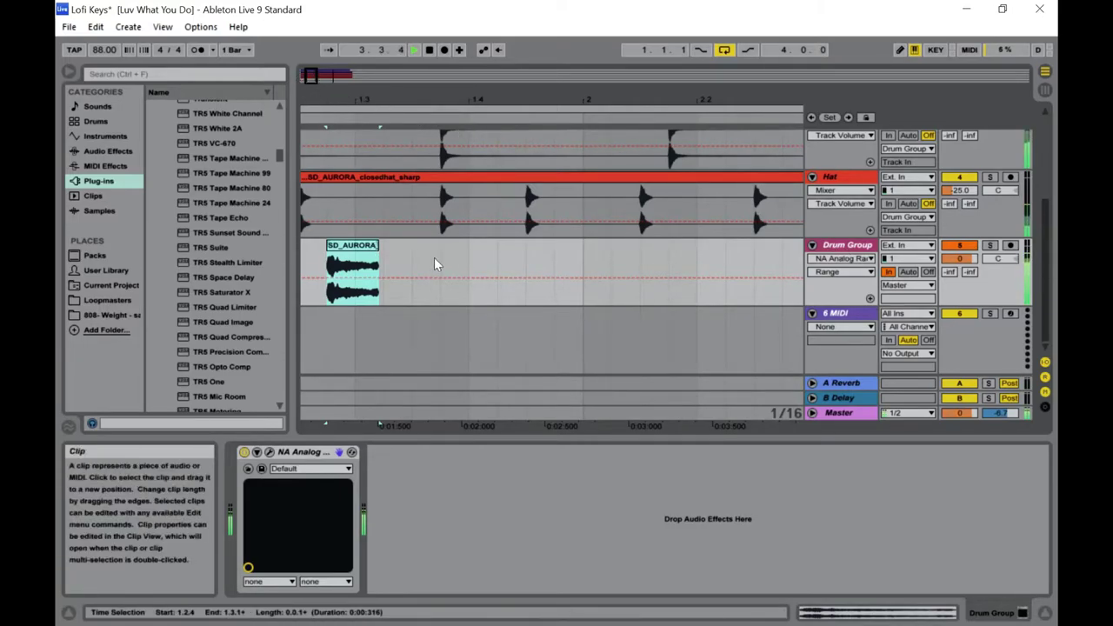
{"action": "key", "text": "ctrl+d"}
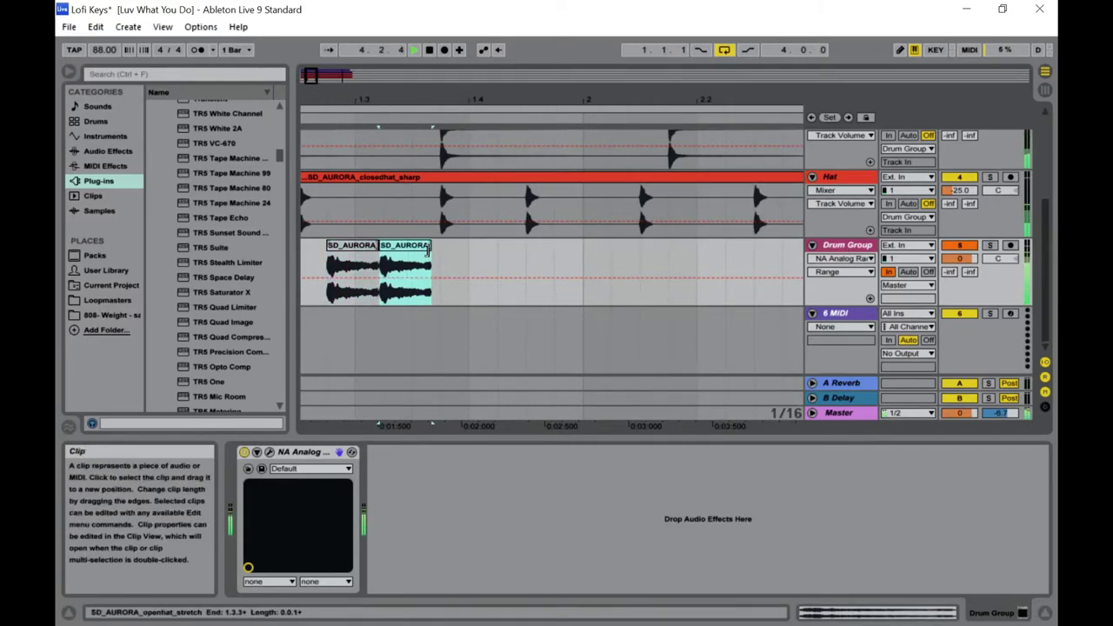
{"action": "left_click_drag", "start_coordinate": [314, 75], "coordinate": [328, 41]}
{"action": "left_click", "coordinate": [359, 249]}
{"action": "left_click_drag", "start_coordinate": [359, 249], "coordinate": [537, 251]}
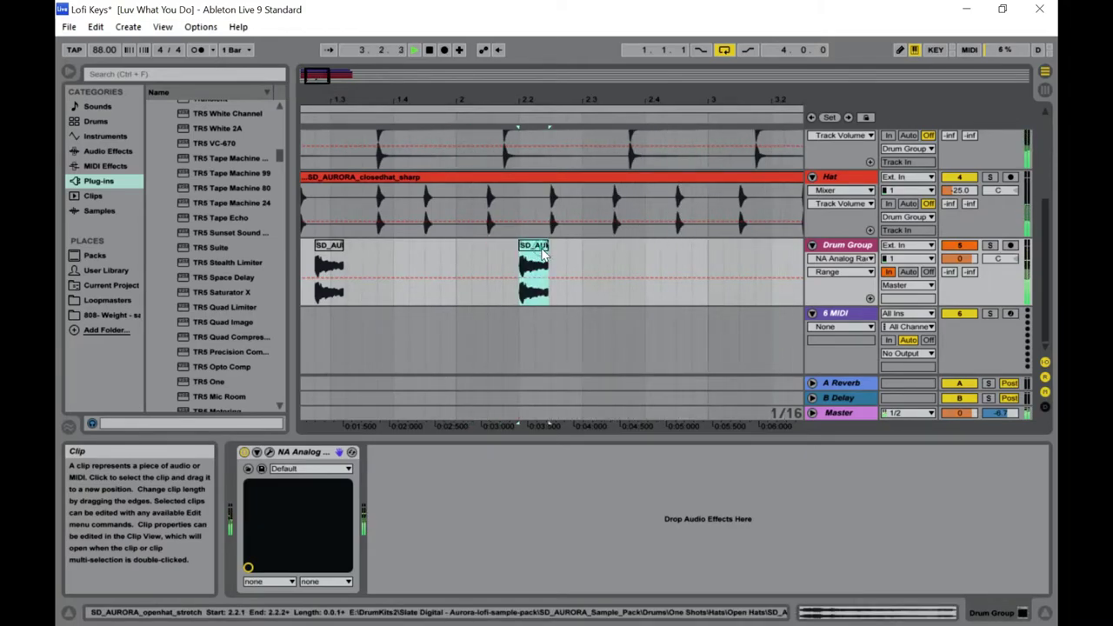
{"action": "left_click_drag", "start_coordinate": [548, 258], "coordinate": [568, 248]}
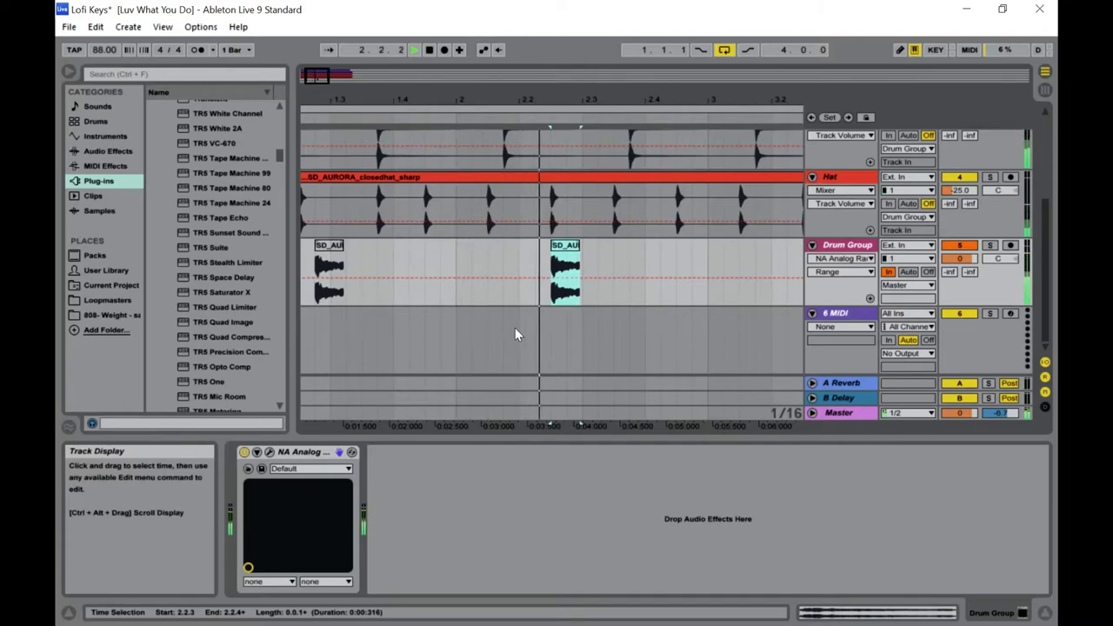
{"action": "right_click", "coordinate": [567, 247]}
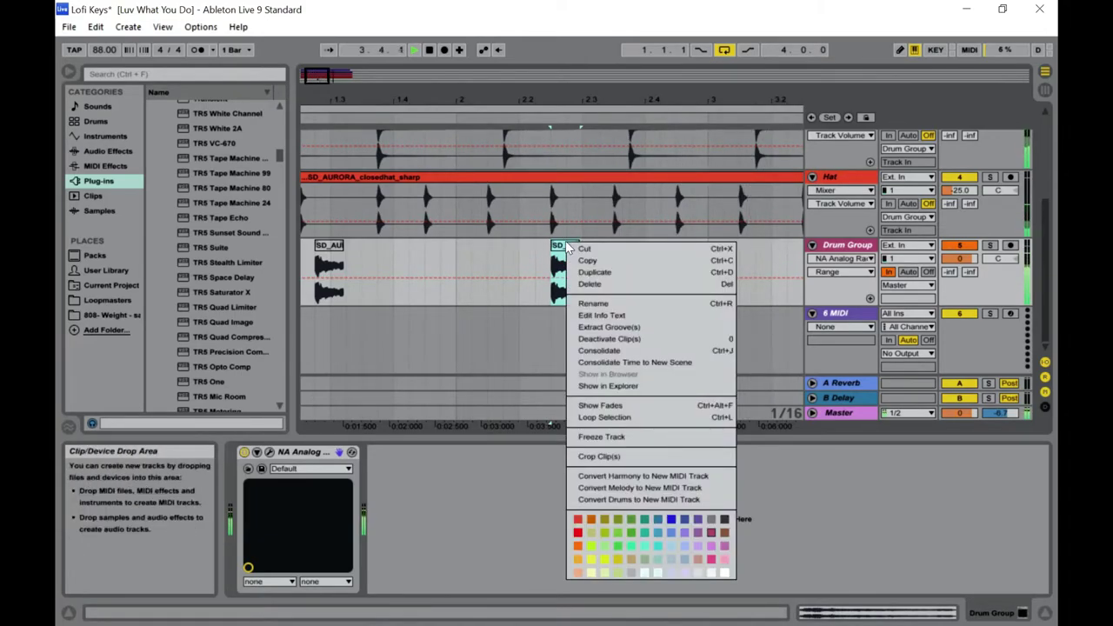
{"action": "left_click", "coordinate": [453, 266]}
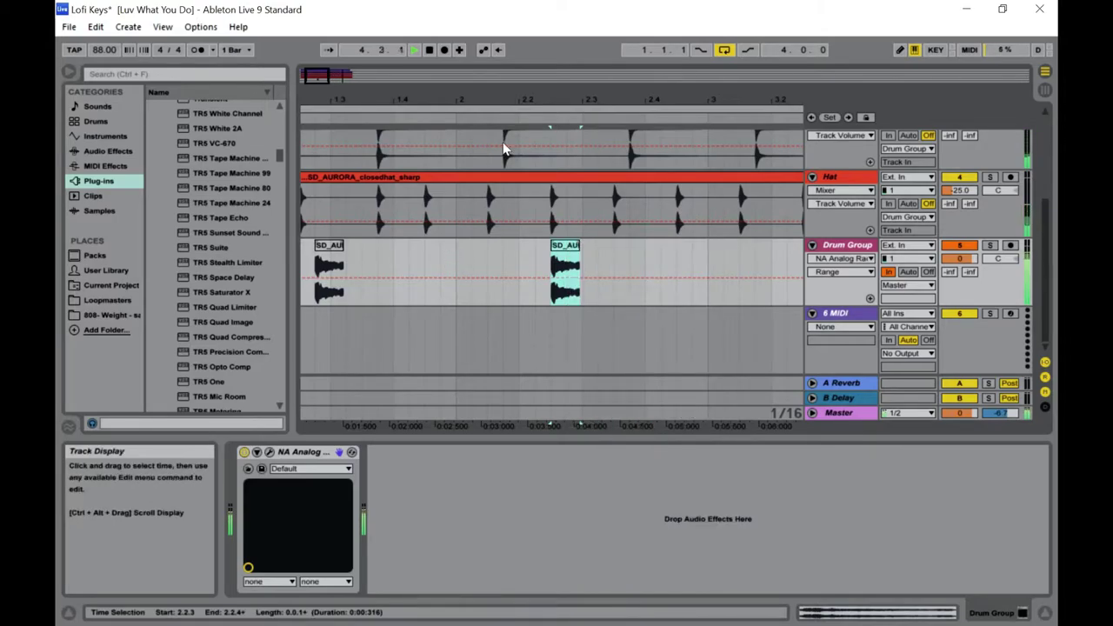
Undo the duplication and moves of the open hat copy, keeping only the original clip at 1.2.4.
{"action": "key", "text": "ctrl+z"}
{"action": "key", "text": "ctrl+z"}
{"action": "key", "text": "ctrl+z"}
{"action": "key", "text": "ctrl+z"}
{"action": "key", "text": "ctrl+z"}
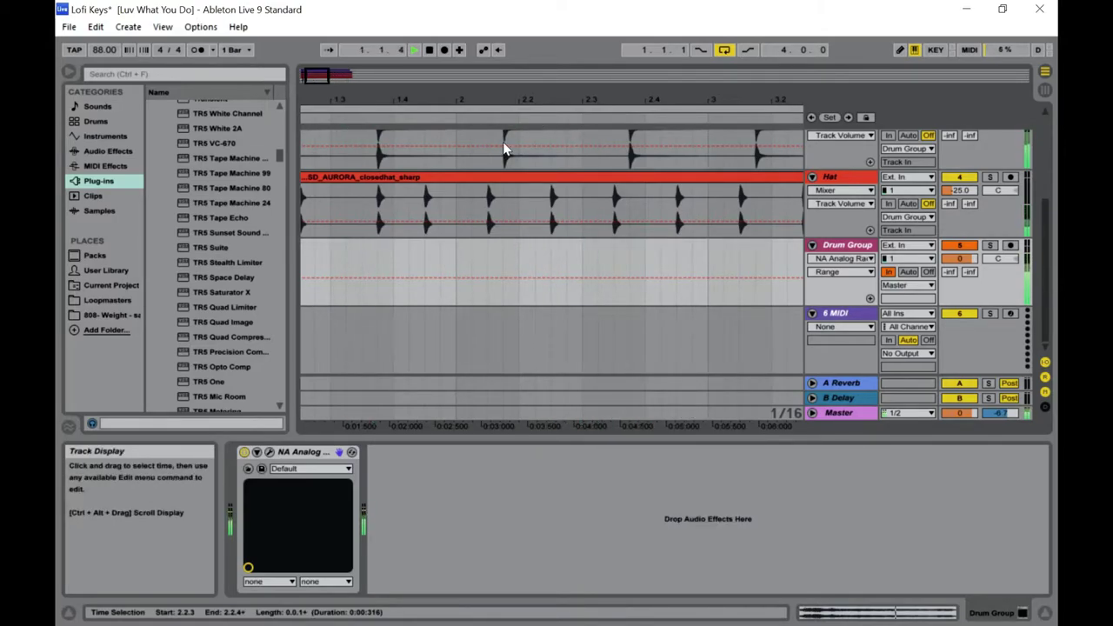
{"action": "key", "text": "ctrl+y"}
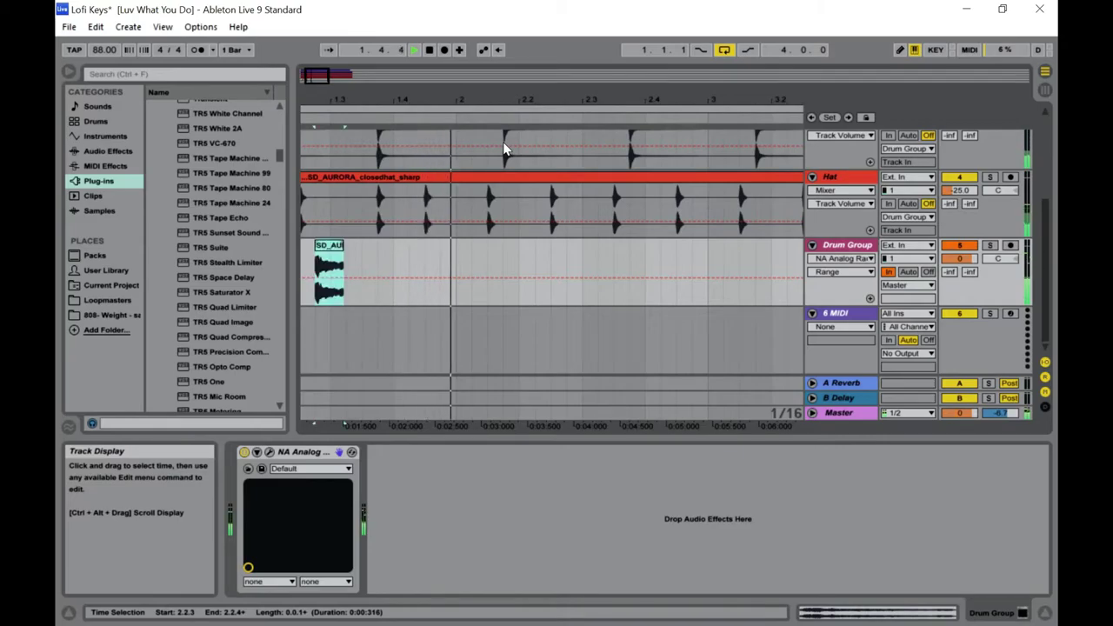
Solo the Drum Group track and play the arrangement to check the open hat's sound.
{"action": "key", "text": "space"}
{"action": "key", "text": "space"}
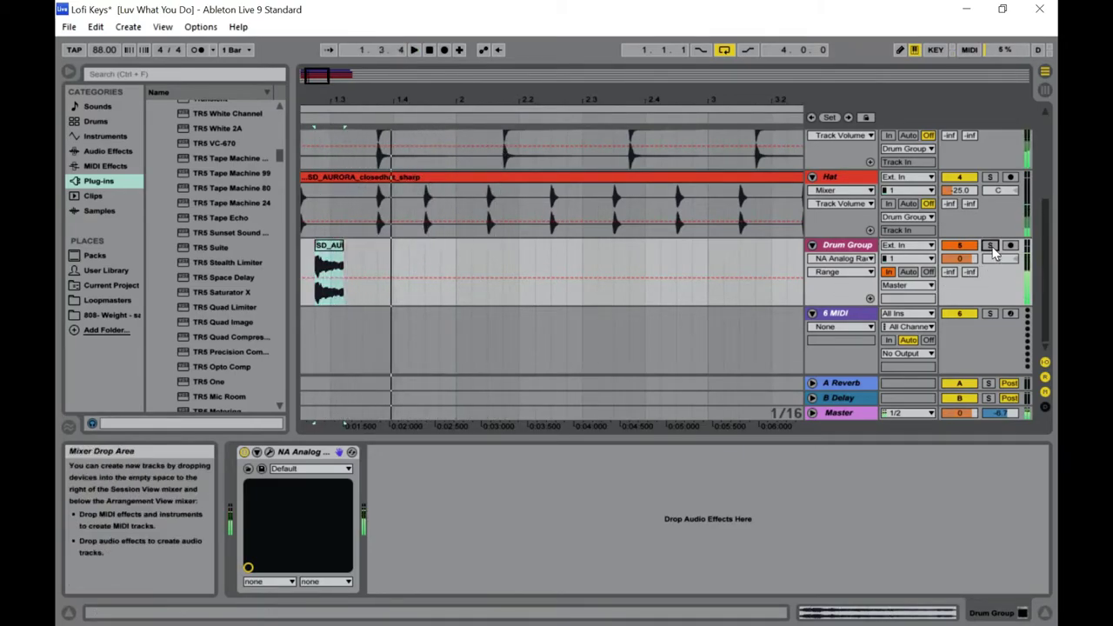
{"action": "key", "text": "space"}
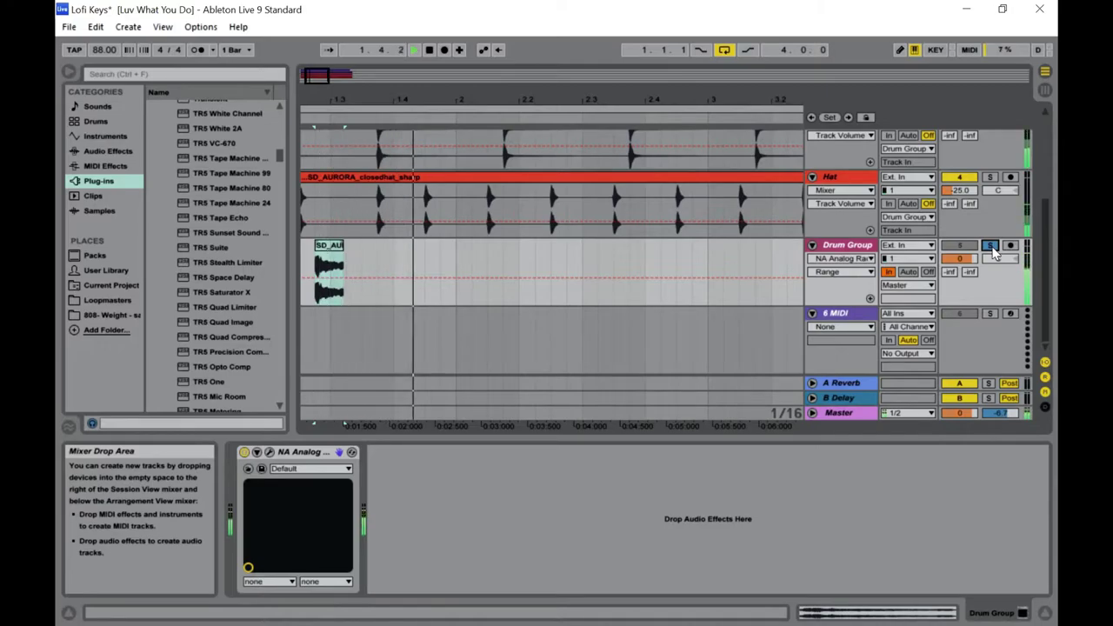
{"action": "key", "text": "space"}
Delete the open hat clip from the Drum Group track.
{"action": "left_click", "coordinate": [323, 248]}
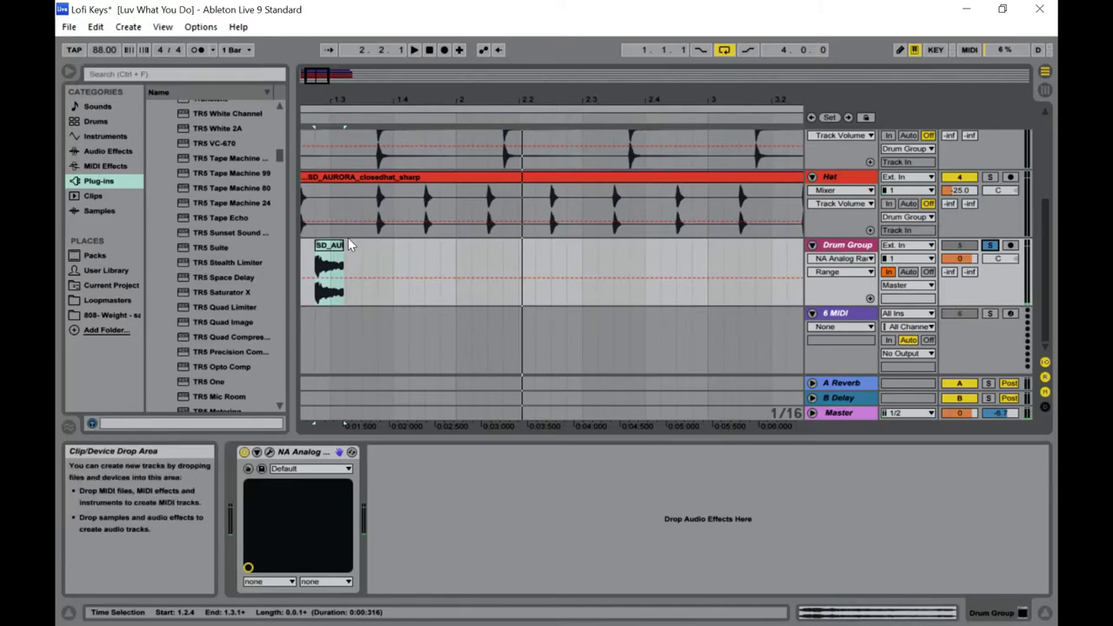
{"action": "scroll", "coordinate": [389, 205], "scroll_direction": "up", "scroll_amount": 6}
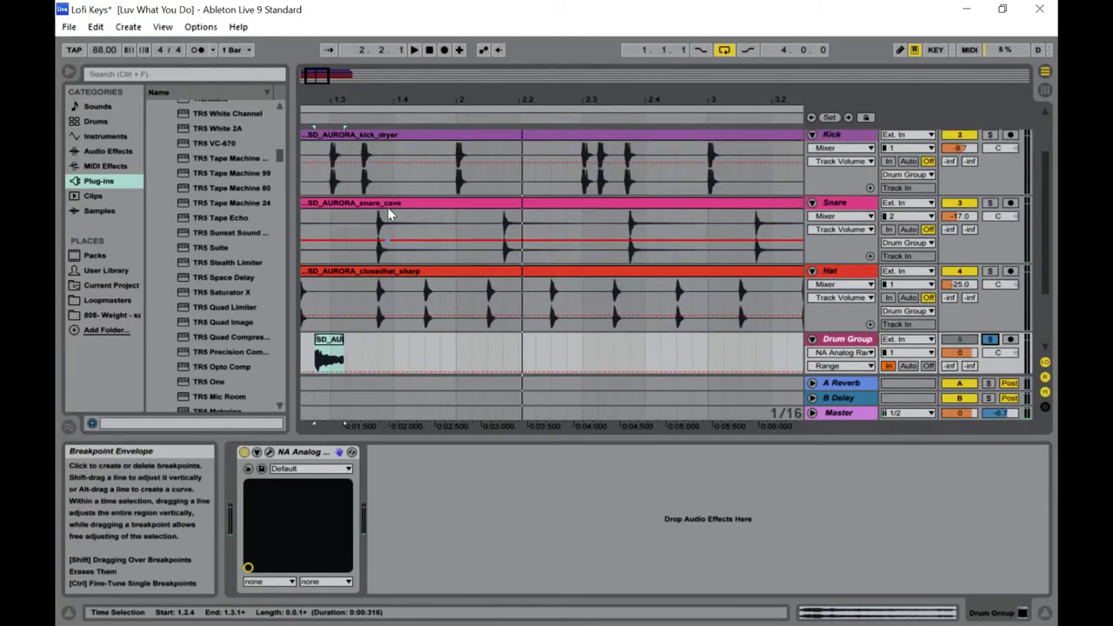
{"action": "key", "text": "Tab"}
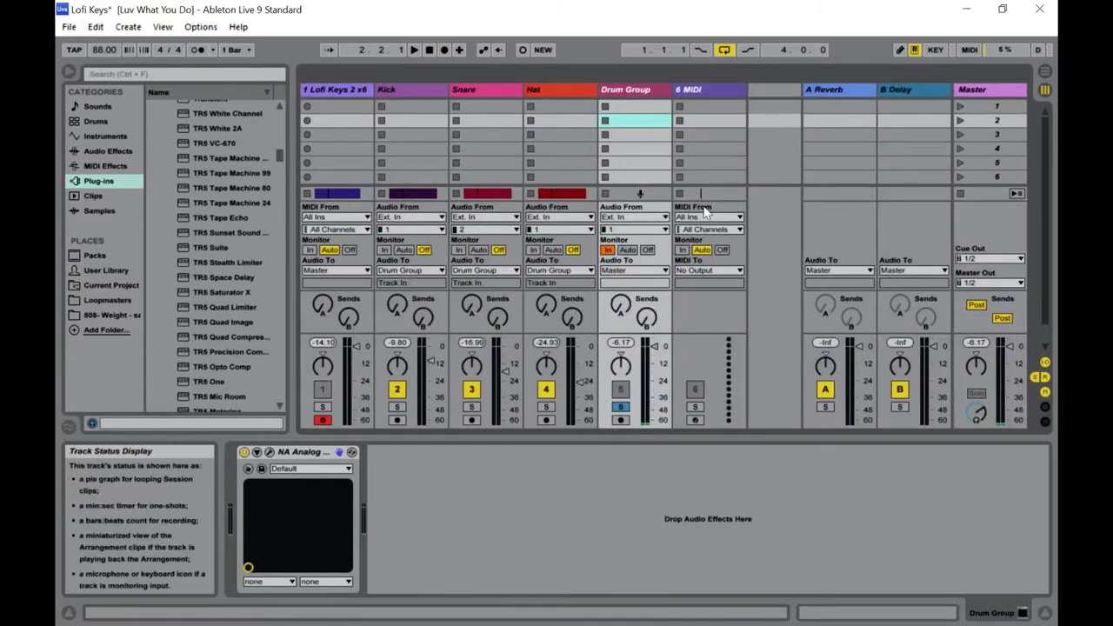
{"action": "key", "text": "Tab"}
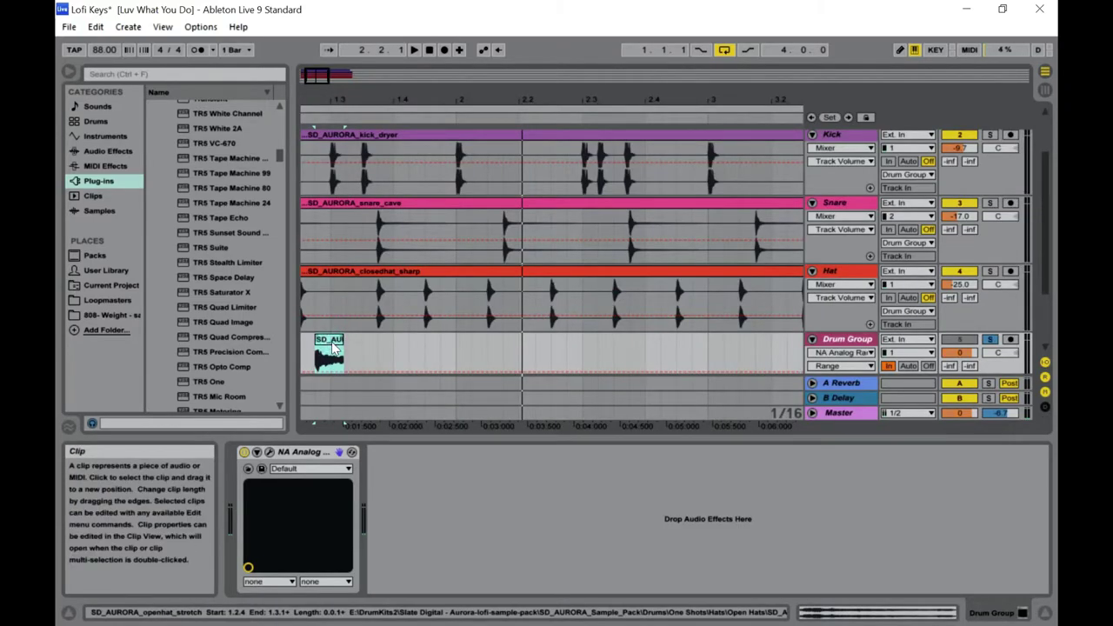
{"action": "key", "text": "Delete"}
Insert a new audio track after the Hat track in the Session View and rename it Open.
{"action": "key", "text": "Tab"}
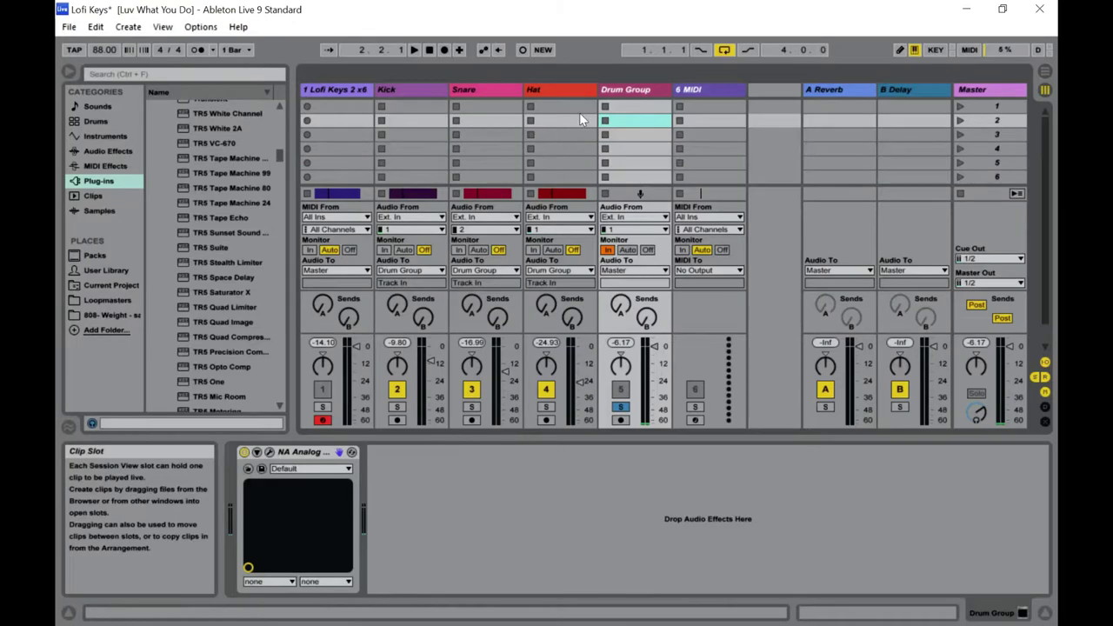
{"action": "left_click", "coordinate": [554, 84]}
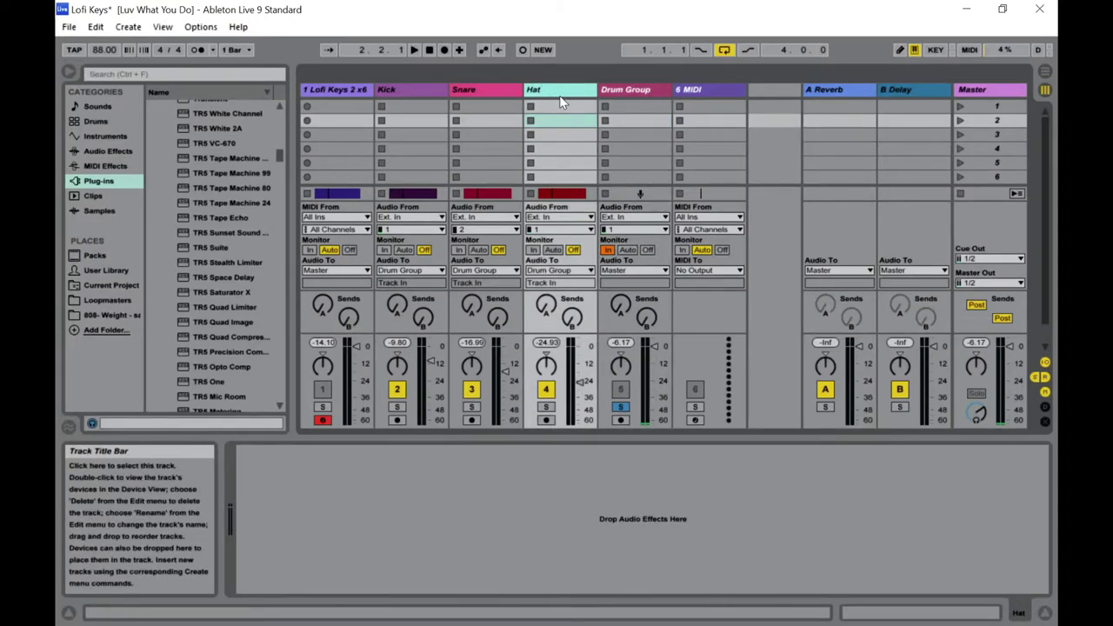
{"action": "key", "text": "ctrl+t"}
{"action": "right_click", "coordinate": [626, 77]}
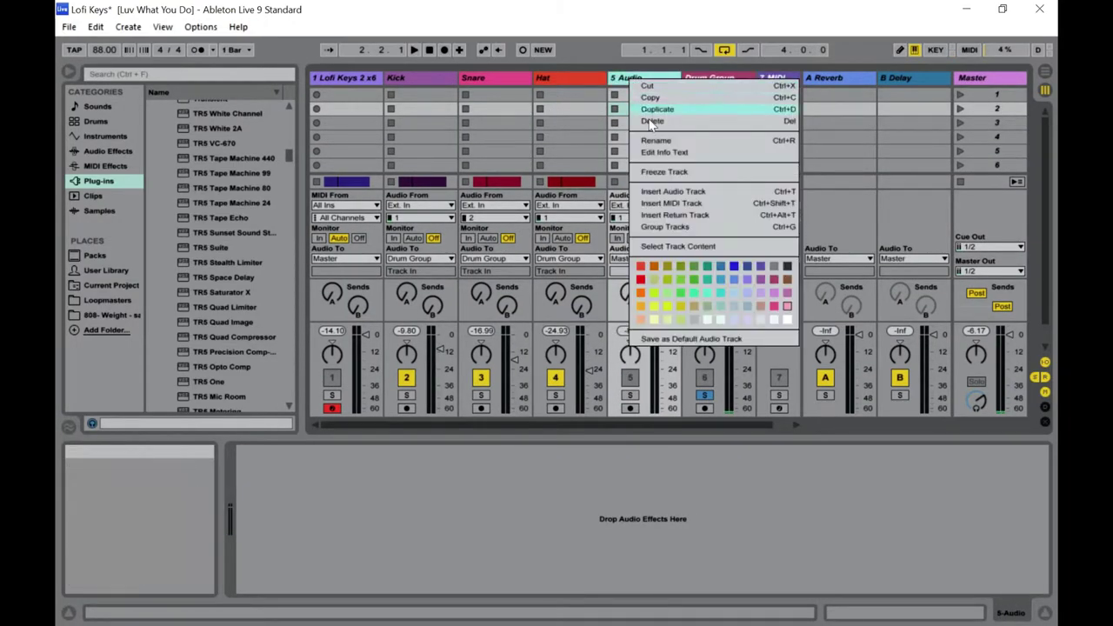
{"action": "left_click", "coordinate": [652, 140]}
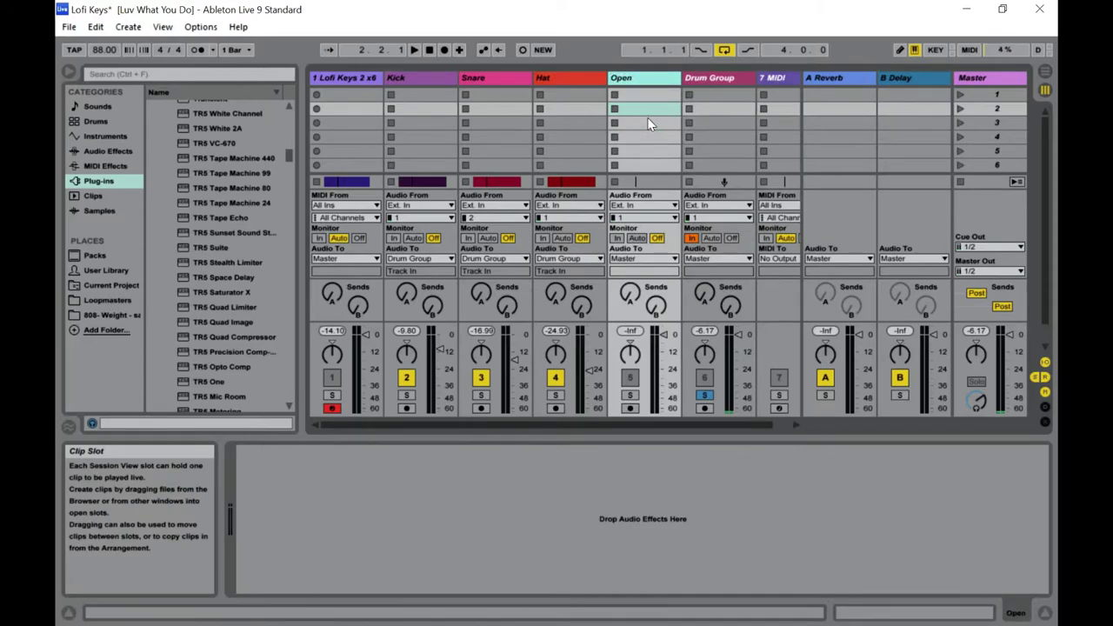
Turn off solo on the Drum Group track and lower the Open track's volume to -25 dB.
{"action": "left_click", "coordinate": [705, 396]}
{"action": "left_click_drag", "start_coordinate": [663, 335], "coordinate": [663, 366]}
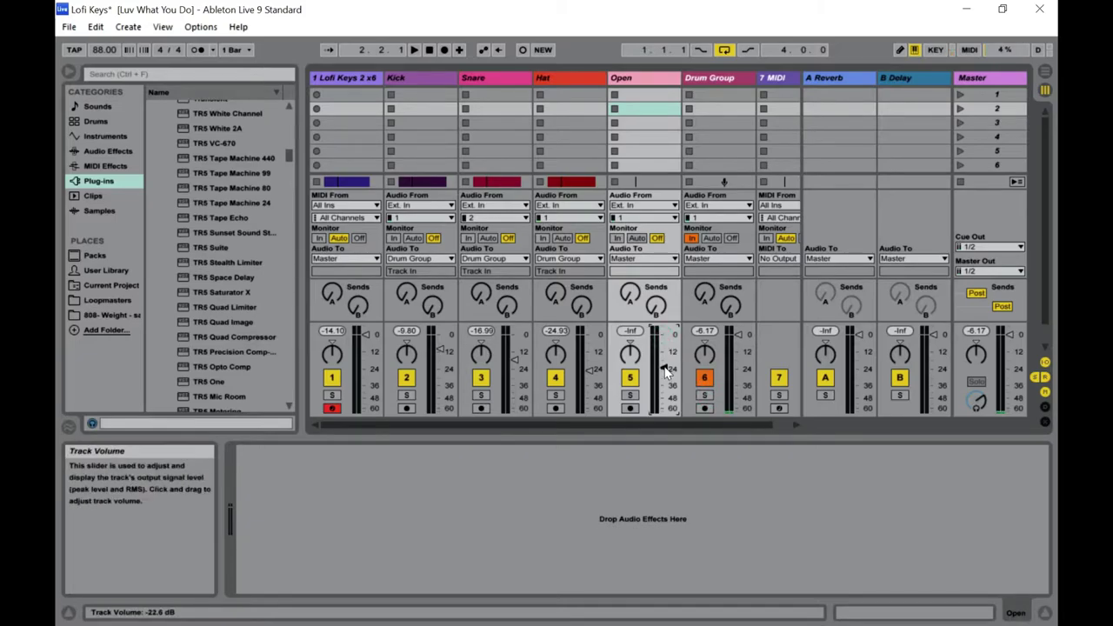
Add the selected SD_AURORA open hat sample from File Explorer's Open Hats folder to the Open track at 1.2.4 in the Arrangement View.
{"action": "key", "text": "Tab"}
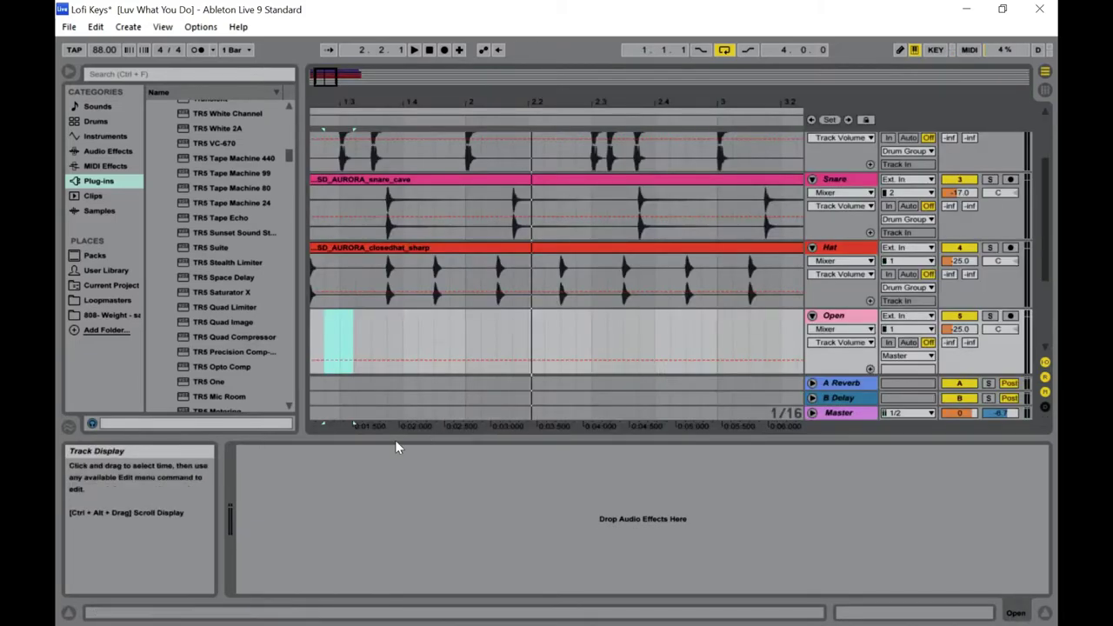
{"action": "key", "text": "super"}
{"action": "left_click", "coordinate": [264, 614]}
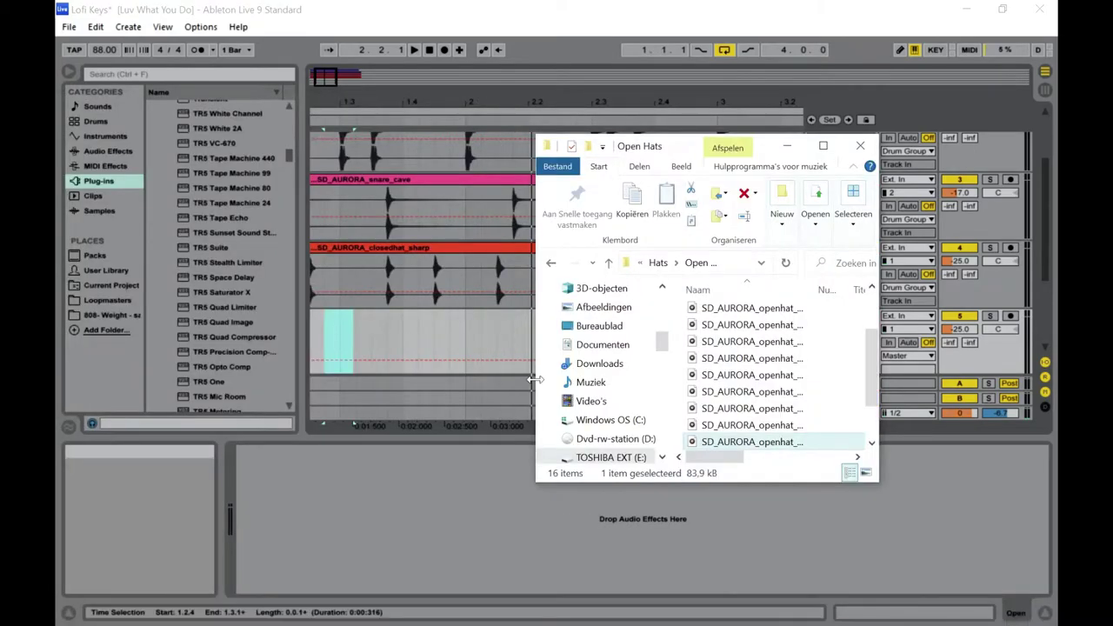
{"action": "left_click_drag", "start_coordinate": [697, 448], "coordinate": [333, 323]}
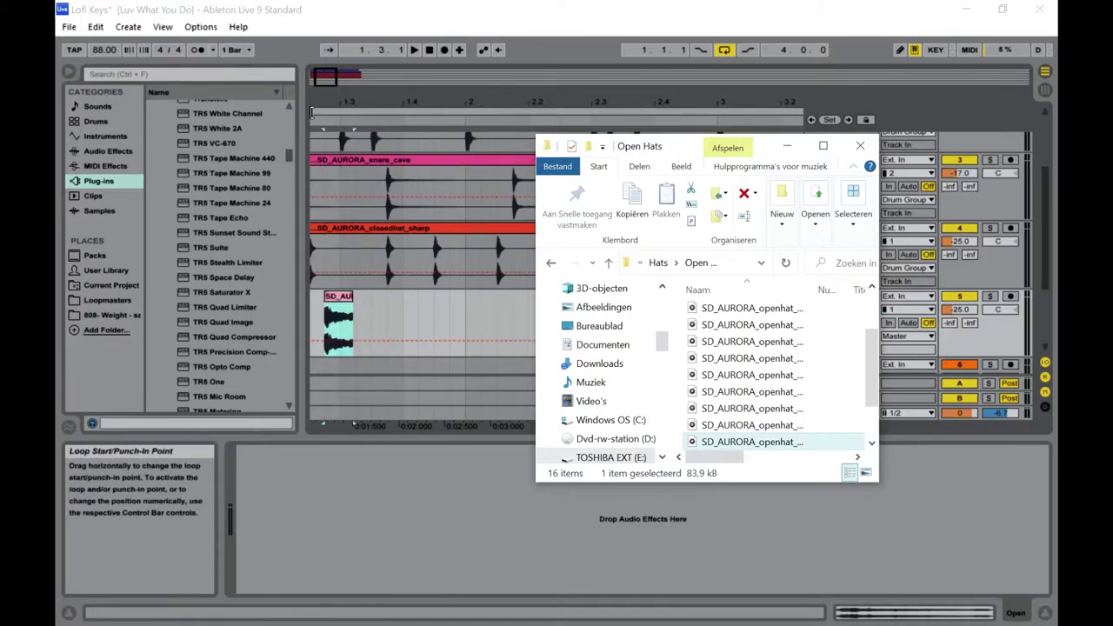
Select one bar from 1.2.4 to 2.2.4 on the Open track and duplicate it three times.
{"action": "left_click", "coordinate": [367, 104]}
{"action": "left_click_drag", "start_coordinate": [328, 81], "coordinate": [324, 79]}
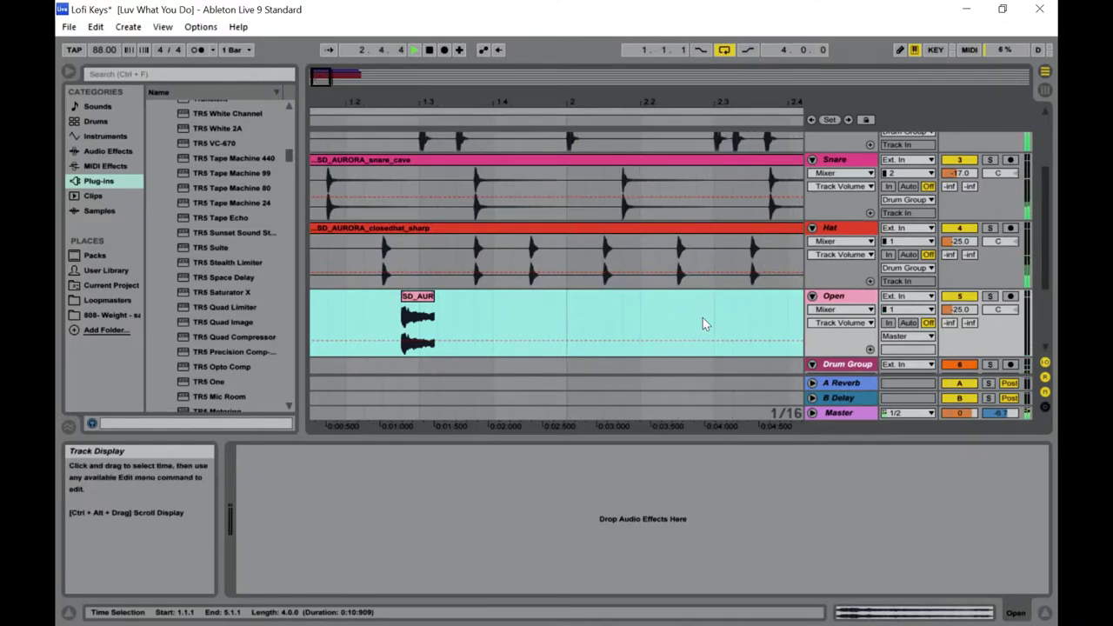
{"action": "left_click_drag", "start_coordinate": [699, 318], "coordinate": [521, 339]}
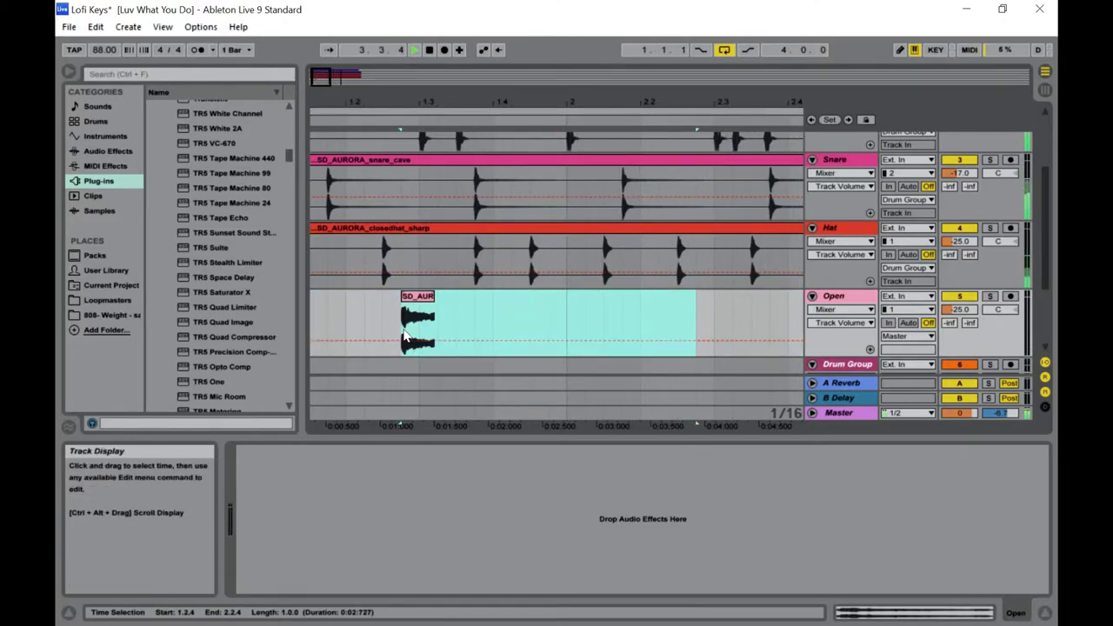
{"action": "key", "text": "ctrl+d"}
{"action": "key", "text": "ctrl+d"}
{"action": "key", "text": "ctrl+d"}
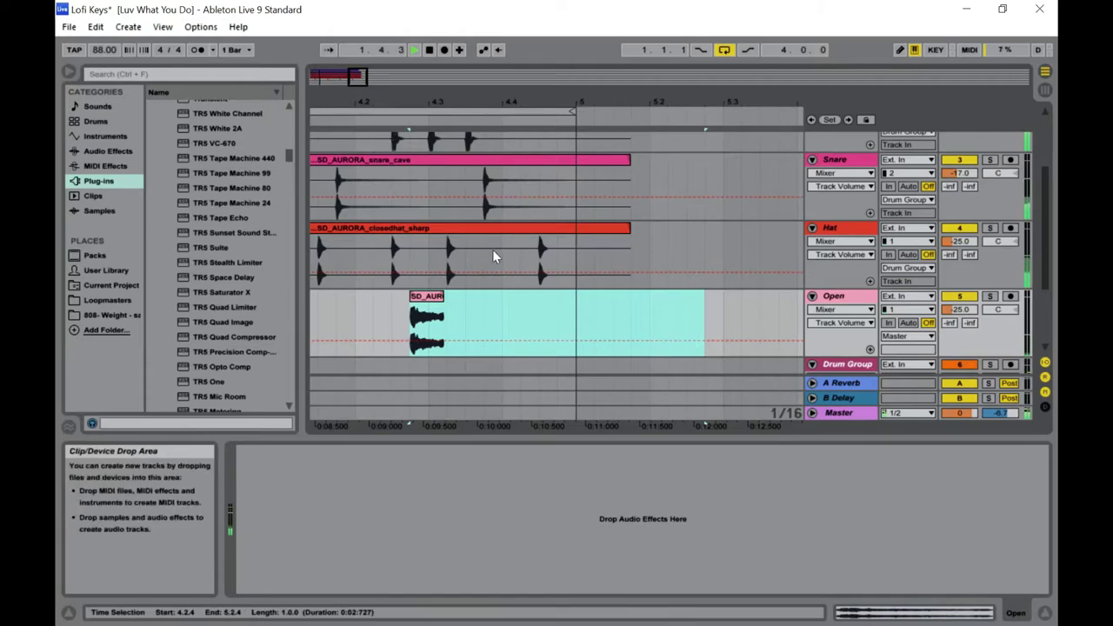
Adjust the Open track's volume in the Session View and route its audio output to Drum Group.
{"action": "left_click_drag", "start_coordinate": [354, 64], "coordinate": [350, 77]}
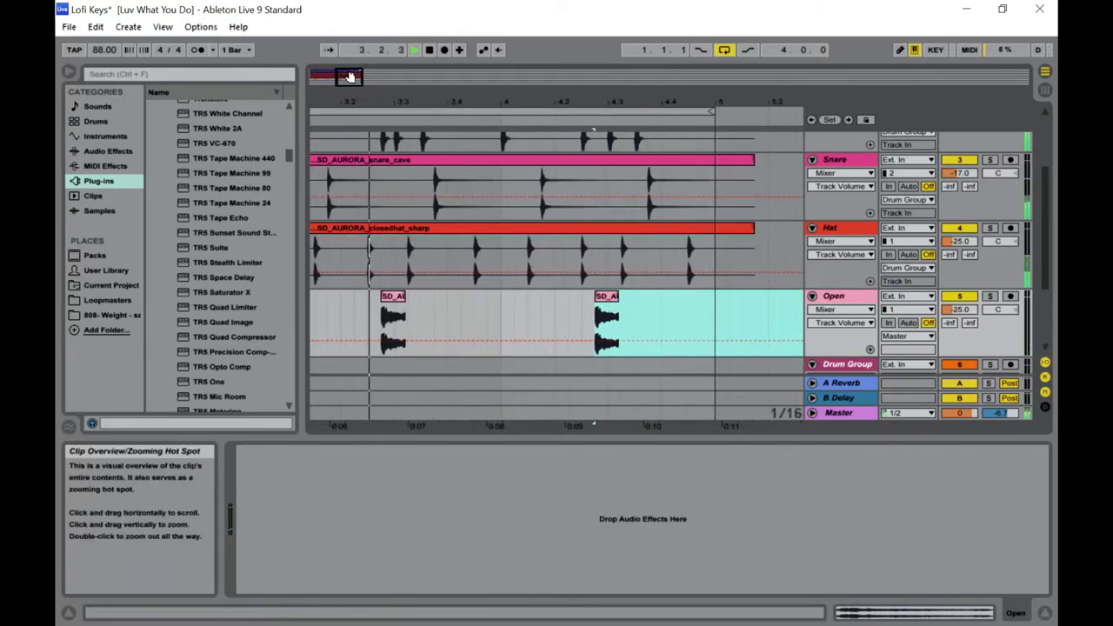
{"action": "key", "text": "Tab"}
{"action": "left_click_drag", "start_coordinate": [661, 376], "coordinate": [664, 383]}
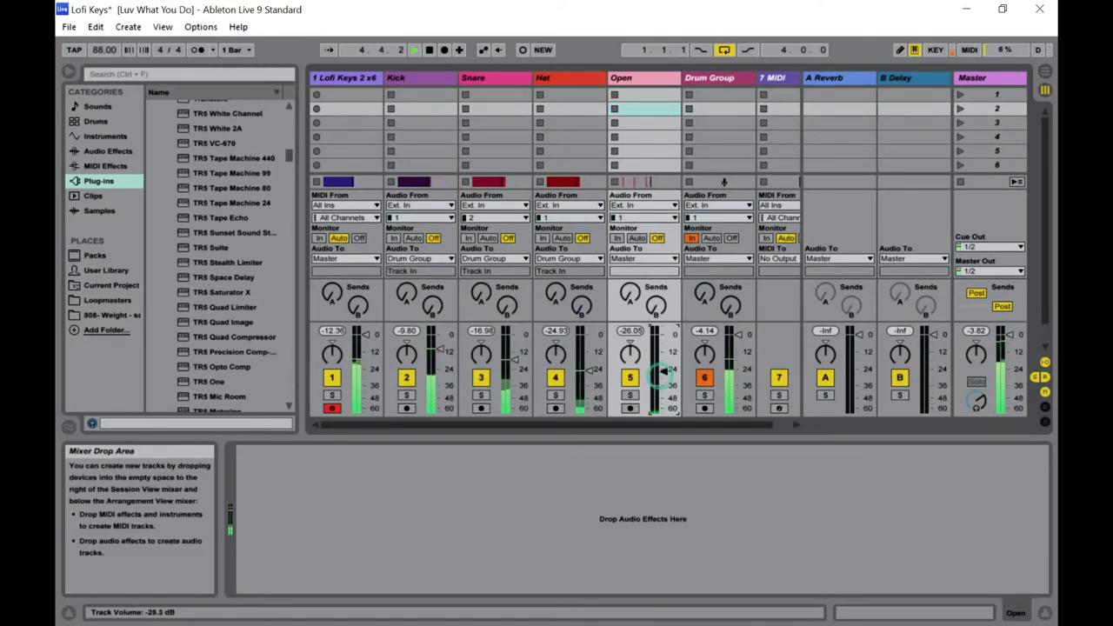
{"action": "left_click_drag", "start_coordinate": [723, 423], "coordinate": [737, 422]}
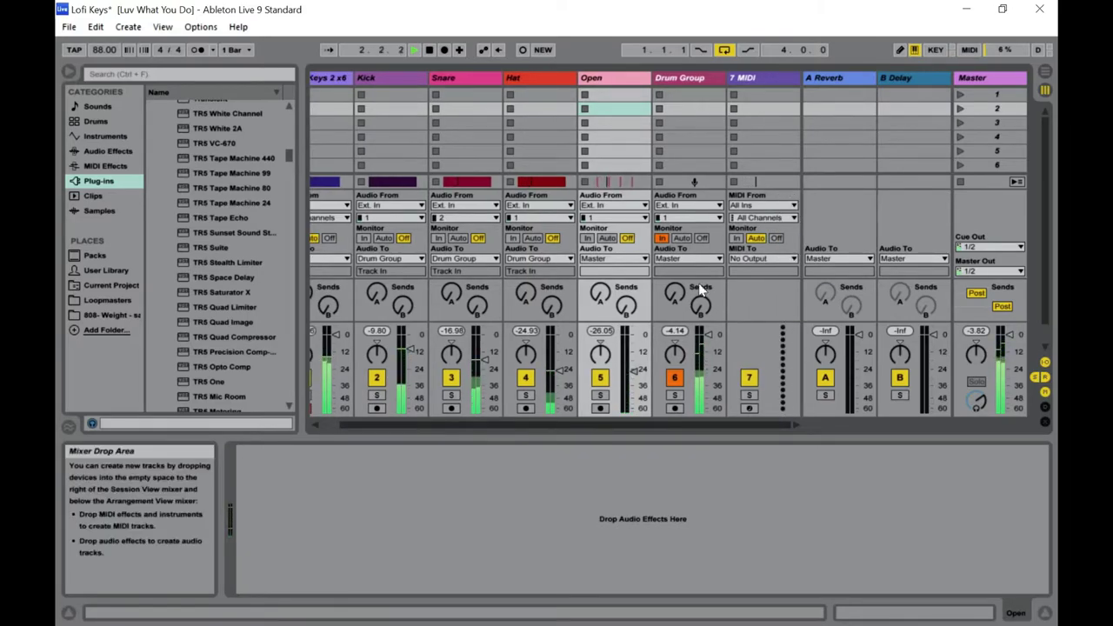
{"action": "left_click", "coordinate": [616, 258]}
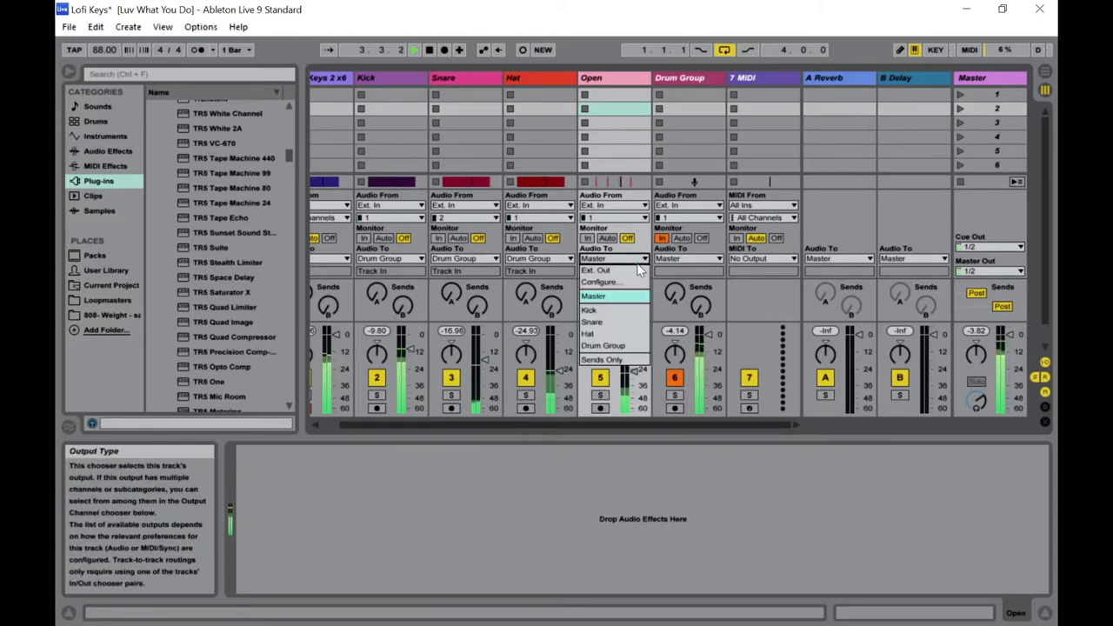
{"action": "left_click", "coordinate": [613, 345]}
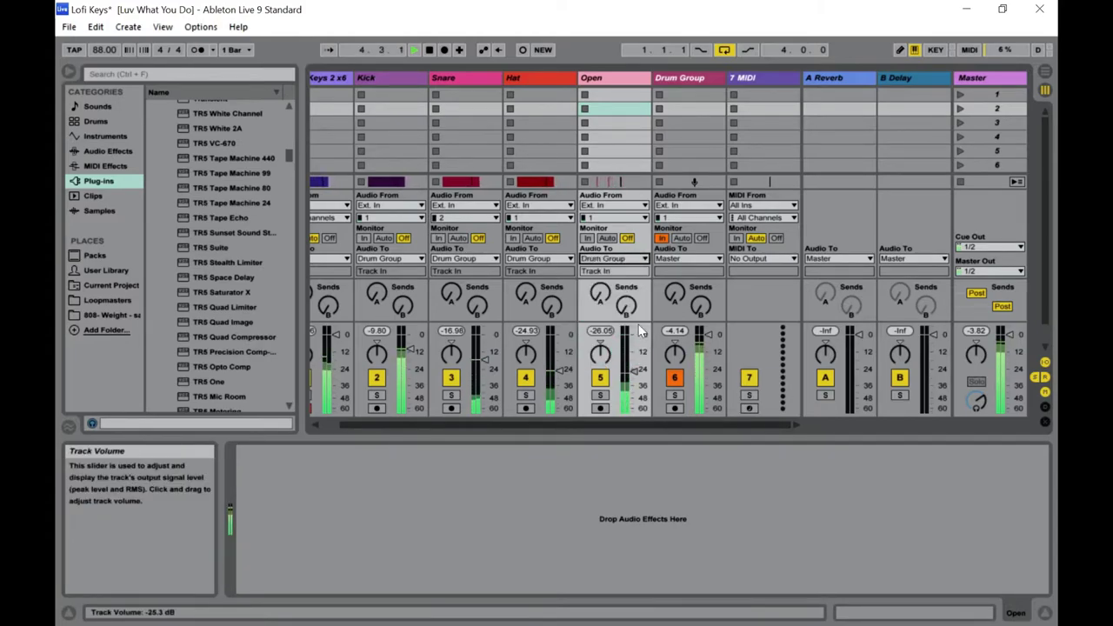
Lower the Open track's volume to -31.3 dB.
{"action": "key", "text": "Tab"}
{"action": "key", "text": "Tab"}
{"action": "left_click_drag", "start_coordinate": [639, 382], "coordinate": [639, 398]}
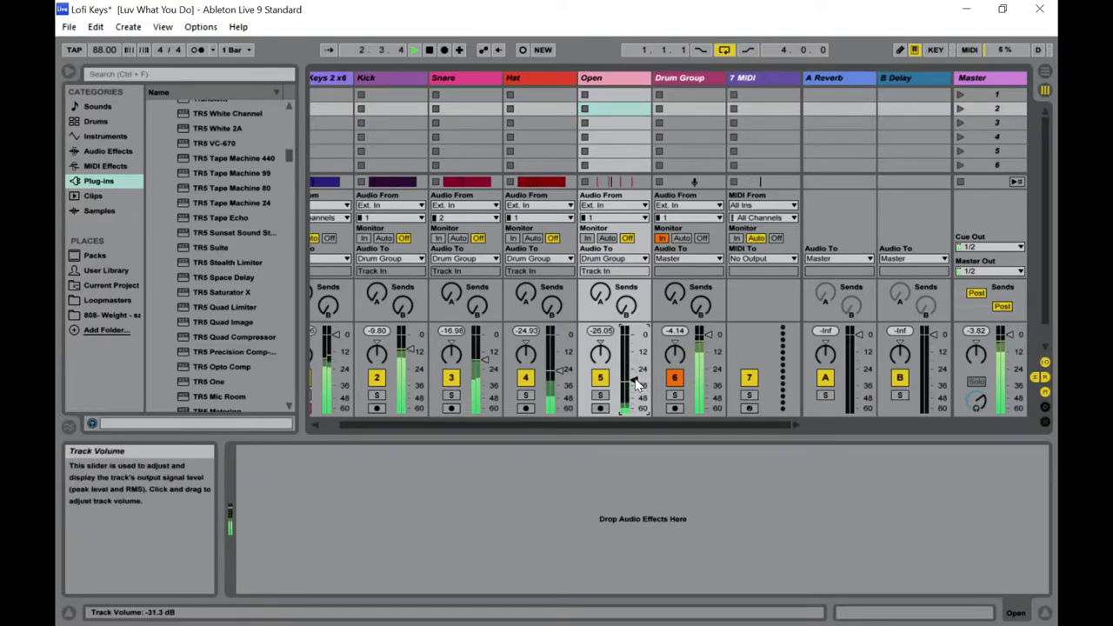
Select the Open track from 1.1.1 to just past bar 5 in the Arrangement View and consolidate its open hat clips into one clip.
{"action": "key", "text": "Tab"}
{"action": "left_click_drag", "start_coordinate": [354, 80], "coordinate": [339, 87]}
{"action": "left_click", "coordinate": [700, 313]}
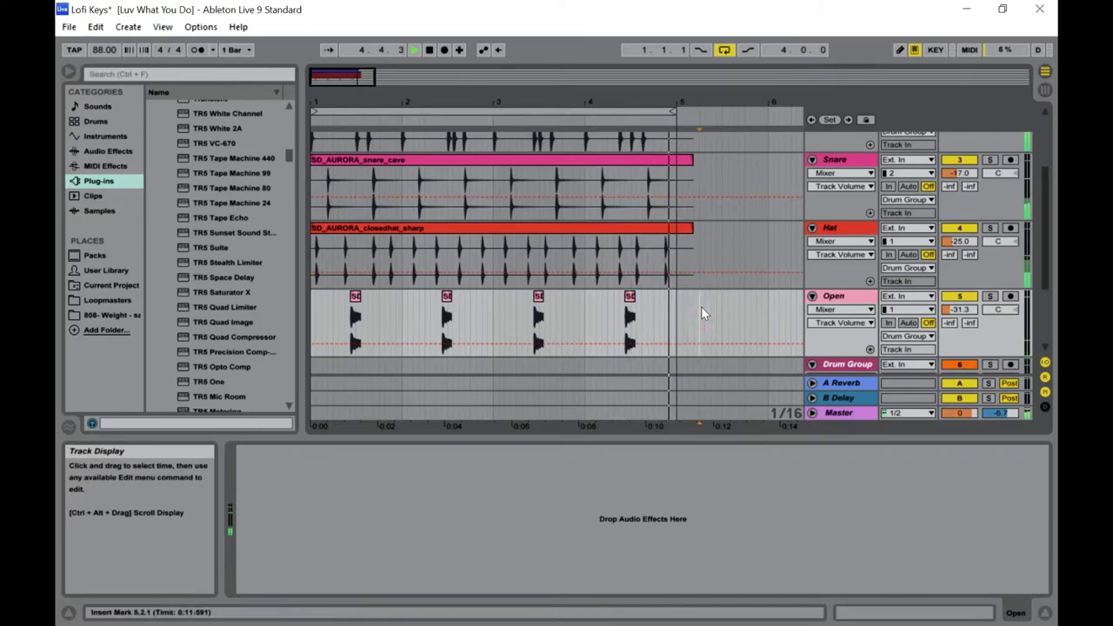
{"action": "left_click_drag", "start_coordinate": [701, 313], "coordinate": [315, 299]}
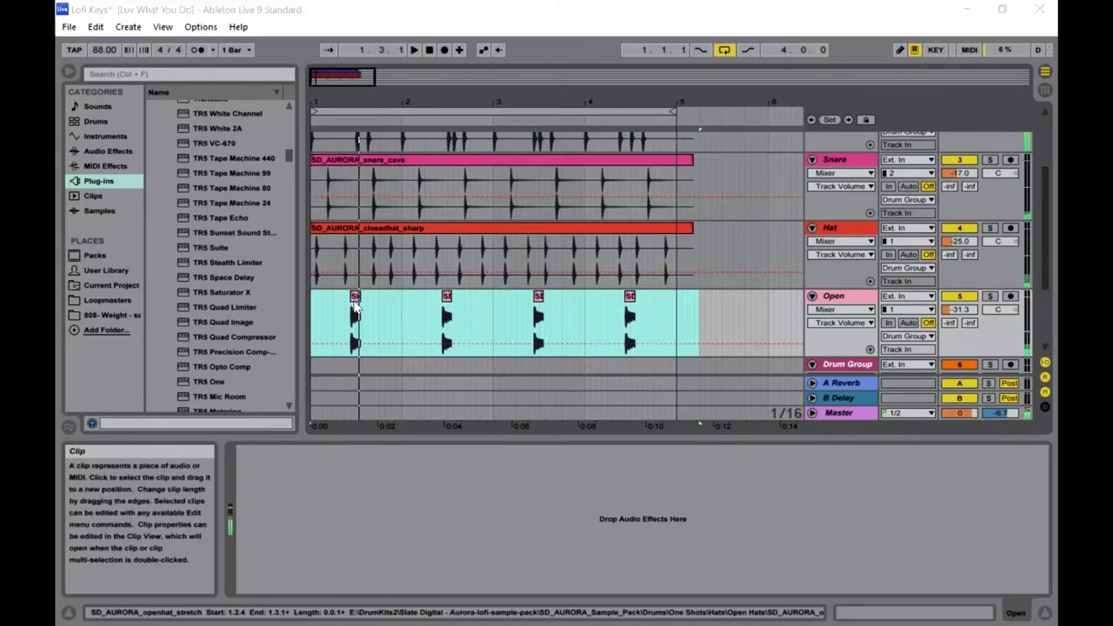
{"action": "right_click", "coordinate": [352, 315]}
{"action": "left_click", "coordinate": [432, 381]}
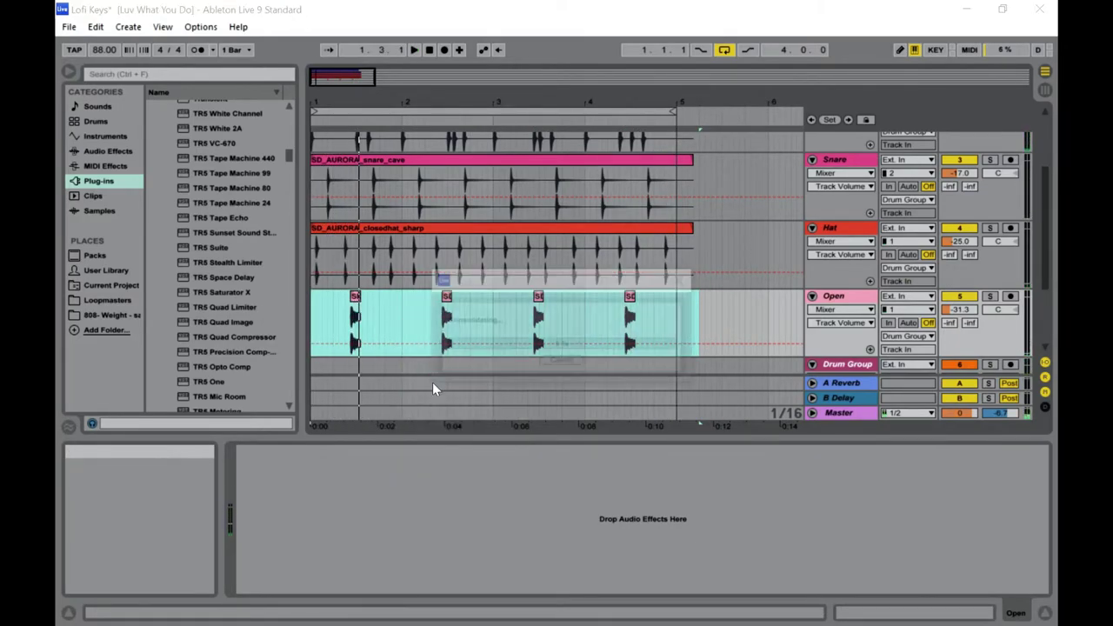
During playback, transpose the Open track's consolidated clip to -2 st and set its detune to -2 ct.
{"action": "key", "text": "space"}
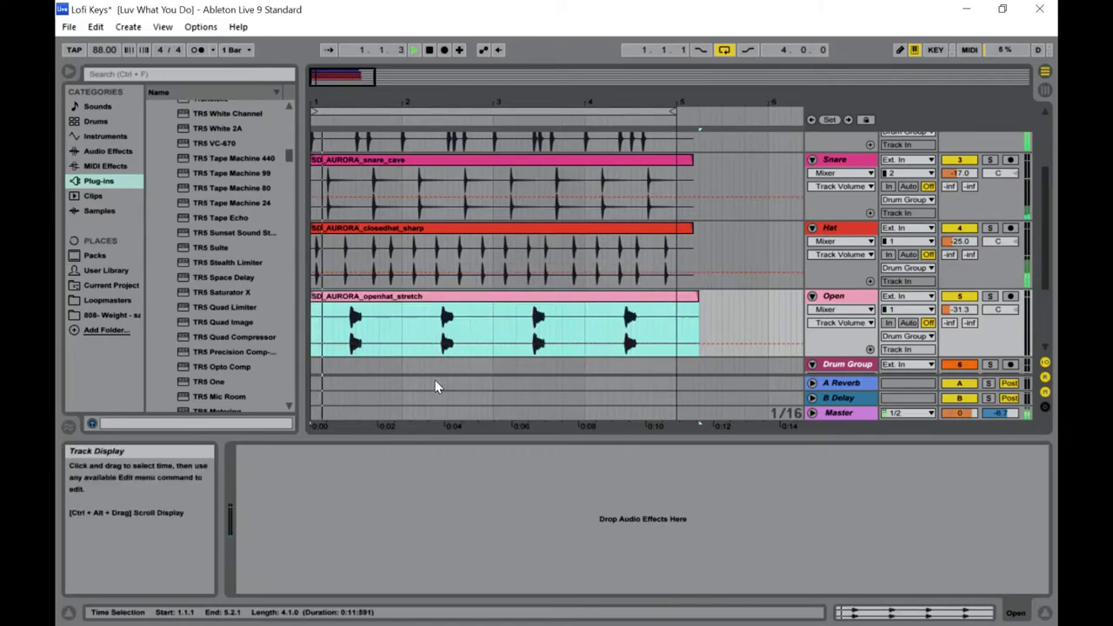
{"action": "key", "text": "Tab"}
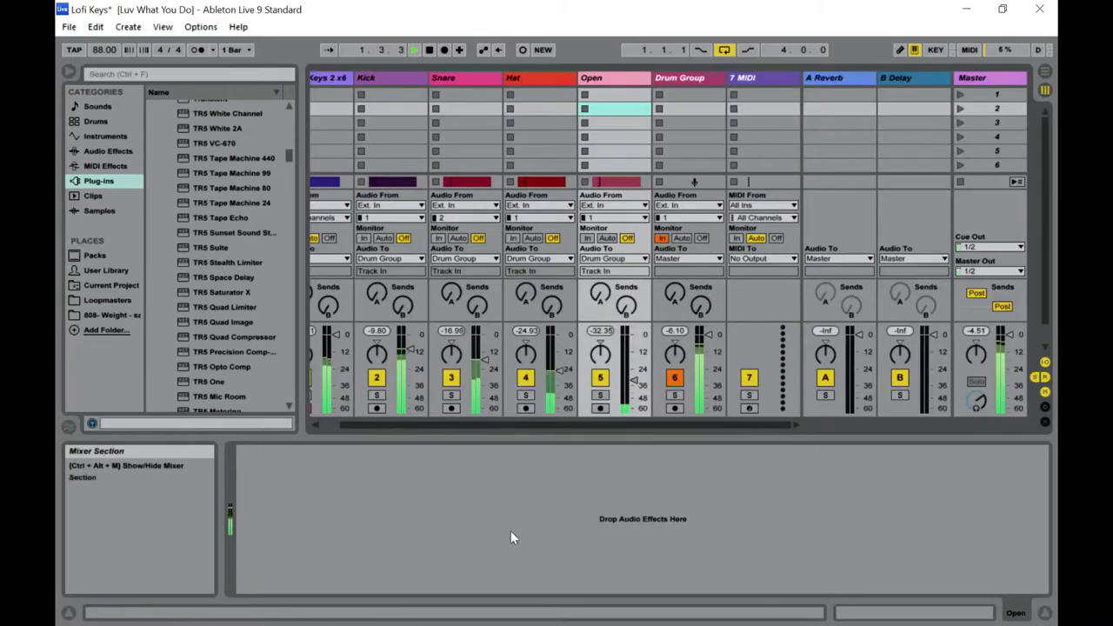
{"action": "left_click", "coordinate": [621, 184]}
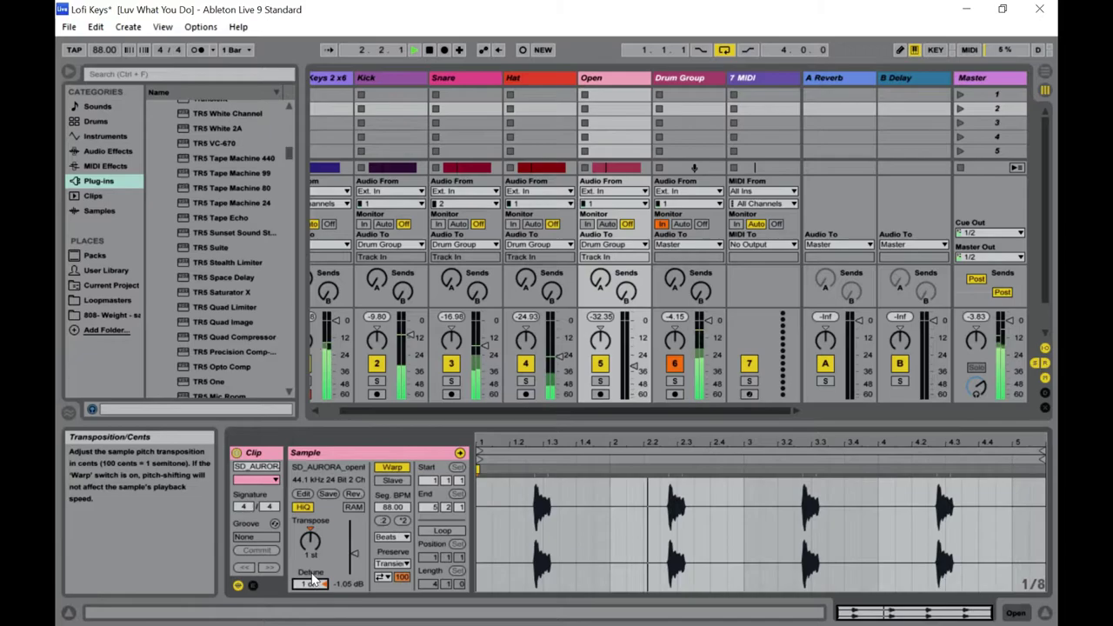
{"action": "left_click_drag", "start_coordinate": [310, 532], "coordinate": [310, 541]}
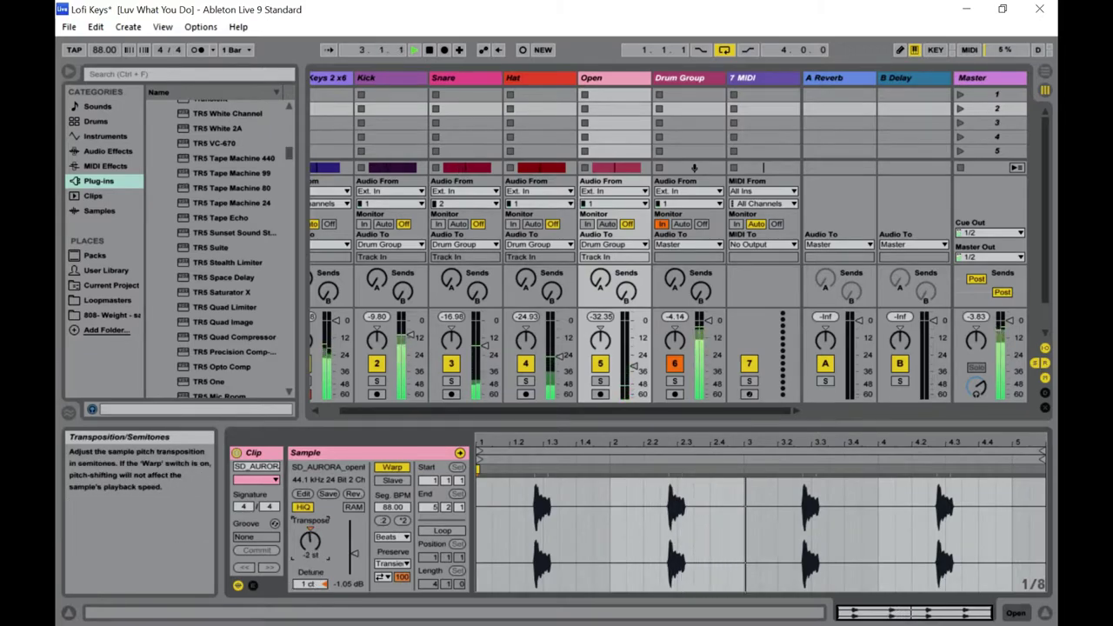
{"action": "left_click_drag", "start_coordinate": [309, 583], "coordinate": [310, 594]}
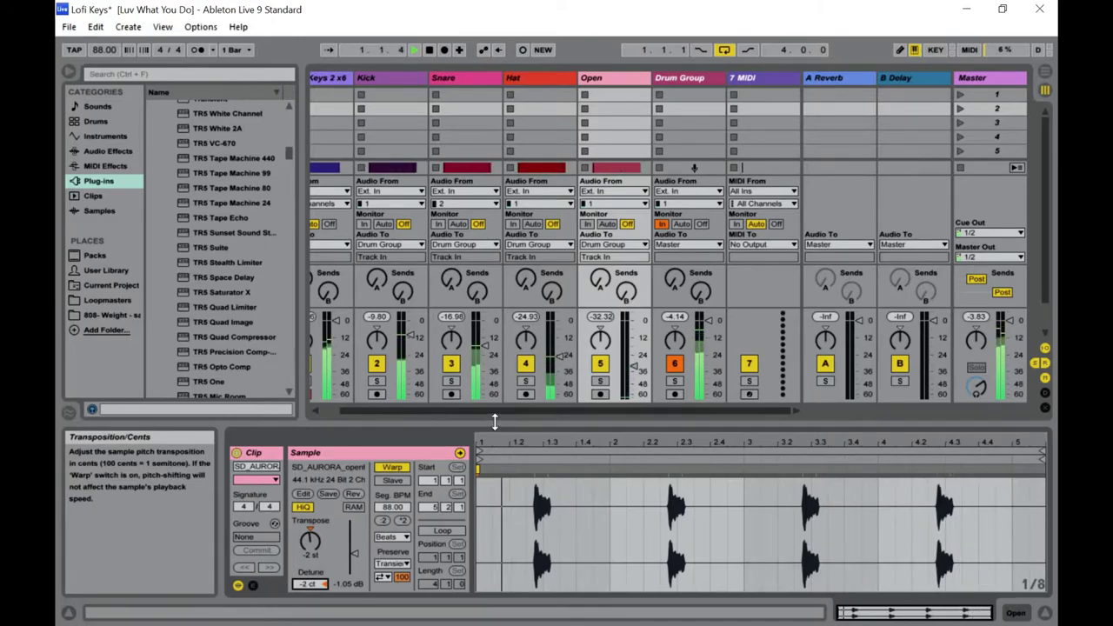
Lower the Open track's volume to -32.0 dB in the Session View mixer.
{"action": "left_click_drag", "start_coordinate": [500, 409], "coordinate": [431, 415]}
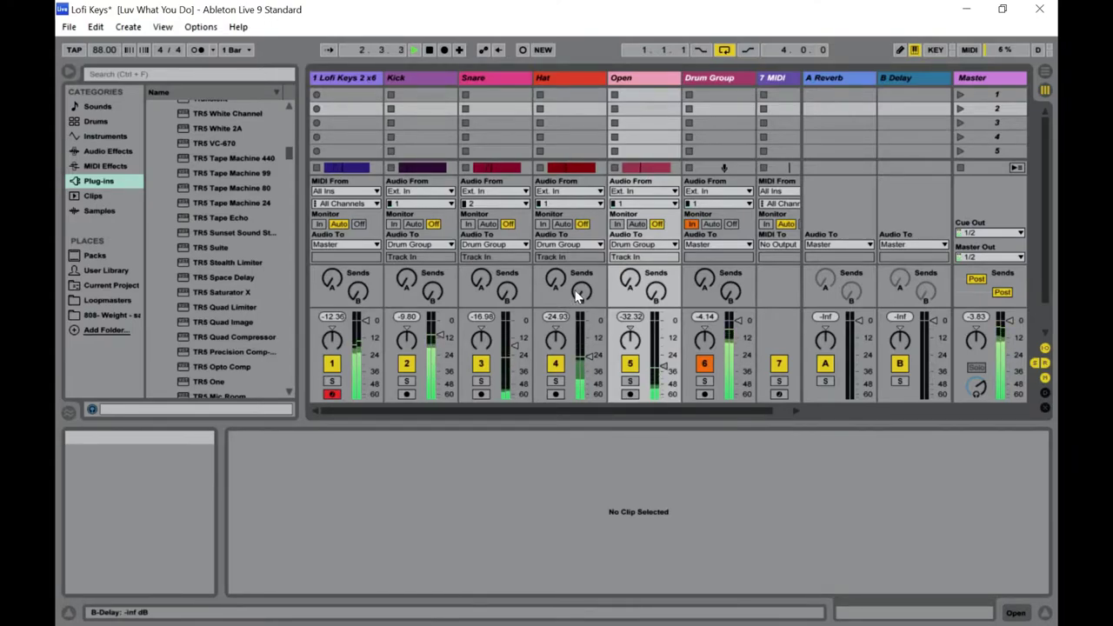
{"action": "left_click_drag", "start_coordinate": [715, 412], "coordinate": [738, 415]}
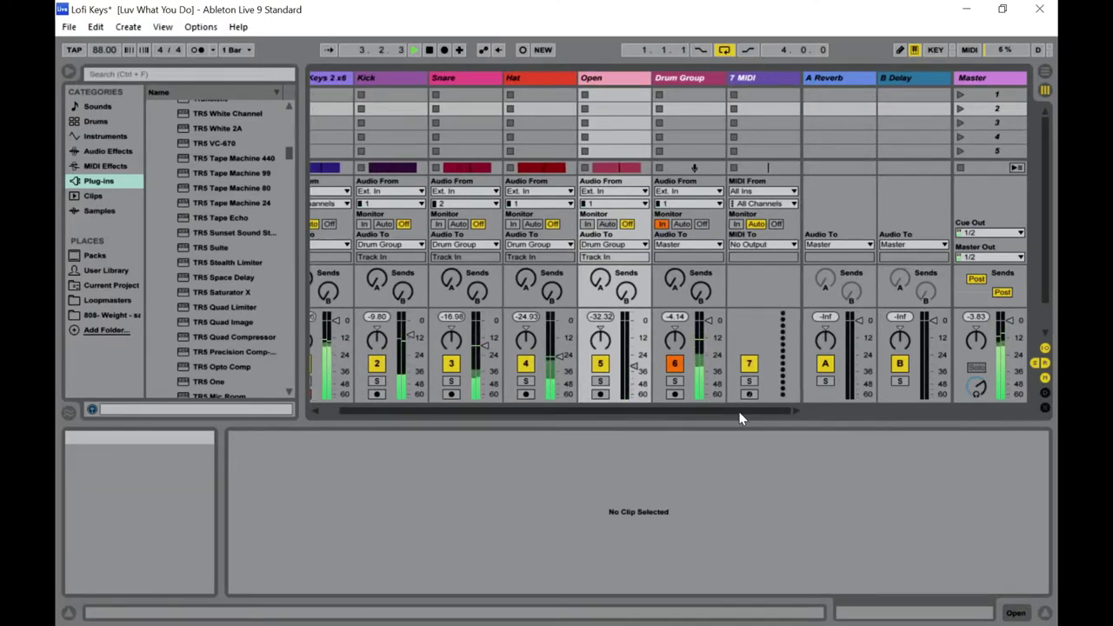
{"action": "left_click_drag", "start_coordinate": [739, 416], "coordinate": [713, 415]}
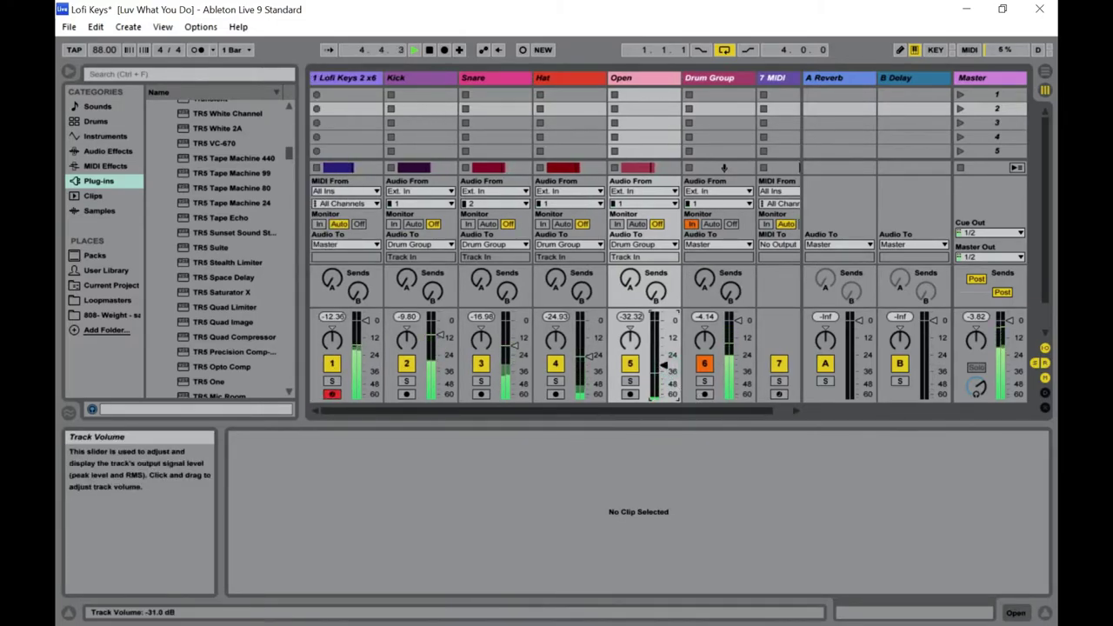
{"action": "left_click_drag", "start_coordinate": [663, 365], "coordinate": [663, 368]}
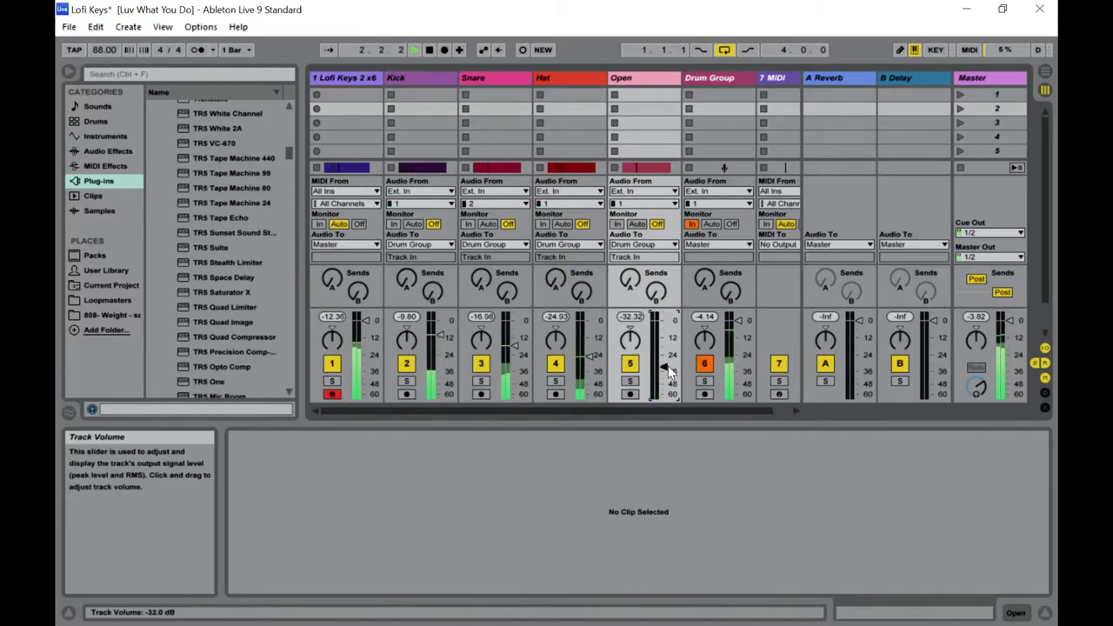
In the Arrangement View, copy the open hat hit from 2.2.4 to 2.3.1 and paste it at 2.2.2 on the Open track.
{"action": "key", "text": "Tab"}
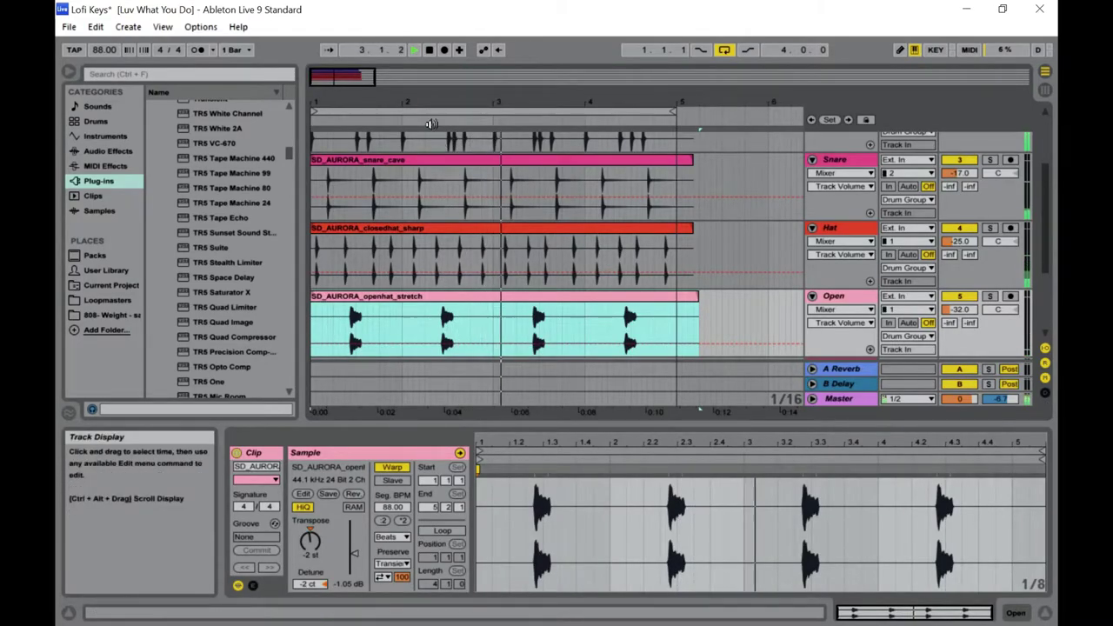
{"action": "left_click_drag", "start_coordinate": [322, 77], "coordinate": [323, 139]}
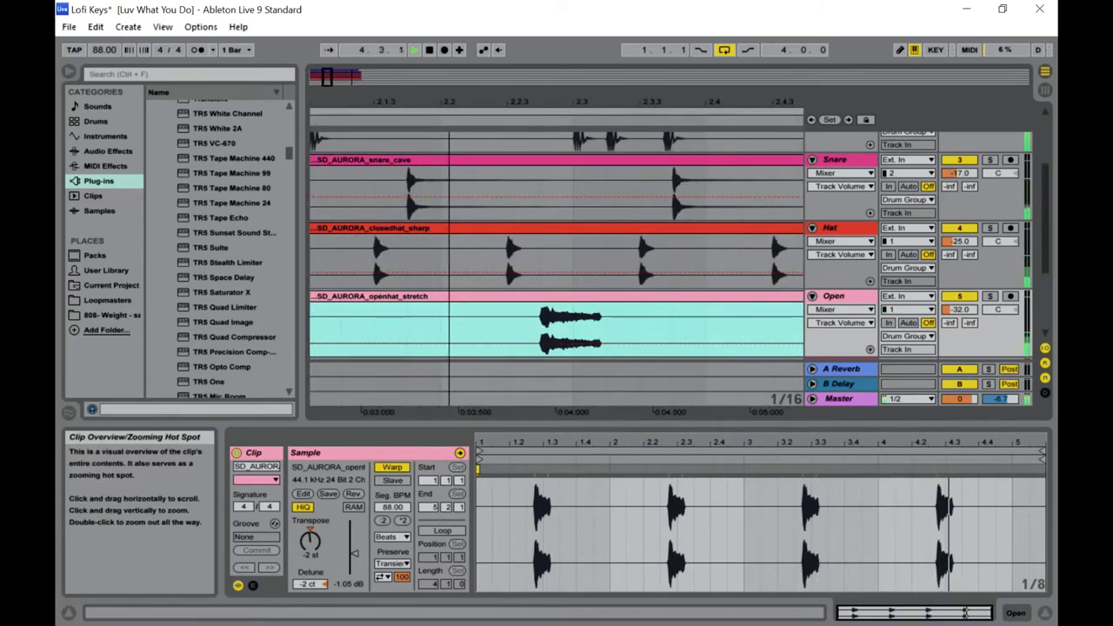
{"action": "left_click_drag", "start_coordinate": [572, 334], "coordinate": [551, 335]}
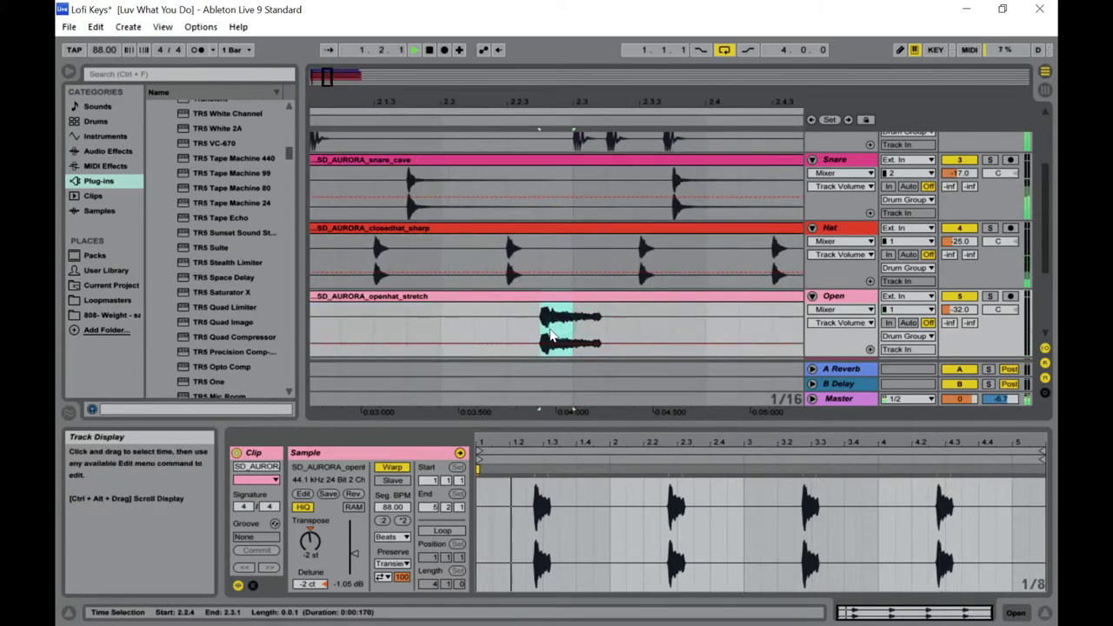
{"action": "right_click", "coordinate": [548, 316]}
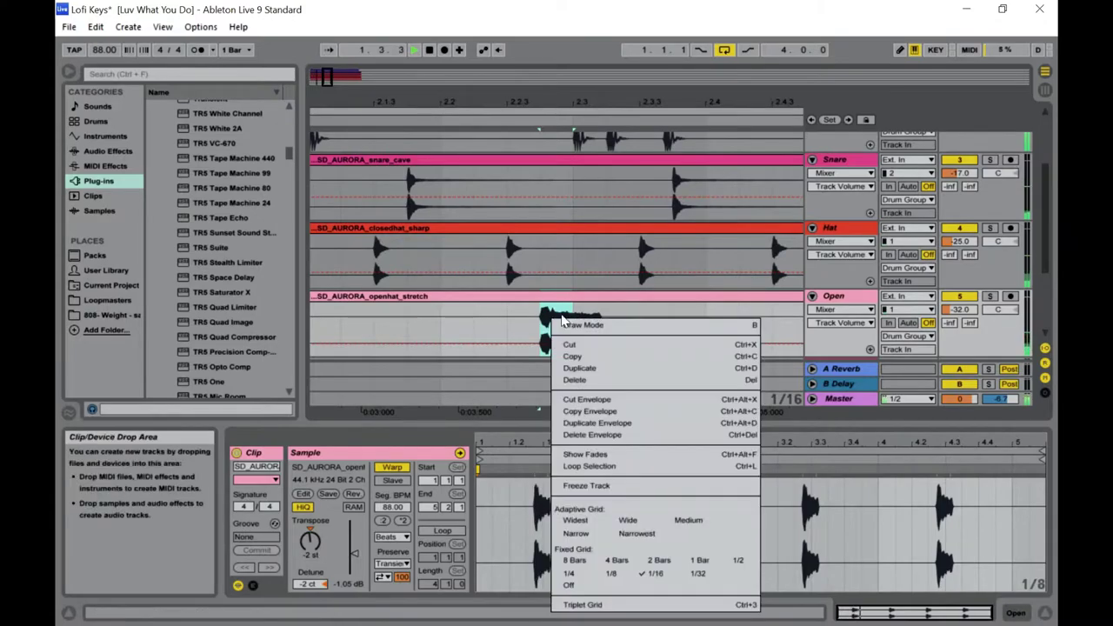
{"action": "left_click", "coordinate": [589, 356]}
{"action": "left_click", "coordinate": [477, 324]}
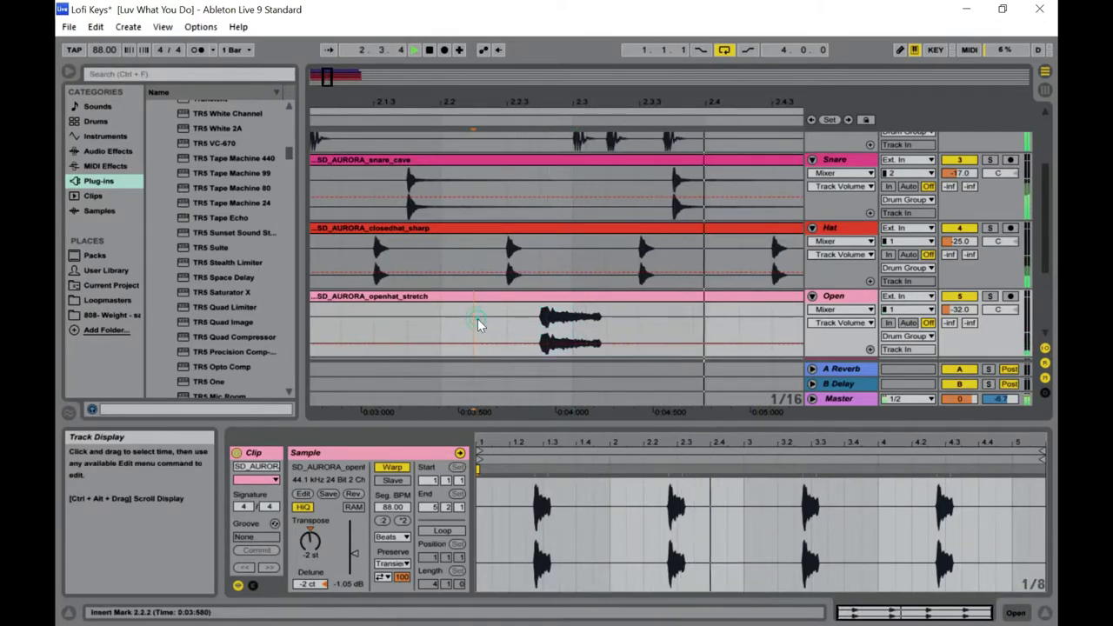
{"action": "right_click", "coordinate": [477, 320]}
{"action": "left_click", "coordinate": [500, 345]}
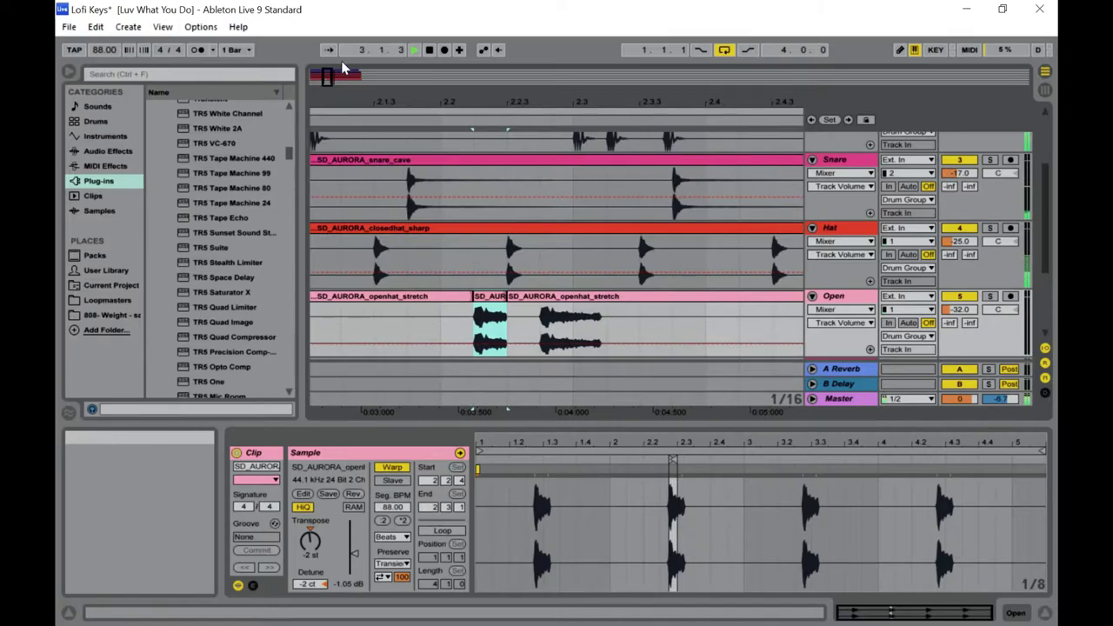
Select the Open track from 4.2.4 to 4.4.2 and duplicate the selection.
{"action": "left_click_drag", "start_coordinate": [331, 78], "coordinate": [356, 77]}
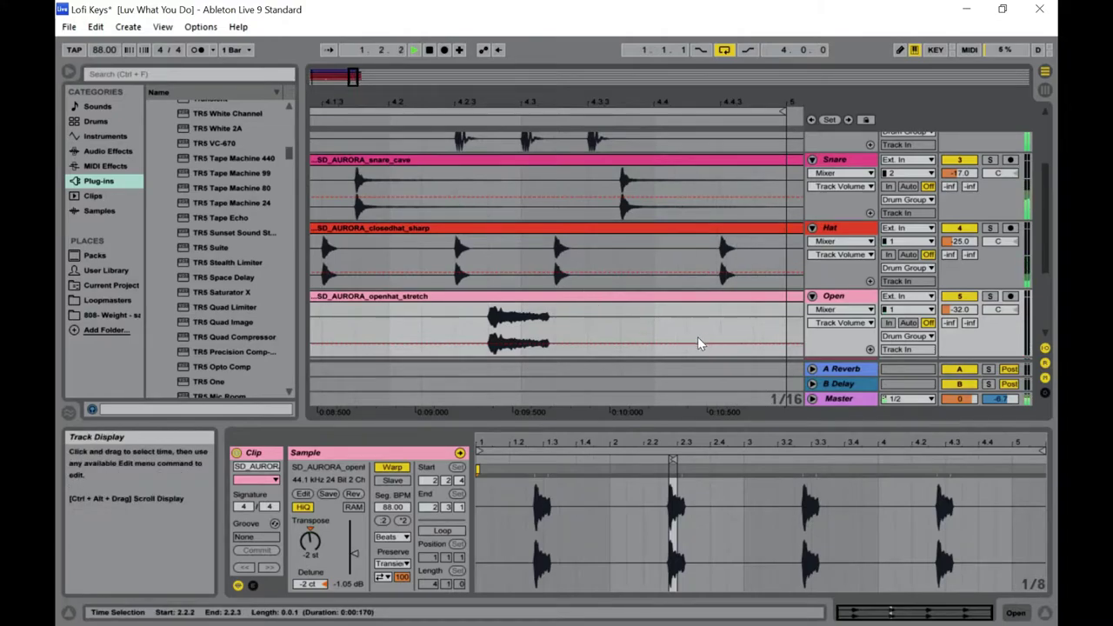
{"action": "left_click_drag", "start_coordinate": [689, 337], "coordinate": [495, 343]}
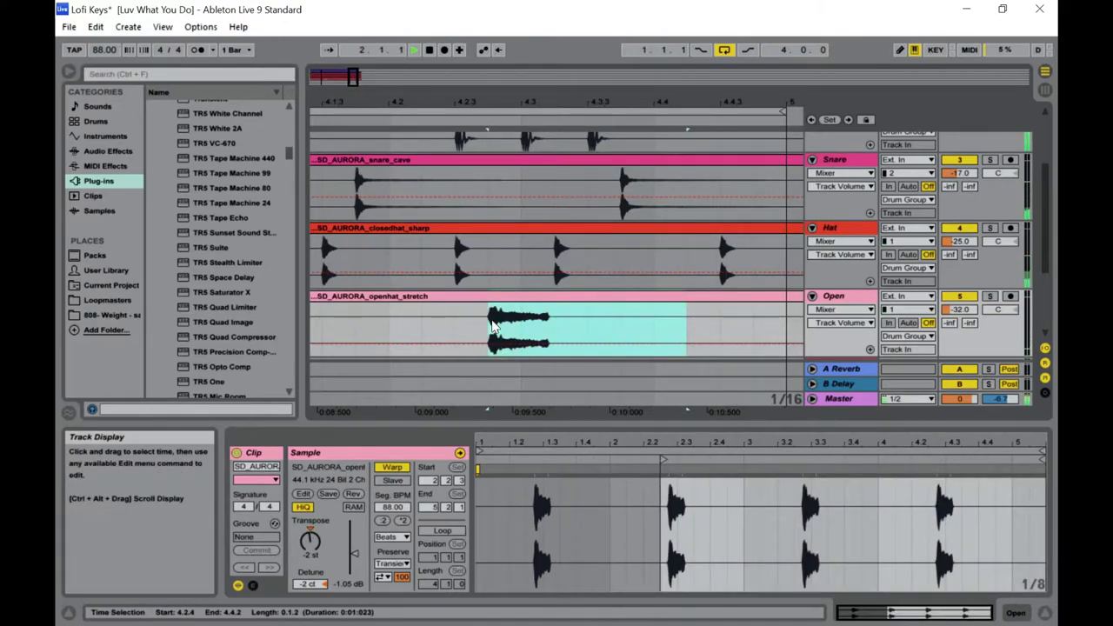
{"action": "key", "text": "ctrl+d"}
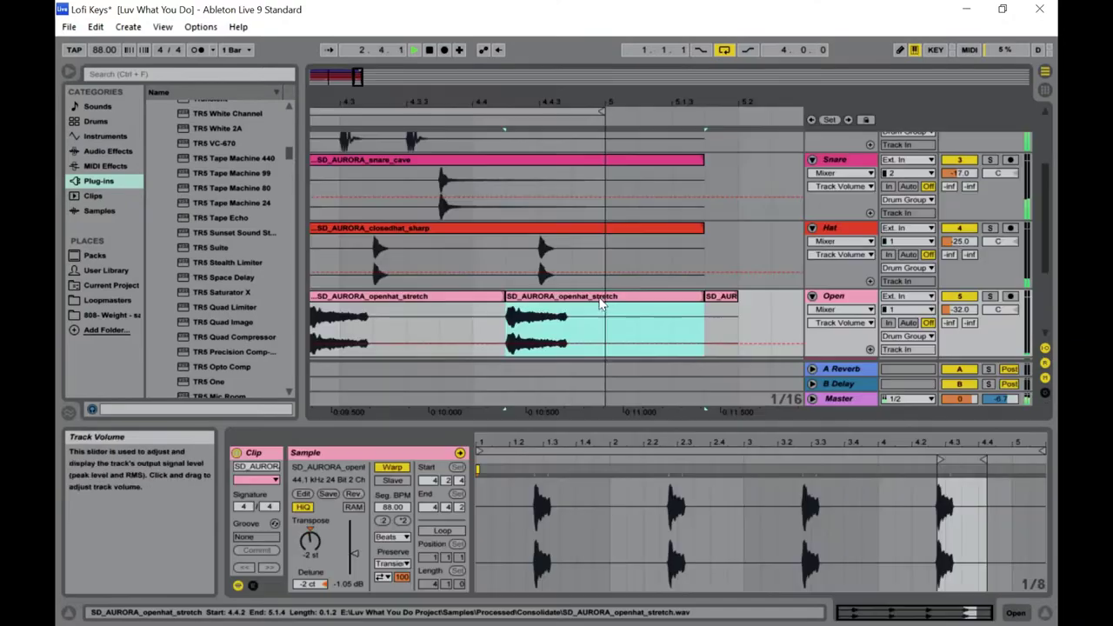
Trim the duplicated open hat clip and the Hat clip to end at 5.1.1, and delete the leftover Open clip at 5.1.4.
{"action": "left_click_drag", "start_coordinate": [703, 296], "coordinate": [606, 299]}
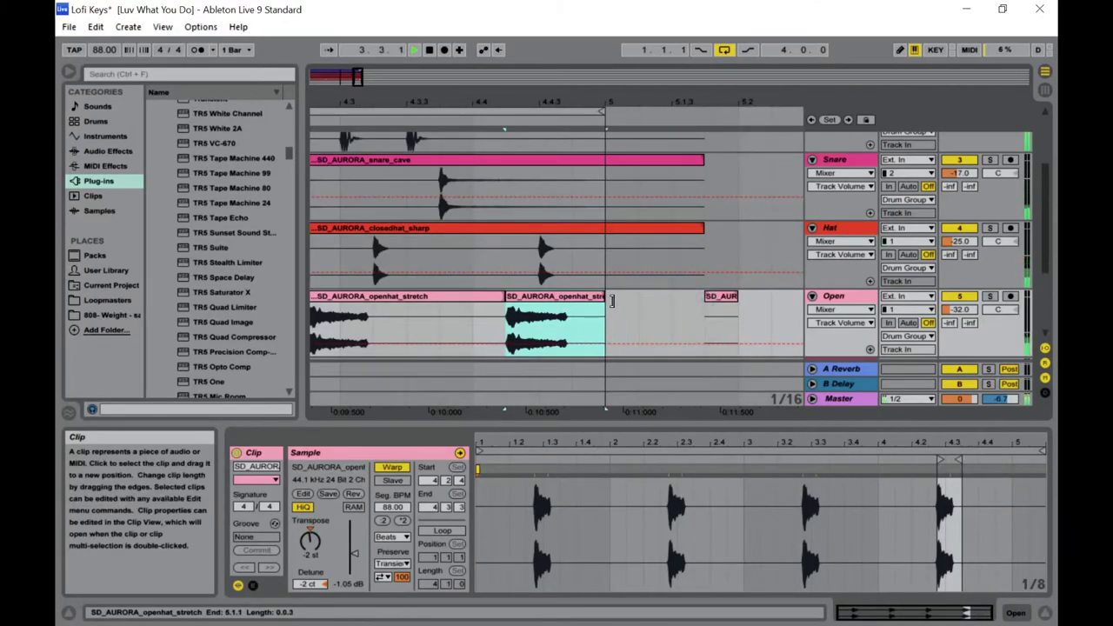
{"action": "key", "text": "ctrl+z"}
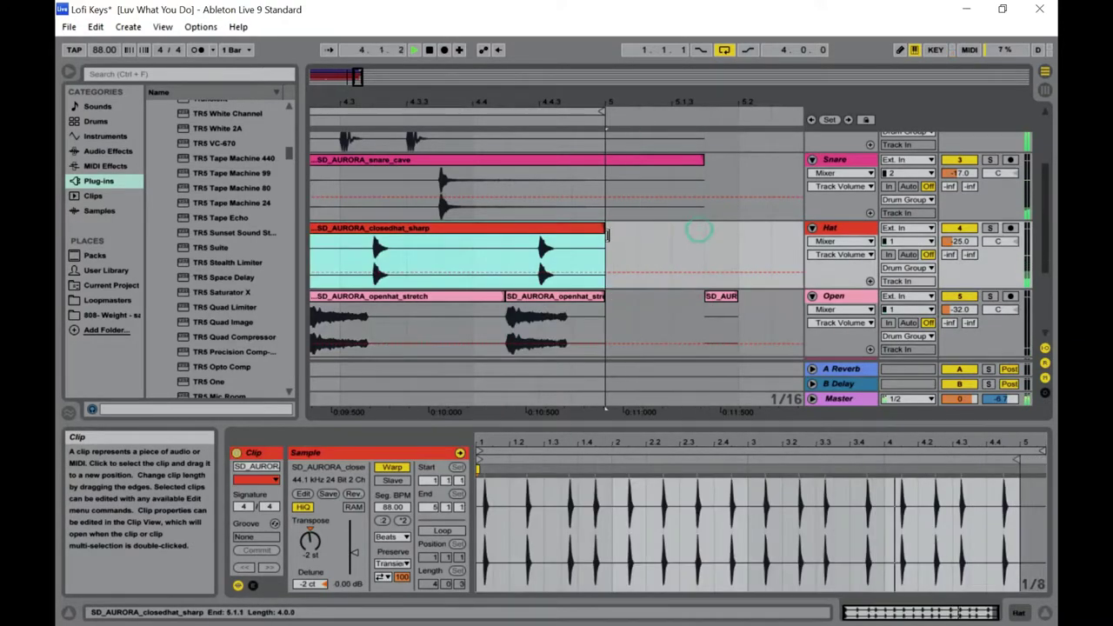
{"action": "left_click", "coordinate": [722, 304]}
{"action": "key", "text": "Delete"}
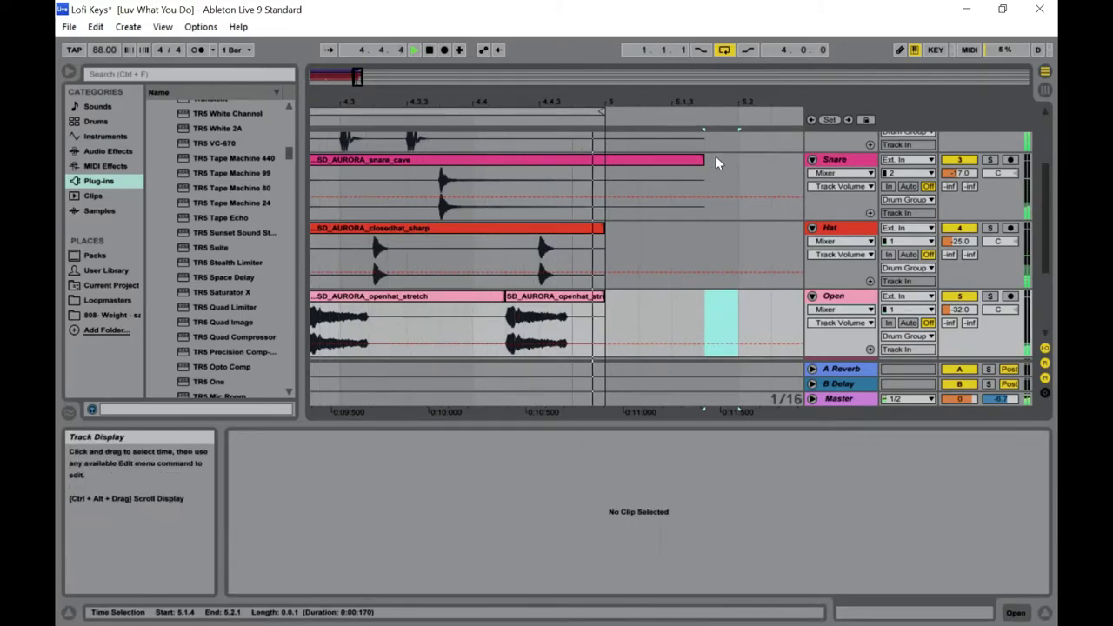
Trim the Snare and Kick clips so both end at 5.1.1.
{"action": "left_click_drag", "start_coordinate": [703, 160], "coordinate": [609, 169]}
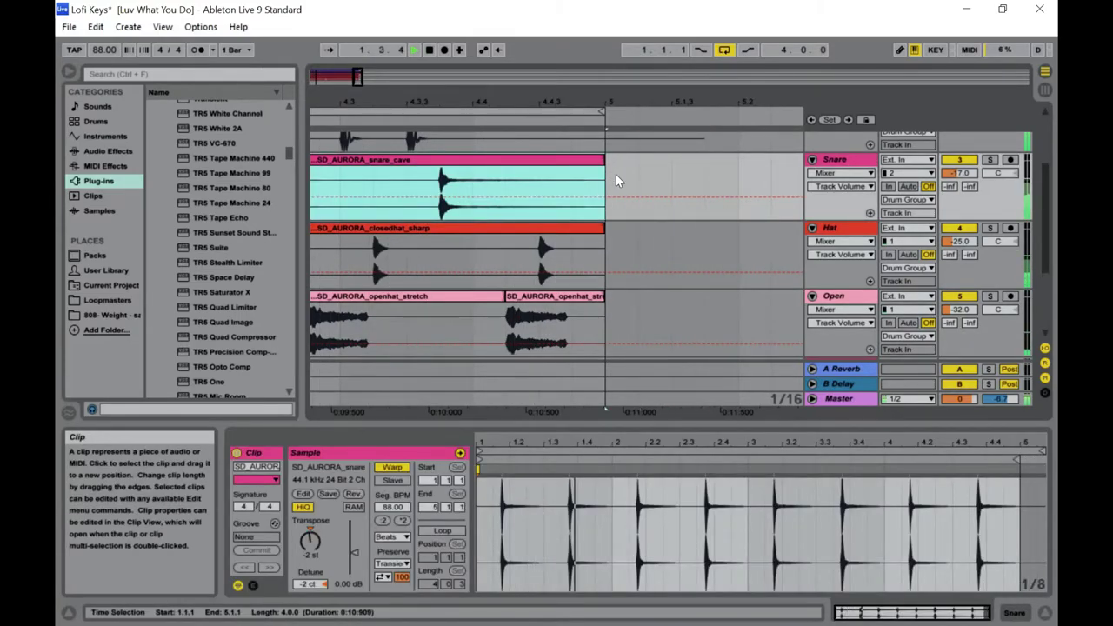
{"action": "scroll", "coordinate": [626, 206], "scroll_direction": "up", "scroll_amount": 1}
{"action": "left_click_drag", "start_coordinate": [699, 139], "coordinate": [602, 145]}
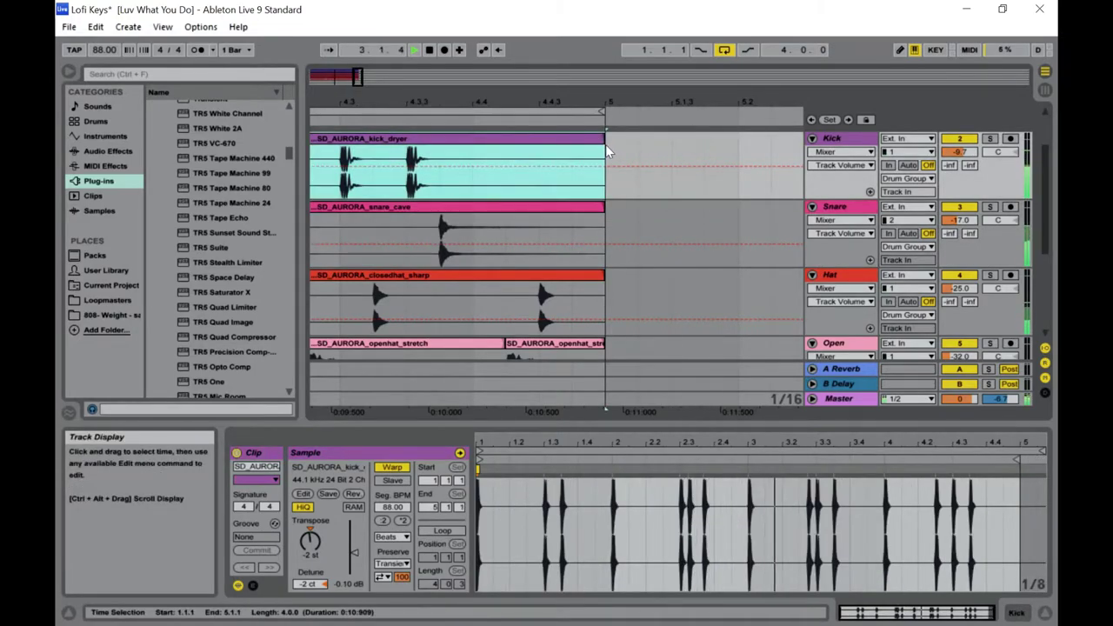
Move the last open hat clip on the Open track so it starts at 4.3.3.
{"action": "key", "text": "Tab"}
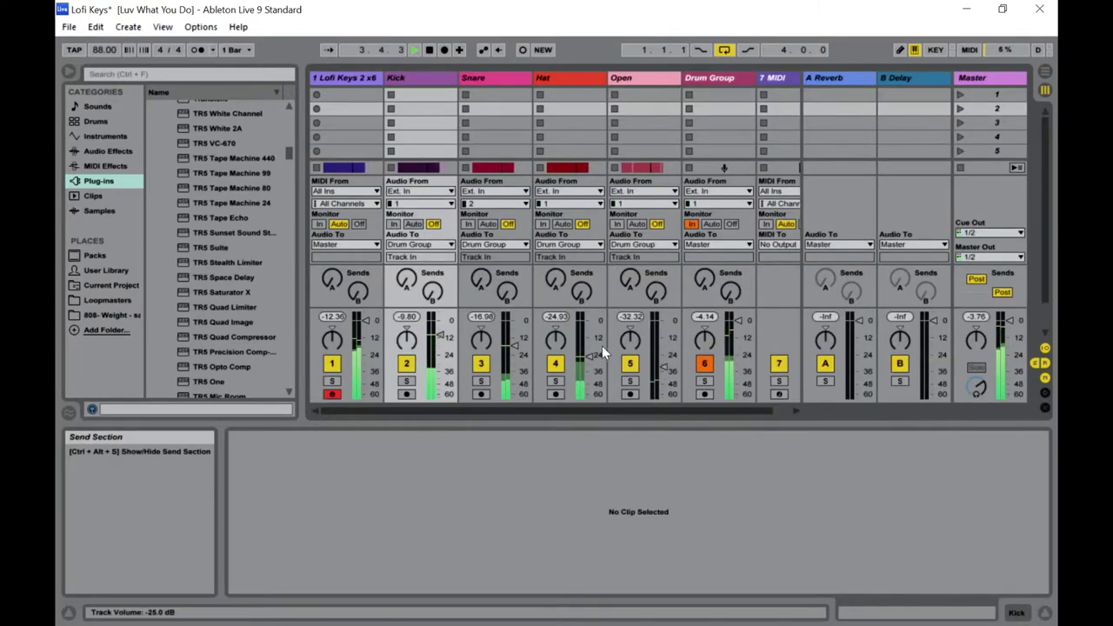
{"action": "left_click_drag", "start_coordinate": [756, 411], "coordinate": [769, 410]}
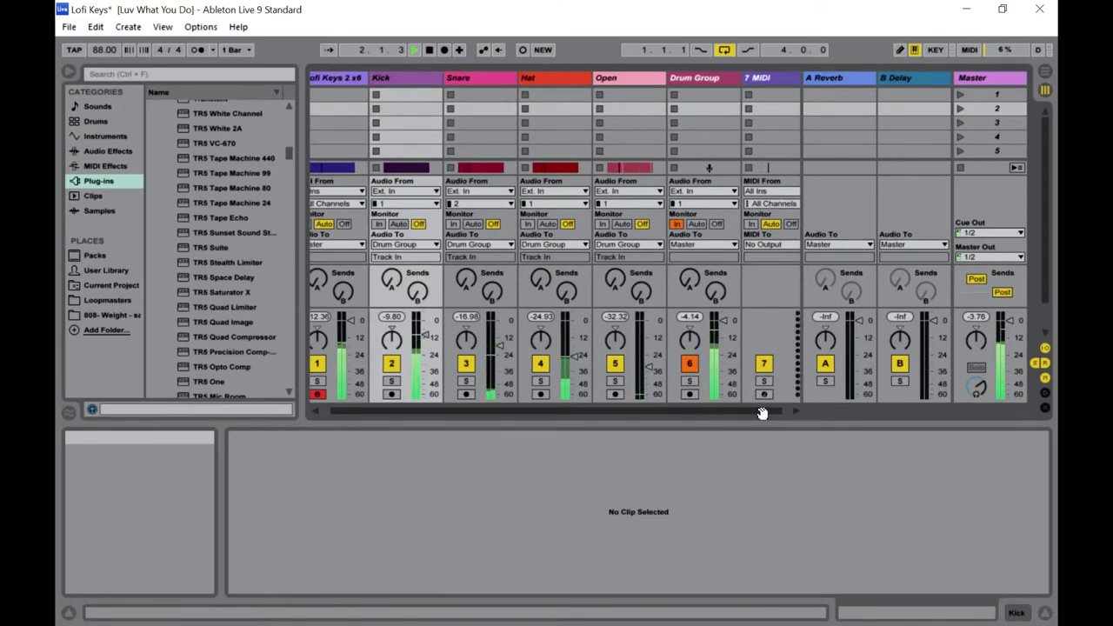
{"action": "key", "text": "Tab"}
{"action": "scroll", "coordinate": [441, 277], "scroll_direction": "down", "scroll_amount": 3}
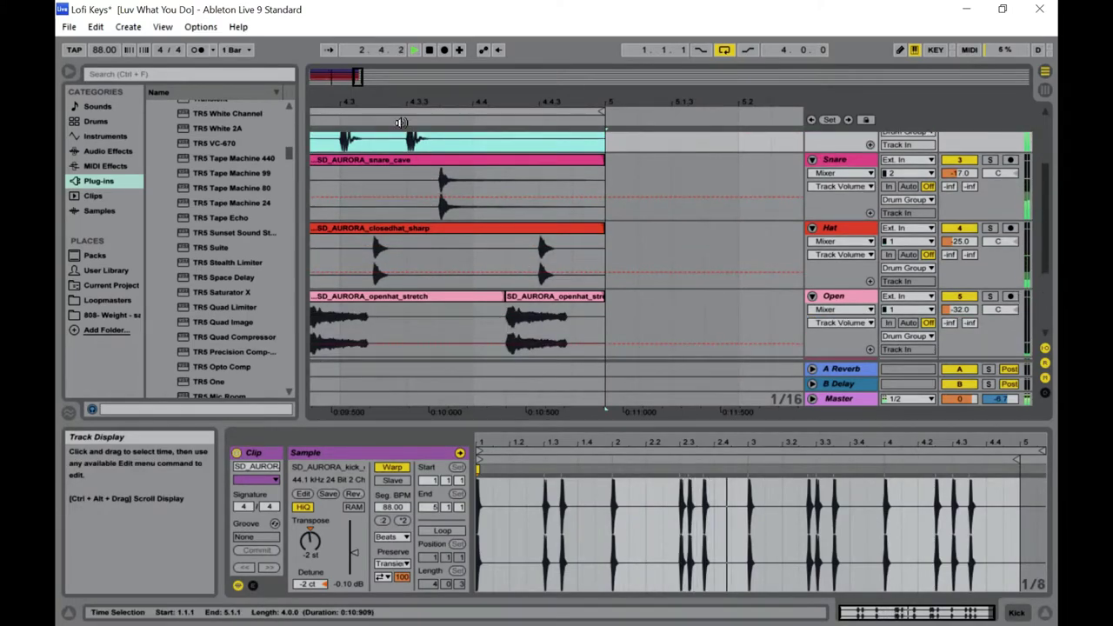
{"action": "left_click_drag", "start_coordinate": [532, 321], "coordinate": [459, 320]}
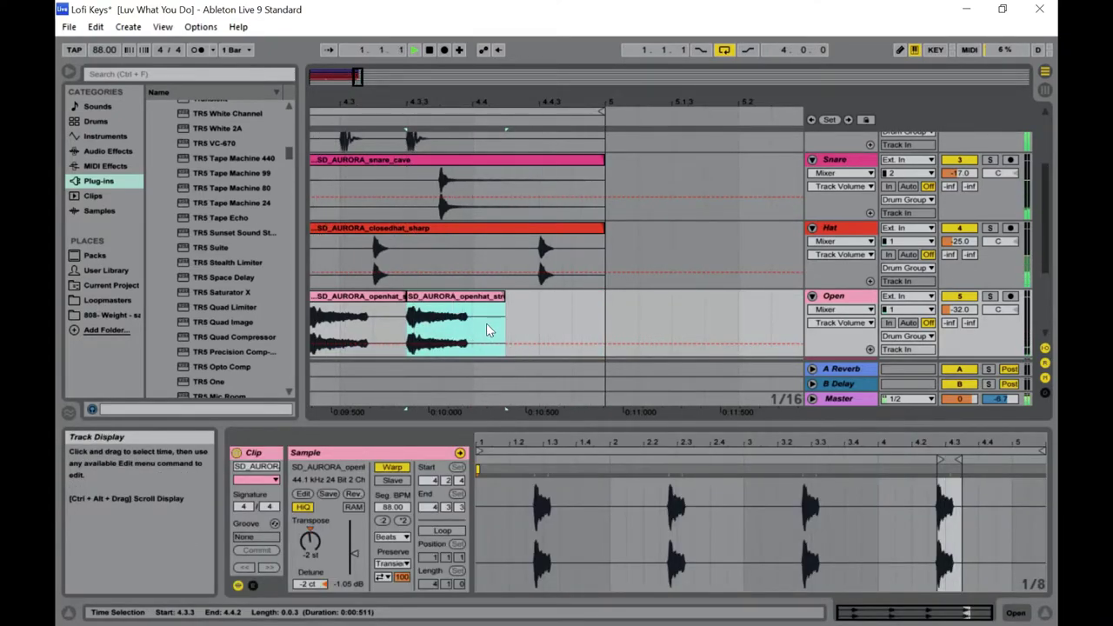
Search the plug-ins for "wid", load Wider on the Open track and close its window.
{"action": "key", "text": "Tab"}
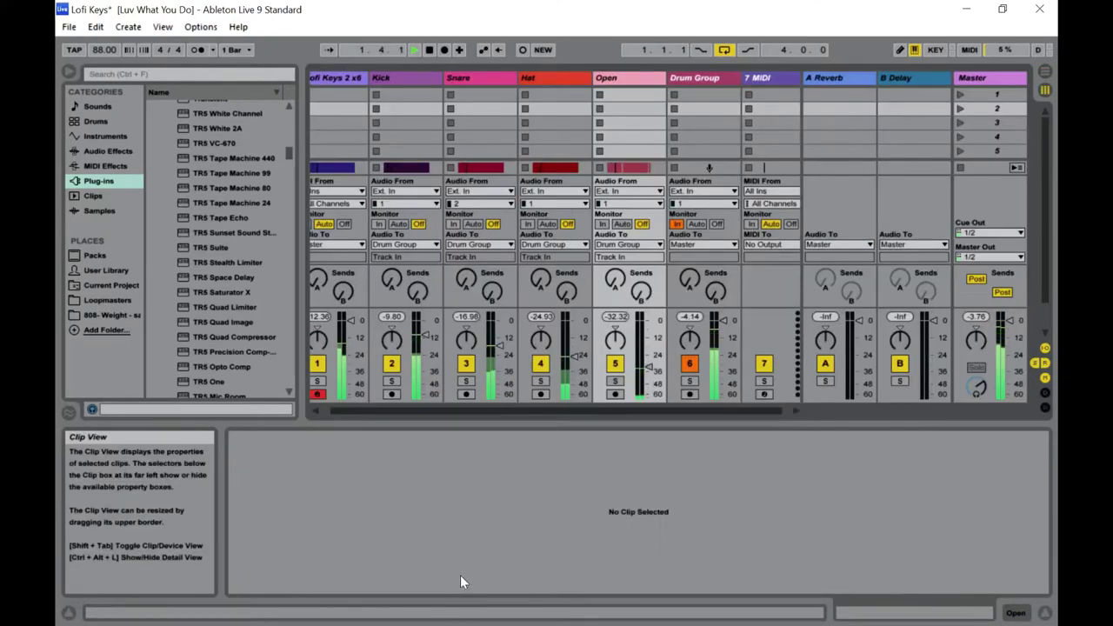
{"action": "left_click", "coordinate": [619, 78]}
{"action": "double_click", "coordinate": [619, 79]}
{"action": "left_click", "coordinate": [148, 73]}
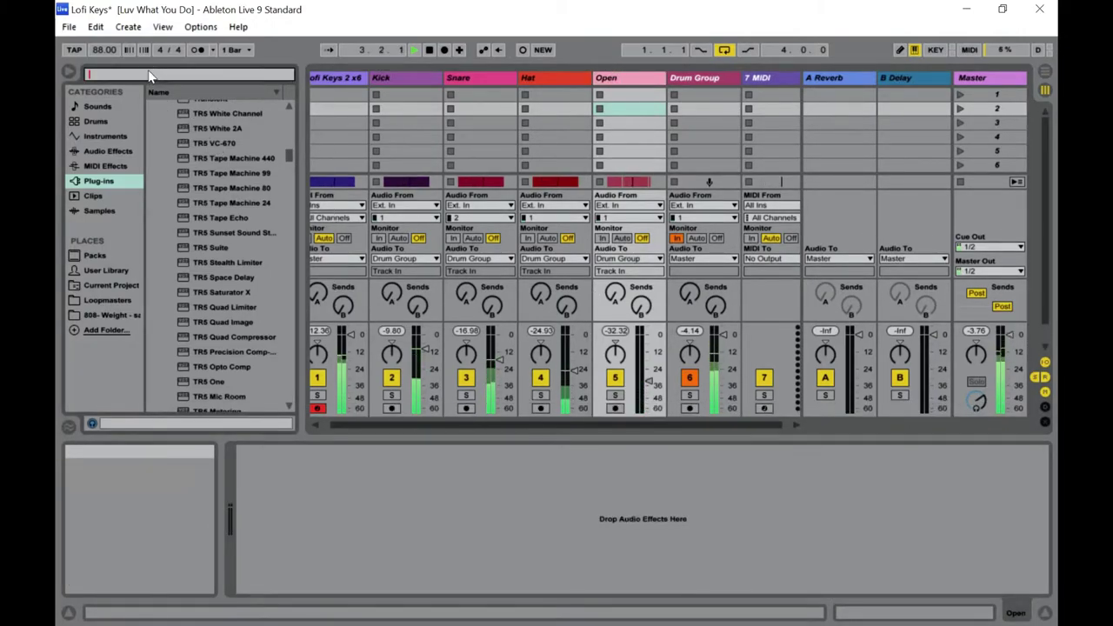
{"action": "type", "text": "wid"}
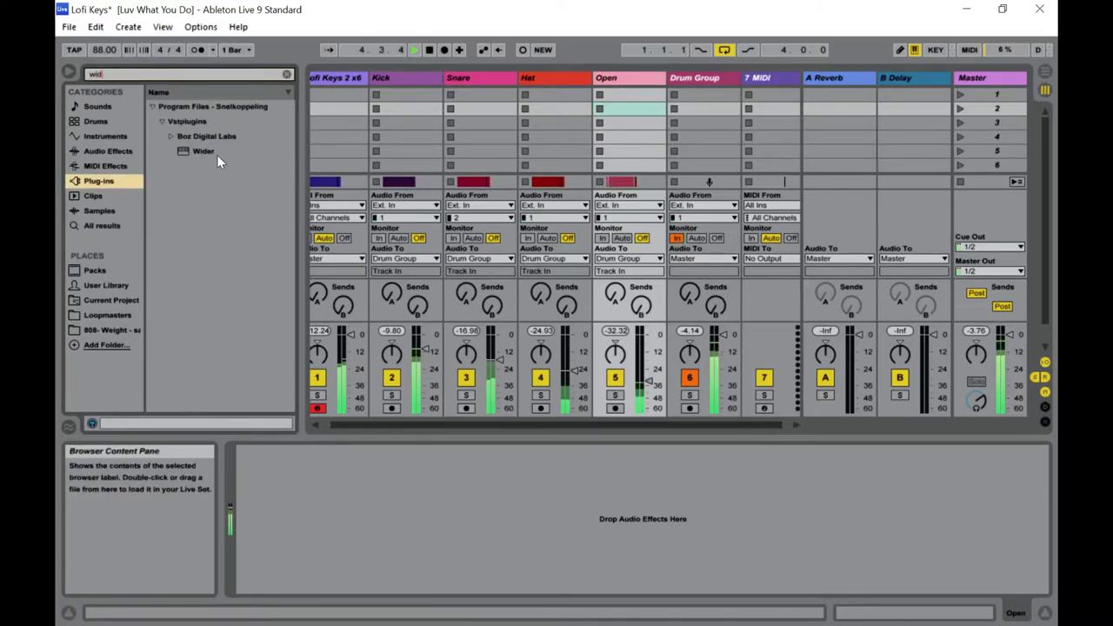
{"action": "double_click", "coordinate": [216, 152]}
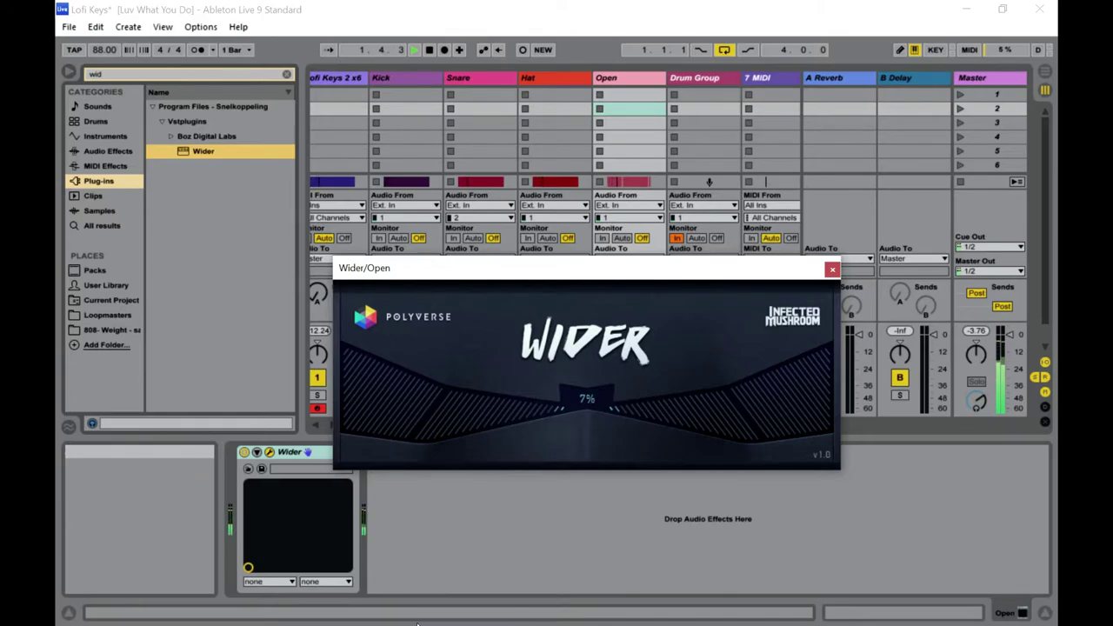
{"action": "left_click", "coordinate": [833, 270]}
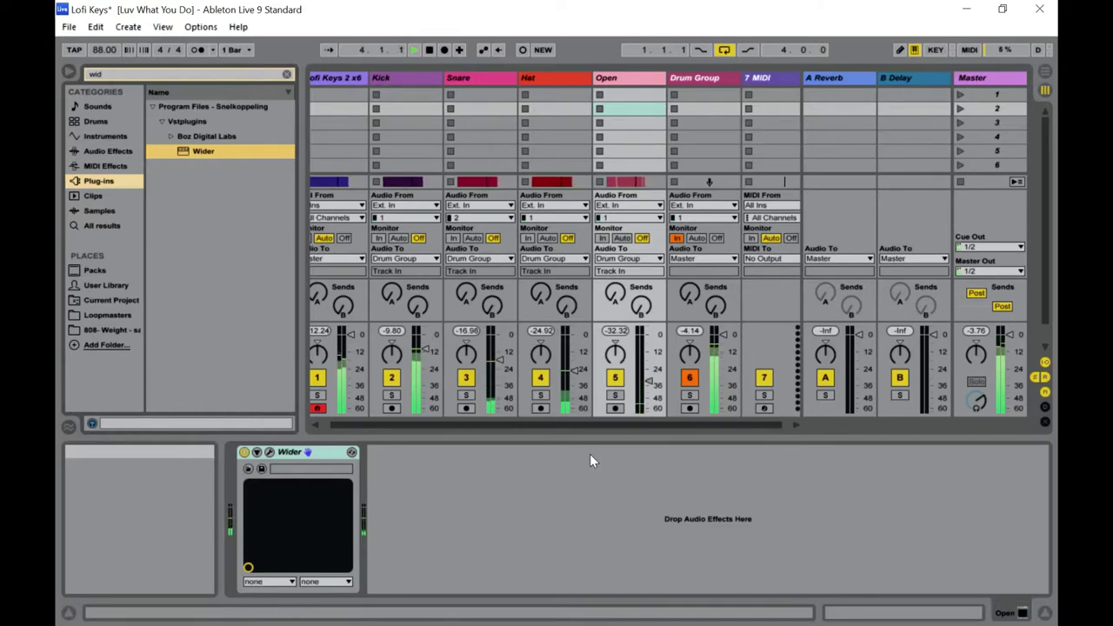
Check the Drum Group's devices, return to the Open track and remove its Wider plug-in.
{"action": "left_click", "coordinate": [696, 78]}
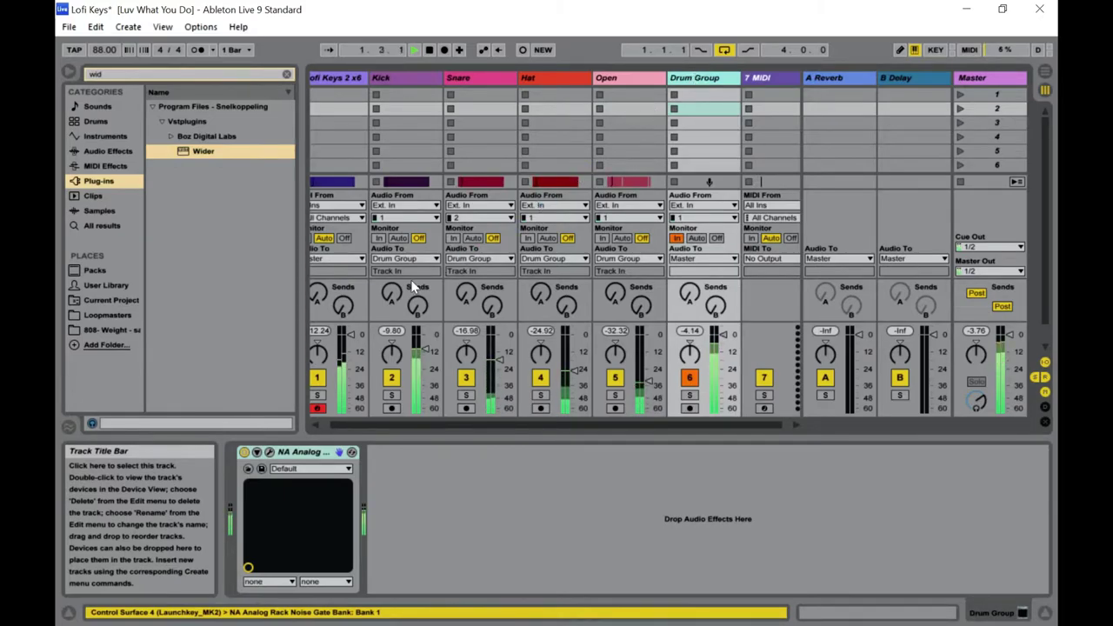
{"action": "left_click", "coordinate": [618, 78]}
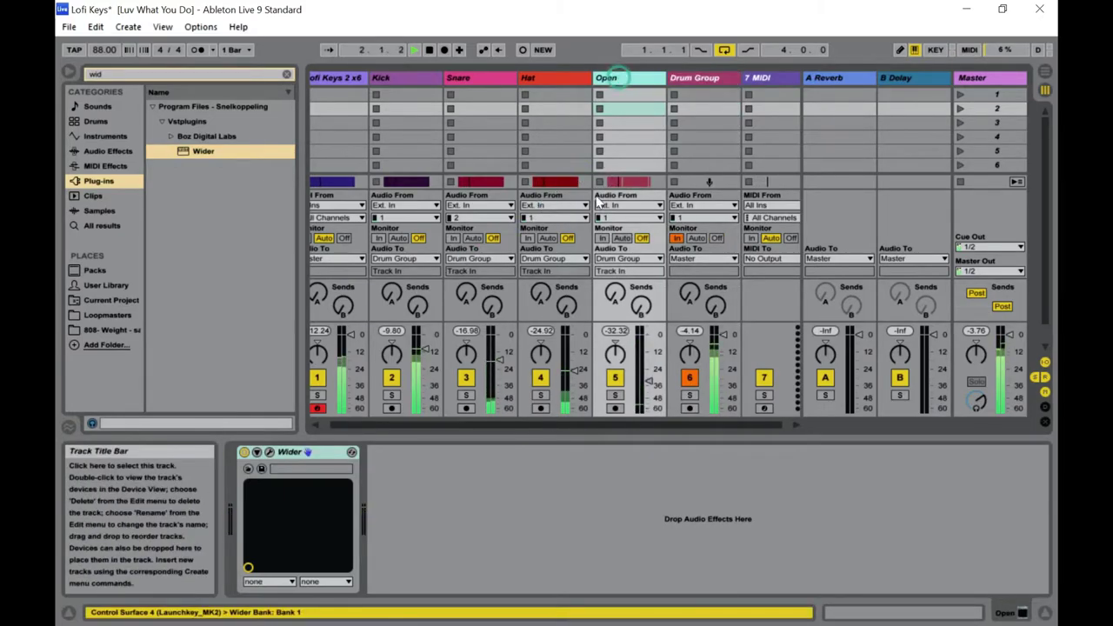
{"action": "right_click", "coordinate": [296, 449]}
{"action": "left_click", "coordinate": [367, 541]}
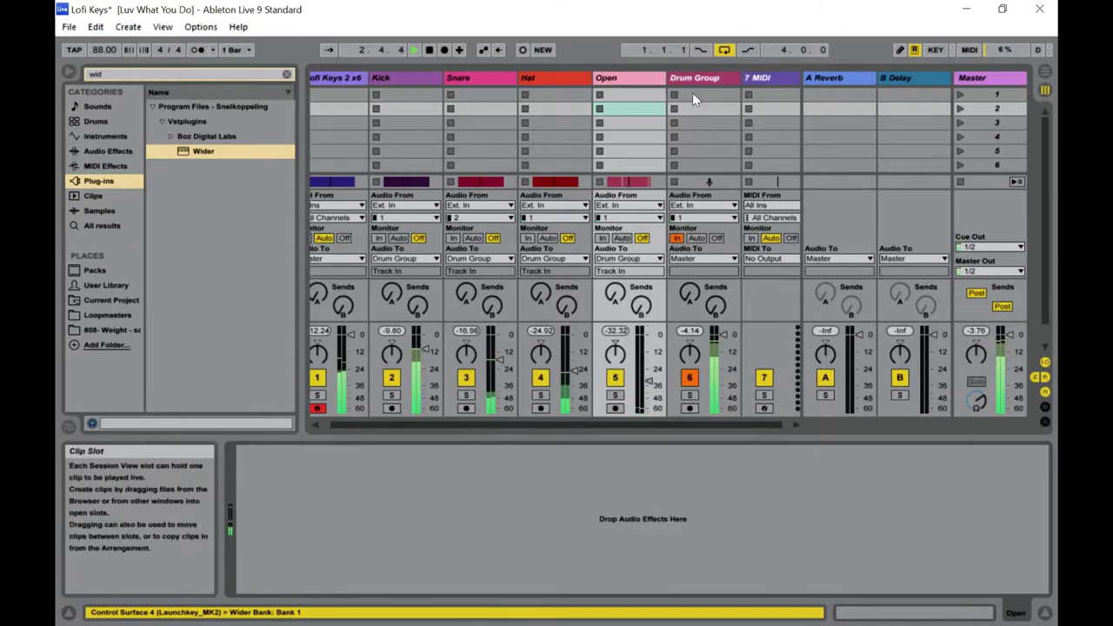
Load the Wider plug-in on the Drum Group track and close its window.
{"action": "left_click", "coordinate": [694, 77]}
{"action": "double_click", "coordinate": [202, 150]}
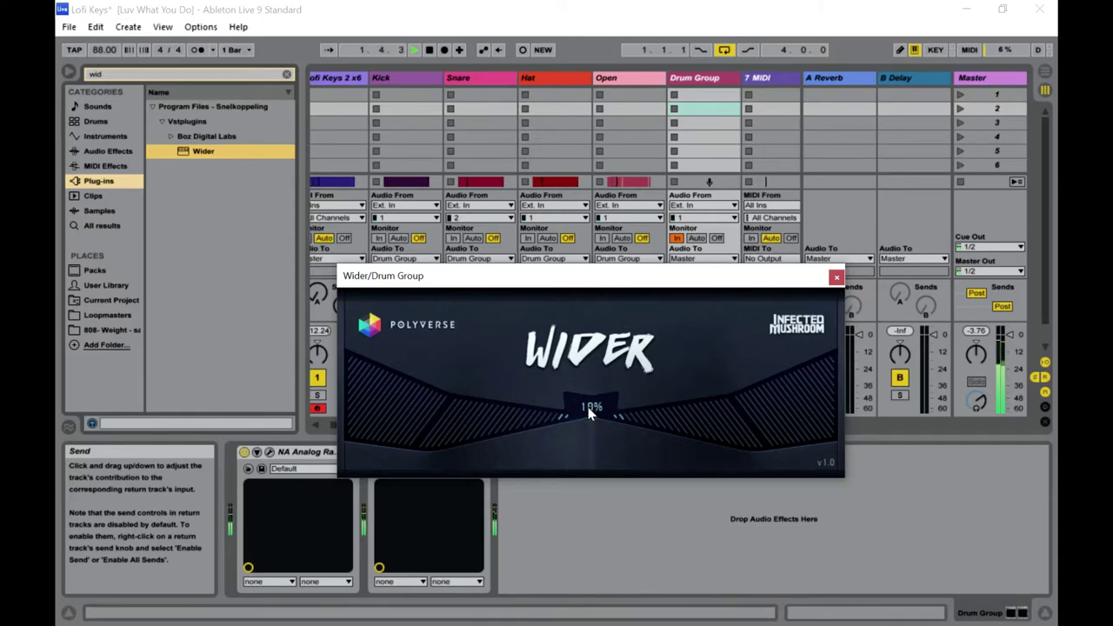
{"action": "left_click", "coordinate": [836, 277]}
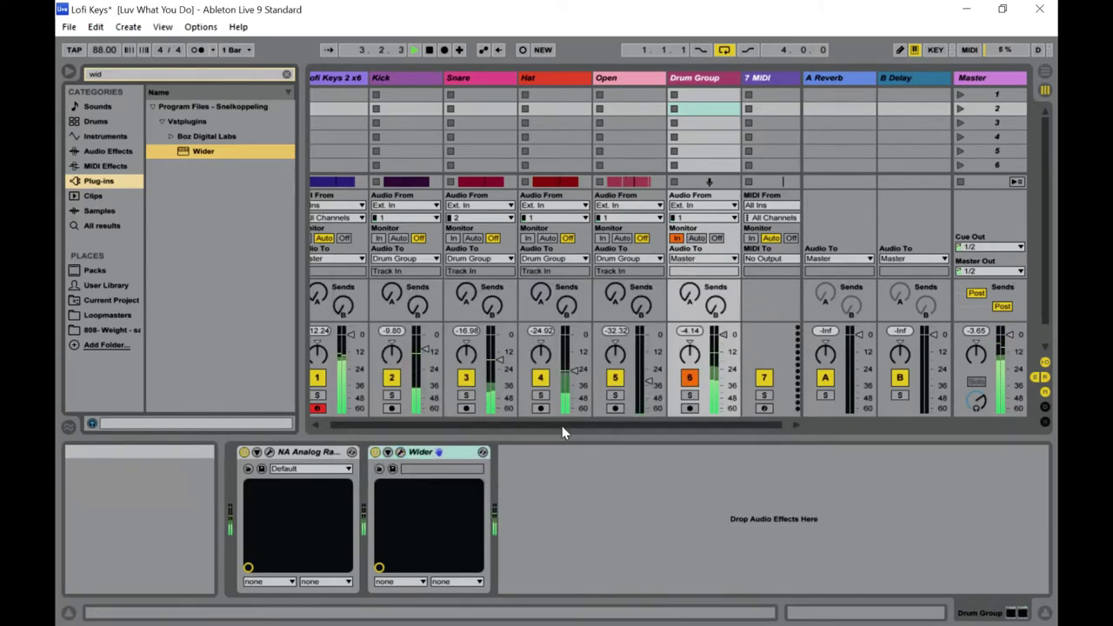
Lower the Hat track's volume to -26.4 dB and the Open track's volume to -33.0 dB.
{"action": "scroll", "coordinate": [440, 428], "scroll_direction": "left", "scroll_amount": 1}
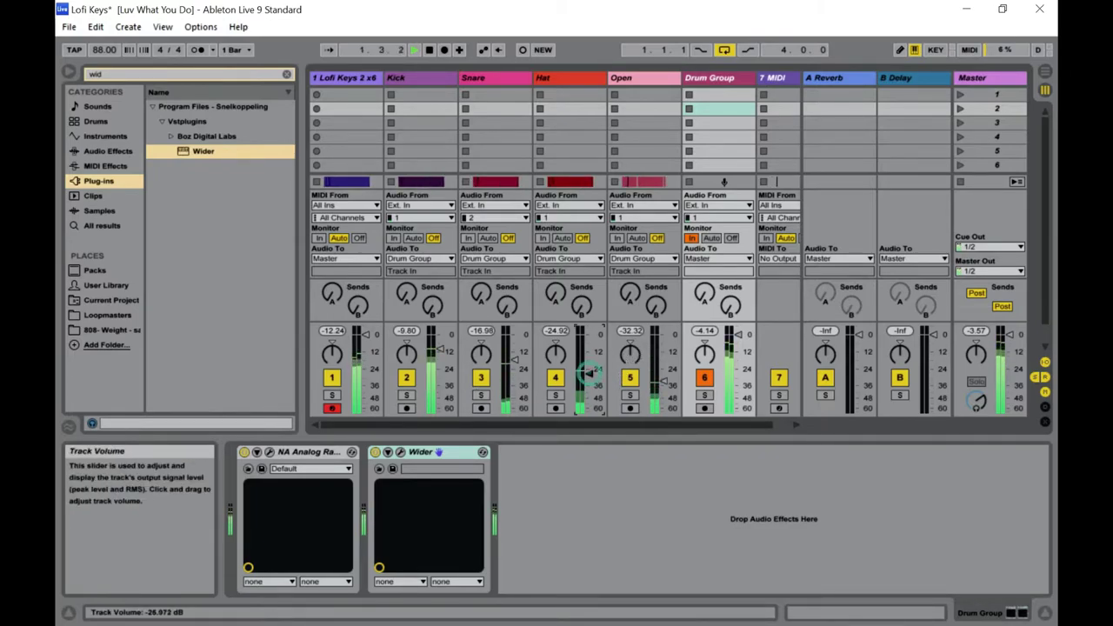
{"action": "left_click_drag", "start_coordinate": [588, 373], "coordinate": [589, 371]}
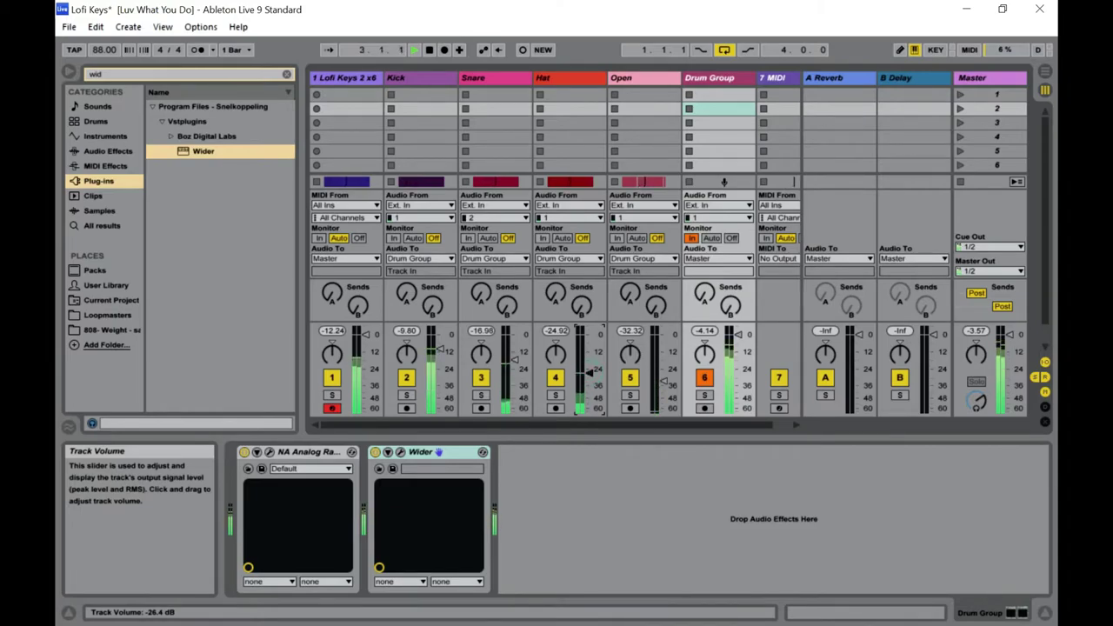
{"action": "left_click", "coordinate": [668, 386]}
{"action": "left_click_drag", "start_coordinate": [666, 384], "coordinate": [667, 388]}
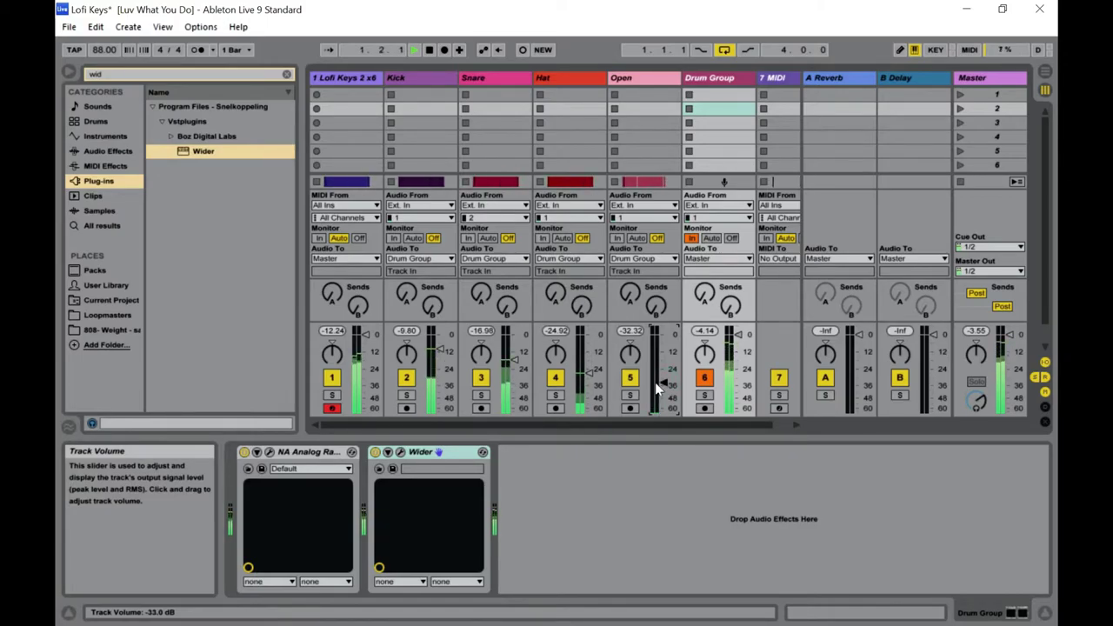
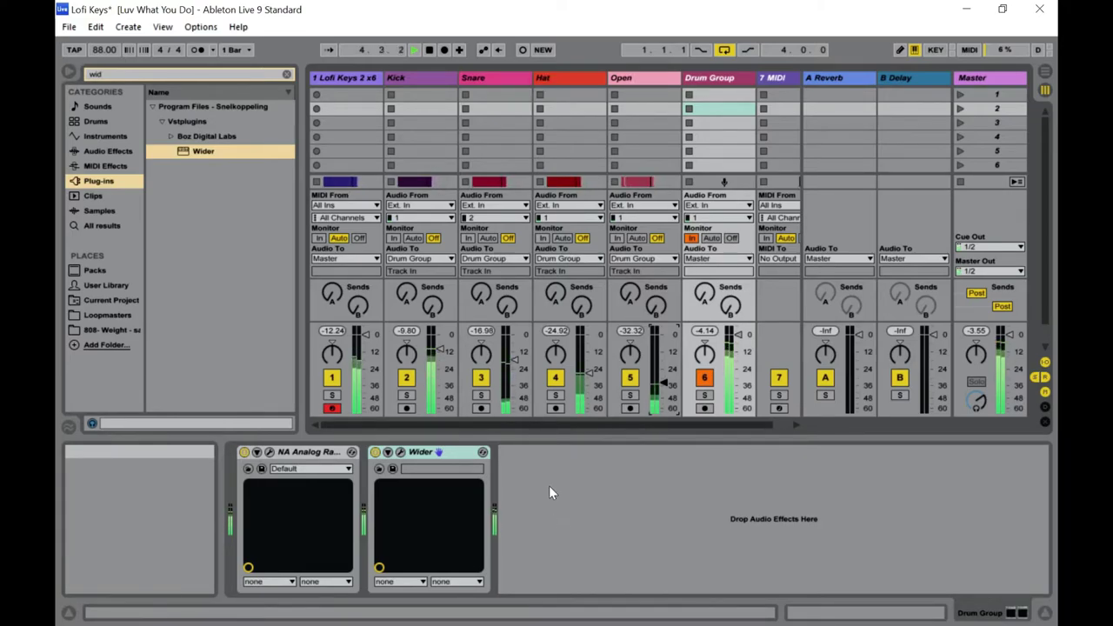
Switch to File Explorer and look through the samples in the Closed Hats and Snares folders.
{"action": "key", "text": "super"}
{"action": "left_click", "coordinate": [309, 613]}
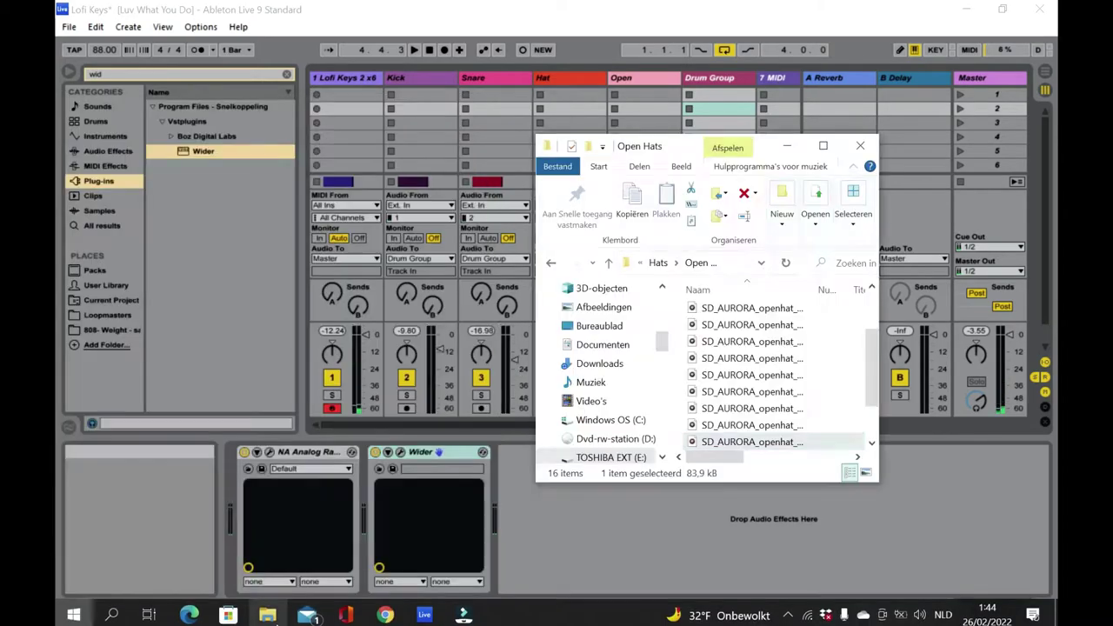
{"action": "left_click", "coordinate": [549, 264]}
{"action": "double_click", "coordinate": [744, 317]}
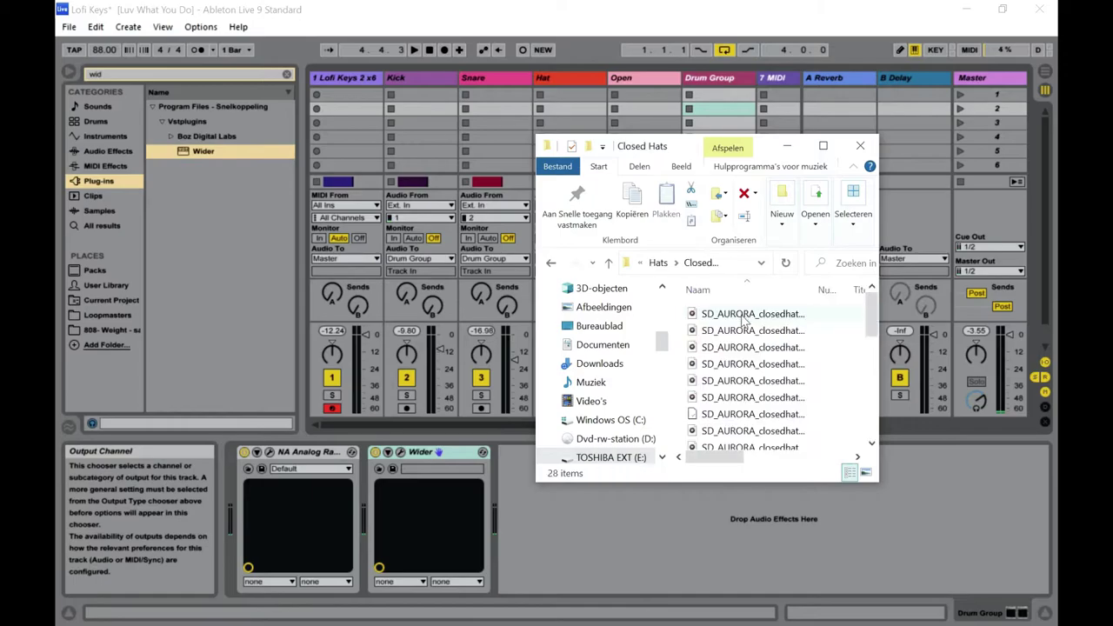
{"action": "scroll", "coordinate": [756, 365], "scroll_direction": "down", "scroll_amount": 5}
{"action": "scroll", "coordinate": [607, 296], "scroll_direction": "down", "scroll_amount": 1}
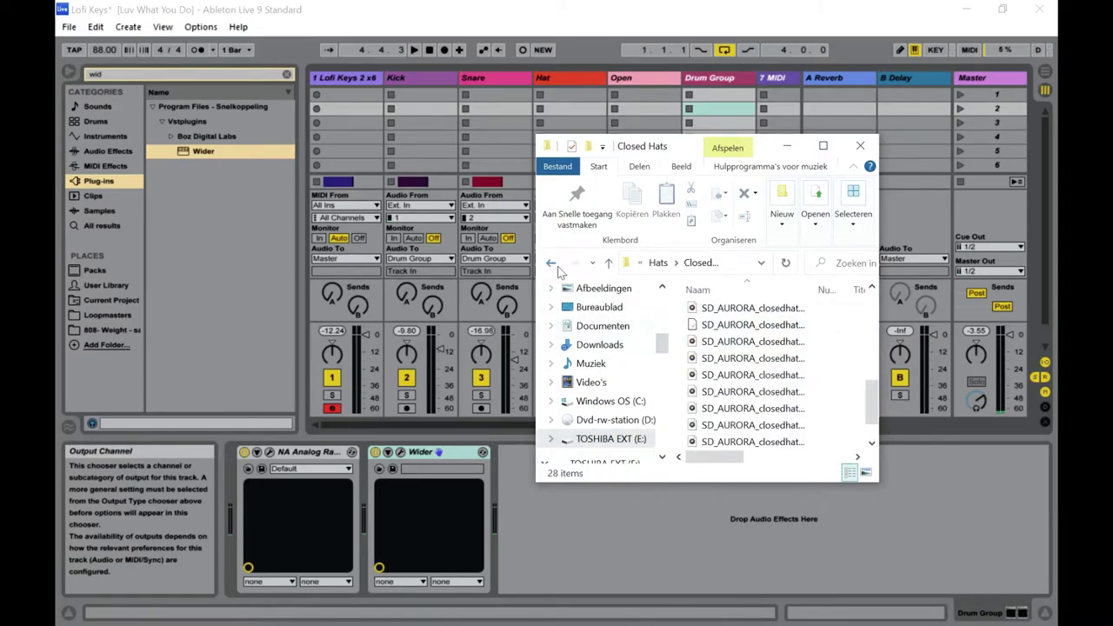
{"action": "left_click", "coordinate": [552, 264]}
{"action": "left_click", "coordinate": [550, 263]}
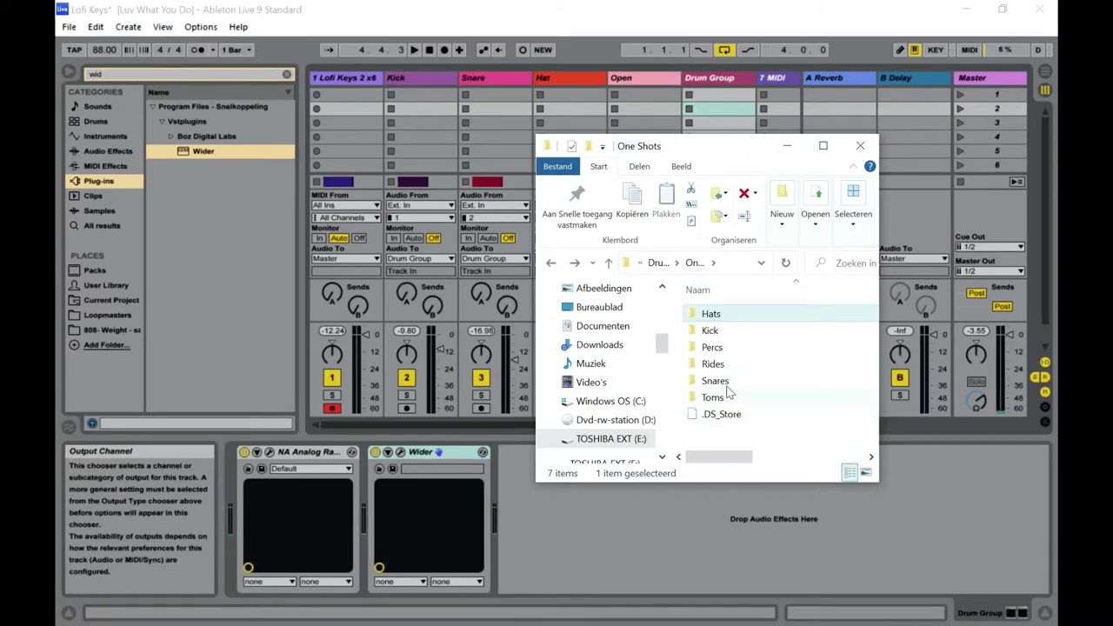
{"action": "double_click", "coordinate": [727, 382]}
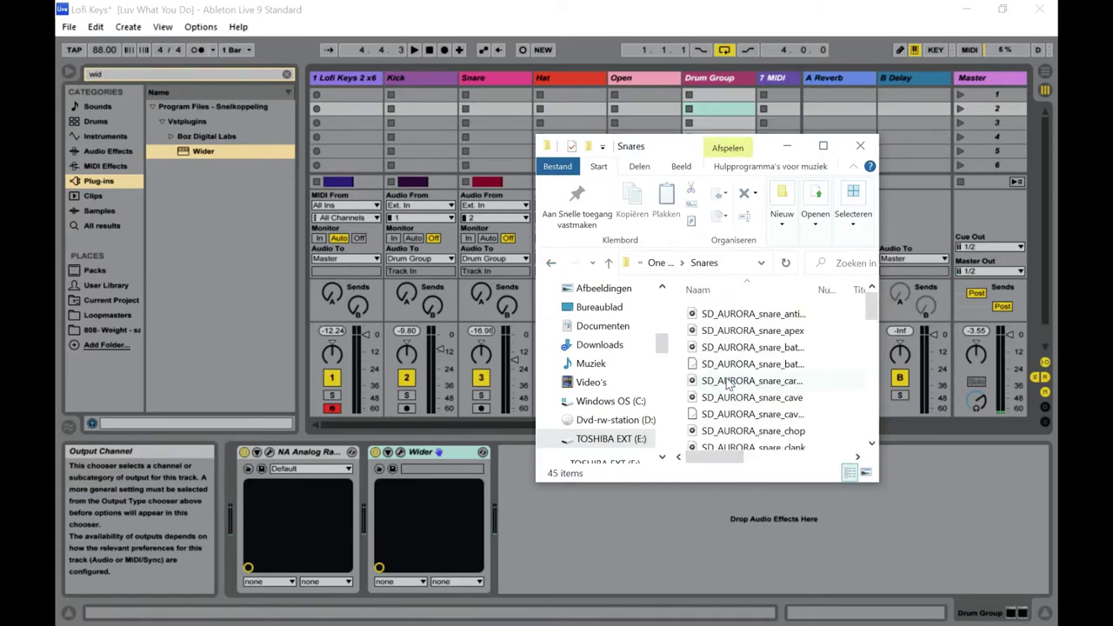
{"action": "scroll", "coordinate": [727, 383], "scroll_direction": "down", "scroll_amount": 12}
{"action": "scroll", "coordinate": [727, 423], "scroll_direction": "up", "scroll_amount": 12}
{"action": "left_click", "coordinate": [551, 263]}
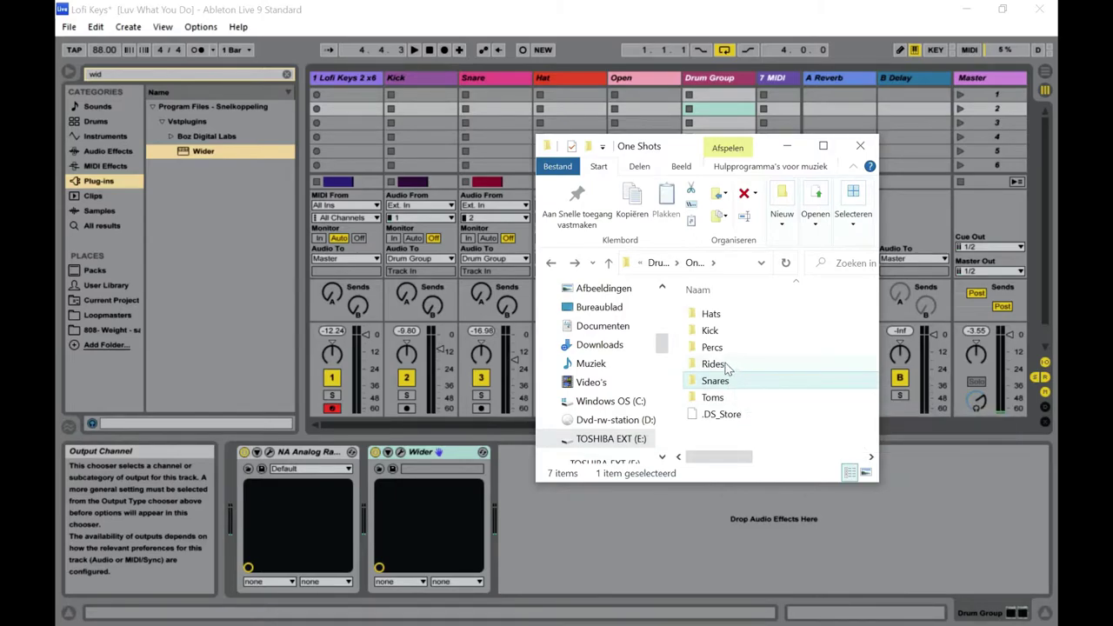
Open the Rides folder and audition SD_AURORA_ride_splash and SD_AURORA_ride_static.
{"action": "double_click", "coordinate": [713, 364]}
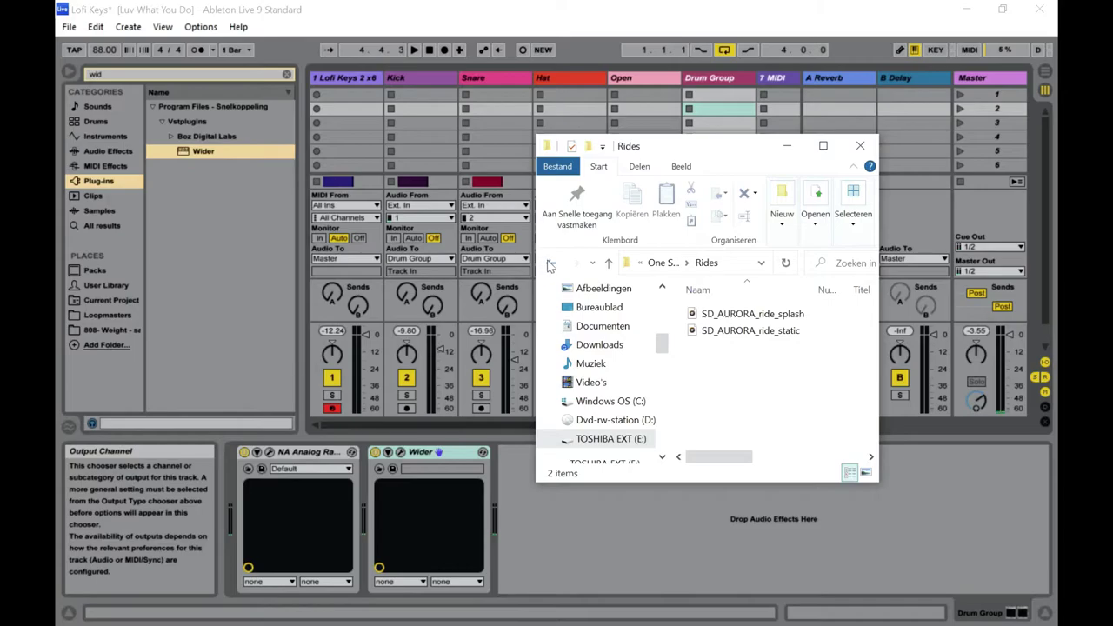
{"action": "double_click", "coordinate": [776, 318]}
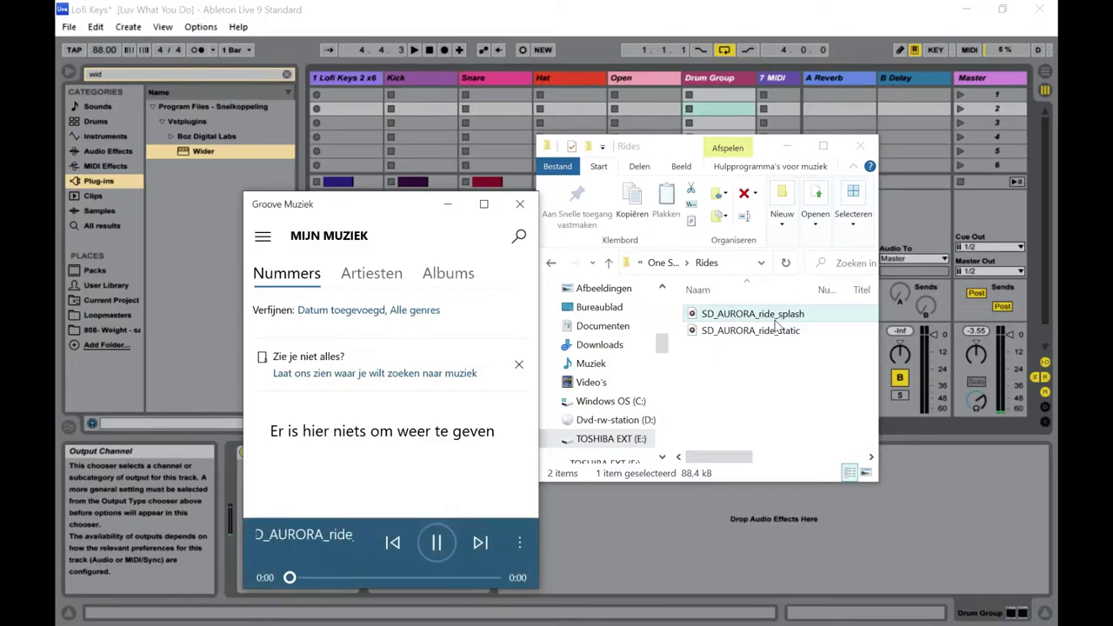
{"action": "double_click", "coordinate": [773, 335]}
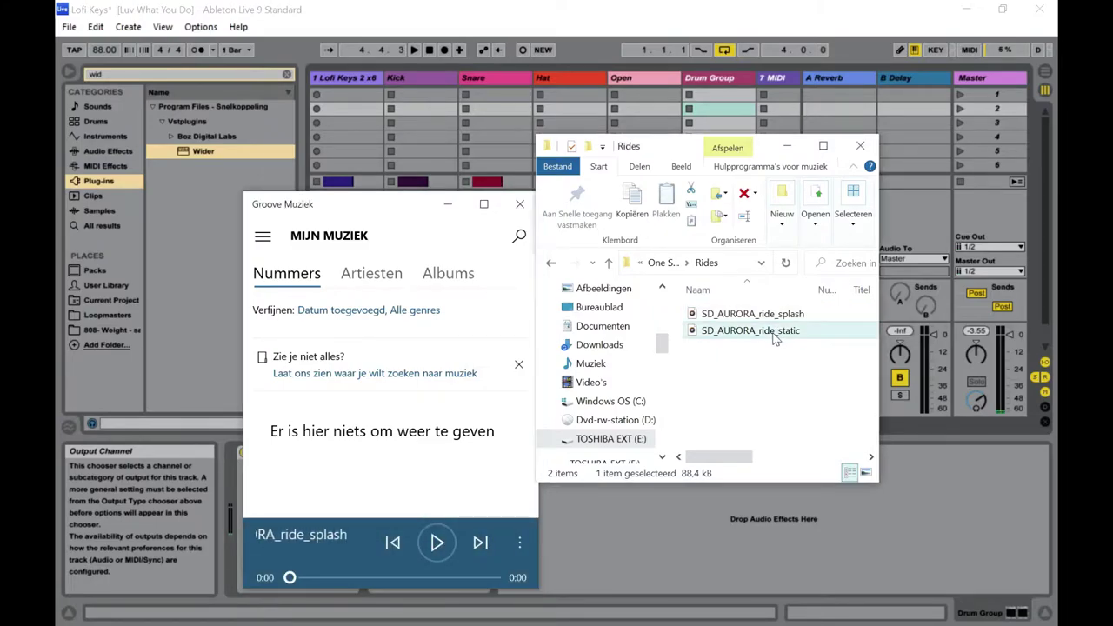
{"action": "left_click", "coordinate": [773, 335]}
{"action": "double_click", "coordinate": [772, 336]}
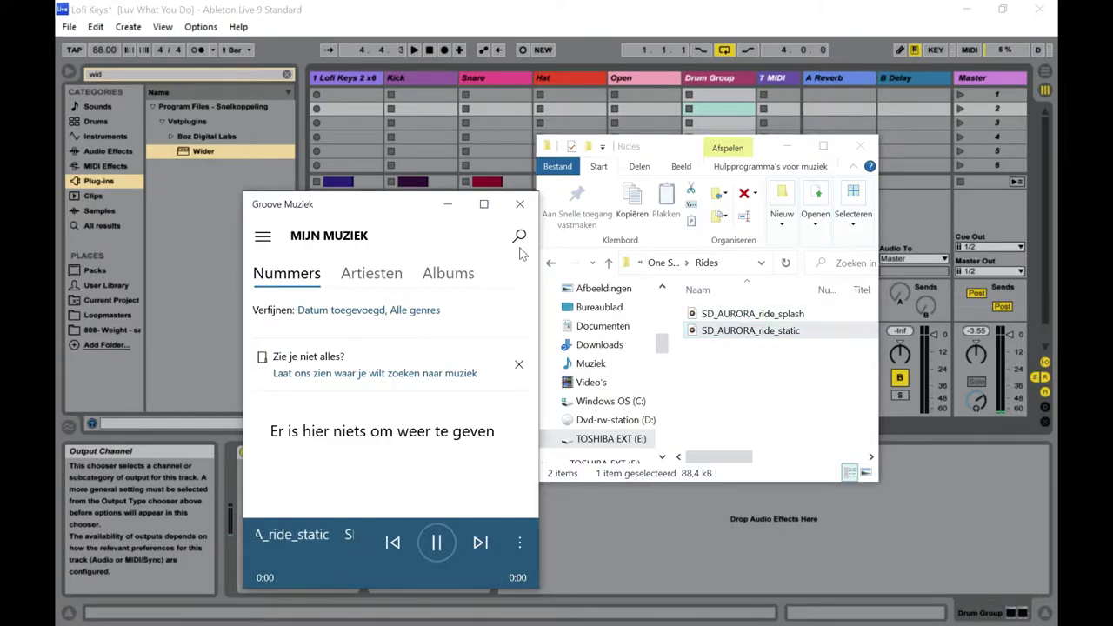
Return to the Closed Hats folder inside Hats and audition the samples near the end of the list, working upward.
{"action": "left_click", "coordinate": [550, 261]}
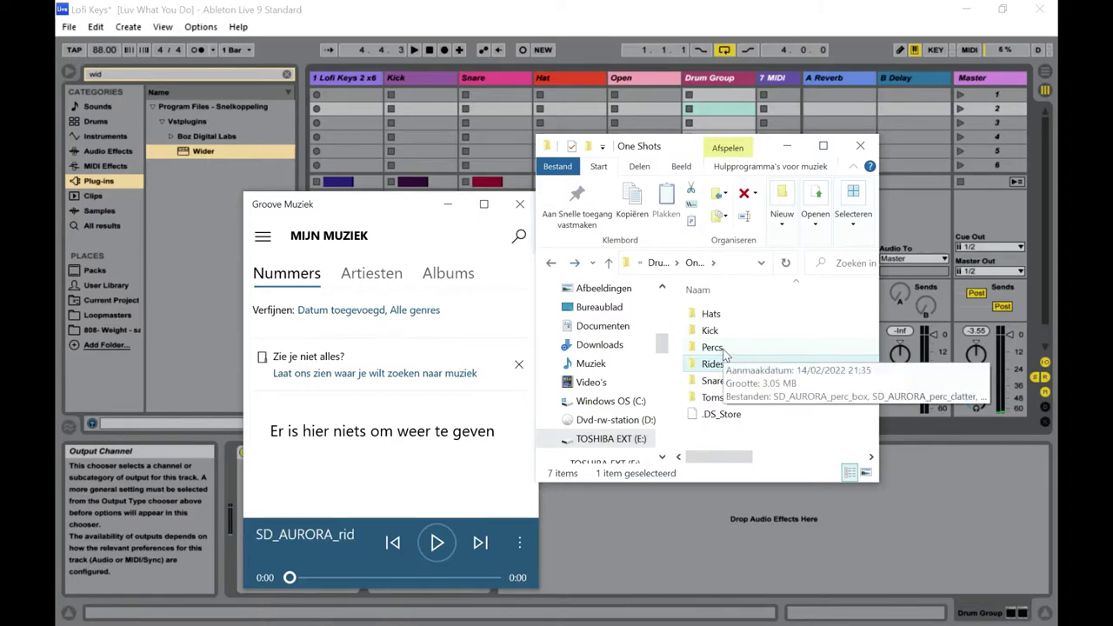
{"action": "left_click", "coordinate": [712, 317]}
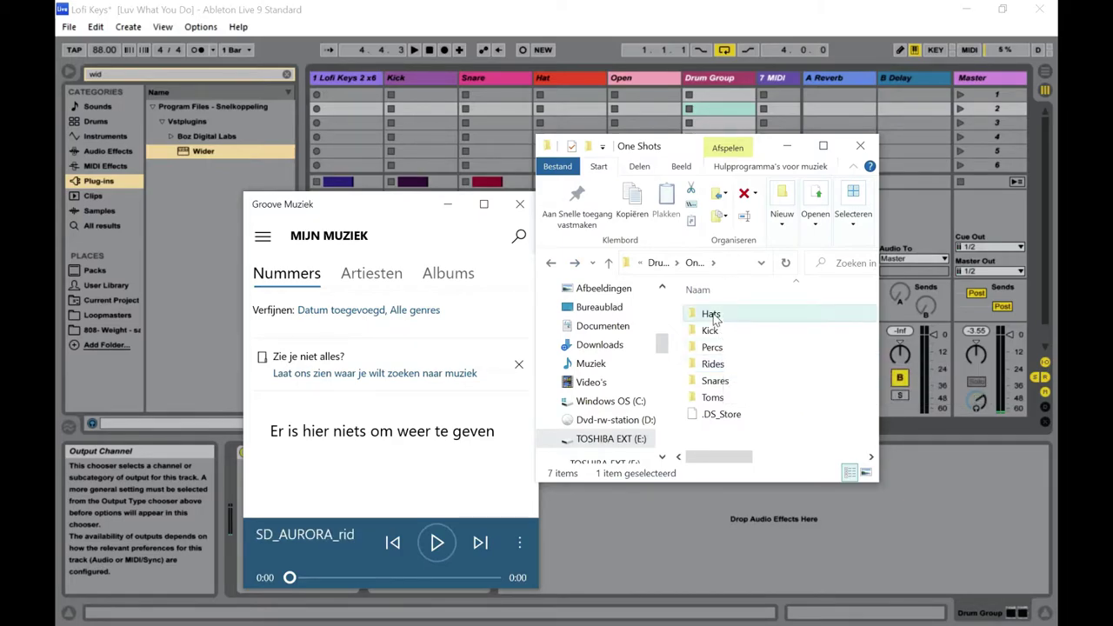
{"action": "left_click", "coordinate": [712, 316]}
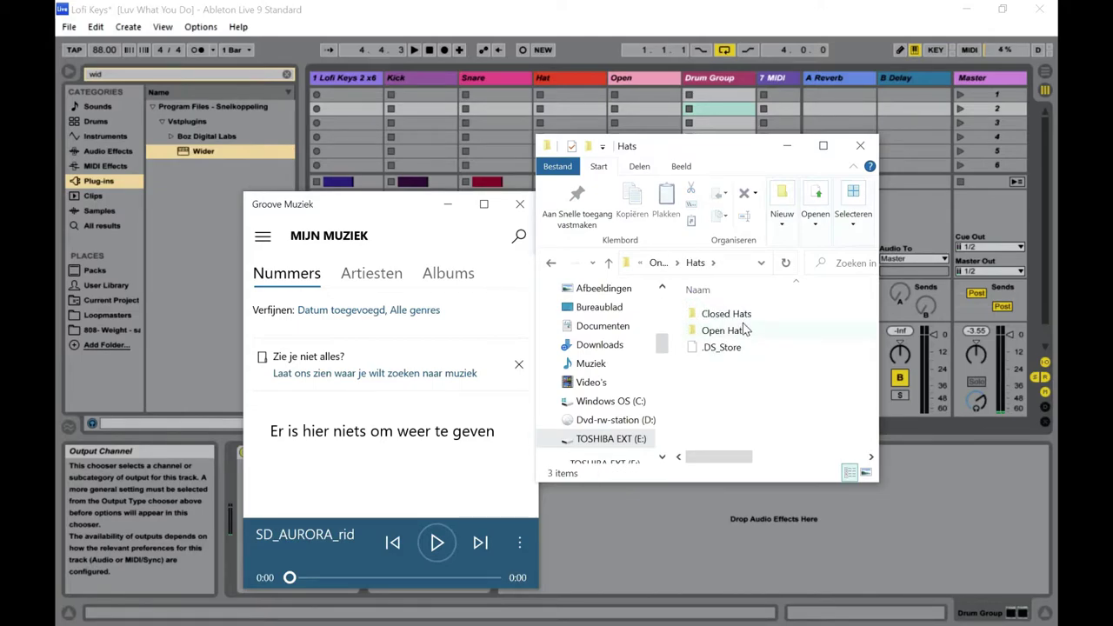
{"action": "double_click", "coordinate": [737, 315]}
{"action": "scroll", "coordinate": [791, 446], "scroll_direction": "down", "scroll_amount": 1}
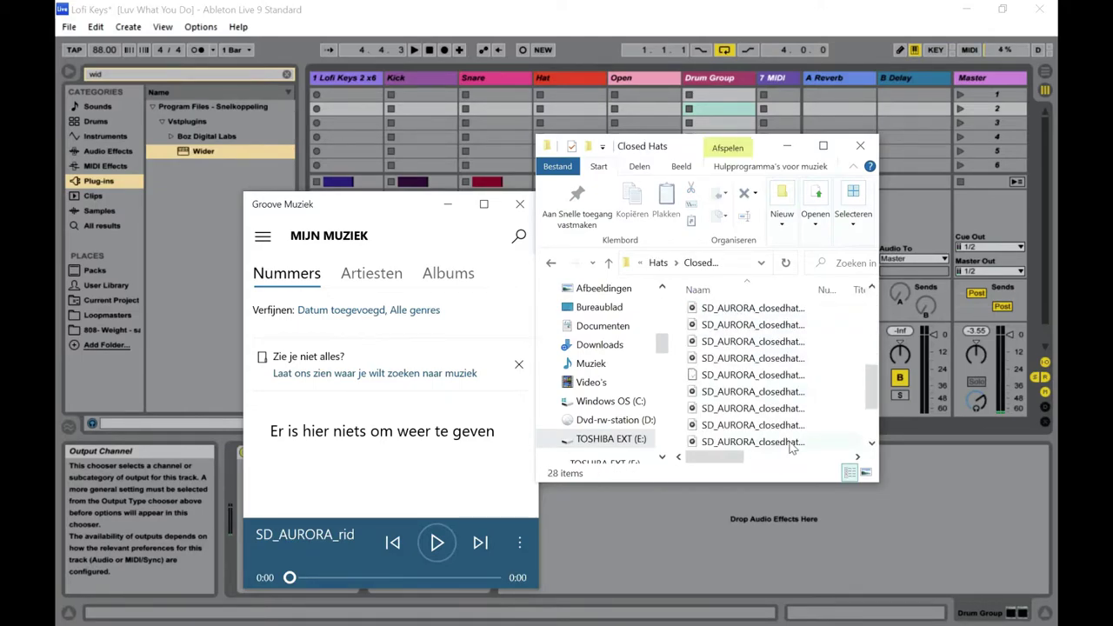
{"action": "left_click", "coordinate": [768, 428]}
{"action": "double_click", "coordinate": [768, 426]}
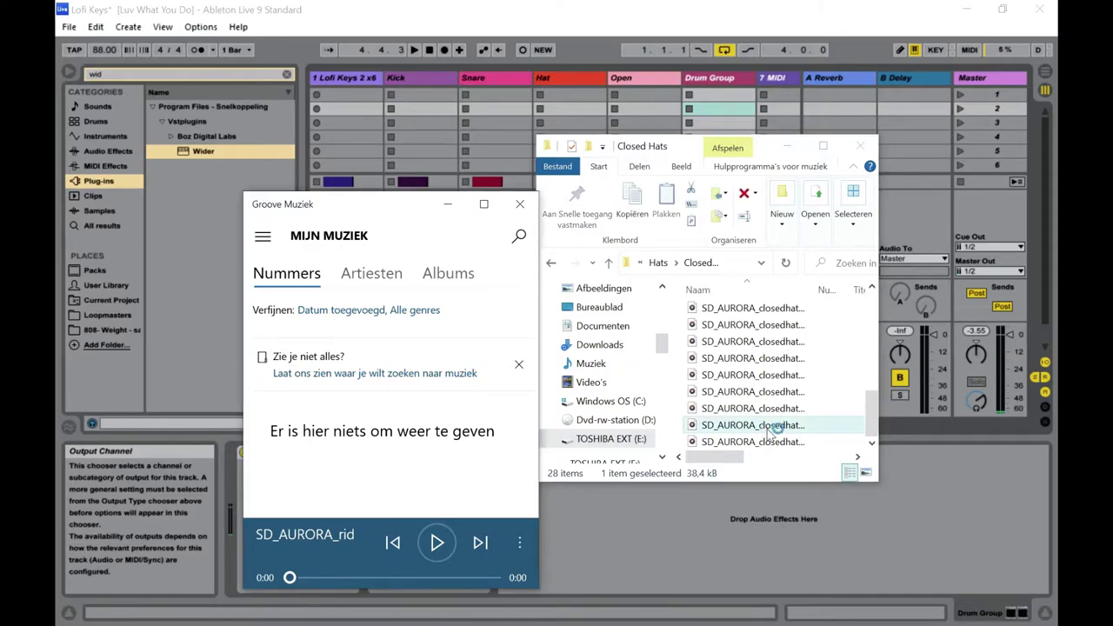
{"action": "double_click", "coordinate": [782, 409]}
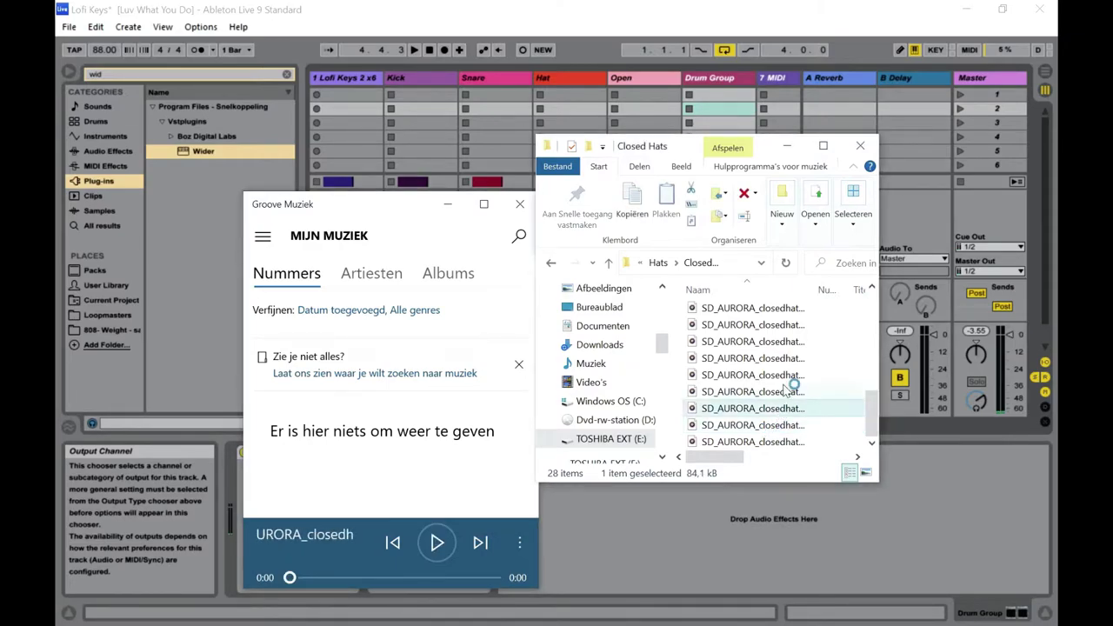
{"action": "double_click", "coordinate": [785, 393]}
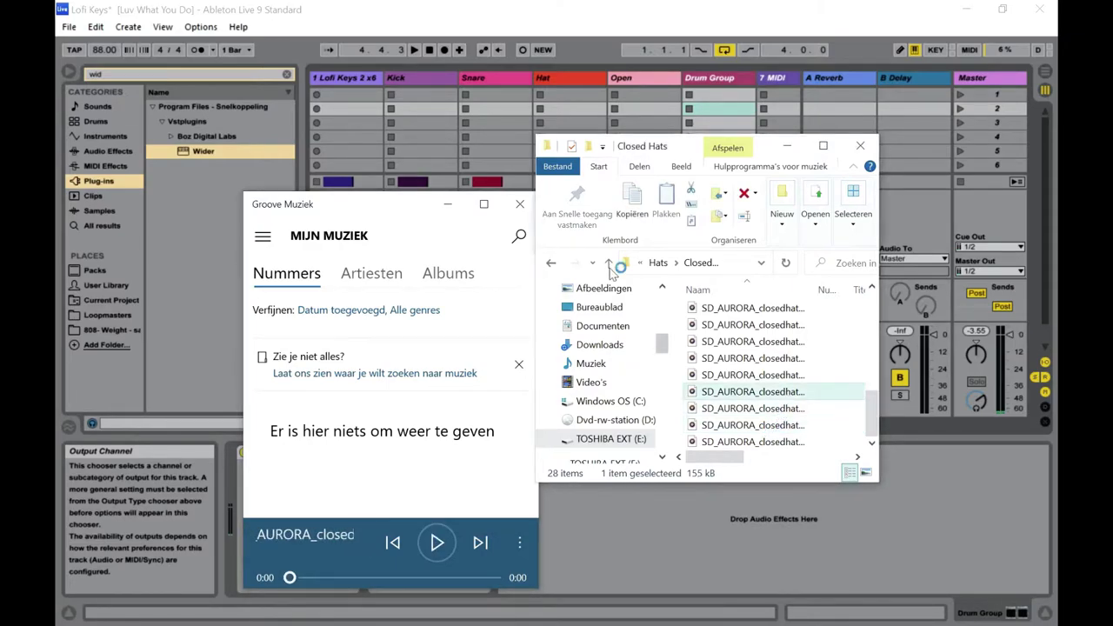
{"action": "double_click", "coordinate": [746, 374]}
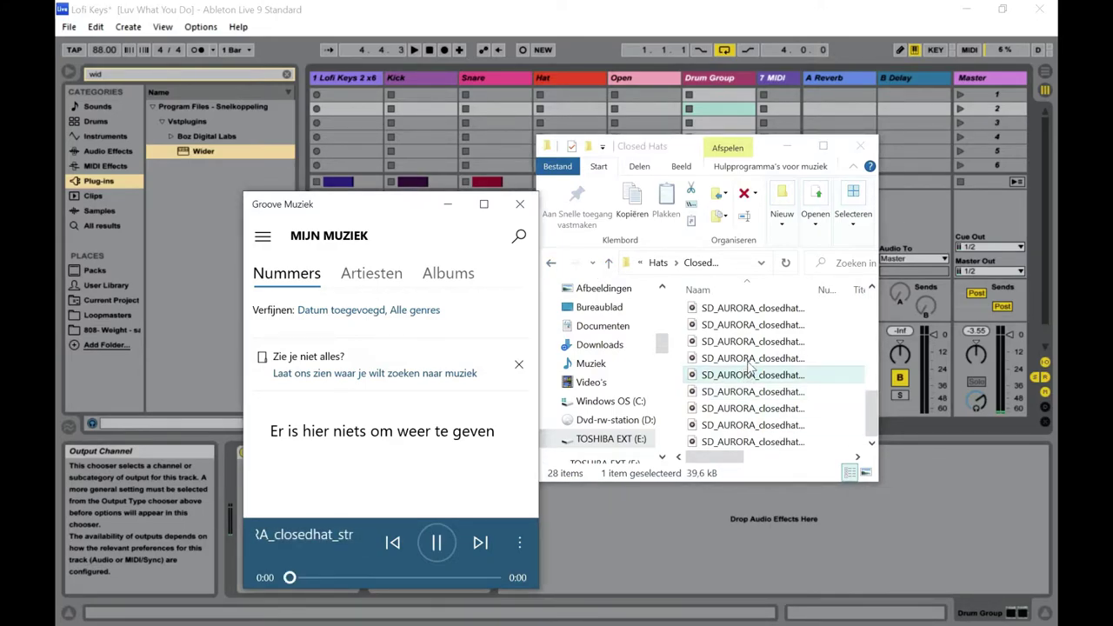
{"action": "double_click", "coordinate": [750, 359]}
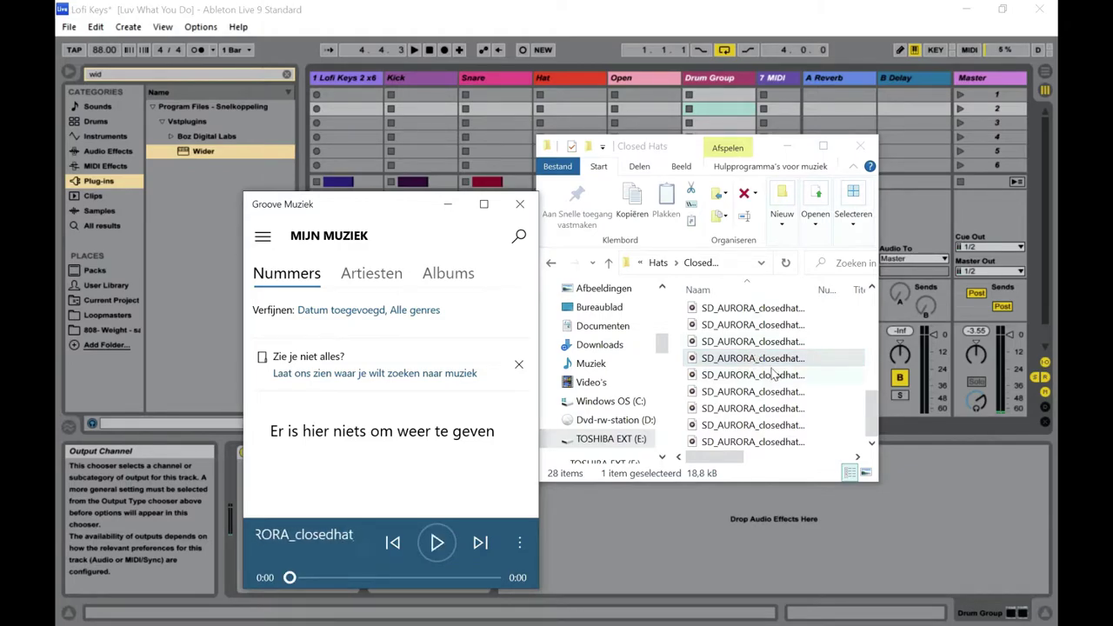
{"action": "double_click", "coordinate": [771, 361]}
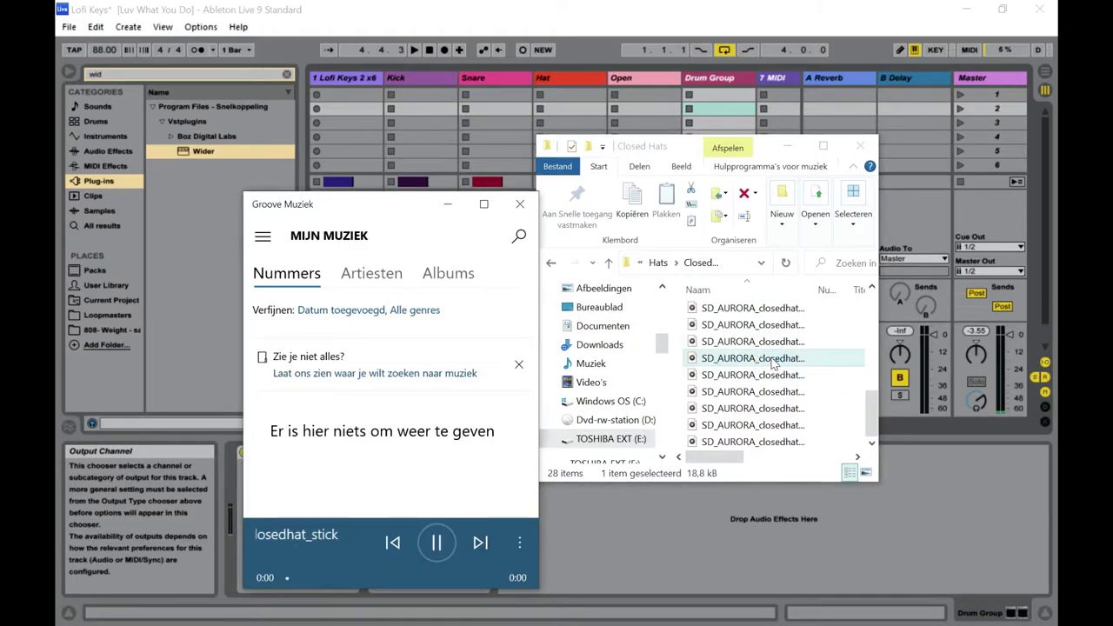
{"action": "double_click", "coordinate": [769, 344]}
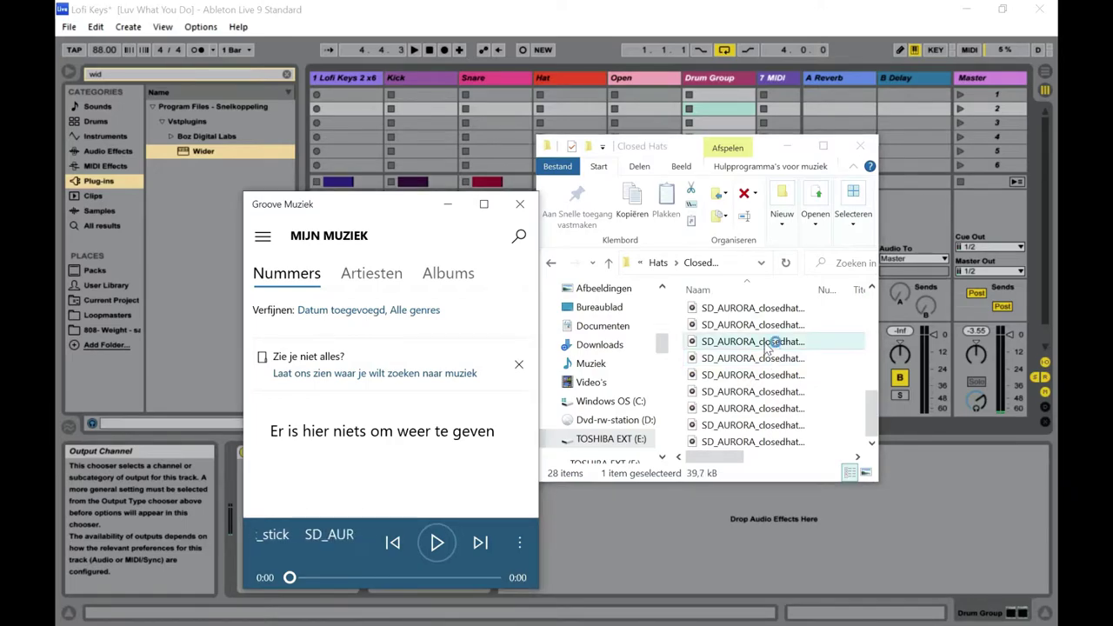
{"action": "double_click", "coordinate": [765, 325]}
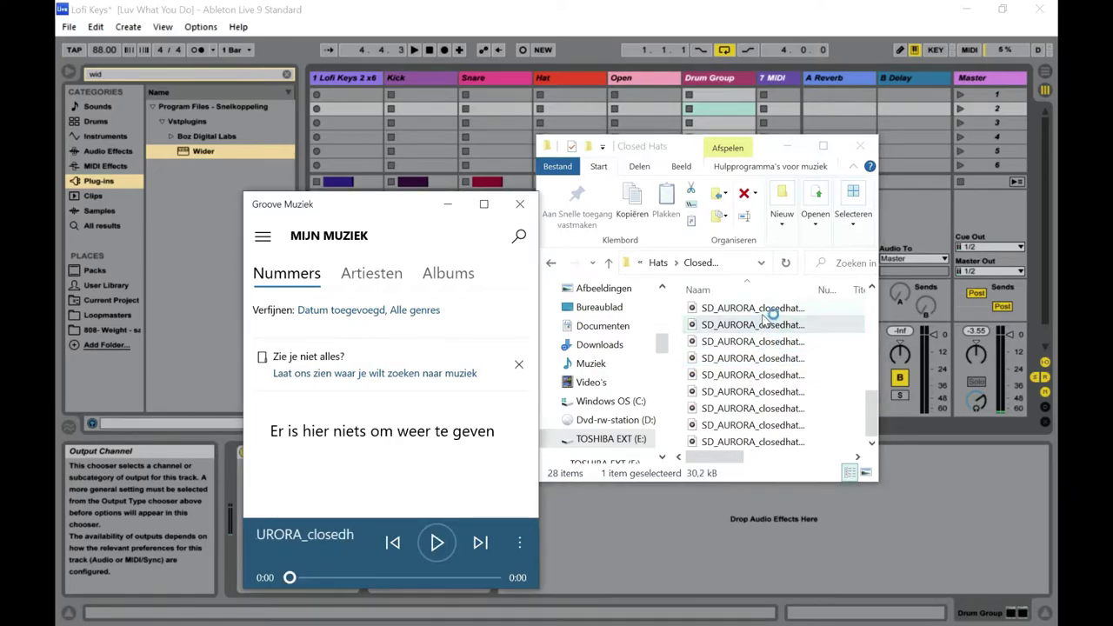
{"action": "double_click", "coordinate": [764, 312]}
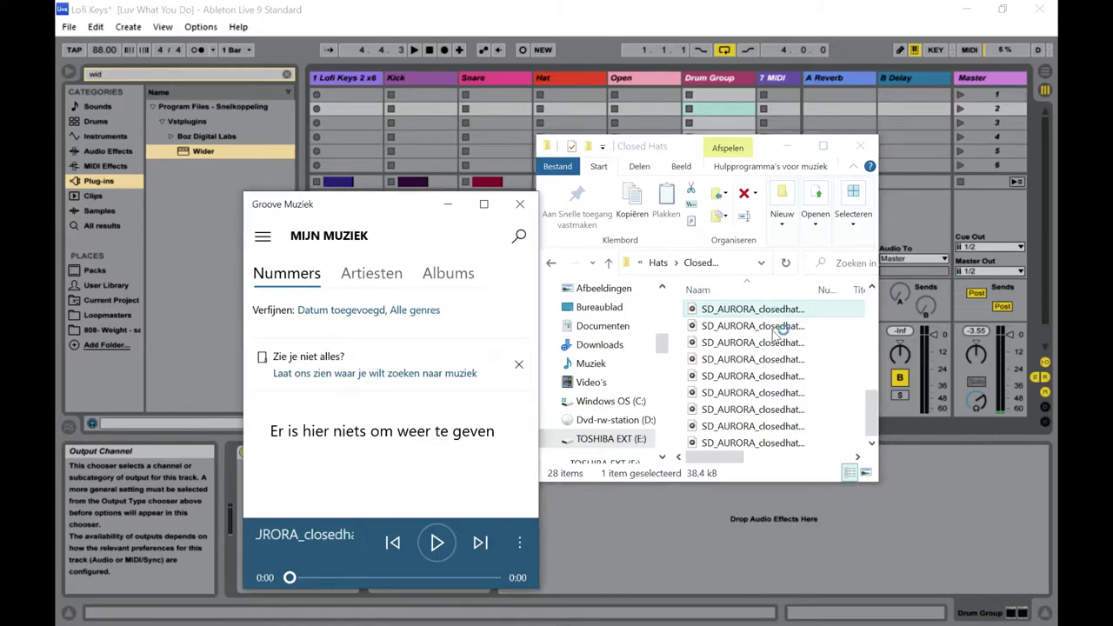
Audition the closed hat samples in the lower middle of the Closed Hats folder, working upward through the list.
{"action": "scroll", "coordinate": [824, 392], "scroll_direction": "up", "scroll_amount": 2}
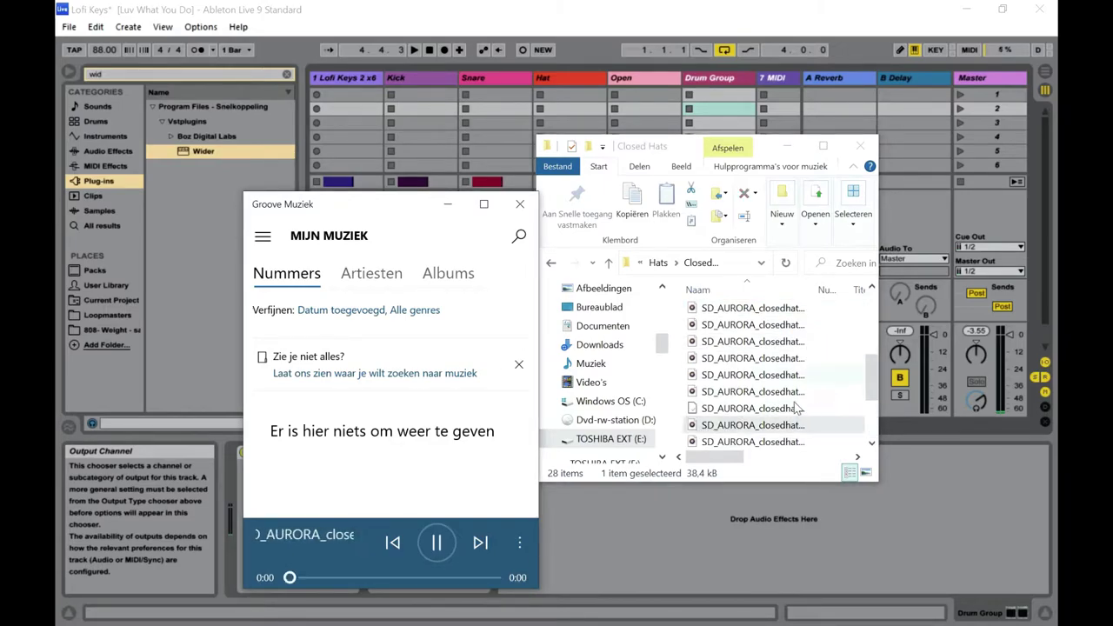
{"action": "double_click", "coordinate": [772, 410]}
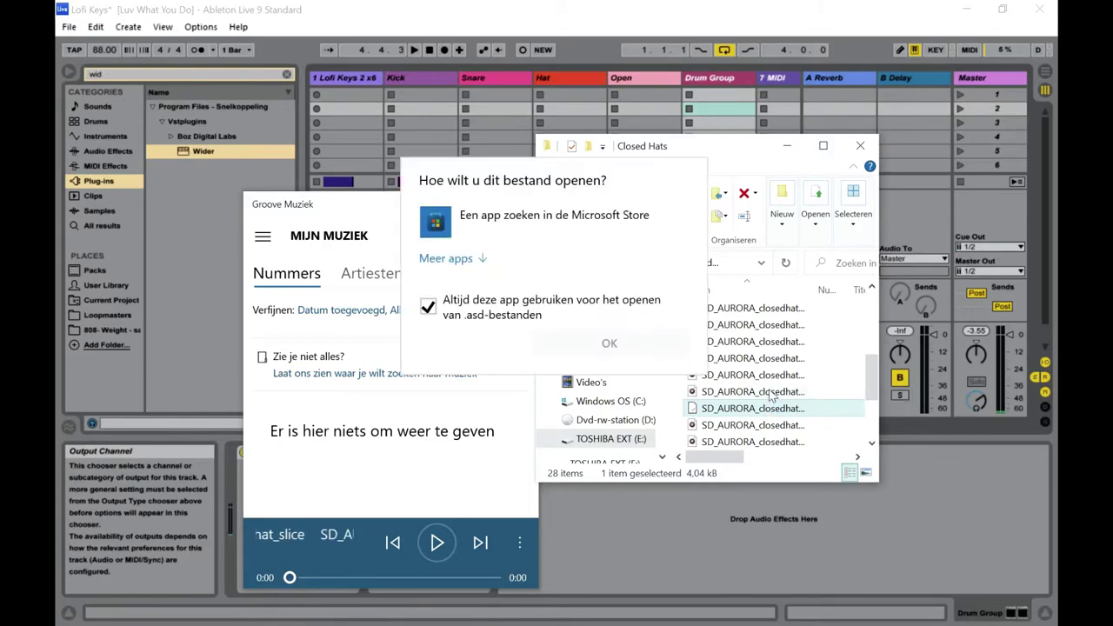
{"action": "double_click", "coordinate": [772, 393]}
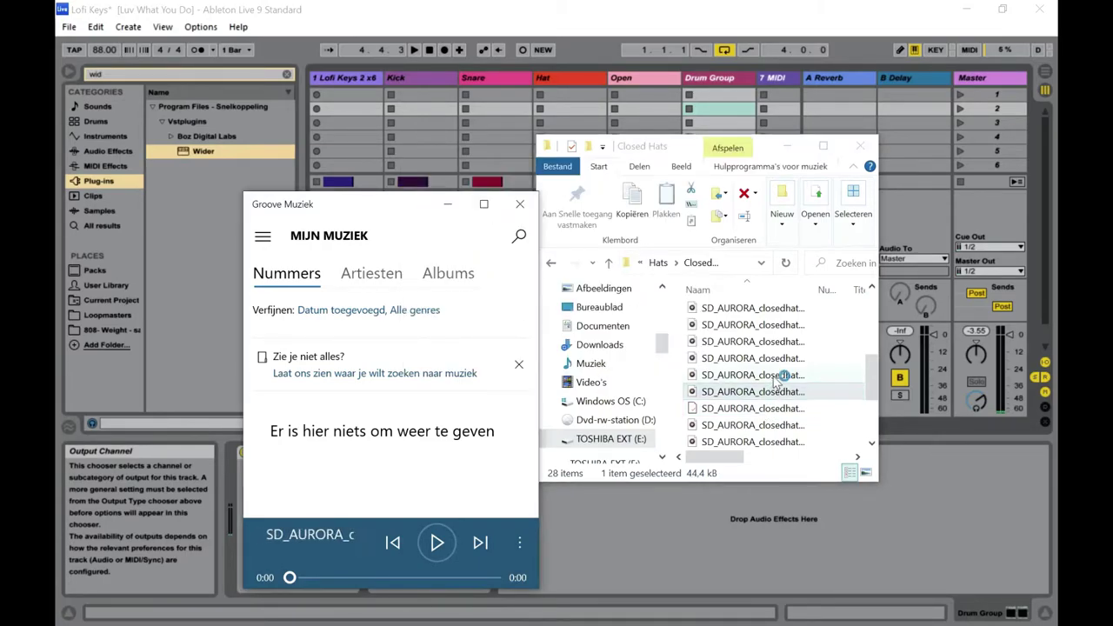
{"action": "double_click", "coordinate": [774, 379]}
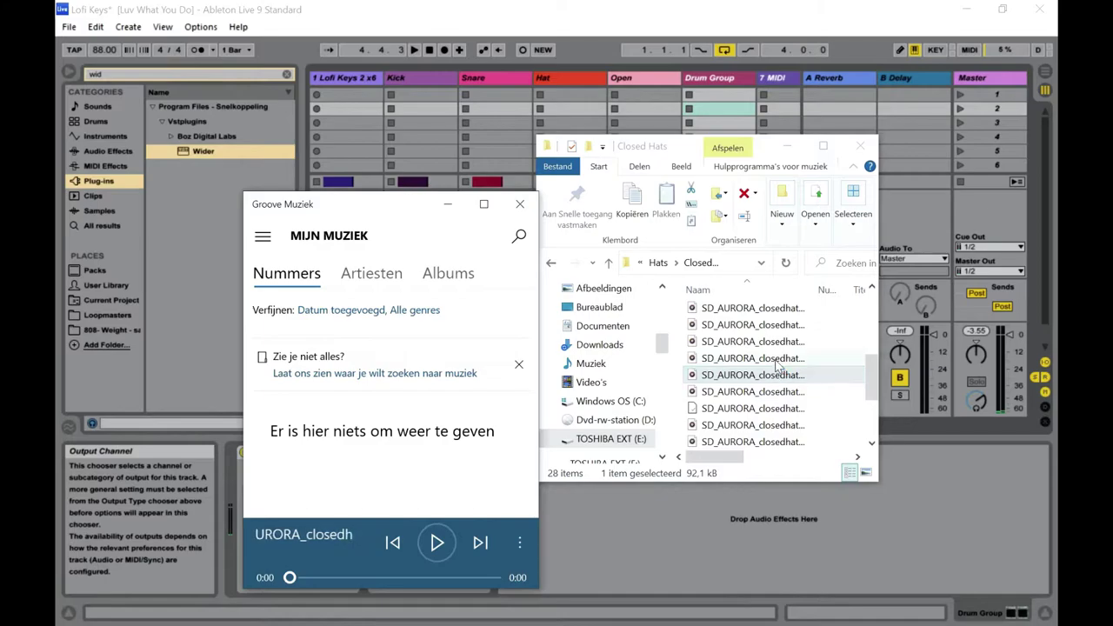
{"action": "double_click", "coordinate": [778, 358]}
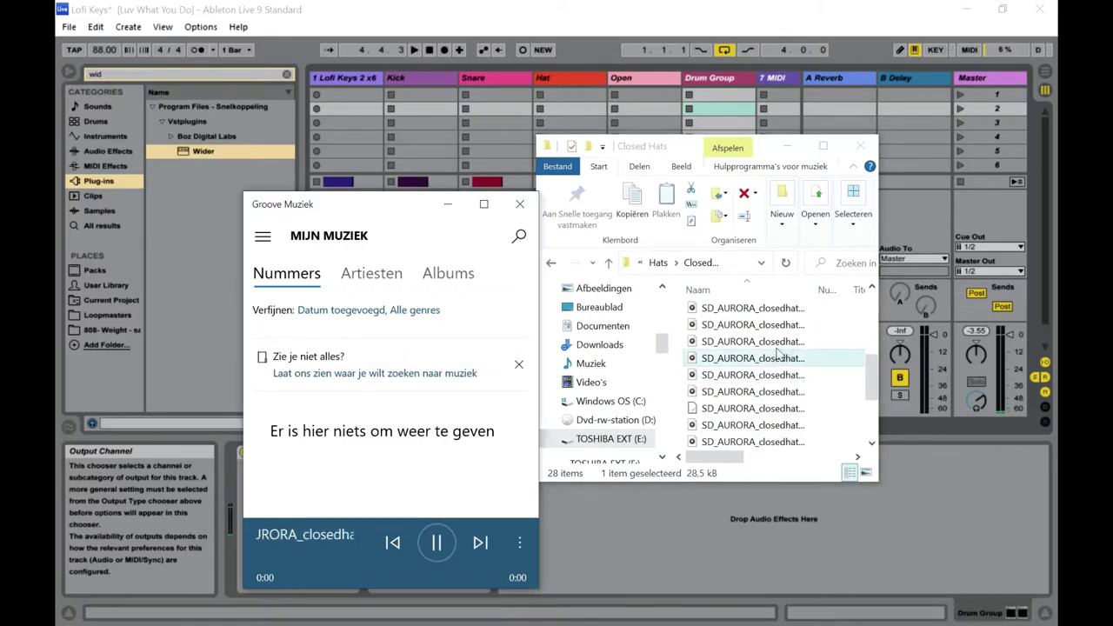
{"action": "double_click", "coordinate": [779, 342]}
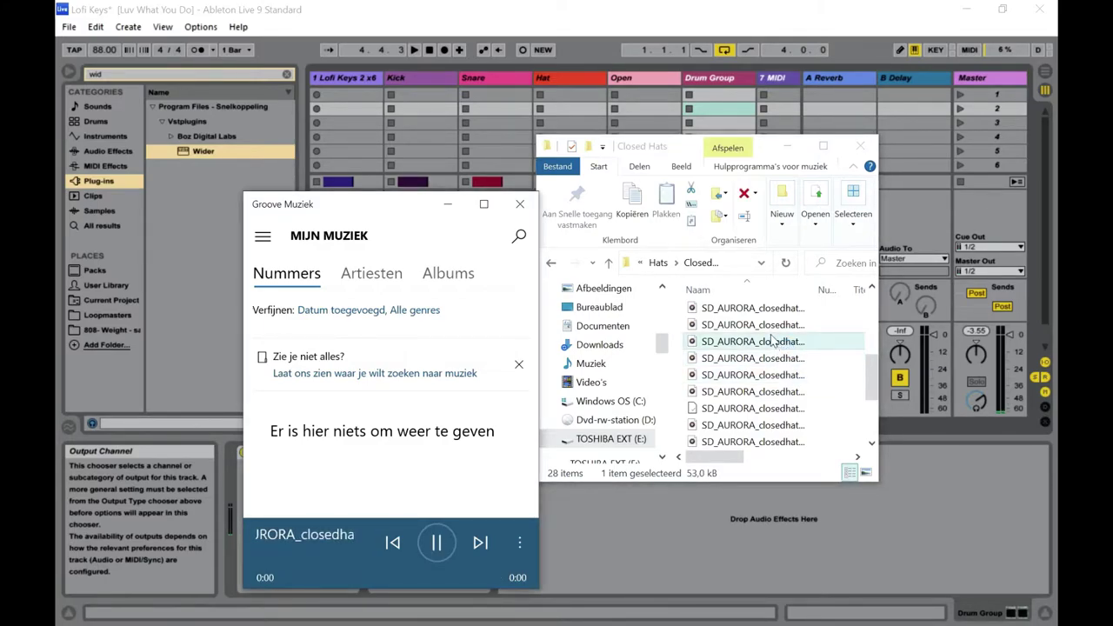
Continue upward through the Closed Hats folder, auditioning the closed hat samples in the middle of the list.
{"action": "double_click", "coordinate": [806, 415]}
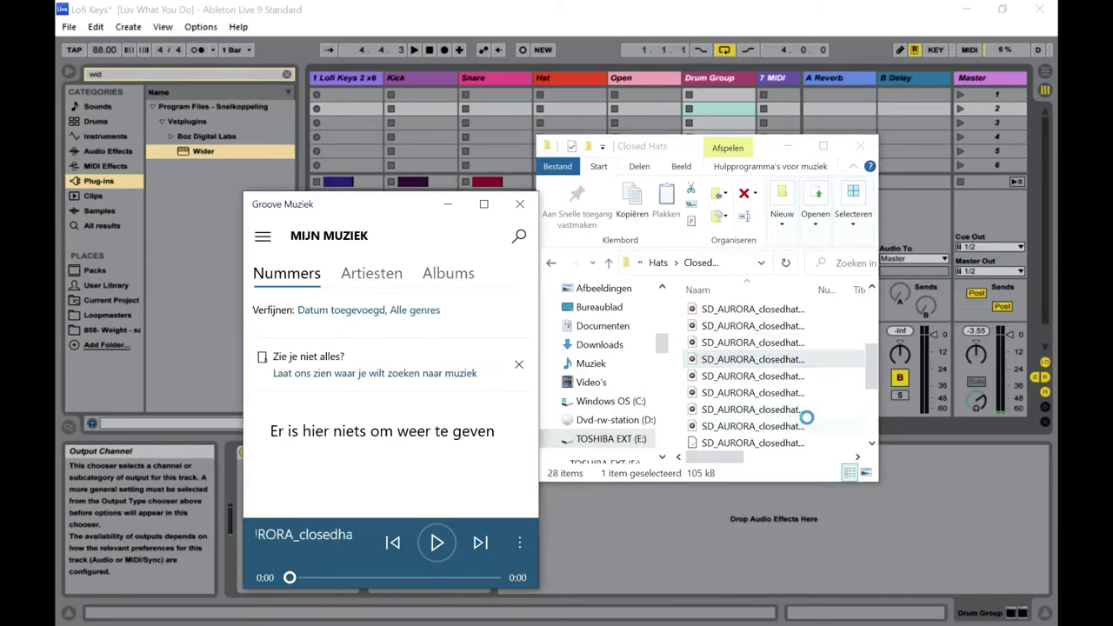
{"action": "double_click", "coordinate": [794, 393]}
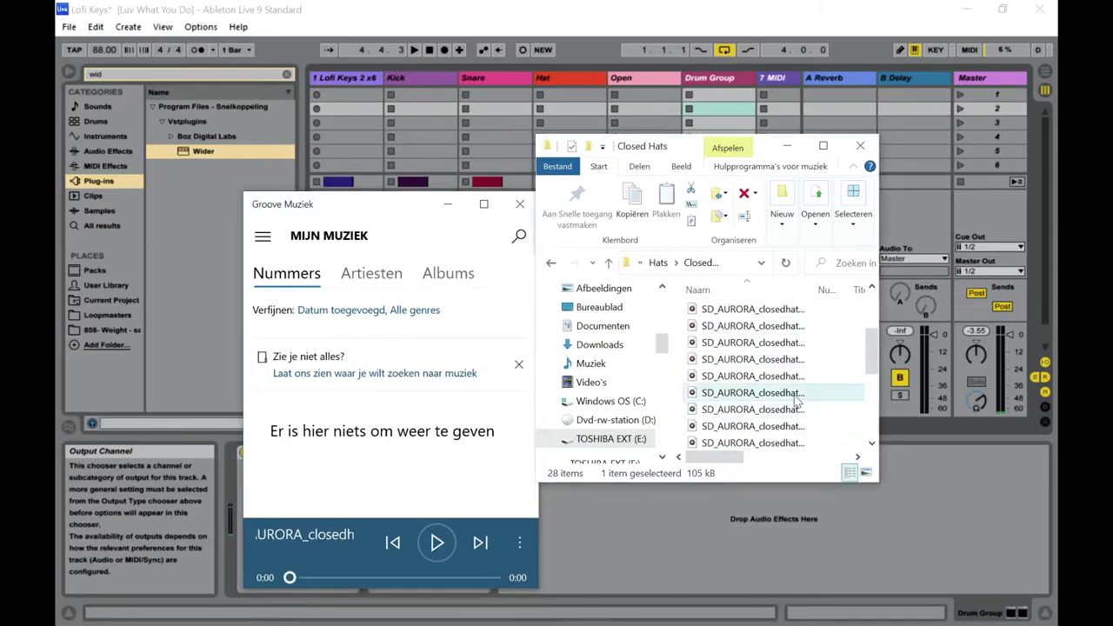
{"action": "double_click", "coordinate": [772, 378]}
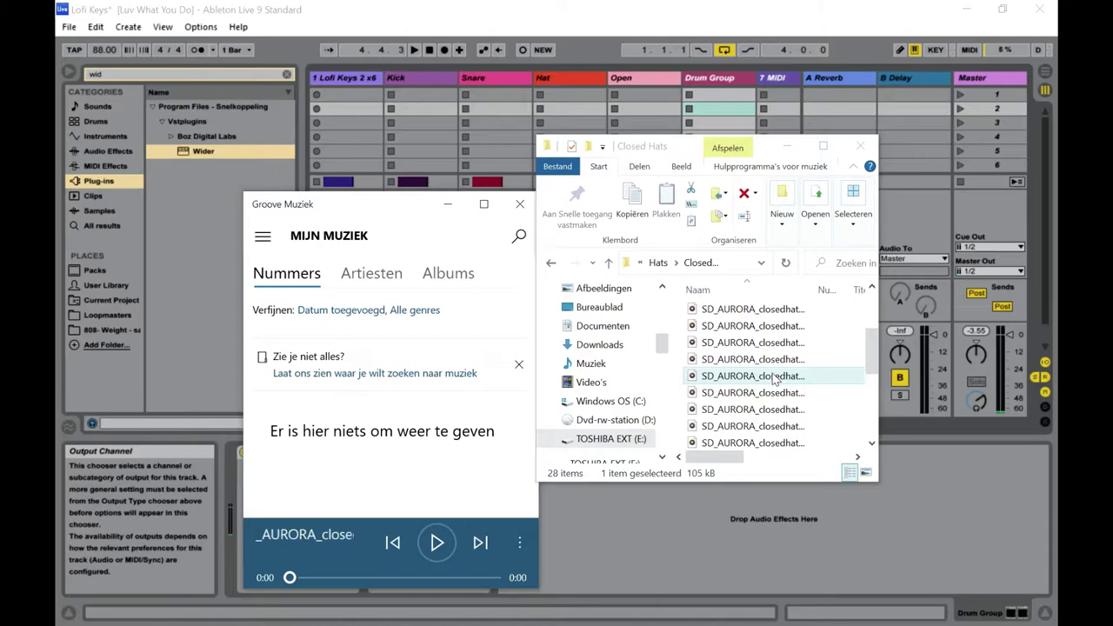
{"action": "double_click", "coordinate": [771, 360]}
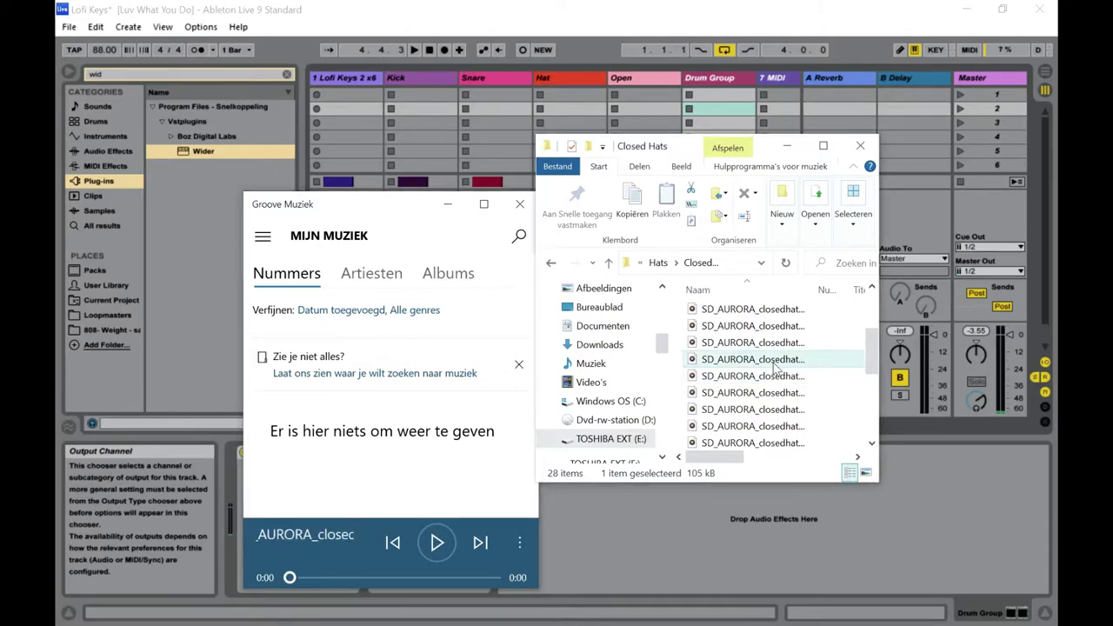
{"action": "double_click", "coordinate": [769, 343]}
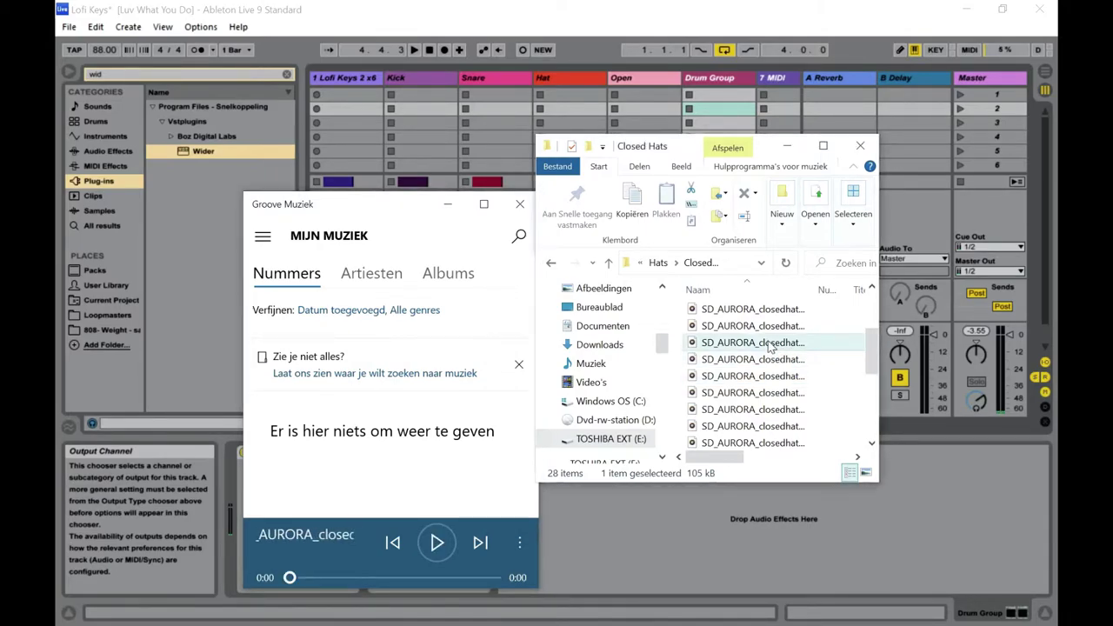
{"action": "double_click", "coordinate": [771, 329]}
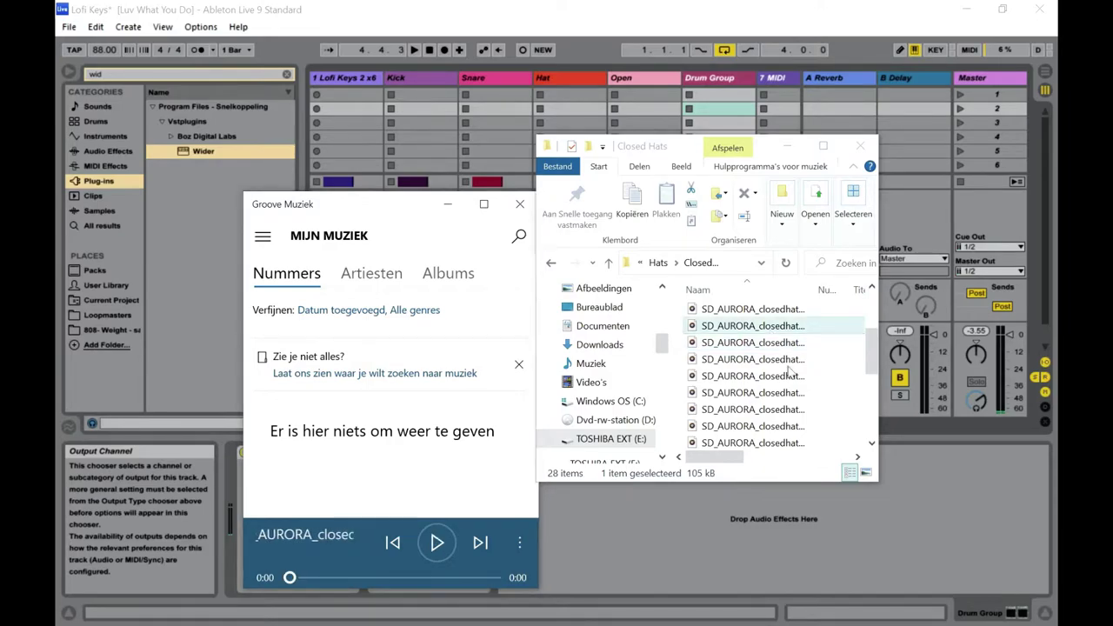
Audition the remaining closed hat samples near the beginning of the Closed Hats folder, up to the first file.
{"action": "scroll", "coordinate": [774, 339], "scroll_direction": "up", "scroll_amount": 3}
{"action": "double_click", "coordinate": [786, 428]}
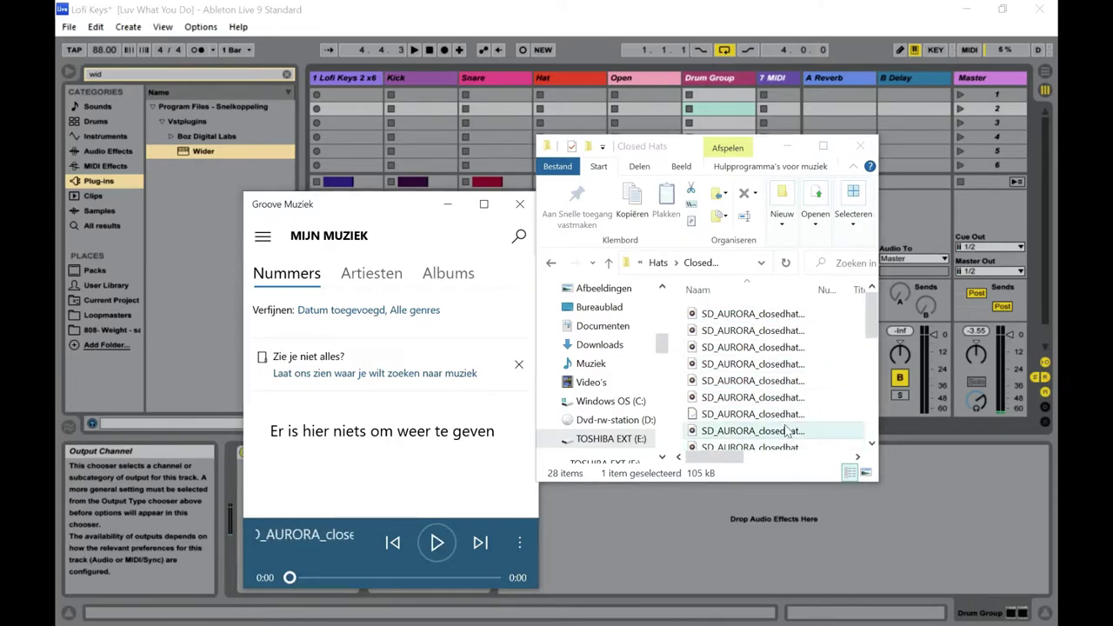
{"action": "left_click", "coordinate": [781, 421]}
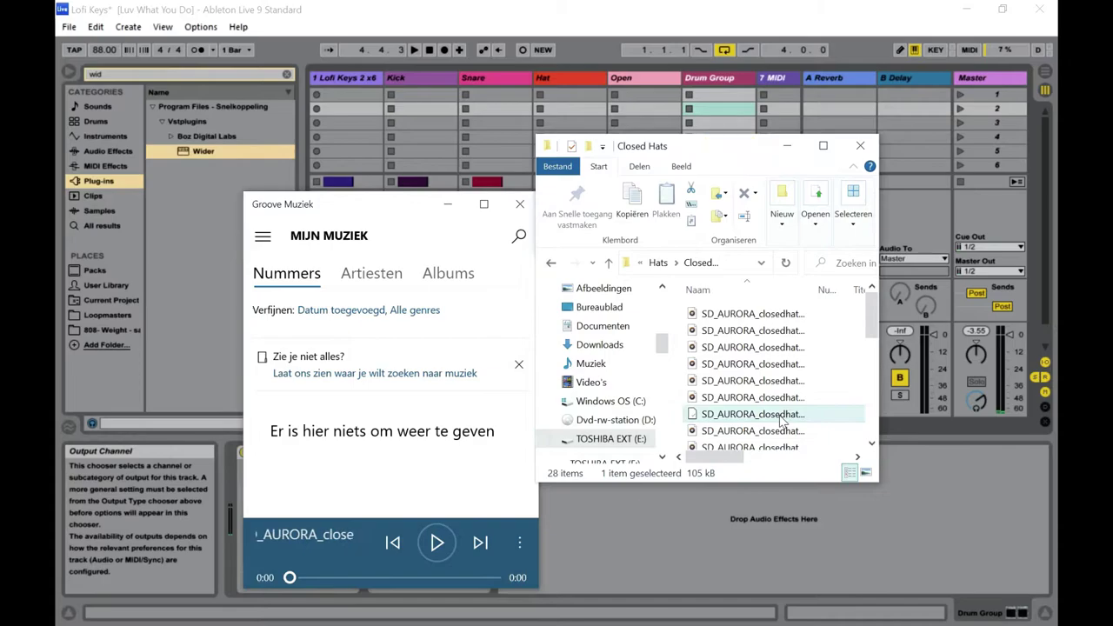
{"action": "double_click", "coordinate": [781, 418]}
{"action": "left_click", "coordinate": [781, 402]}
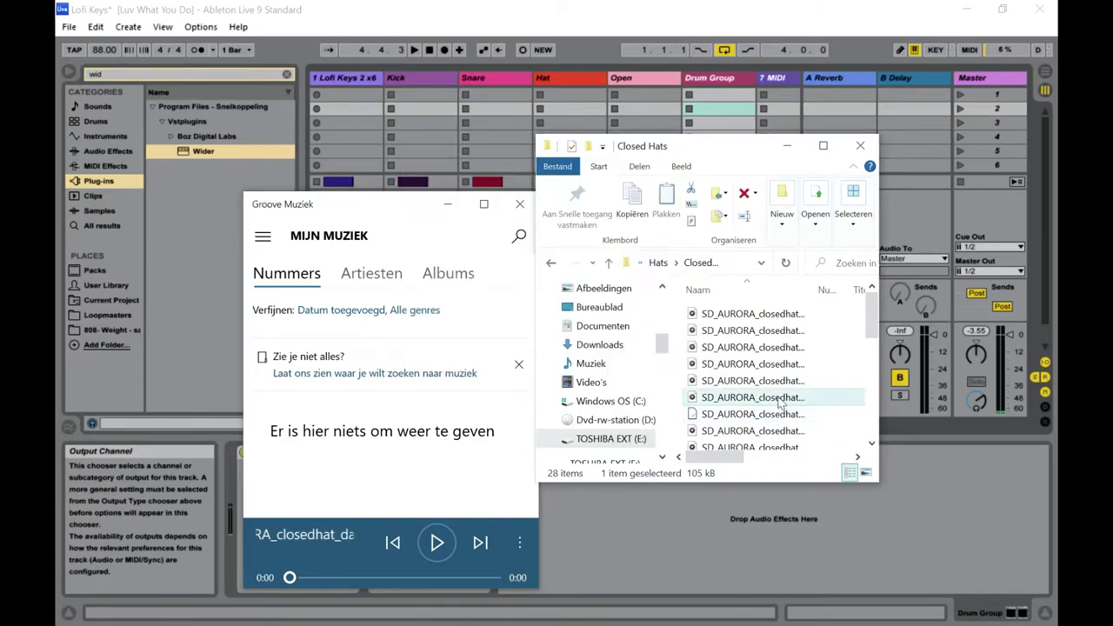
{"action": "double_click", "coordinate": [781, 397]}
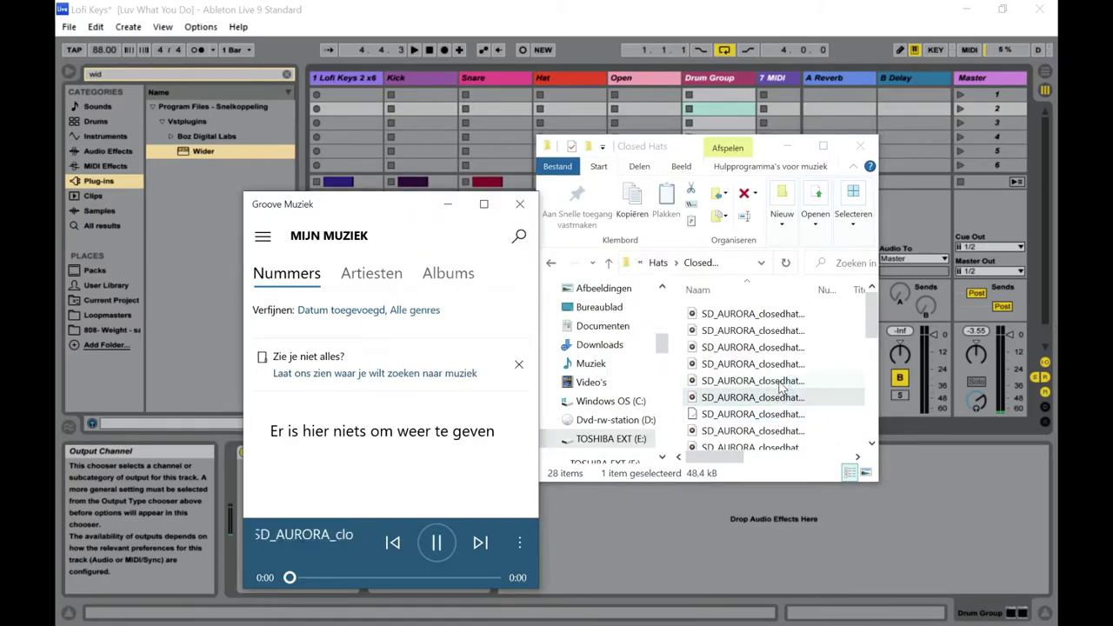
{"action": "double_click", "coordinate": [781, 381]}
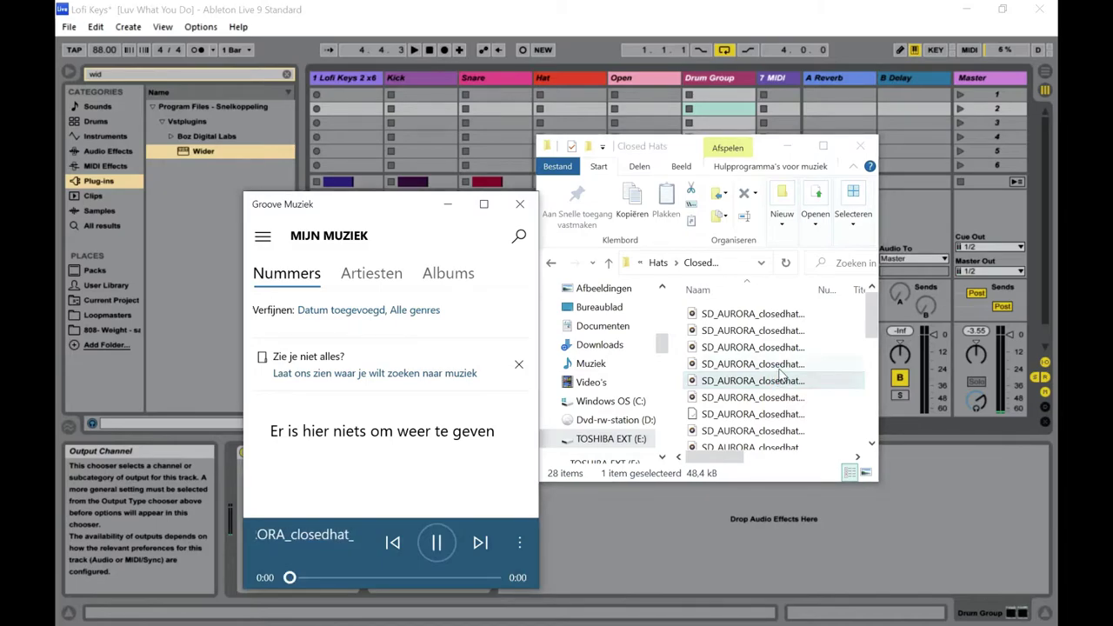
{"action": "double_click", "coordinate": [779, 365]}
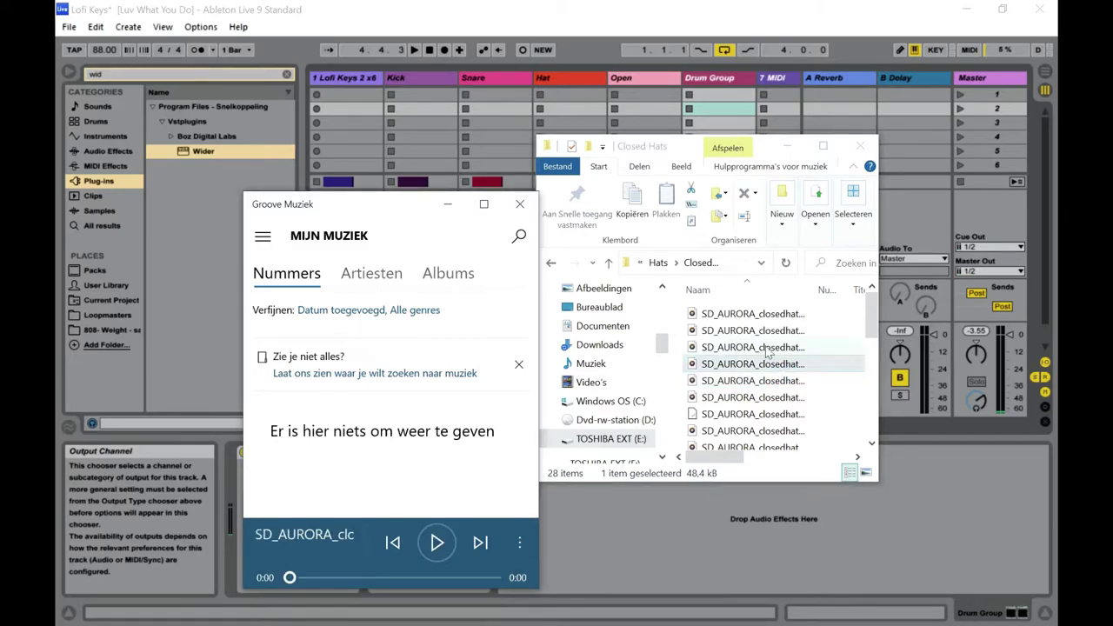
{"action": "double_click", "coordinate": [768, 348]}
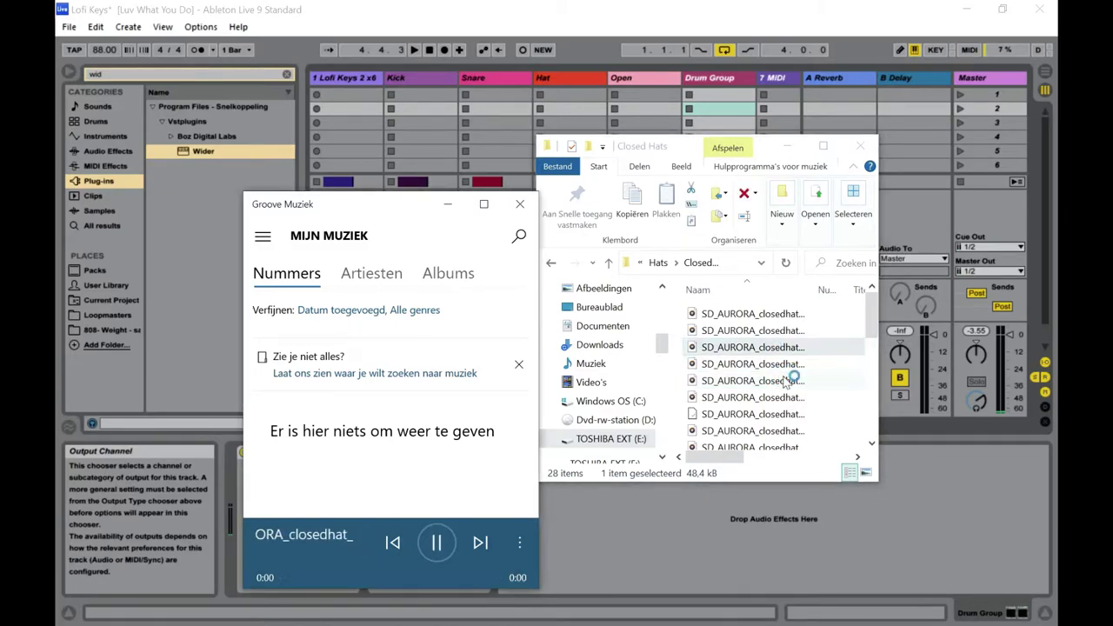
{"action": "double_click", "coordinate": [782, 366]}
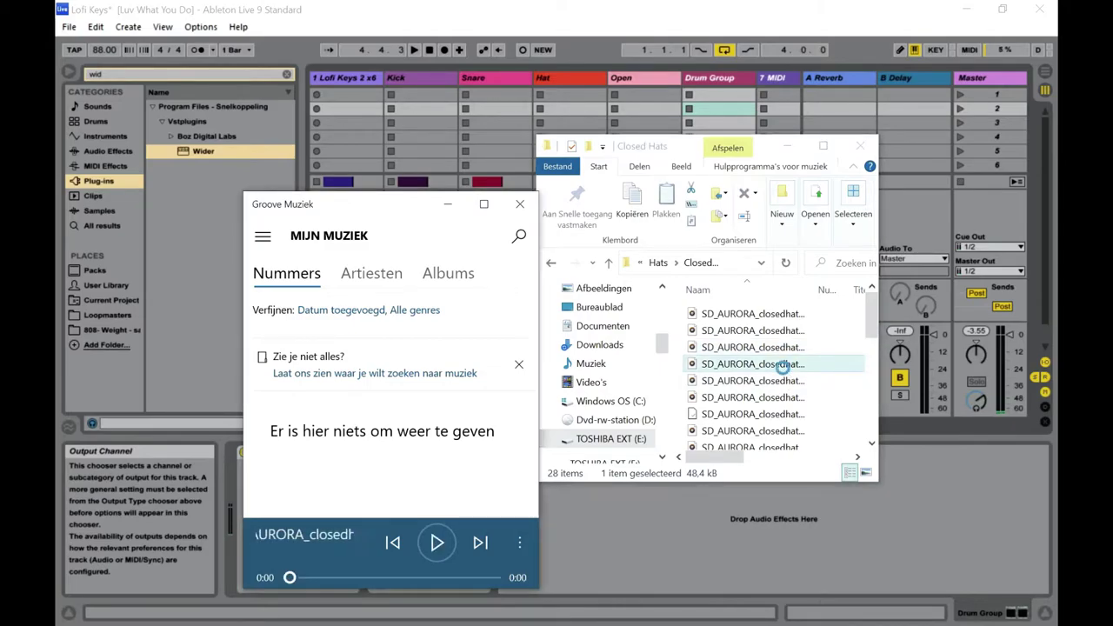
{"action": "double_click", "coordinate": [772, 331]}
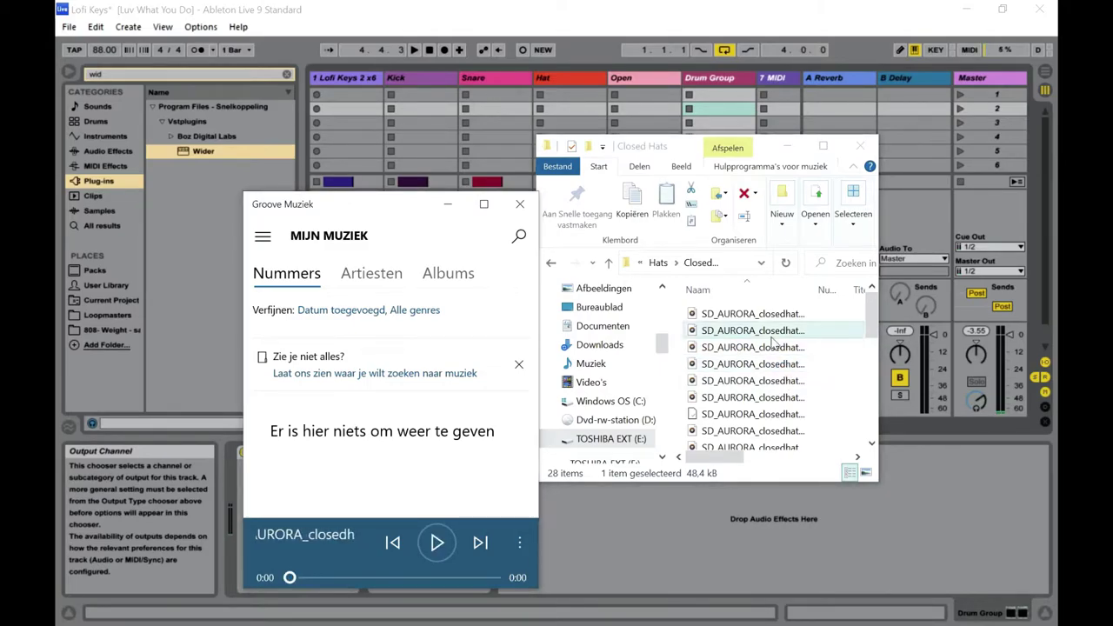
{"action": "double_click", "coordinate": [770, 316]}
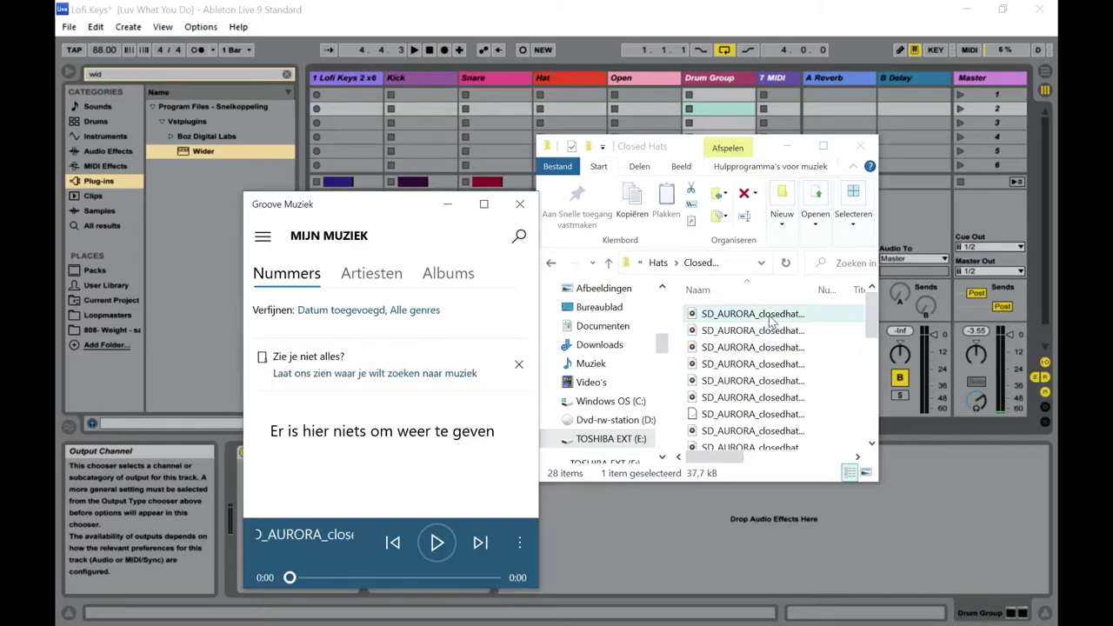
Audition several closed-hat samples from the Closed Hats folder, then return to the Live set.
{"action": "scroll", "coordinate": [748, 365], "scroll_direction": "down", "scroll_amount": 6}
{"action": "left_click", "coordinate": [767, 393]}
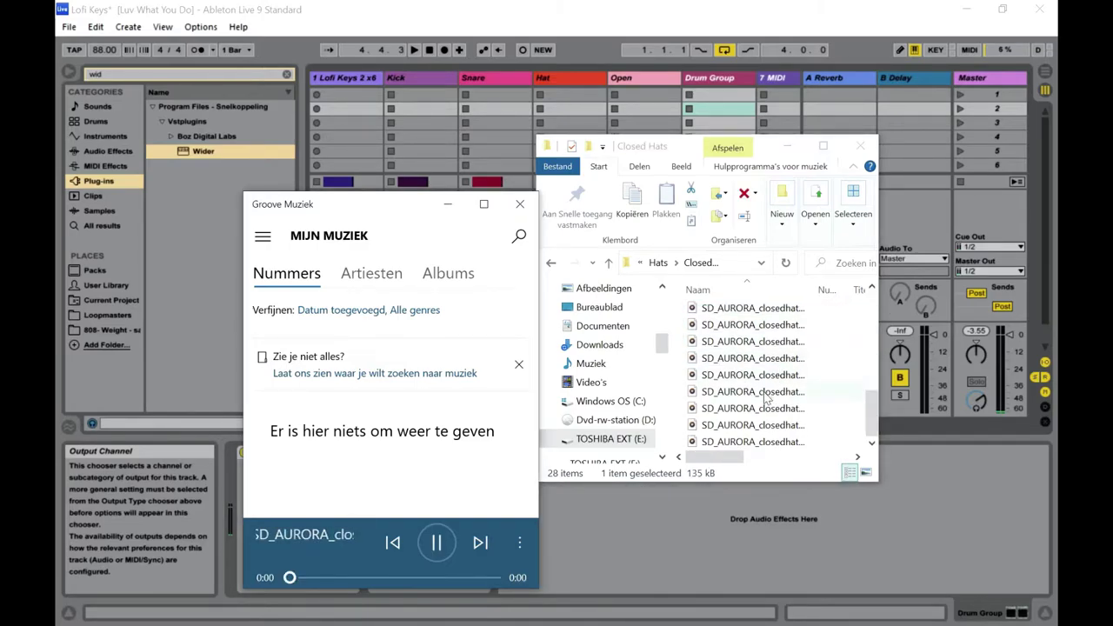
{"action": "scroll", "coordinate": [758, 374], "scroll_direction": "up", "scroll_amount": 6}
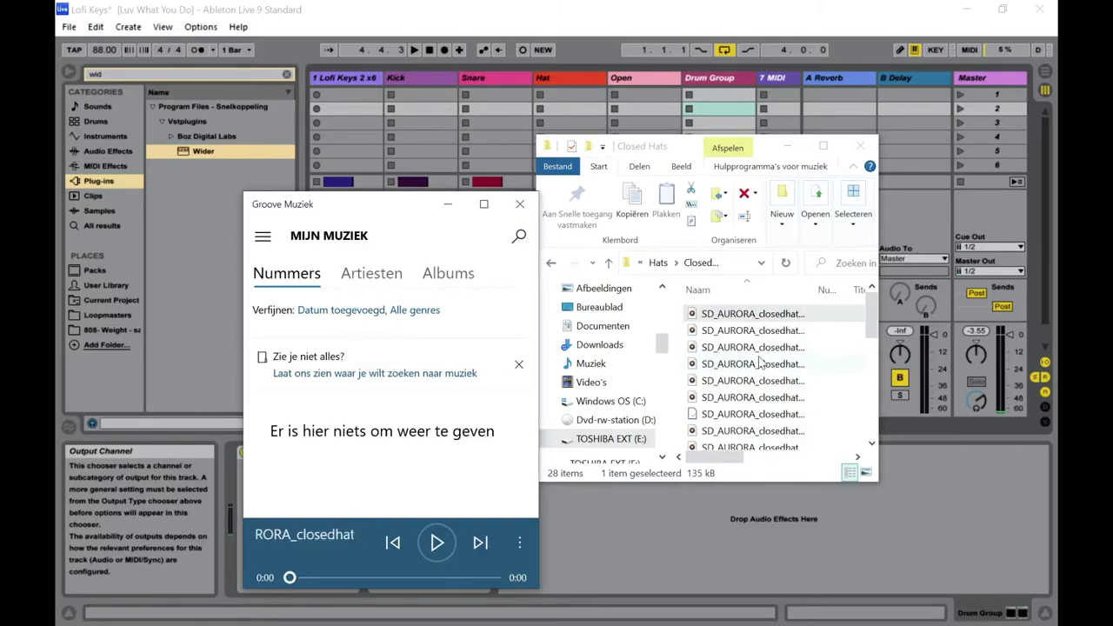
{"action": "left_click", "coordinate": [755, 320]}
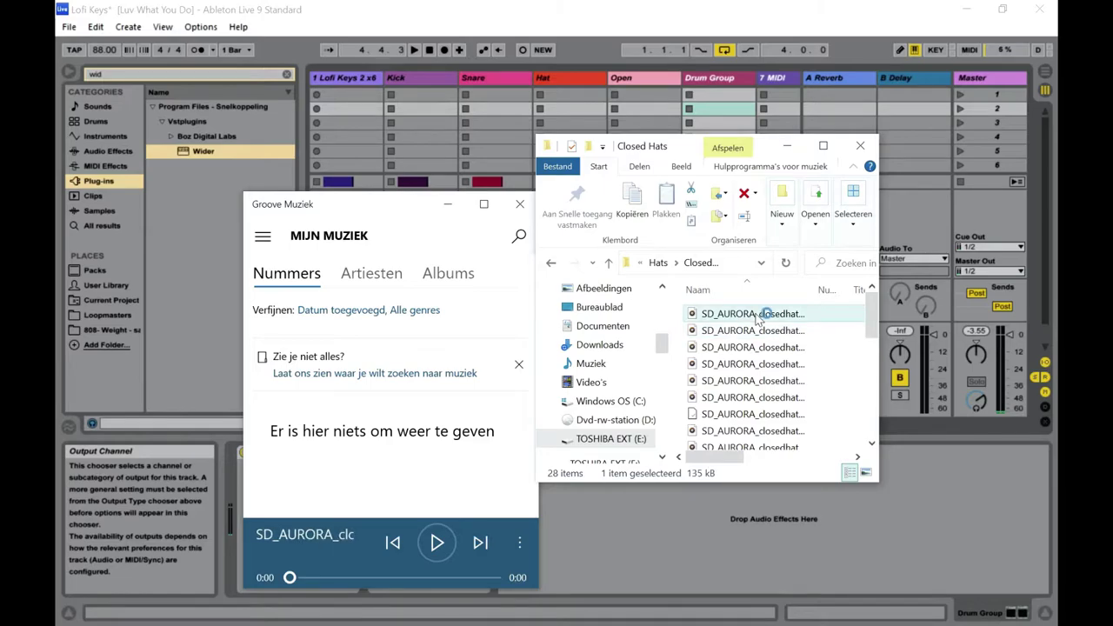
{"action": "left_click", "coordinate": [445, 204]}
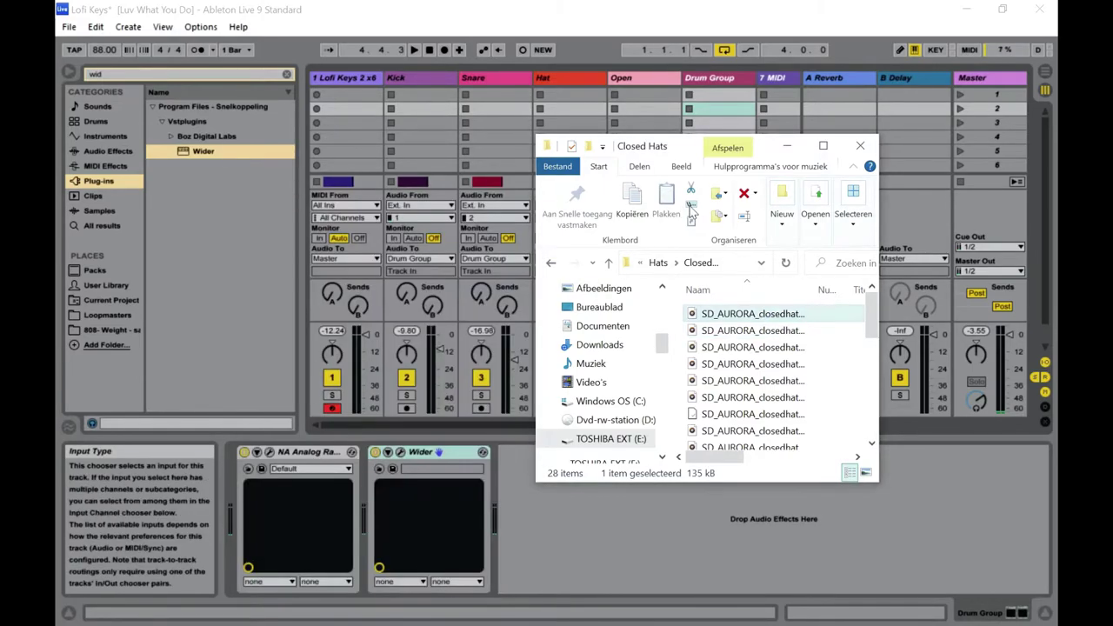
{"action": "left_click", "coordinate": [785, 146]}
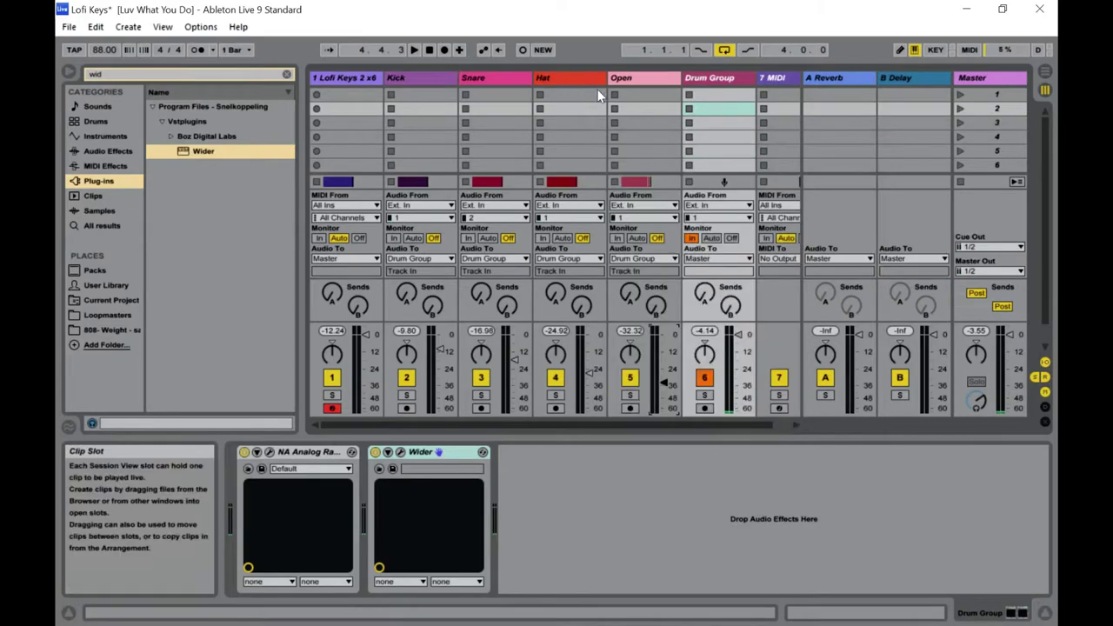
Insert a new audio track directly after the Snare track and lower its volume to -27.5 dB.
{"action": "left_click", "coordinate": [582, 80]}
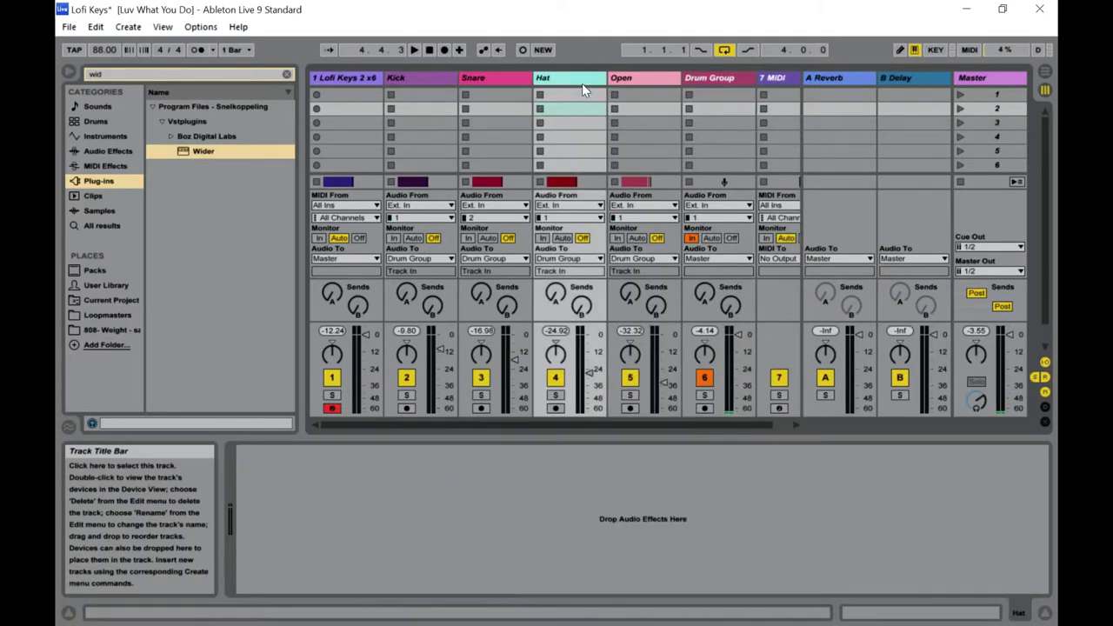
{"action": "left_click", "coordinate": [522, 79]}
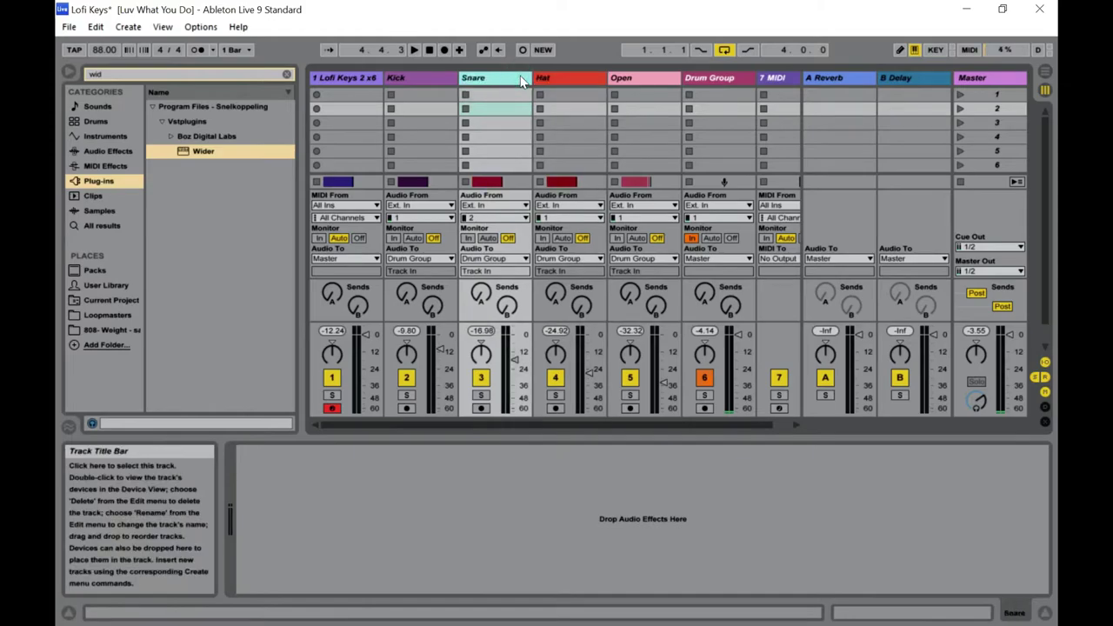
{"action": "key", "text": "ctrl+t"}
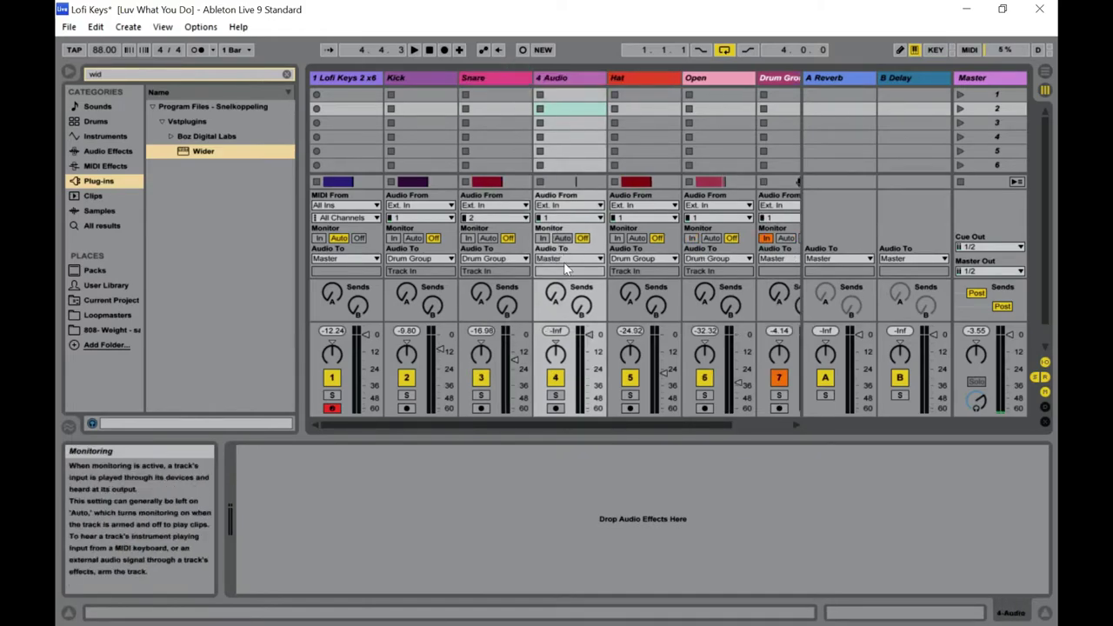
{"action": "left_click_drag", "start_coordinate": [588, 345], "coordinate": [588, 361]}
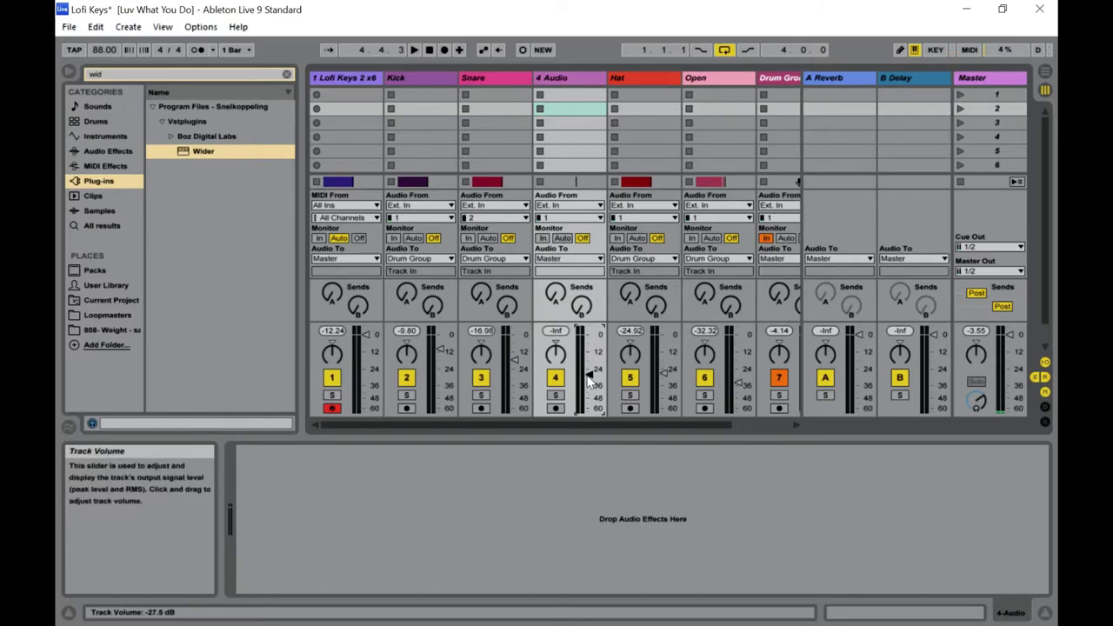
Place the SD_AURORA_closedhat_akron sample at the start of the 4 Audio track in the arrangement.
{"action": "key", "text": "Tab"}
{"action": "left_click_drag", "start_coordinate": [356, 77], "coordinate": [335, 74]}
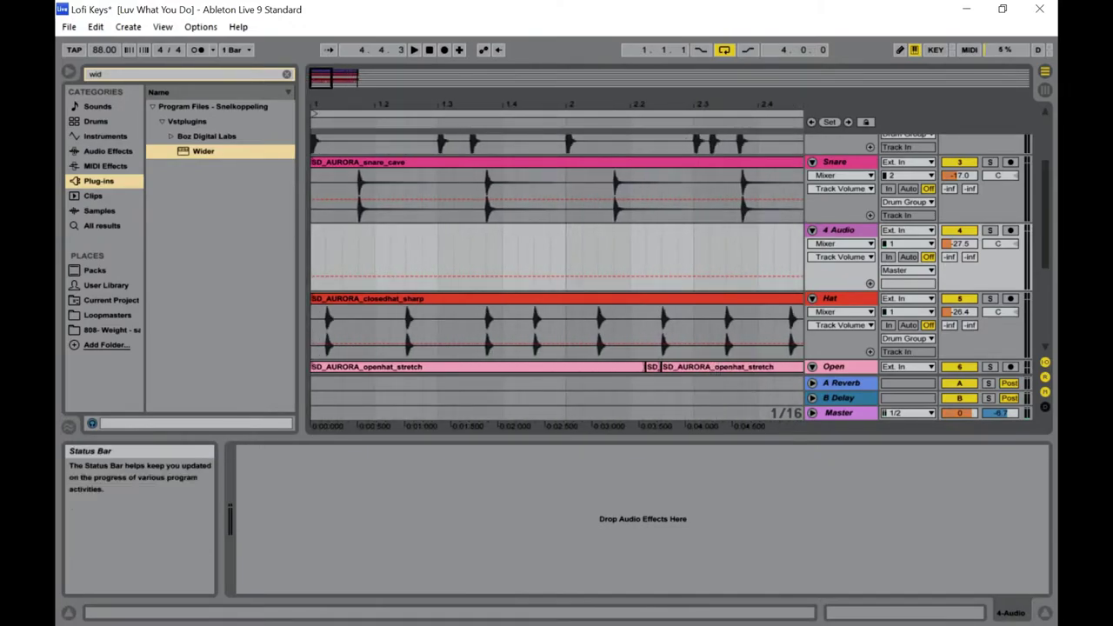
{"action": "key", "text": "super"}
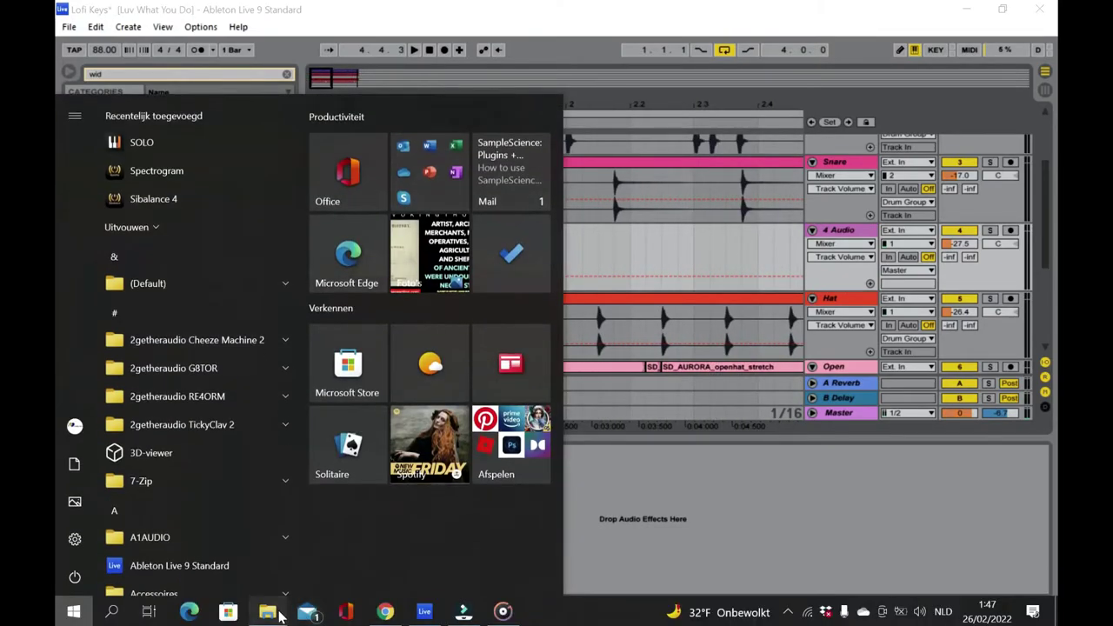
{"action": "left_click", "coordinate": [309, 613]}
{"action": "left_click_drag", "start_coordinate": [713, 318], "coordinate": [331, 252]}
Repeat the akron closed-hat clip every half bar from bar 1 to bar 5 on the 4 Audio track.
{"action": "left_click_drag", "start_coordinate": [324, 83], "coordinate": [325, 112]}
{"action": "left_click_drag", "start_coordinate": [427, 241], "coordinate": [391, 243]}
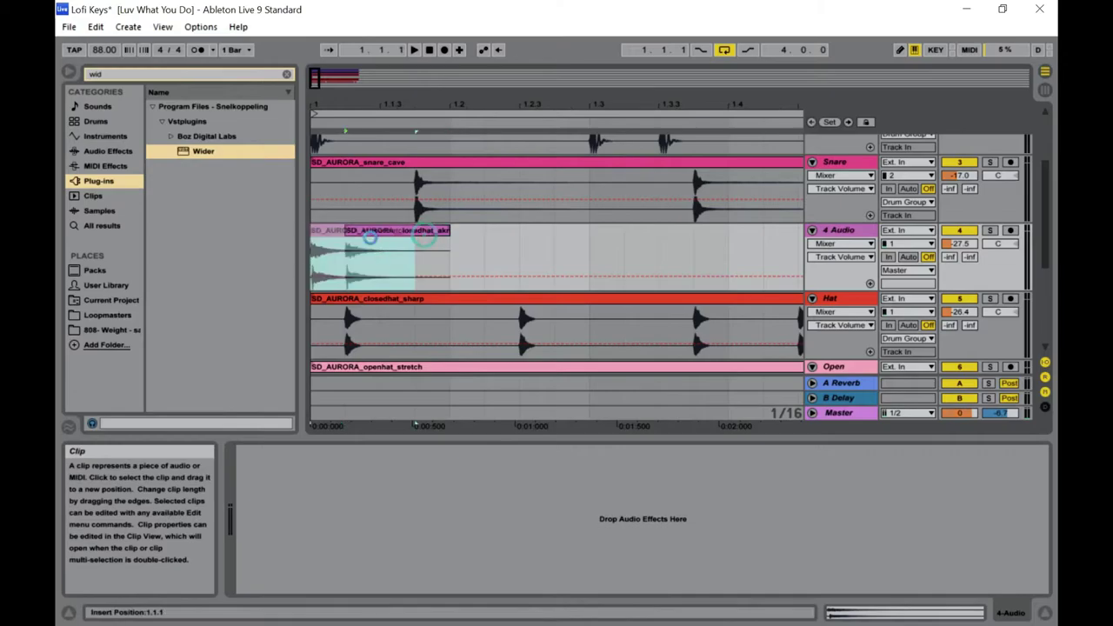
{"action": "left_click", "coordinate": [585, 268]}
Play the loop and set the 4 Audio track's volume to -25.0 dB.
{"action": "key", "text": "space"}
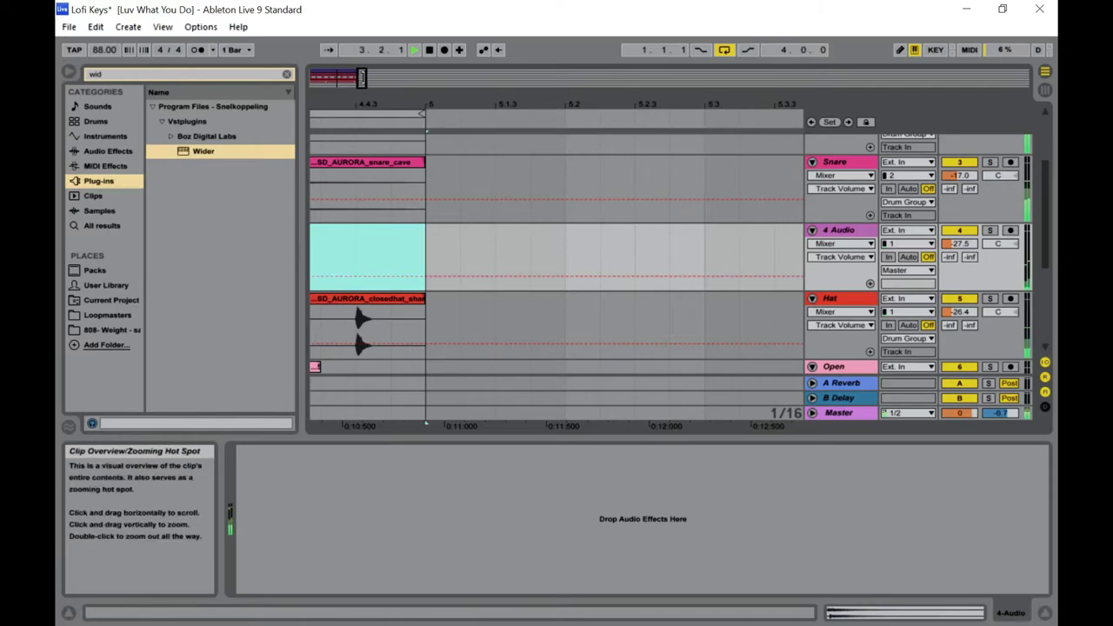
{"action": "left_click_drag", "start_coordinate": [361, 76], "coordinate": [351, 81]}
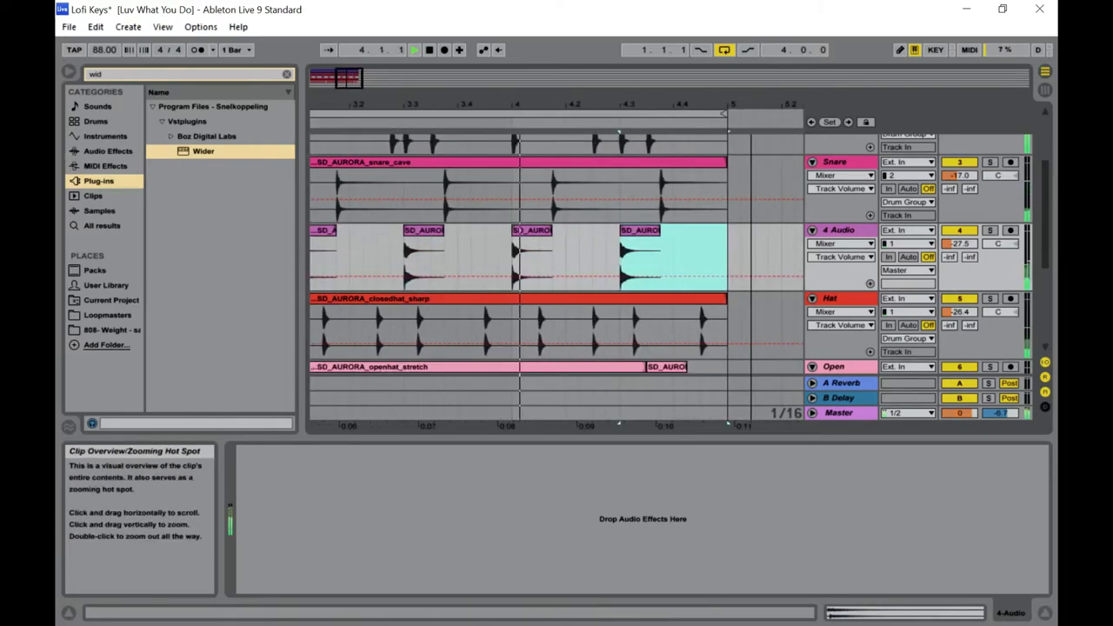
{"action": "key", "text": "Tab"}
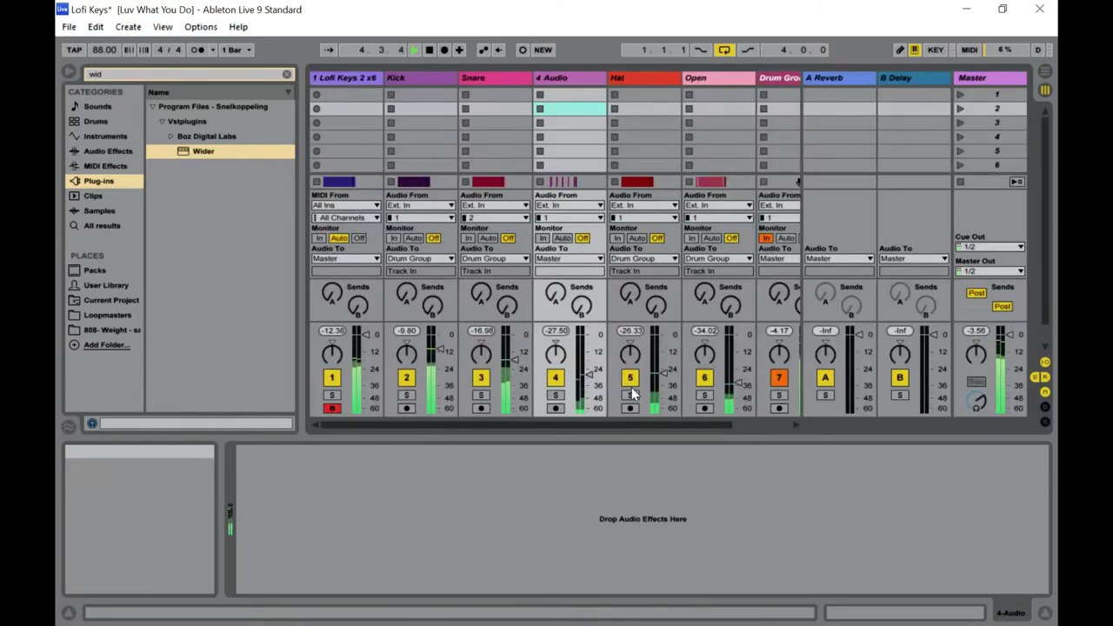
{"action": "left_click_drag", "start_coordinate": [593, 378], "coordinate": [591, 368]}
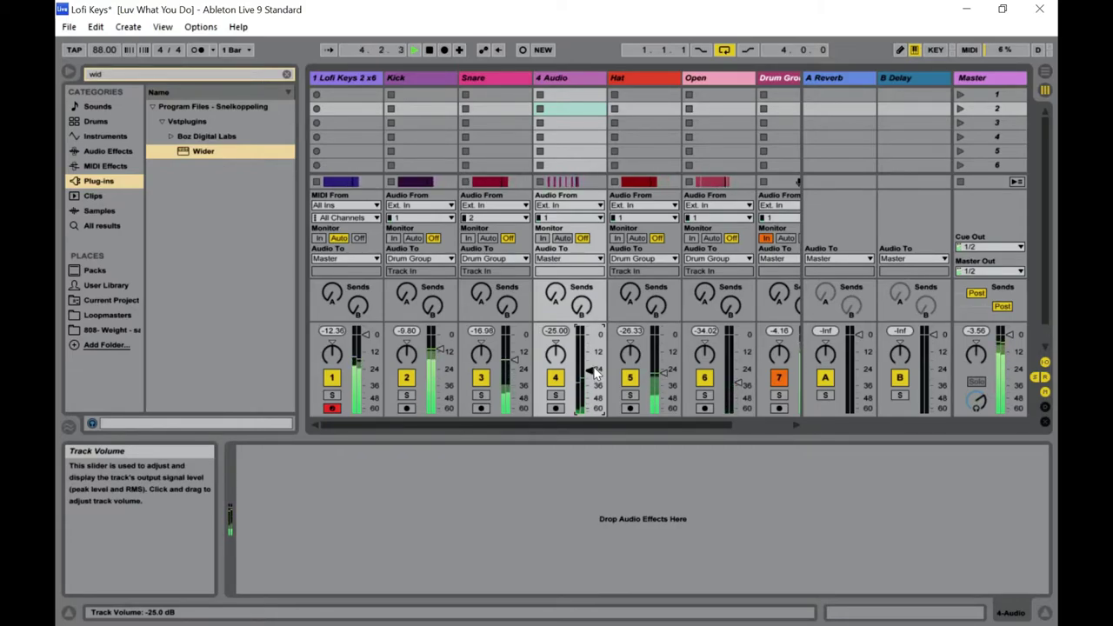
Consolidate all the akron hat clips on the 4 Audio track, from 1.1.1 to 5.1.1, into one clip.
{"action": "key", "text": "Tab"}
{"action": "left_click_drag", "start_coordinate": [350, 78], "coordinate": [339, 35]}
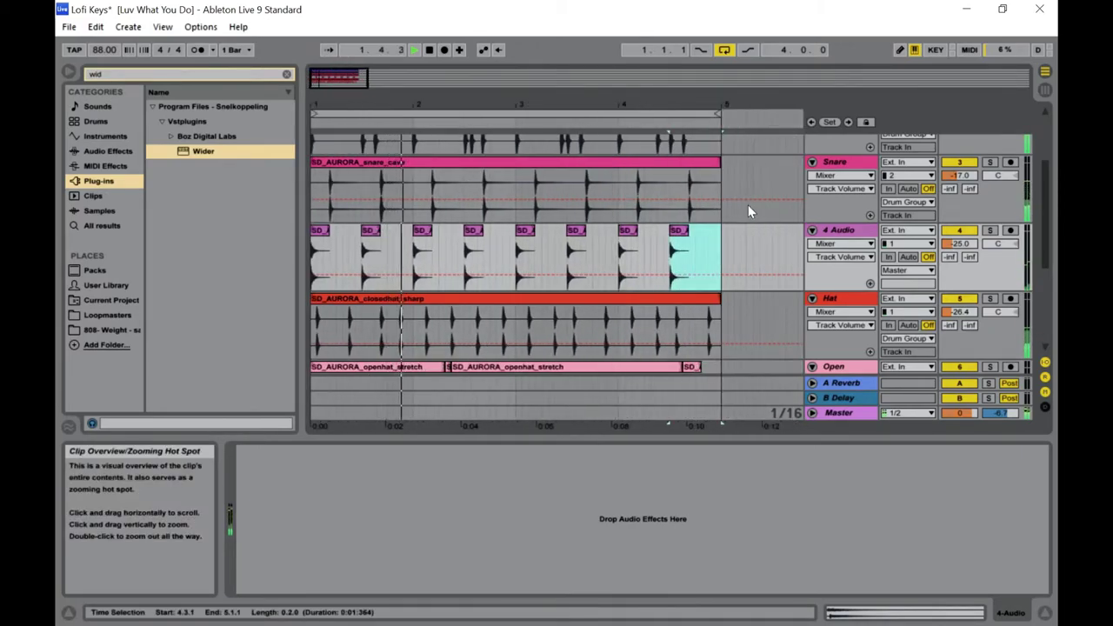
{"action": "left_click_drag", "start_coordinate": [721, 240], "coordinate": [278, 254]}
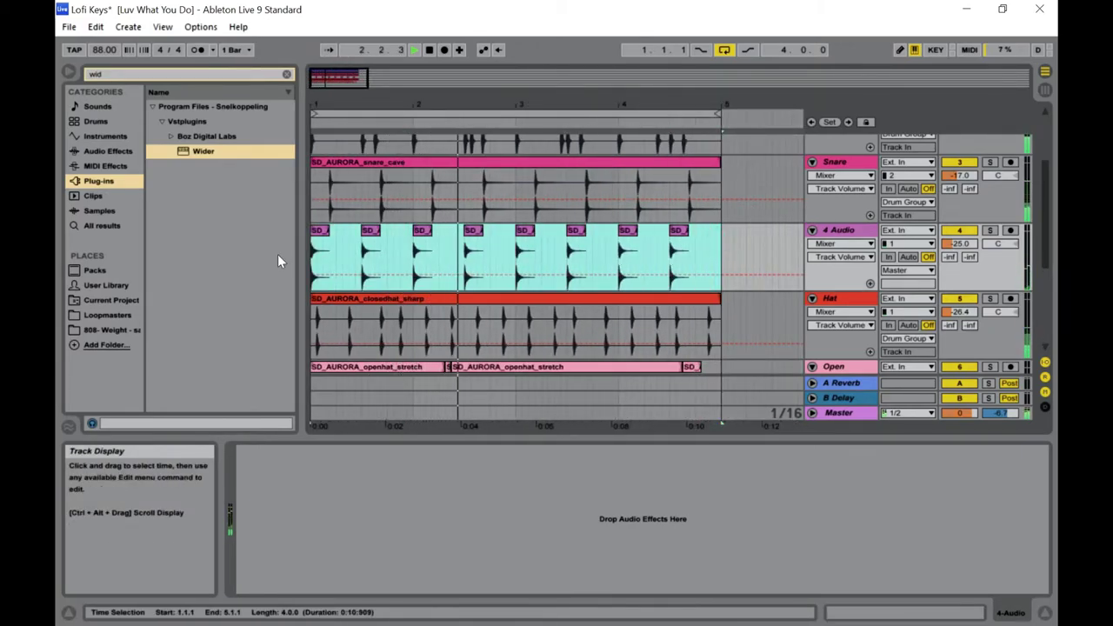
{"action": "right_click", "coordinate": [423, 289]}
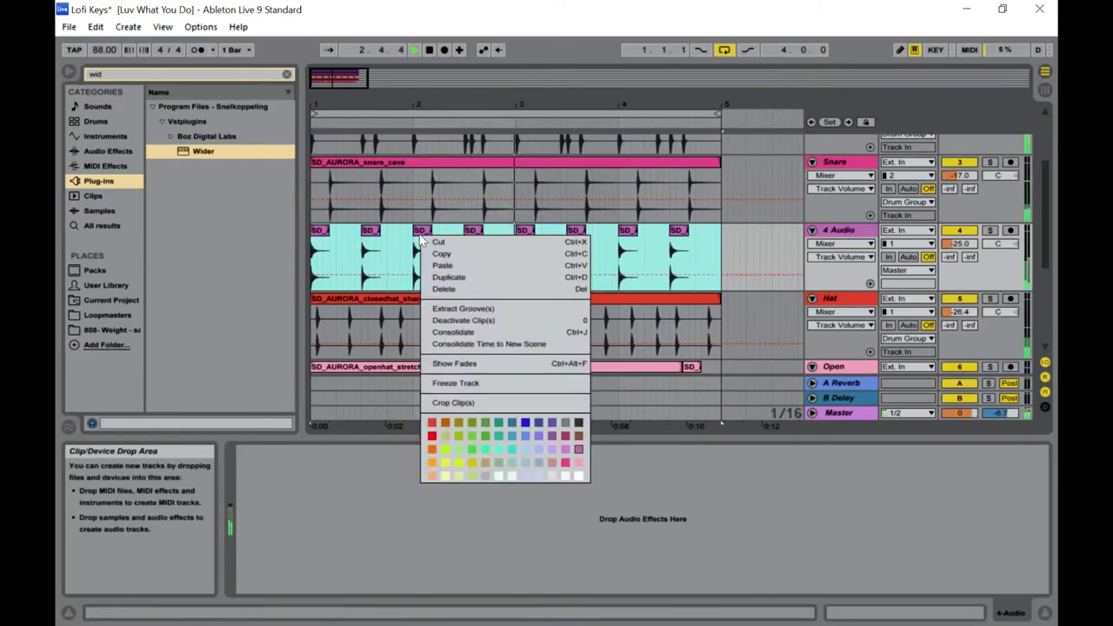
{"action": "left_click", "coordinate": [484, 331]}
{"action": "left_click", "coordinate": [525, 359]}
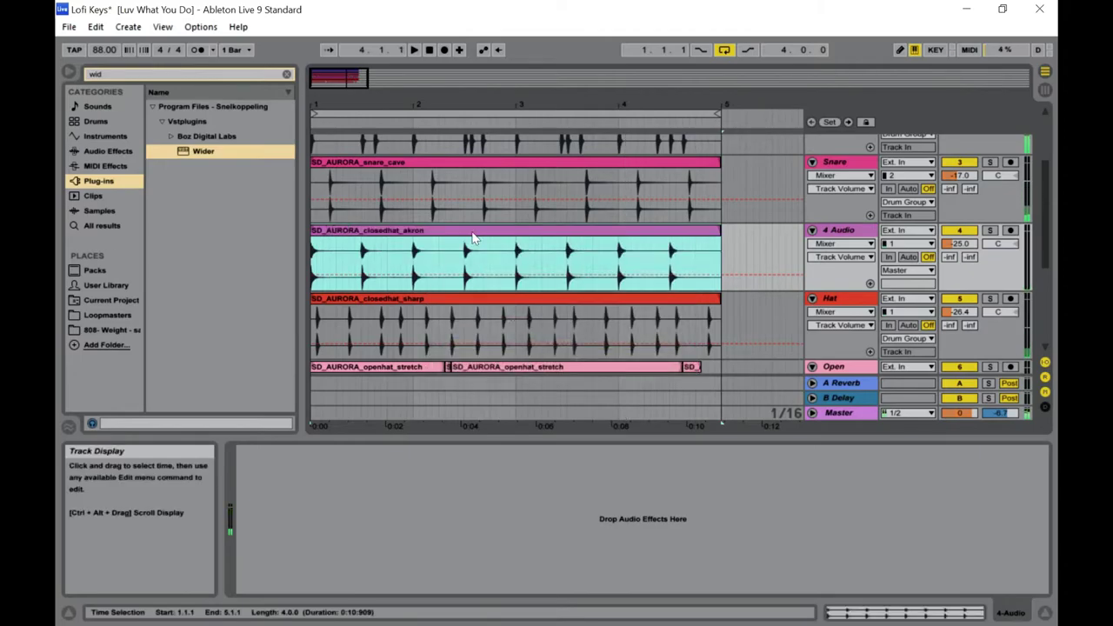
Transpose the consolidated akron hat clip to -4 st and detune it to -4 ct during playback.
{"action": "key", "text": "space"}
{"action": "double_click", "coordinate": [470, 233]}
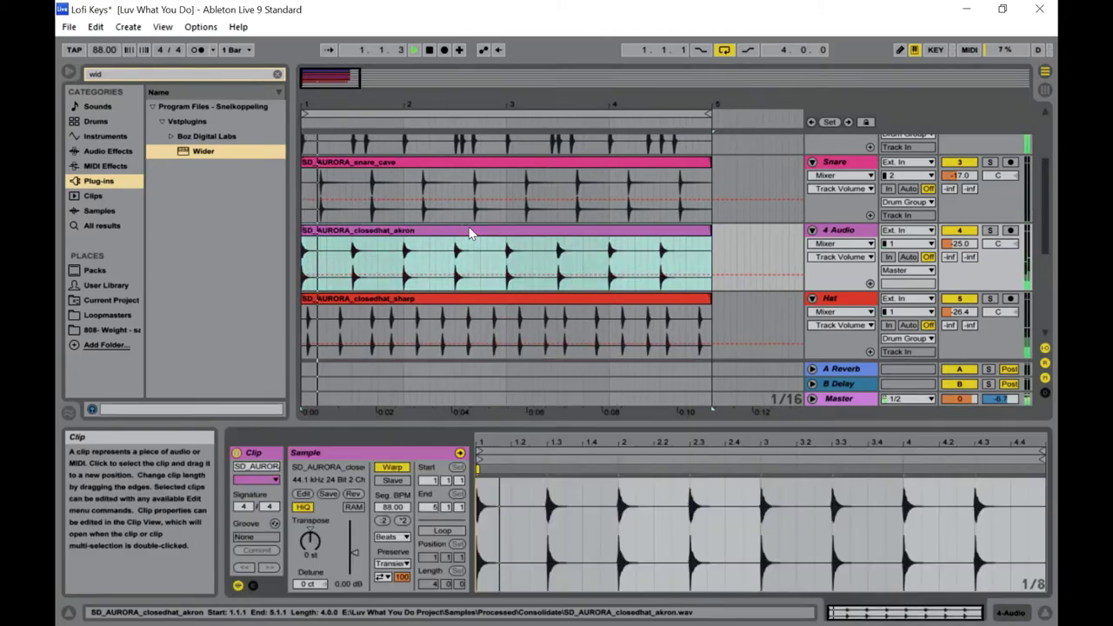
{"action": "left_click_drag", "start_coordinate": [310, 541], "coordinate": [309, 564]}
{"action": "left_click", "coordinate": [310, 584]}
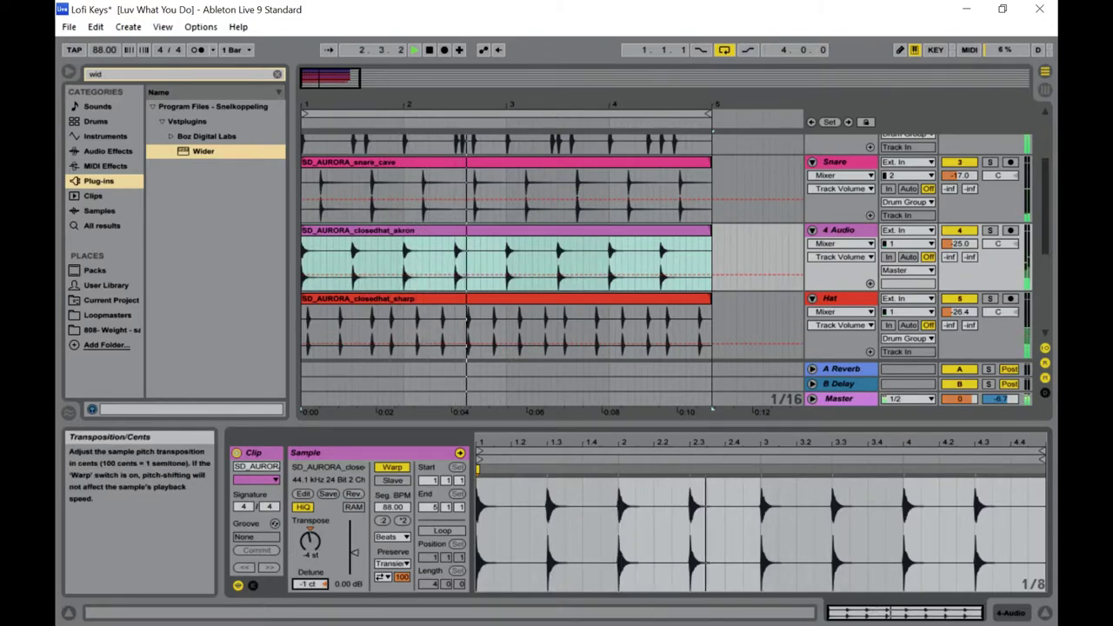
{"action": "left_click_drag", "start_coordinate": [309, 584], "coordinate": [309, 588]}
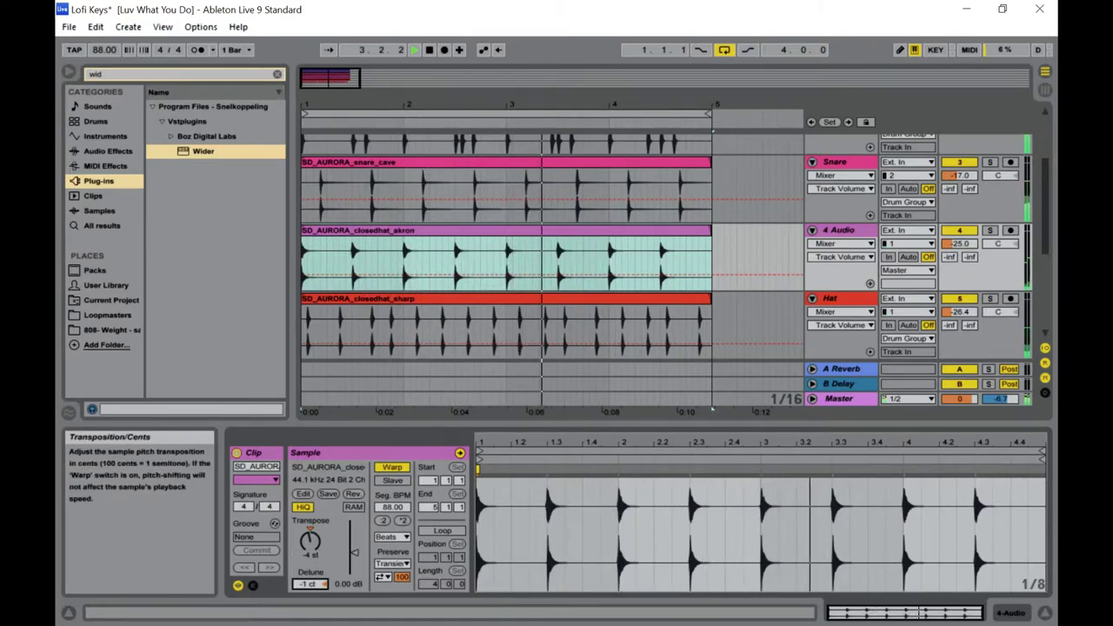
{"action": "left_click_drag", "start_coordinate": [310, 587], "coordinate": [310, 598]}
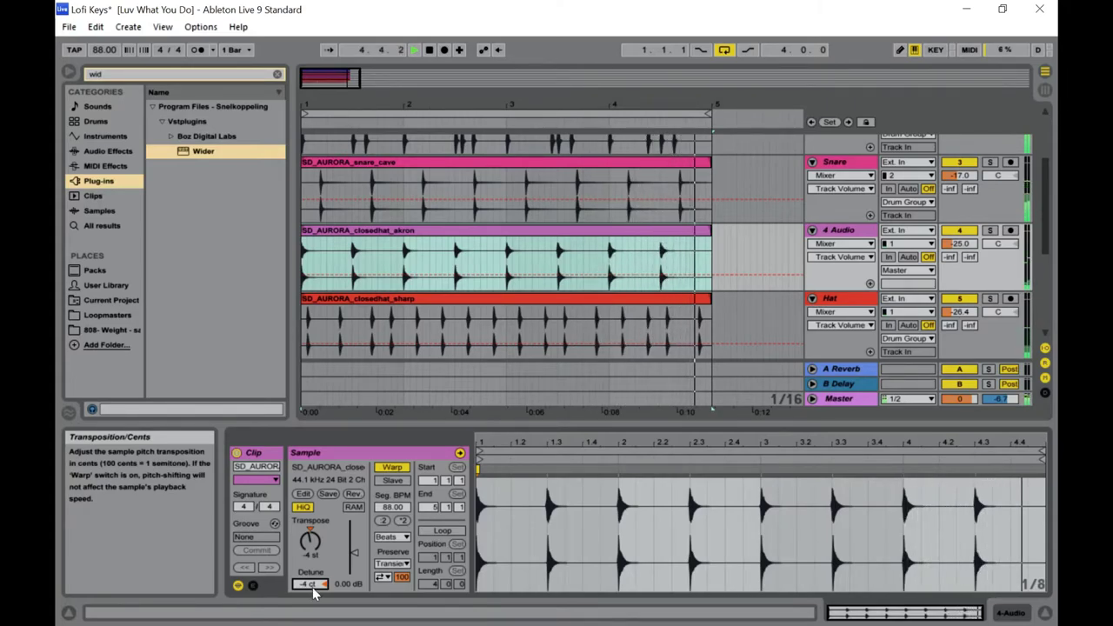
Route the 4 Audio track's output to Drum Group.
{"action": "key", "text": "Tab"}
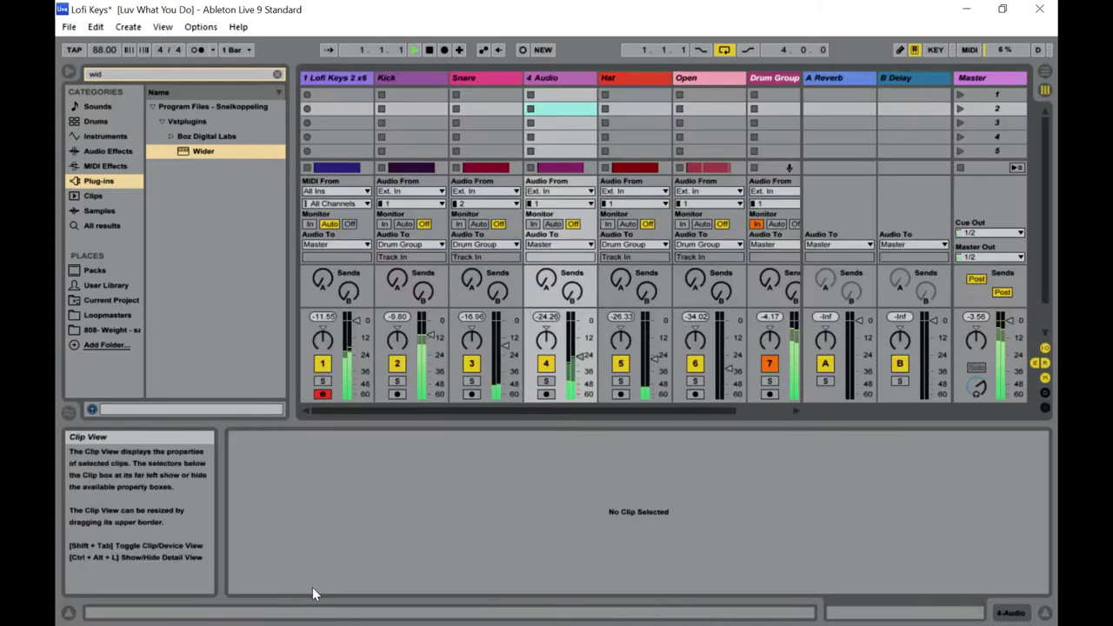
{"action": "left_click", "coordinate": [587, 246]}
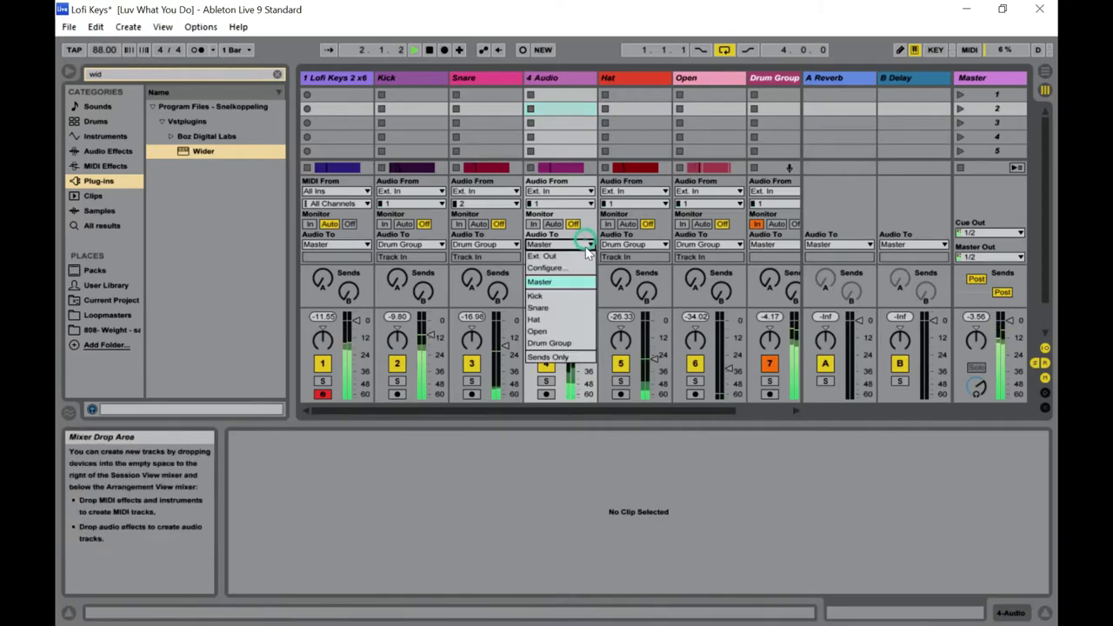
{"action": "left_click", "coordinate": [570, 334]}
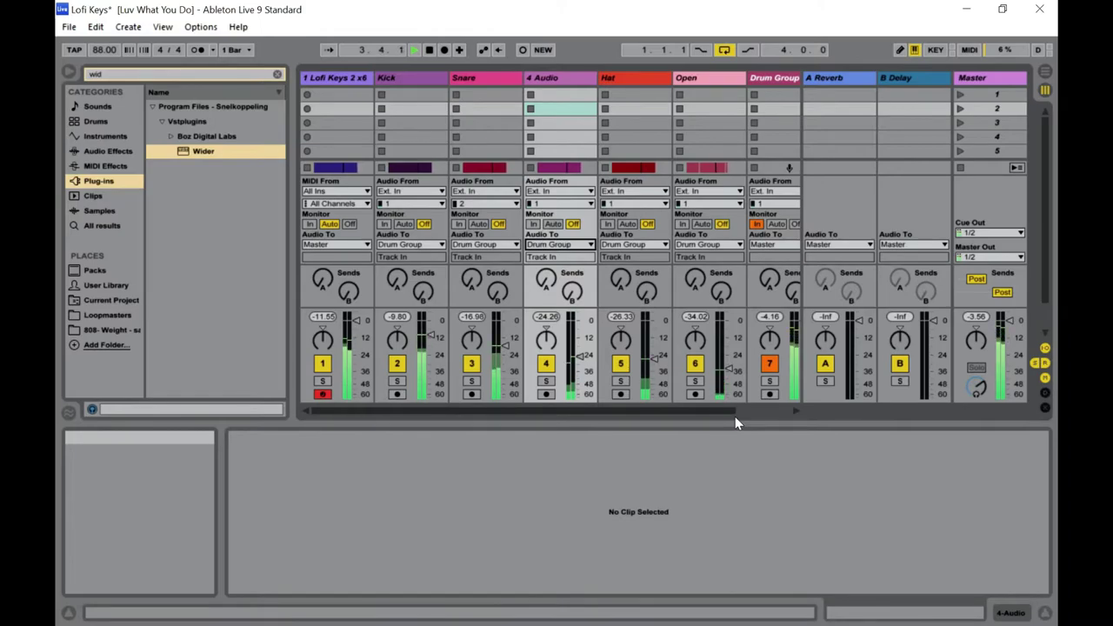
{"action": "left_click_drag", "start_coordinate": [720, 414], "coordinate": [750, 414]}
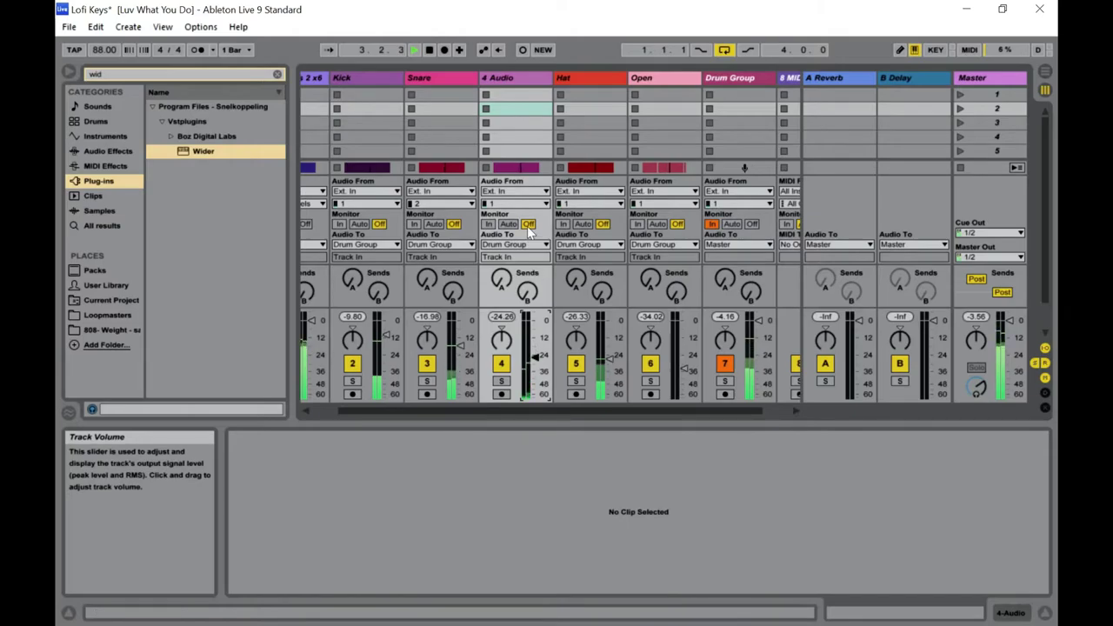
Lower the akron hat clip's transposition to -7 st and its detune to -8 ct.
{"action": "left_click", "coordinate": [513, 167]}
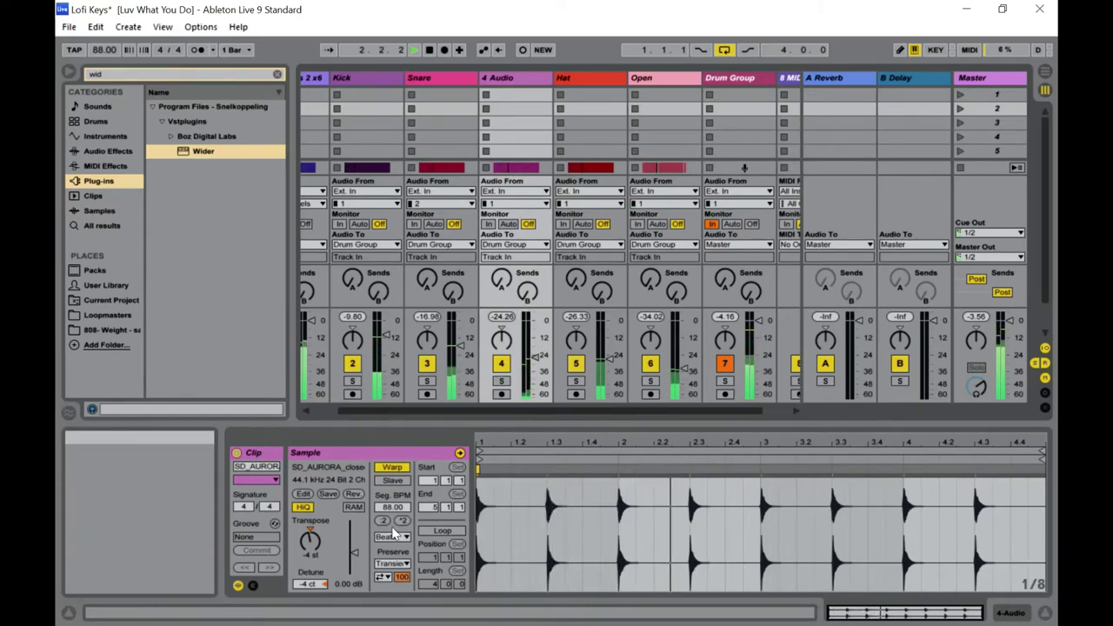
{"action": "left_click_drag", "start_coordinate": [310, 543], "coordinate": [309, 552]}
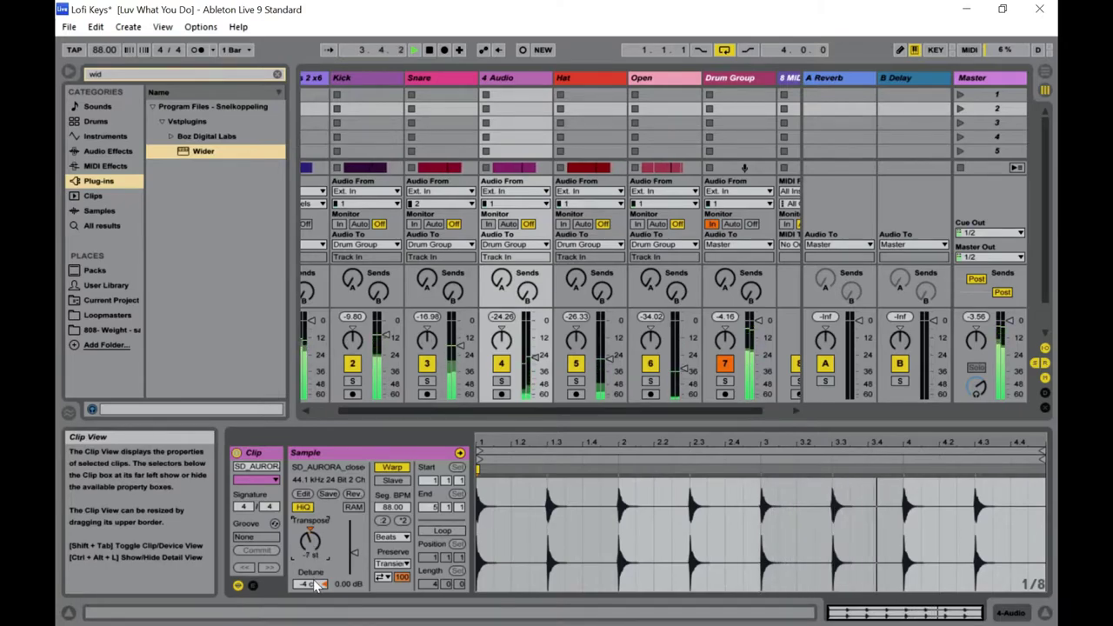
{"action": "left_click_drag", "start_coordinate": [310, 584], "coordinate": [313, 591]}
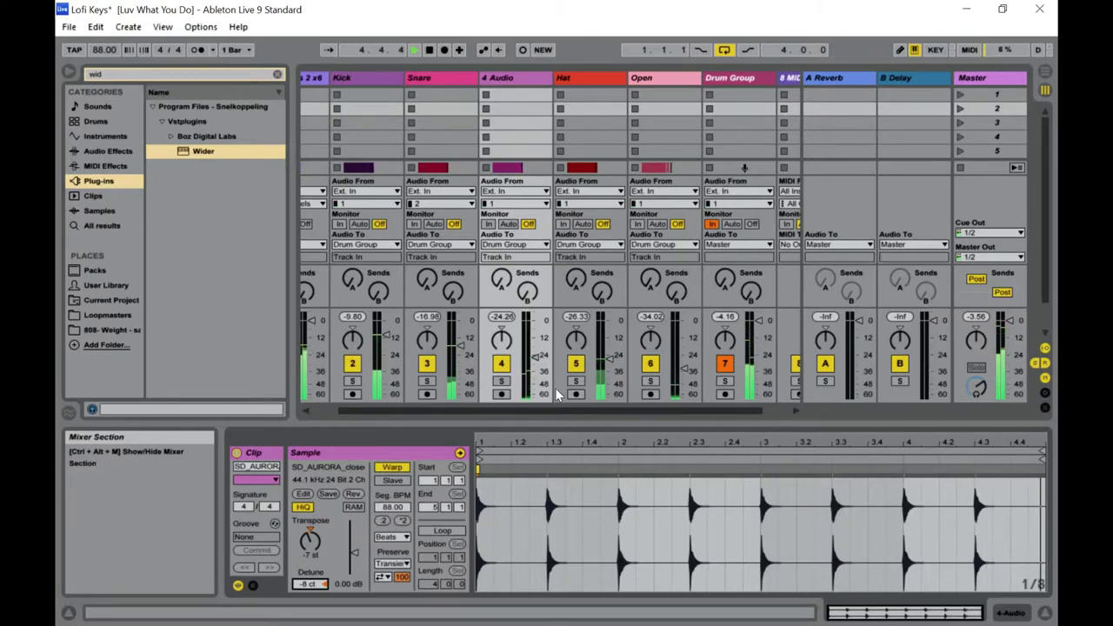
Lower the akron hat clip further to a transposition of -10 st and a detune of -10 ct.
{"action": "left_click_drag", "start_coordinate": [371, 416], "coordinate": [317, 409]}
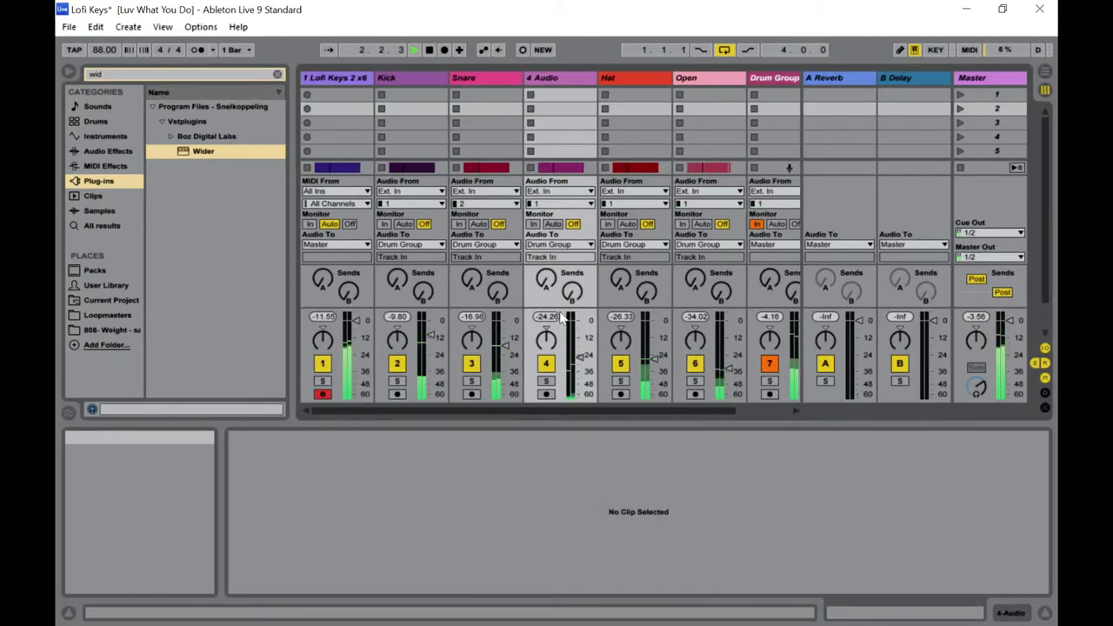
{"action": "left_click", "coordinate": [546, 166]}
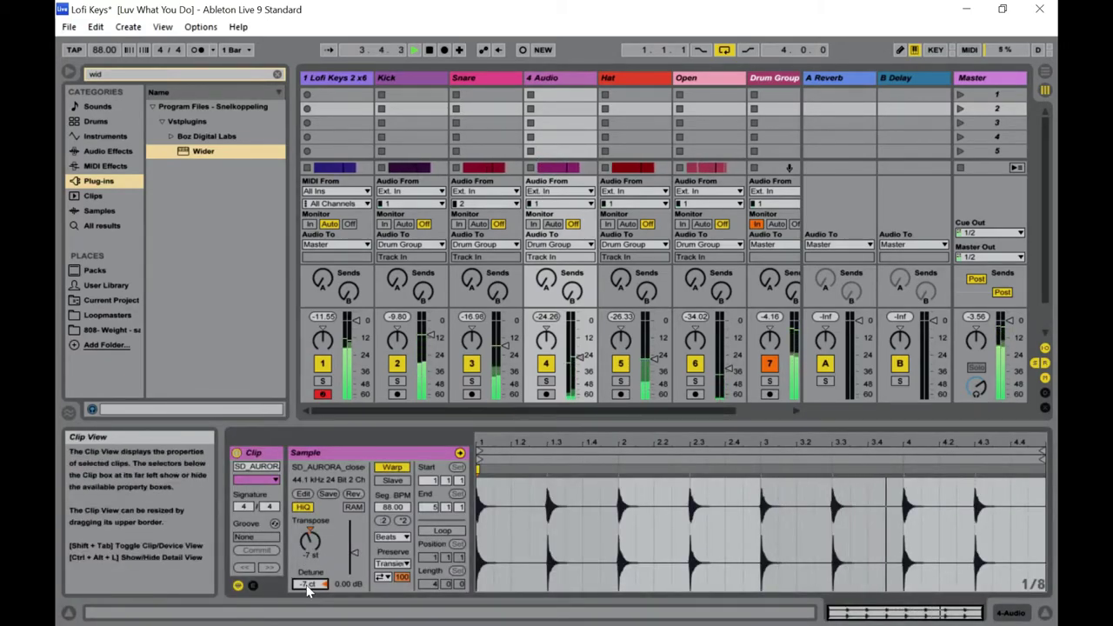
{"action": "left_click_drag", "start_coordinate": [309, 584], "coordinate": [308, 589]}
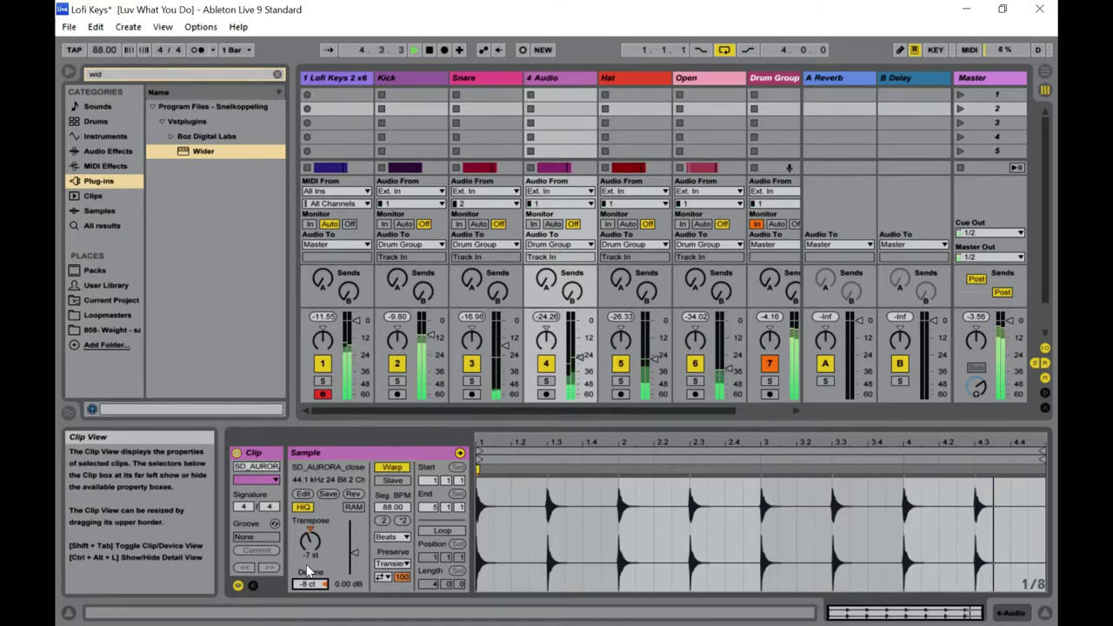
{"action": "scroll", "coordinate": [310, 530], "scroll_direction": "down", "scroll_amount": 4}
{"action": "mouse_move", "coordinate": [310, 541]}
{"action": "left_mouse_down"}
{"action": "mouse_move", "coordinate": [309, 555]}
{"action": "mouse_move", "coordinate": [309, 541]}
{"action": "left_mouse_up"}
{"action": "left_click_drag", "start_coordinate": [312, 584], "coordinate": [311, 588]}
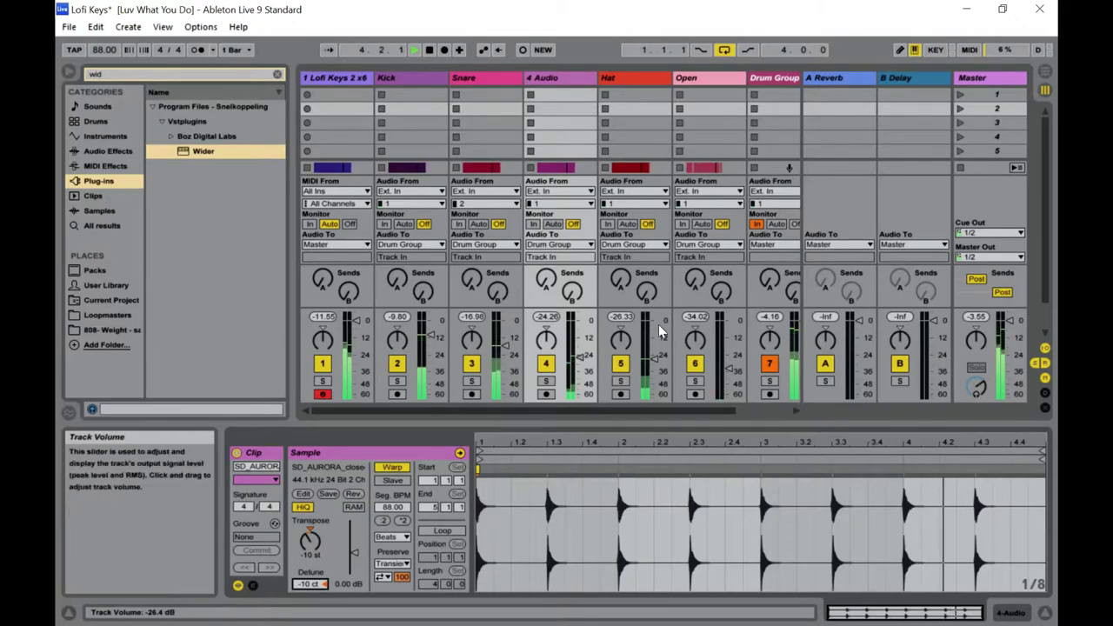
Rename the 4 Audio track as Shaker.
{"action": "left_click", "coordinate": [578, 358]}
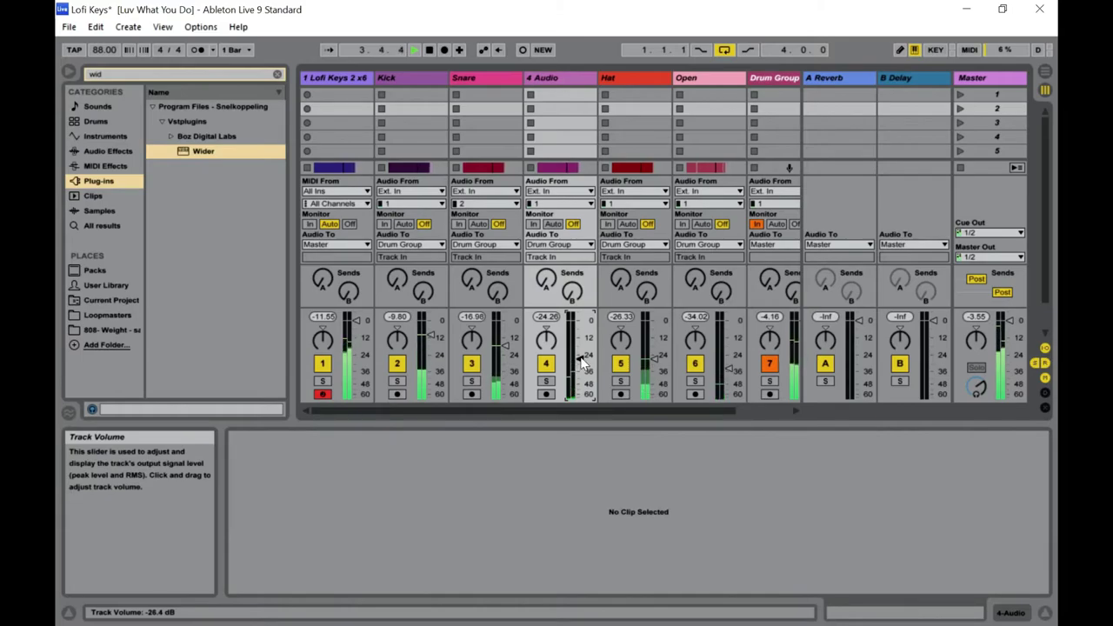
{"action": "right_click", "coordinate": [539, 78]}
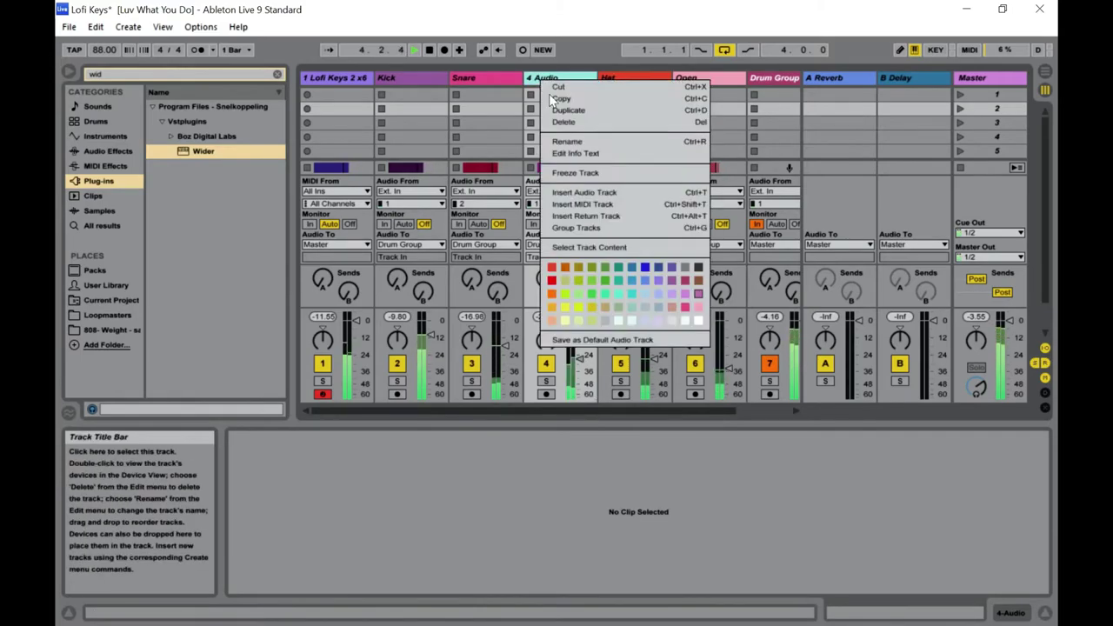
{"action": "left_click", "coordinate": [584, 141]}
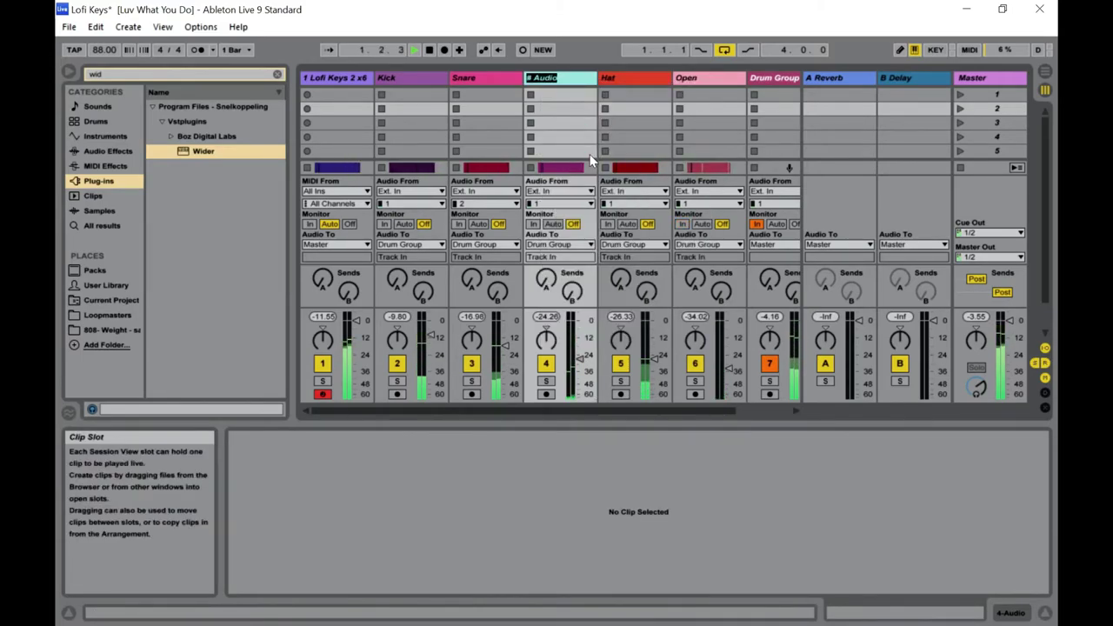
{"action": "type", "text": "Shaker"}
{"action": "key", "text": "Return"}
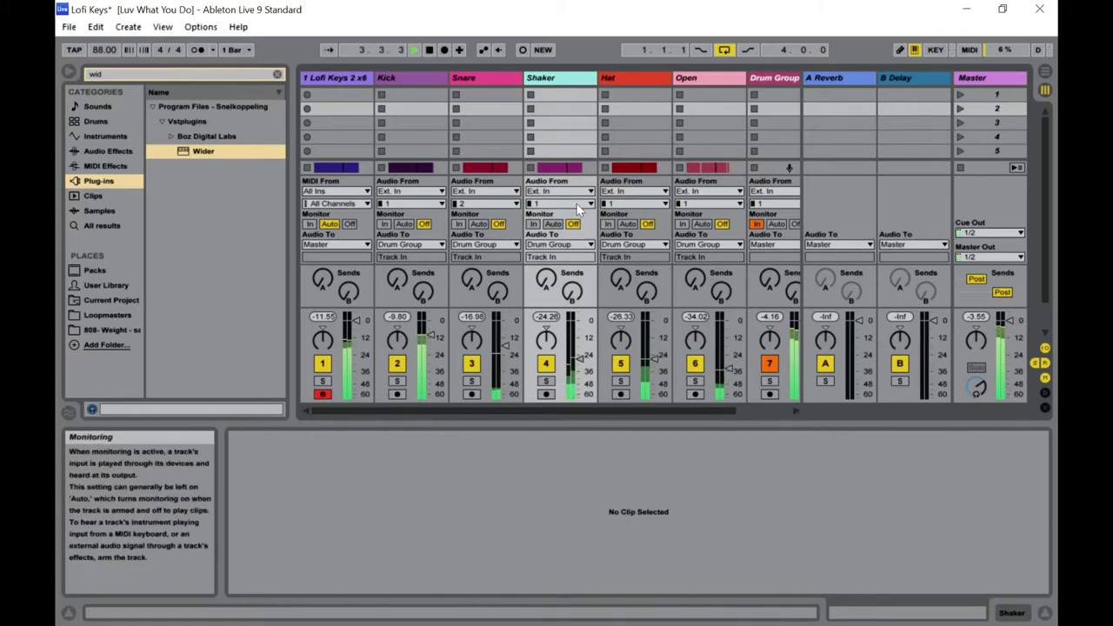
Add an EQ Eight audio effect to the Shaker track.
{"action": "left_click", "coordinate": [570, 166]}
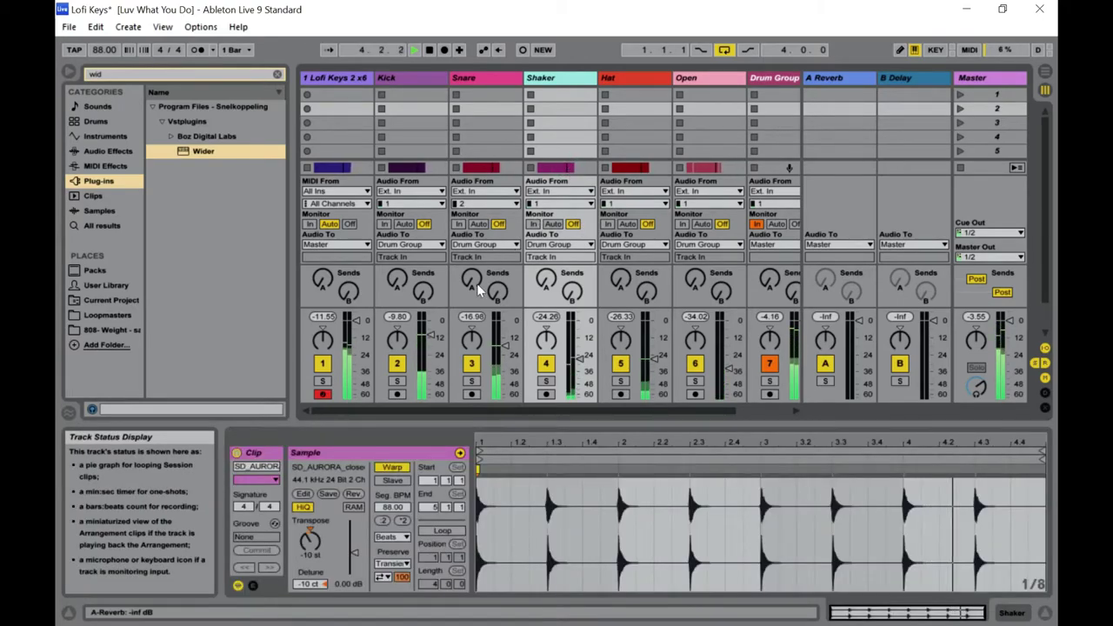
{"action": "left_click", "coordinate": [548, 108]}
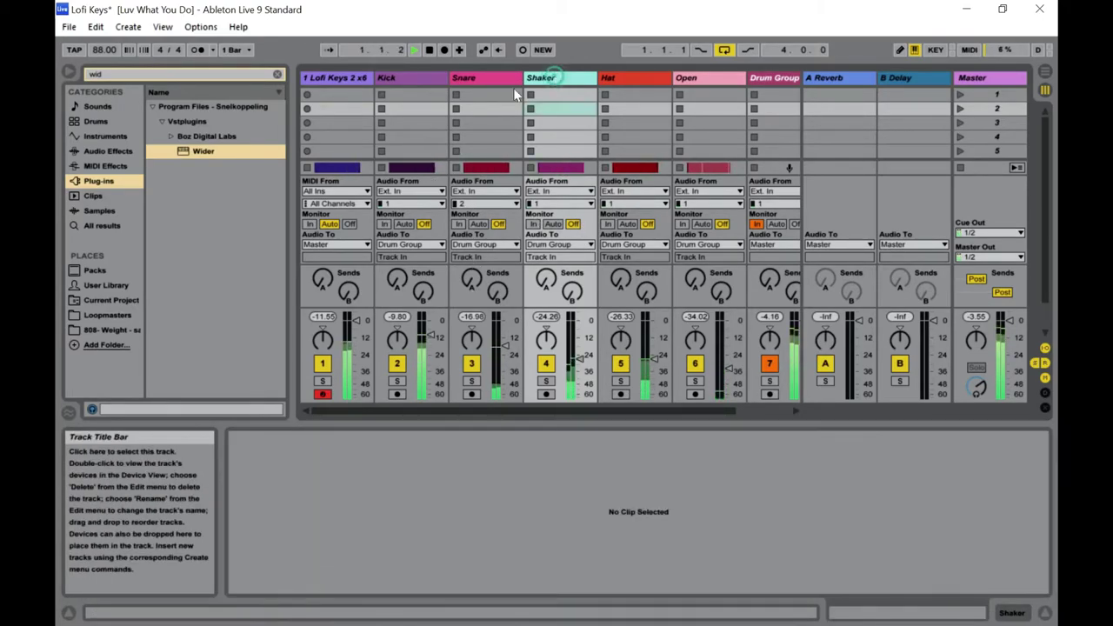
{"action": "left_click", "coordinate": [277, 74]}
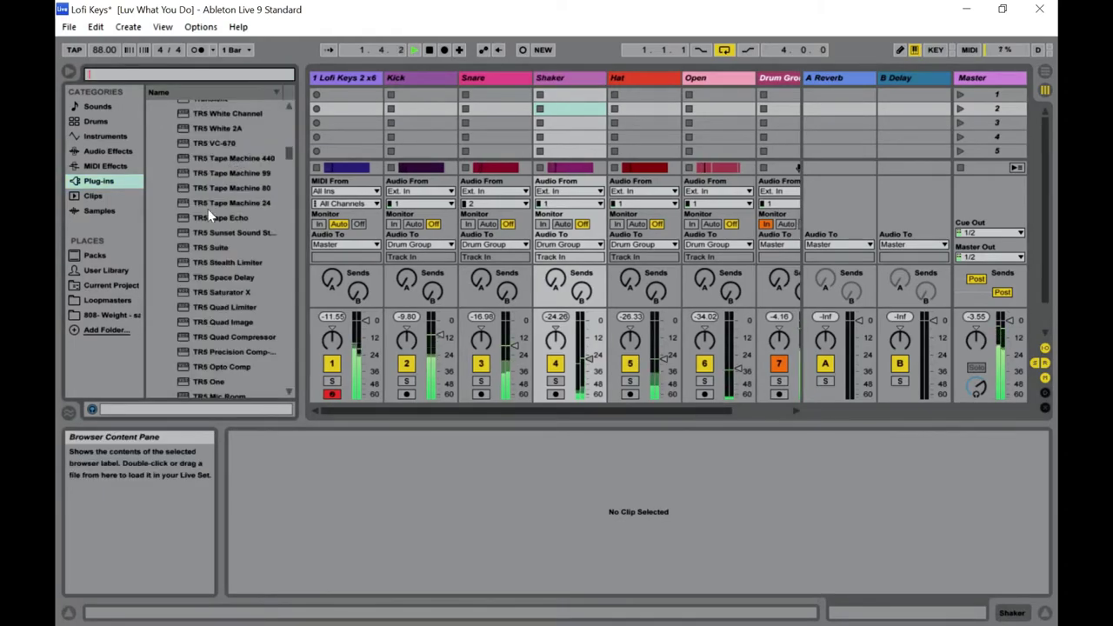
{"action": "left_click", "coordinate": [120, 153]}
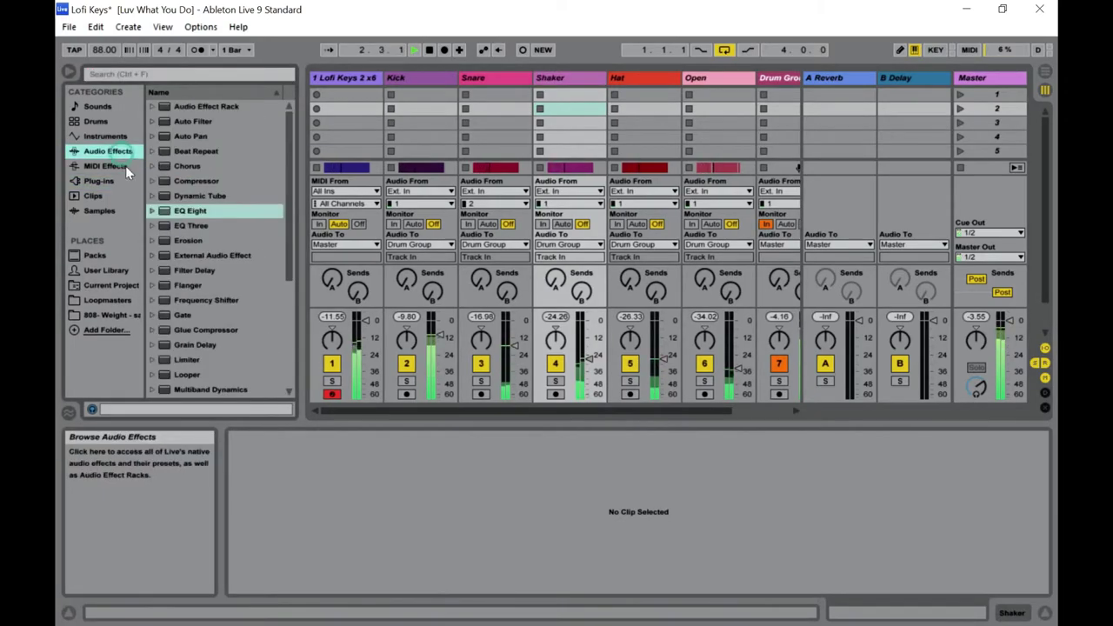
{"action": "left_click_drag", "start_coordinate": [204, 215], "coordinate": [391, 408]}
Cut the Shaker's low end with EQ Eight's first band at 579 Hz and -11.0 dB.
{"action": "left_click_drag", "start_coordinate": [281, 511], "coordinate": [343, 544]}
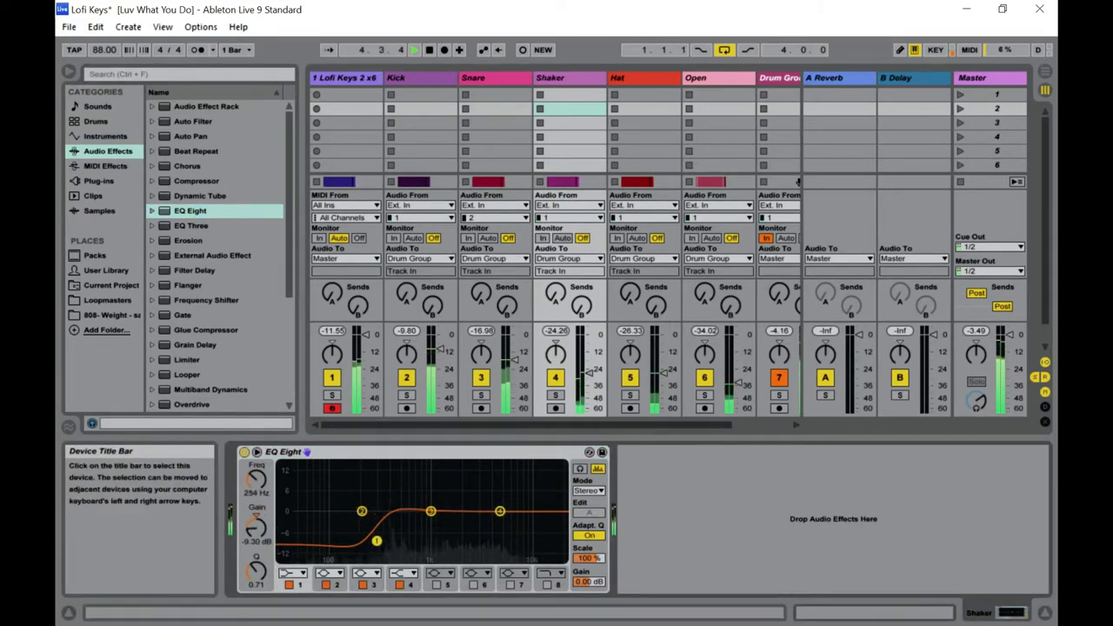
{"action": "left_click_drag", "start_coordinate": [381, 541], "coordinate": [408, 545]}
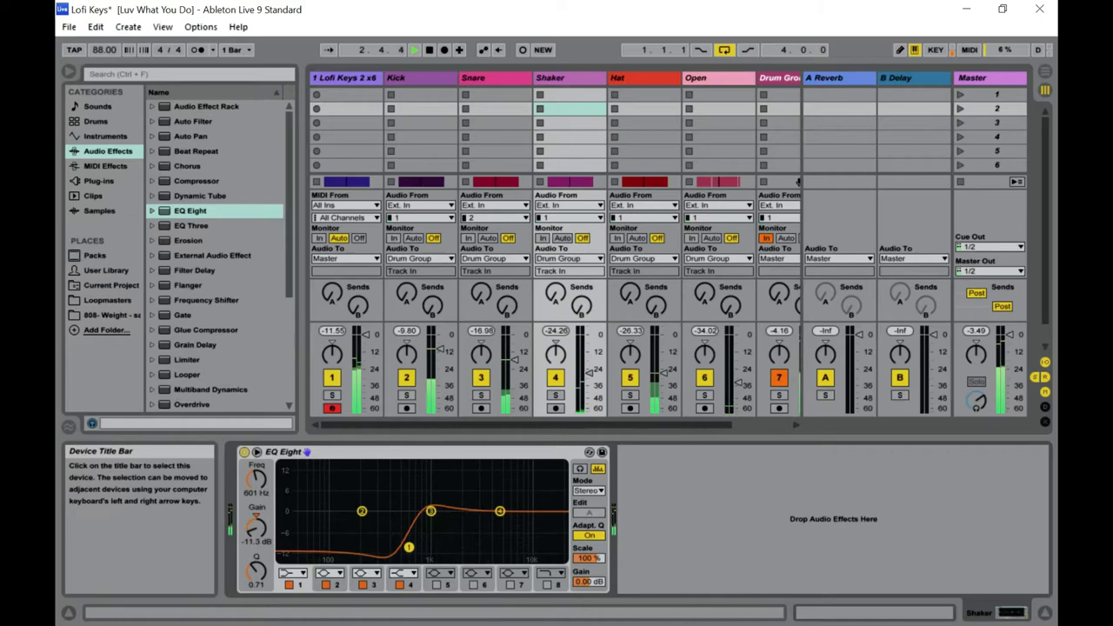
{"action": "left_click_drag", "start_coordinate": [409, 546], "coordinate": [406, 546]}
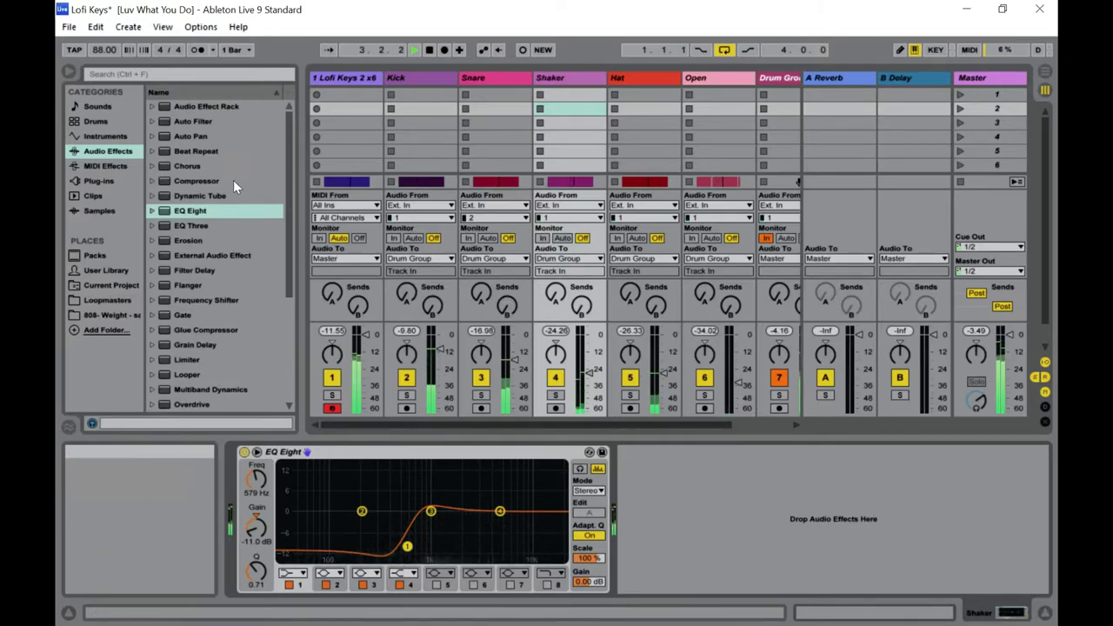
Find the RC-20 Retro Color plug-in by searching for "rc" and add it to the Lofi Keys 2 track.
{"action": "left_click", "coordinate": [130, 166]}
{"action": "left_click", "coordinate": [118, 183]}
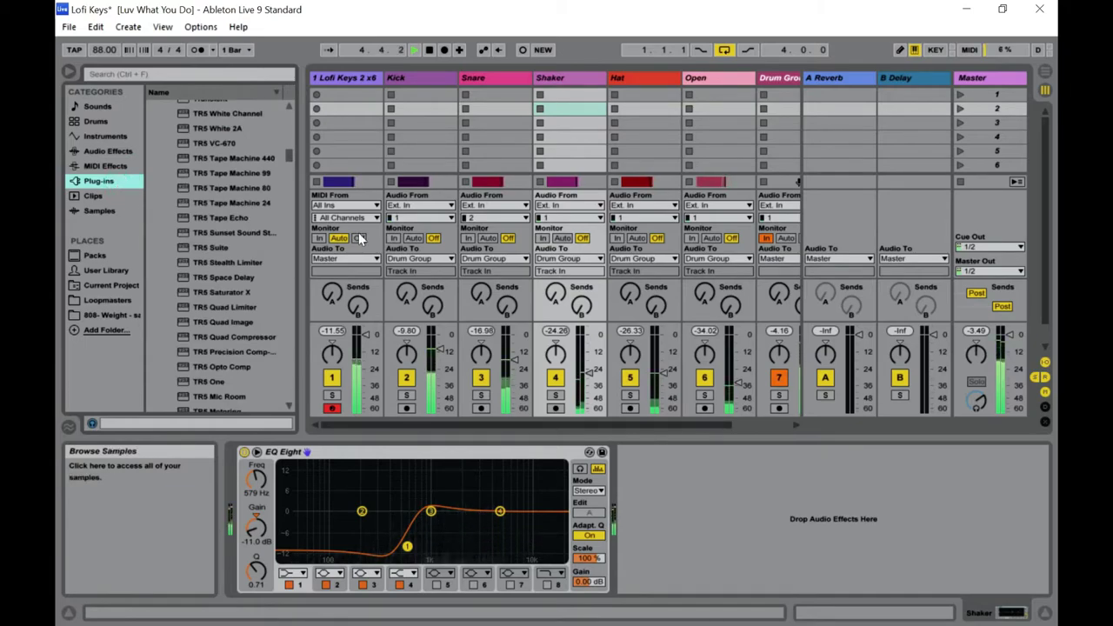
{"action": "left_click", "coordinate": [619, 80]}
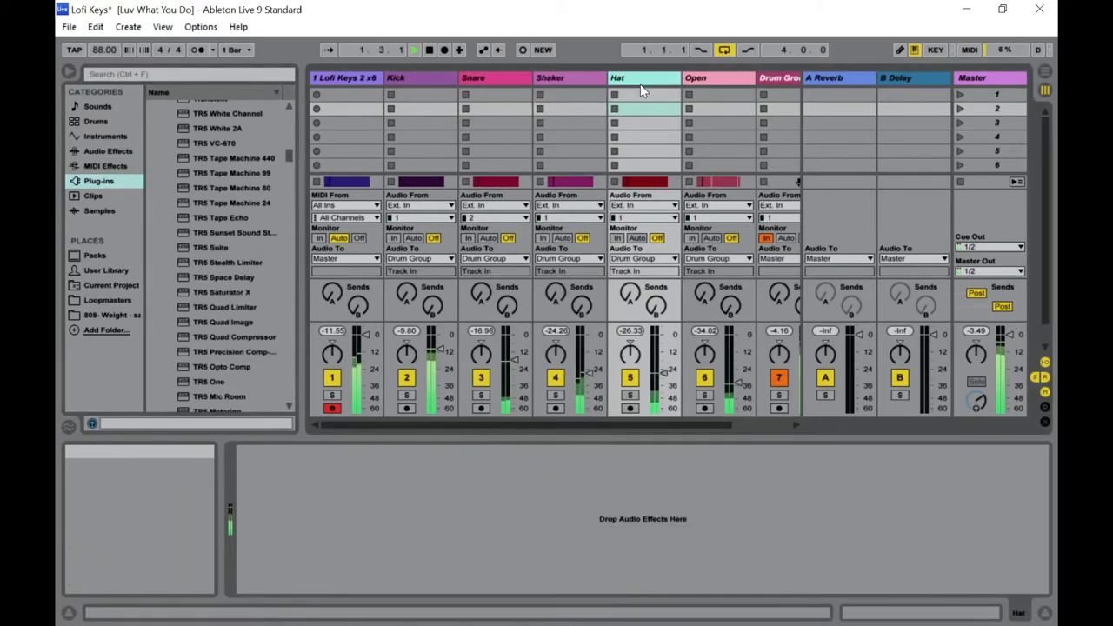
{"action": "left_click", "coordinate": [713, 78]}
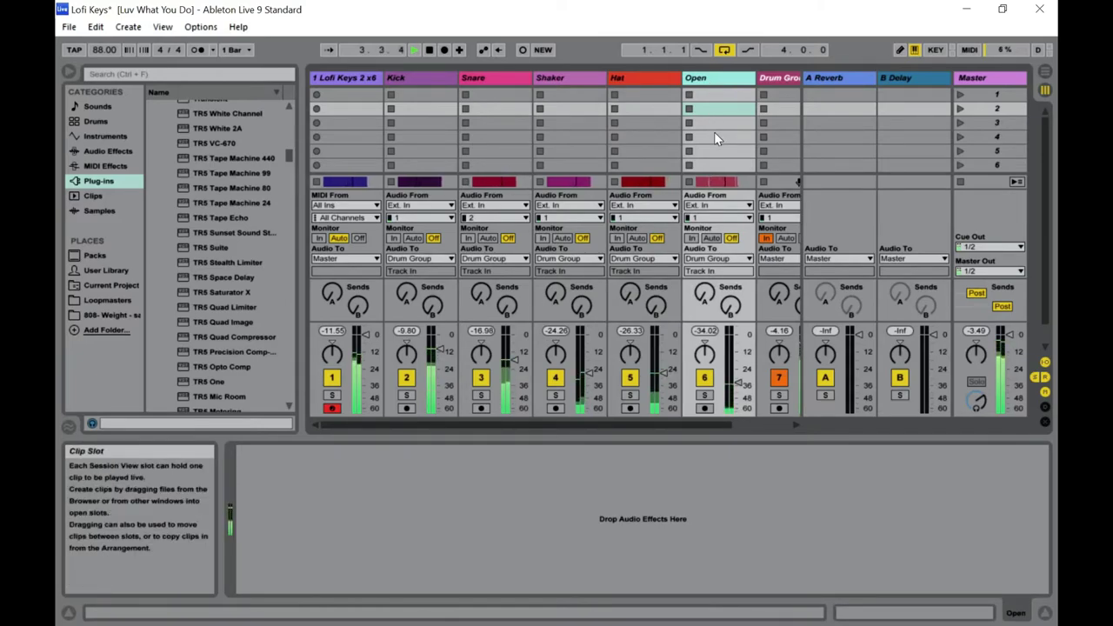
{"action": "left_click_drag", "start_coordinate": [703, 425], "coordinate": [591, 429]}
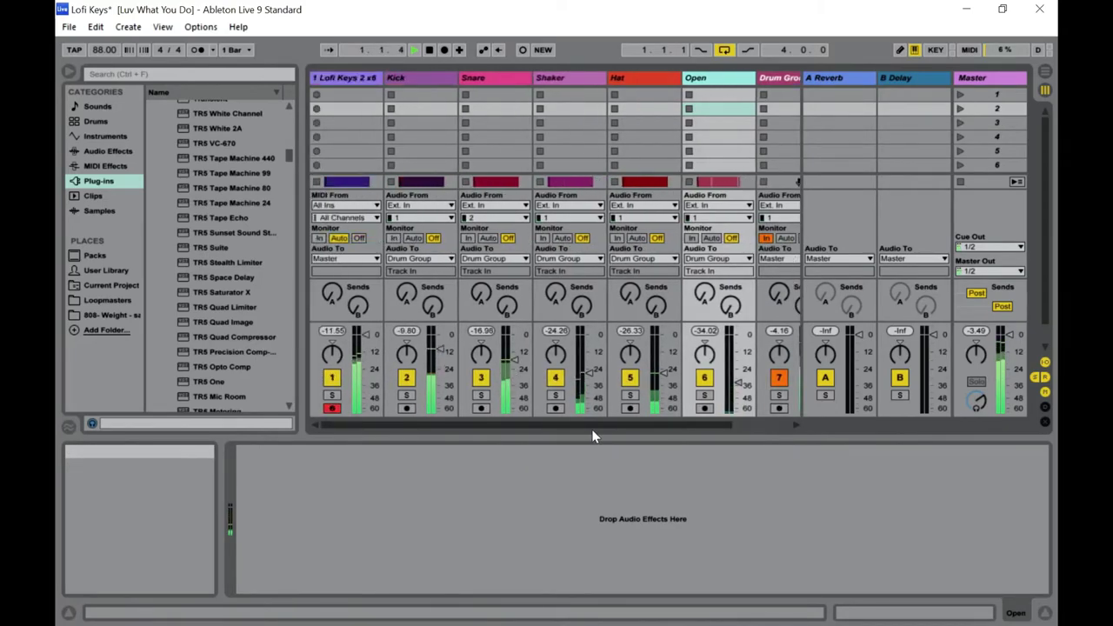
{"action": "left_click", "coordinate": [337, 76]}
{"action": "left_click", "coordinate": [248, 73]}
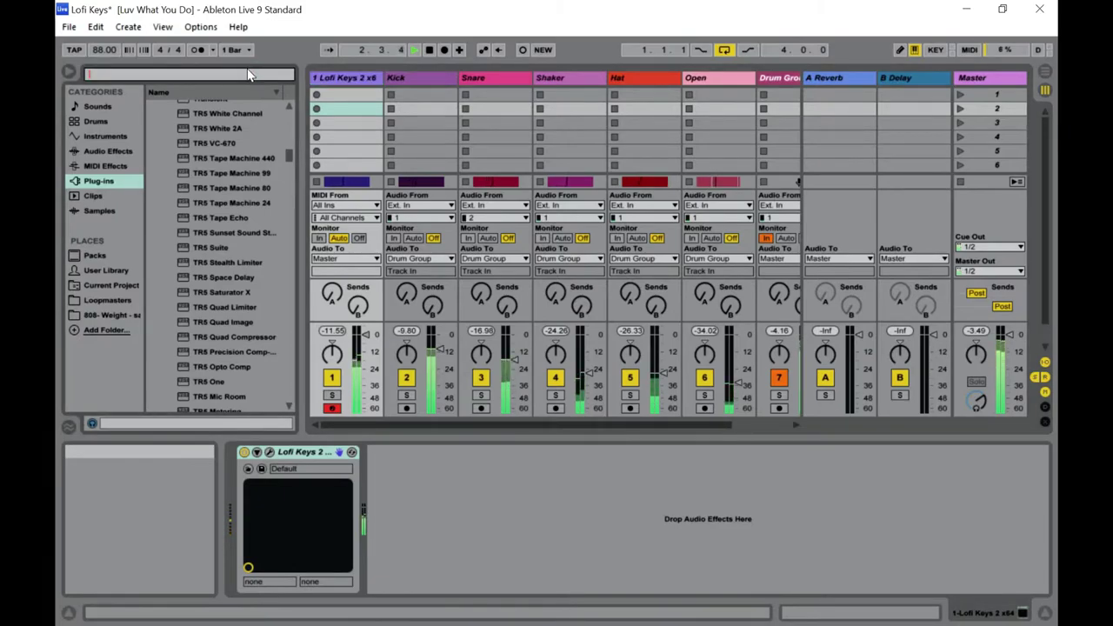
{"action": "type", "text": "rc"}
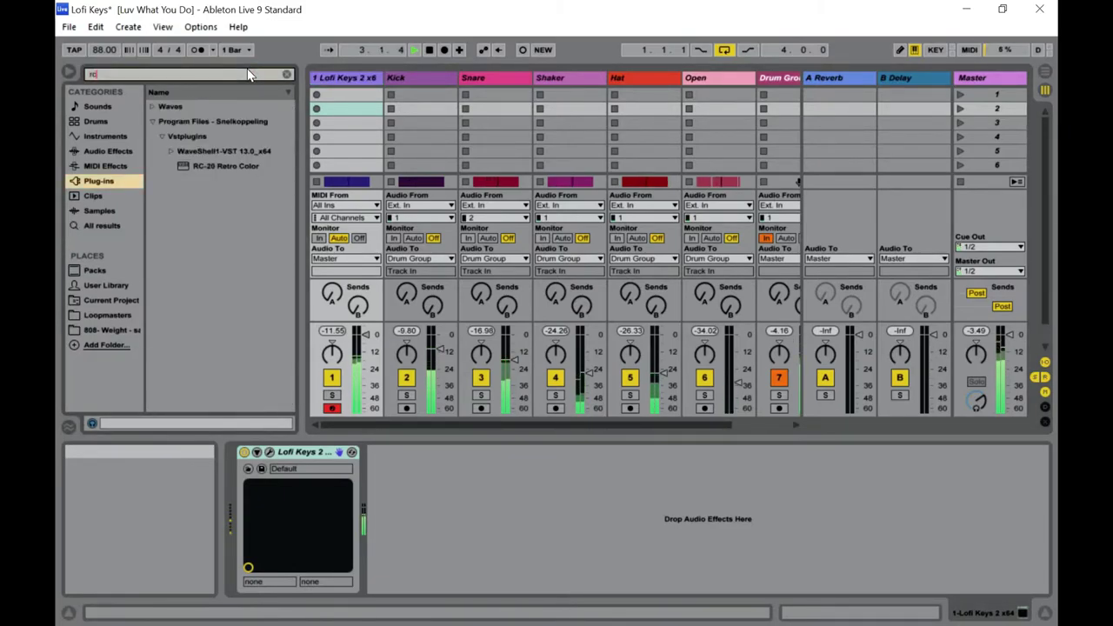
{"action": "left_click", "coordinate": [232, 166]}
{"action": "double_click", "coordinate": [233, 166]}
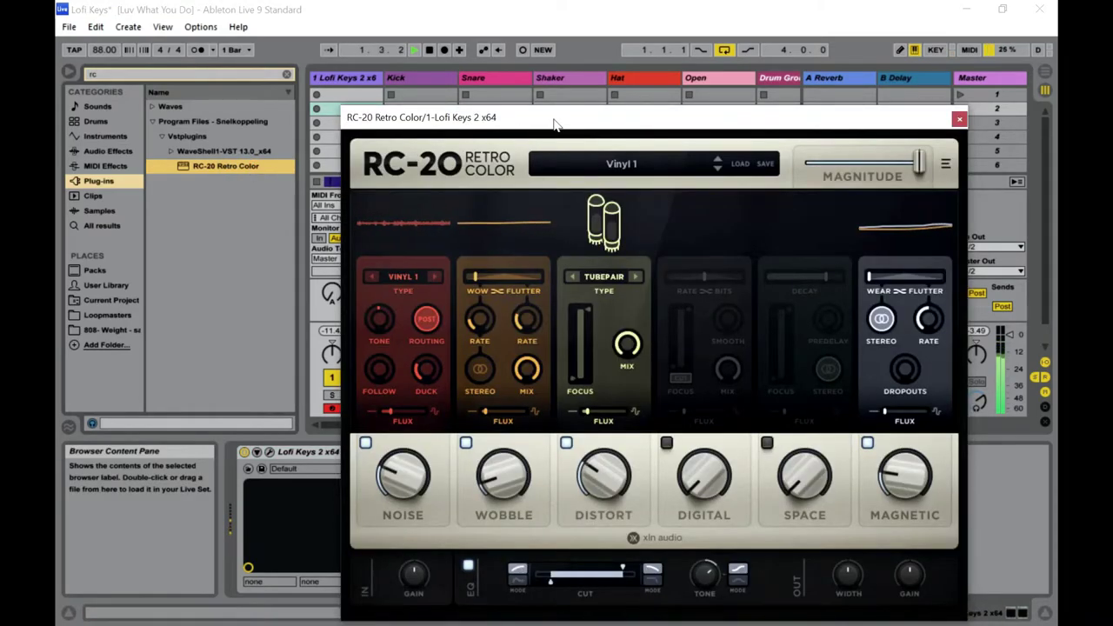
Load the Vinyl 2 preset in RC-20 Retro Color.
{"action": "left_click_drag", "start_coordinate": [555, 122], "coordinate": [480, 77]}
{"action": "left_click", "coordinate": [546, 119]}
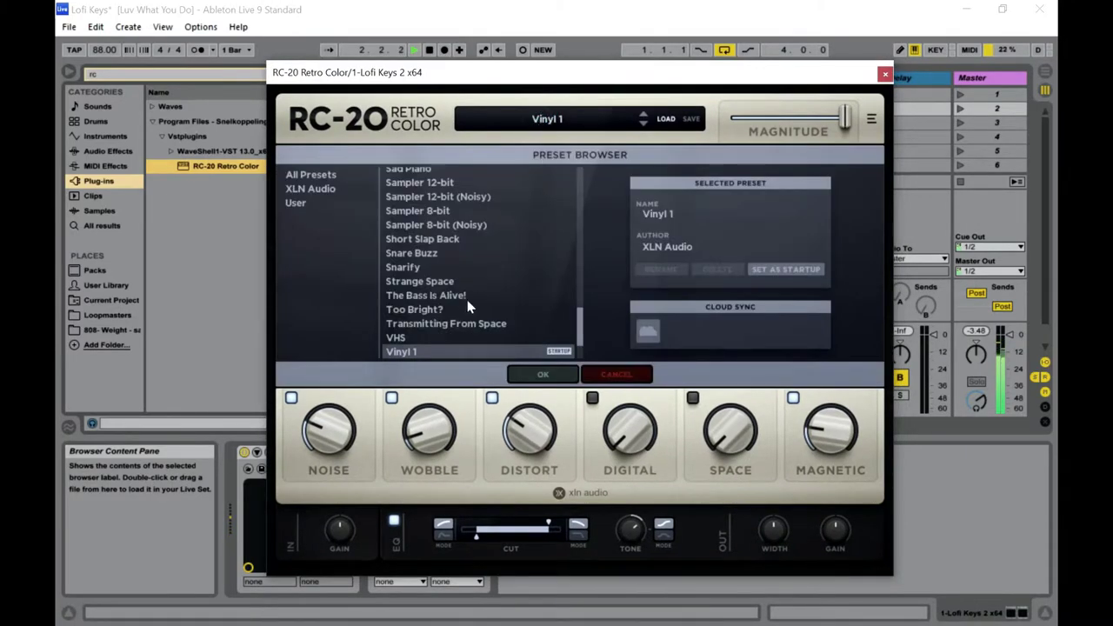
{"action": "scroll", "coordinate": [450, 342], "scroll_direction": "down", "scroll_amount": 2}
{"action": "left_click", "coordinate": [412, 314]}
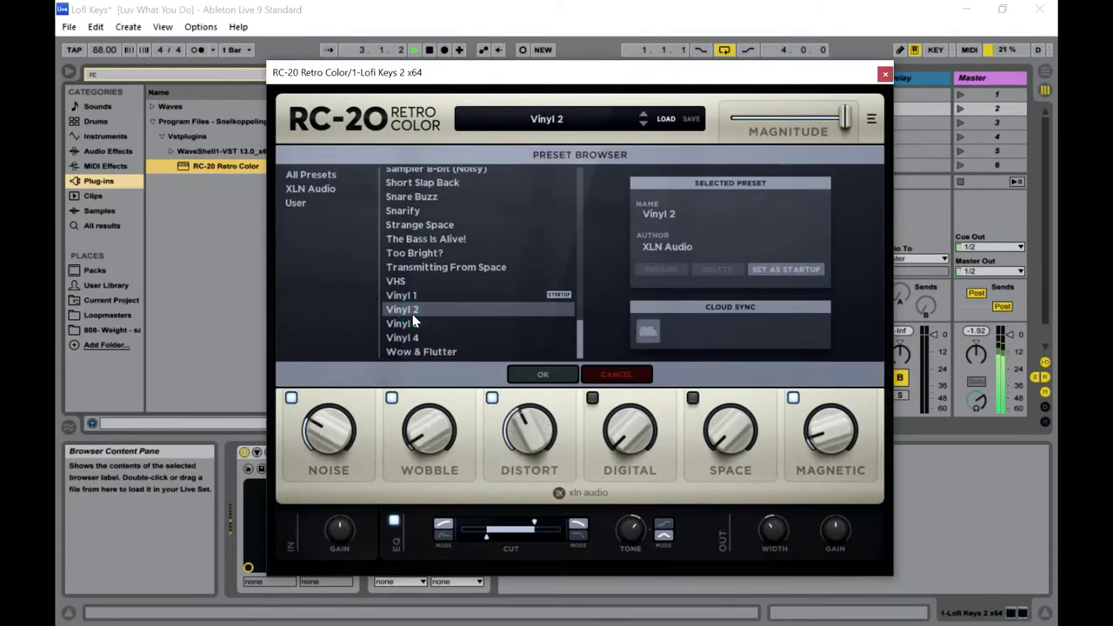
{"action": "left_click", "coordinate": [535, 373]}
Lower the Vinyl 2 preset's Distort and Noise amounts and raise its Wobble slightly.
{"action": "left_click_drag", "start_coordinate": [531, 453], "coordinate": [533, 513]}
{"action": "left_click_drag", "start_coordinate": [318, 476], "coordinate": [333, 494]}
{"action": "scroll", "coordinate": [534, 461], "scroll_direction": "down", "scroll_amount": 3}
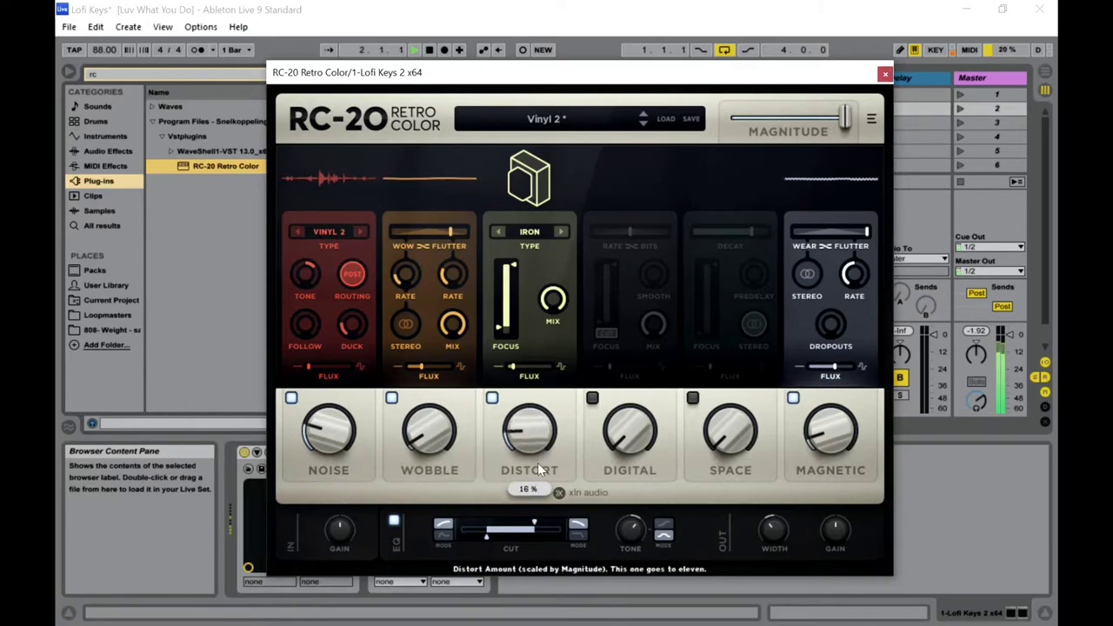
{"action": "scroll", "coordinate": [542, 492], "scroll_direction": "down", "scroll_amount": 1}
{"action": "left_click_drag", "start_coordinate": [542, 490], "coordinate": [542, 478]}
{"action": "left_click_drag", "start_coordinate": [434, 439], "coordinate": [435, 424]}
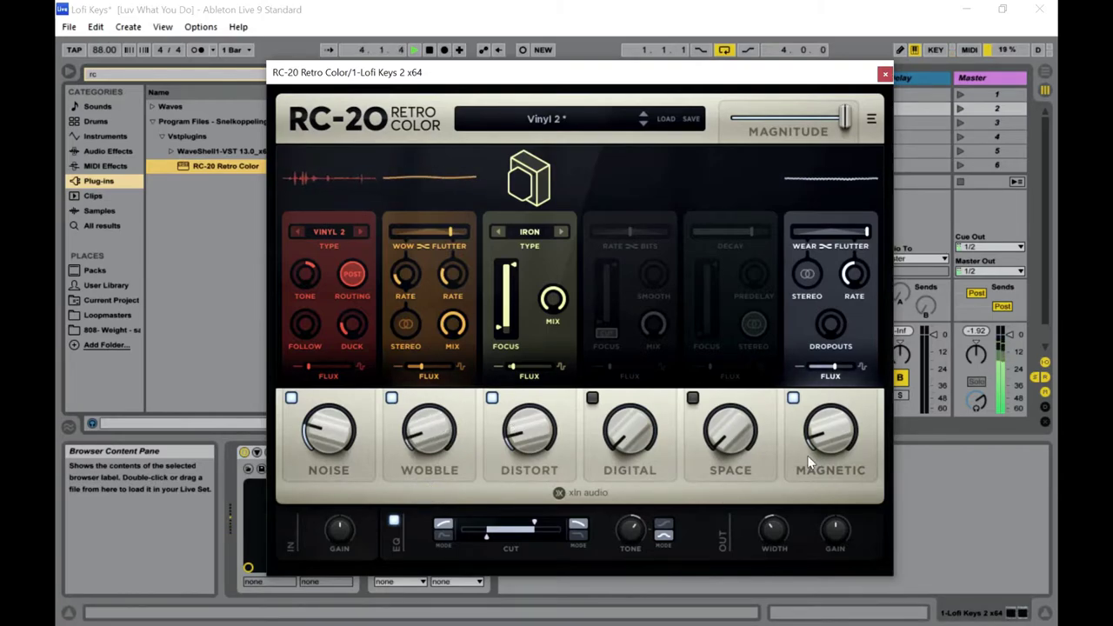
Add a small amount of Space to the keys and reduce Wobble to 5%.
{"action": "mouse_move", "coordinate": [840, 446]}
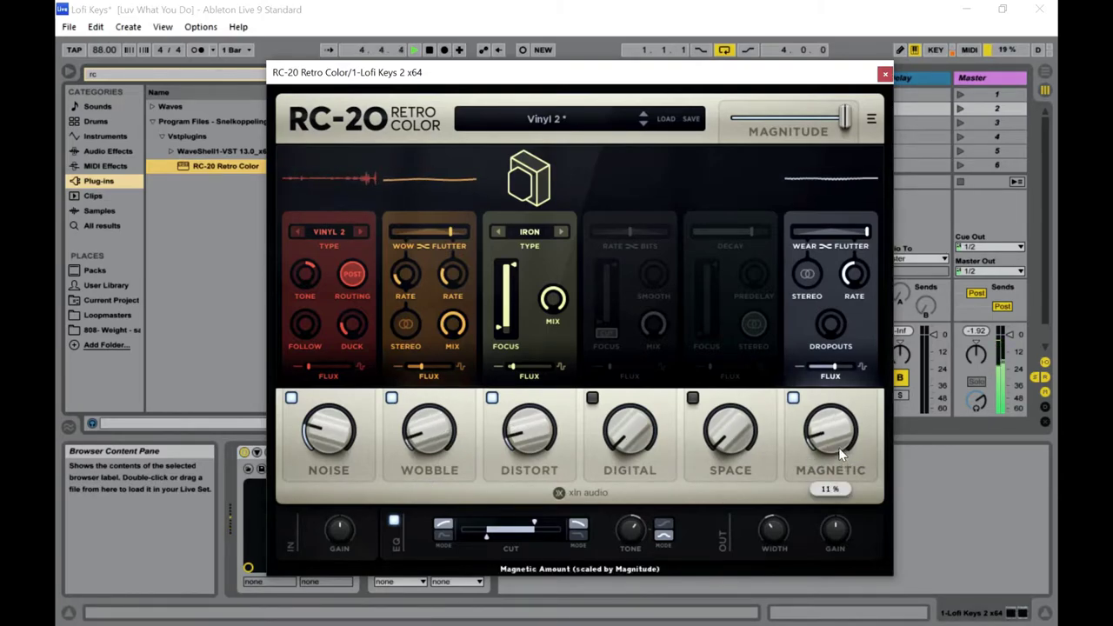
{"action": "left_click", "coordinate": [729, 435]}
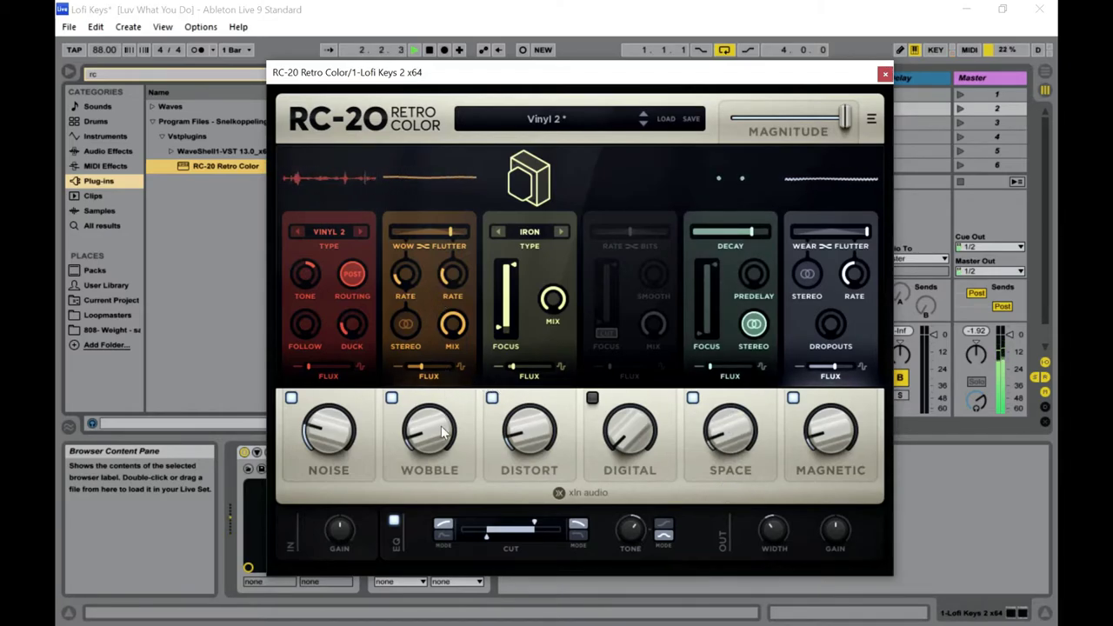
{"action": "left_click_drag", "start_coordinate": [438, 445], "coordinate": [438, 461]}
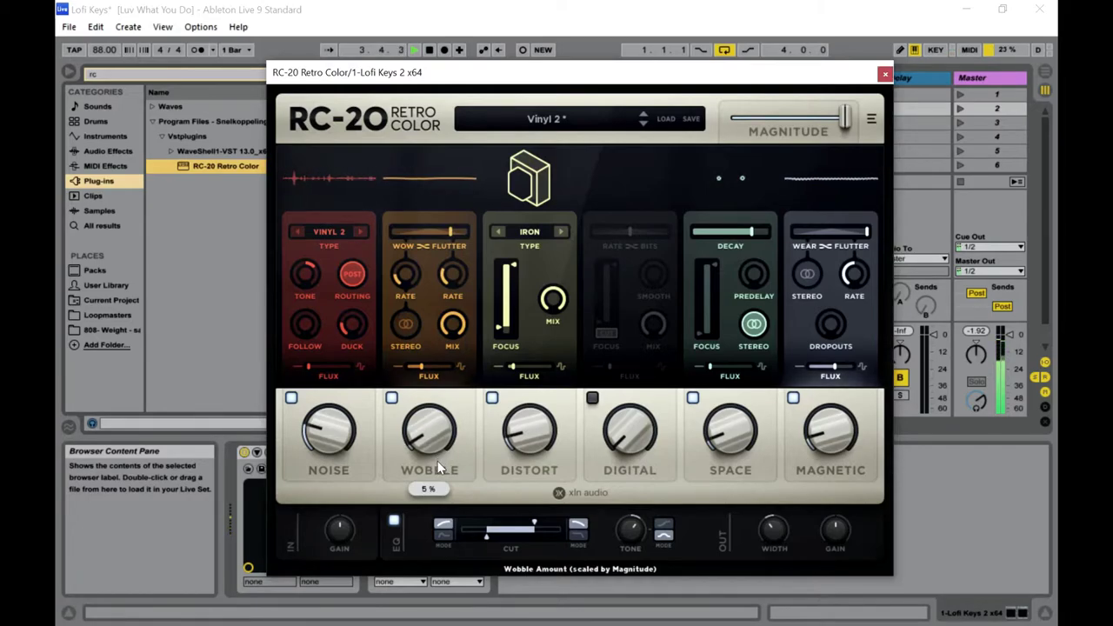
Switch RC-20 to the Vinyl 1 preset and lower its Distort to 11% and Noise to 12%.
{"action": "left_click", "coordinate": [546, 118]}
{"action": "left_click", "coordinate": [412, 295]}
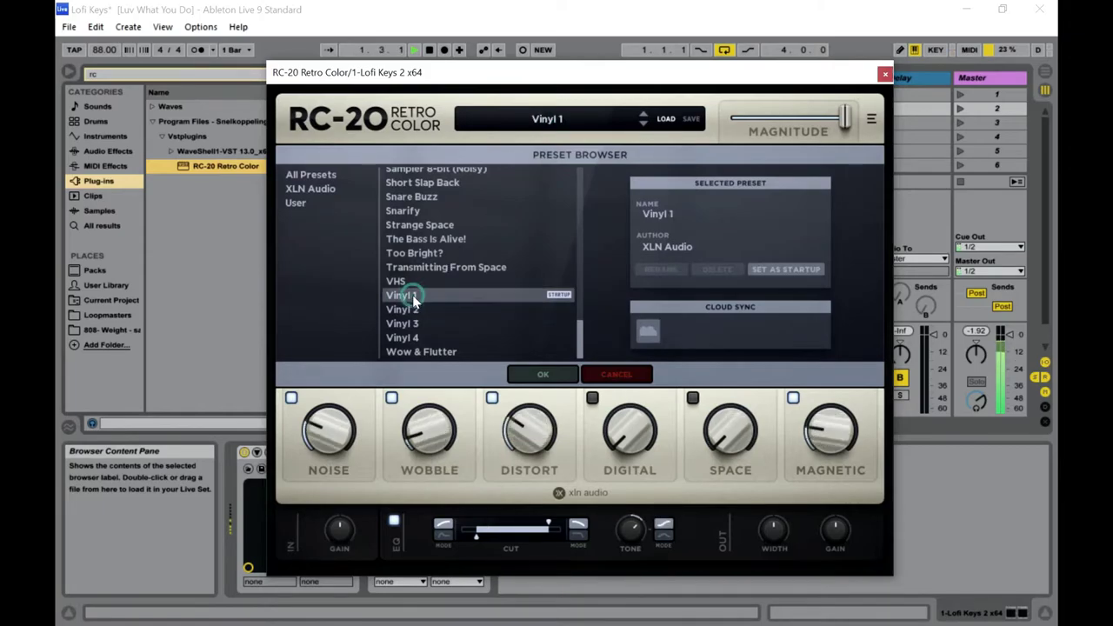
{"action": "left_click", "coordinate": [542, 374]}
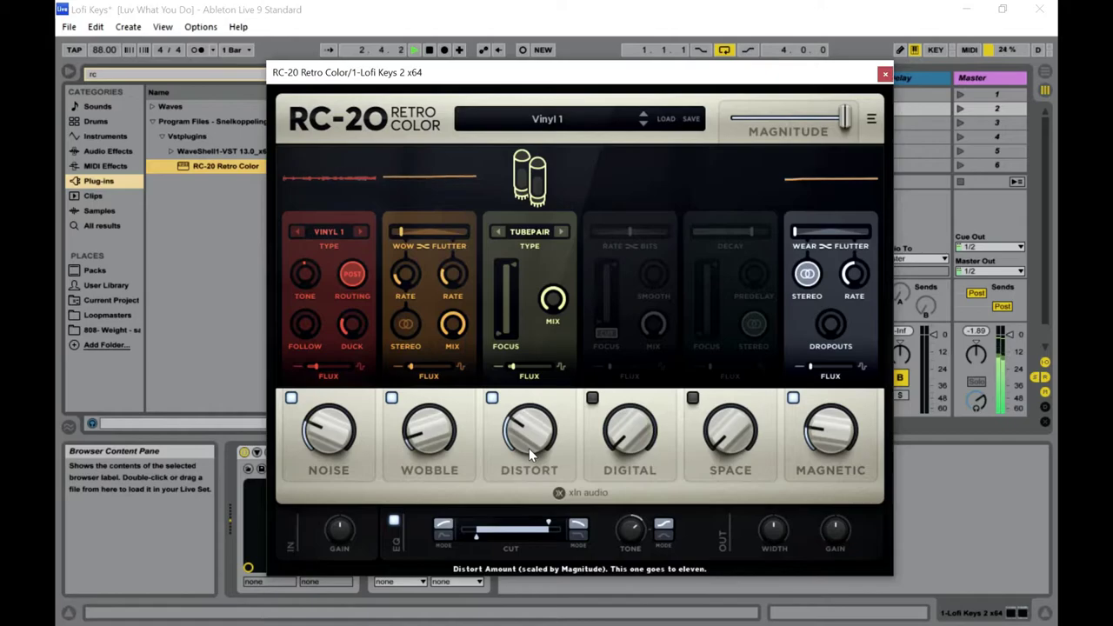
{"action": "left_click_drag", "start_coordinate": [529, 448], "coordinate": [544, 513]}
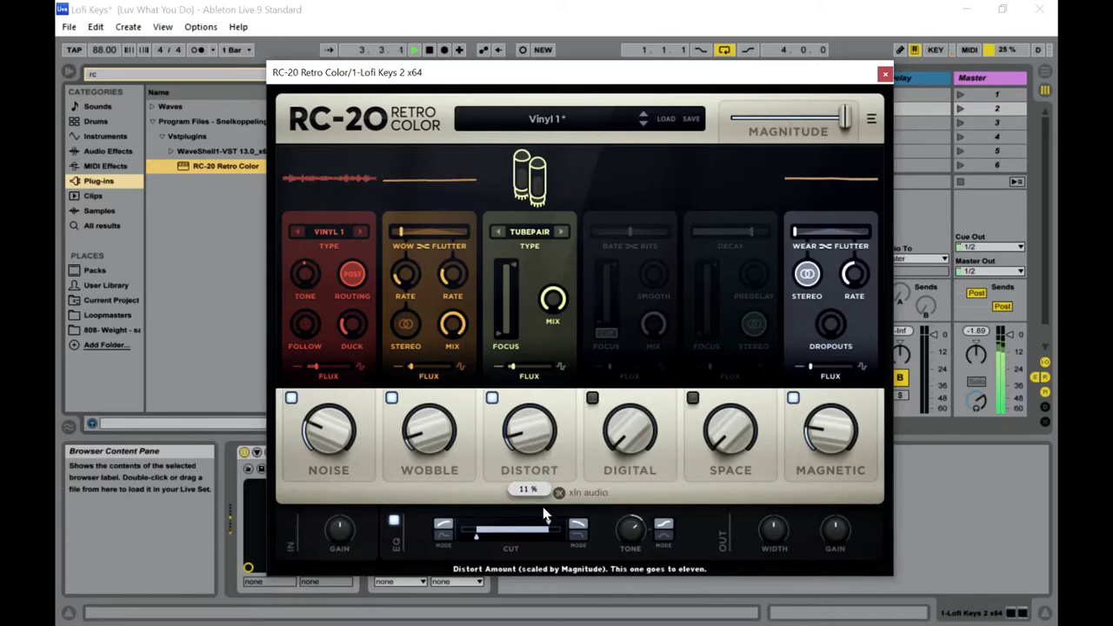
{"action": "left_click_drag", "start_coordinate": [333, 467], "coordinate": [355, 520]}
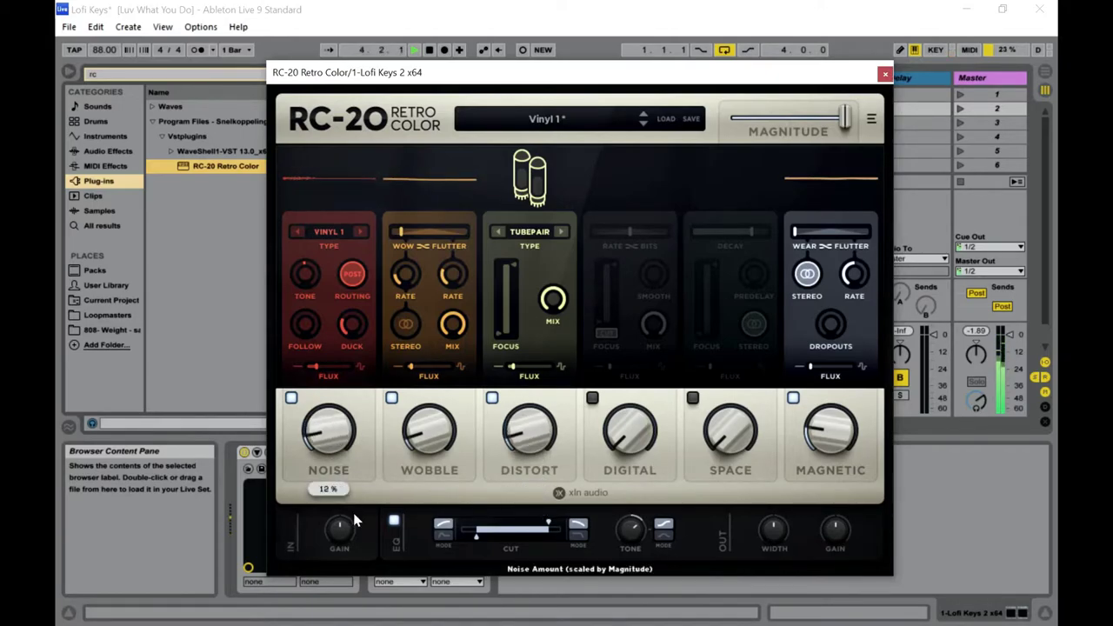
Enable the Digital and Space modules at low amounts and raise Noise slightly on the Vinyl 1 preset.
{"action": "mouse_move", "coordinate": [430, 448]}
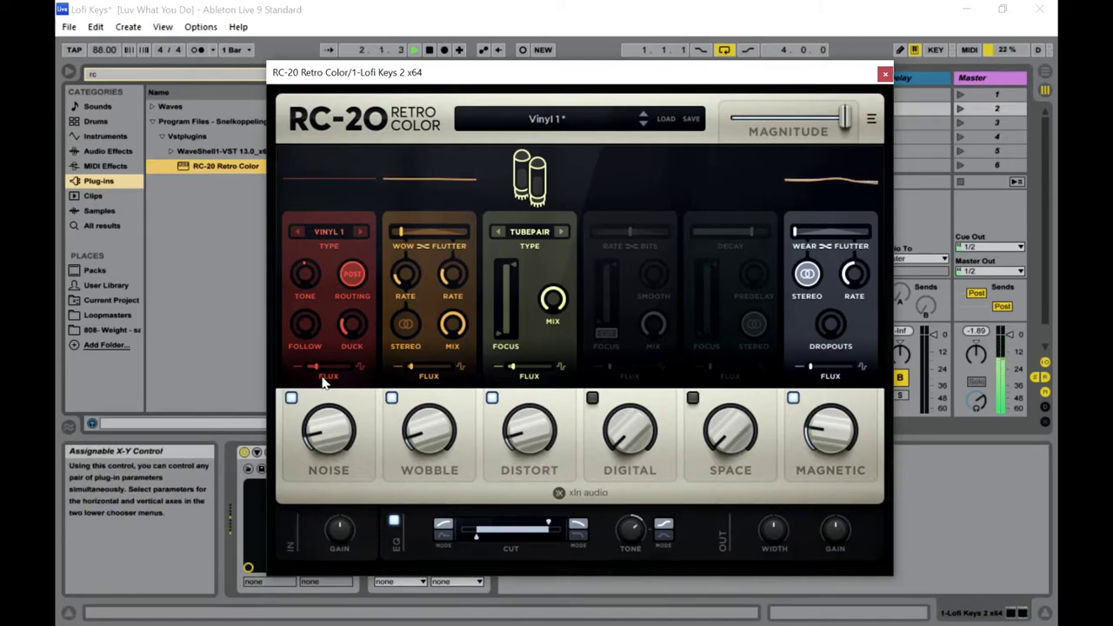
{"action": "left_click", "coordinate": [647, 435]}
{"action": "left_click", "coordinate": [741, 437]}
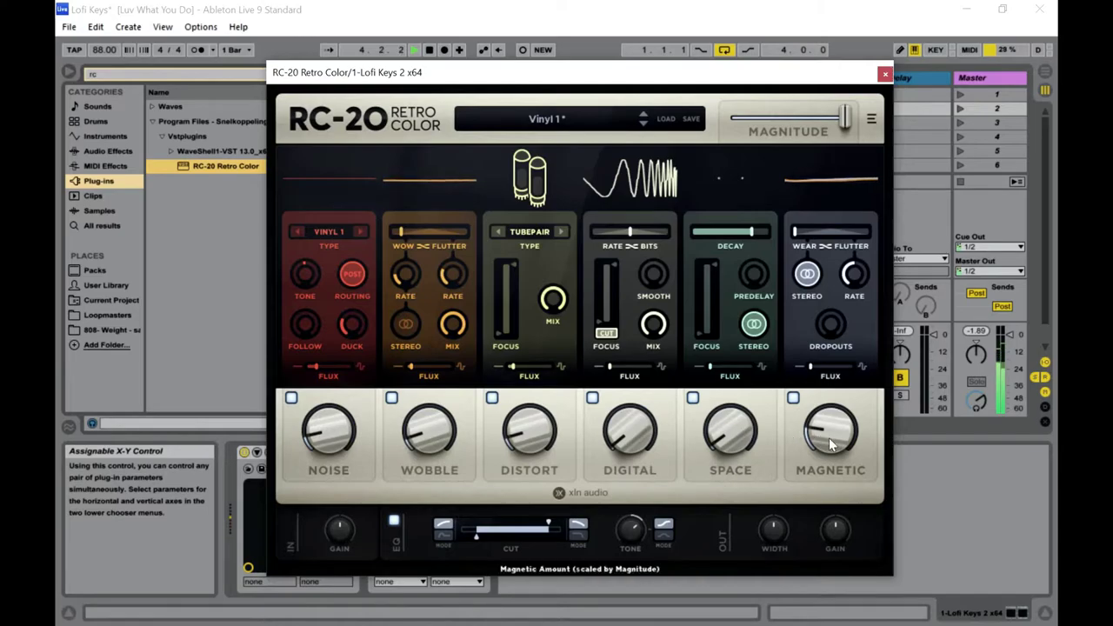
{"action": "left_click_drag", "start_coordinate": [711, 450], "coordinate": [713, 450]}
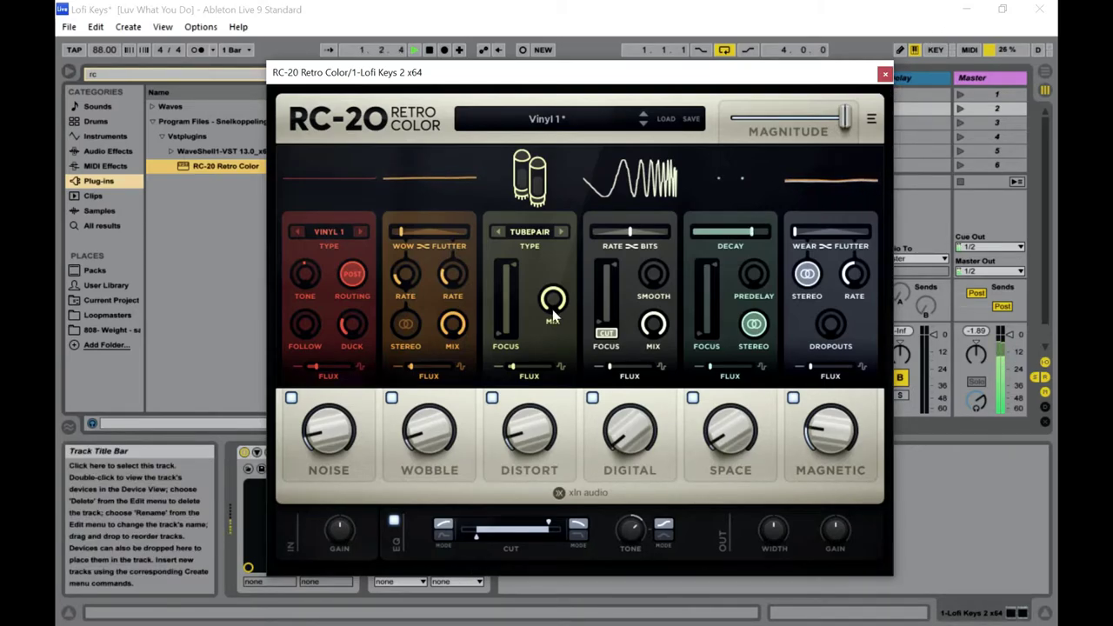
{"action": "left_click_drag", "start_coordinate": [340, 441], "coordinate": [386, 471]}
{"action": "left_click_drag", "start_coordinate": [331, 441], "coordinate": [333, 433]}
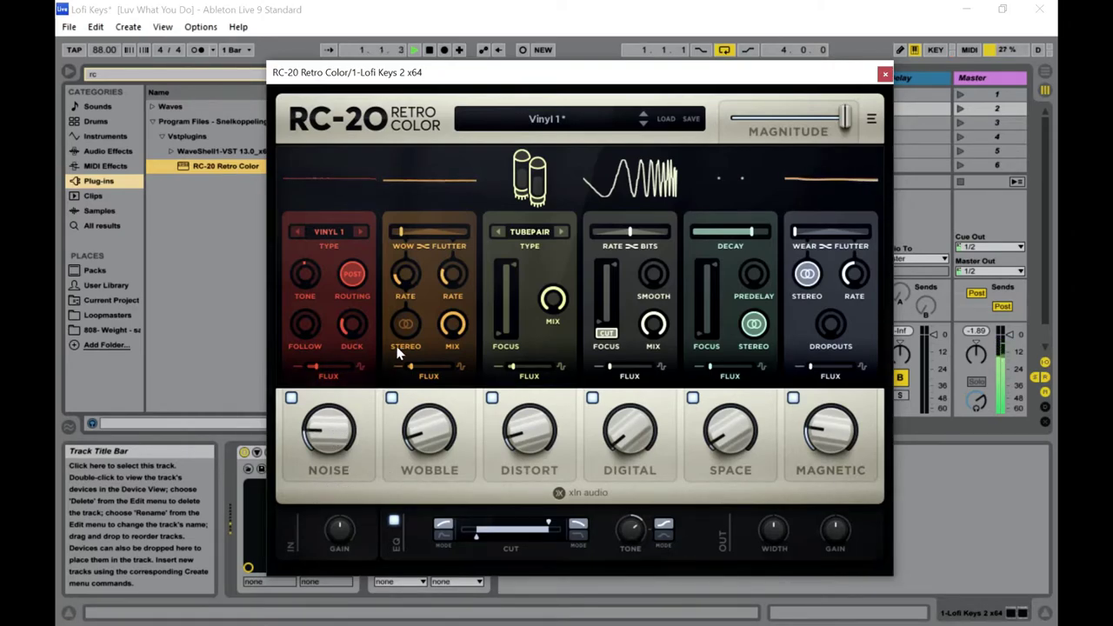
Load RC-20's Vinyl 3 preset and lower its Distort to 8% and Wobble to 6%.
{"action": "left_click", "coordinate": [552, 124]}
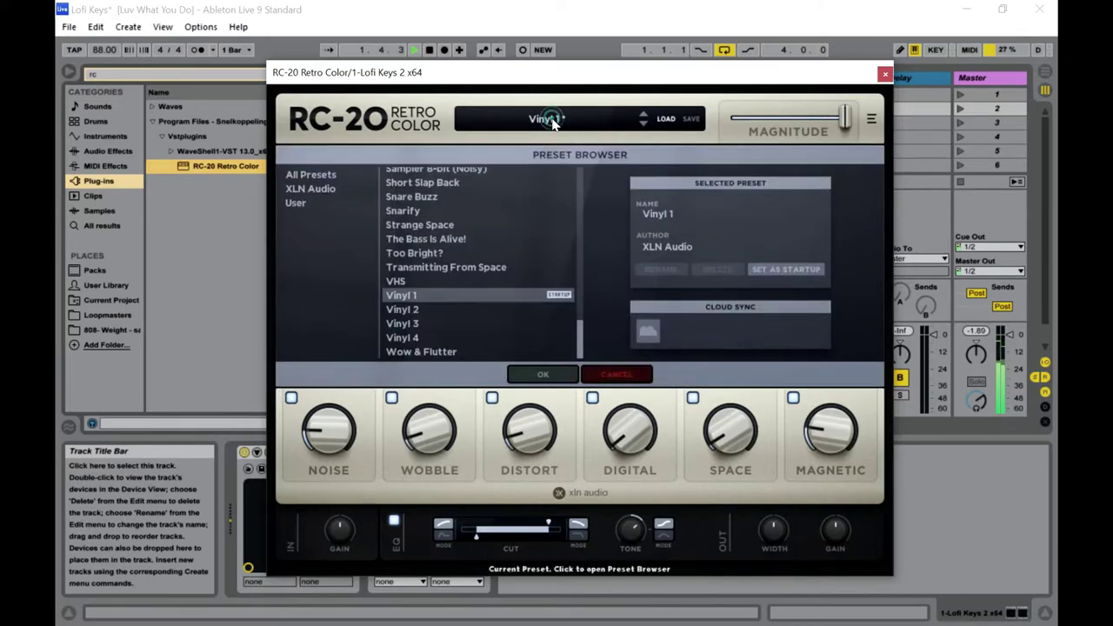
{"action": "left_click", "coordinate": [414, 329]}
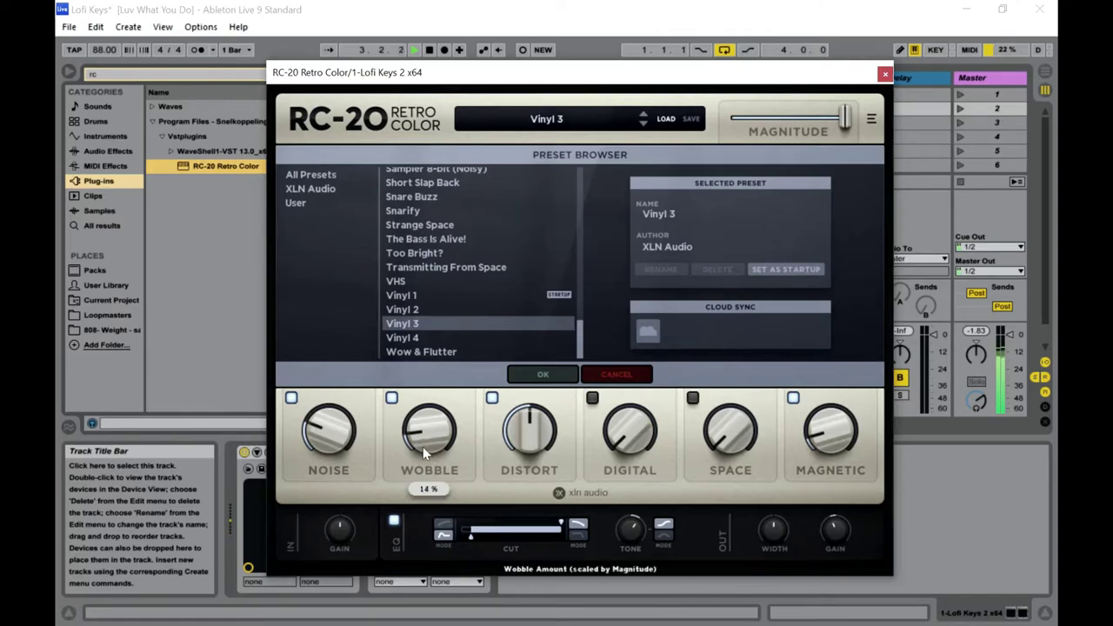
{"action": "left_click_drag", "start_coordinate": [527, 447], "coordinate": [535, 574]}
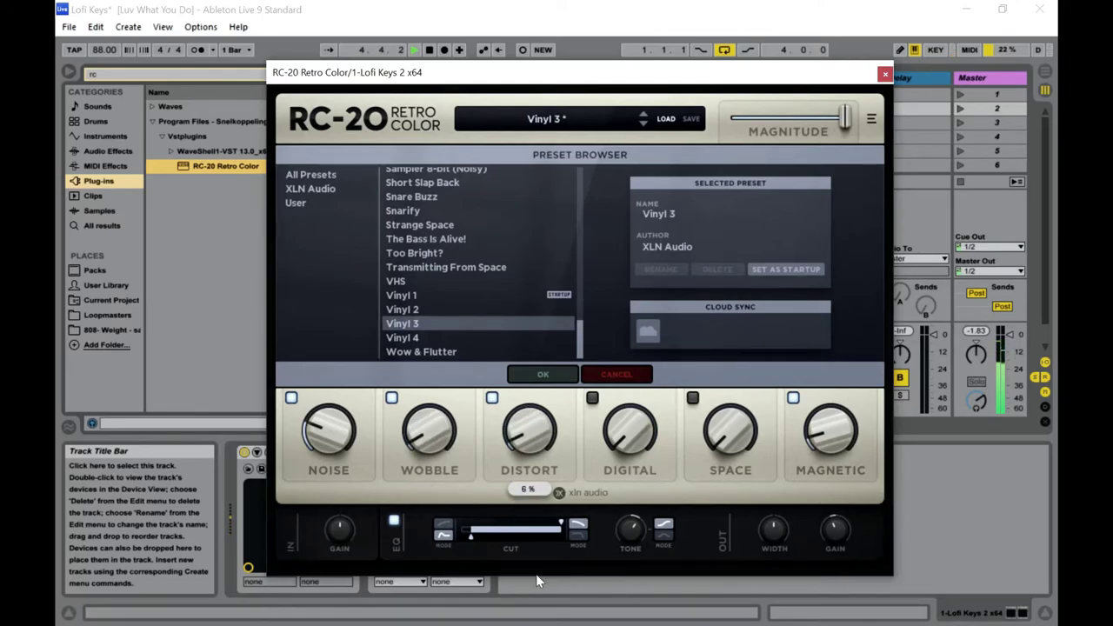
{"action": "mouse_move", "coordinate": [529, 448]}
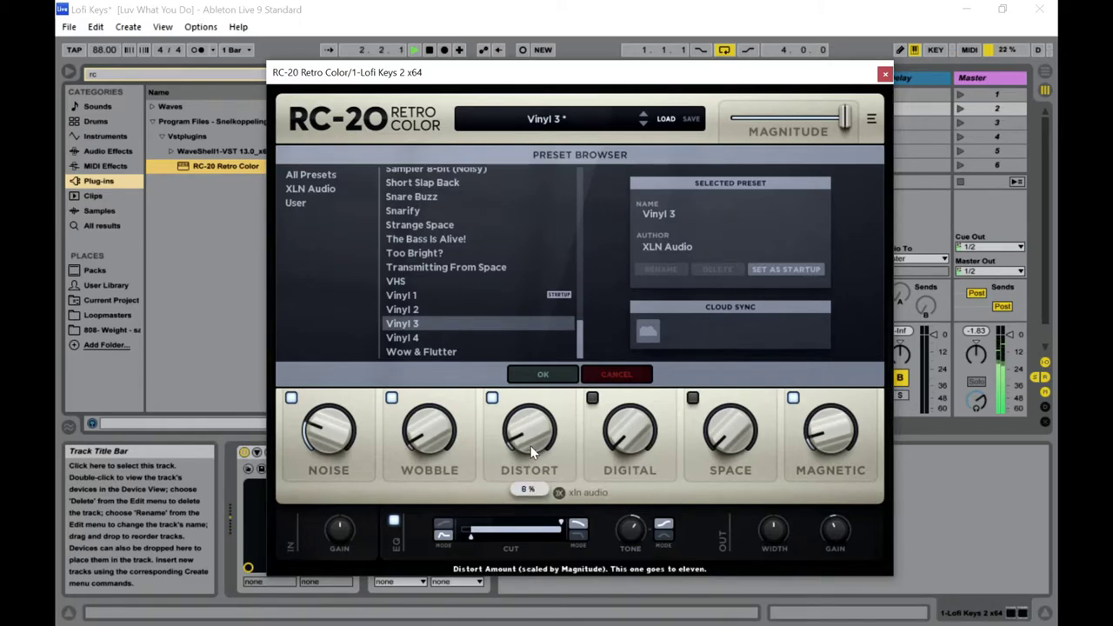
{"action": "mouse_move", "coordinate": [439, 445]}
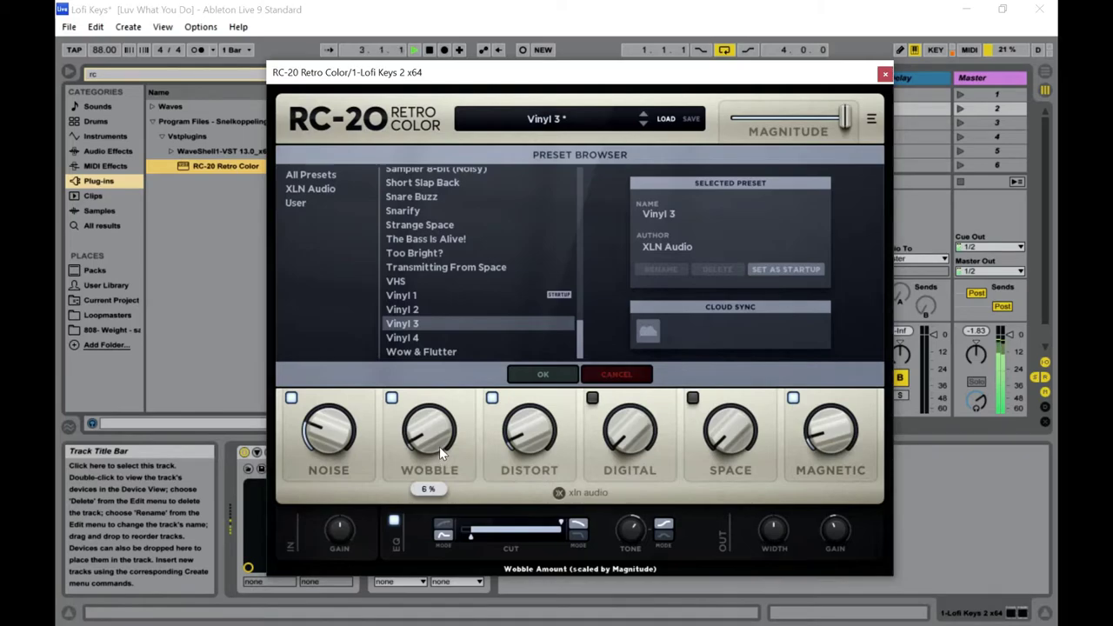
Enable Digital at 7% and Space at 6%, reduce Magnetic to 5%, and accept the Vinyl 3 preset.
{"action": "mouse_move", "coordinate": [629, 446]}
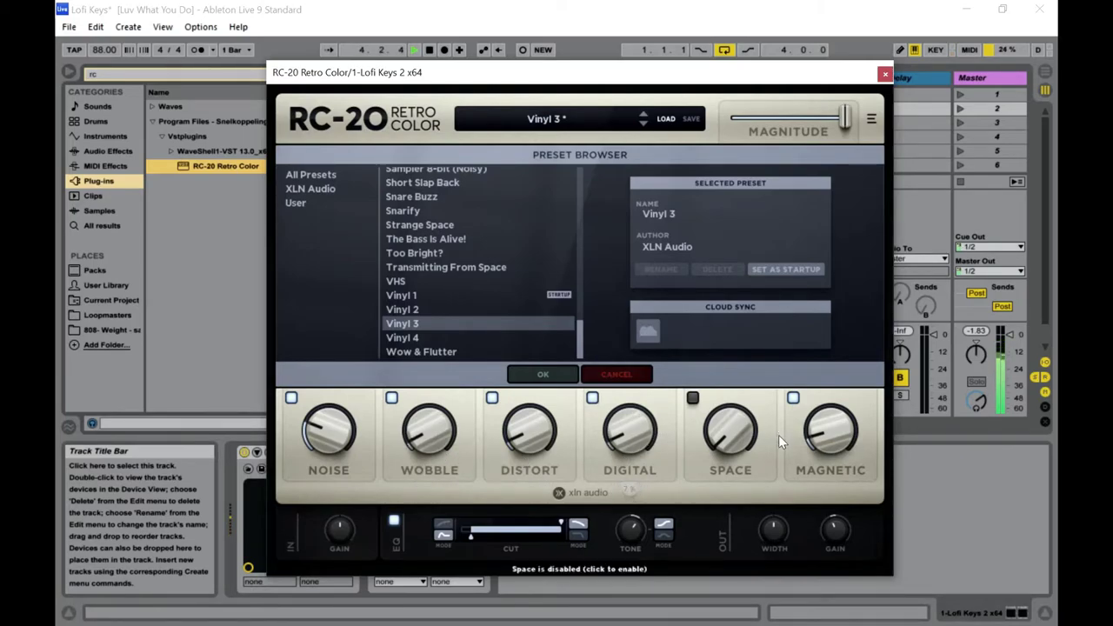
{"action": "mouse_move", "coordinate": [738, 436]}
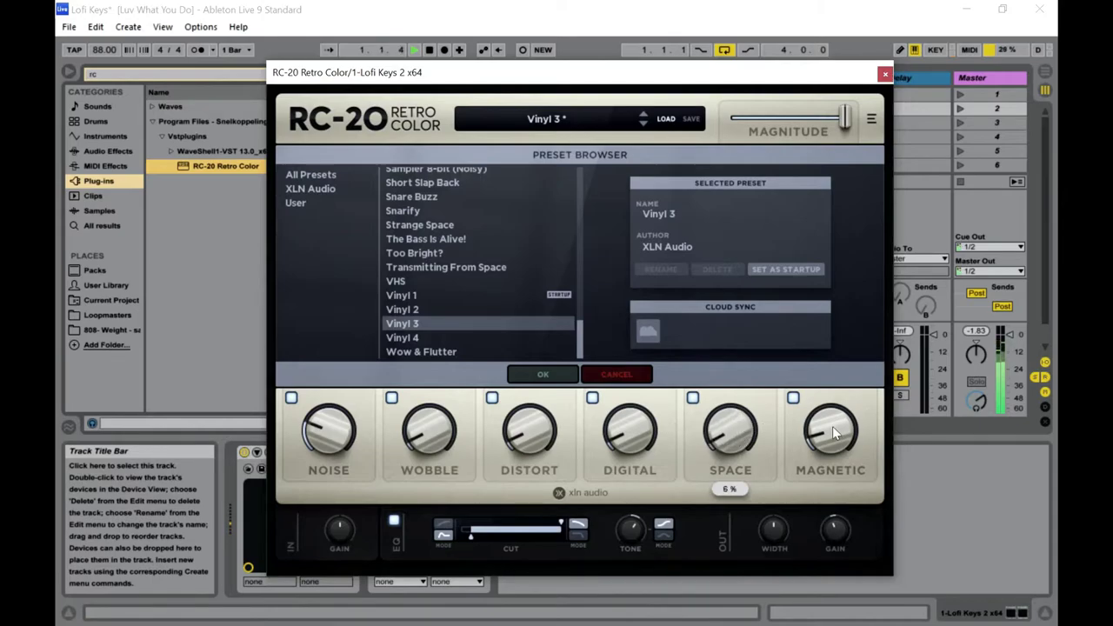
{"action": "mouse_move", "coordinate": [833, 431]}
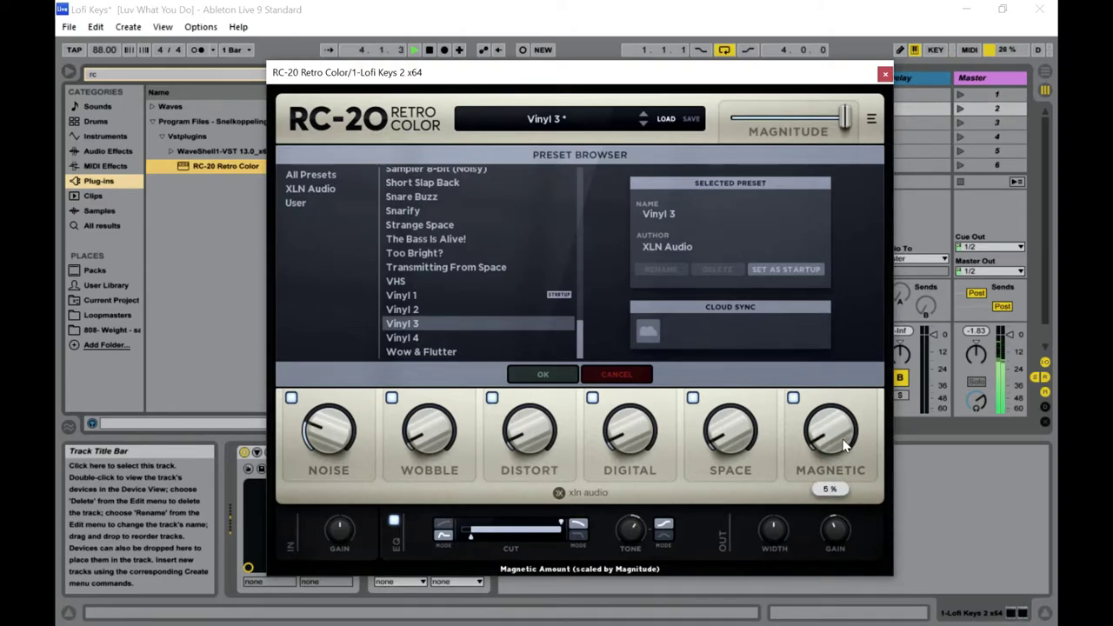
{"action": "left_click", "coordinate": [539, 373]}
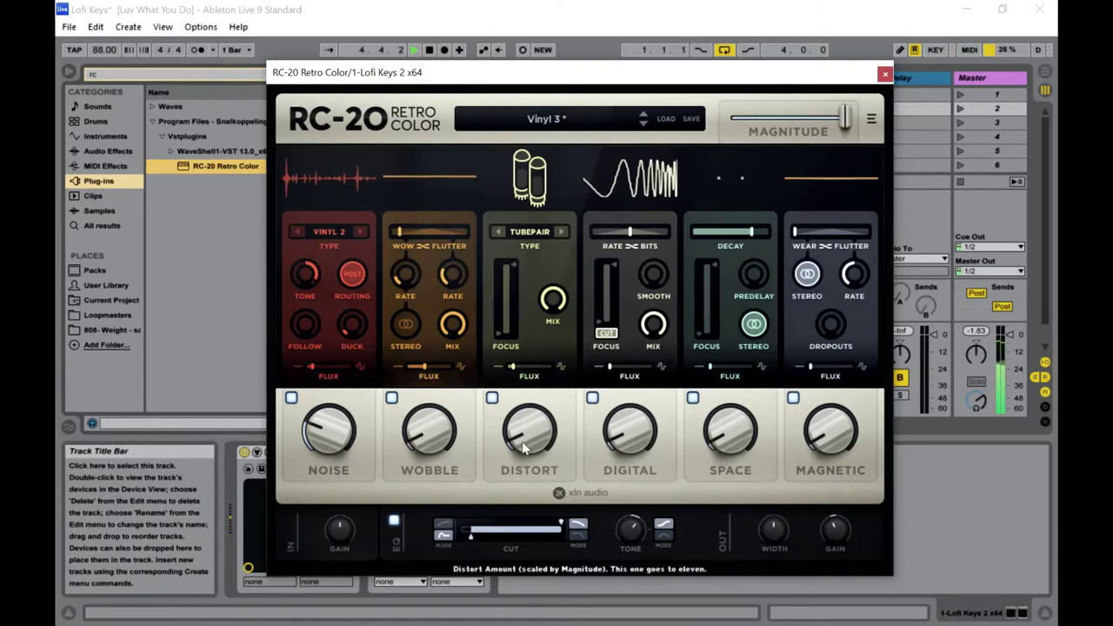
Raise Wobble to 7%, fine-tune the Distort amount, and close the RC-20 window.
{"action": "mouse_move", "coordinate": [329, 442]}
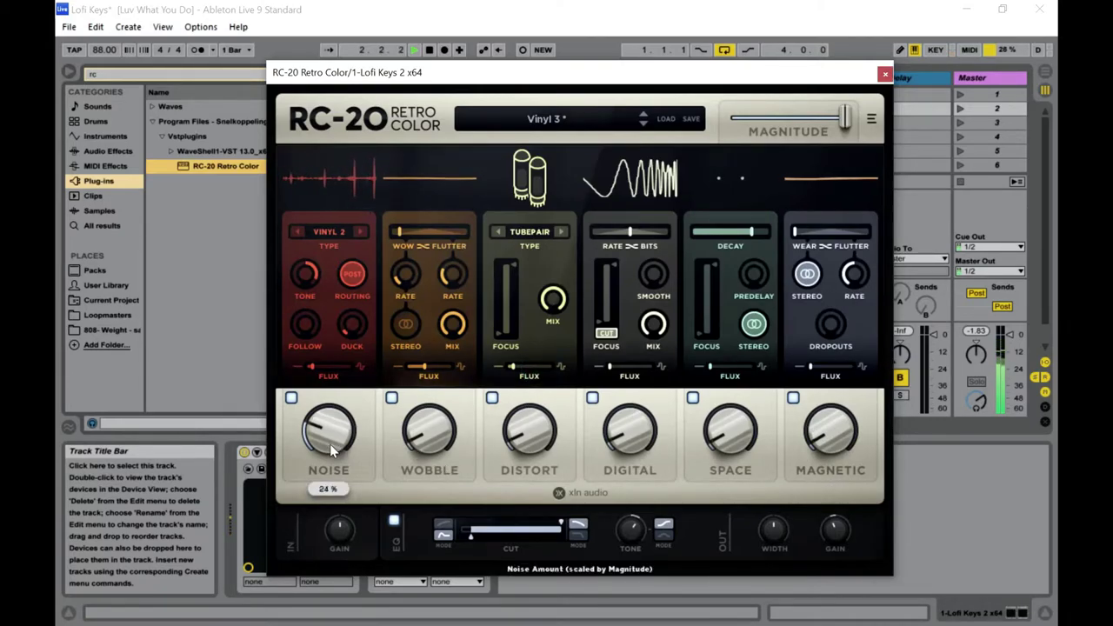
{"action": "mouse_move", "coordinate": [417, 447]}
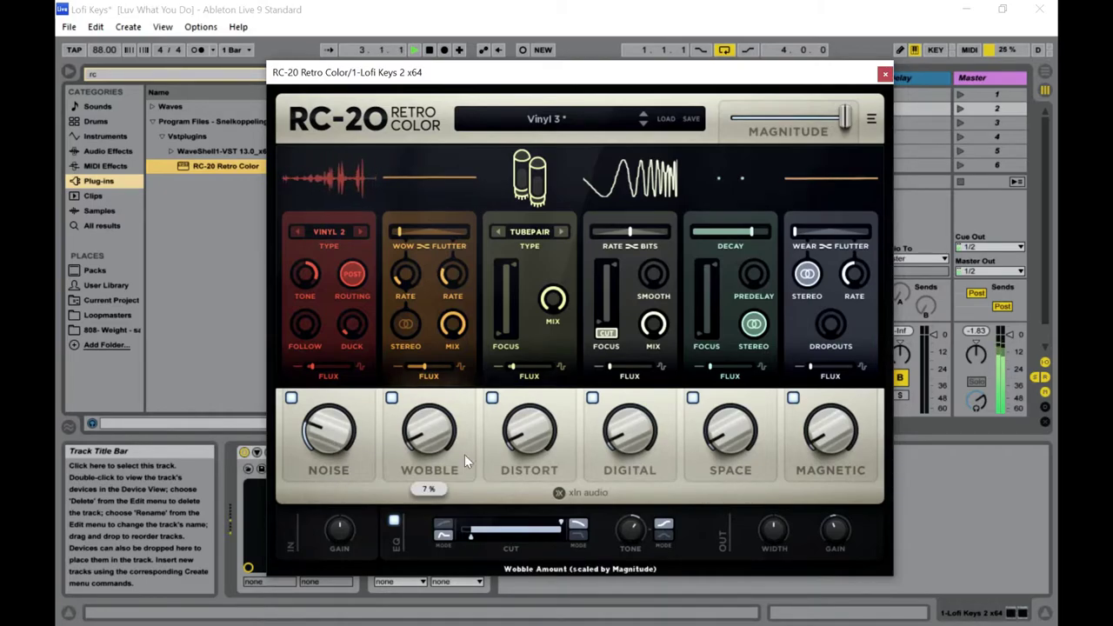
{"action": "mouse_move", "coordinate": [632, 459]}
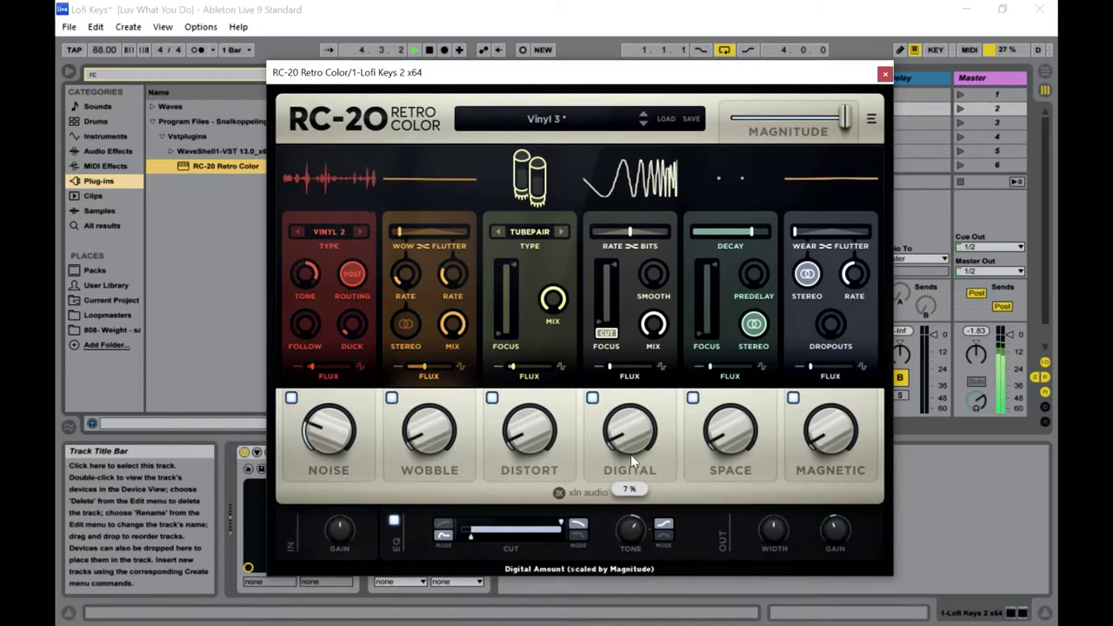
{"action": "mouse_move", "coordinate": [528, 449]}
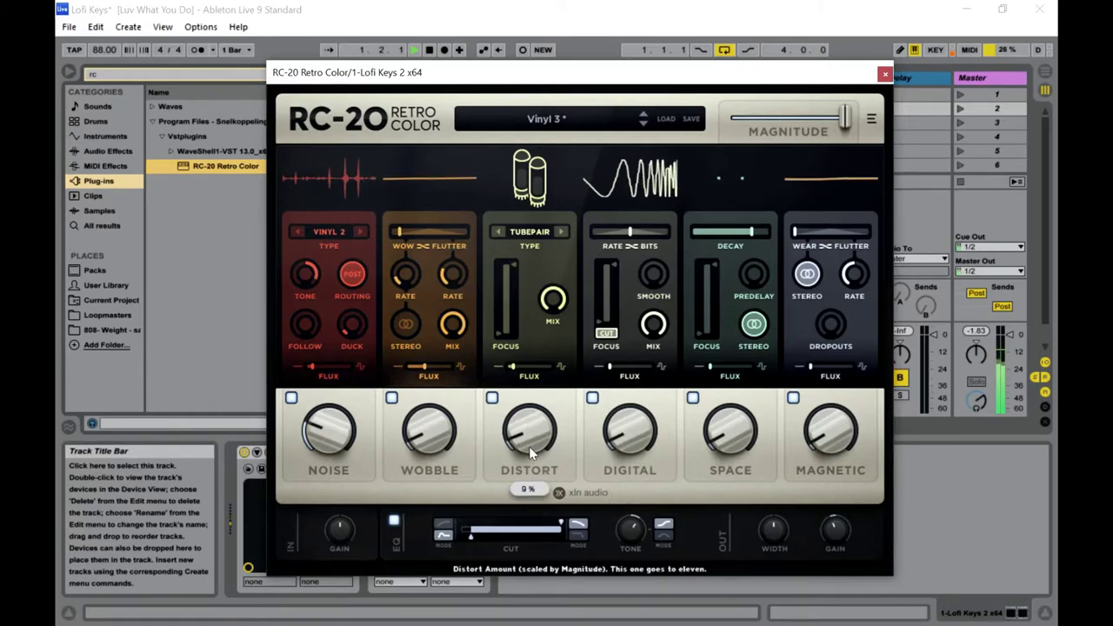
{"action": "mouse_move", "coordinate": [529, 457]}
{"action": "left_mouse_down"}
{"action": "mouse_move", "coordinate": [528, 413]}
{"action": "mouse_move", "coordinate": [530, 465]}
{"action": "left_mouse_up"}
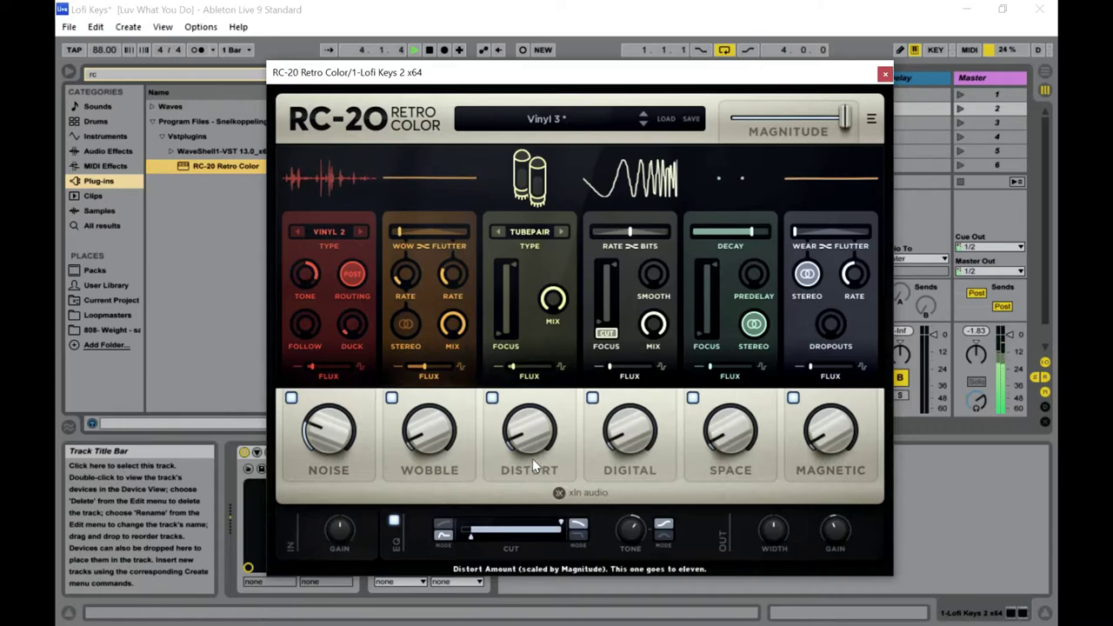
{"action": "mouse_move", "coordinate": [534, 448]}
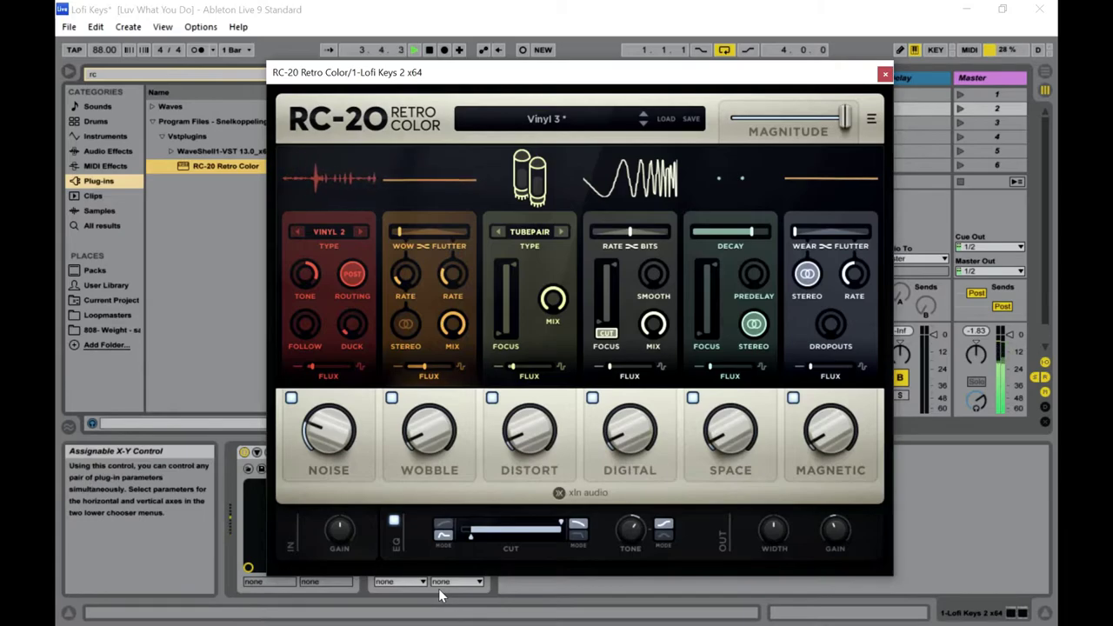
{"action": "left_click", "coordinate": [885, 75]}
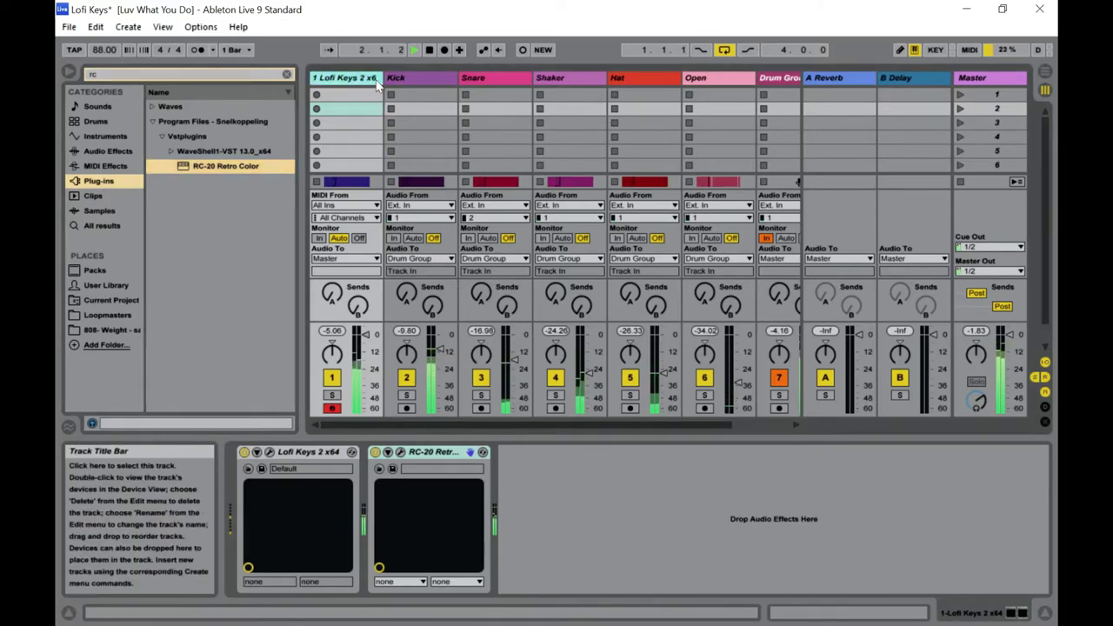
Add EQ Eight to the Kick track, roll off its highs, and cut its lows with band 1 at 42.5 Hz and -9.79 dB.
{"action": "left_click", "coordinate": [402, 83]}
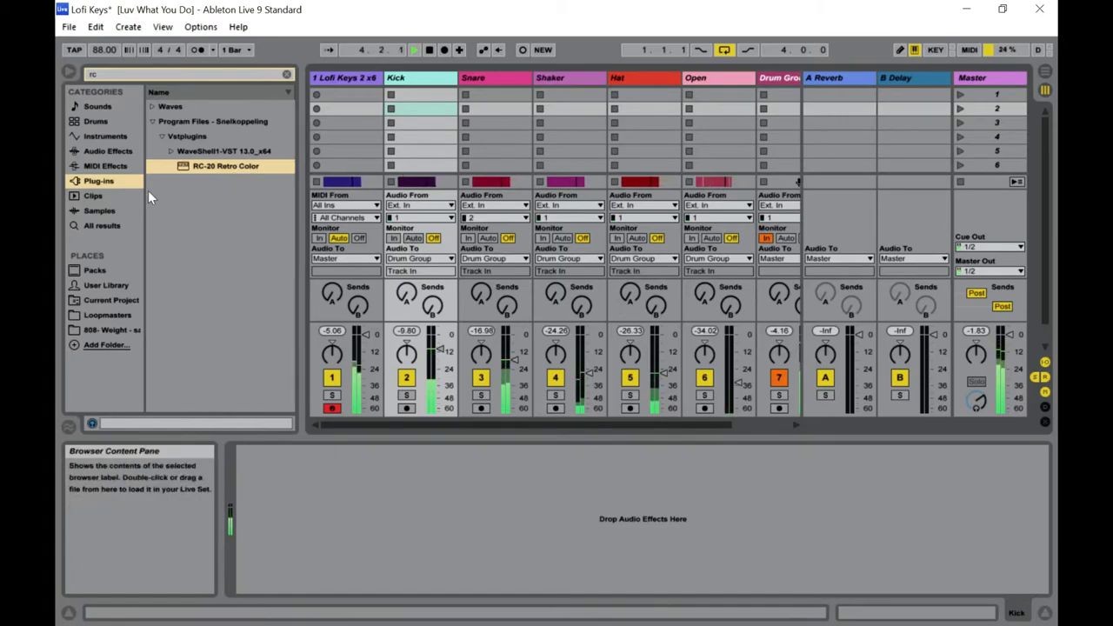
{"action": "left_click", "coordinate": [120, 156]}
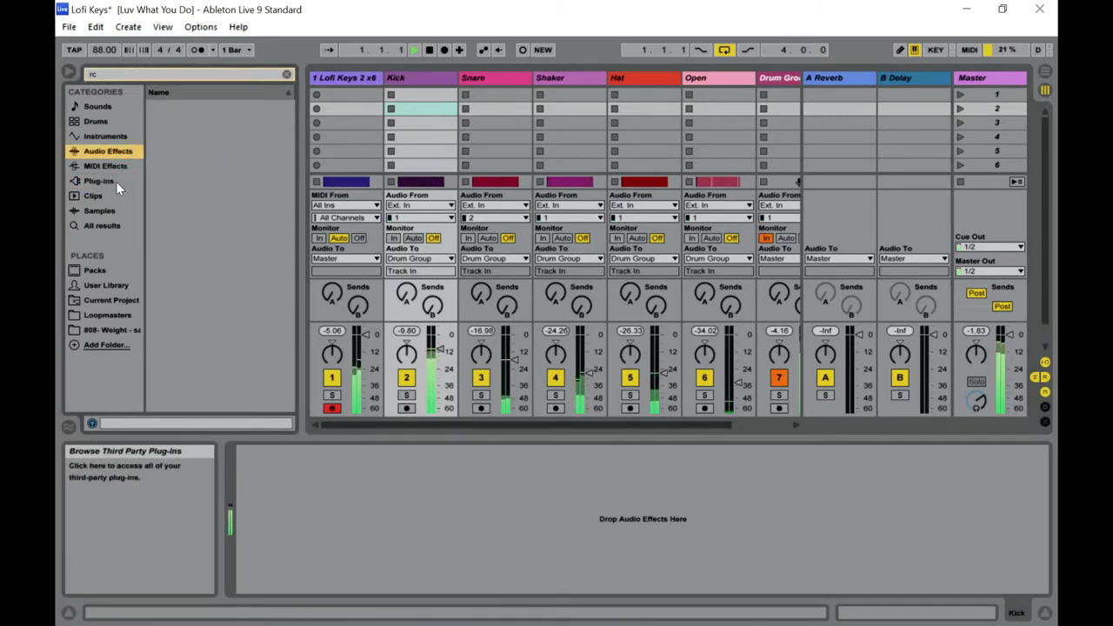
{"action": "left_click", "coordinate": [115, 180]}
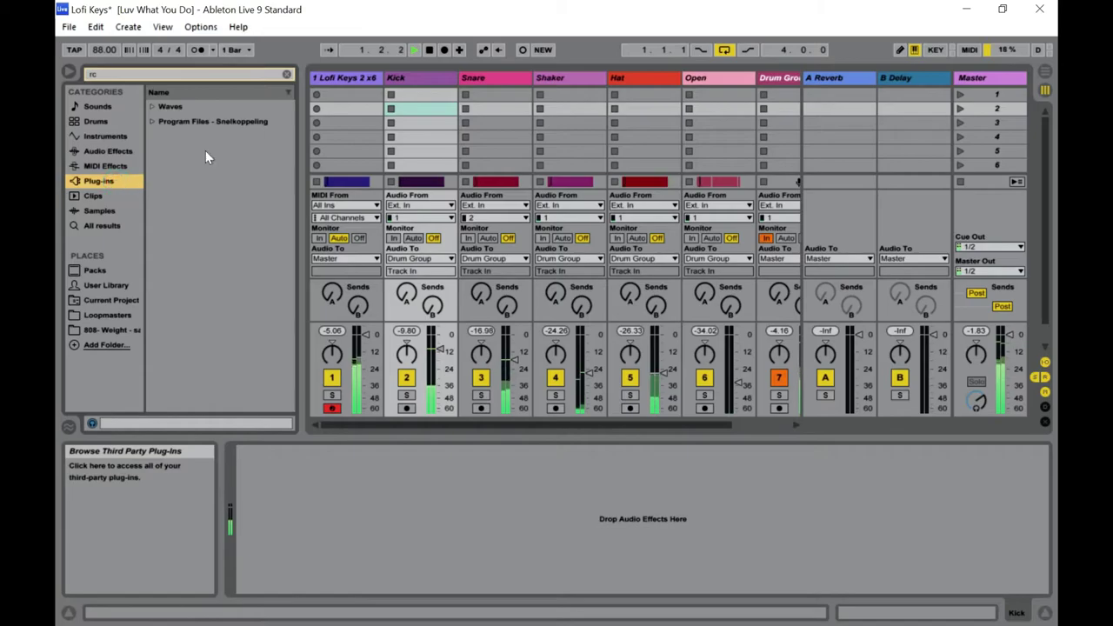
{"action": "left_click", "coordinate": [111, 152]}
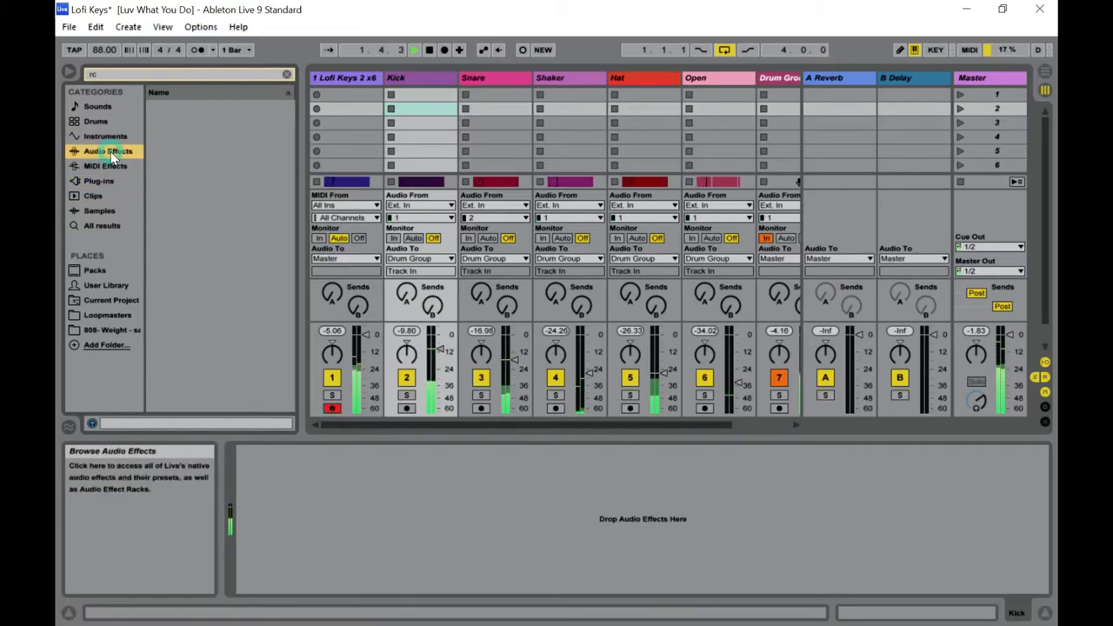
{"action": "left_click", "coordinate": [286, 74]}
{"action": "double_click", "coordinate": [211, 211]}
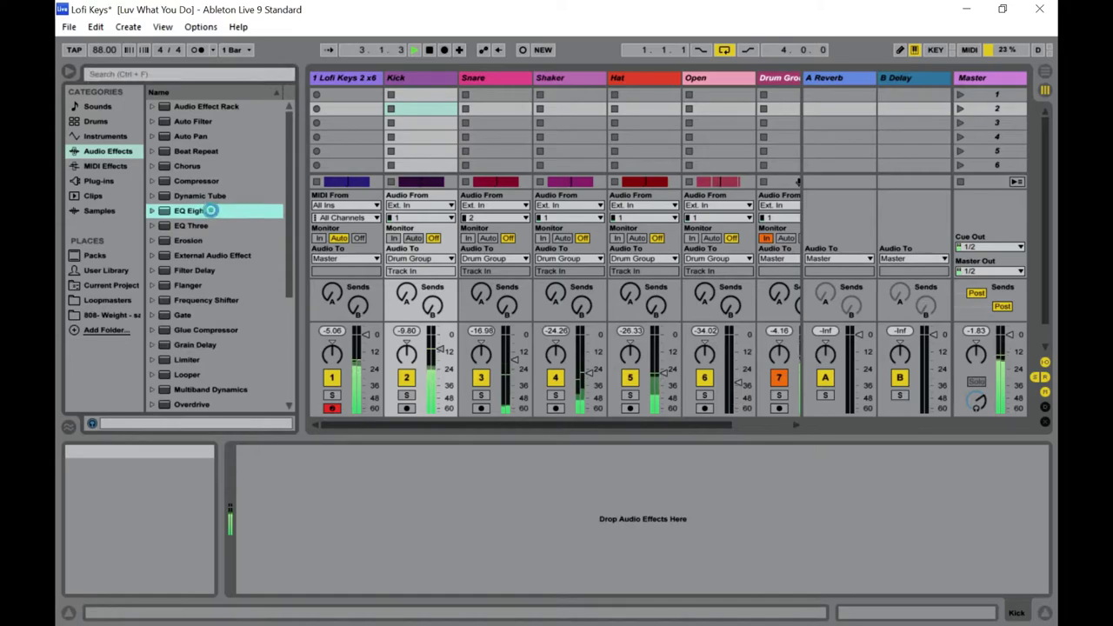
{"action": "left_click_drag", "start_coordinate": [500, 511], "coordinate": [546, 555]}
{"action": "left_click_drag", "start_coordinate": [290, 519], "coordinate": [295, 540]}
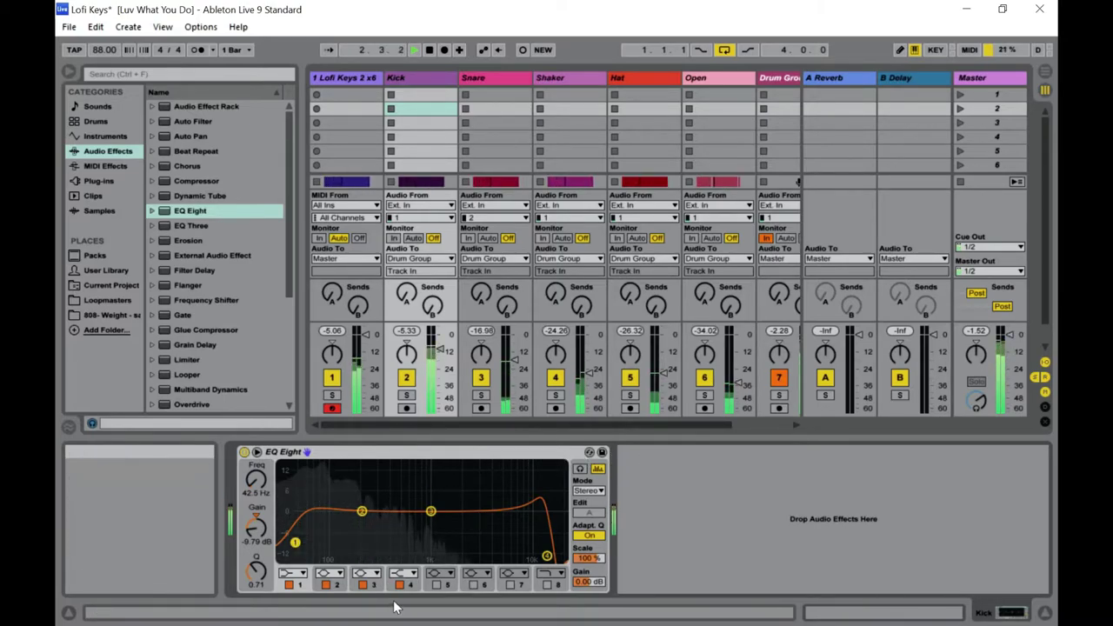
Select the Snare track to show its device chain.
{"action": "left_click_drag", "start_coordinate": [690, 423], "coordinate": [625, 422]}
{"action": "left_click_drag", "start_coordinate": [720, 424], "coordinate": [759, 424]}
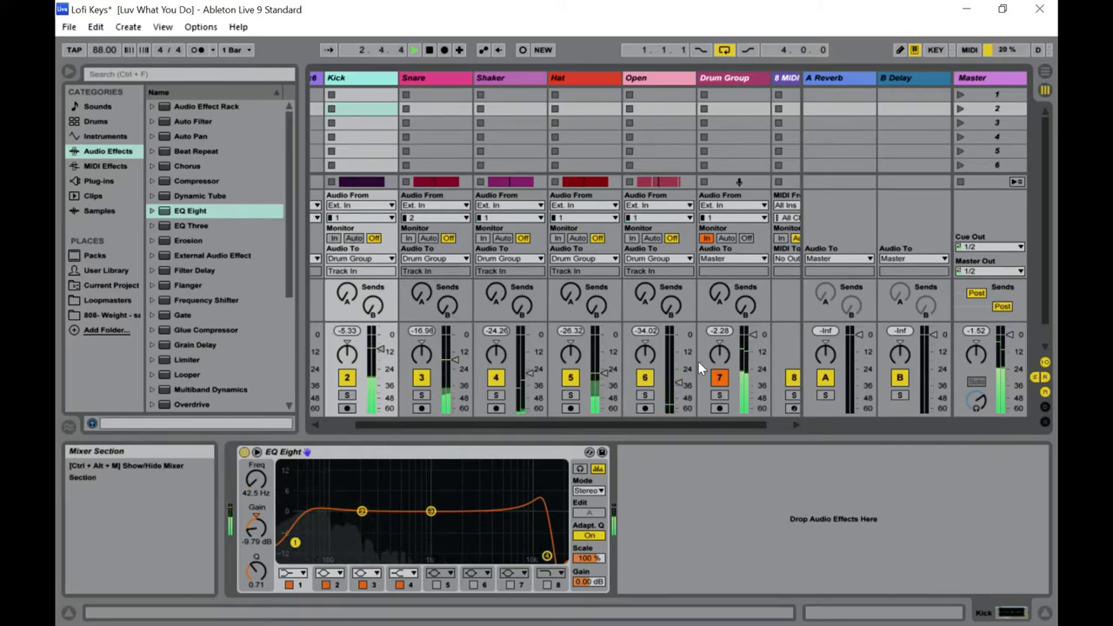
{"action": "left_click", "coordinate": [440, 77]}
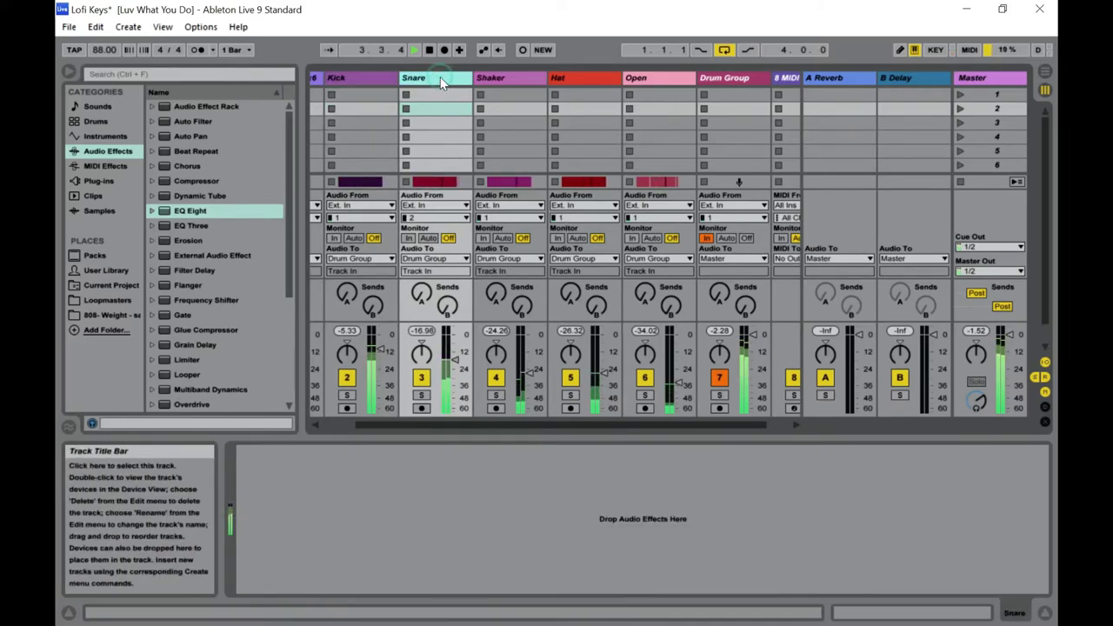
{"action": "double_click", "coordinate": [188, 211]}
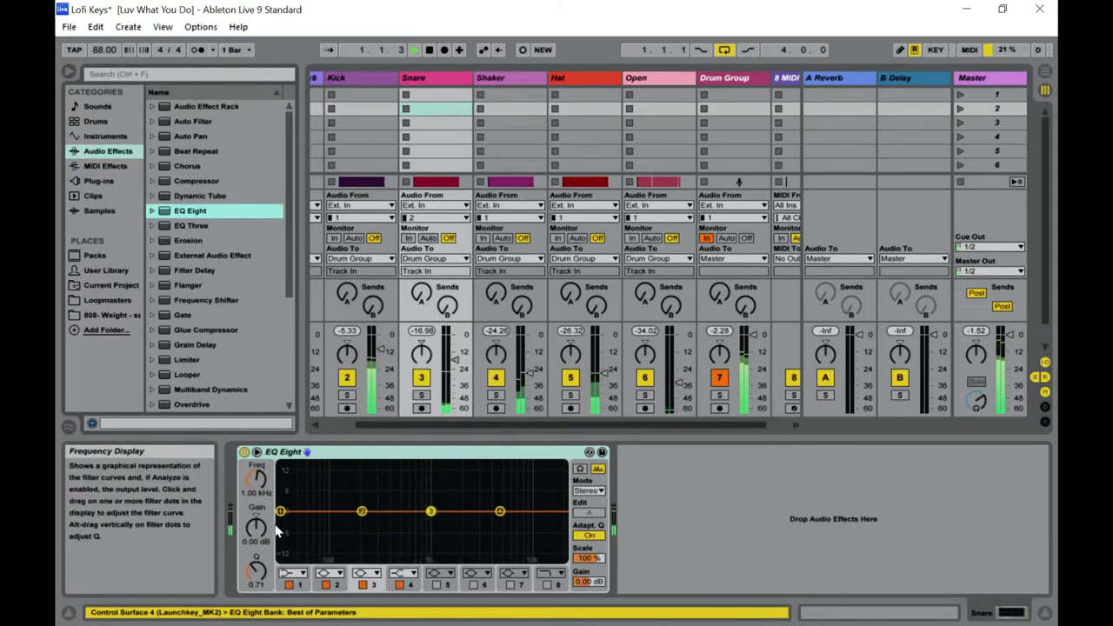
{"action": "left_click_drag", "start_coordinate": [280, 511], "coordinate": [354, 542]}
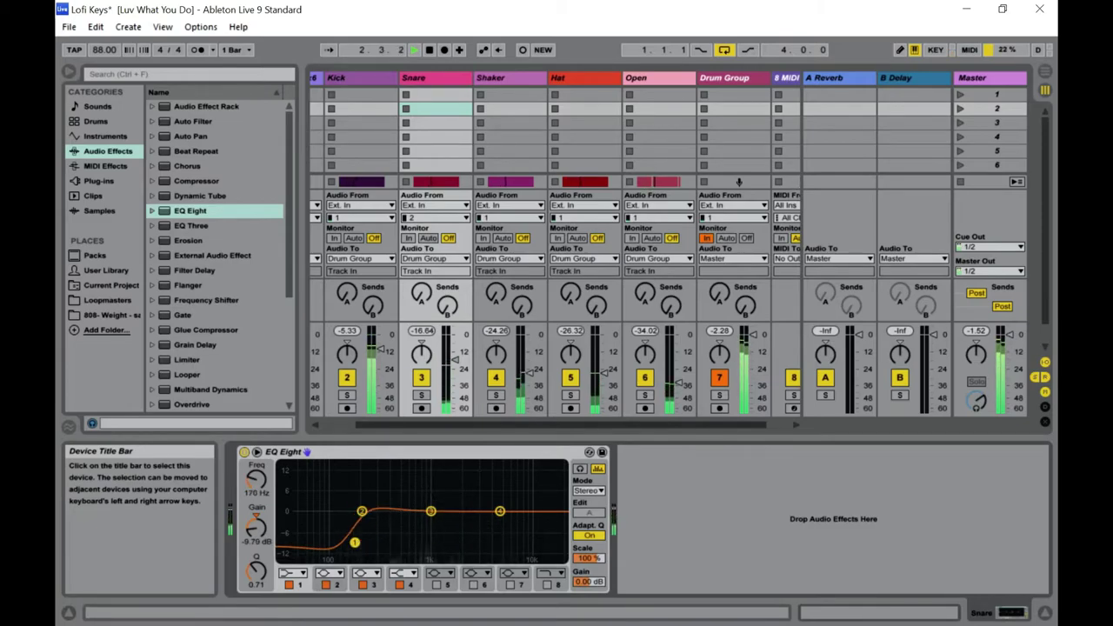
{"action": "right_click", "coordinate": [380, 451]}
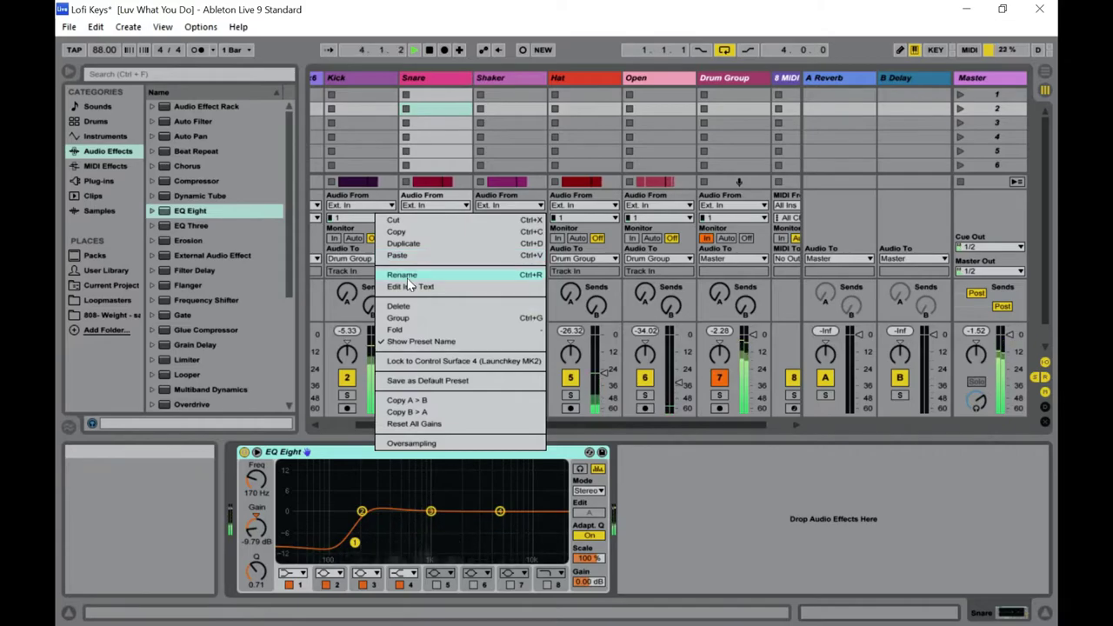
{"action": "left_click", "coordinate": [412, 308]}
Add EQ Three to the Snare track with FreqLow at 134 Hz, FreqHi at 2.52 kHz and GainMid at -1.94 dB.
{"action": "left_click_drag", "start_coordinate": [212, 228], "coordinate": [329, 554]}
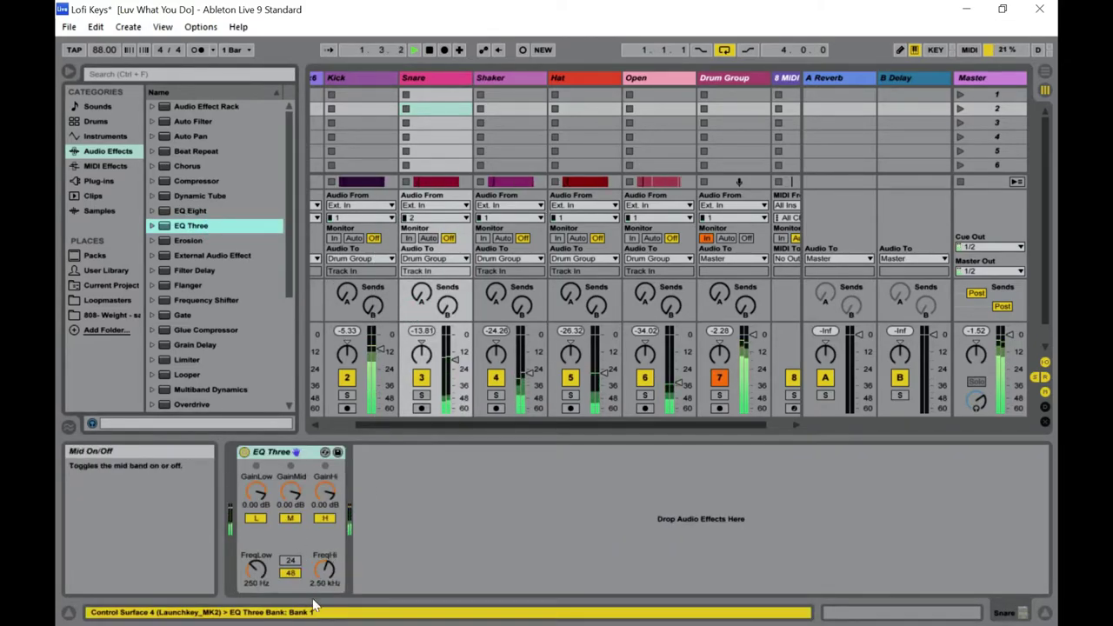
{"action": "left_click_drag", "start_coordinate": [263, 576], "coordinate": [263, 600]}
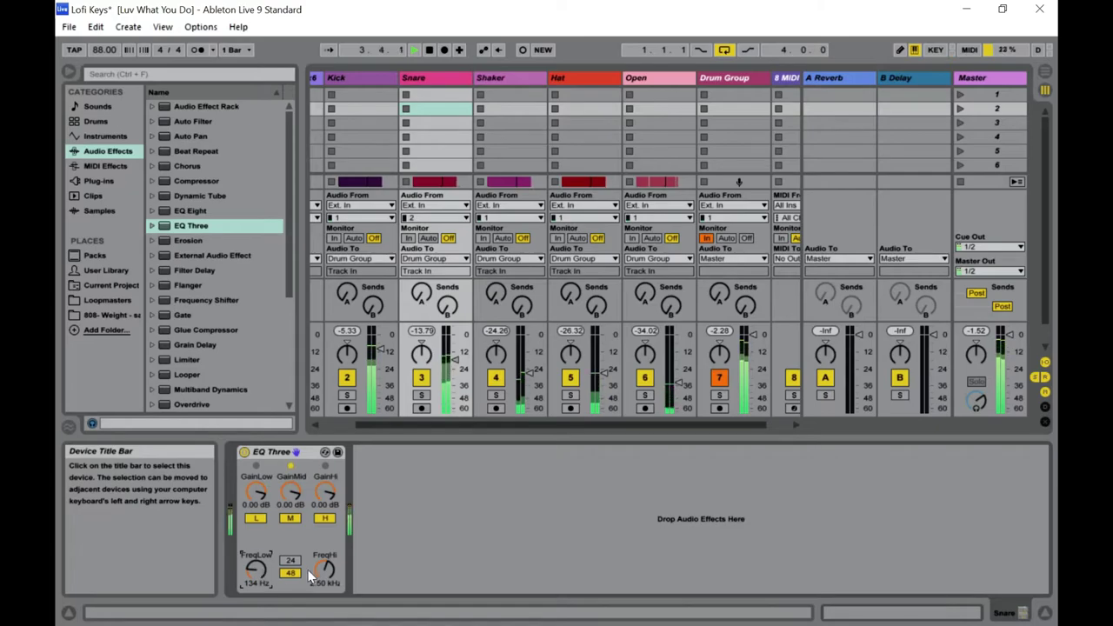
{"action": "left_click_drag", "start_coordinate": [324, 569], "coordinate": [324, 585]}
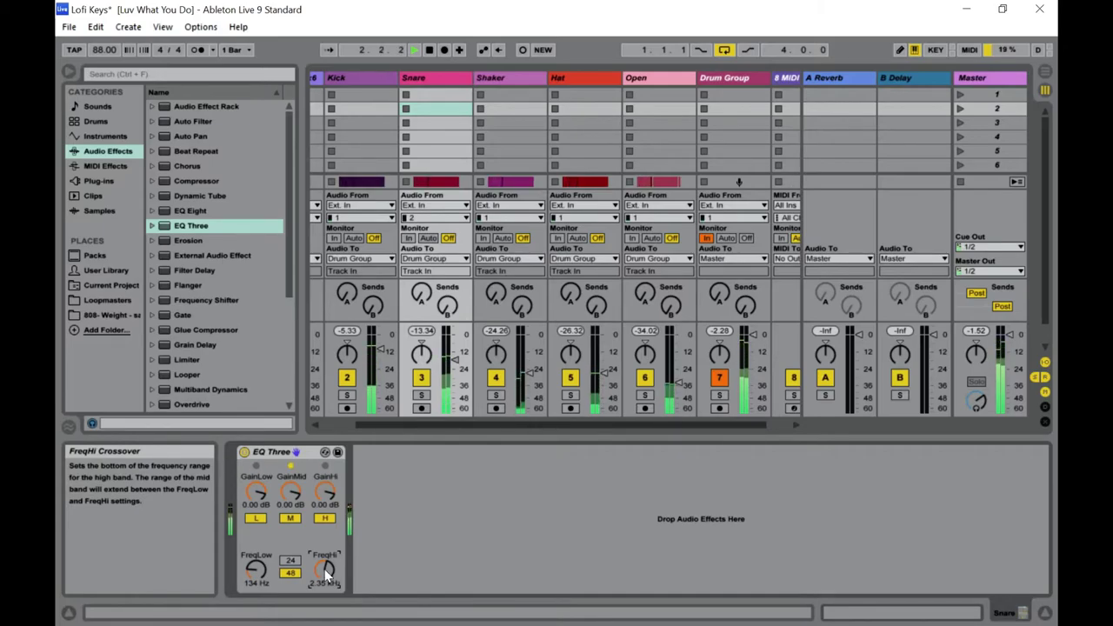
{"action": "left_click_drag", "start_coordinate": [324, 568], "coordinate": [324, 576]}
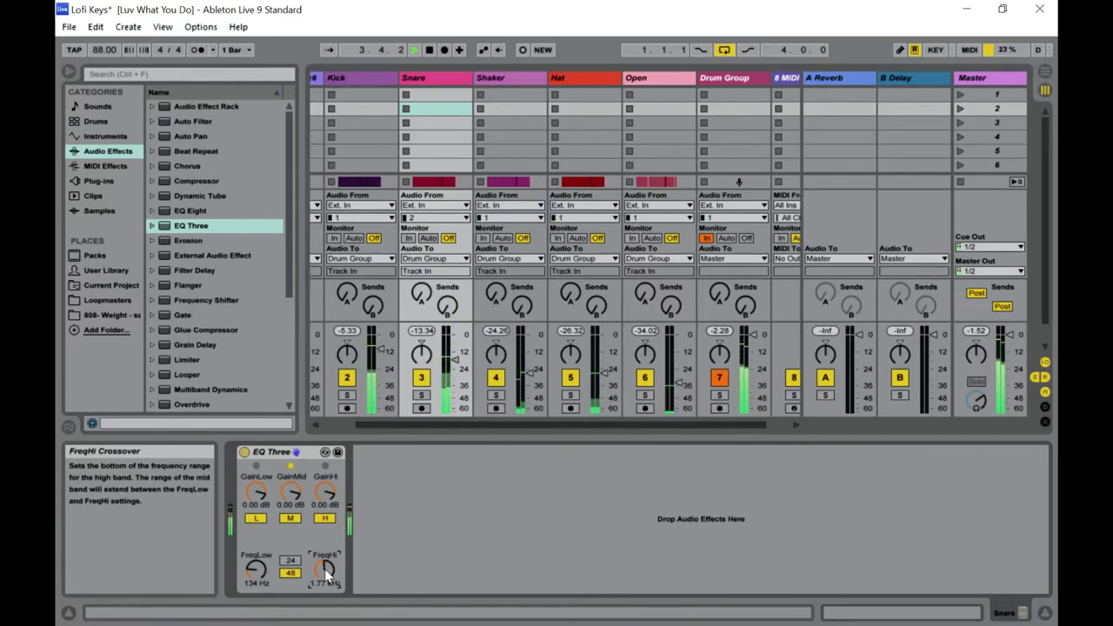
{"action": "mouse_move", "coordinate": [324, 568]}
{"action": "left_mouse_down"}
{"action": "mouse_move", "coordinate": [325, 555]}
{"action": "mouse_move", "coordinate": [325, 578]}
{"action": "left_mouse_up"}
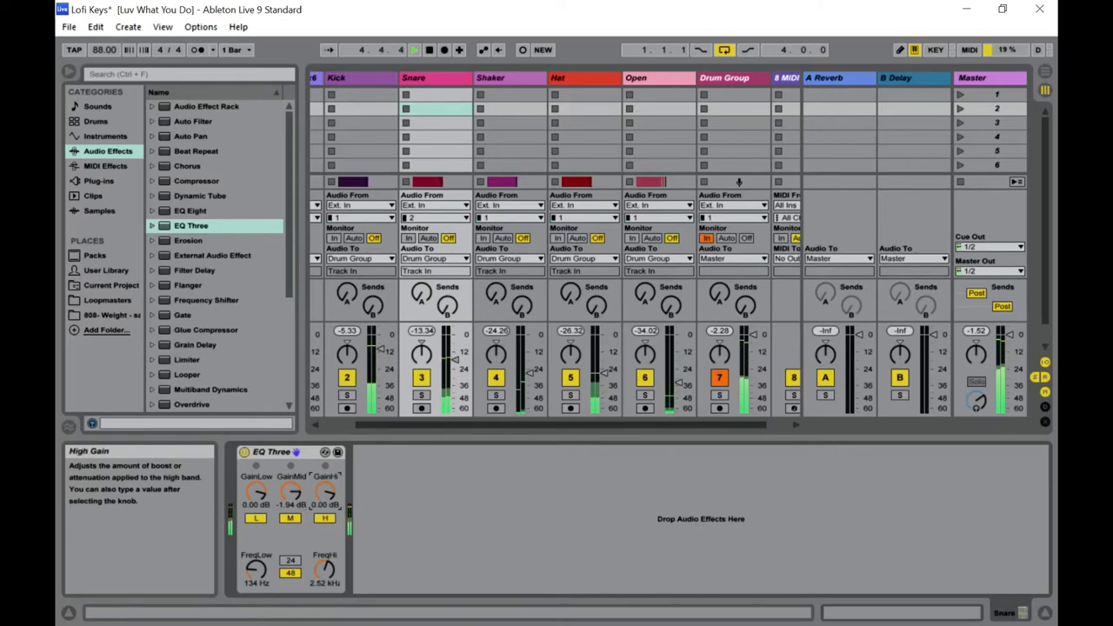
Lower the snare EQ Three's GainHi to -0.66 dB and its GainLow to -0.98 dB.
{"action": "left_click_drag", "start_coordinate": [324, 492], "coordinate": [324, 496]}
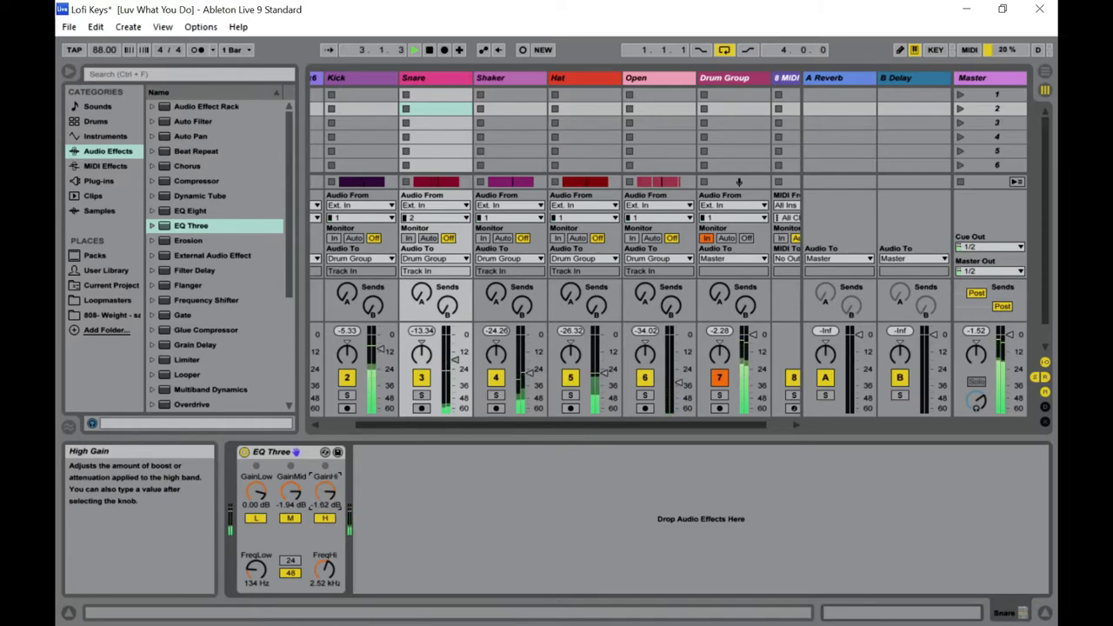
{"action": "left_click_drag", "start_coordinate": [255, 492], "coordinate": [256, 494]}
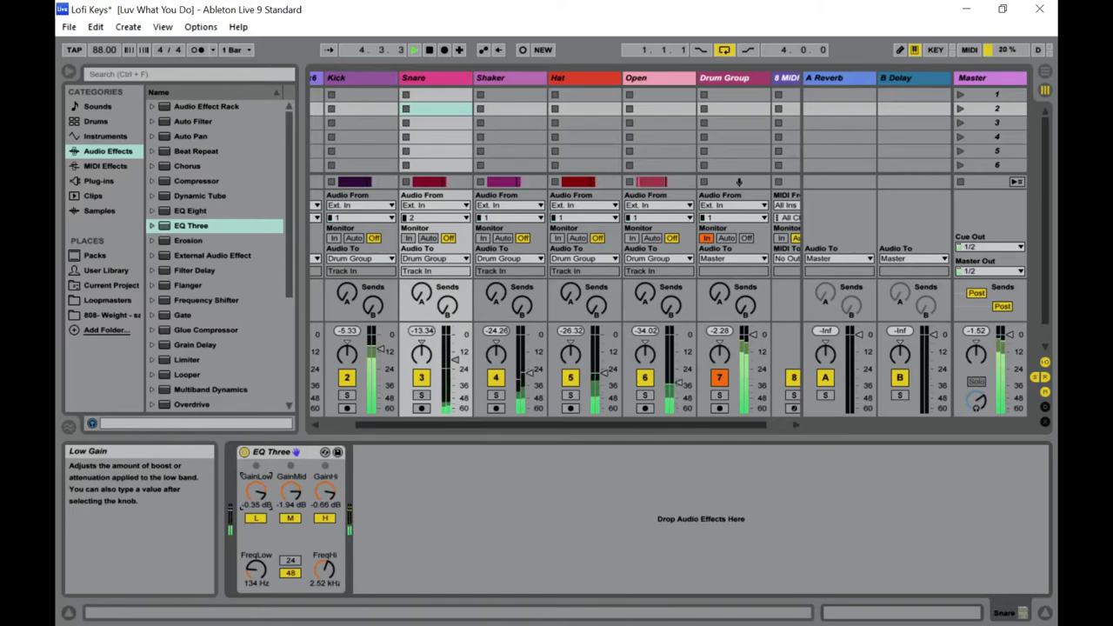
{"action": "left_click_drag", "start_coordinate": [256, 494], "coordinate": [256, 499]}
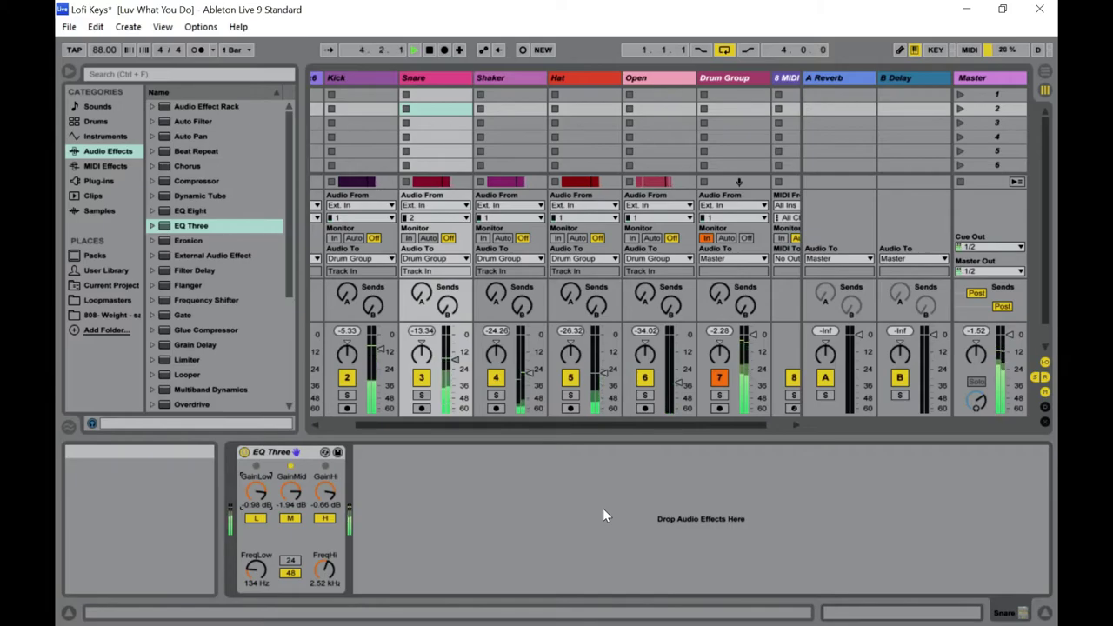
Add EQ Eight to the Hat track, with band 1 at 132 Hz and -11.3 dB and band 4 at 6.23 kHz and -1.12 dB.
{"action": "left_click_drag", "start_coordinate": [492, 427], "coordinate": [360, 430]}
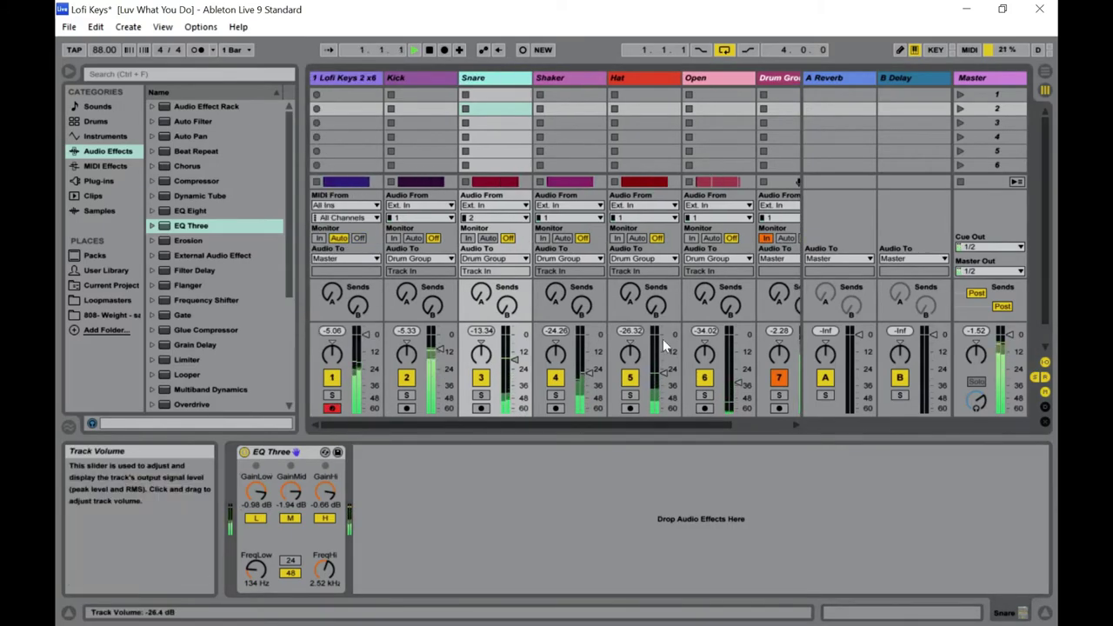
{"action": "left_click", "coordinate": [652, 84]}
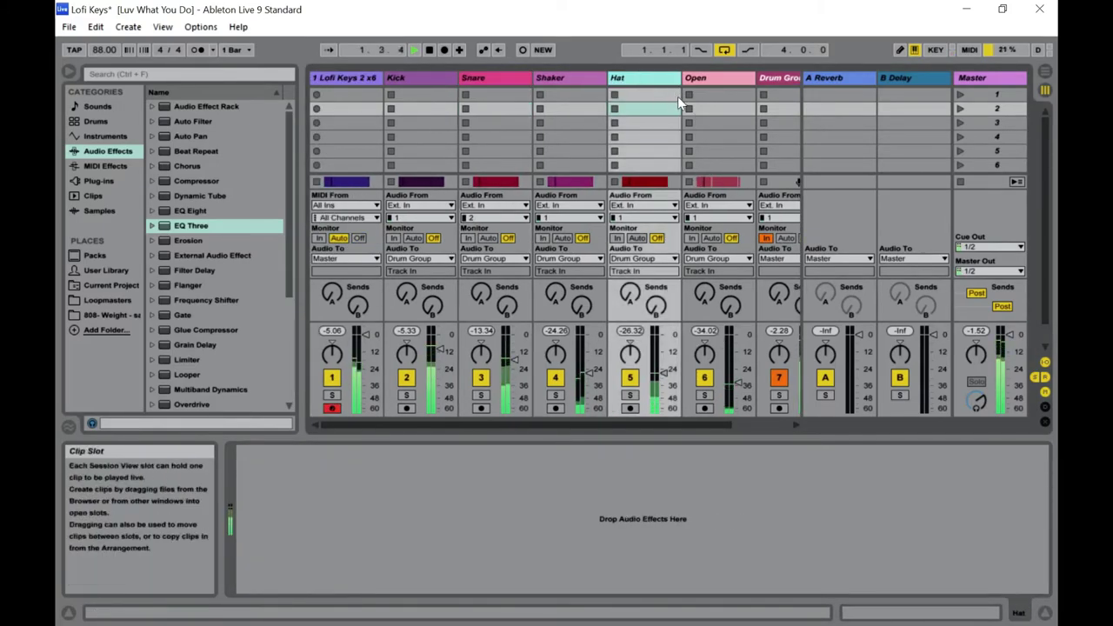
{"action": "double_click", "coordinate": [186, 211]}
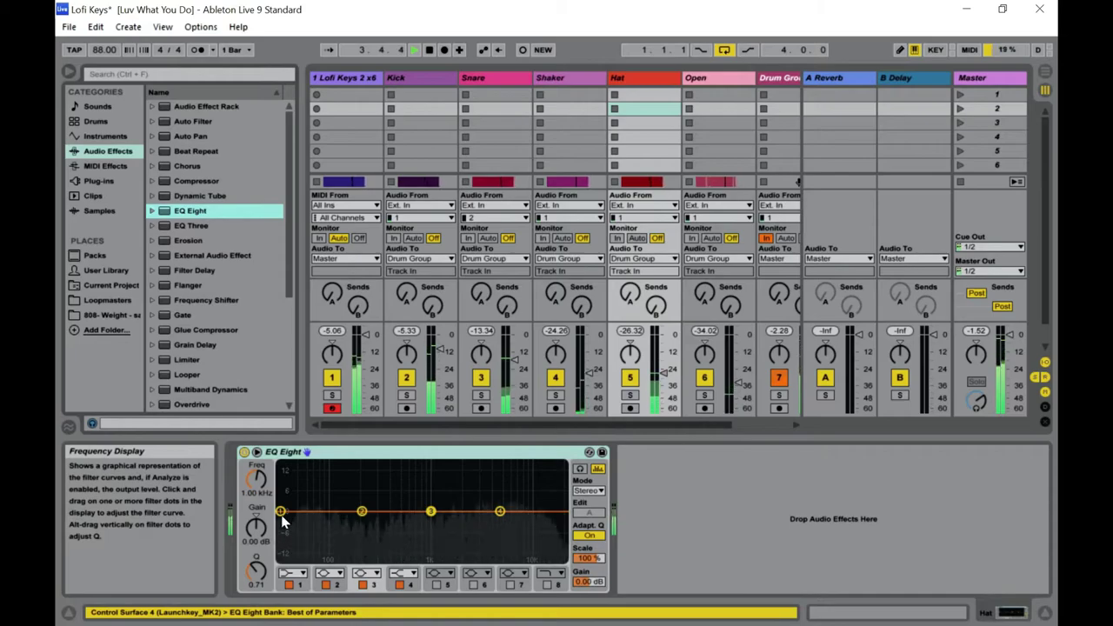
{"action": "left_click_drag", "start_coordinate": [281, 527], "coordinate": [353, 542]}
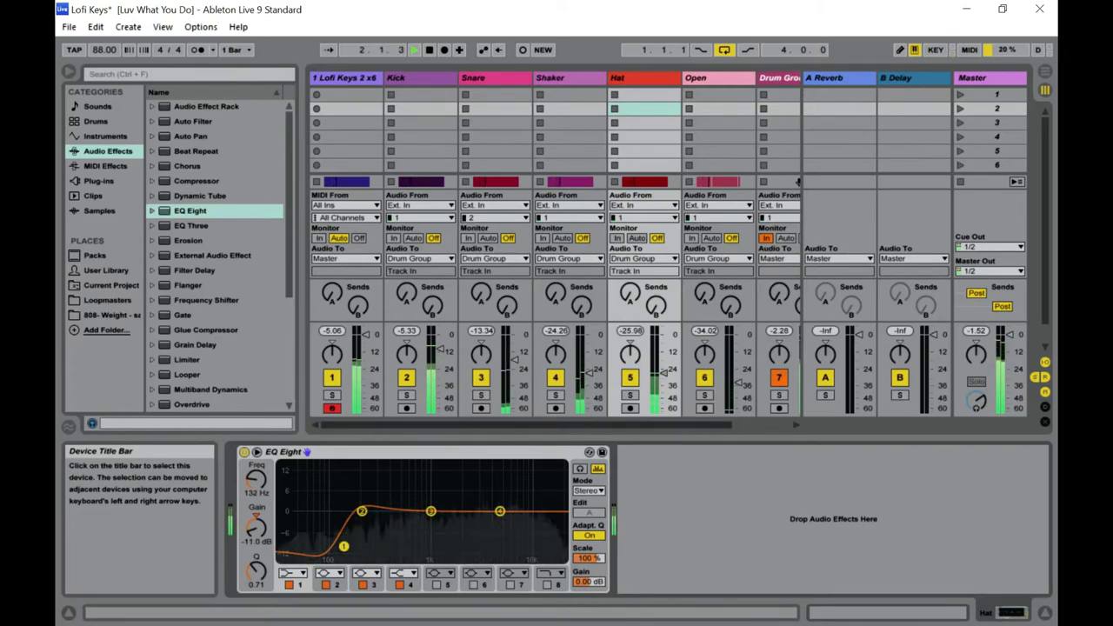
{"action": "left_click_drag", "start_coordinate": [343, 546], "coordinate": [344, 548]}
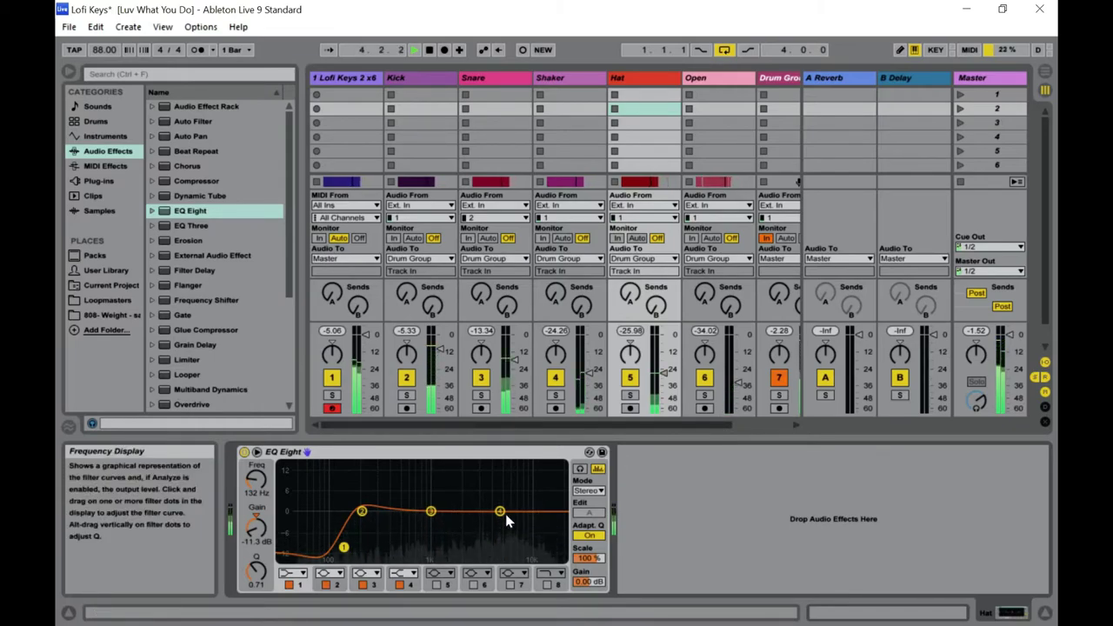
{"action": "left_click_drag", "start_coordinate": [500, 511], "coordinate": [498, 520]}
{"action": "left_click_drag", "start_coordinate": [499, 520], "coordinate": [508, 517]}
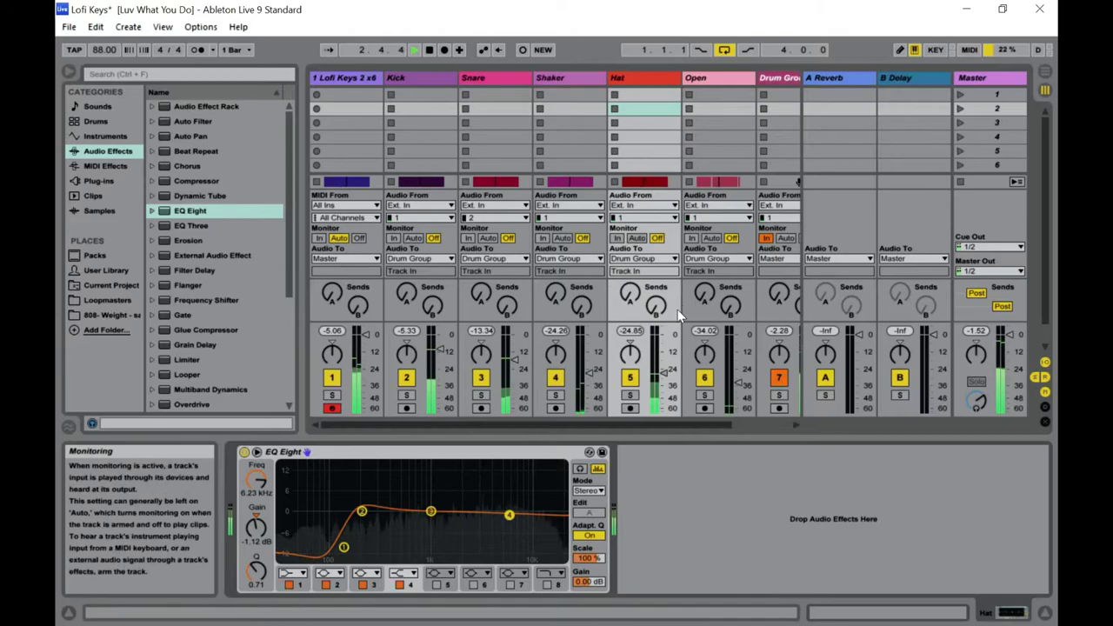
Add EQ Eight to the Open track and raise the track's volume to -31.0 dB.
{"action": "left_click", "coordinate": [717, 81]}
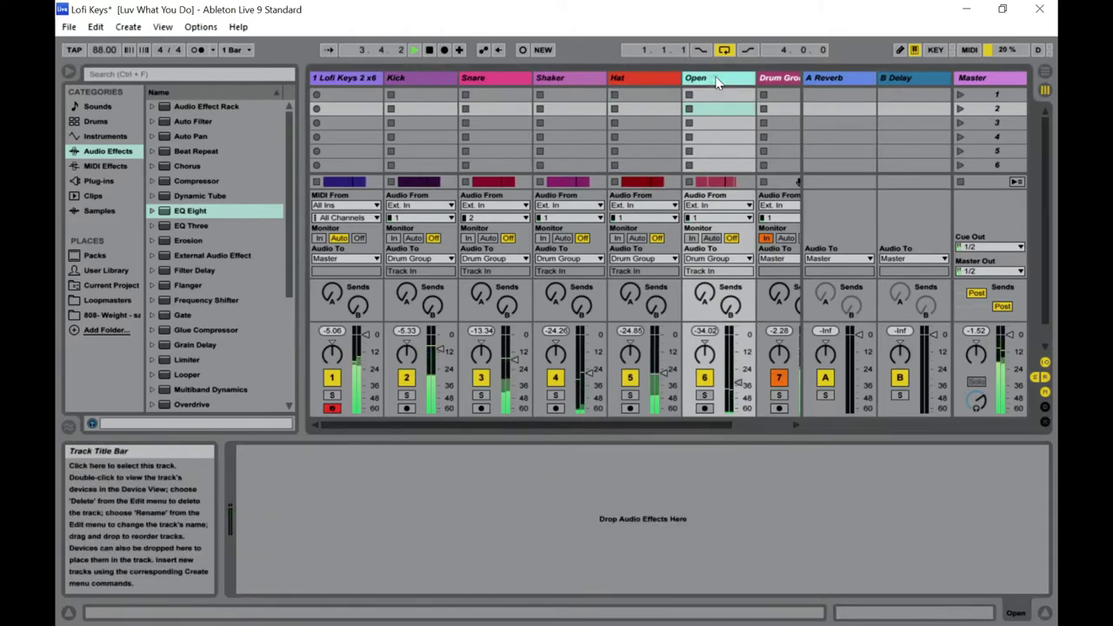
{"action": "double_click", "coordinate": [203, 211]}
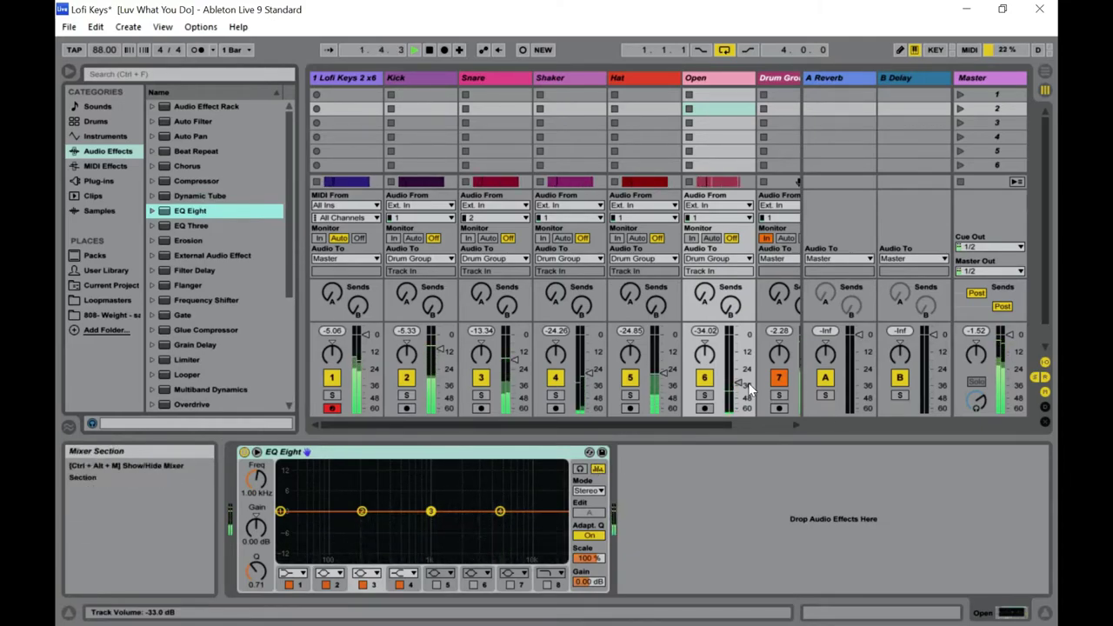
{"action": "left_click_drag", "start_coordinate": [736, 383], "coordinate": [736, 379]}
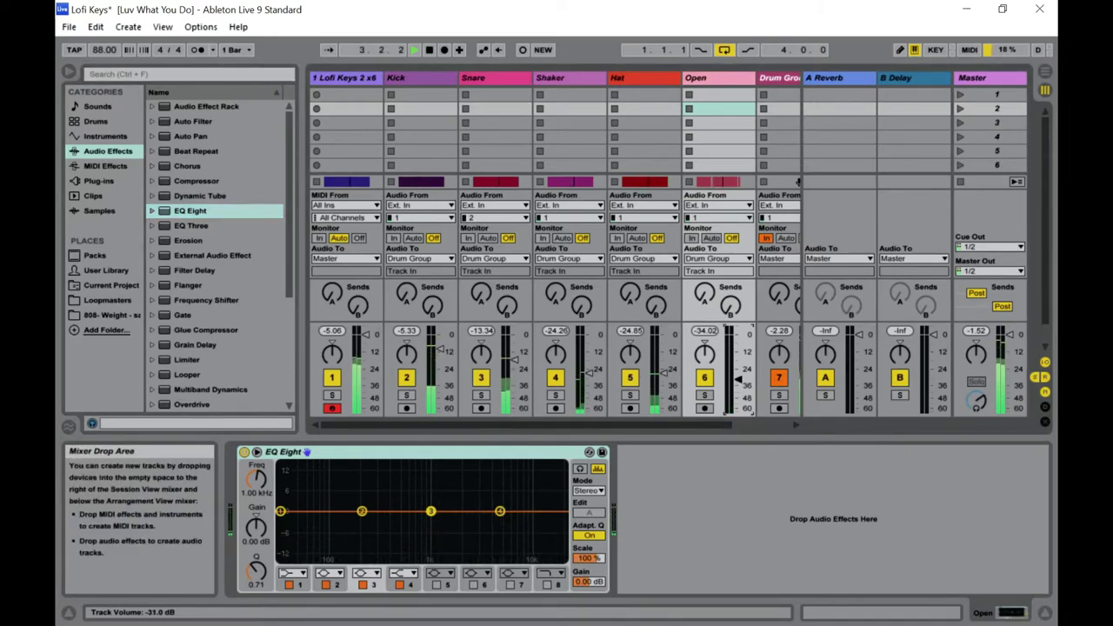
Shape the Open track's EQ Eight with band 1 at 748 Hz and -10.5 dB and band 4 at 4.92 kHz and -0.37 dB.
{"action": "left_click_drag", "start_coordinate": [280, 511], "coordinate": [345, 547]}
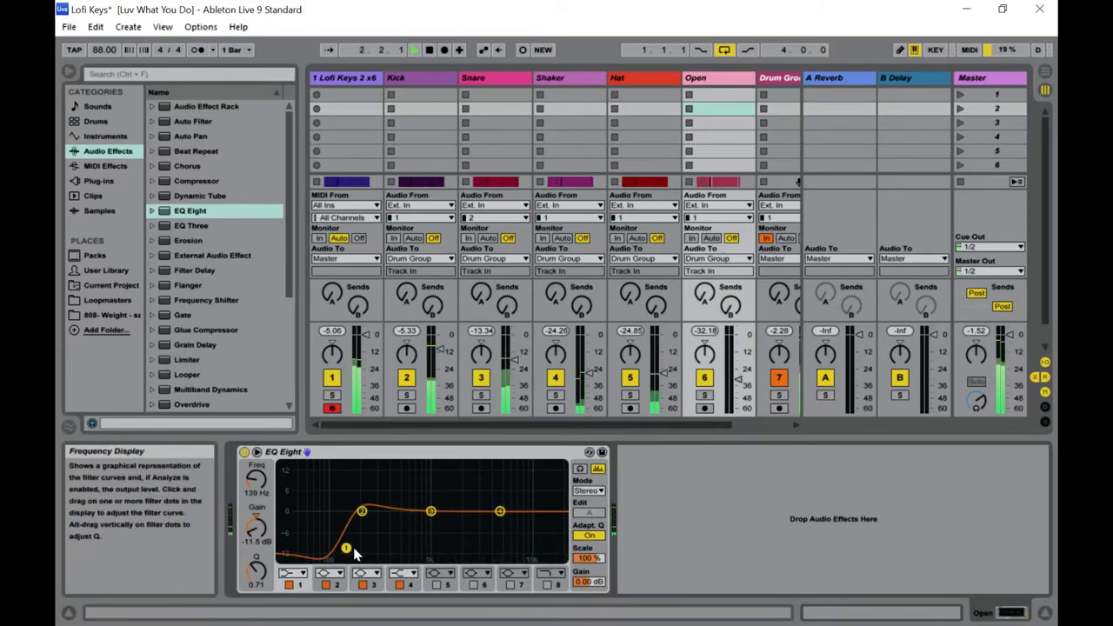
{"action": "left_click_drag", "start_coordinate": [347, 549], "coordinate": [392, 547]}
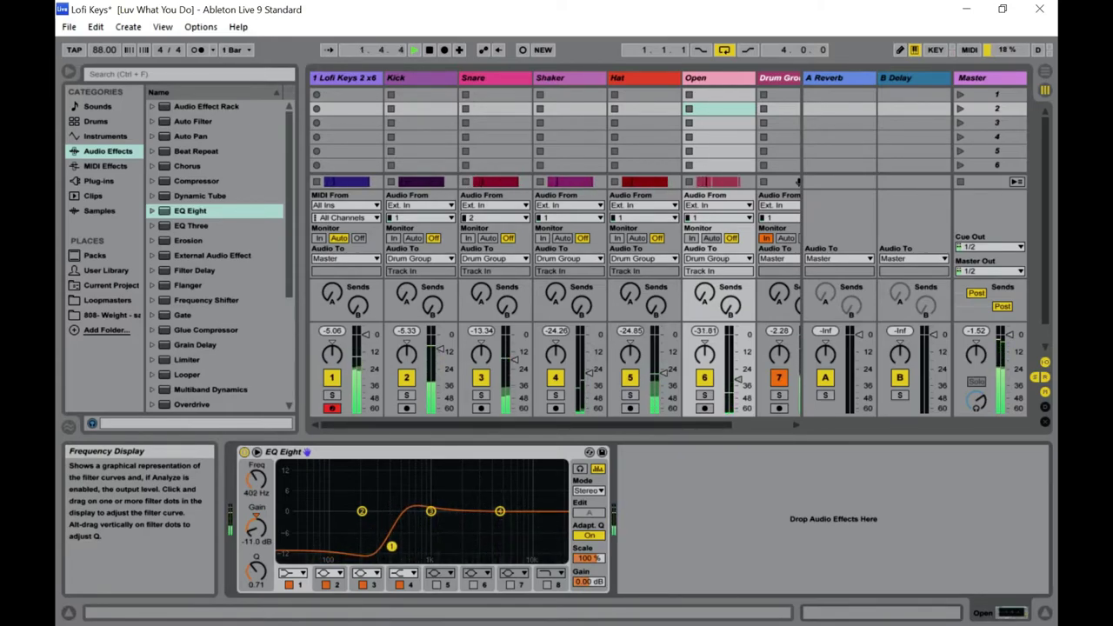
{"action": "left_click_drag", "start_coordinate": [383, 546], "coordinate": [390, 546]}
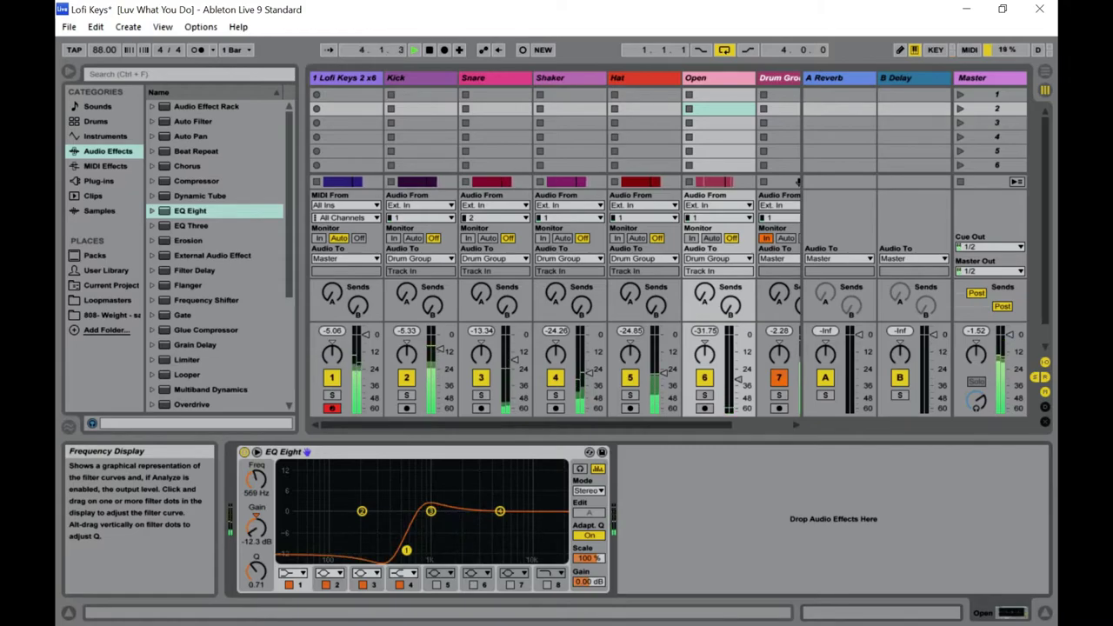
{"action": "left_click_drag", "start_coordinate": [417, 548], "coordinate": [418, 544]}
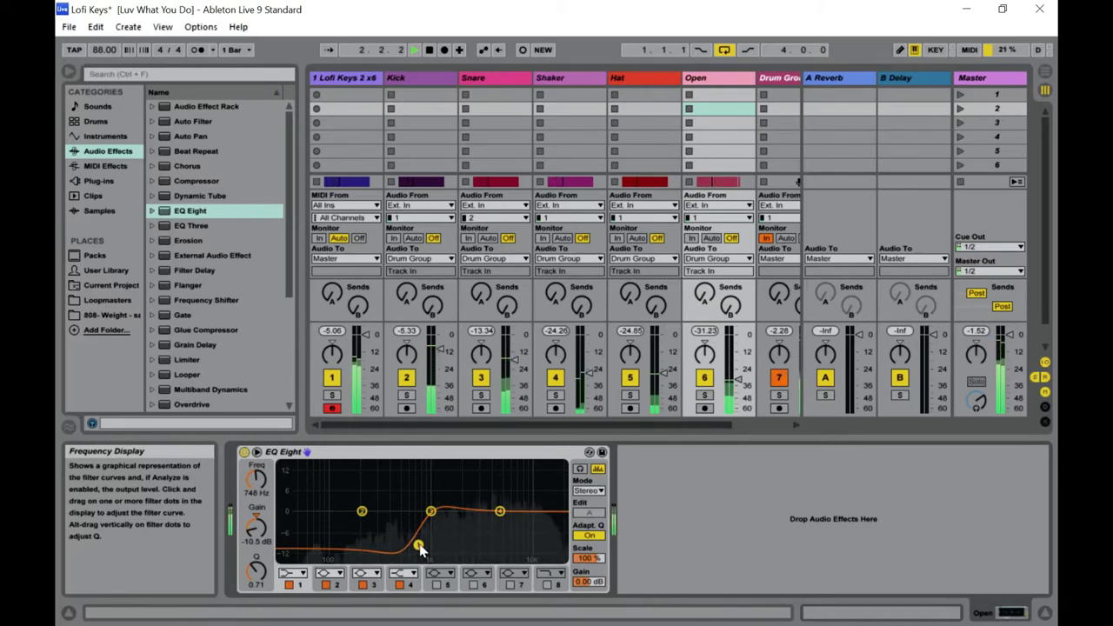
{"action": "left_click", "coordinate": [499, 511]}
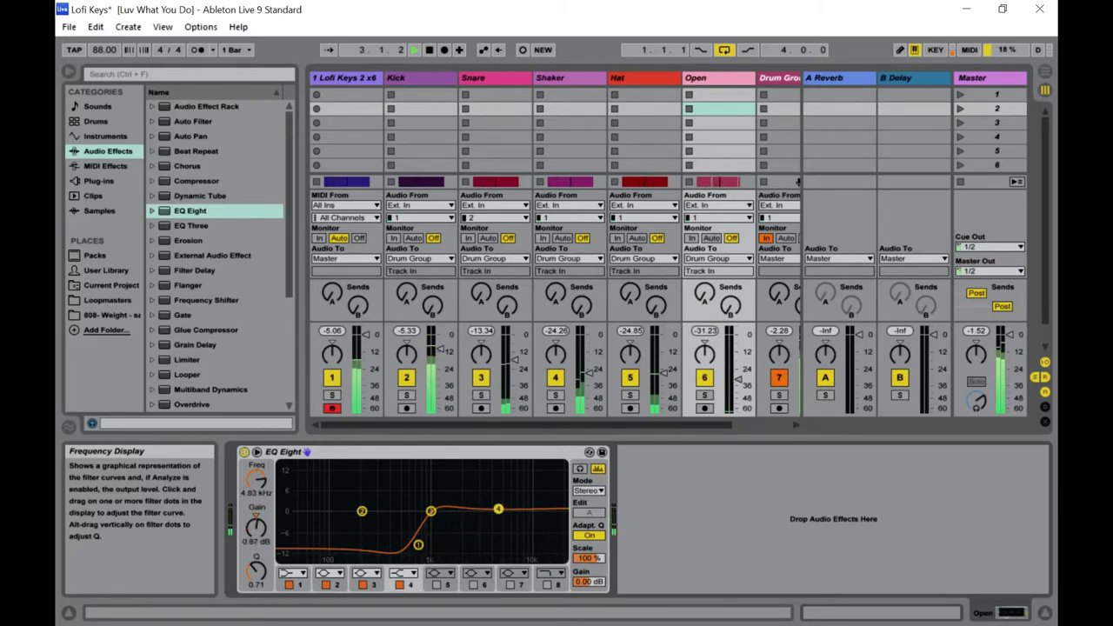
{"action": "left_click_drag", "start_coordinate": [492, 509], "coordinate": [498, 513]}
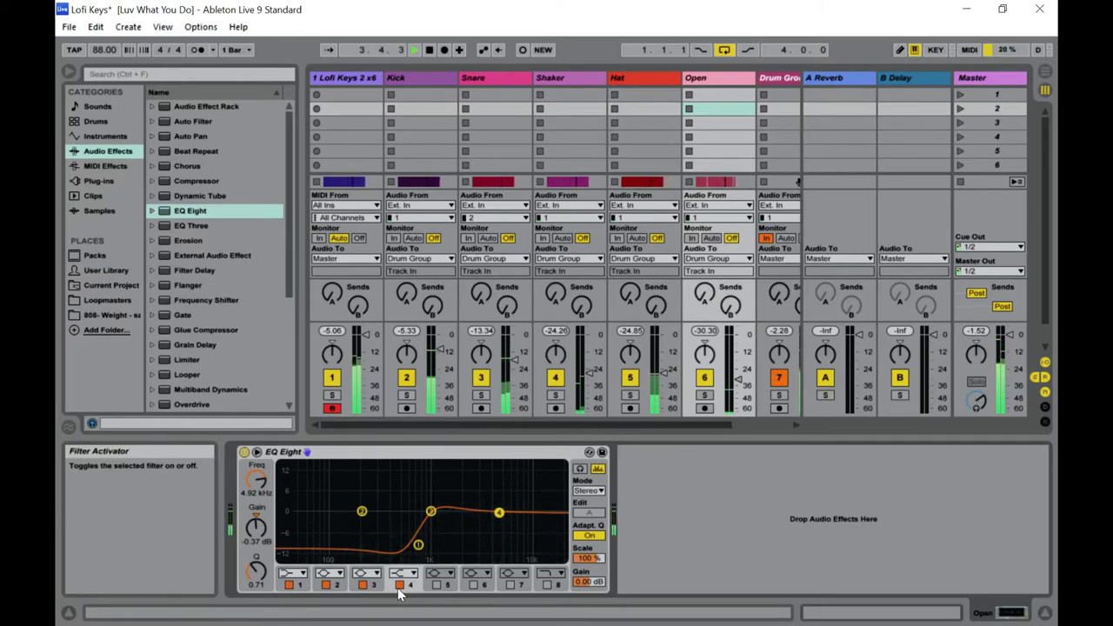
Search the plug-ins for "mtun", load MeldaProduction's MTuner onto the Lofi Keys track, then close its window and stop playback.
{"action": "left_click_drag", "start_coordinate": [696, 424], "coordinate": [762, 417]}
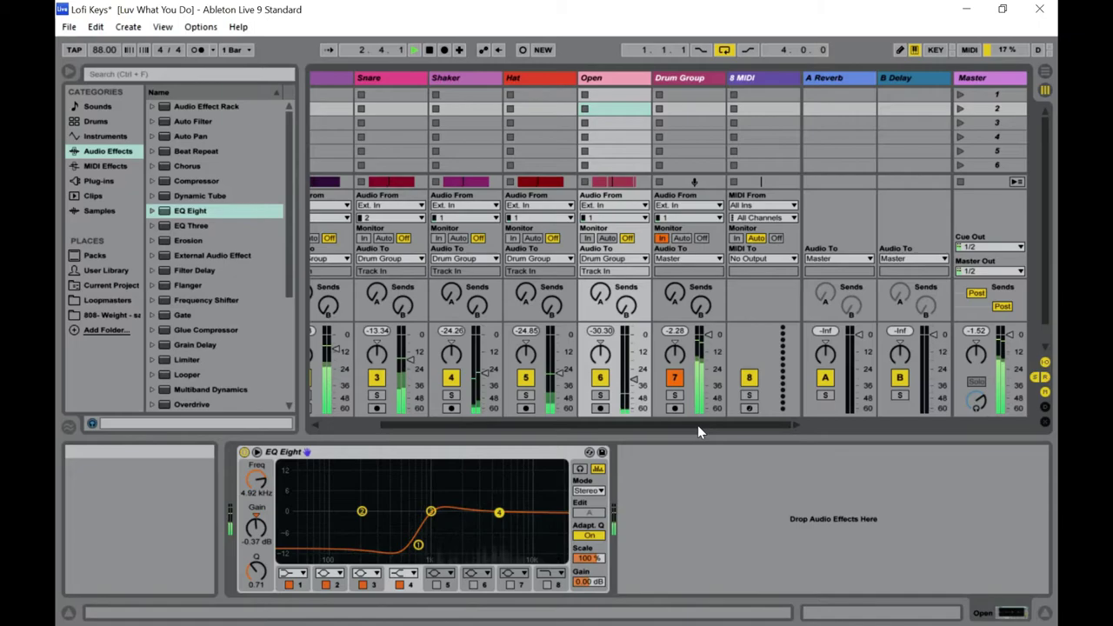
{"action": "left_click_drag", "start_coordinate": [697, 425], "coordinate": [526, 429]}
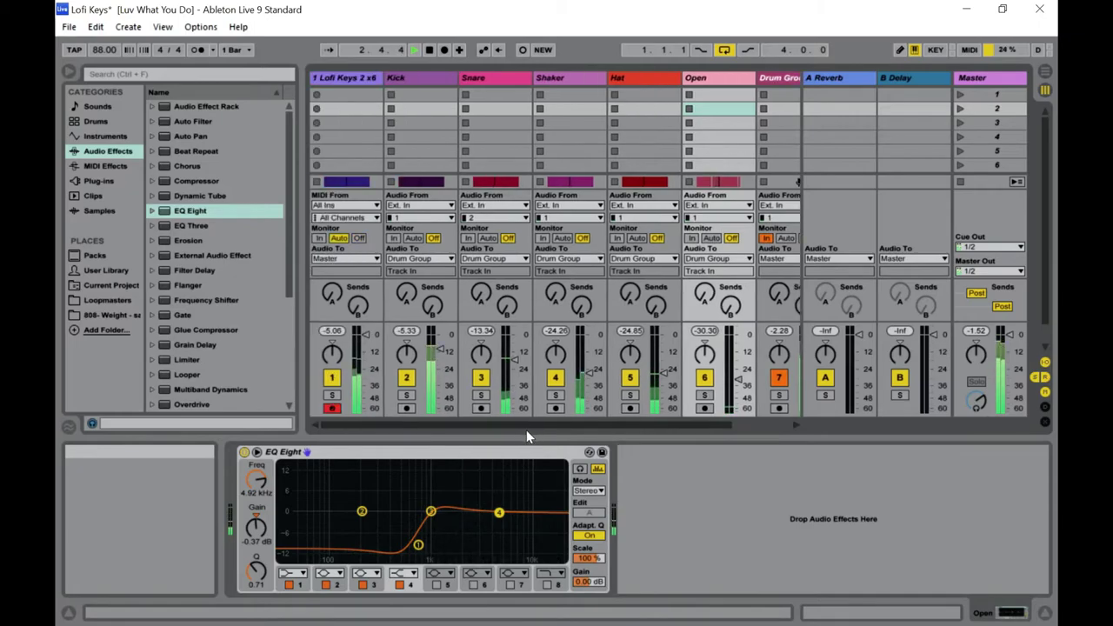
{"action": "left_click", "coordinate": [327, 83]}
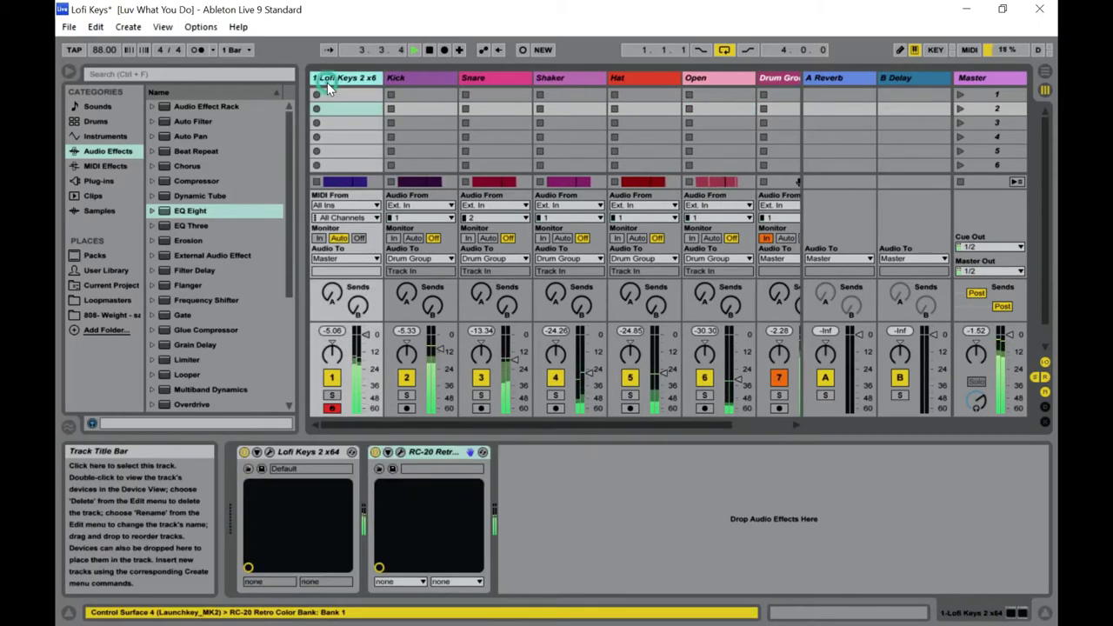
{"action": "left_click", "coordinate": [131, 78]}
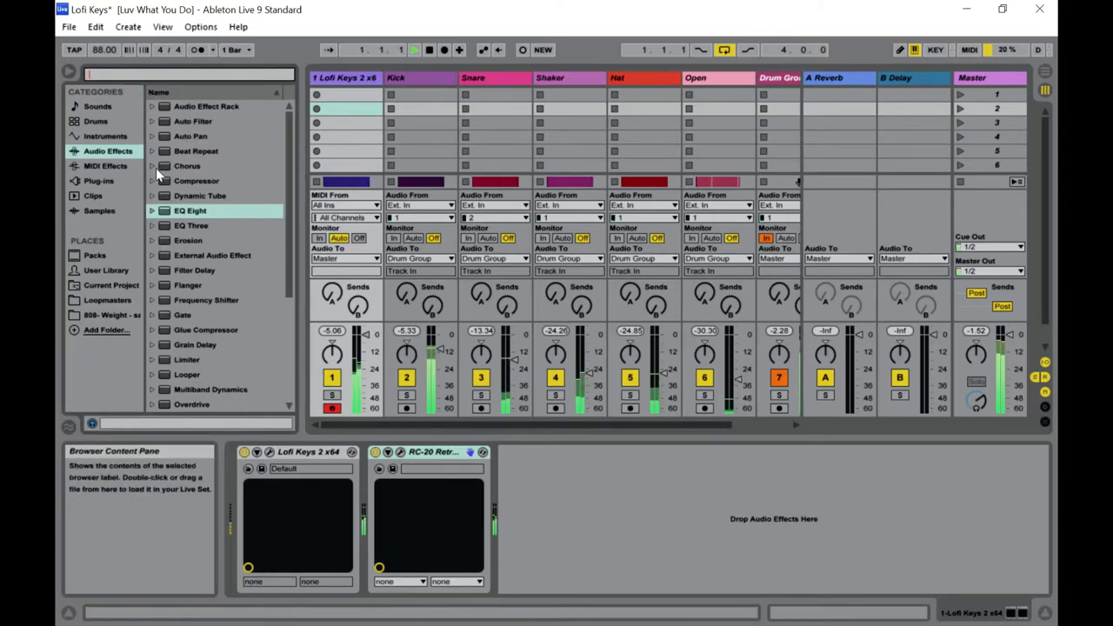
{"action": "type", "text": "mtun"}
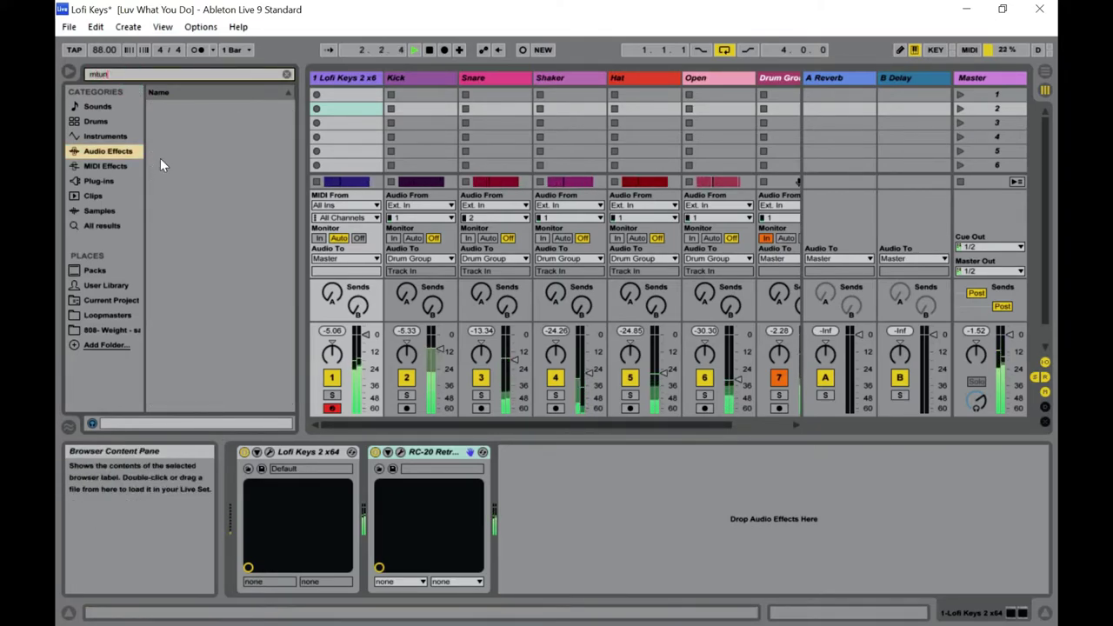
{"action": "left_click", "coordinate": [118, 184]}
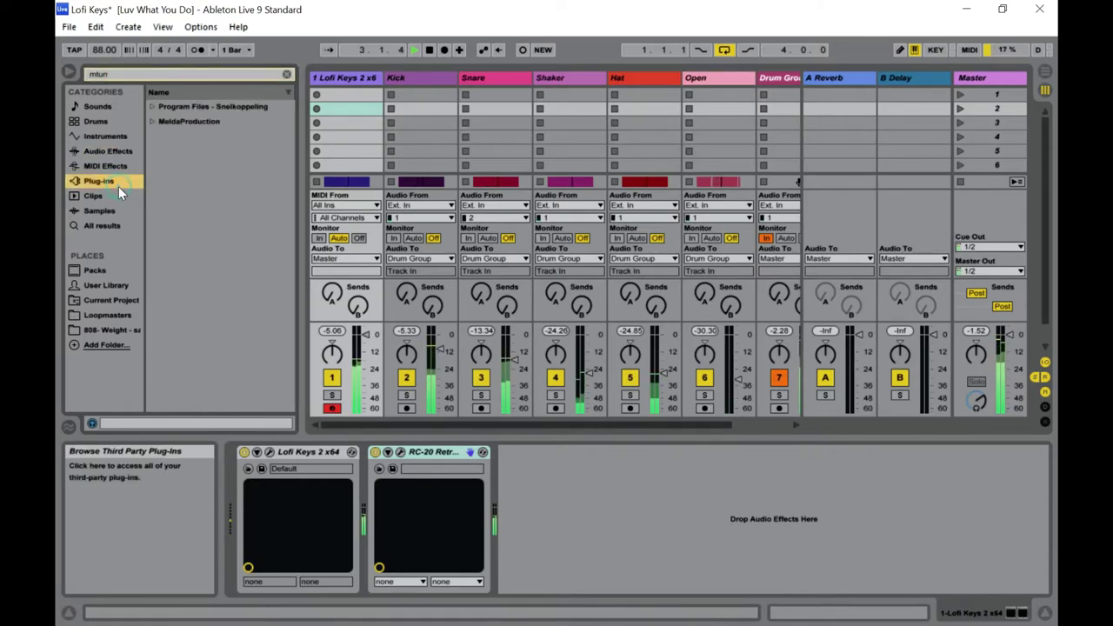
{"action": "left_click", "coordinate": [228, 128]}
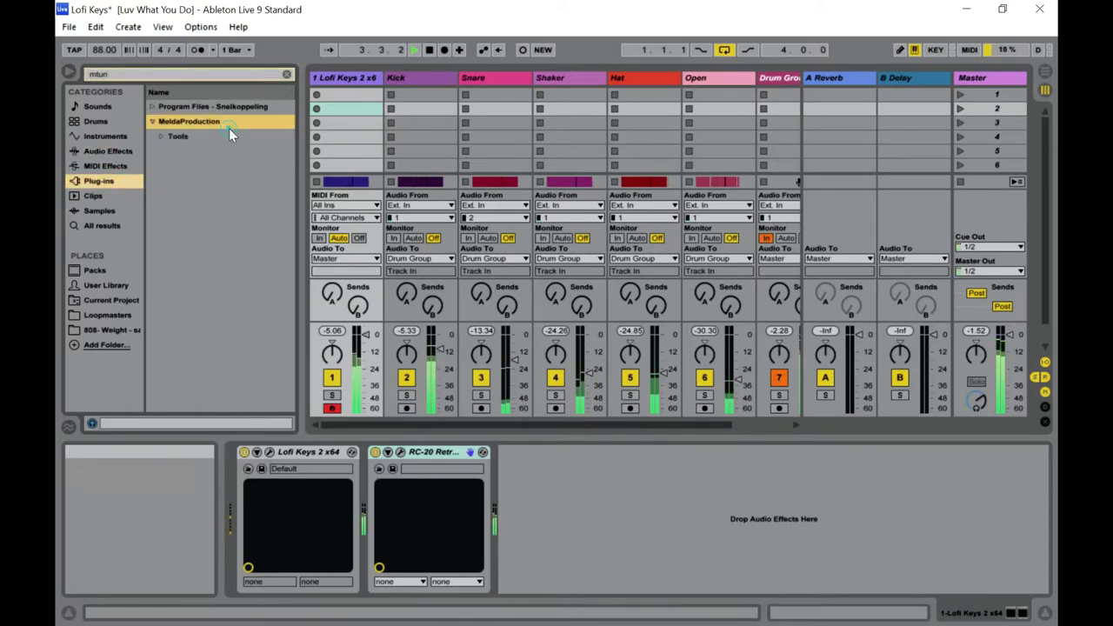
{"action": "left_click", "coordinate": [184, 137]}
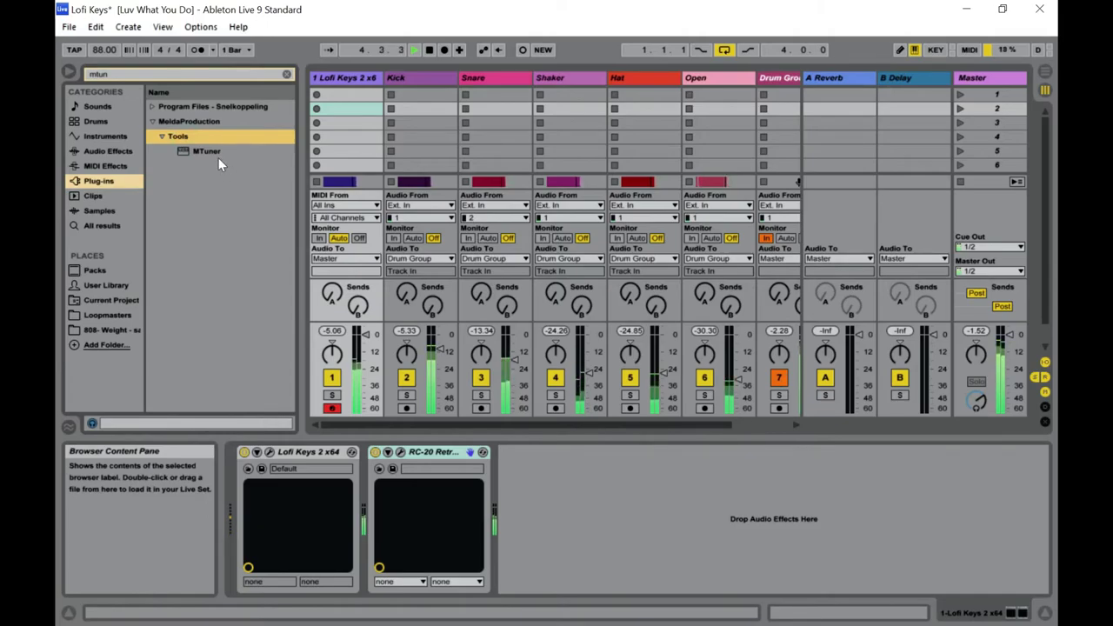
{"action": "double_click", "coordinate": [218, 155]}
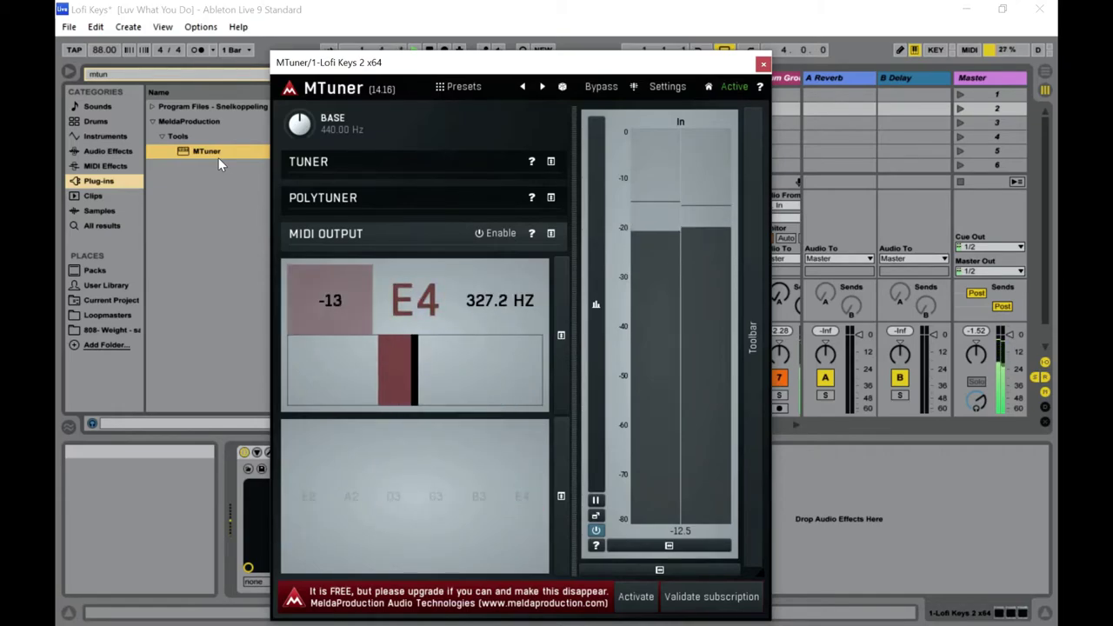
{"action": "left_click", "coordinate": [763, 63]}
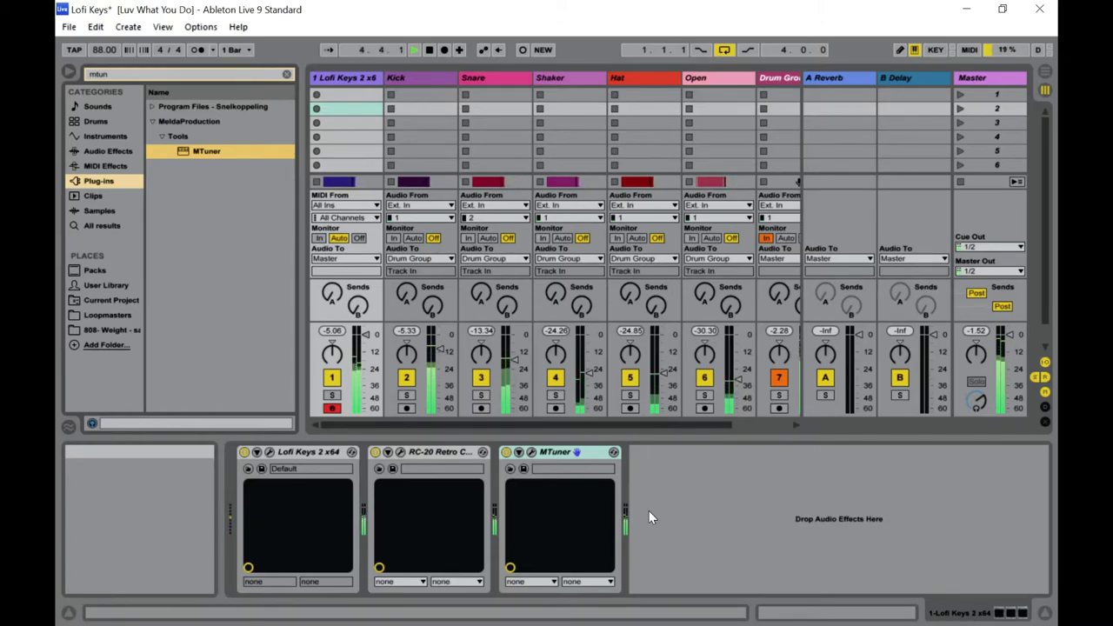
{"action": "key", "text": "space"}
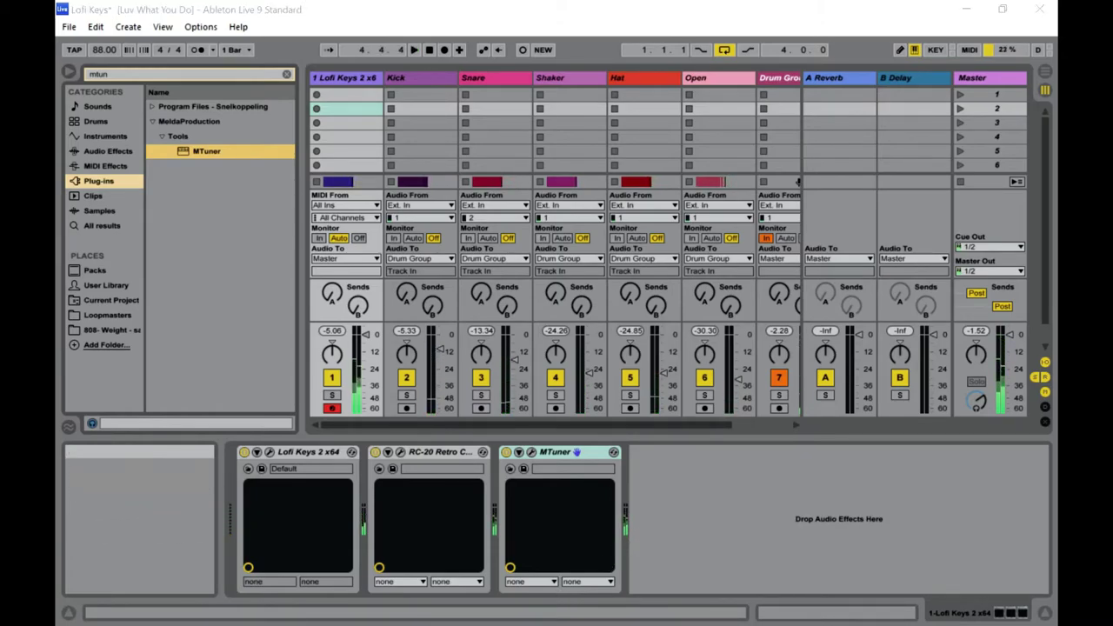
Preview Ghosthack 808 5 (C) from the 5 808s folder and place it at bar 1 of the 3 Audio track.
{"action": "key", "text": "super"}
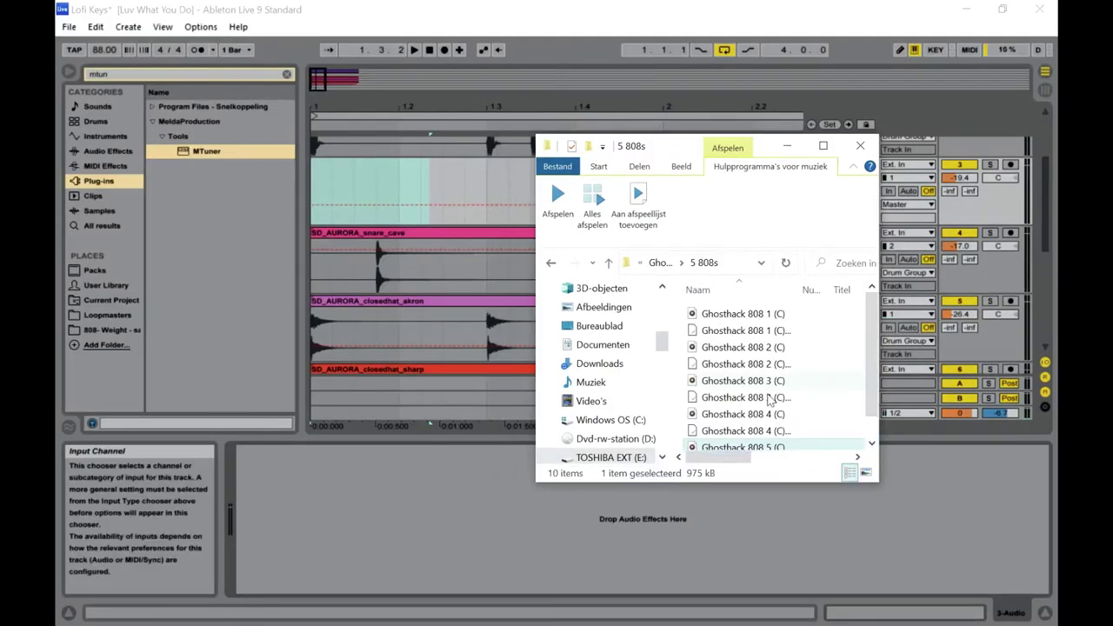
{"action": "scroll", "coordinate": [703, 445], "scroll_direction": "down", "scroll_amount": 1}
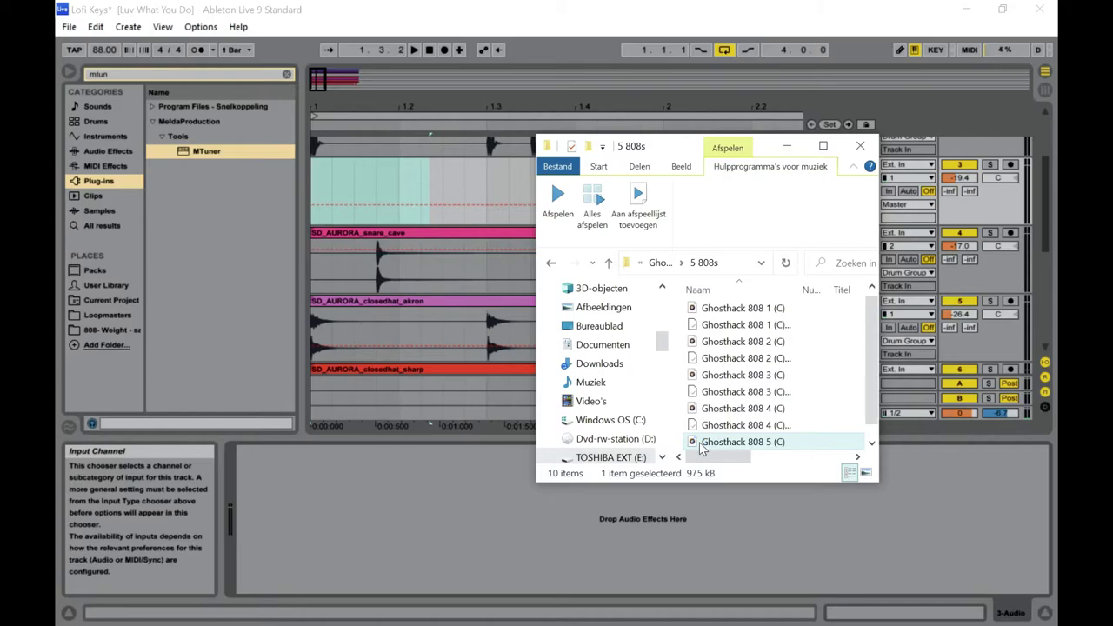
{"action": "double_click", "coordinate": [703, 444]}
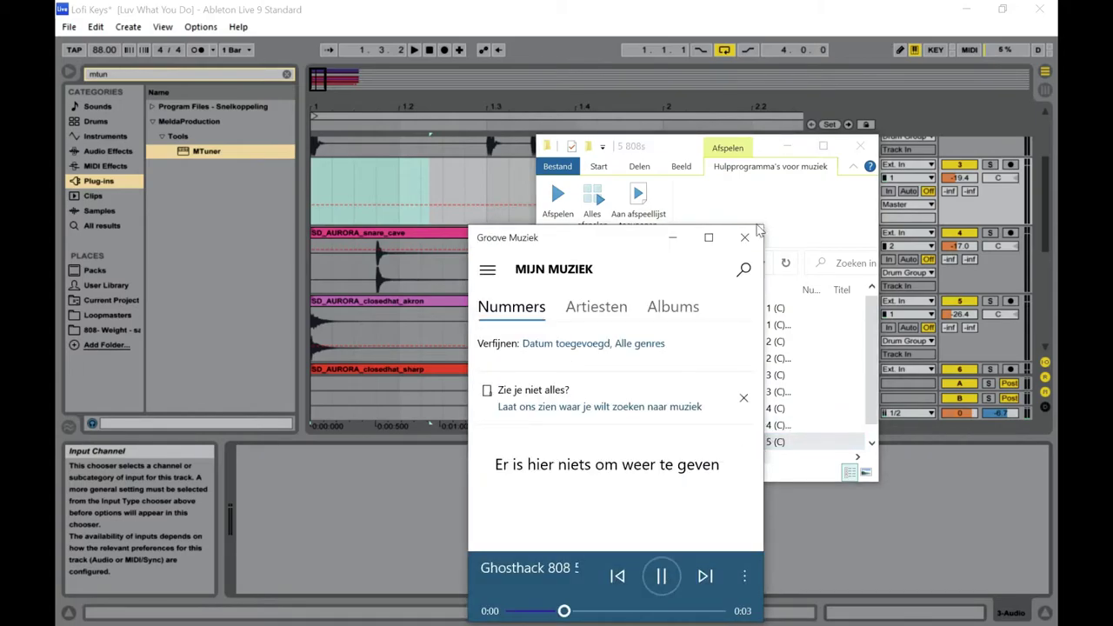
{"action": "left_click", "coordinate": [672, 237]}
{"action": "left_click_drag", "start_coordinate": [698, 450], "coordinate": [319, 219]}
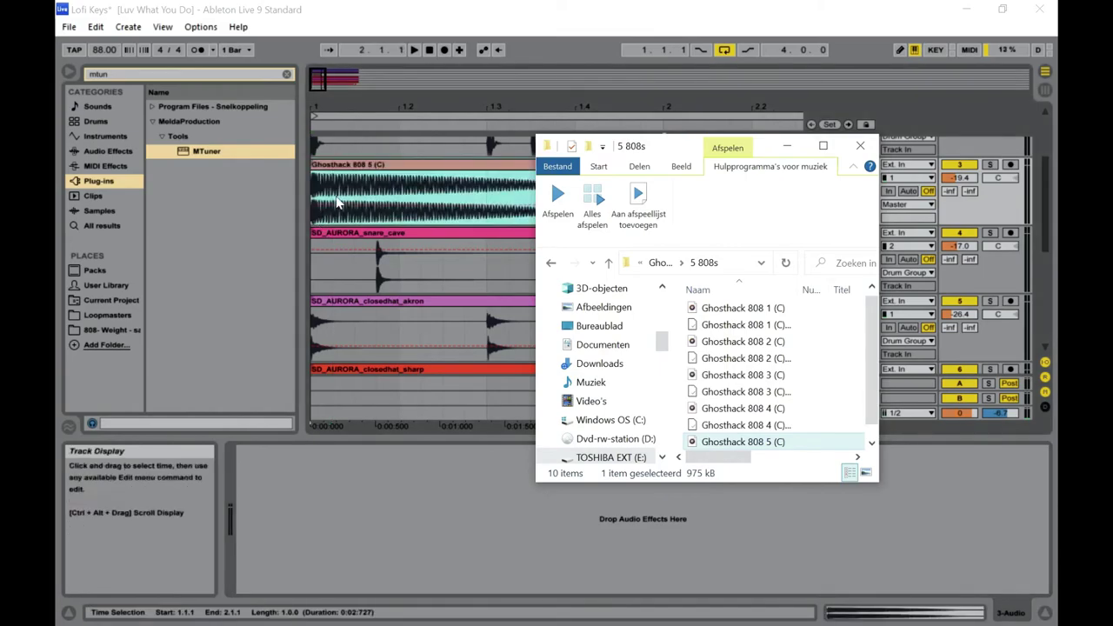
{"action": "left_click", "coordinate": [319, 92]}
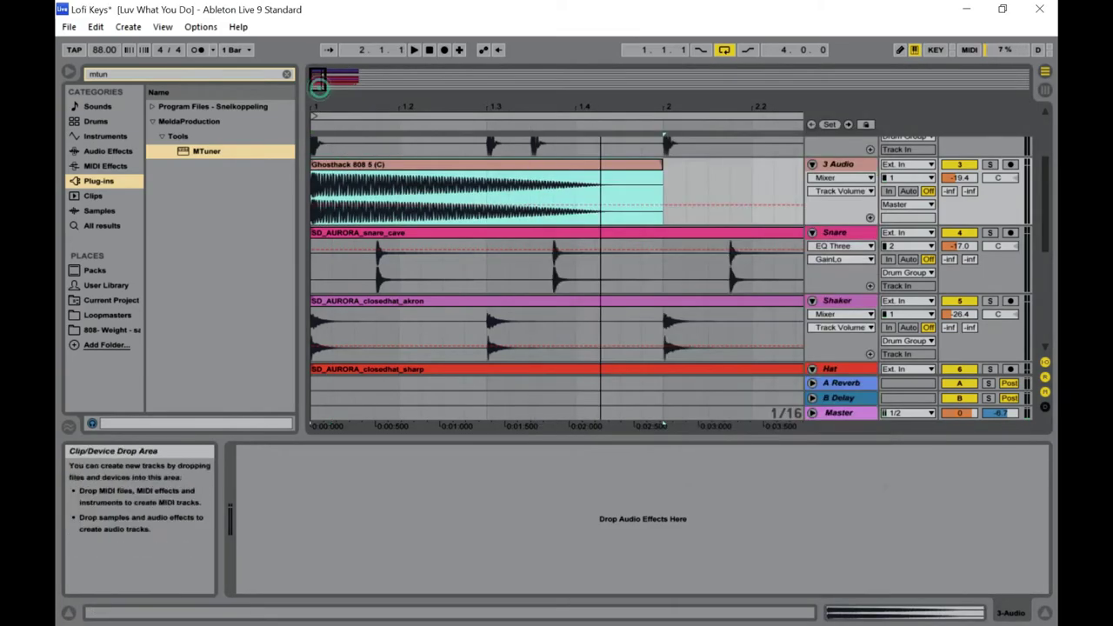
Play the beat with the 808 sample and check the 3 Audio track's volume in the mixer and the arrangement.
{"action": "key", "text": "space"}
{"action": "key", "text": "Tab"}
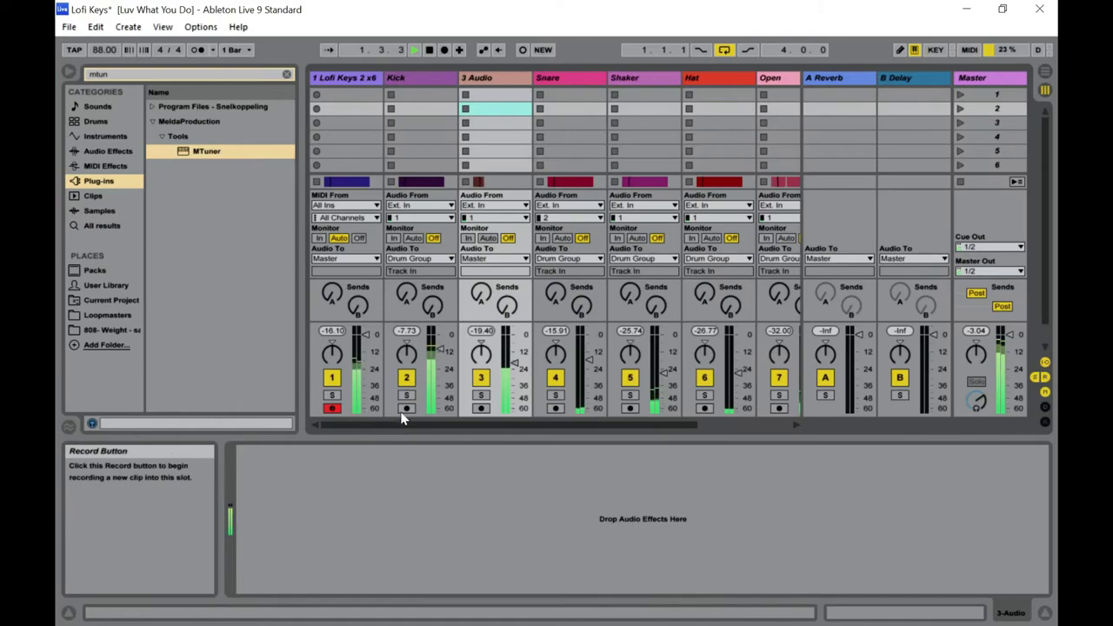
{"action": "left_click_drag", "start_coordinate": [515, 366], "coordinate": [516, 364]}
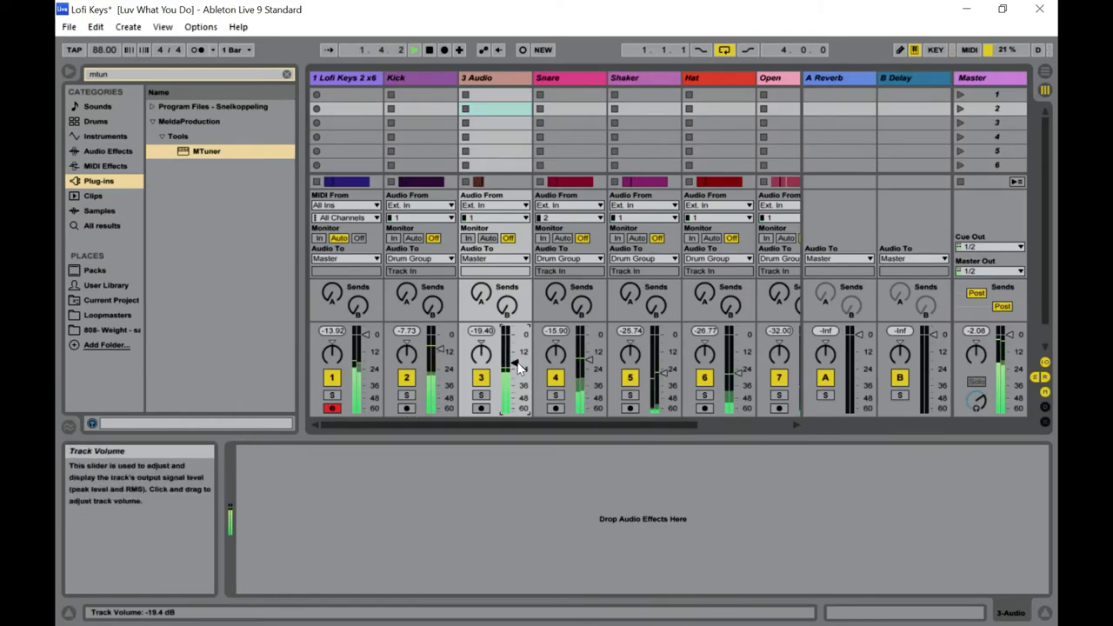
{"action": "key", "text": "Tab"}
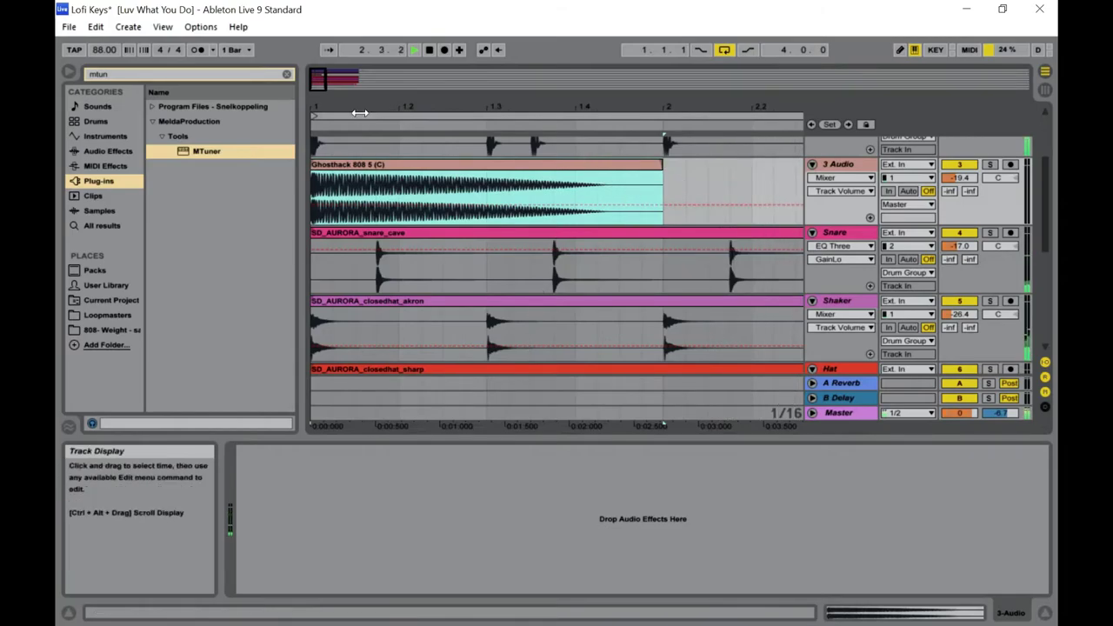
{"action": "left_click_drag", "start_coordinate": [324, 86], "coordinate": [328, 88]}
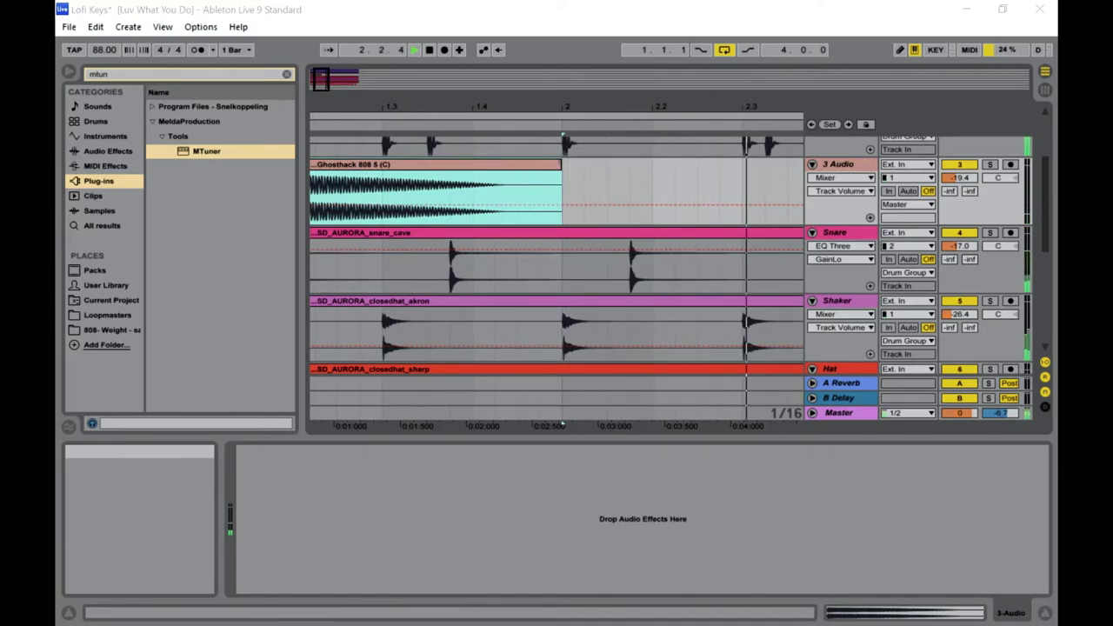
Place Ghosthack 808 4 (C) from the 5 808s folder at bar 2 of the 3 Audio track and extend the 808 5 (C) clip to 1.4.4.
{"action": "key", "text": "super"}
{"action": "left_click", "coordinate": [268, 610]}
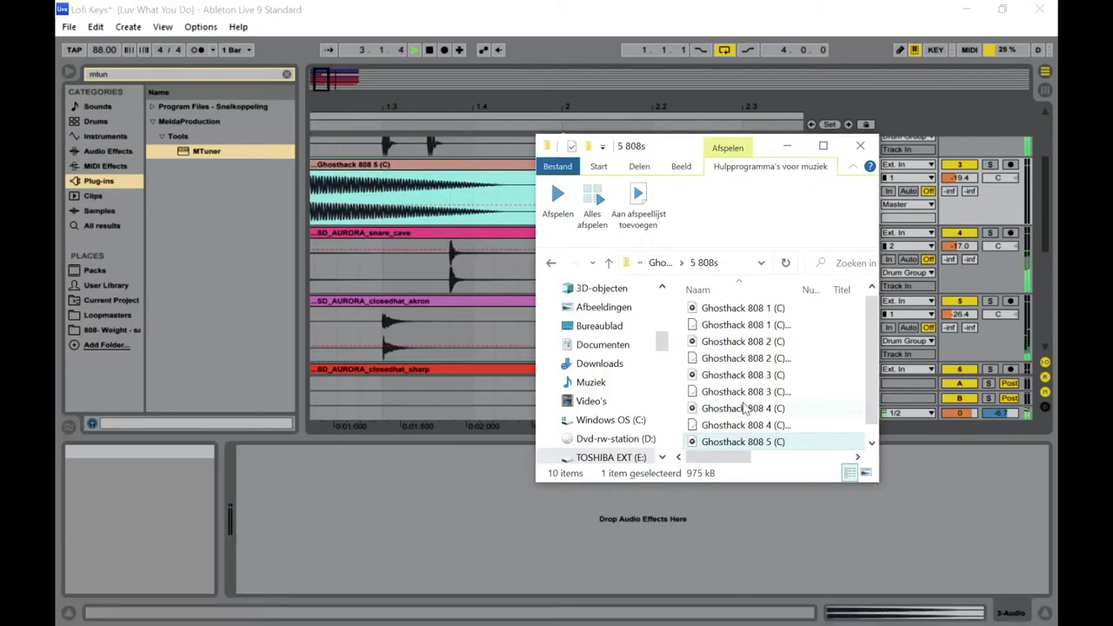
{"action": "left_click_drag", "start_coordinate": [727, 412], "coordinate": [478, 208]}
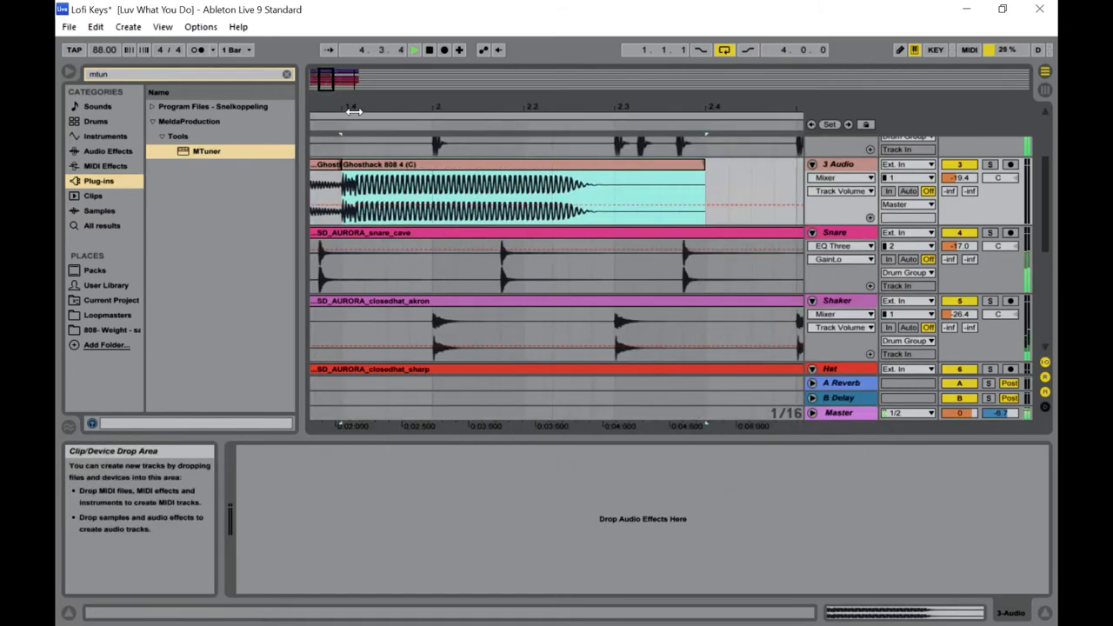
{"action": "left_click_drag", "start_coordinate": [363, 168], "coordinate": [453, 180]}
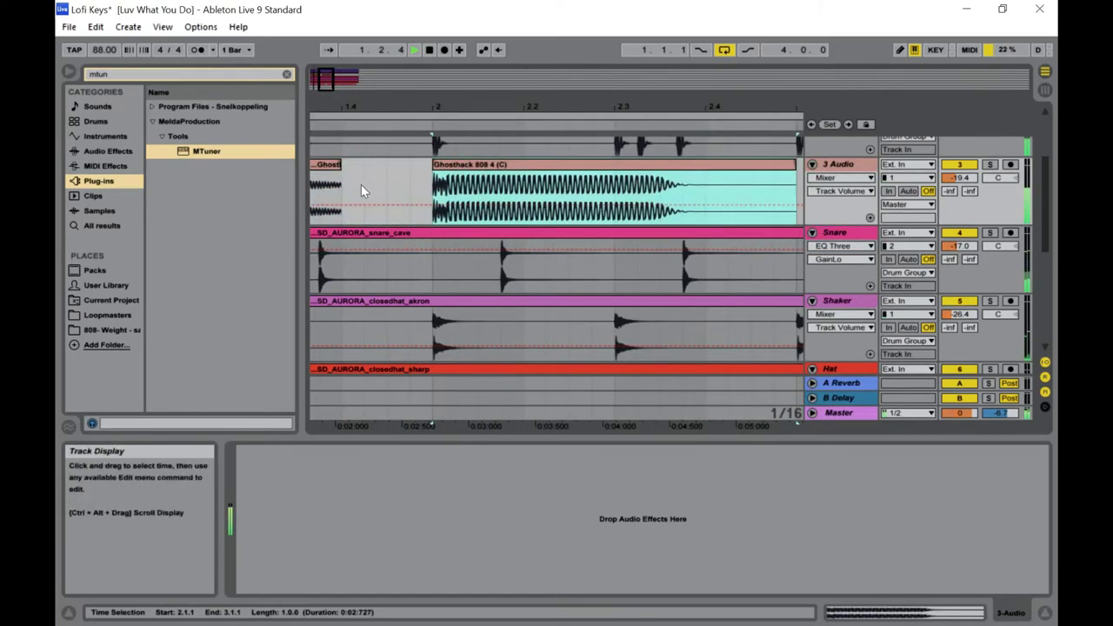
{"action": "left_click_drag", "start_coordinate": [339, 183], "coordinate": [409, 197]}
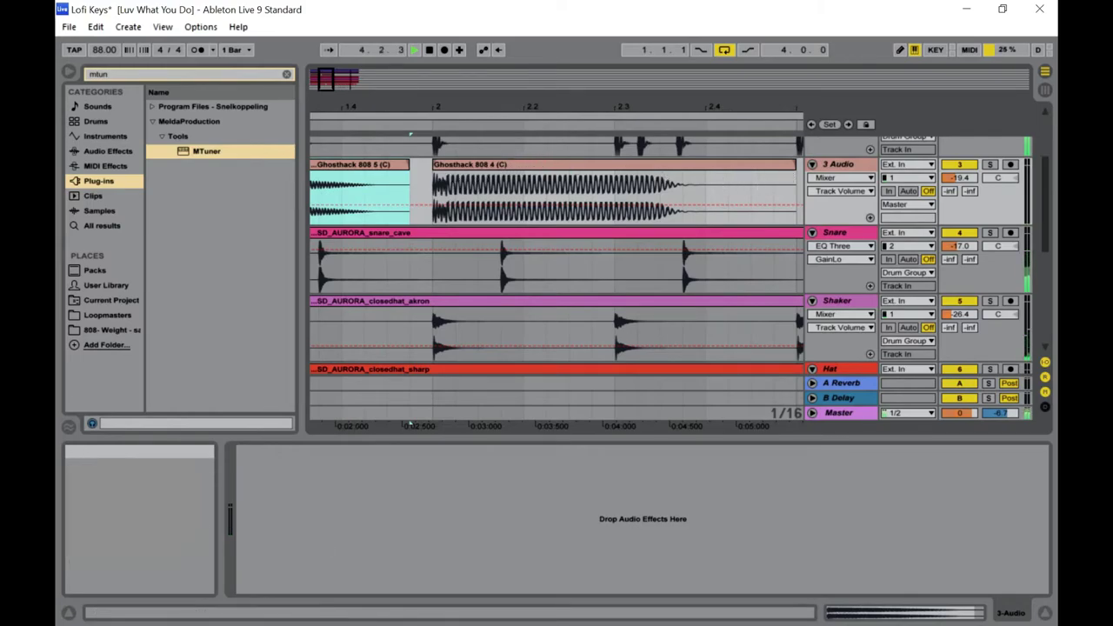
Preview the samples Ghosthack 808 3 (C), 808 4 (C) and 808 2 (C) from the 5 808s folder.
{"action": "key", "text": "super"}
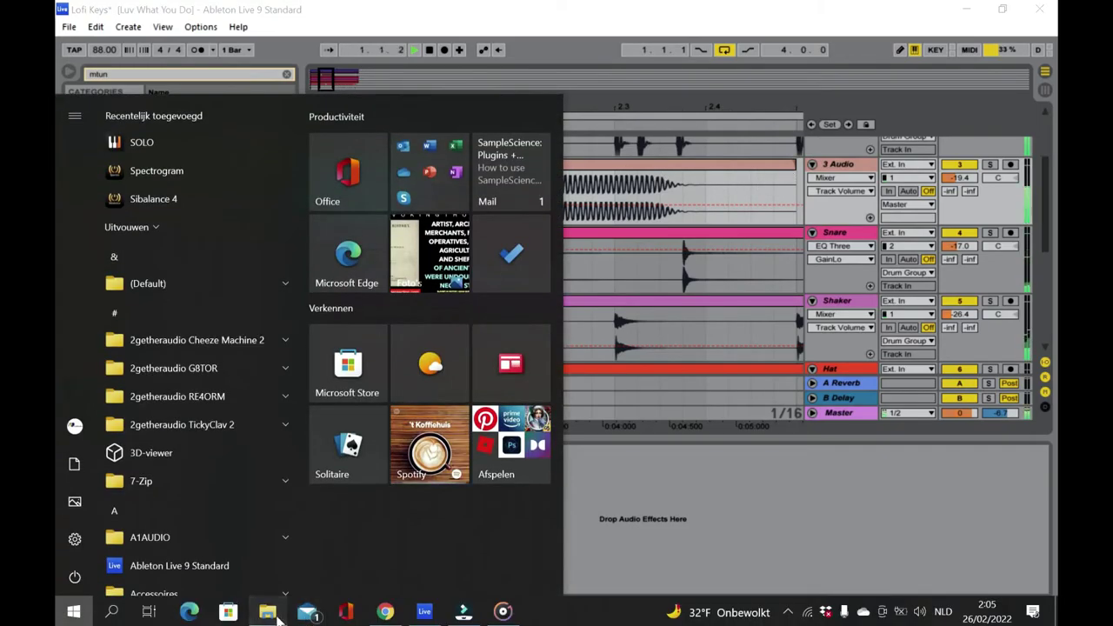
{"action": "left_click", "coordinate": [273, 616]}
{"action": "double_click", "coordinate": [709, 374]}
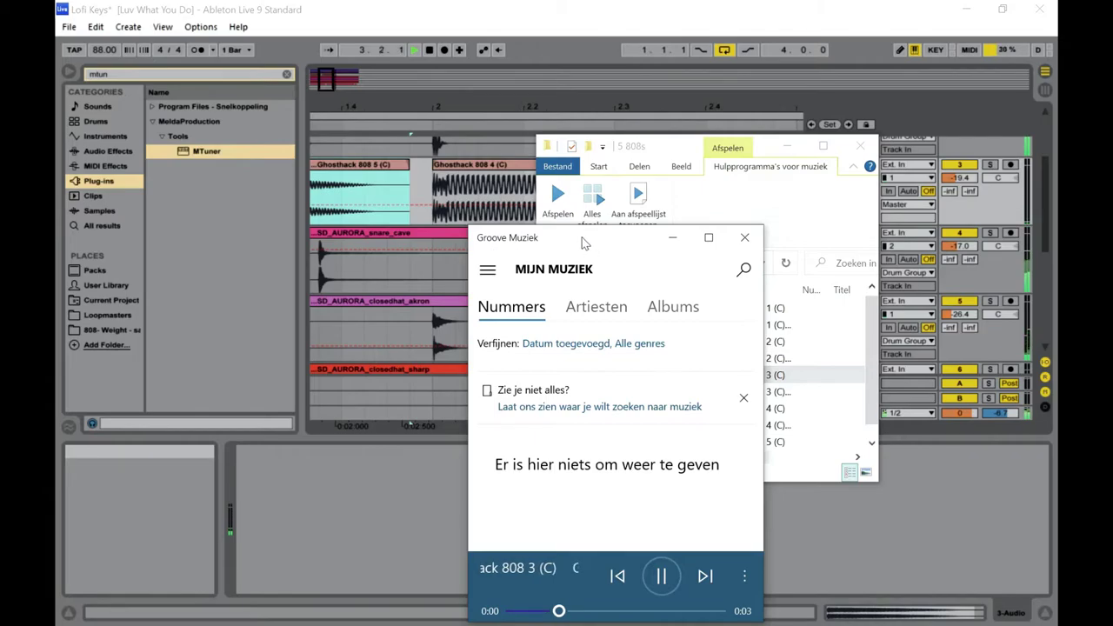
{"action": "left_click_drag", "start_coordinate": [585, 243], "coordinate": [310, 184]}
{"action": "left_click", "coordinate": [739, 383]}
{"action": "double_click", "coordinate": [739, 380]}
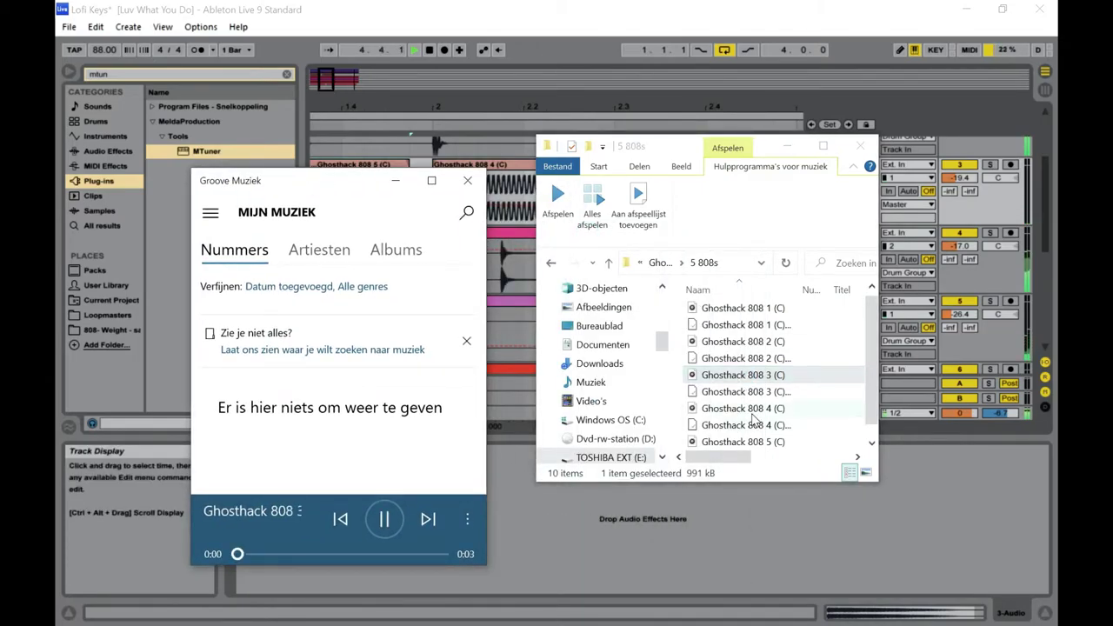
{"action": "double_click", "coordinate": [753, 409]}
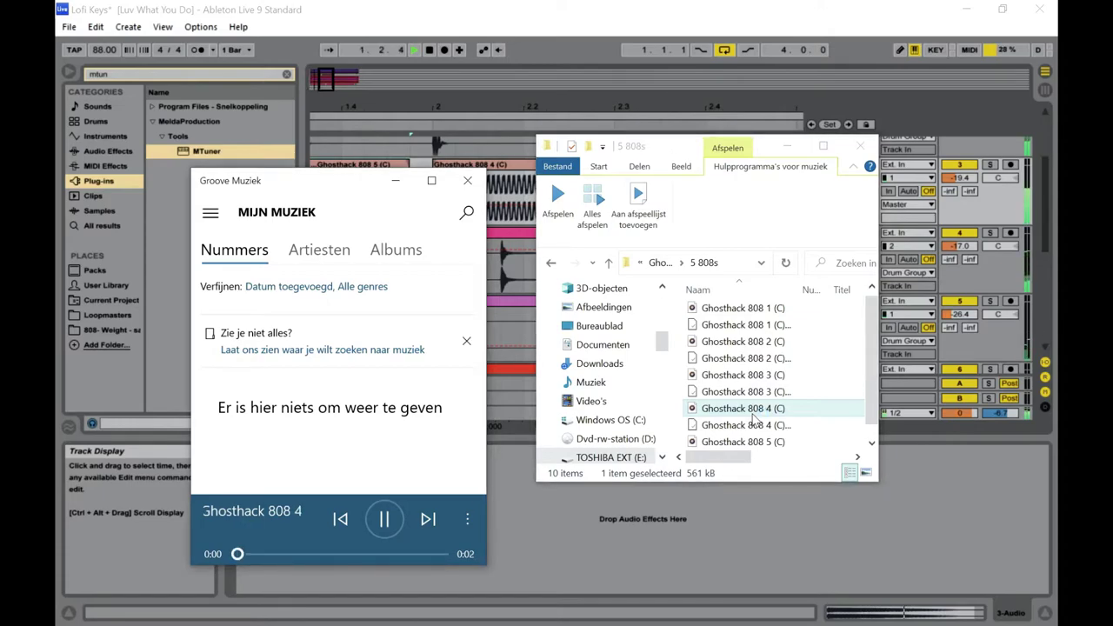
{"action": "left_click", "coordinate": [468, 183]}
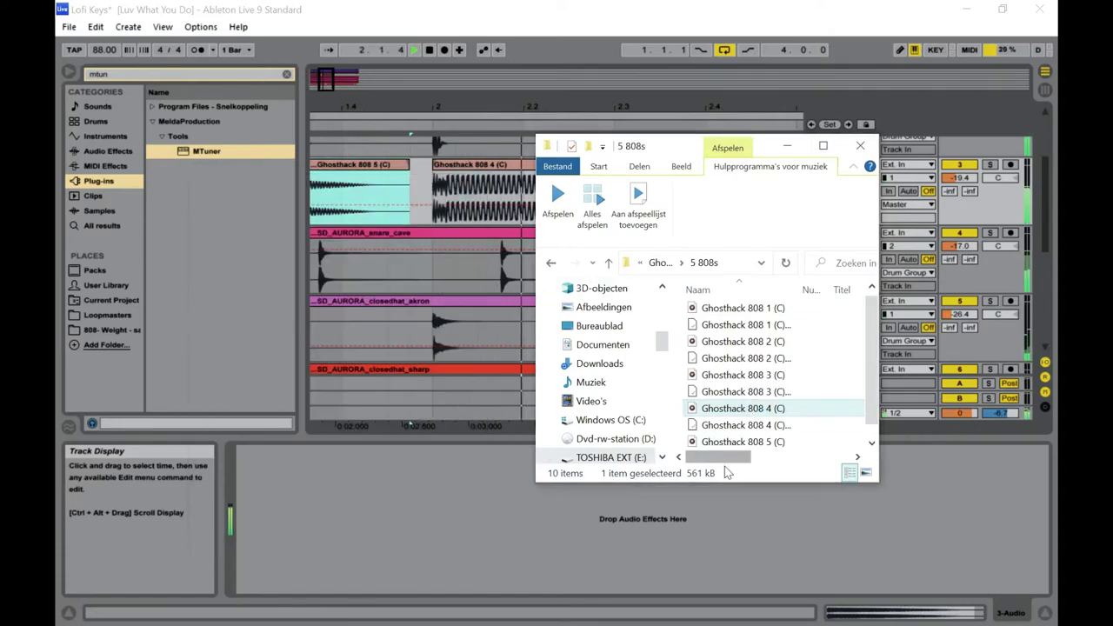
{"action": "left_click", "coordinate": [722, 345]}
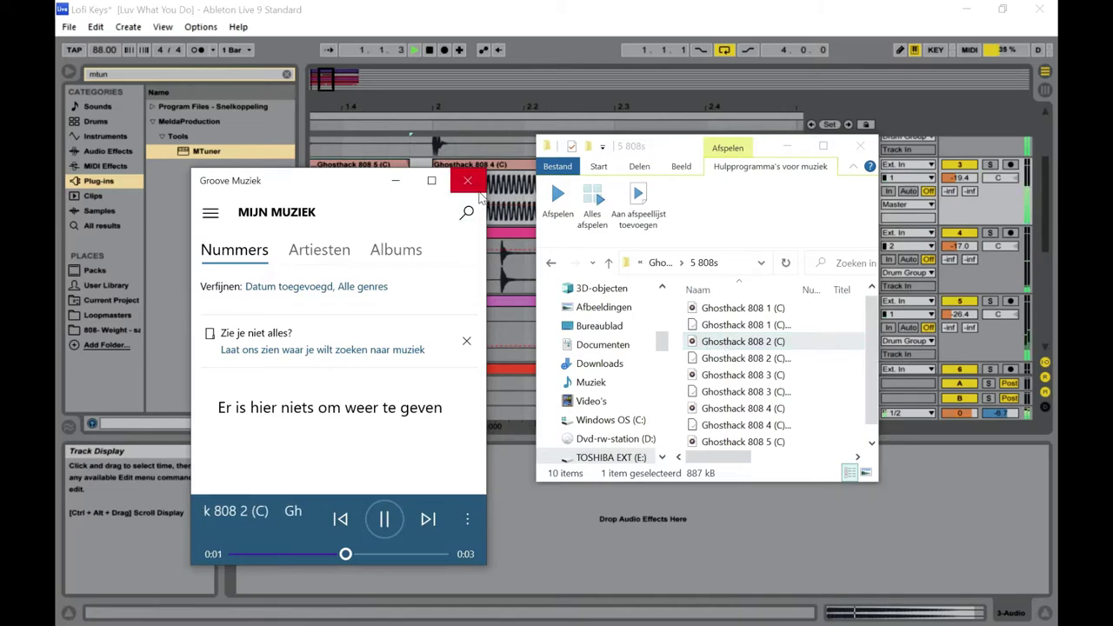
{"action": "left_click", "coordinate": [467, 180]}
{"action": "left_click_drag", "start_coordinate": [659, 154], "coordinate": [581, 300]}
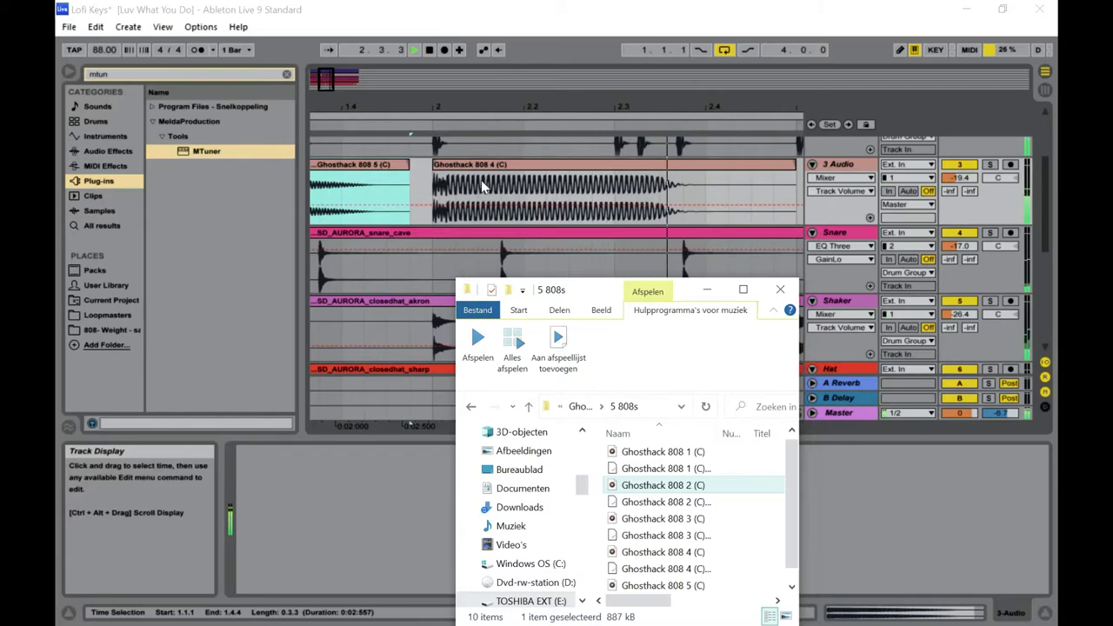
Try the Ghosthack 808 4 (C) clip at 2.3 on the 3 Audio track.
{"action": "left_click_drag", "start_coordinate": [449, 168], "coordinate": [632, 184]}
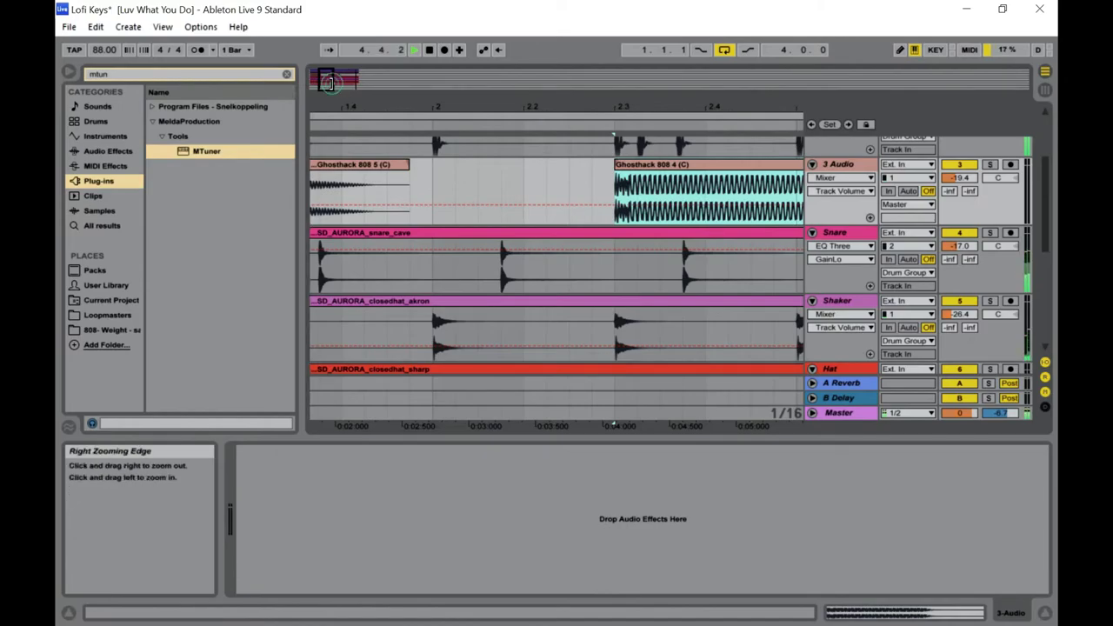
{"action": "left_click_drag", "start_coordinate": [331, 84], "coordinate": [330, 79]}
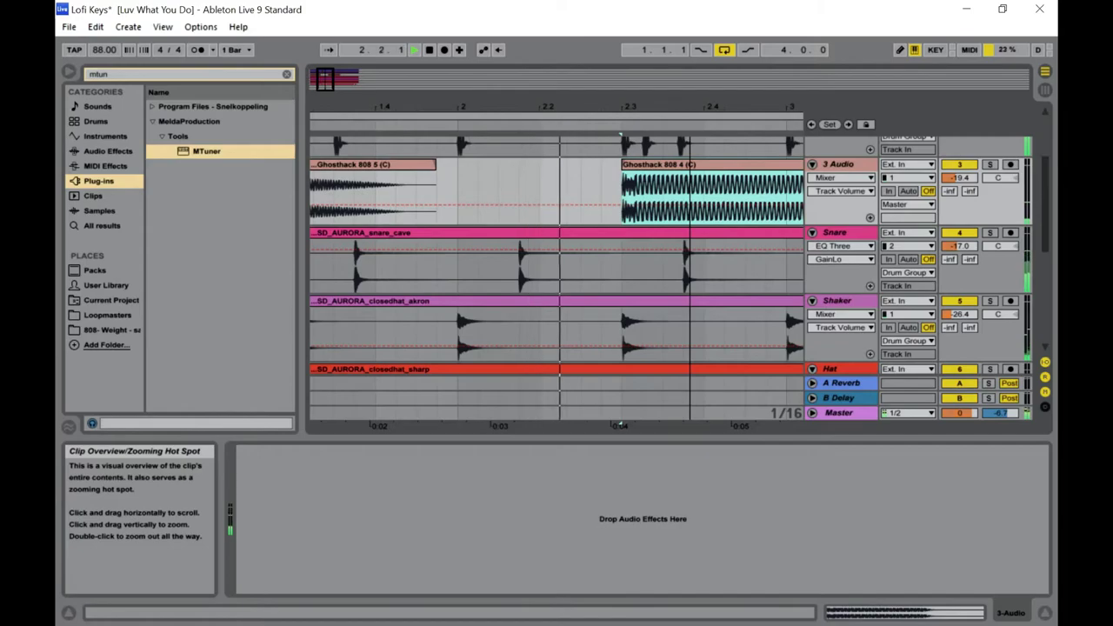
{"action": "left_click_drag", "start_coordinate": [324, 80], "coordinate": [336, 76]}
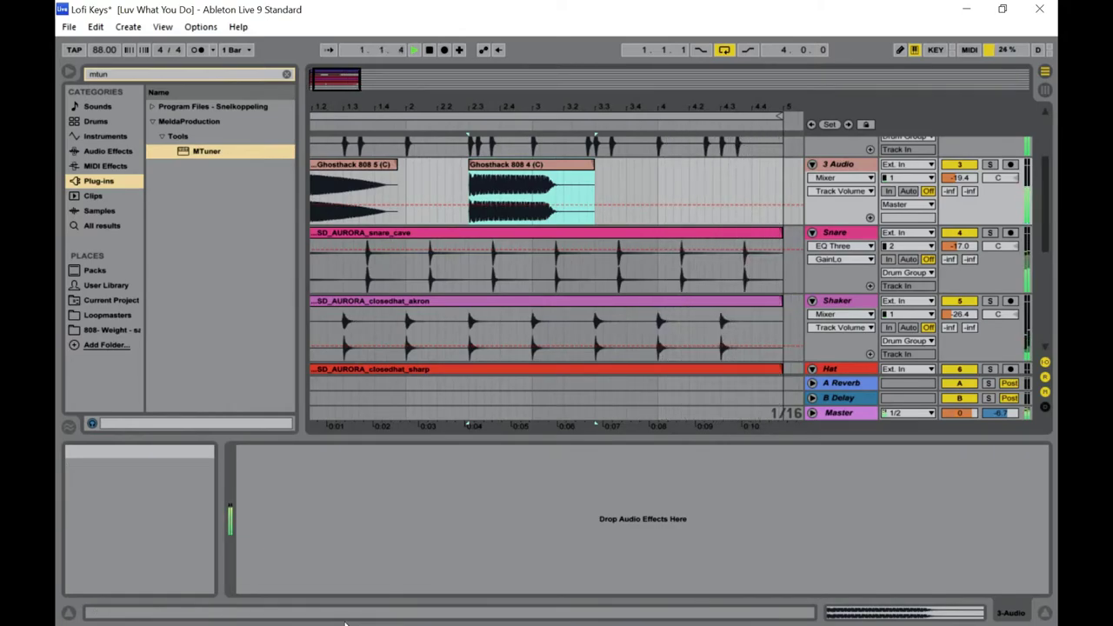
Compare Ghosthack 808 4 (C), 808 3 (C) and 808 2 (C) again by playing them from the sample folder.
{"action": "key", "text": "super"}
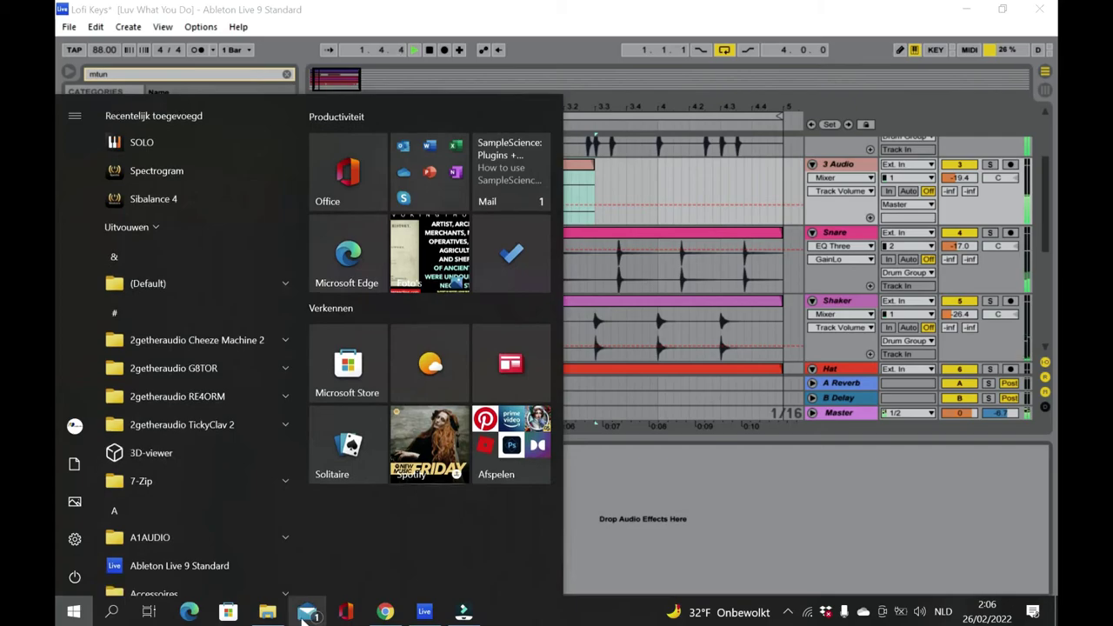
{"action": "left_click", "coordinate": [267, 612]}
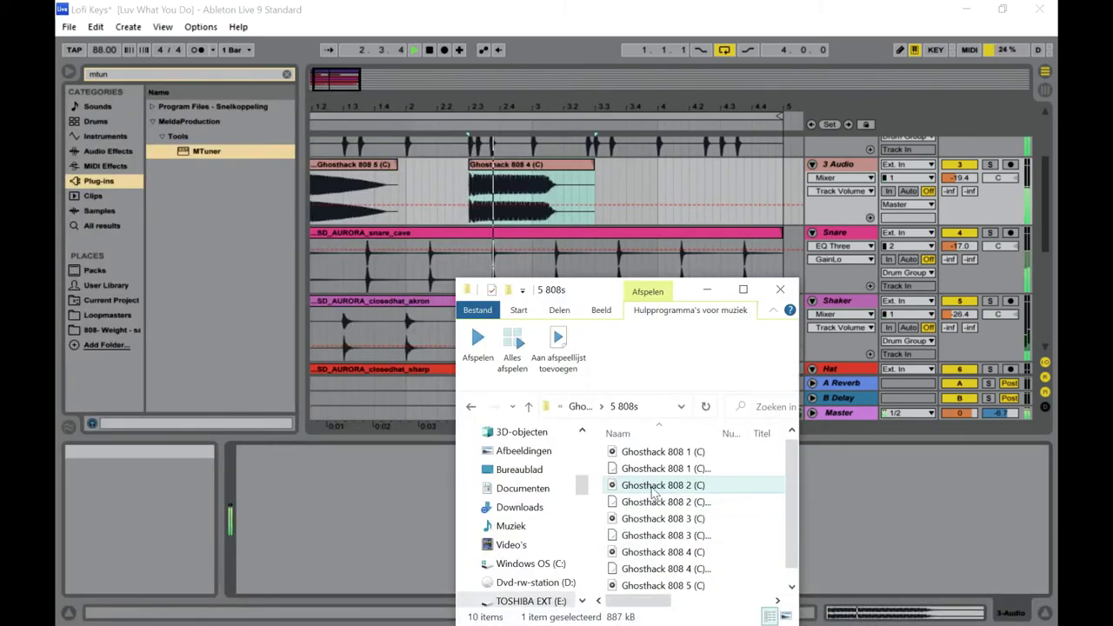
{"action": "scroll", "coordinate": [686, 572], "scroll_direction": "down", "scroll_amount": 1}
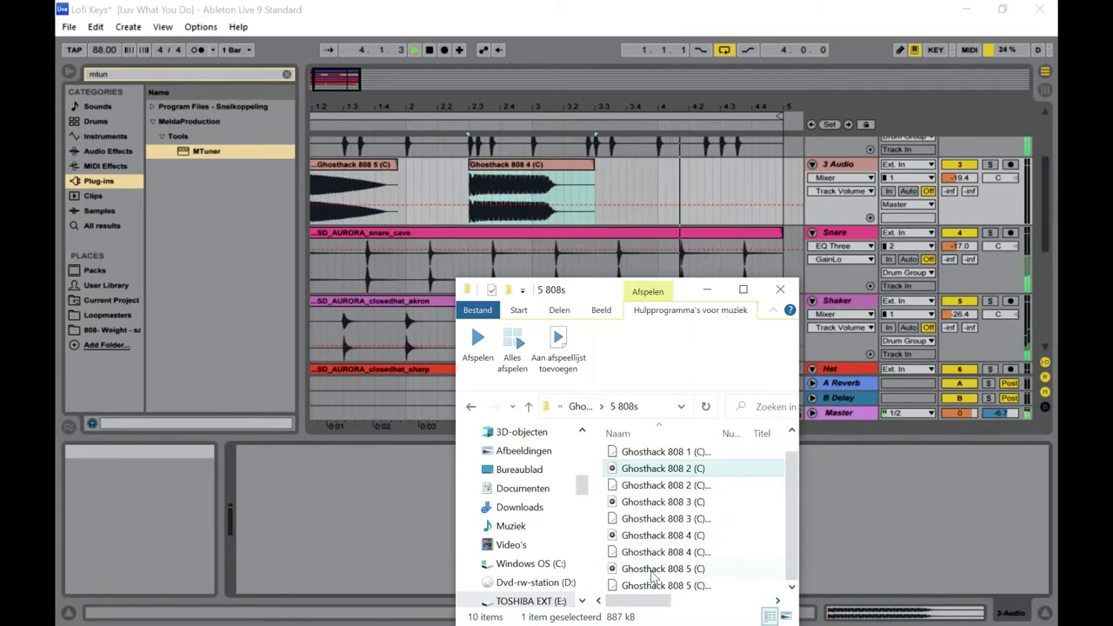
{"action": "left_click", "coordinate": [653, 537]}
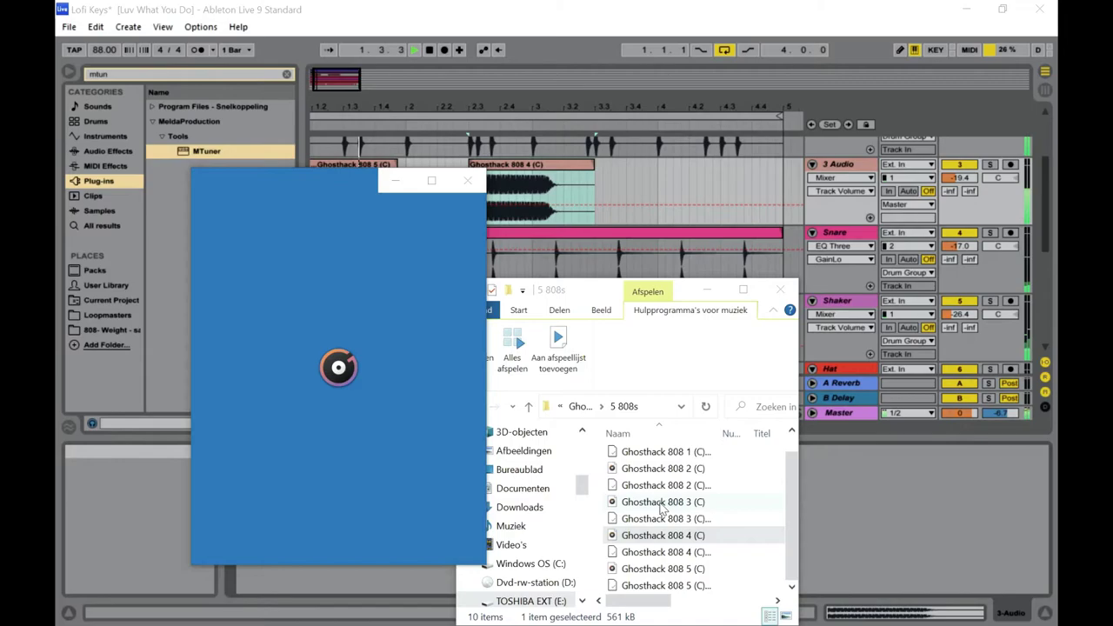
{"action": "left_click", "coordinate": [663, 504]}
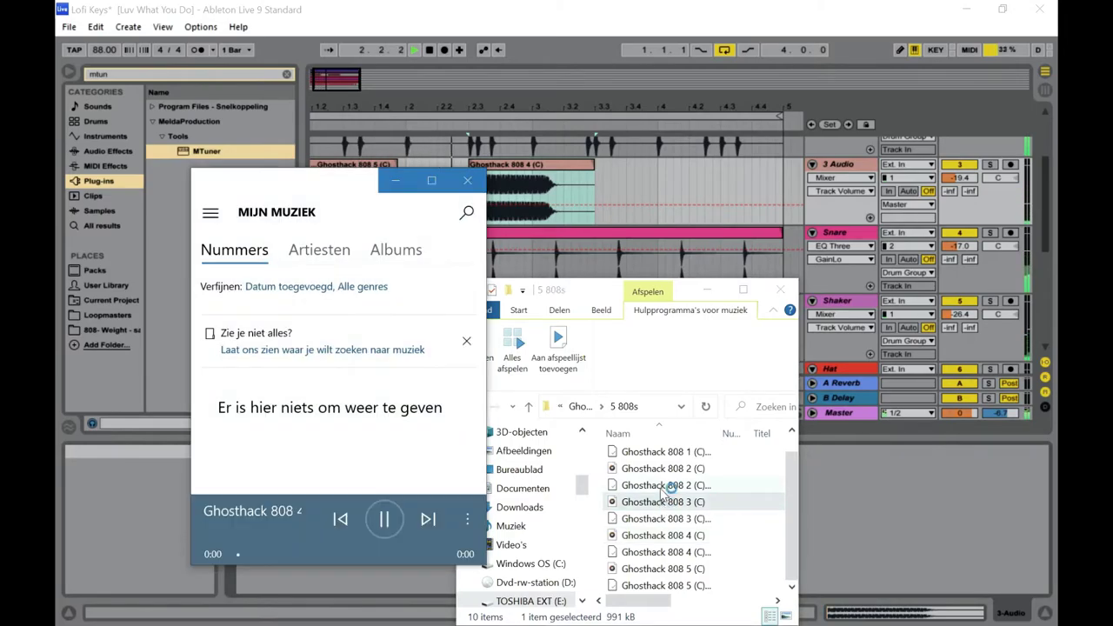
{"action": "double_click", "coordinate": [663, 470]}
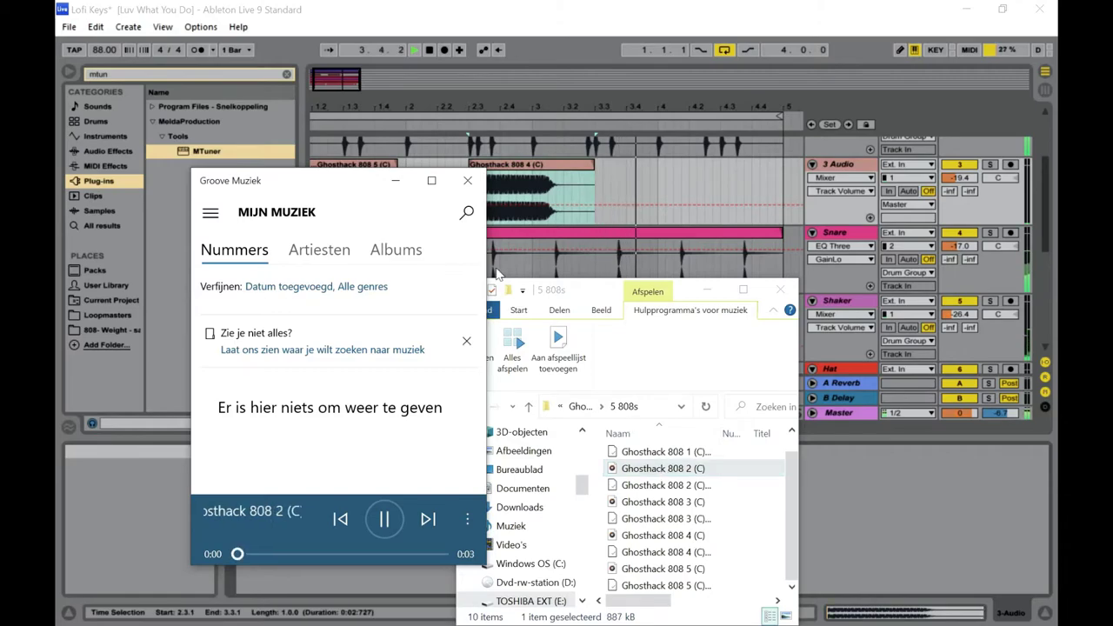
{"action": "left_click", "coordinate": [473, 184]}
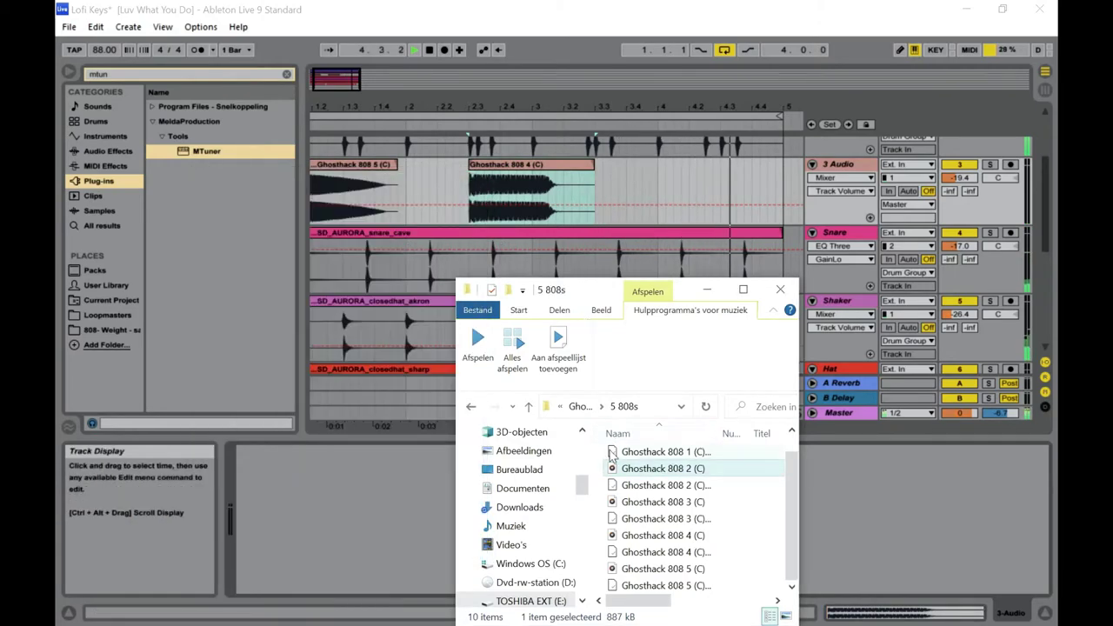
Place Ghosthack 808 2 (C) at bar 3 of the 3 Audio track and move the 808 4 (C) clip back to bar 2.
{"action": "left_click_drag", "start_coordinate": [662, 467], "coordinate": [631, 195]}
{"action": "left_click_drag", "start_coordinate": [501, 186], "coordinate": [433, 166]}
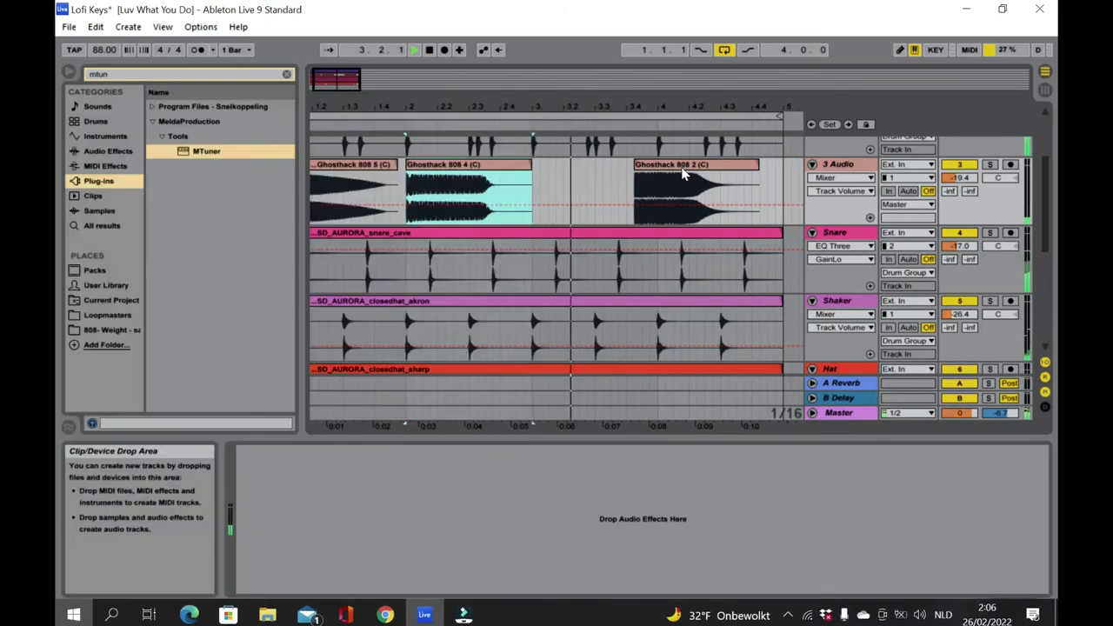
{"action": "left_click_drag", "start_coordinate": [682, 172], "coordinate": [578, 194]}
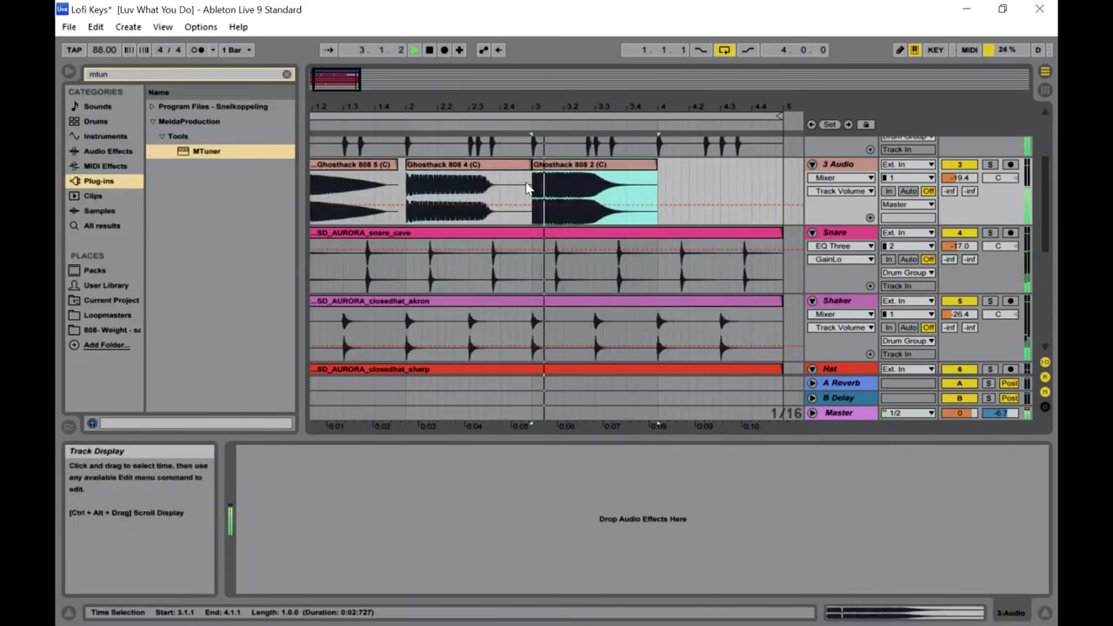
Select the Ghosthack 808 5 (C) clip and check the 3 Audio track's level in the mixer during playback.
{"action": "left_click", "coordinate": [382, 165]}
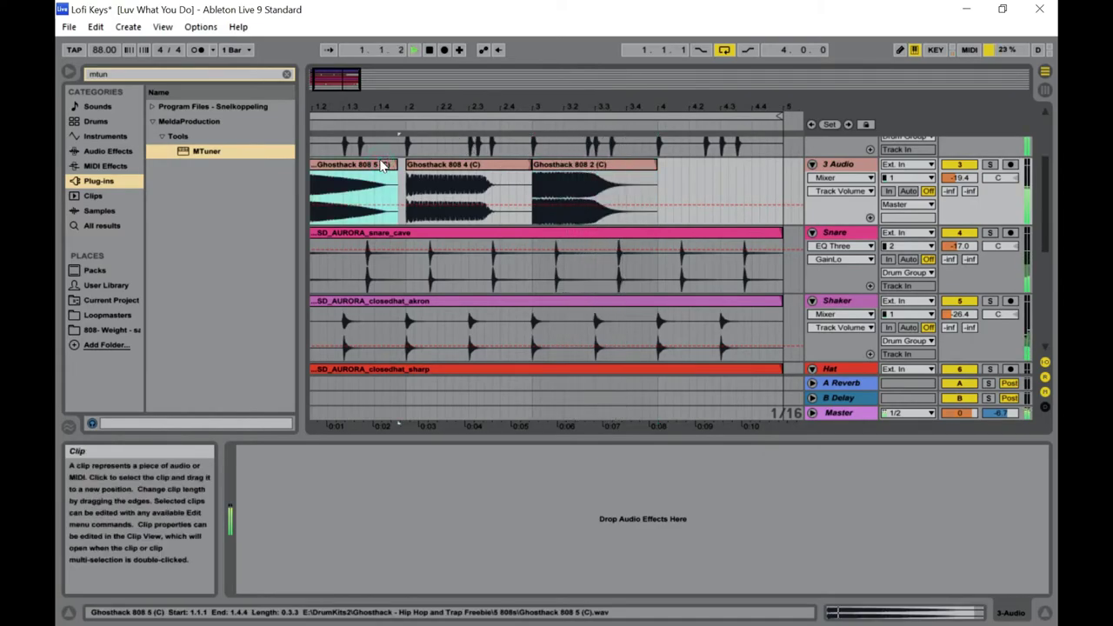
{"action": "key", "text": "Tab"}
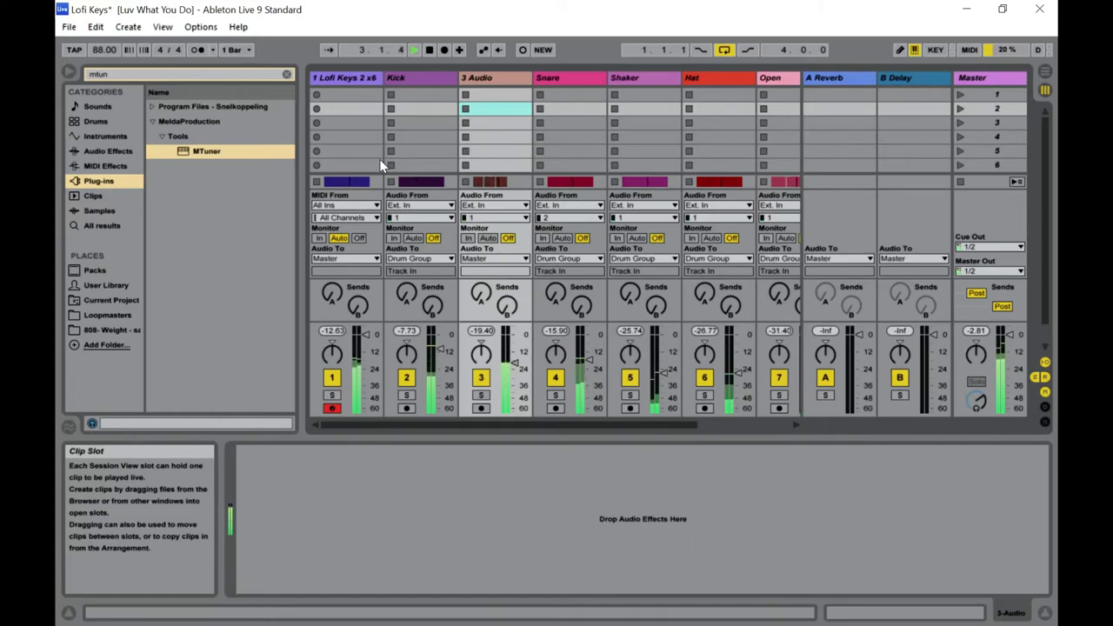
{"action": "key", "text": "Tab"}
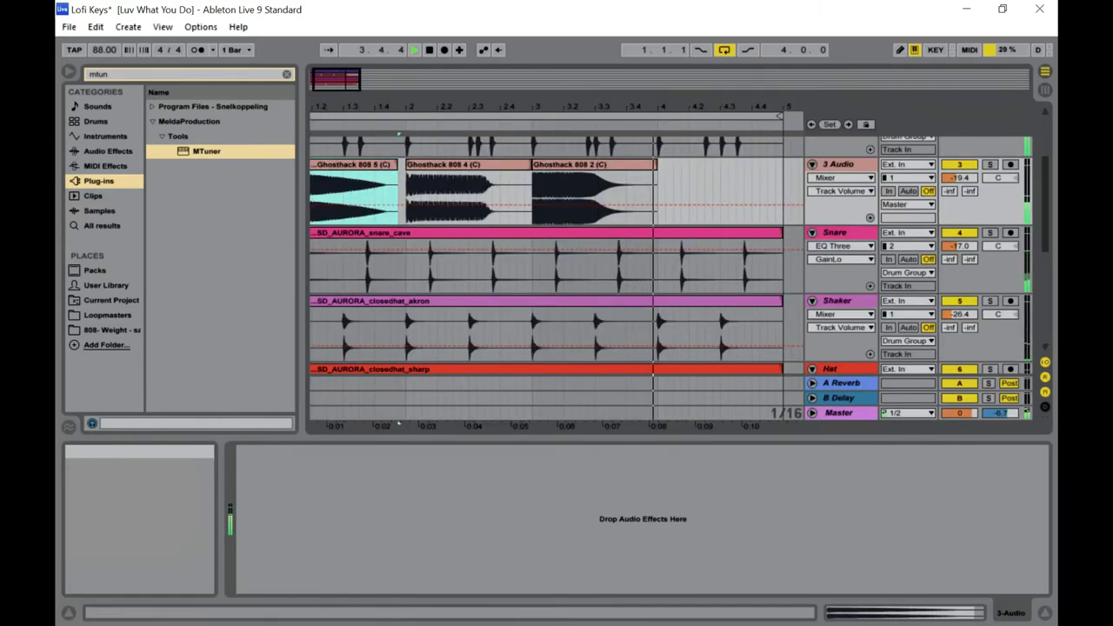
Preview Ghosthack 808 1 (C) from the 5 808s folder and place it at 3.3.3 on the 3 Audio track.
{"action": "key", "text": "super"}
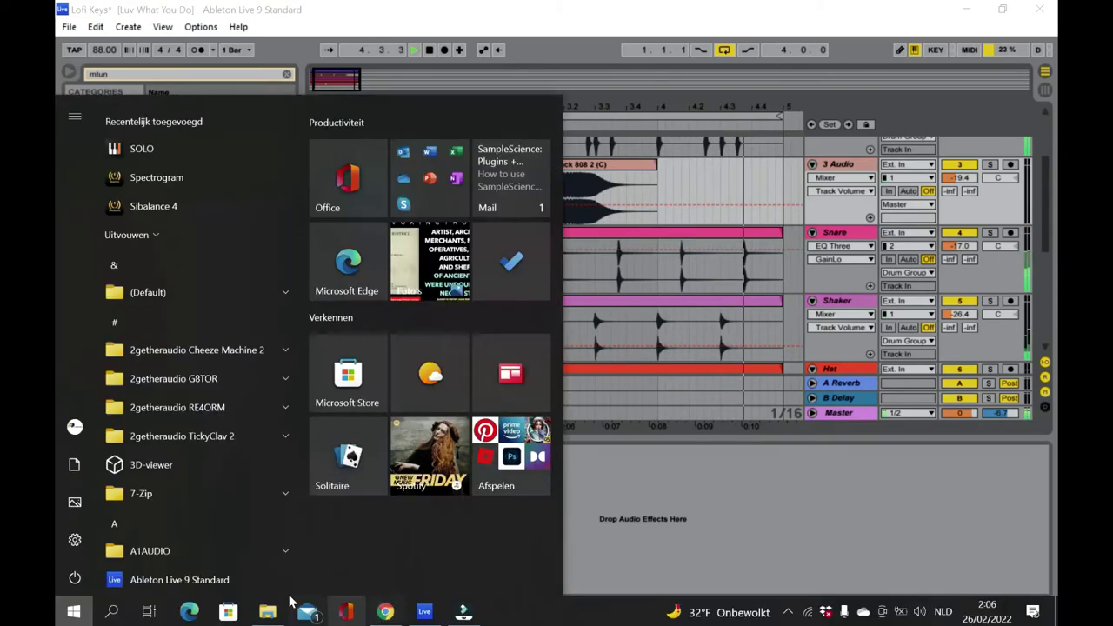
{"action": "left_click", "coordinate": [268, 609]}
{"action": "scroll", "coordinate": [678, 482], "scroll_direction": "up", "scroll_amount": 1}
{"action": "left_click", "coordinate": [635, 456]}
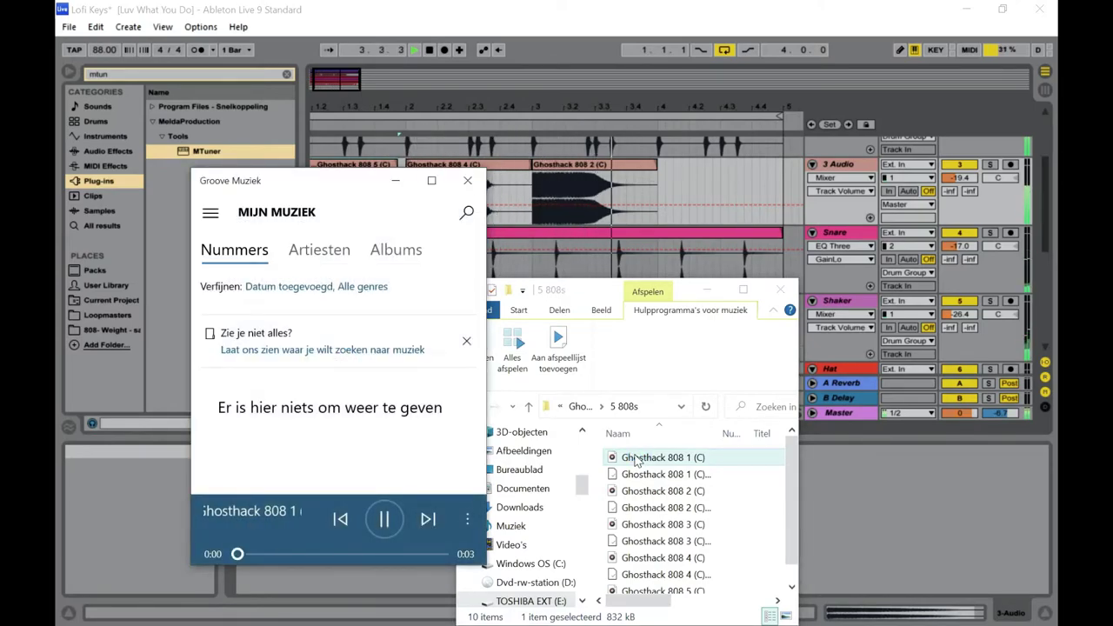
{"action": "left_click_drag", "start_coordinate": [635, 459], "coordinate": [611, 218]}
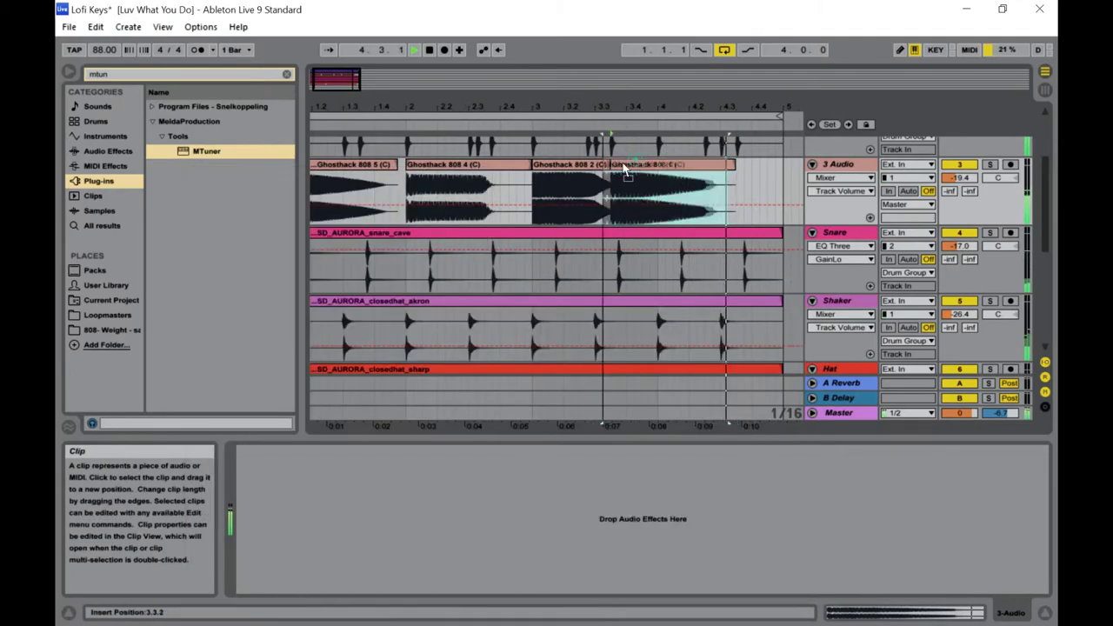
{"action": "left_click", "coordinate": [614, 174]}
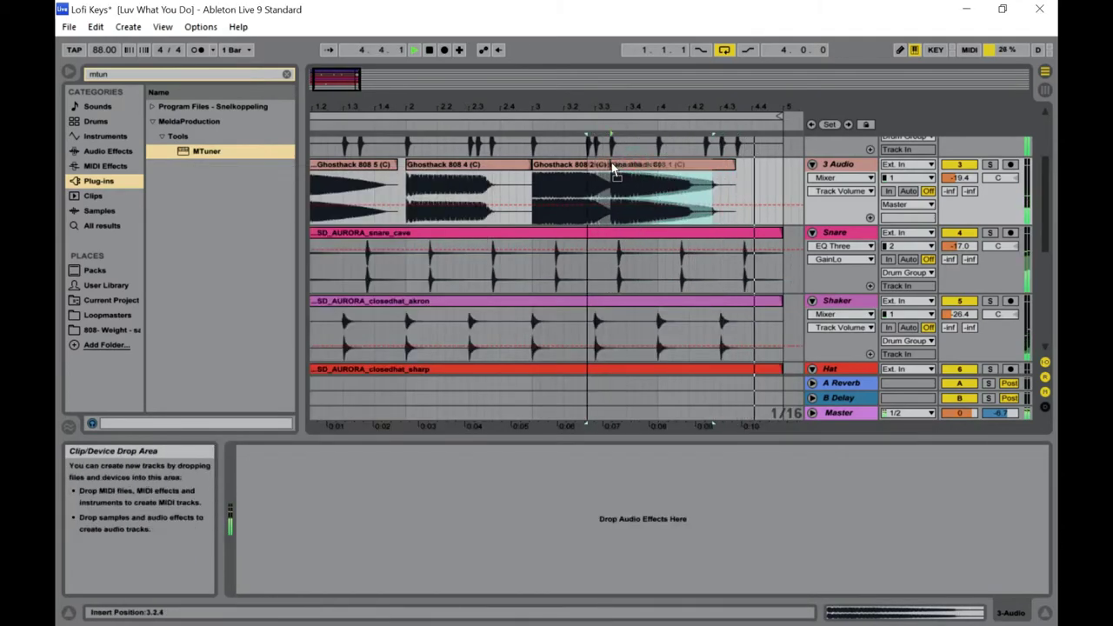
{"action": "mouse_move", "coordinate": [613, 172]}
{"action": "left_mouse_down"}
{"action": "mouse_move", "coordinate": [637, 169]}
{"action": "mouse_move", "coordinate": [594, 171]}
{"action": "mouse_move", "coordinate": [611, 171]}
{"action": "left_mouse_up"}
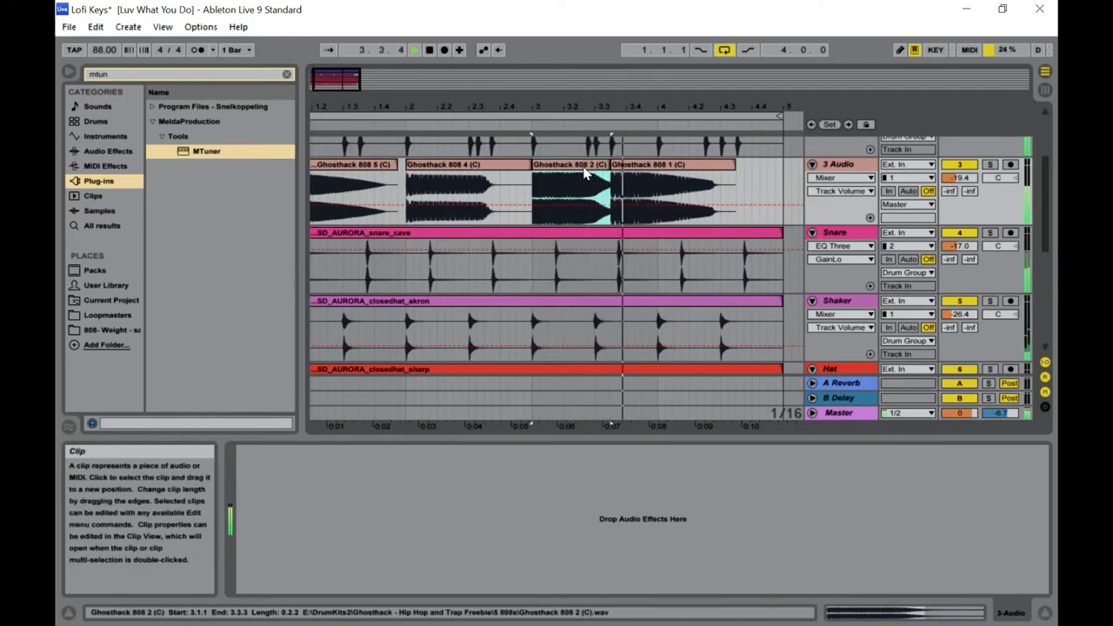
Split the Ghosthack 808 2 (C) clip at 3.2.4 and move its tail to 2.4.
{"action": "left_click", "coordinate": [588, 177]}
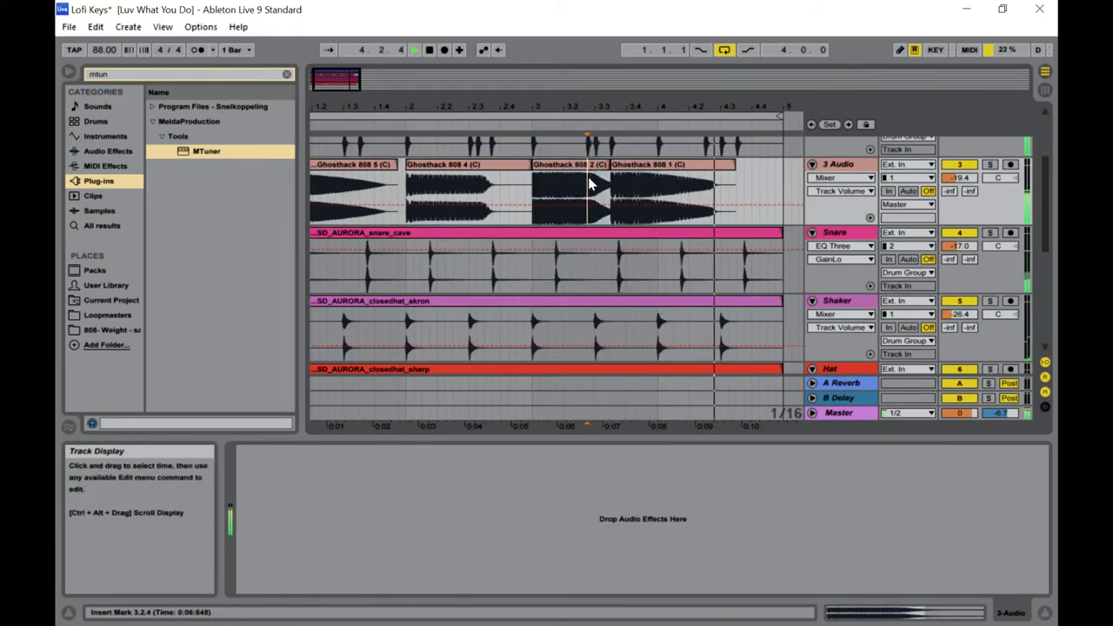
{"action": "key", "text": "ctrl+e"}
{"action": "left_click_drag", "start_coordinate": [600, 178], "coordinate": [509, 182]}
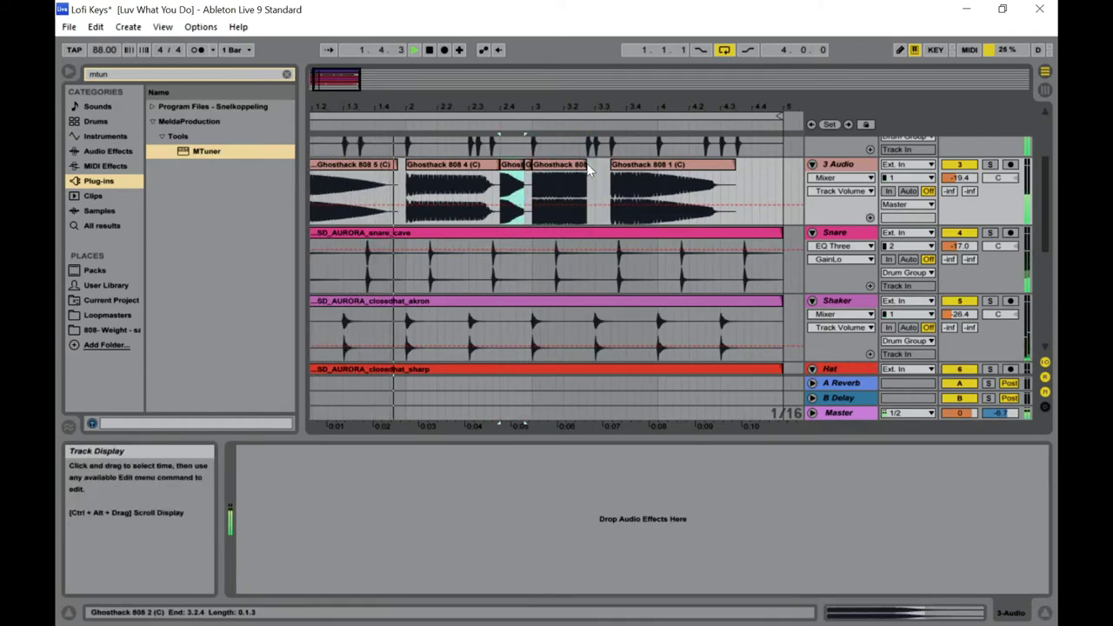
Move the Ghosthack 808 1 (C) clip to 3.2.4, directly after the shortened 808 2 (C) clip.
{"action": "left_click_drag", "start_coordinate": [621, 182], "coordinate": [578, 183]}
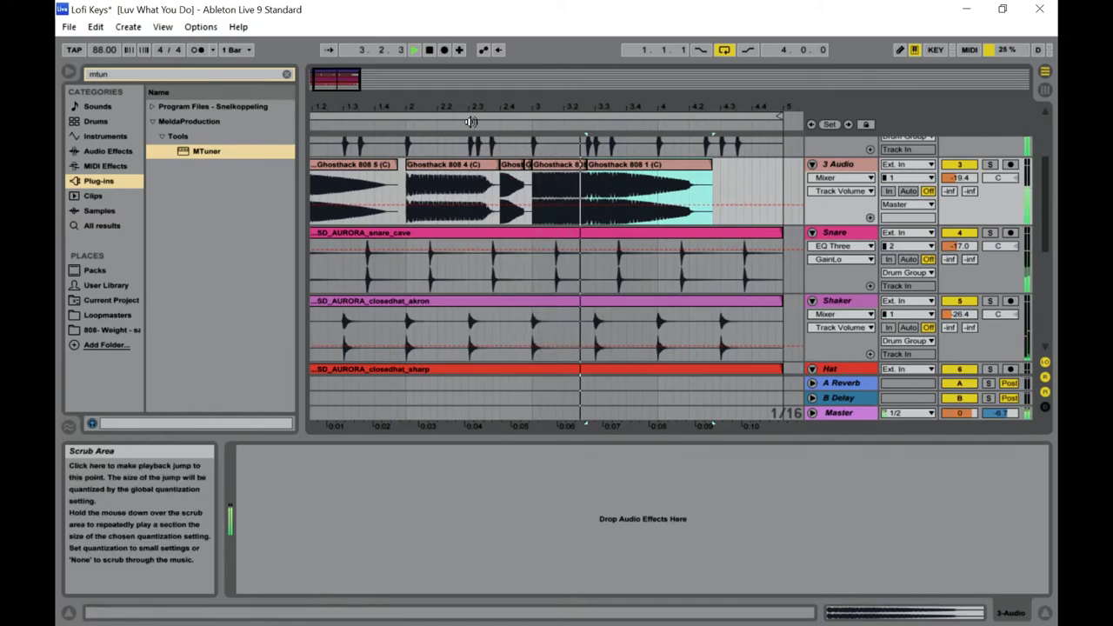
{"action": "mouse_move", "coordinate": [346, 79]}
{"action": "left_mouse_down"}
{"action": "mouse_move", "coordinate": [329, 116]}
{"action": "mouse_move", "coordinate": [331, 85]}
{"action": "left_mouse_up"}
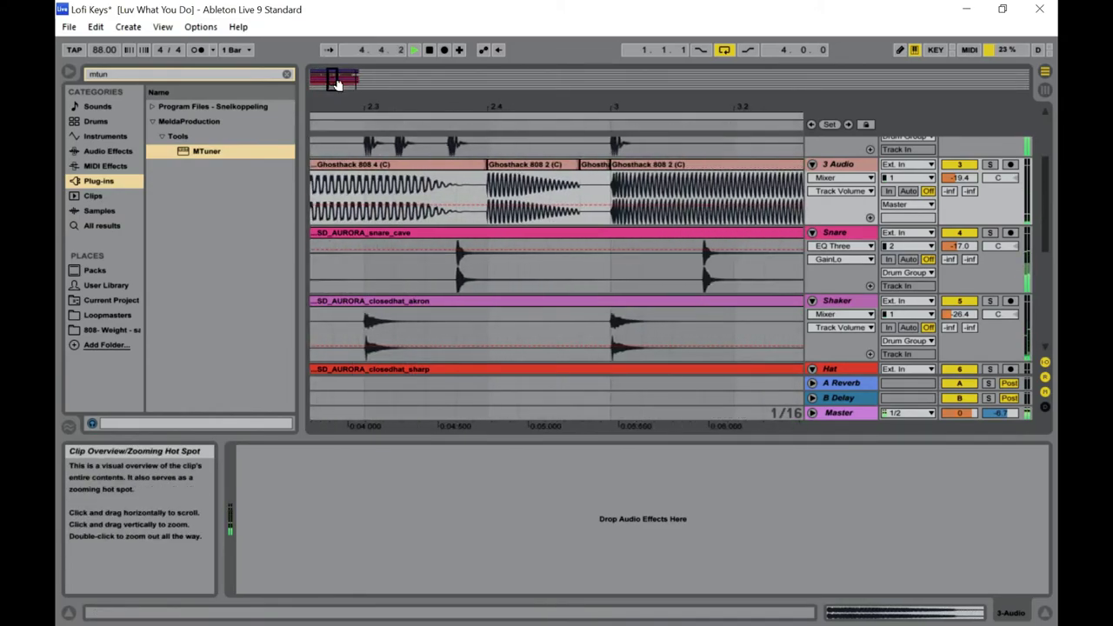
Move the short Ghosthack 808 2 (C) clip from 2.4 to 2.3.4 on the 3 Audio track.
{"action": "left_click", "coordinate": [556, 174]}
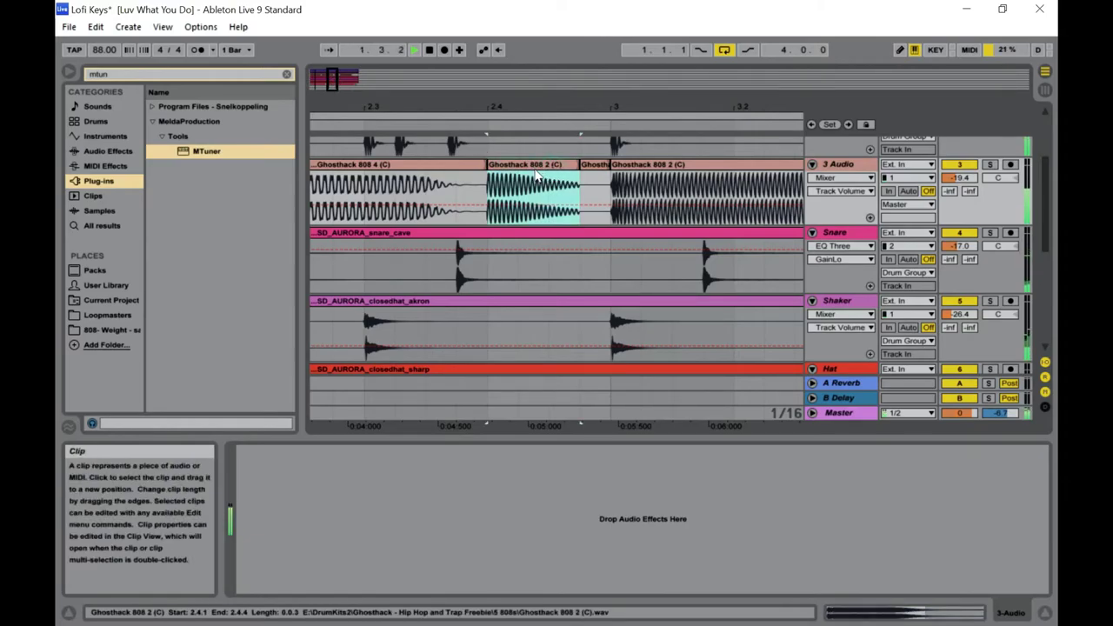
{"action": "left_click_drag", "start_coordinate": [332, 78], "coordinate": [331, 77]}
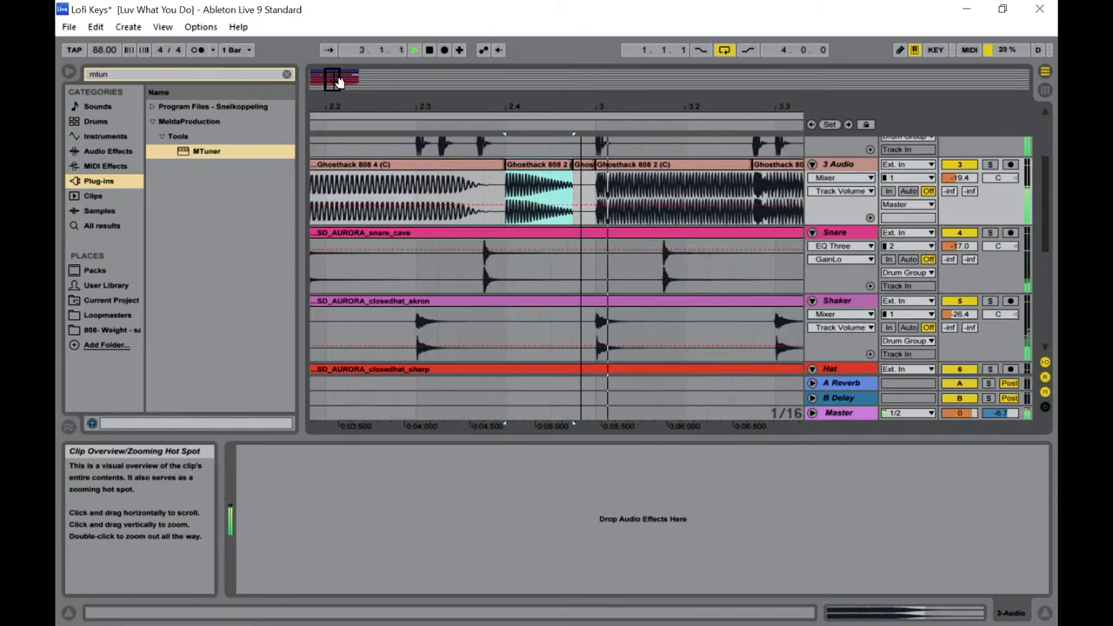
{"action": "left_click_drag", "start_coordinate": [524, 177], "coordinate": [502, 176]}
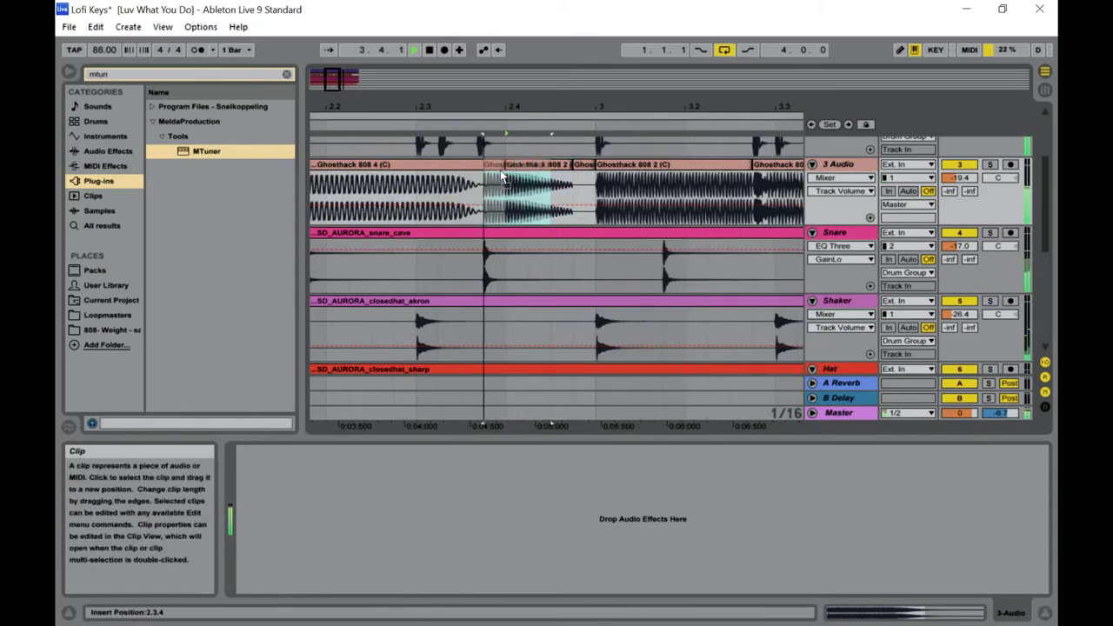
{"action": "left_click_drag", "start_coordinate": [499, 173], "coordinate": [500, 173]}
Set the fixed grid to 1/32 and move the short Ghosthack 808 2 (C) clip to 2.3.3.
{"action": "left_click_drag", "start_coordinate": [331, 79], "coordinate": [332, 108]}
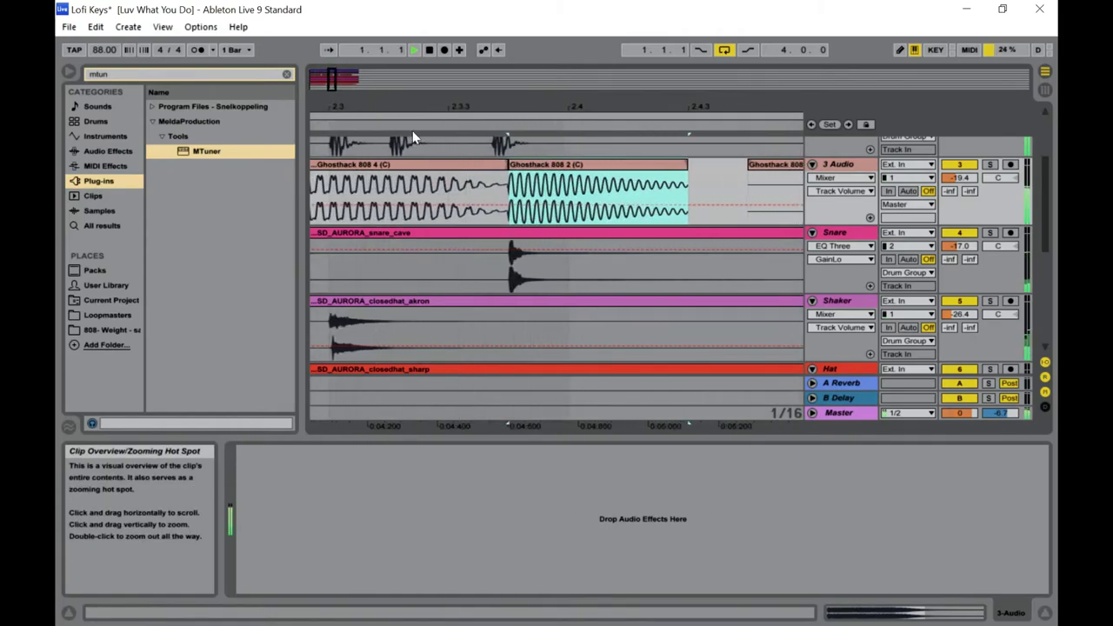
{"action": "right_click", "coordinate": [504, 172]}
{"action": "left_click", "coordinate": [654, 344]}
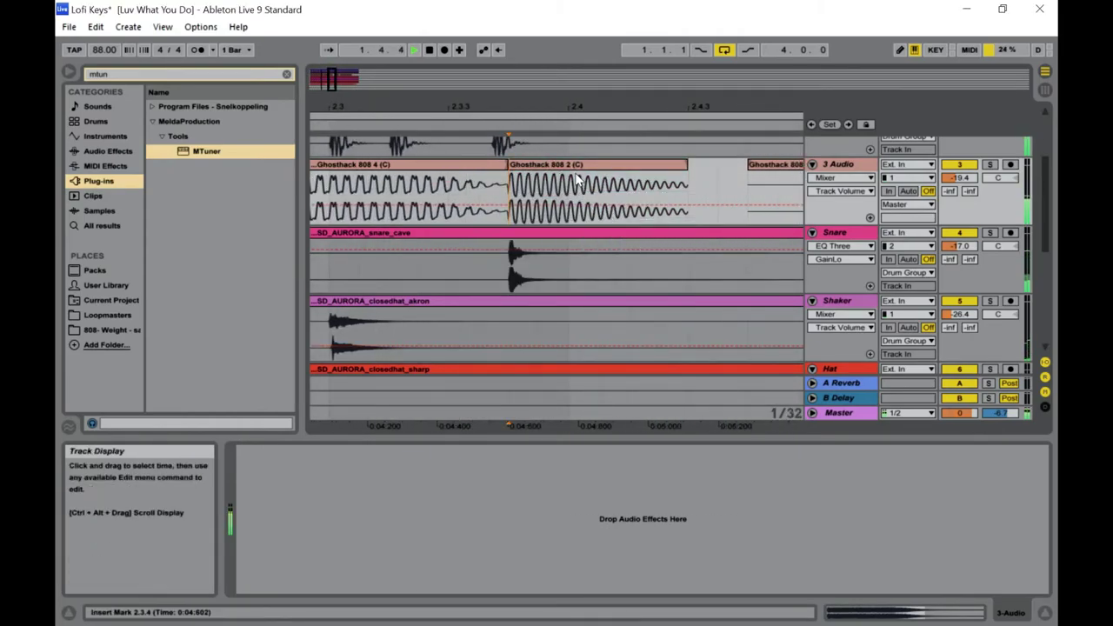
{"action": "left_click_drag", "start_coordinate": [583, 178], "coordinate": [560, 180]}
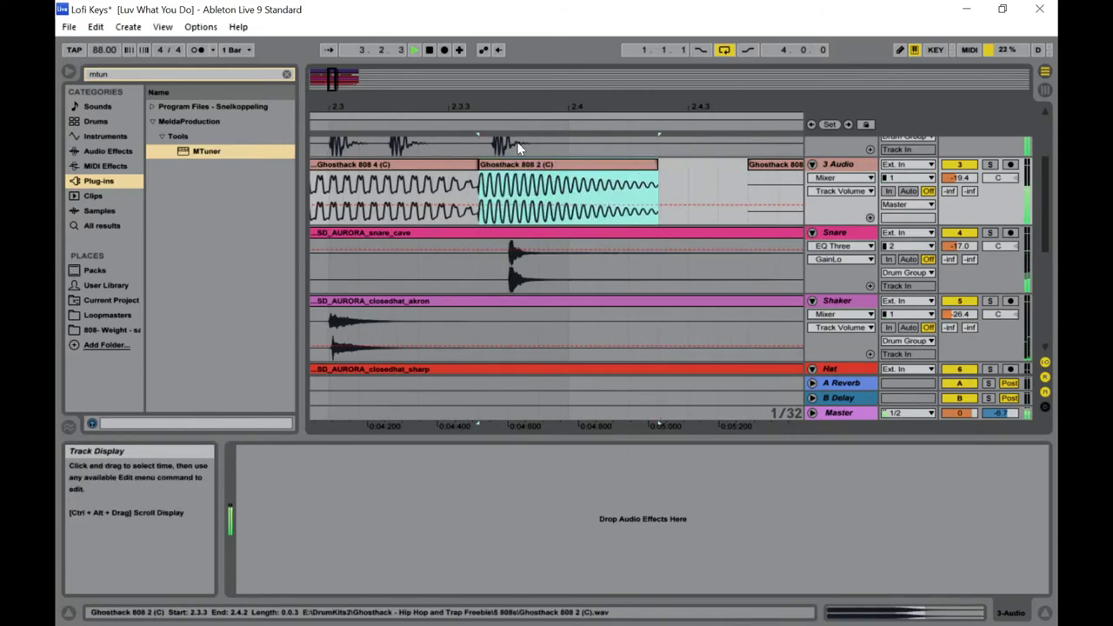
{"action": "left_click_drag", "start_coordinate": [333, 79], "coordinate": [333, 96]}
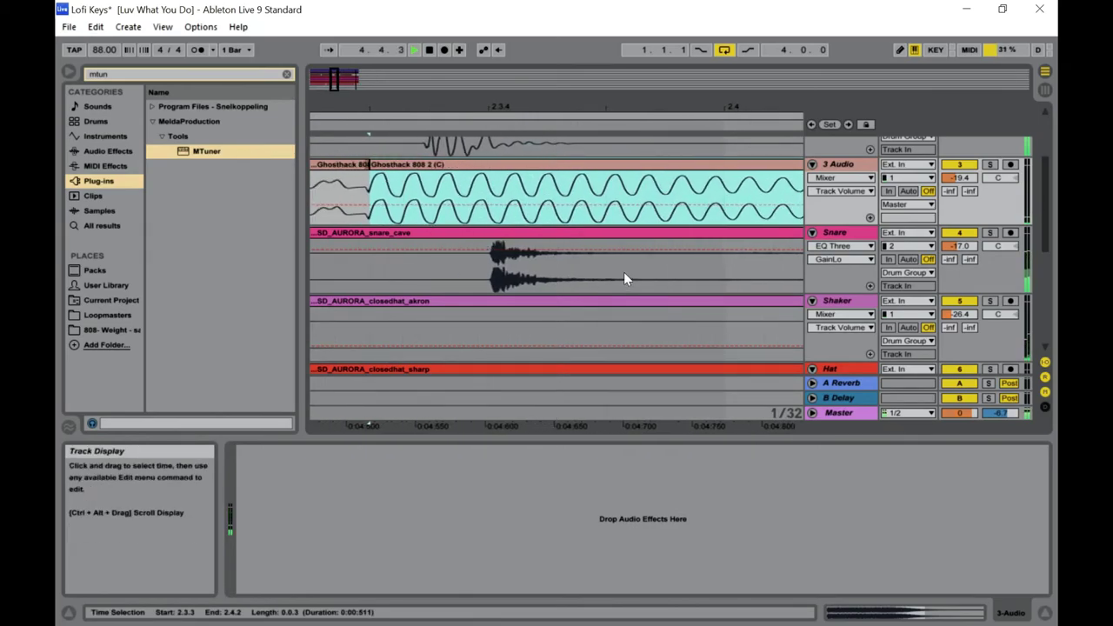
Turn the grid off, align the short Ghosthack 808 2 (C) clip with the kick before 2.3.4, and extend the 808 4 (C) clip to meet it.
{"action": "right_click", "coordinate": [627, 271]}
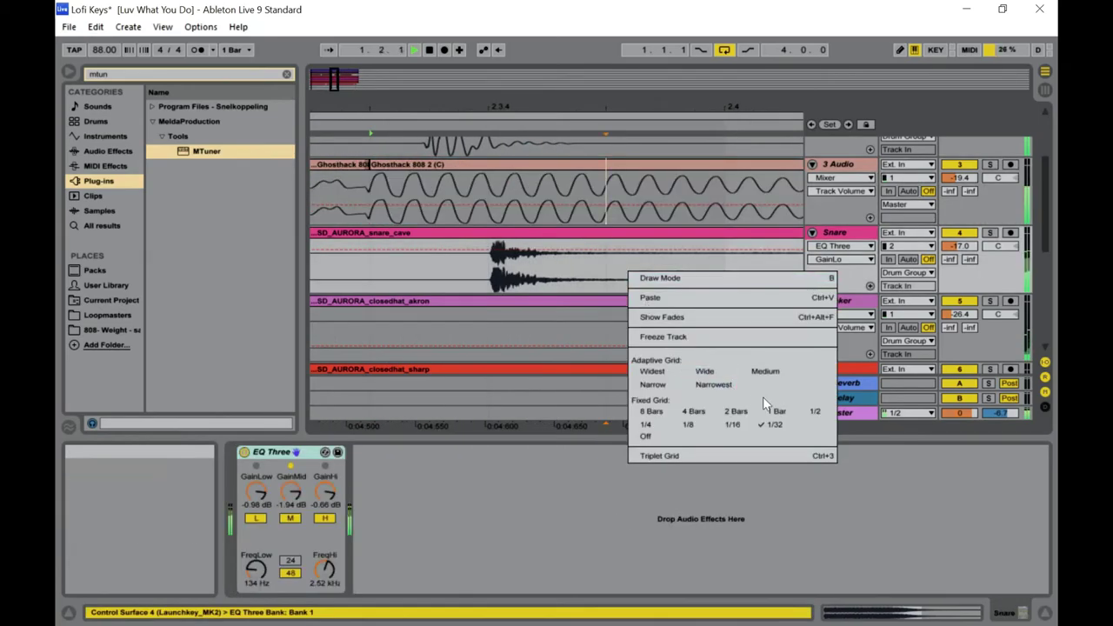
{"action": "left_click", "coordinate": [656, 437]}
{"action": "left_click_drag", "start_coordinate": [404, 164], "coordinate": [454, 171]}
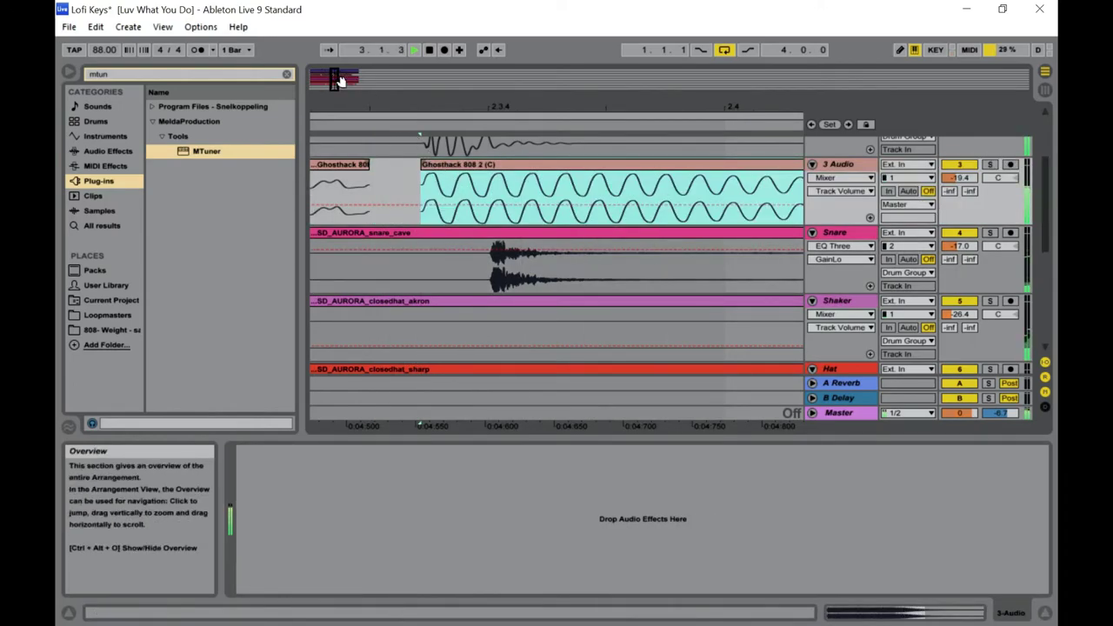
{"action": "mouse_move", "coordinate": [333, 78]}
{"action": "left_mouse_down"}
{"action": "mouse_move", "coordinate": [323, 82]}
{"action": "mouse_move", "coordinate": [333, 87]}
{"action": "left_mouse_up"}
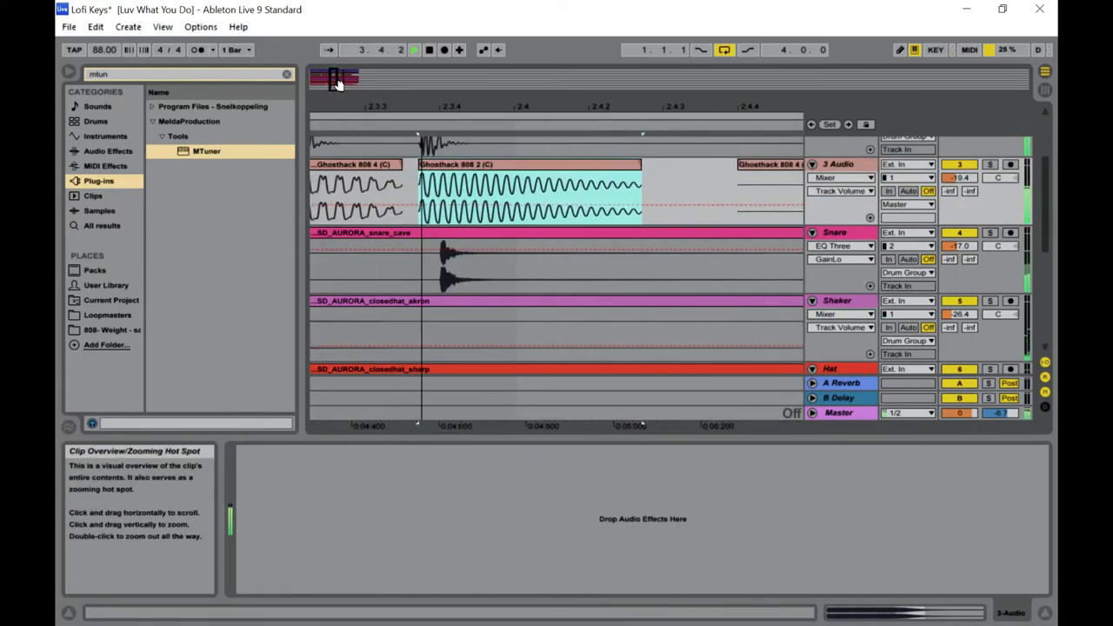
{"action": "left_click_drag", "start_coordinate": [402, 166], "coordinate": [418, 167]}
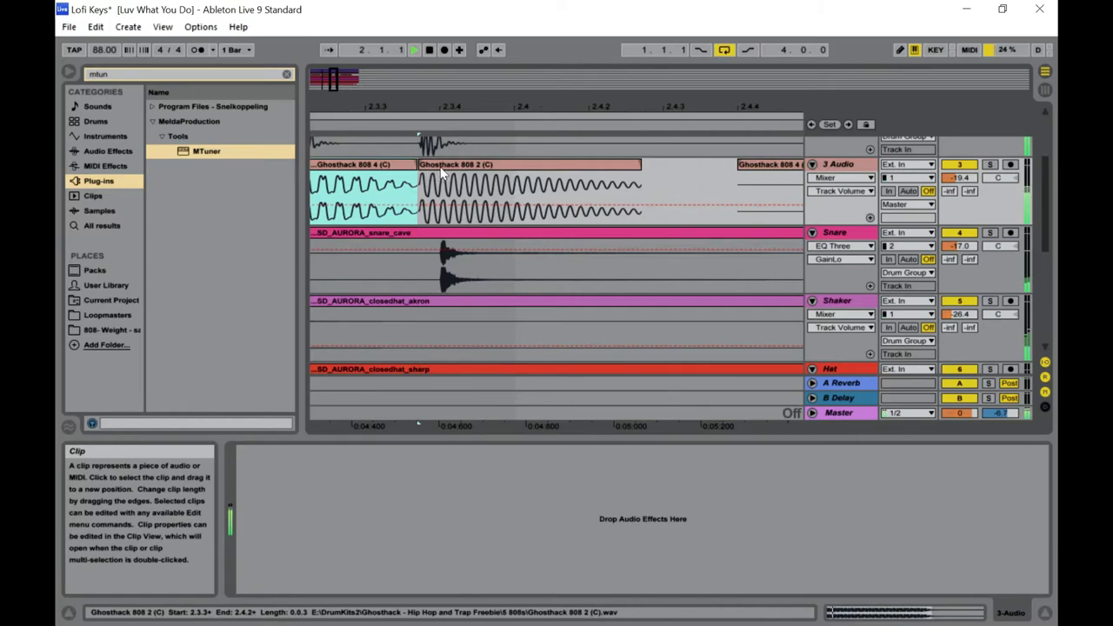
Try transposing the short Ghosthack 808 2 (C) clip by 6 semitones, and reset its transposition.
{"action": "double_click", "coordinate": [441, 174]}
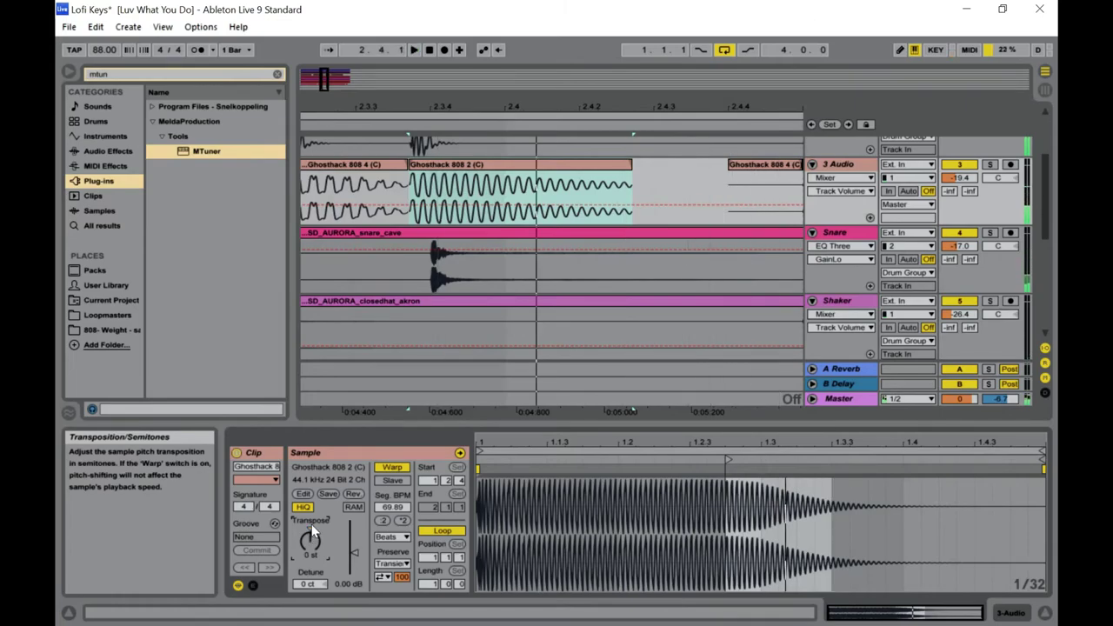
{"action": "left_click_drag", "start_coordinate": [310, 541], "coordinate": [311, 551]}
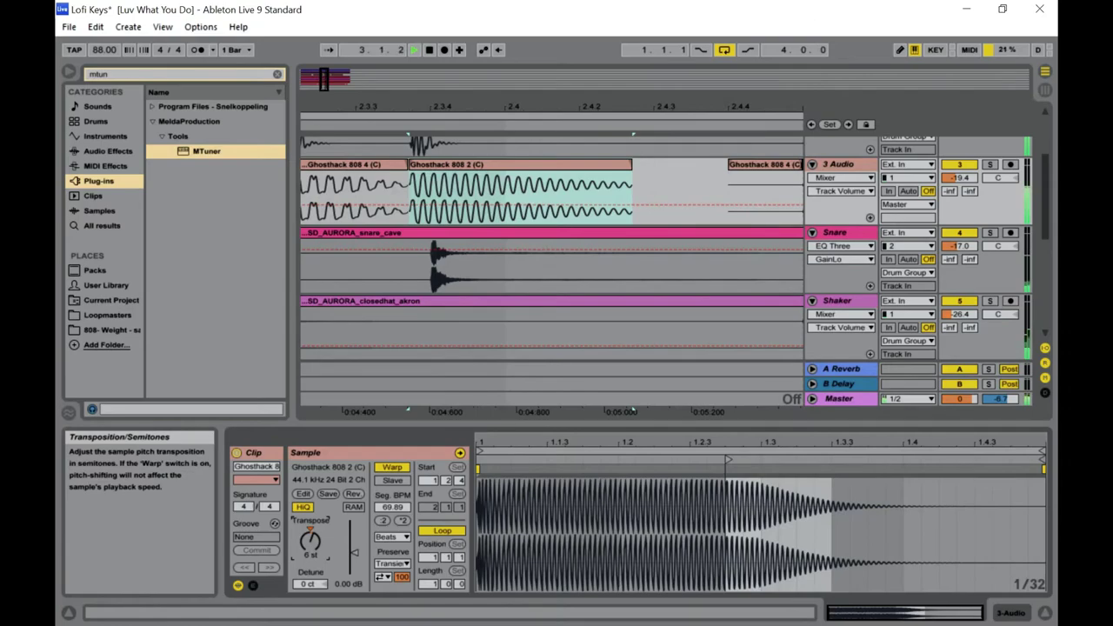
{"action": "key", "text": "Delete"}
Delete the short Ghosthack 808 2 (C) clip that follows the first 808 4 (C) clip.
{"action": "right_click", "coordinate": [425, 171]}
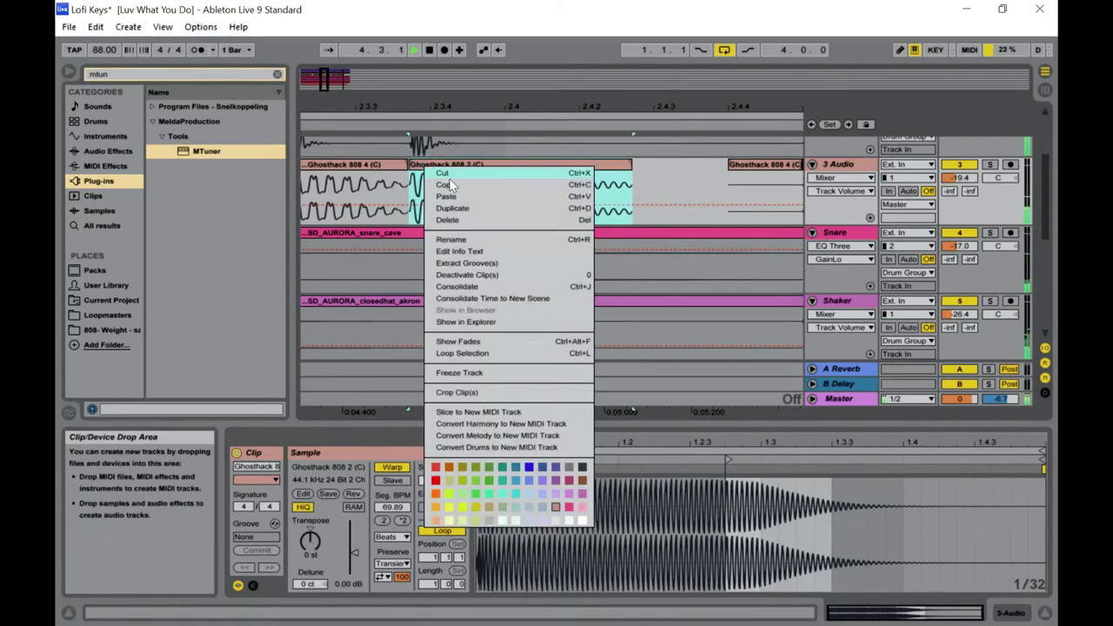
{"action": "left_click", "coordinate": [473, 222]}
Shorten the Ghosthack 808 5 (C) clip to end at the 1.3 kick and set the fixed grid to 1/32.
{"action": "mouse_move", "coordinate": [325, 87]}
{"action": "left_mouse_down"}
{"action": "mouse_move", "coordinate": [324, 68]}
{"action": "mouse_move", "coordinate": [310, 75]}
{"action": "left_mouse_up"}
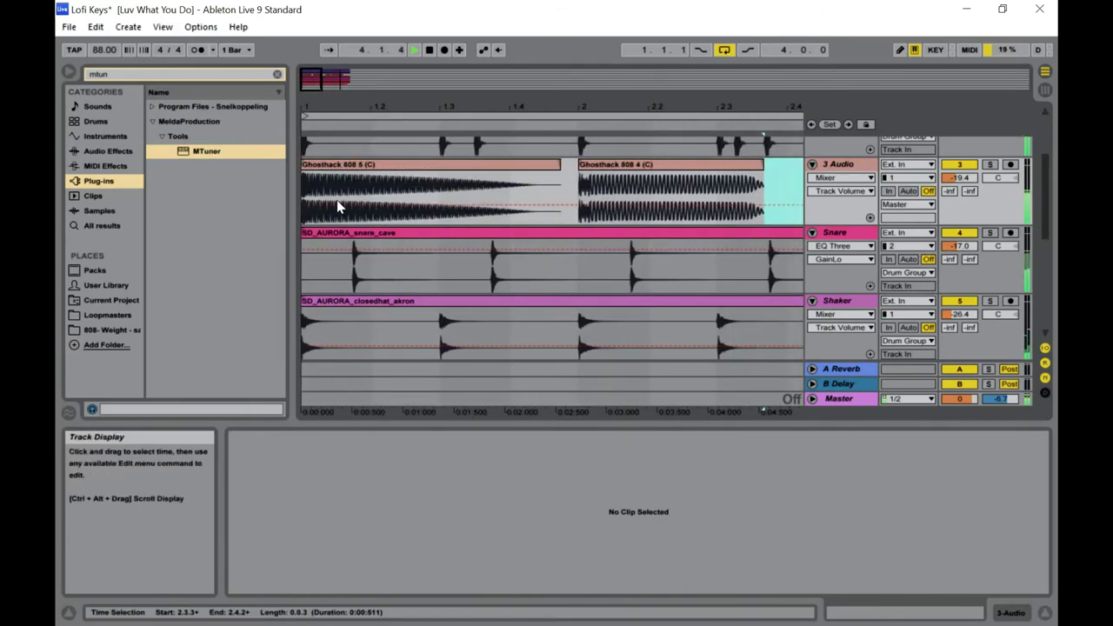
{"action": "left_click_drag", "start_coordinate": [560, 179], "coordinate": [435, 177]}
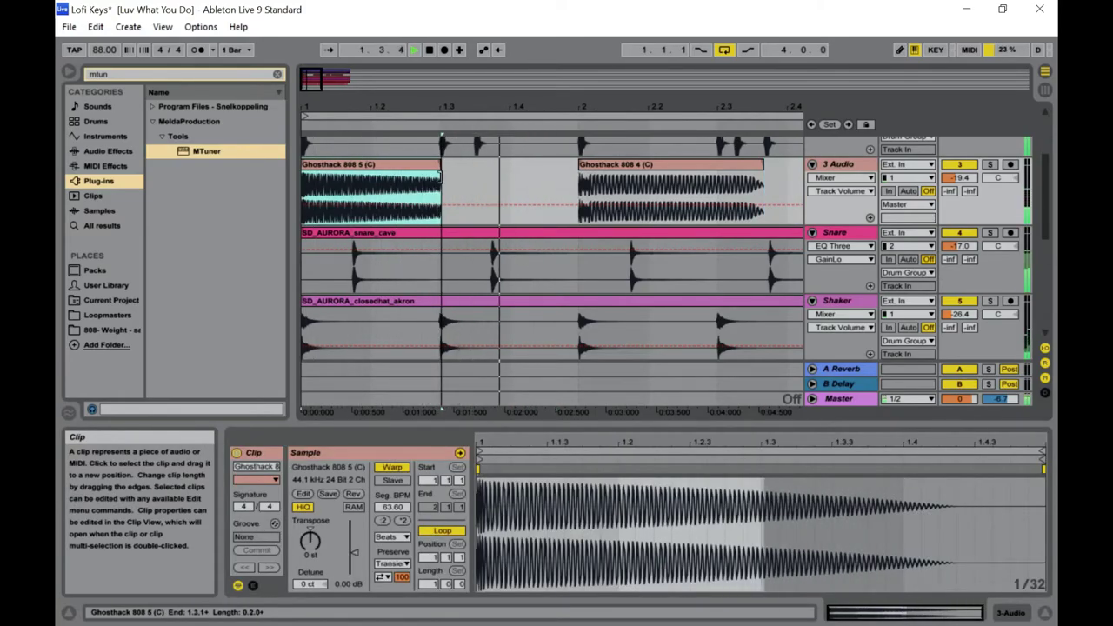
{"action": "right_click", "coordinate": [472, 176]}
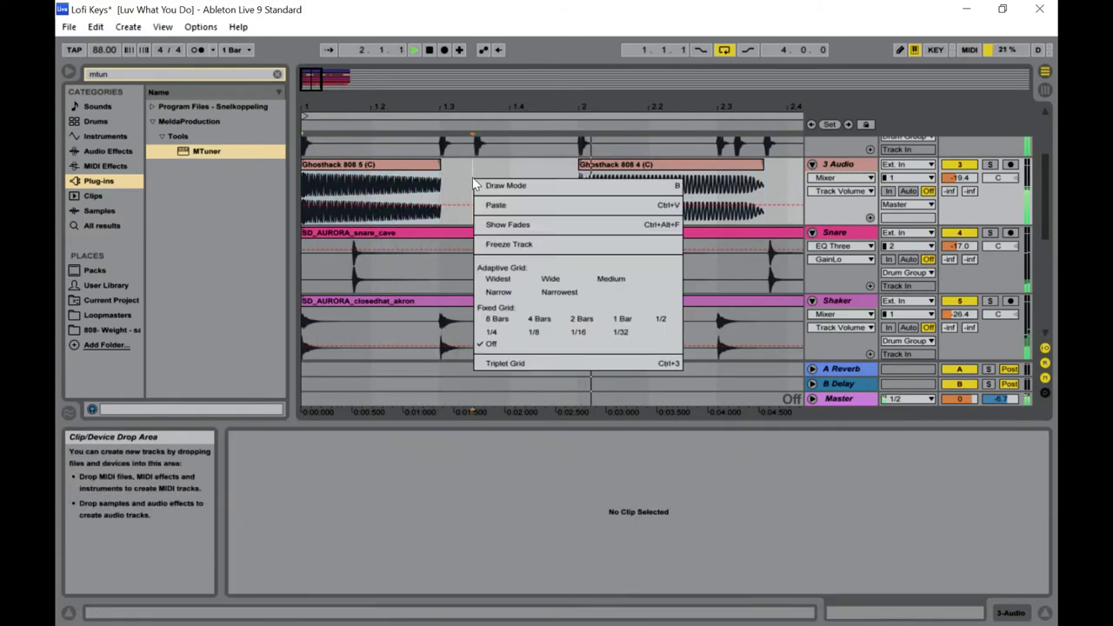
{"action": "left_click", "coordinate": [620, 331]}
{"action": "mouse_move", "coordinate": [443, 165]}
{"action": "left_mouse_down"}
{"action": "mouse_move", "coordinate": [433, 165]}
{"action": "mouse_move", "coordinate": [442, 164]}
{"action": "left_mouse_up"}
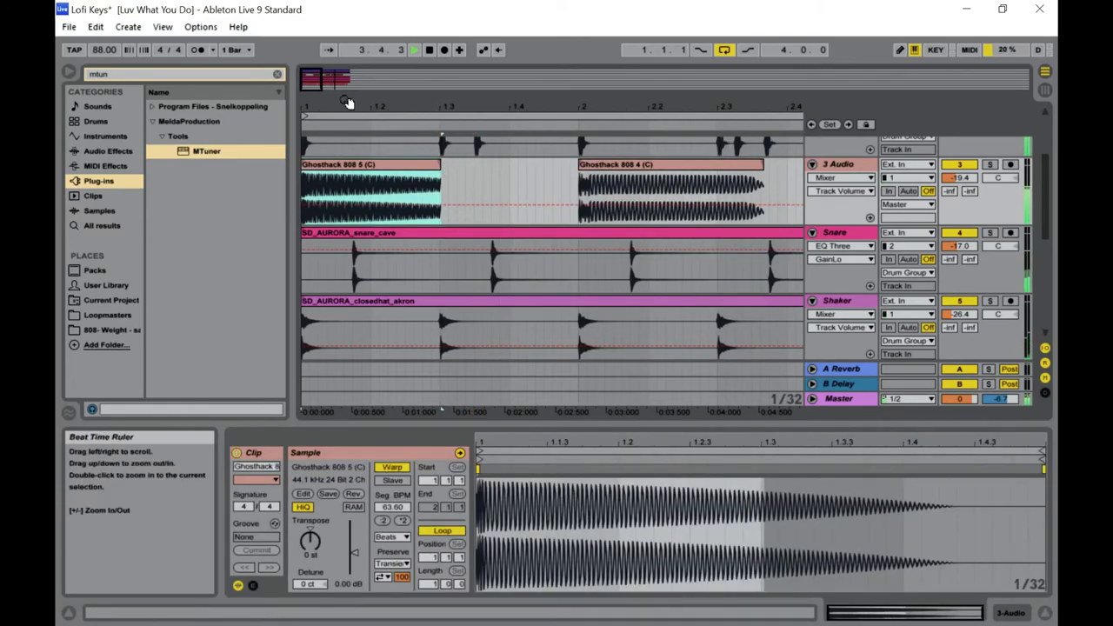
Duplicate the shortened Ghosthack 808 5 (C) clip at 1.3 and fit the copy's end against the 808 4 (C) clip's start at 2.1.1.
{"action": "left_click_drag", "start_coordinate": [322, 82], "coordinate": [321, 120]}
{"action": "key", "text": "ctrl+d"}
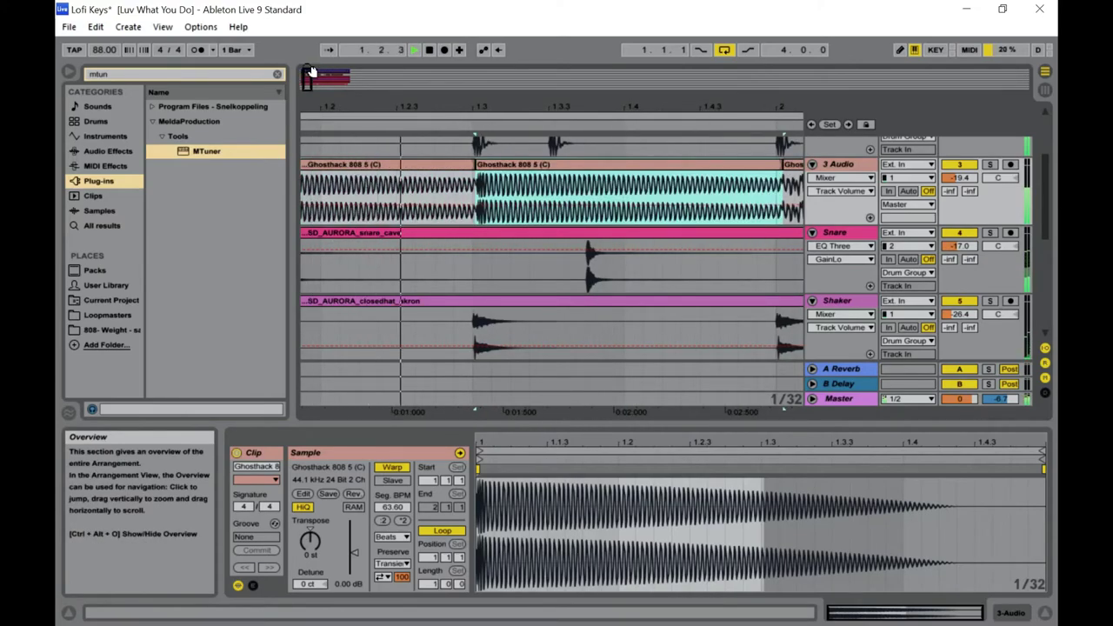
{"action": "left_click_drag", "start_coordinate": [777, 165], "coordinate": [763, 165]}
{"action": "left_click", "coordinate": [780, 165]}
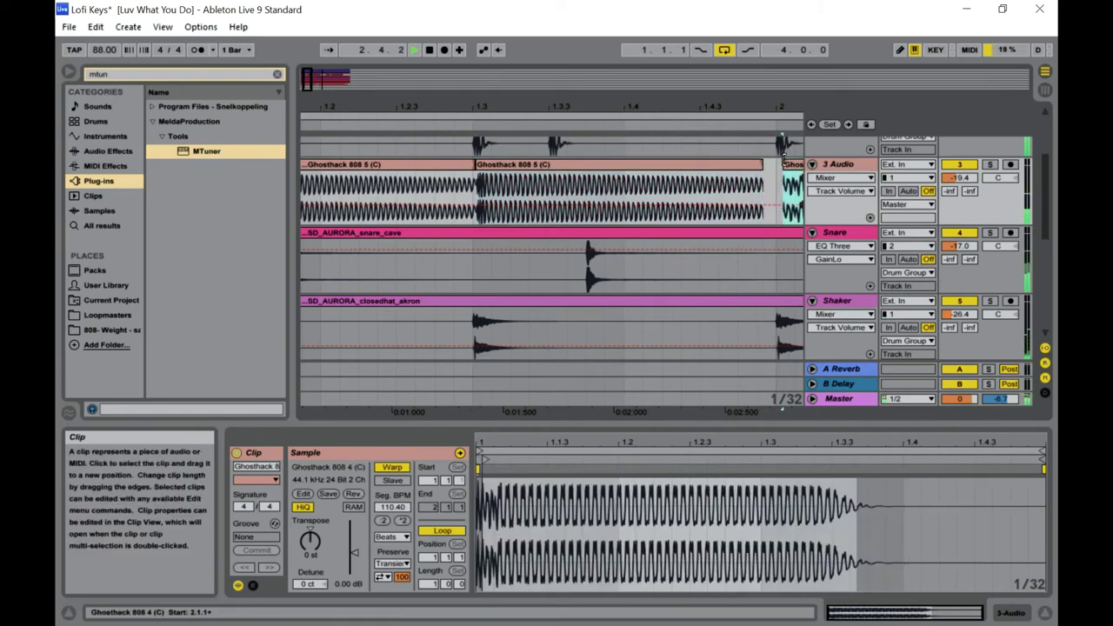
{"action": "left_click", "coordinate": [616, 169]}
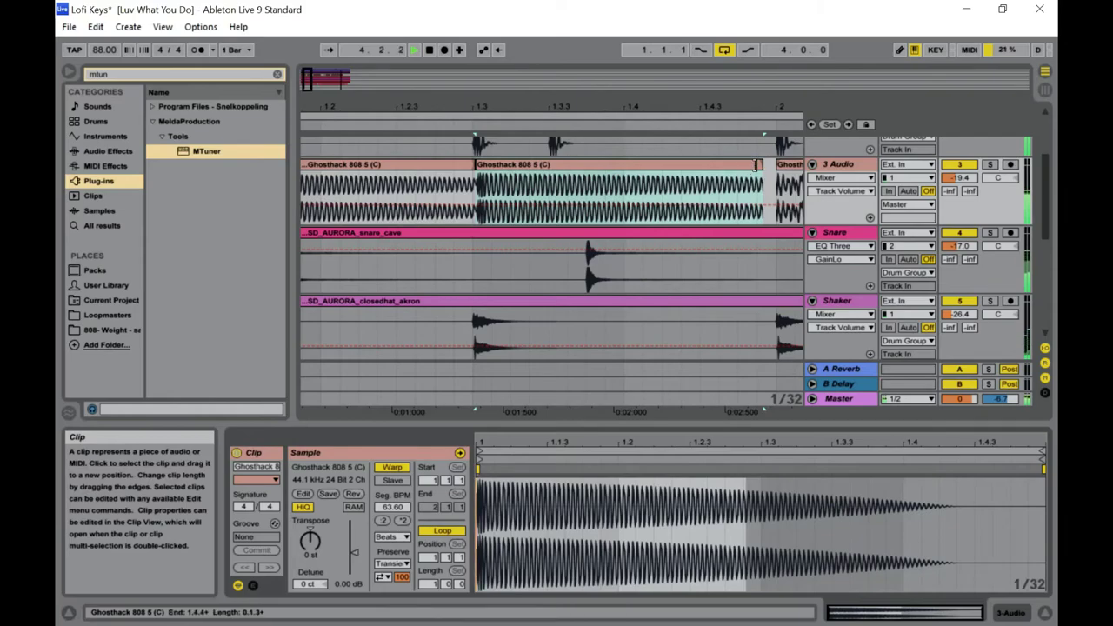
{"action": "left_click_drag", "start_coordinate": [763, 166], "coordinate": [771, 165]}
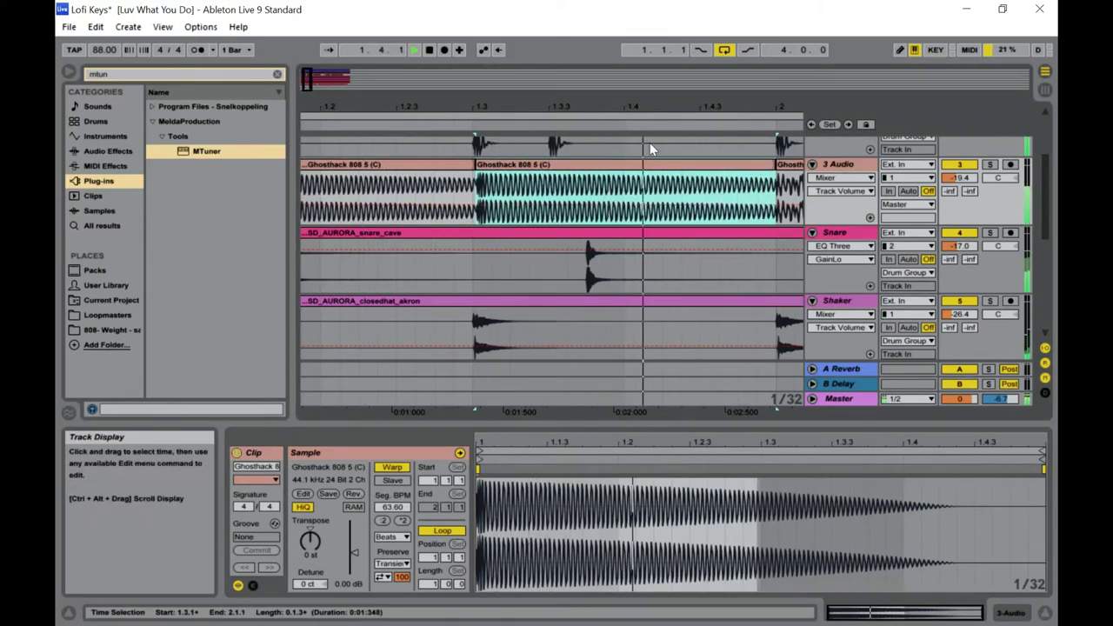
Trim the second Ghosthack 808 5 (C) clip to end at 1.3.3 and add a third copy after it ending at 1.4.4.
{"action": "left_click_drag", "start_coordinate": [769, 165], "coordinate": [550, 166]}
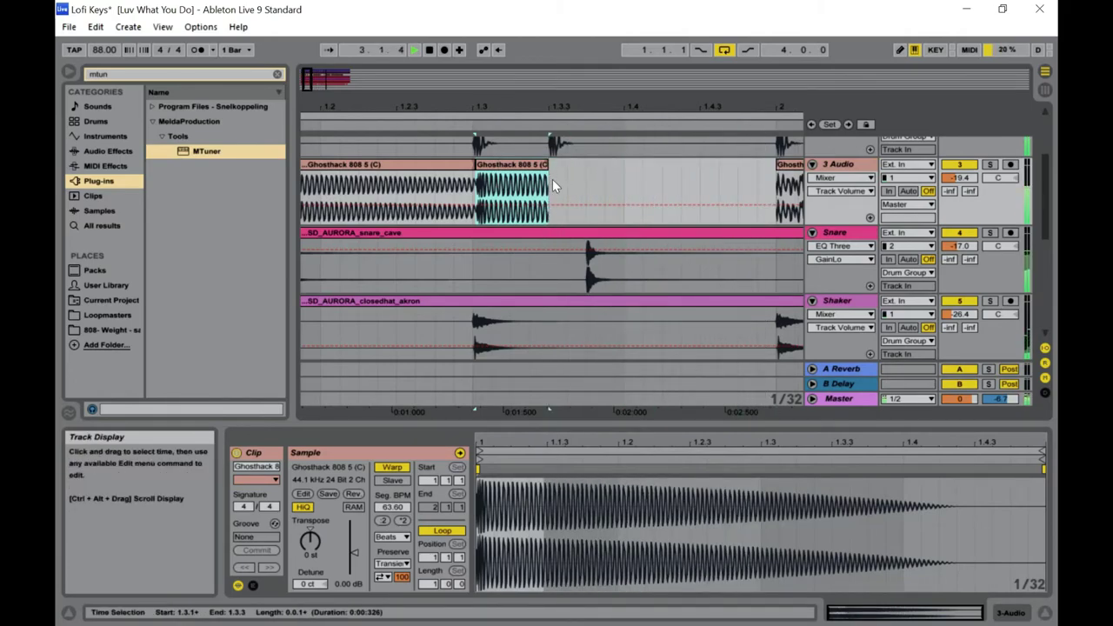
{"action": "key", "text": "ctrl+d"}
{"action": "left_click_drag", "start_coordinate": [620, 185], "coordinate": [770, 172]}
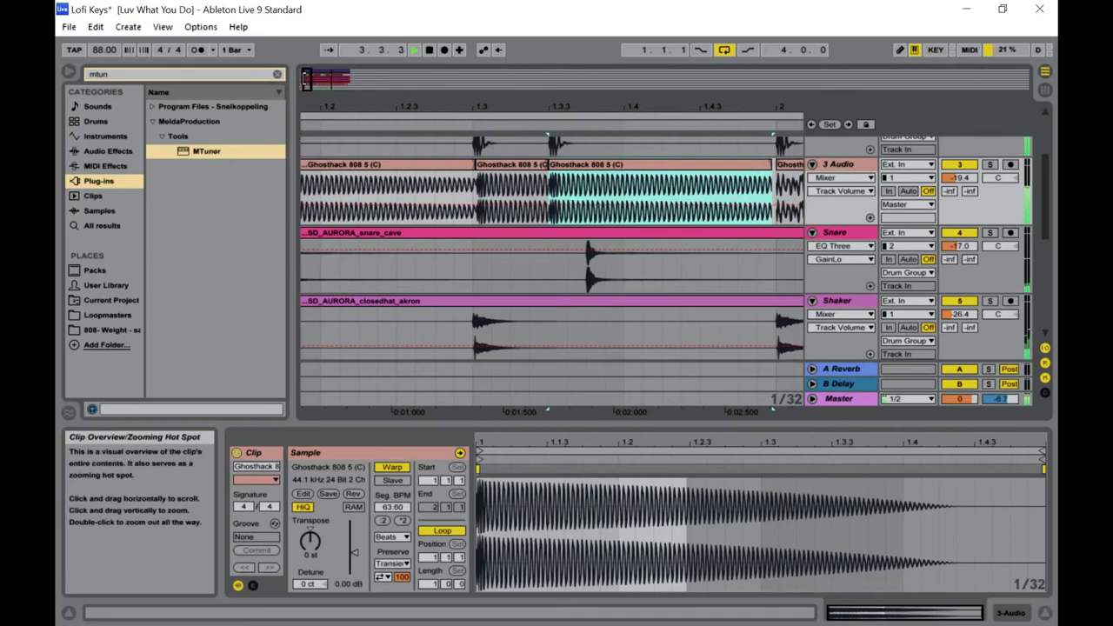
{"action": "mouse_move", "coordinate": [307, 78]}
{"action": "left_mouse_down"}
{"action": "mouse_move", "coordinate": [315, 71]}
{"action": "mouse_move", "coordinate": [316, 87]}
{"action": "left_mouse_up"}
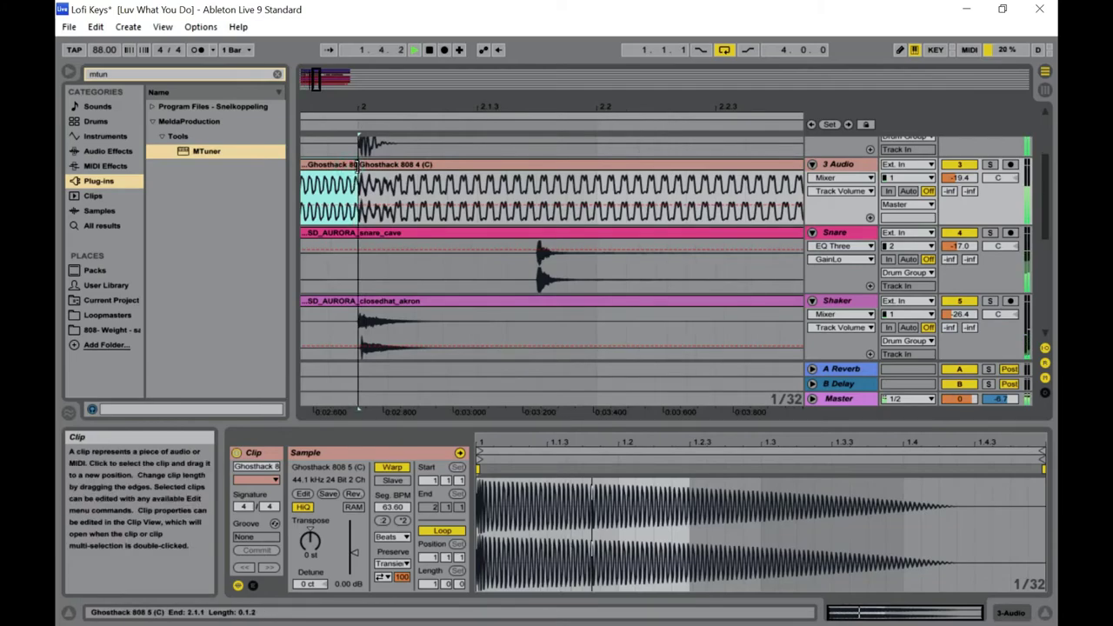
{"action": "left_click_drag", "start_coordinate": [318, 88], "coordinate": [317, 83]}
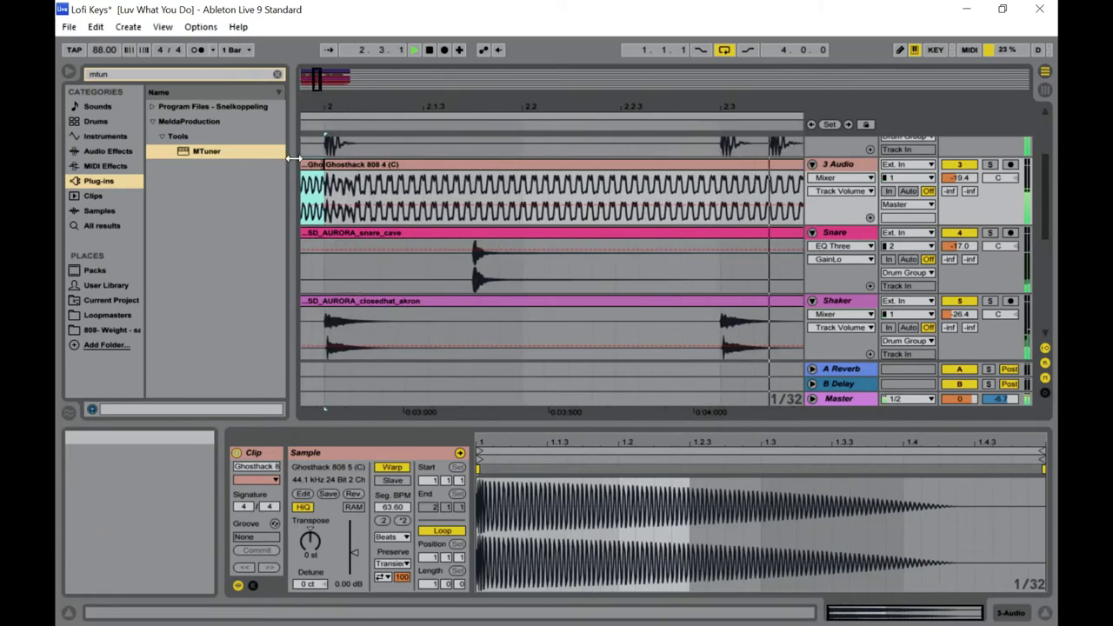
{"action": "left_click_drag", "start_coordinate": [323, 166], "coordinate": [360, 177]}
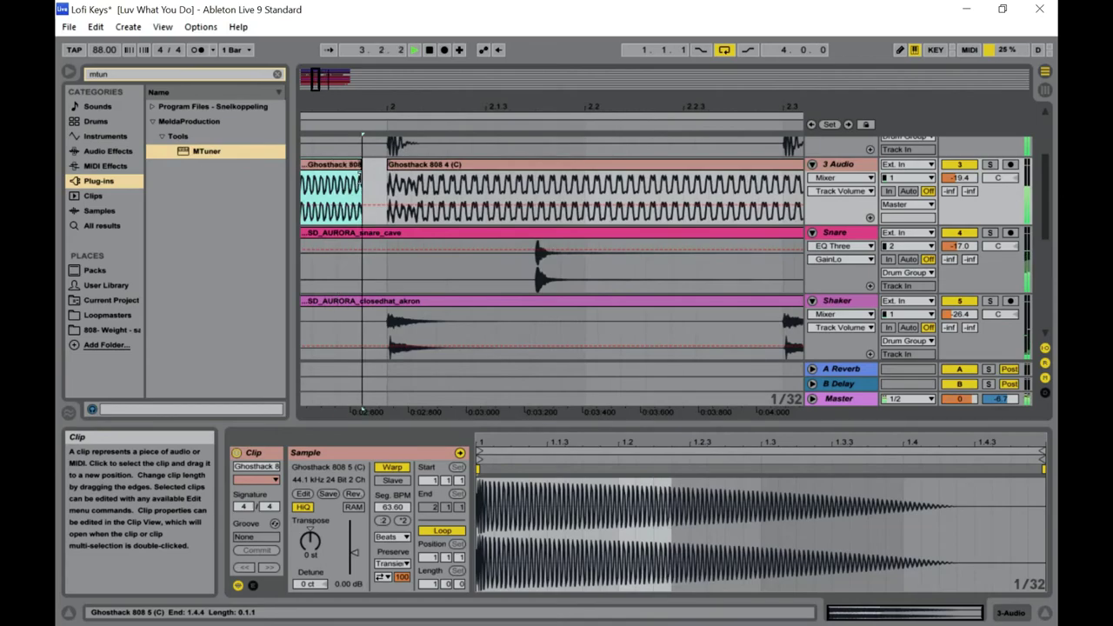
Trim the Ghosthack 808 4 (C) clip to end at 2.3.1 and duplicate it, ending the copy a 1/32 note before bar 3.
{"action": "left_click_drag", "start_coordinate": [315, 80], "coordinate": [320, 80]}
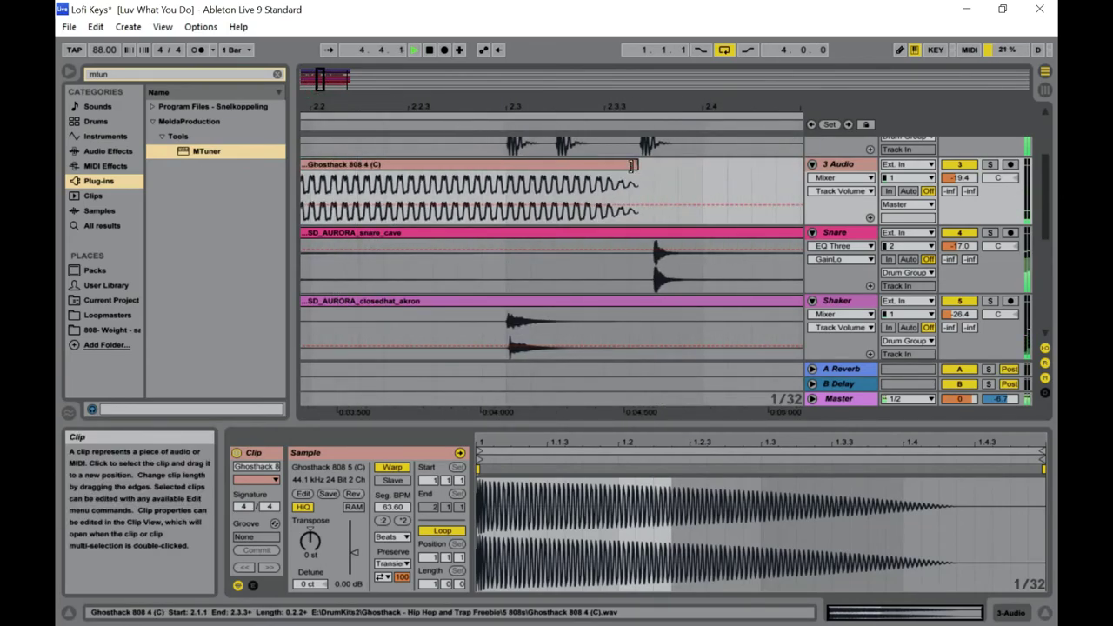
{"action": "left_click_drag", "start_coordinate": [633, 165], "coordinate": [510, 182]}
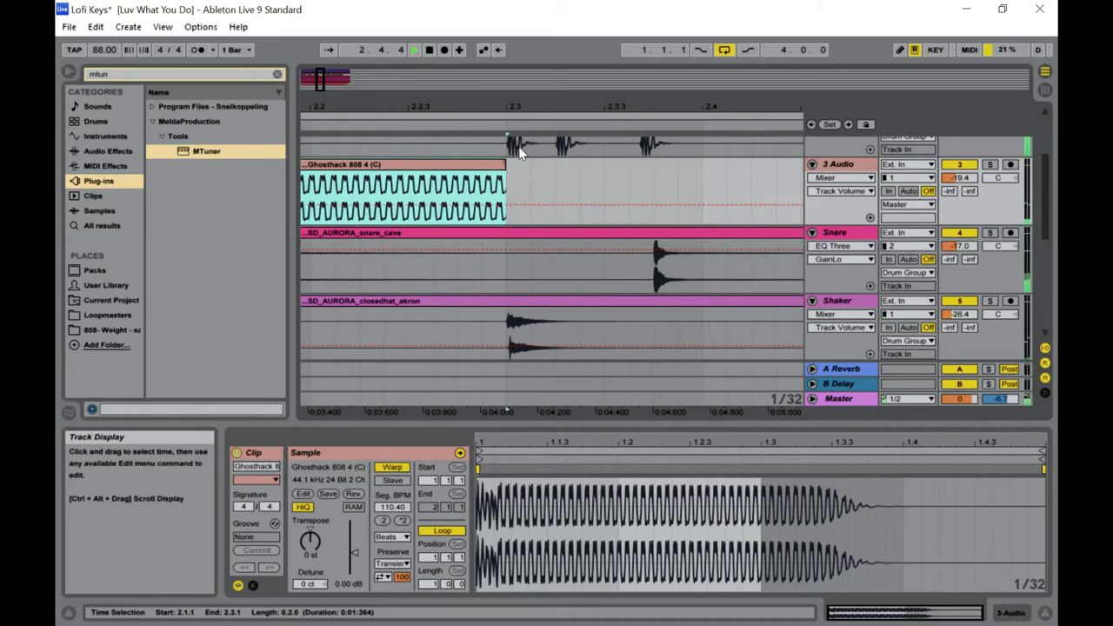
{"action": "key", "text": "ctrl+d"}
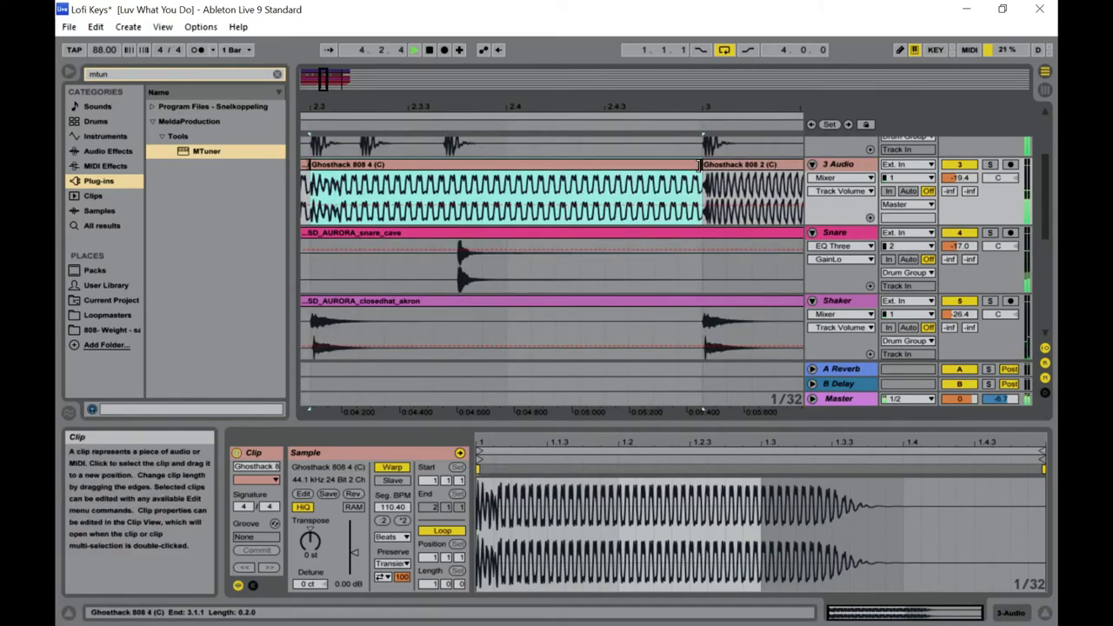
{"action": "left_click_drag", "start_coordinate": [701, 165], "coordinate": [677, 165]}
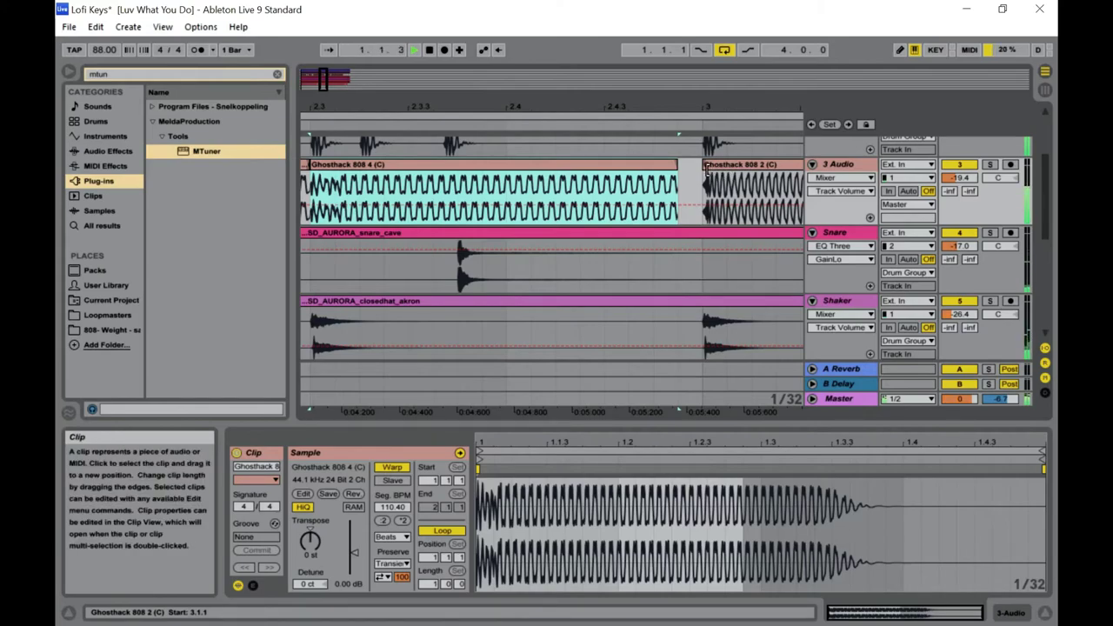
{"action": "left_click", "coordinate": [708, 169]}
Trim the Ghosthack 808 1 (C) clip to end at 3.3.1 and add a copy after it extending to 3.3.3.
{"action": "mouse_move", "coordinate": [327, 81]}
{"action": "left_mouse_down"}
{"action": "mouse_move", "coordinate": [333, 104]}
{"action": "mouse_move", "coordinate": [335, 70]}
{"action": "left_mouse_up"}
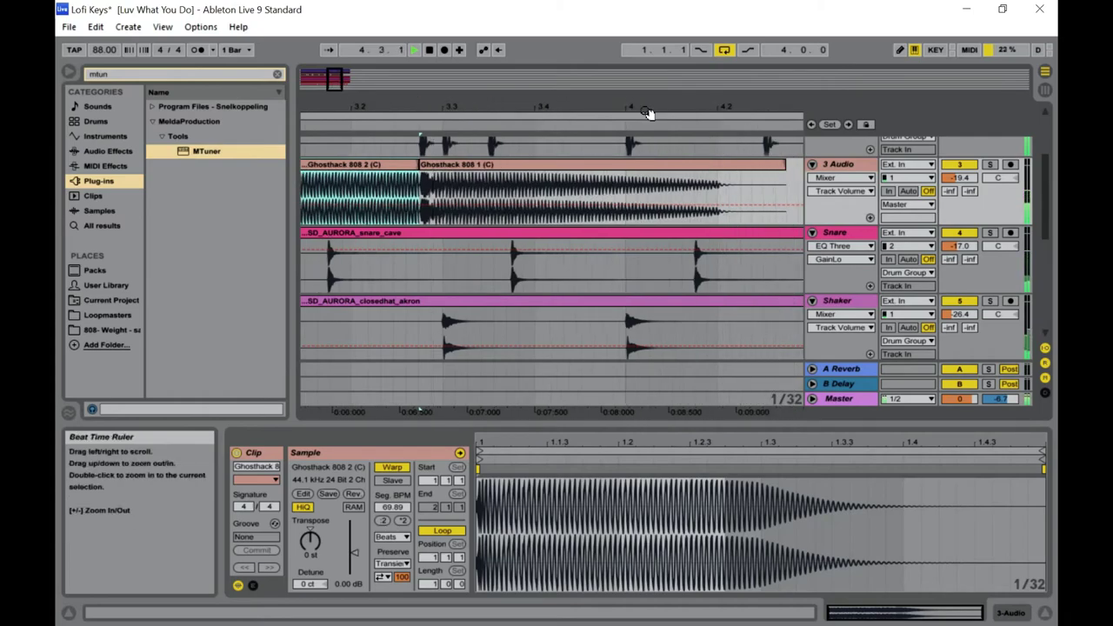
{"action": "left_click_drag", "start_coordinate": [787, 178], "coordinate": [445, 180]}
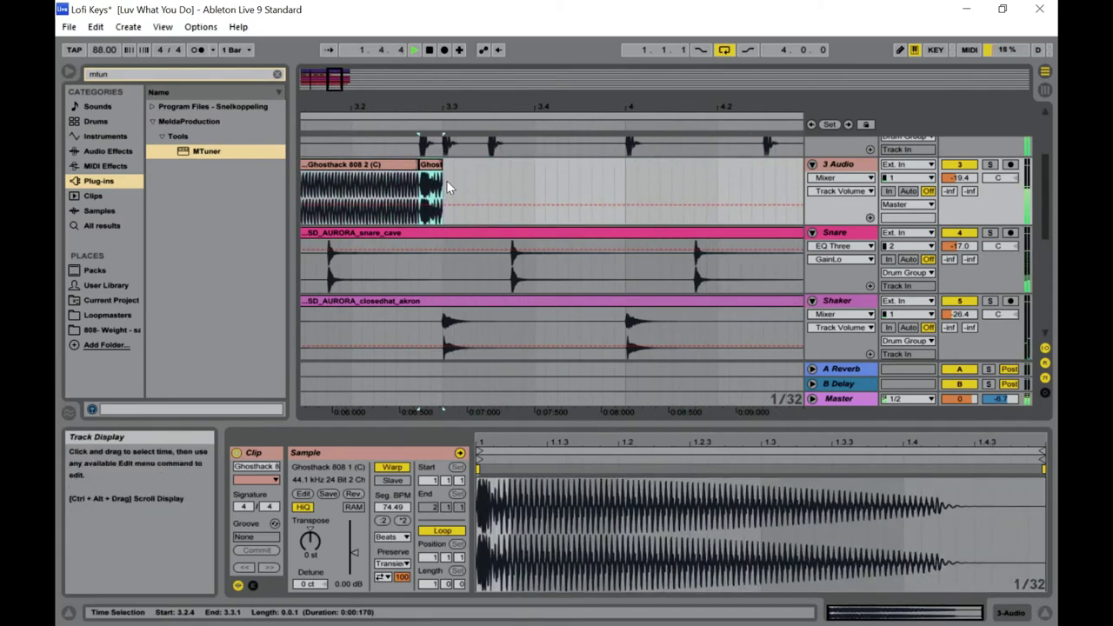
{"action": "key", "text": "ctrl+d"}
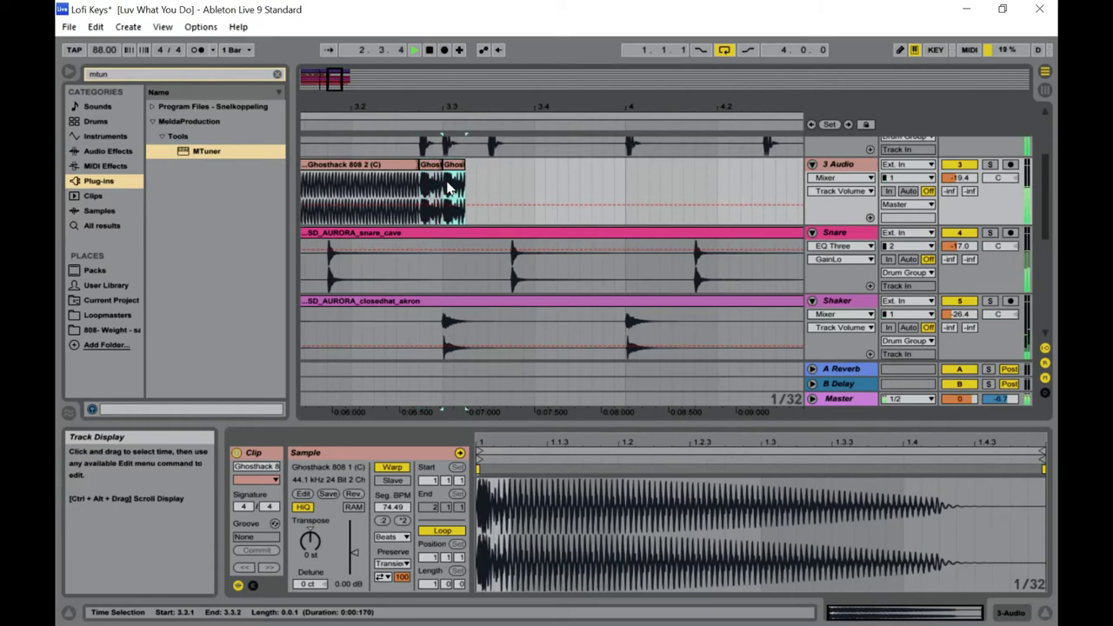
{"action": "left_click_drag", "start_coordinate": [465, 169], "coordinate": [484, 172]}
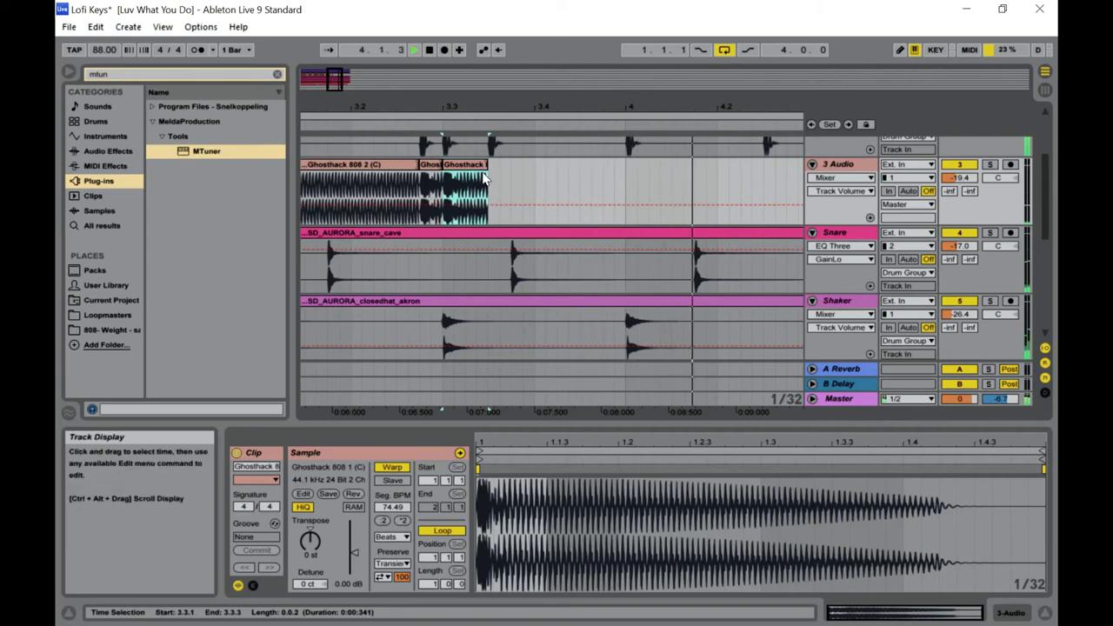
Duplicate the Ghosthack 808 1 (C) clip twice after 3.3.3, ending the first copy at 4.1.1 and the second at 4.3.1.
{"action": "key", "text": "ctrl+d"}
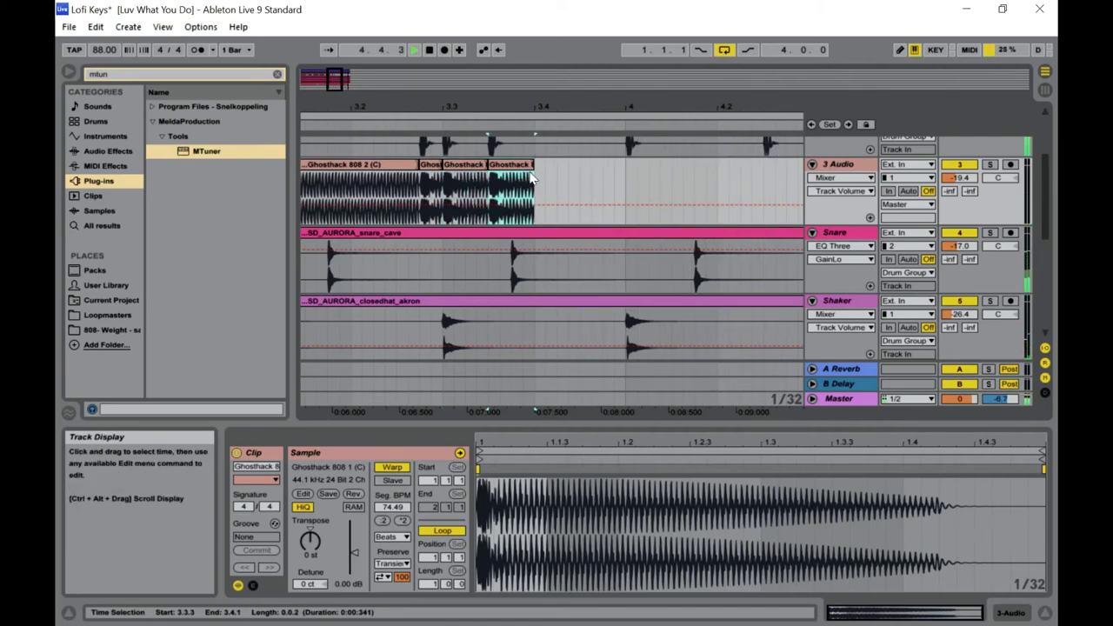
{"action": "left_click_drag", "start_coordinate": [534, 177], "coordinate": [785, 180]}
{"action": "left_click_drag", "start_coordinate": [350, 90], "coordinate": [341, 82]}
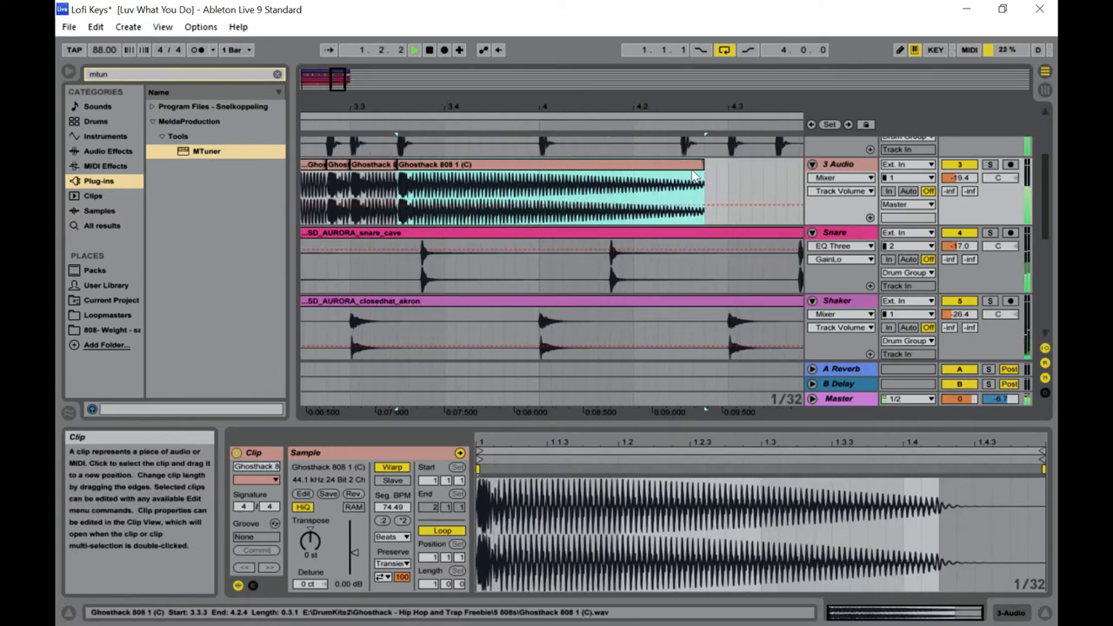
{"action": "left_click_drag", "start_coordinate": [703, 164], "coordinate": [541, 165]}
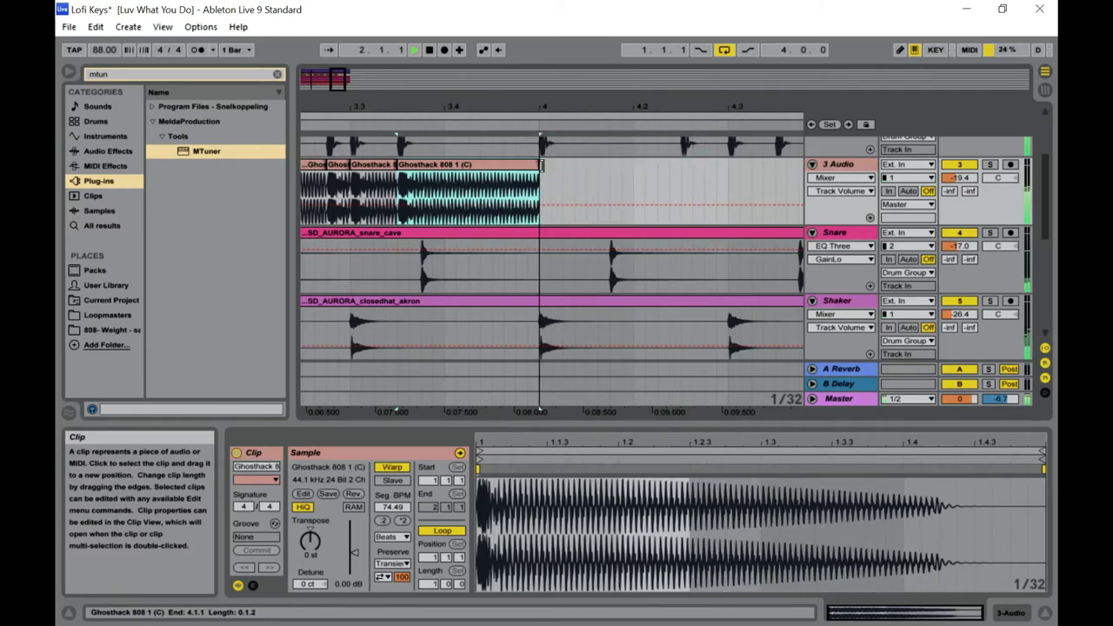
{"action": "key", "text": "ctrl+d"}
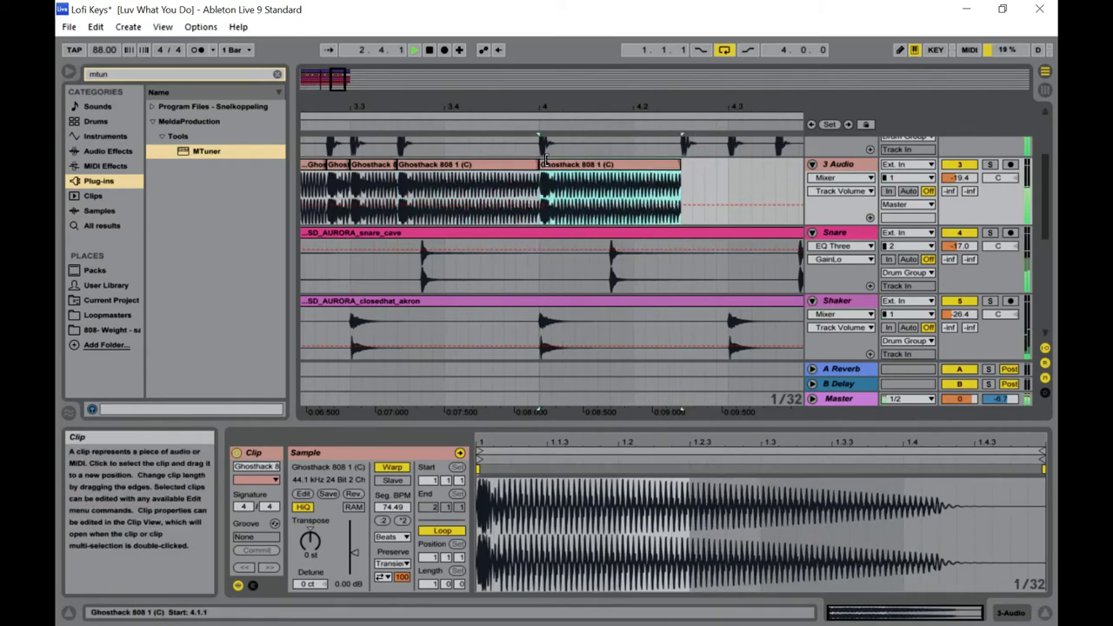
{"action": "left_click_drag", "start_coordinate": [679, 165], "coordinate": [555, 180]}
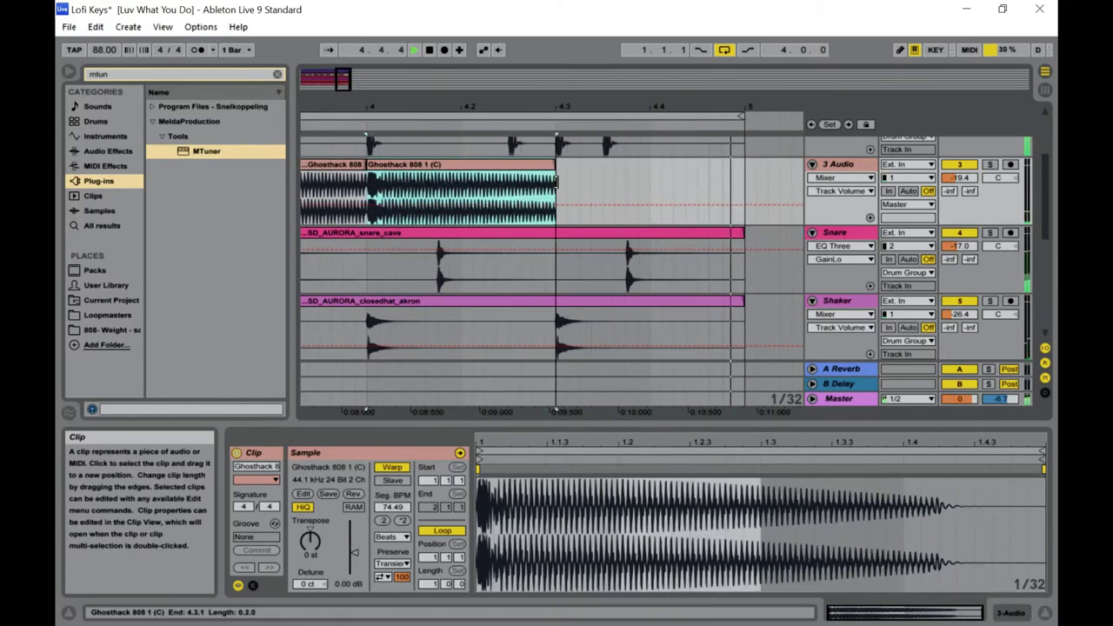
Transpose the first and third Ghosthack 808 5 (C) clips in bar 1 to 1 st and the short middle one to -1 st.
{"action": "left_click_drag", "start_coordinate": [349, 82], "coordinate": [344, 80]}
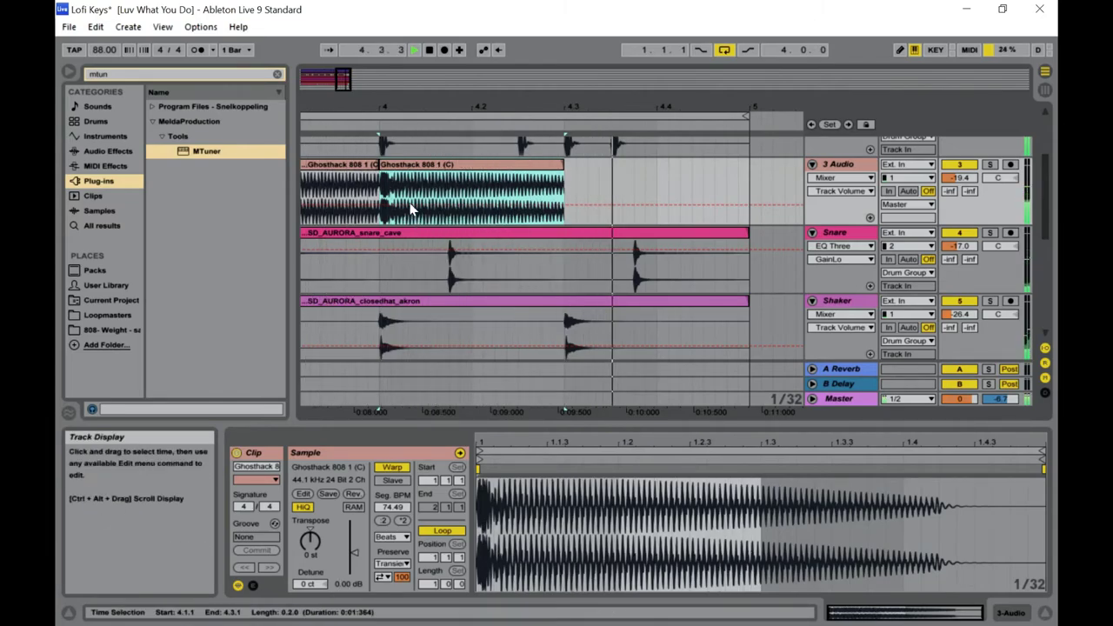
{"action": "left_click_drag", "start_coordinate": [344, 78], "coordinate": [307, 80]}
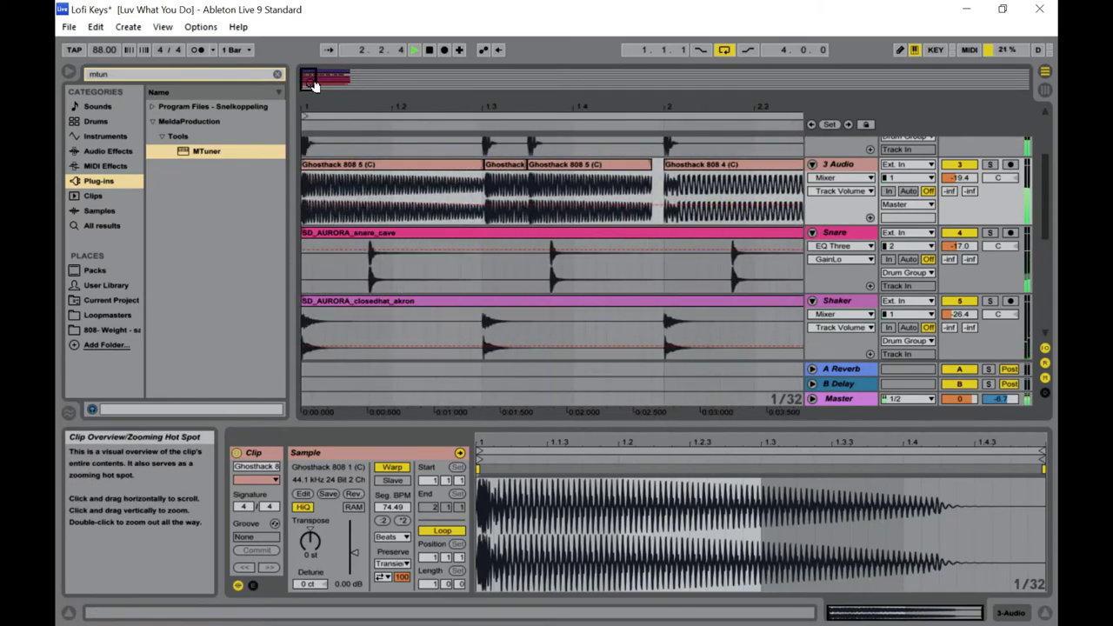
{"action": "left_click", "coordinate": [392, 174]}
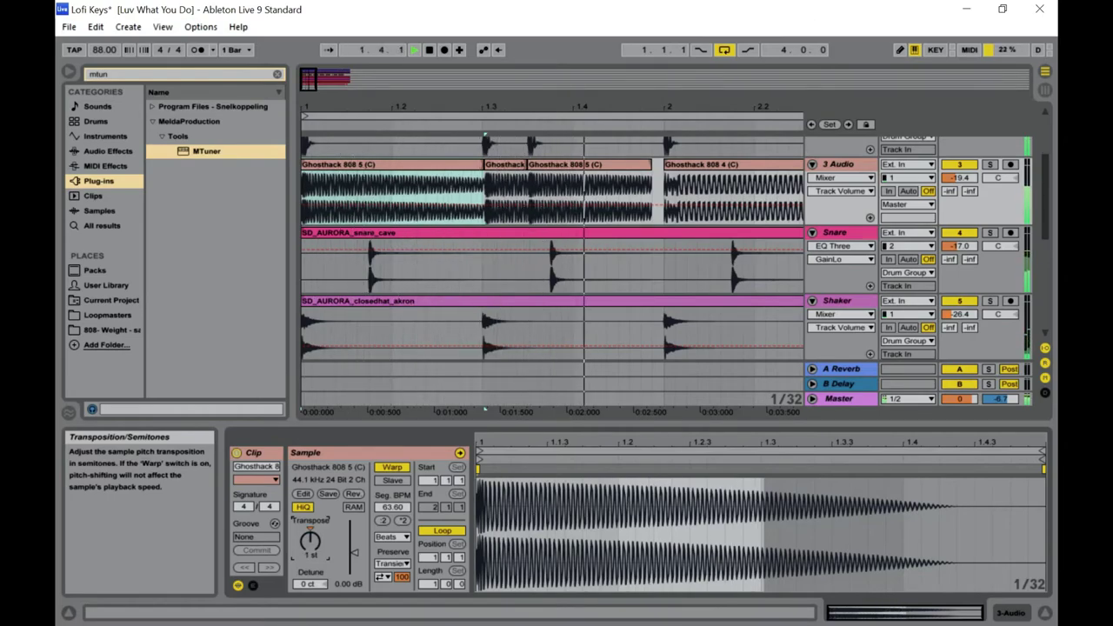
{"action": "left_click", "coordinate": [492, 197]}
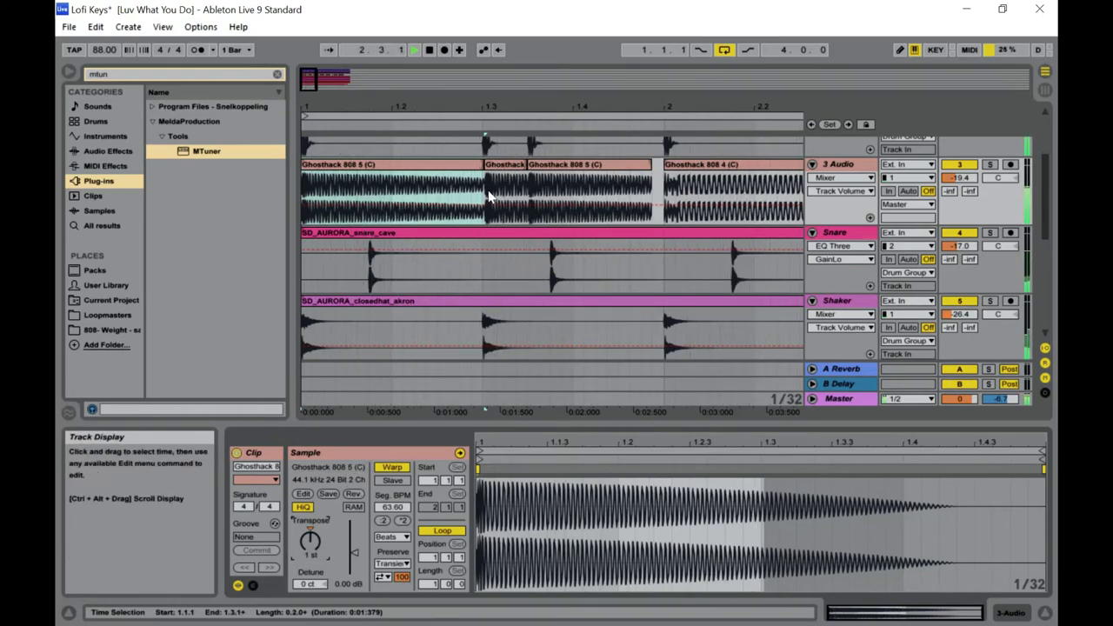
{"action": "left_click_drag", "start_coordinate": [312, 554], "coordinate": [312, 534]}
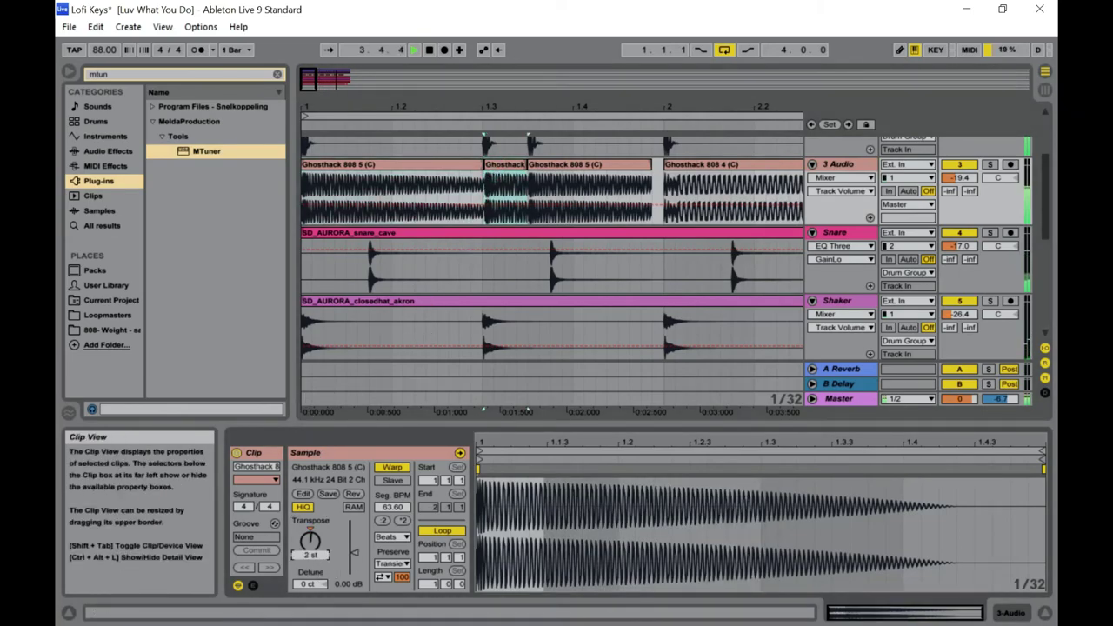
{"action": "left_click", "coordinate": [566, 179]}
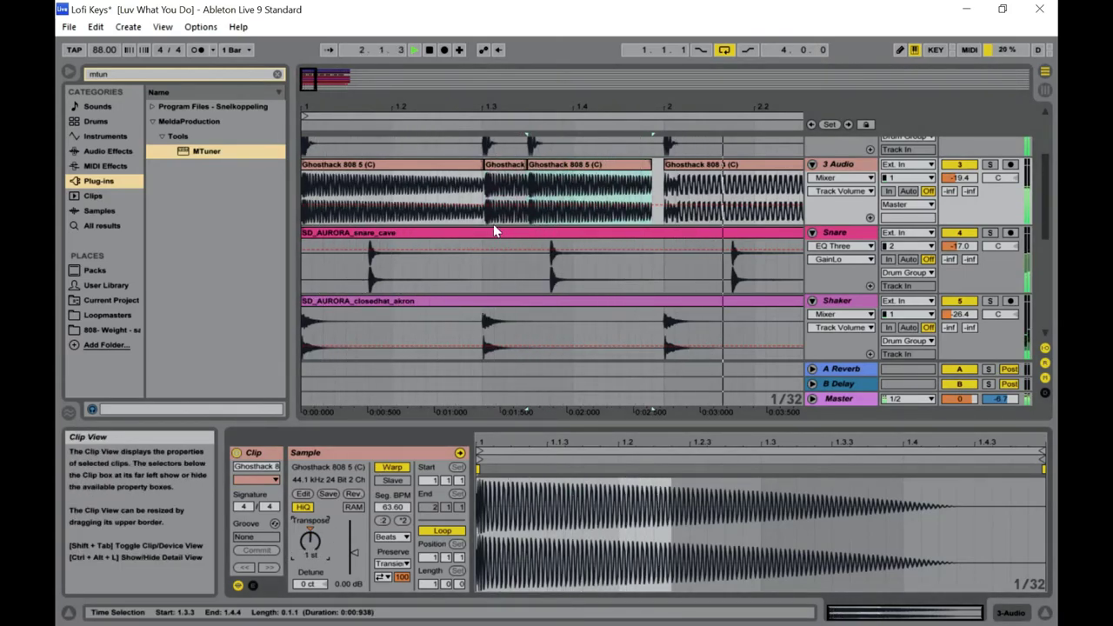
{"action": "left_click", "coordinate": [505, 192]}
{"action": "left_click", "coordinate": [318, 548]}
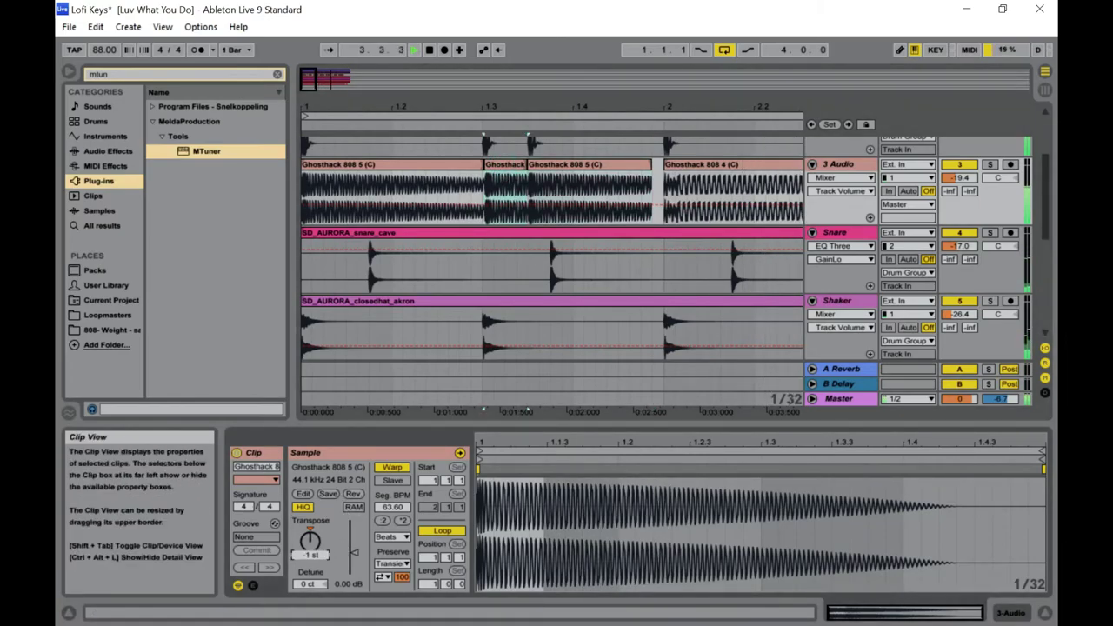
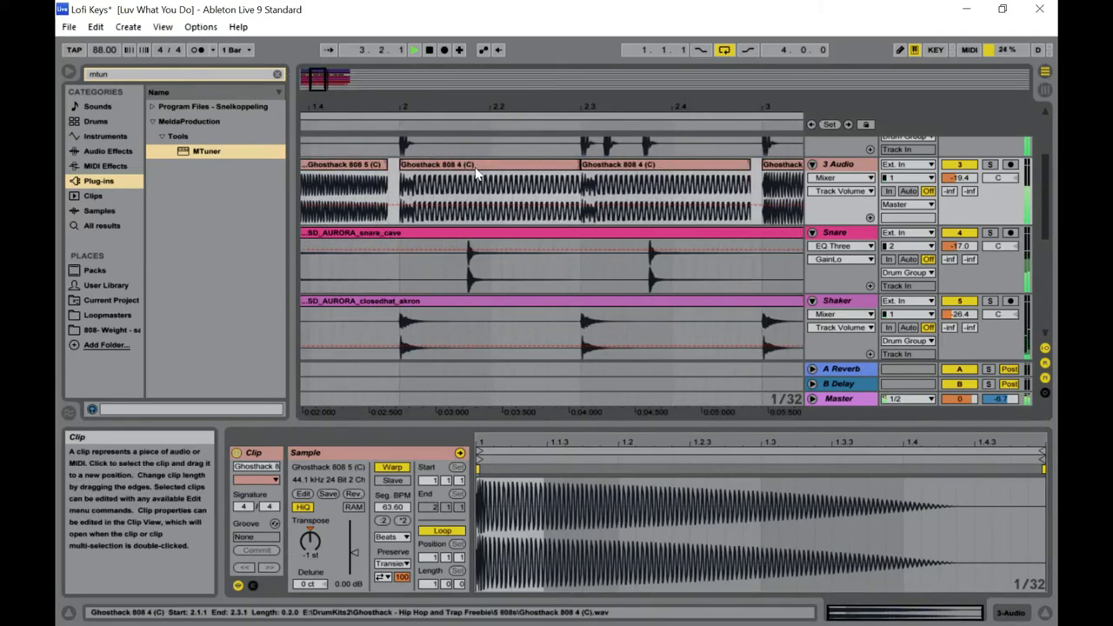
Tune the Ghosthack 808 4 (C) clip at 2.1.1 to 2 st and 2 ct, and its copy at 2.3.1 to 1 st and 1 ct.
{"action": "left_click", "coordinate": [477, 174]}
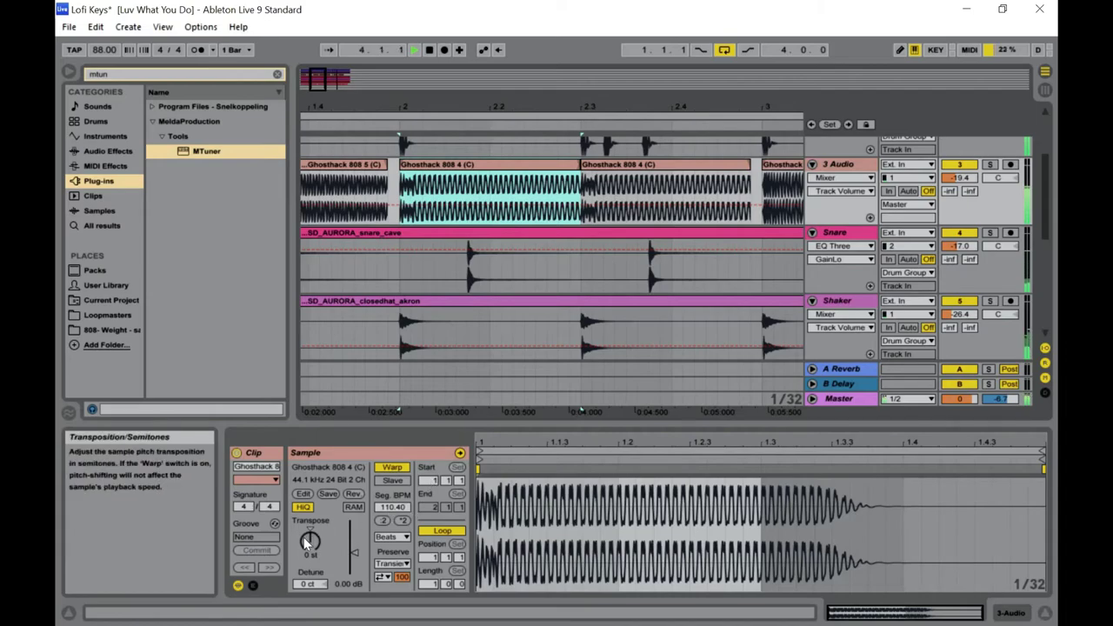
{"action": "left_click", "coordinate": [310, 542]}
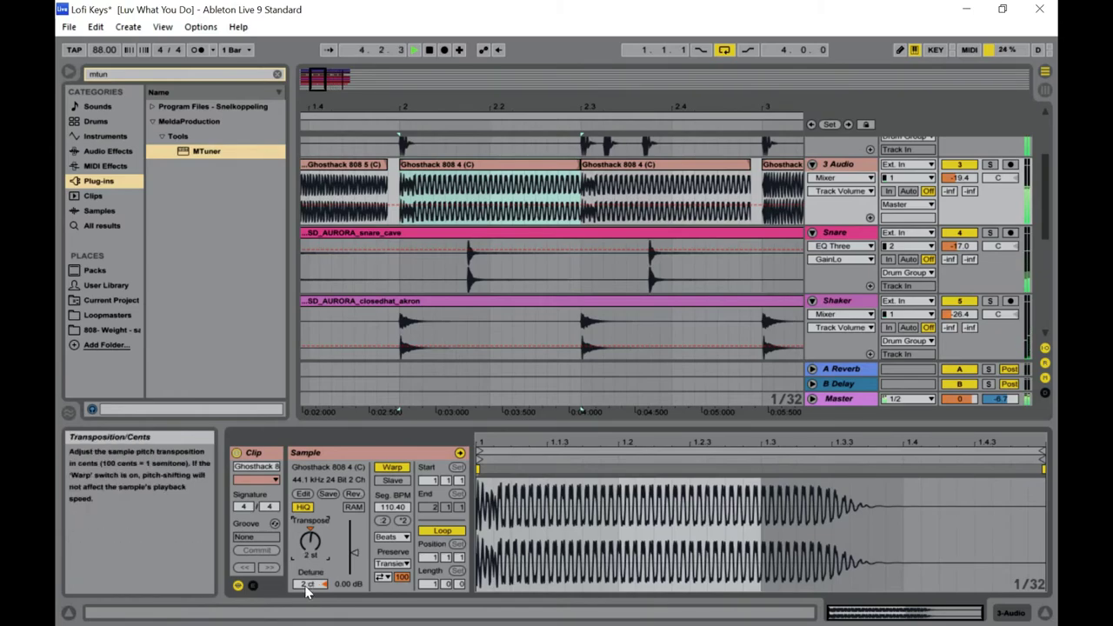
{"action": "left_click", "coordinate": [634, 170]}
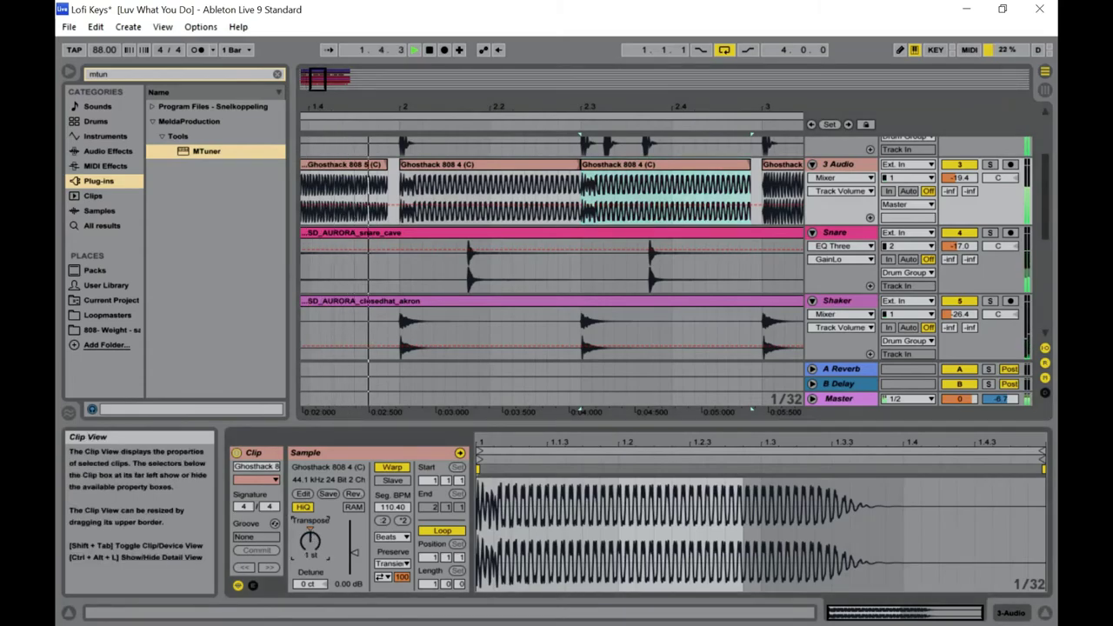
{"action": "left_click", "coordinate": [305, 586]}
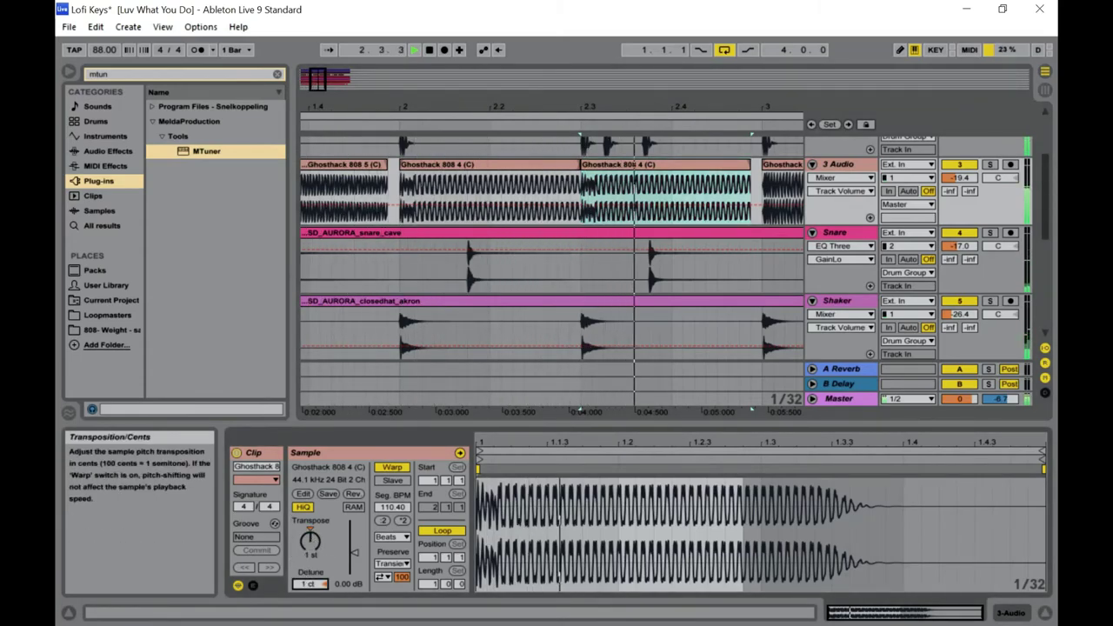
{"action": "key", "text": "Up"}
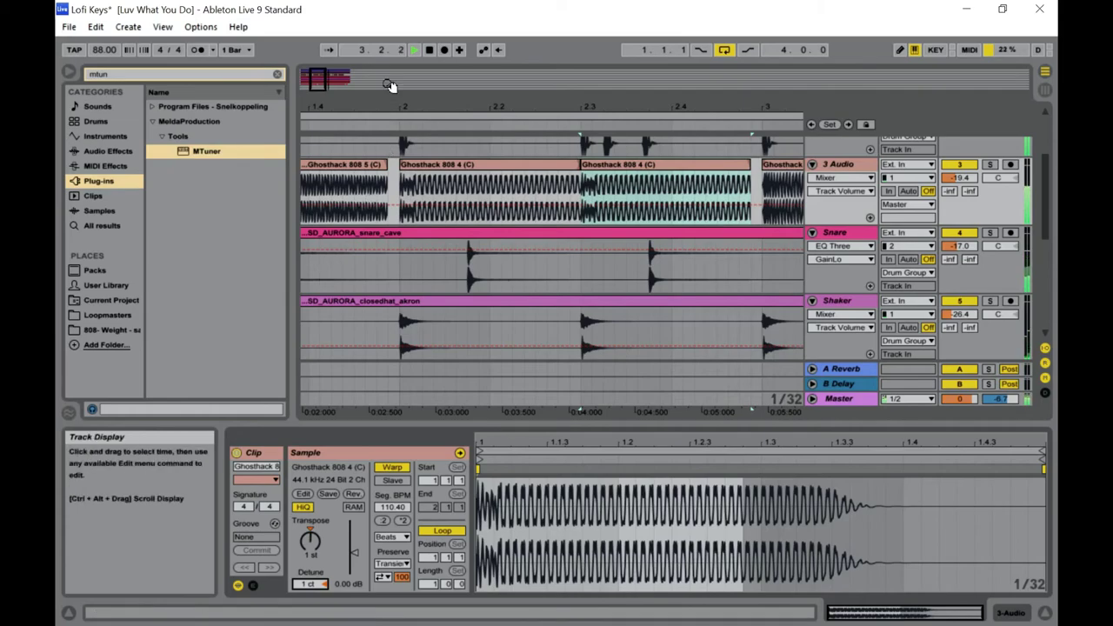
Transpose the Ghosthack 808 2 (C) clip at the start of bar 3 to 2 st and detune it 2 ct.
{"action": "left_click_drag", "start_coordinate": [323, 83], "coordinate": [335, 81]}
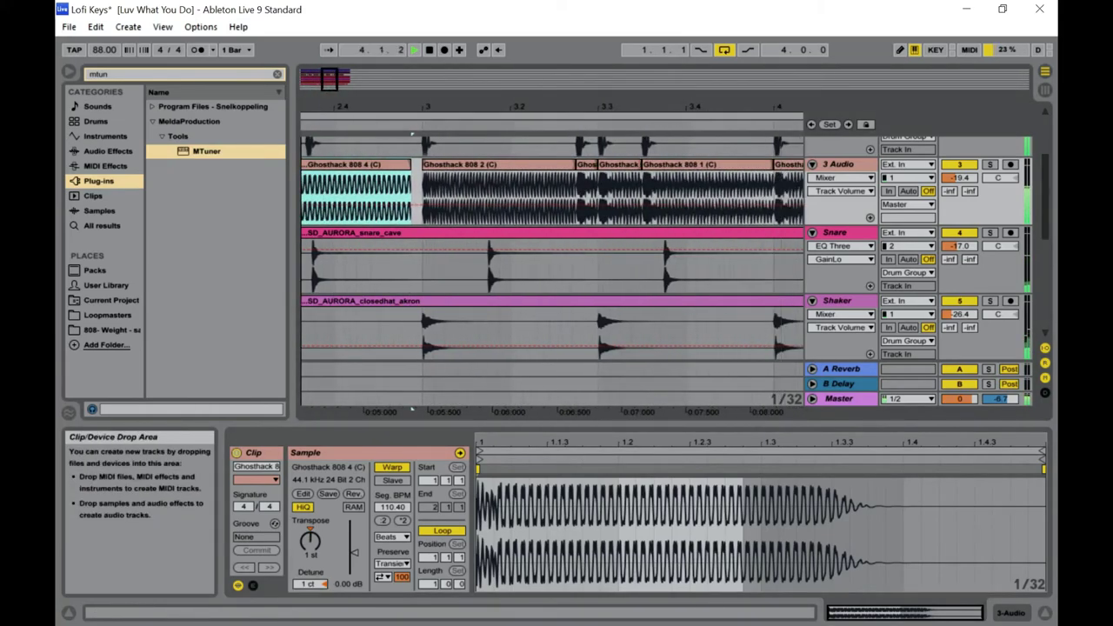
{"action": "left_click", "coordinate": [474, 164]}
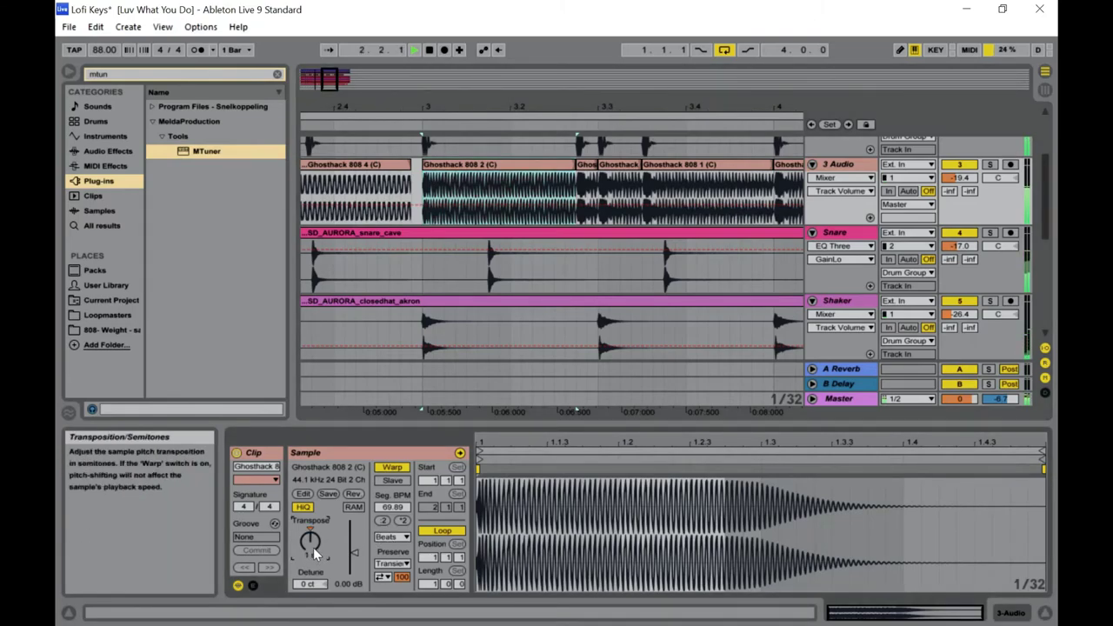
{"action": "left_click_drag", "start_coordinate": [310, 540], "coordinate": [311, 578]}
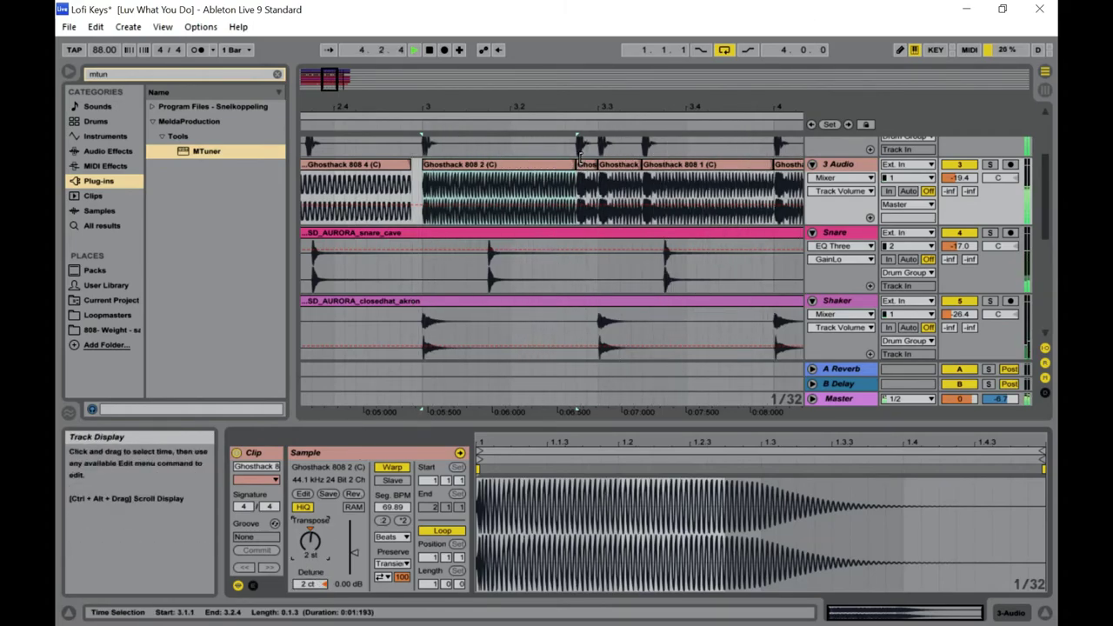
Transpose the Ghosthack 808 1 (C) clips at 3.3.1 and 3.3.3 to 1 st and detune both 1 ct.
{"action": "left_click", "coordinate": [608, 174]}
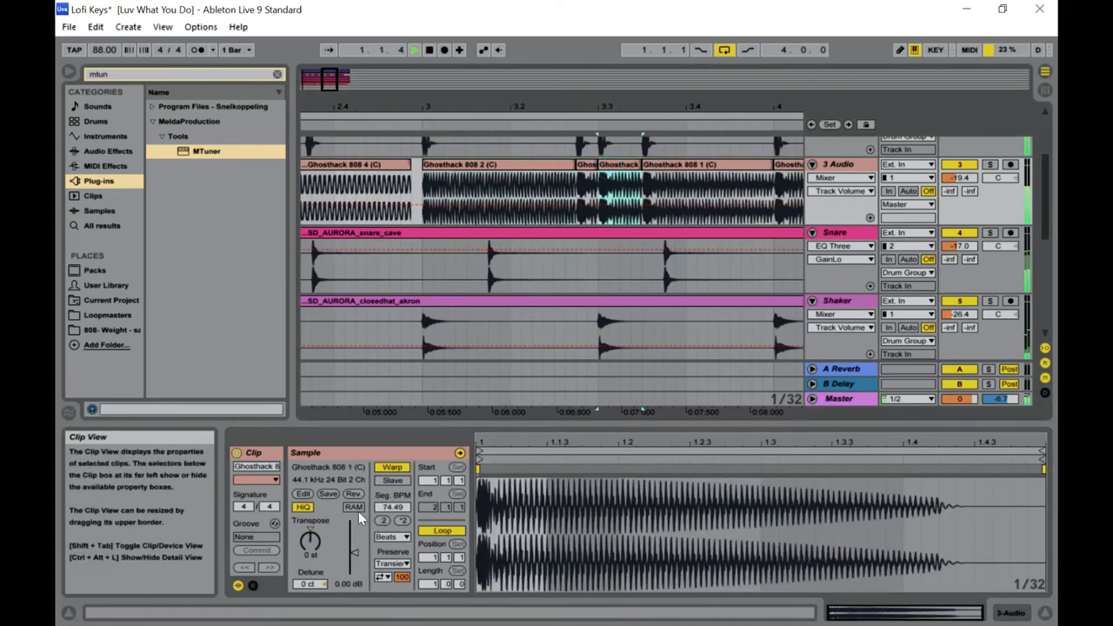
{"action": "left_click_drag", "start_coordinate": [314, 552], "coordinate": [314, 543]}
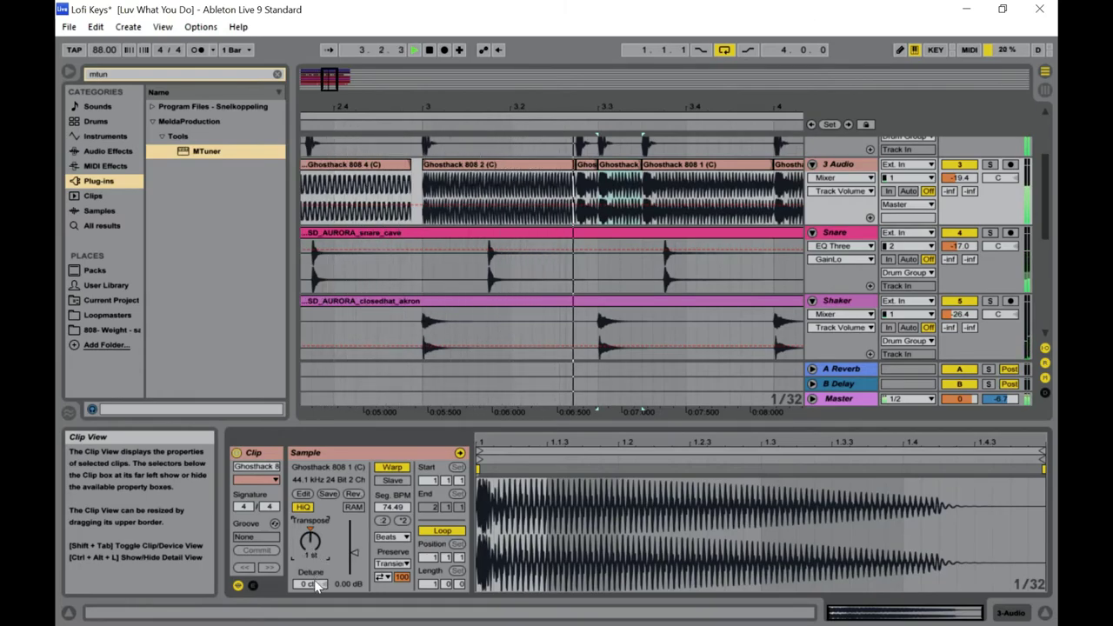
{"action": "left_click", "coordinate": [313, 584]}
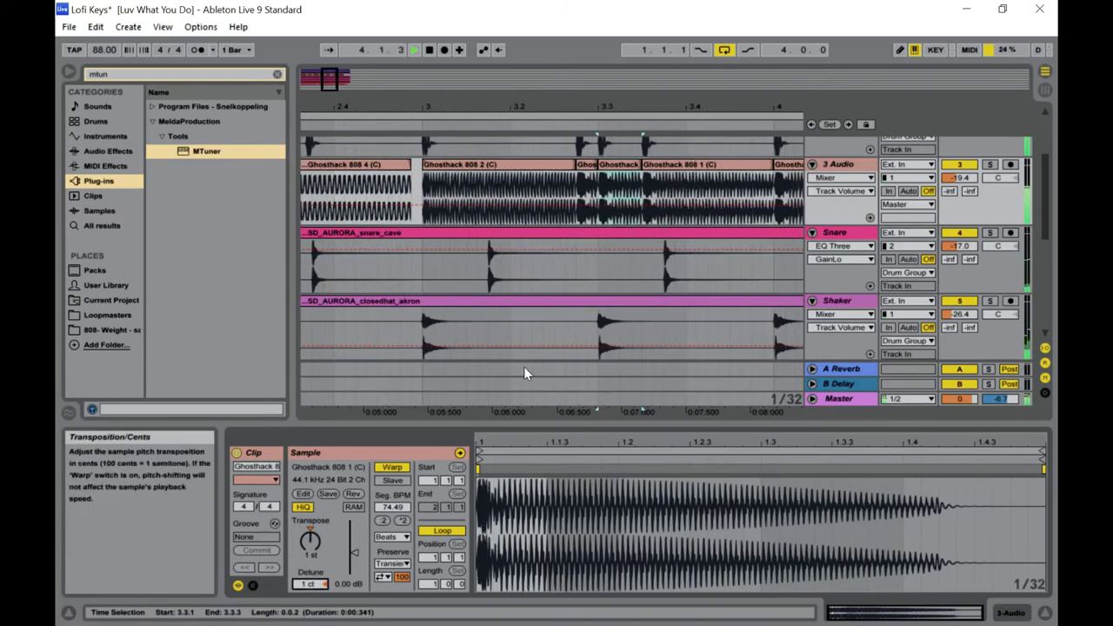
{"action": "left_click", "coordinate": [661, 162]}
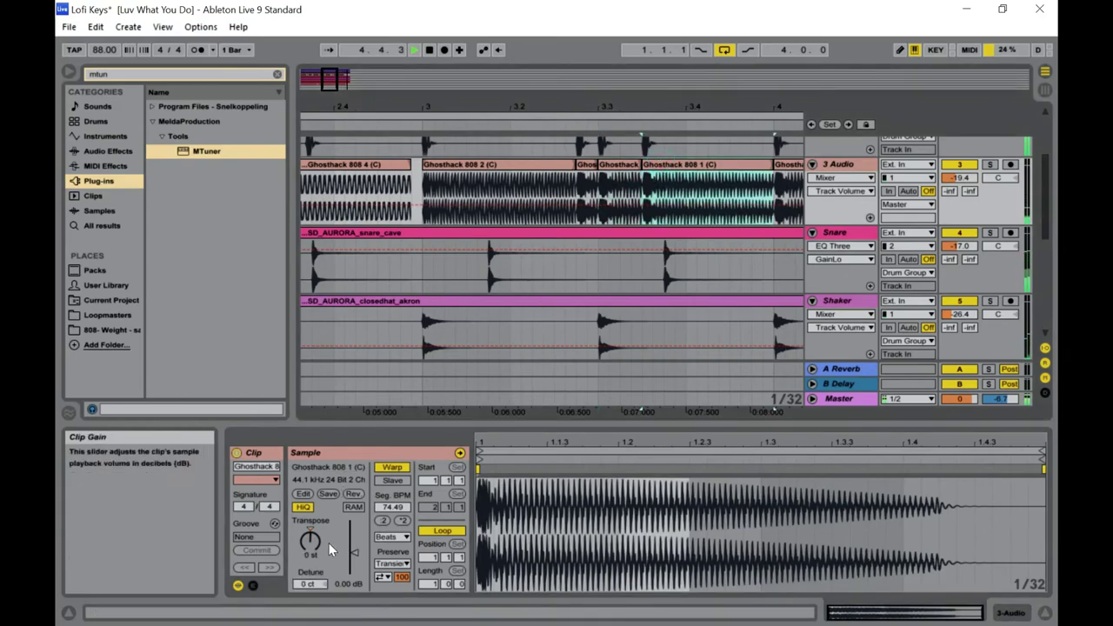
{"action": "left_click", "coordinate": [310, 553]}
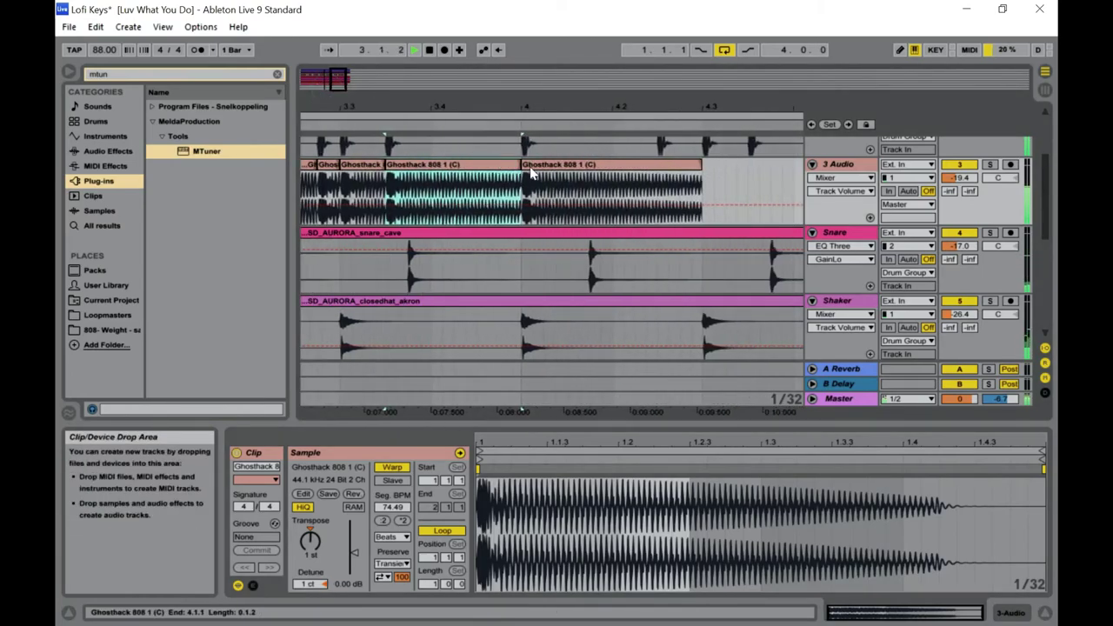
{"action": "left_click", "coordinate": [532, 166]}
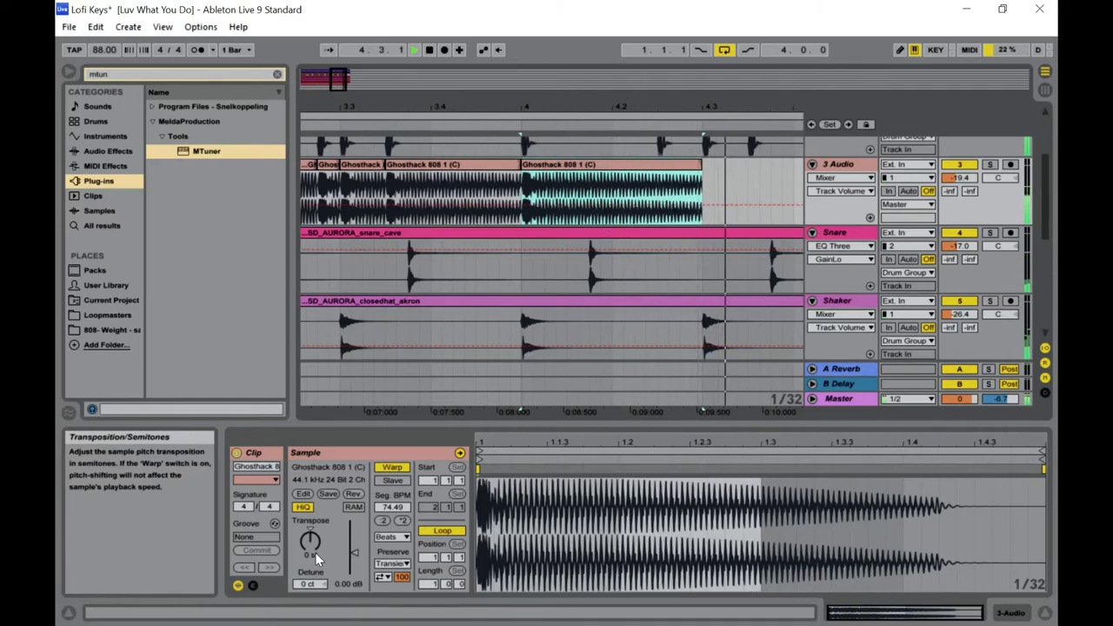
{"action": "left_click", "coordinate": [340, 89]}
{"action": "left_click_drag", "start_coordinate": [340, 89], "coordinate": [312, 79]}
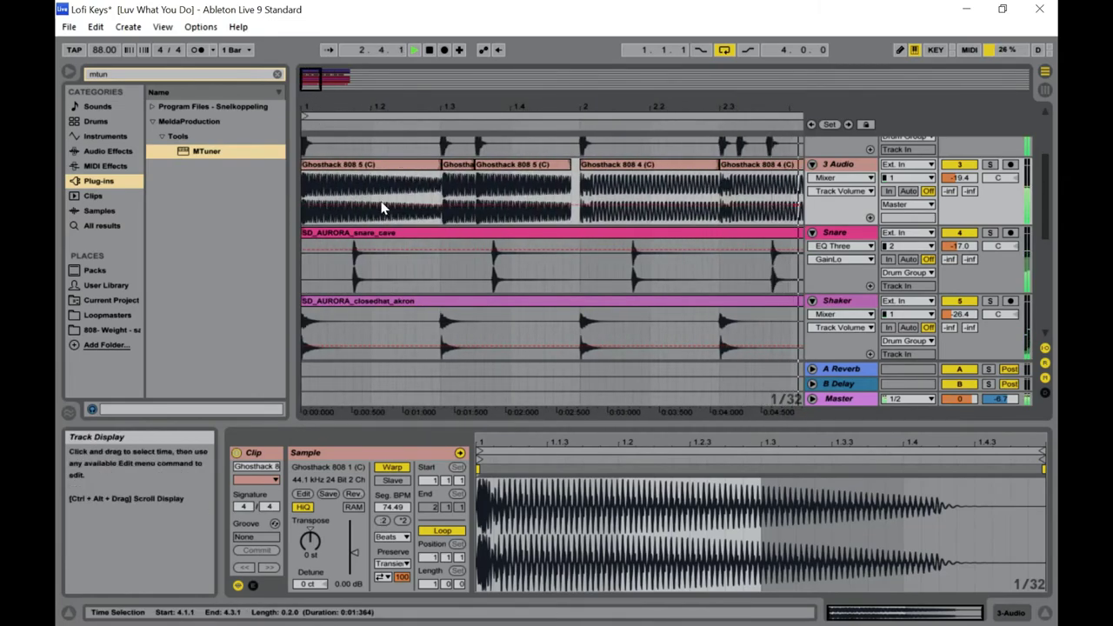
{"action": "left_click", "coordinate": [526, 184]}
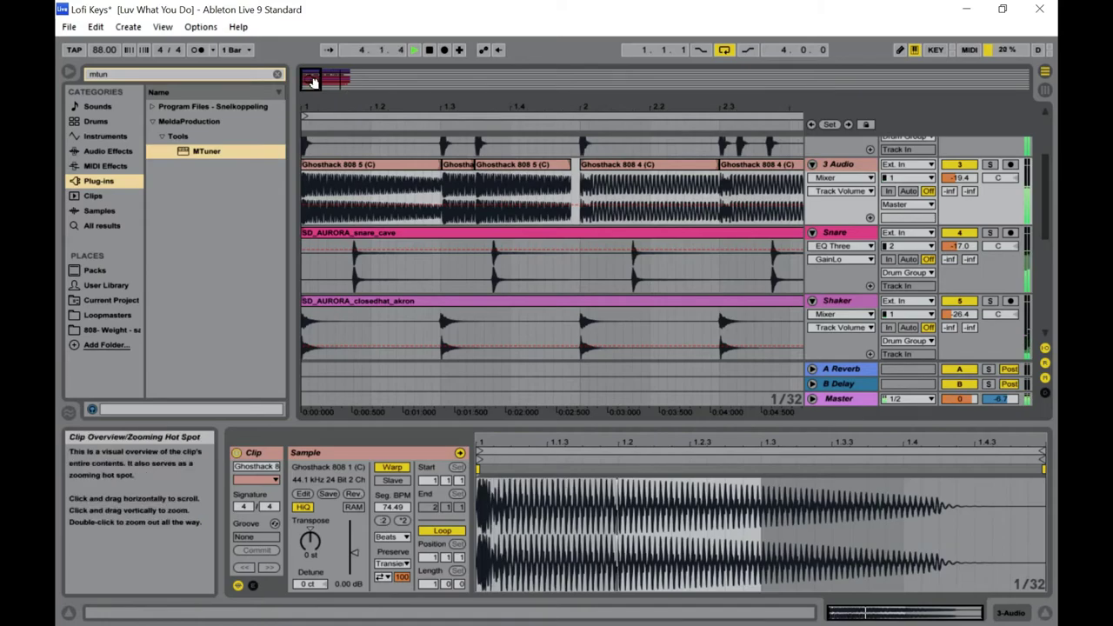
Switch to File Explorer and add Ghosthack 808 3 (C) from the 5 808s folder to the 3 Audio track at 4.3.1.
{"action": "left_click_drag", "start_coordinate": [309, 79], "coordinate": [334, 79]}
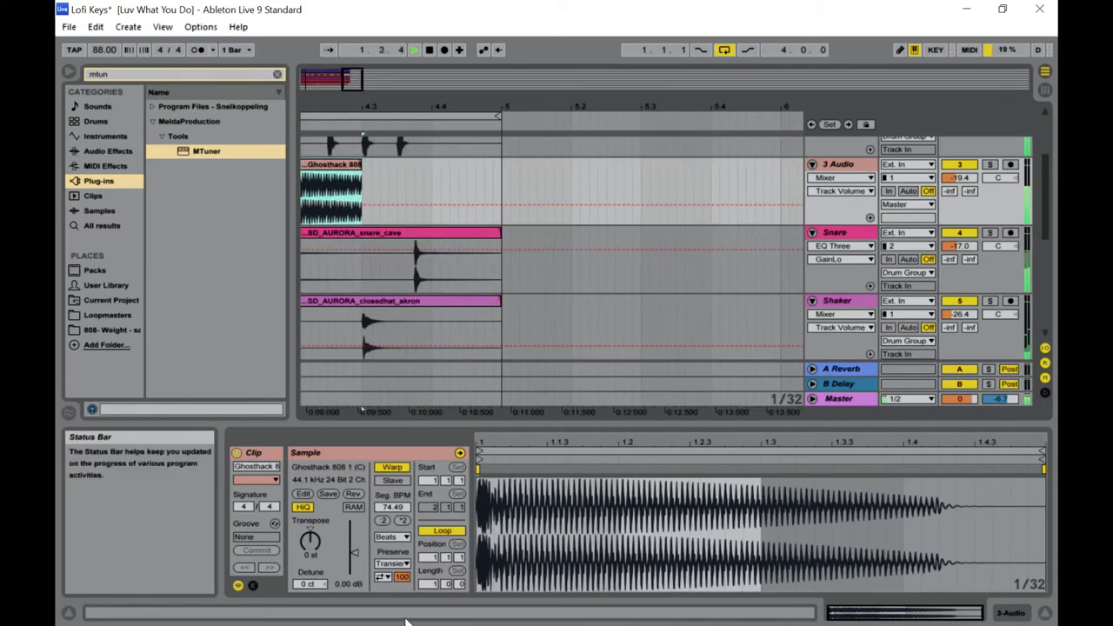
{"action": "key", "text": "super"}
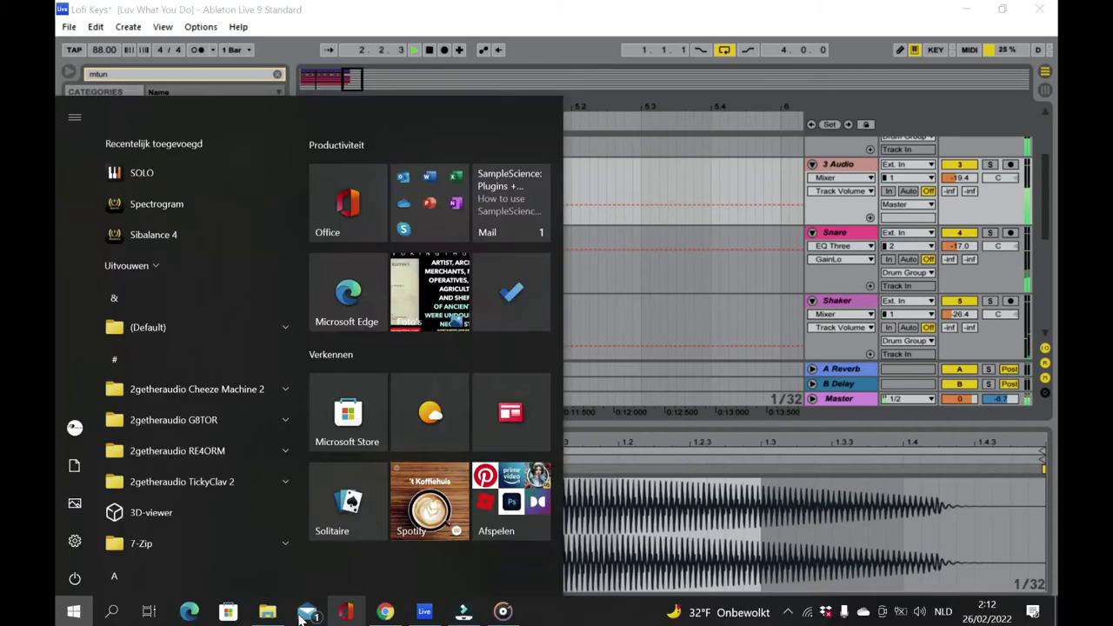
{"action": "left_click", "coordinate": [272, 614]}
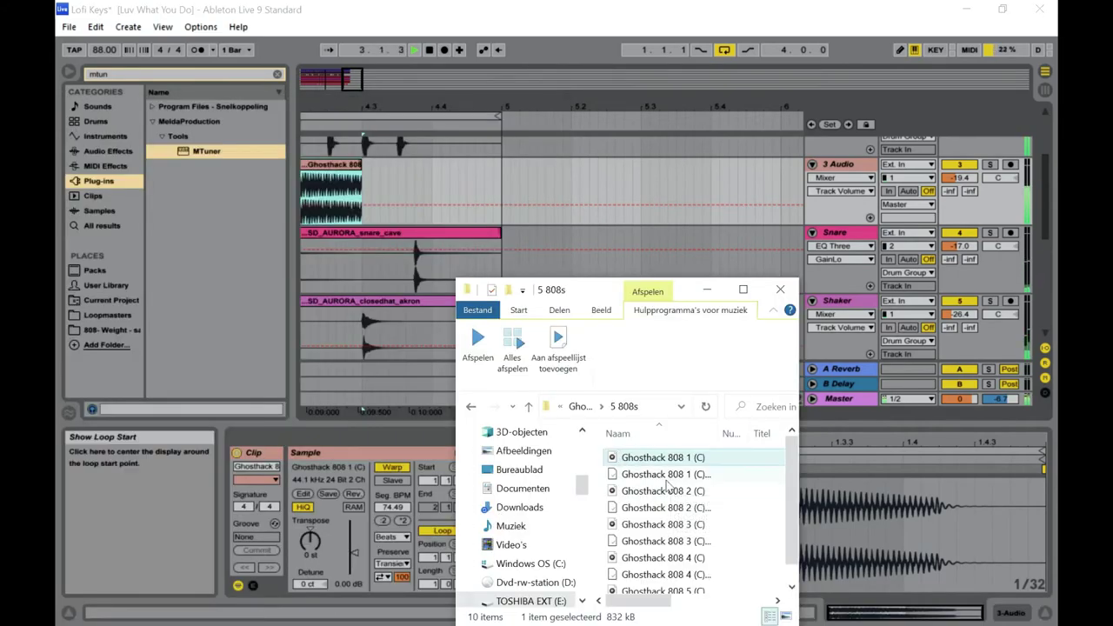
{"action": "scroll", "coordinate": [670, 500], "scroll_direction": "down", "scroll_amount": 1}
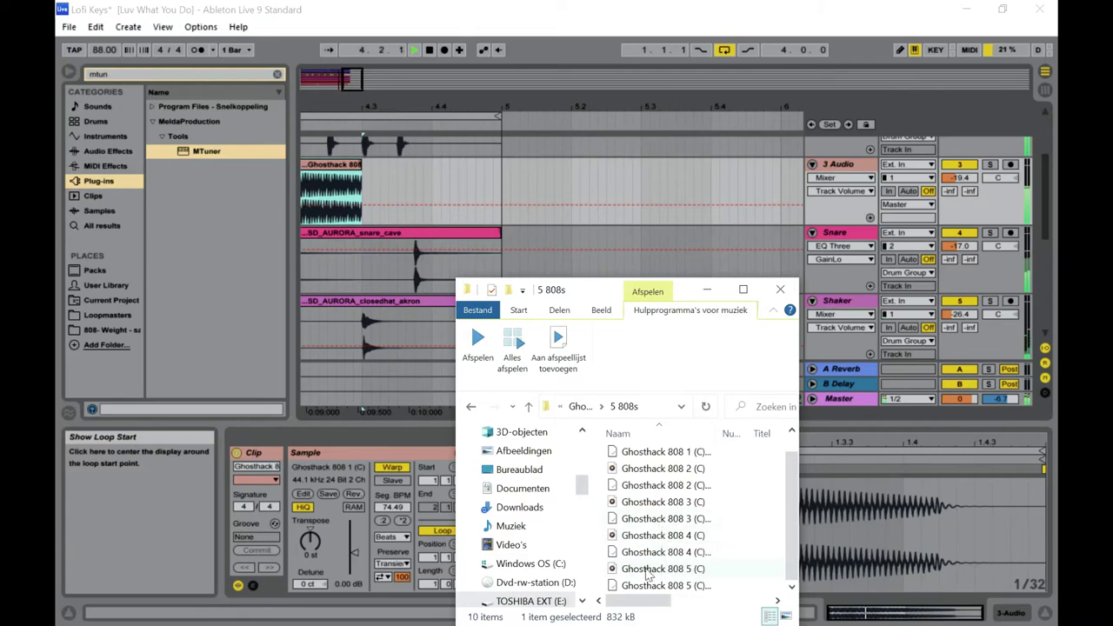
{"action": "left_click", "coordinate": [652, 503]}
{"action": "double_click", "coordinate": [651, 502]}
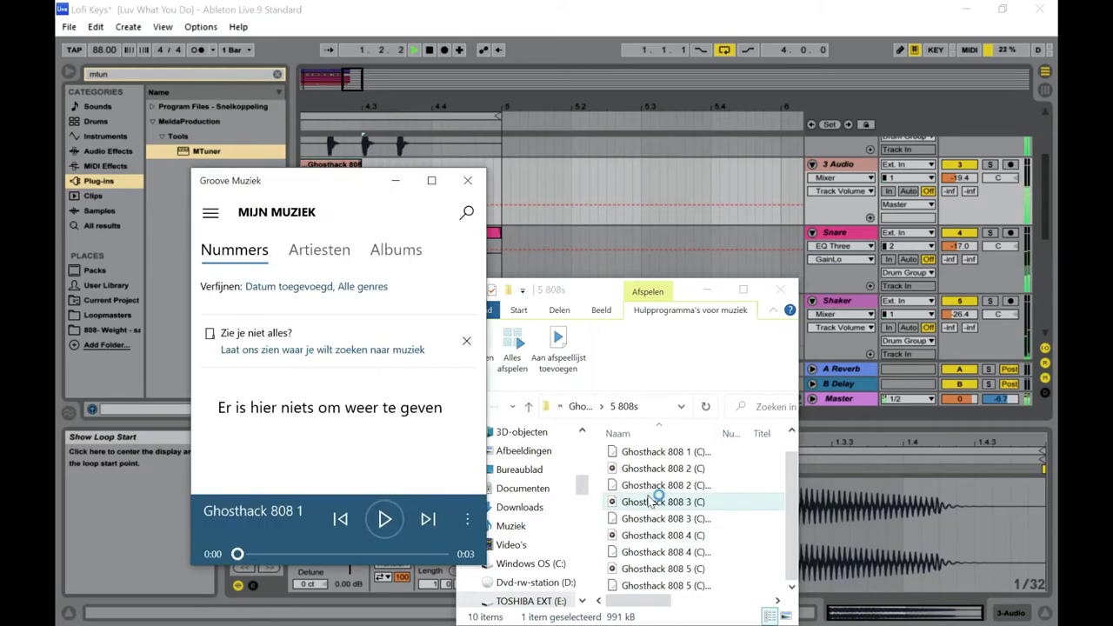
{"action": "left_click", "coordinate": [467, 180]}
{"action": "left_click_drag", "start_coordinate": [631, 509], "coordinate": [367, 223]}
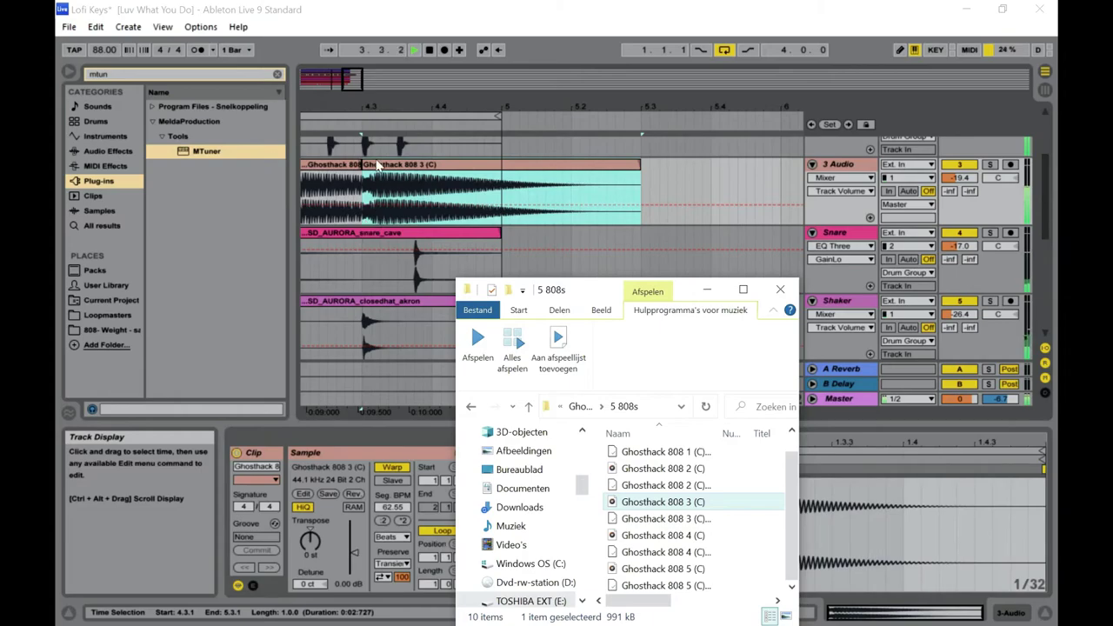
Transpose the Ghosthack 808 3 (C) clip at 4.3.1 to 2 st and detune it 2 ct.
{"action": "left_click_drag", "start_coordinate": [362, 107], "coordinate": [383, 374]}
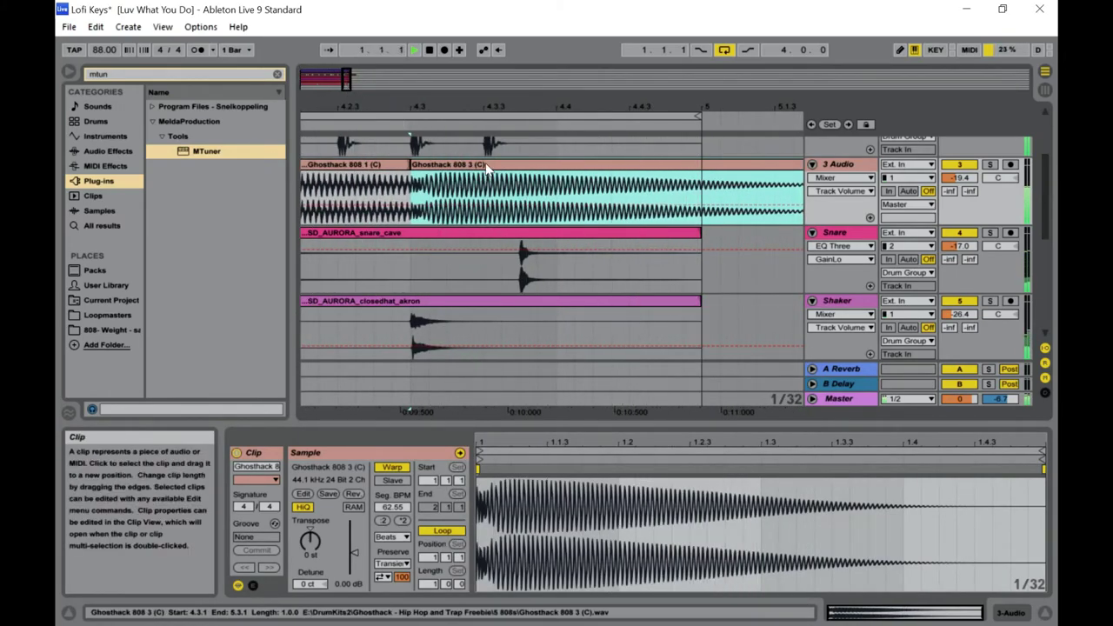
{"action": "left_click_drag", "start_coordinate": [319, 545], "coordinate": [319, 532]}
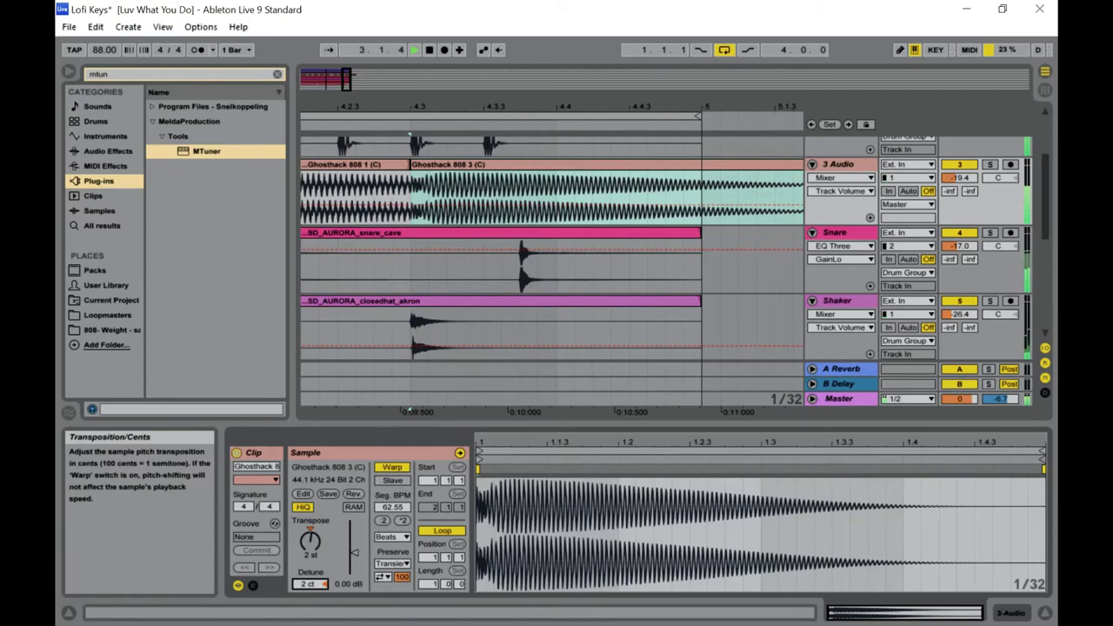
{"action": "key", "text": "Tab"}
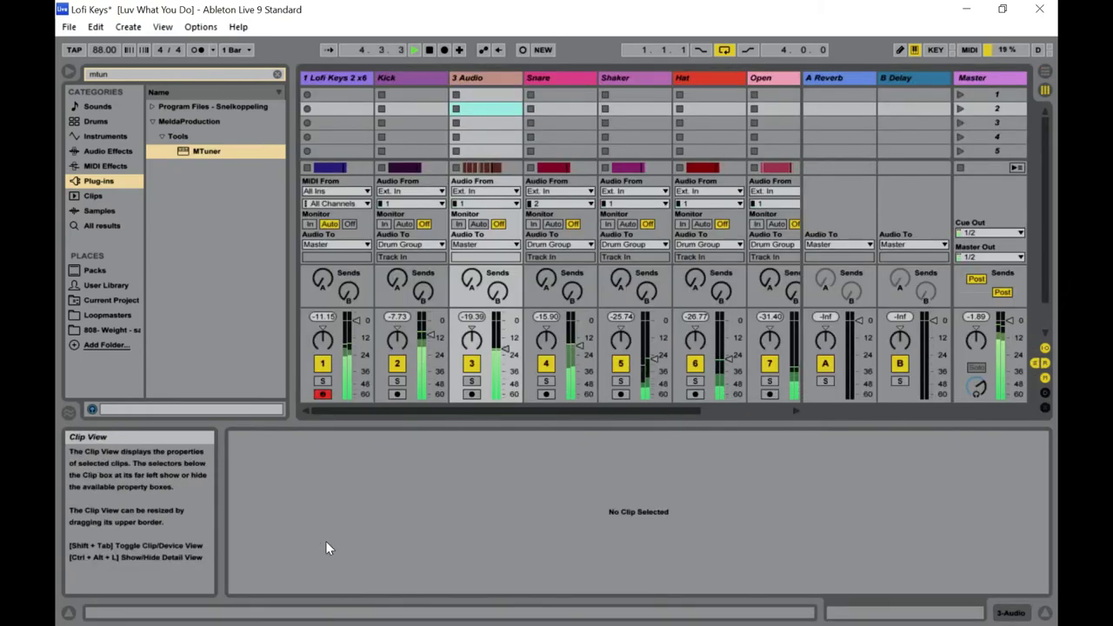
{"action": "key", "text": "Tab"}
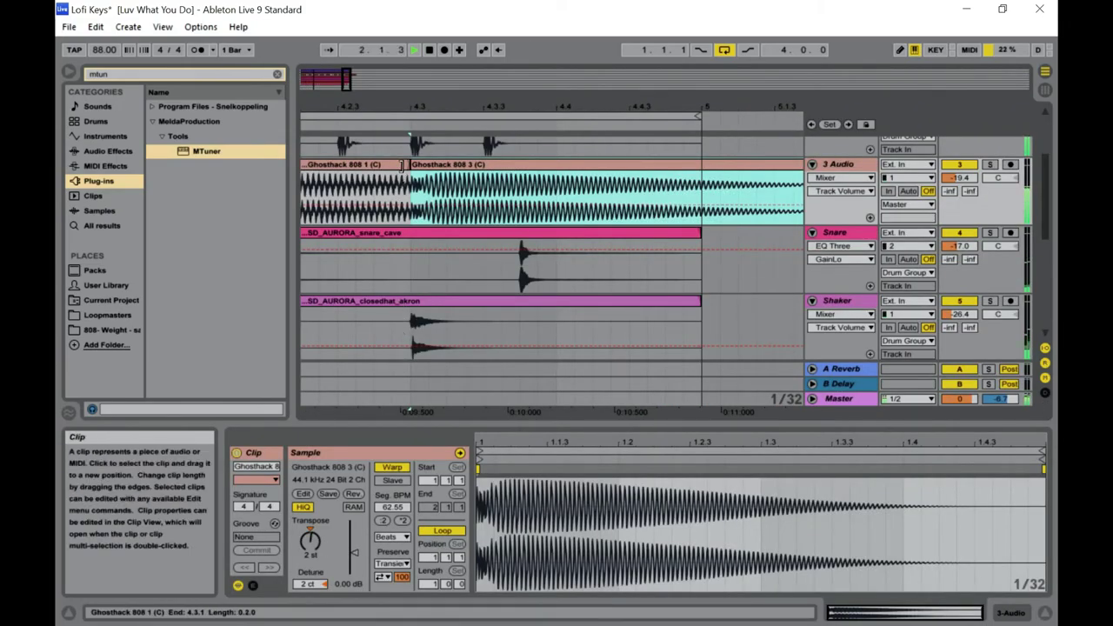
Shorten the Ghosthack 808 1 (C) clip at 4.1.1 to end at 4.2.3, and fill 4.2.3 to 4.3.1 with a copy of its beginning.
{"action": "left_click_drag", "start_coordinate": [346, 77], "coordinate": [343, 81]}
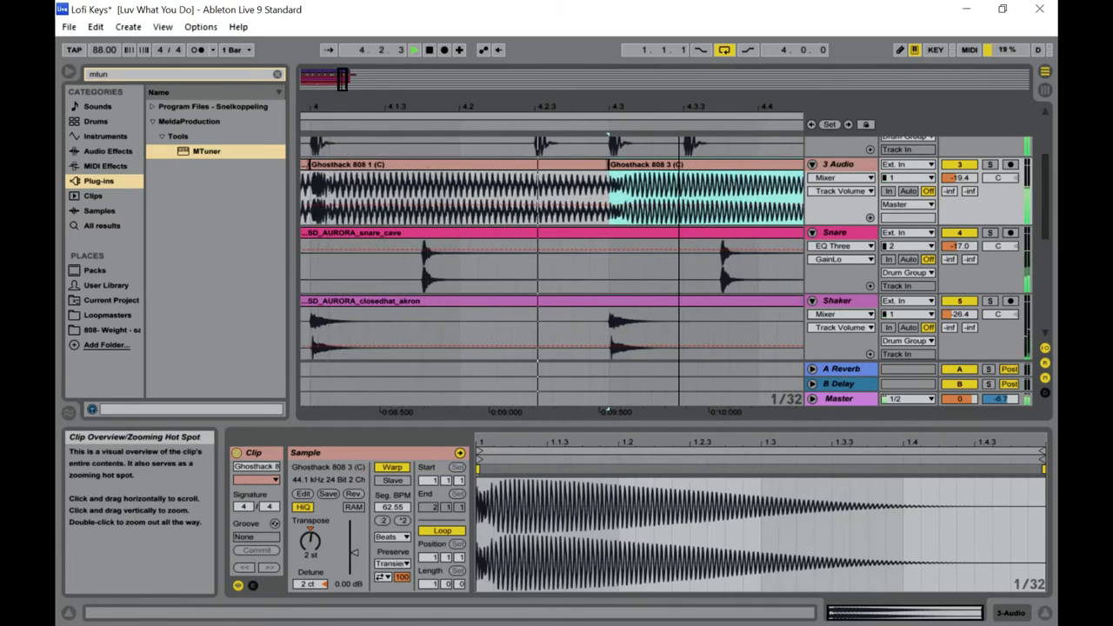
{"action": "left_click_drag", "start_coordinate": [608, 175], "coordinate": [533, 178]}
{"action": "left_click_drag", "start_coordinate": [368, 192], "coordinate": [344, 201]}
{"action": "left_click", "coordinate": [369, 195]}
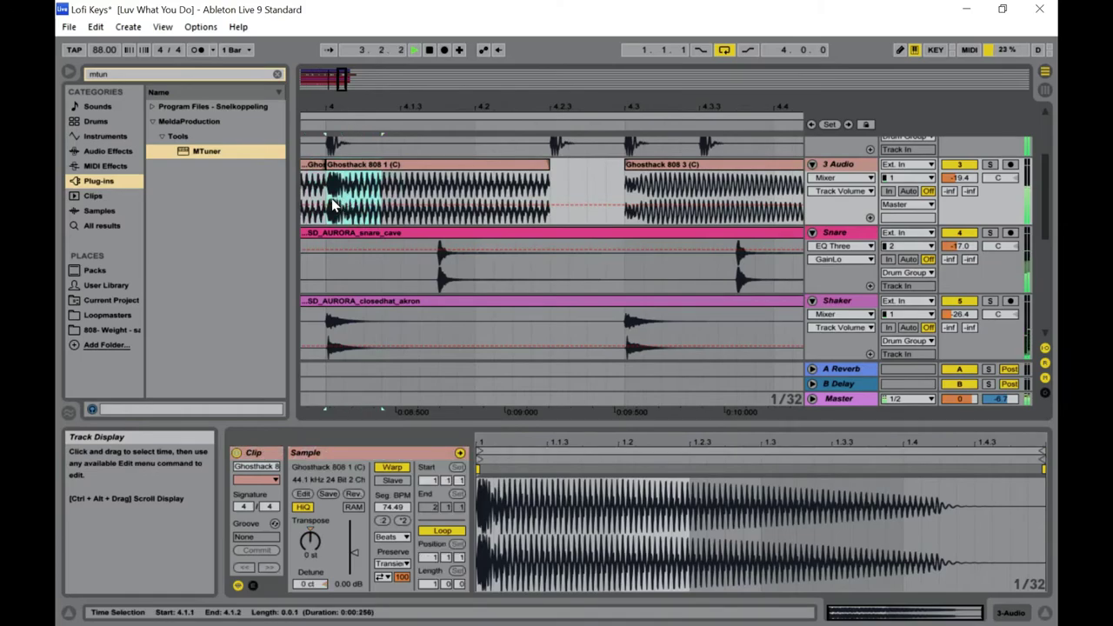
{"action": "right_click", "coordinate": [359, 168]}
{"action": "left_click", "coordinate": [383, 183]}
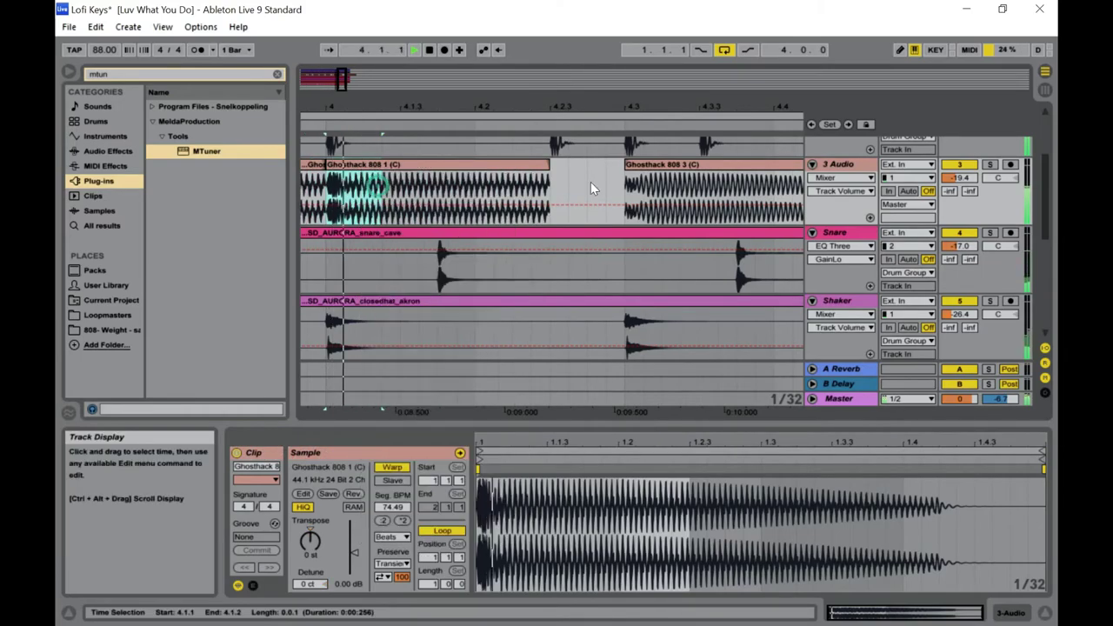
{"action": "left_click", "coordinate": [556, 183]}
{"action": "right_click", "coordinate": [556, 182]}
{"action": "left_click", "coordinate": [566, 210]}
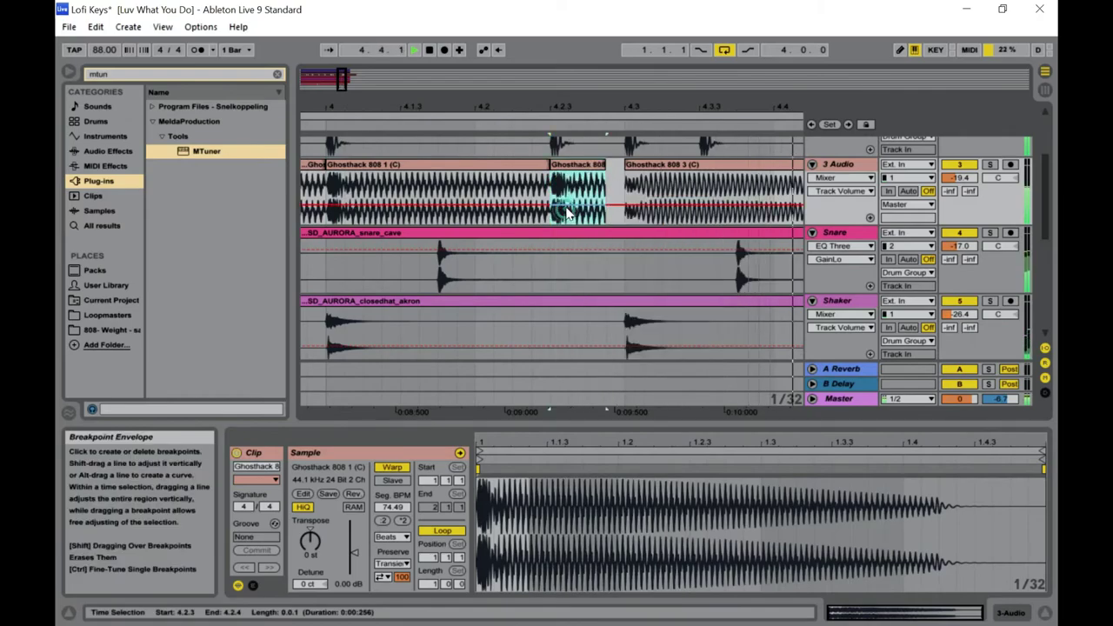
{"action": "left_click_drag", "start_coordinate": [603, 165], "coordinate": [619, 165]}
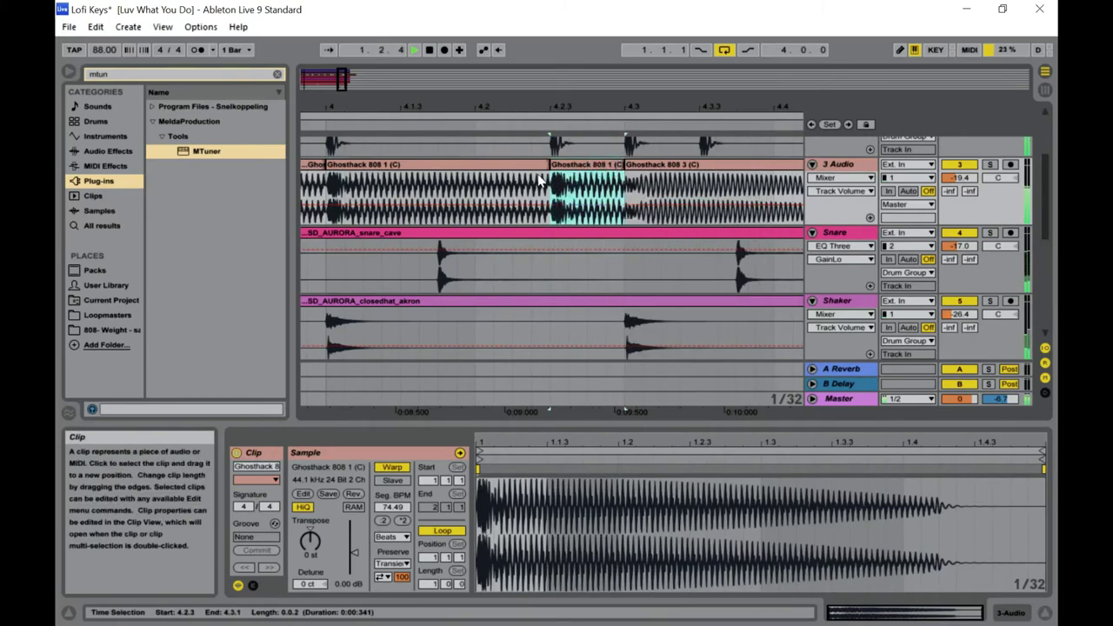
Tune the Ghosthack 808 1 (C) copy at 4.2.3 to 1 st and 1 ct, and check the tuning of the two clips before it.
{"action": "left_click", "coordinate": [488, 167]}
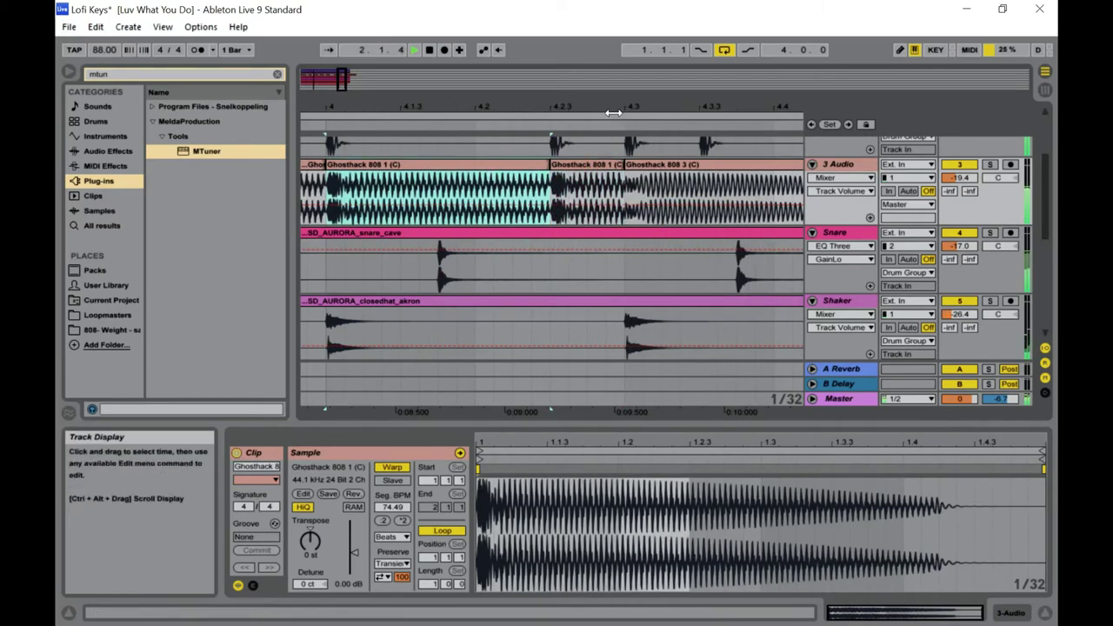
{"action": "left_click", "coordinate": [587, 184]}
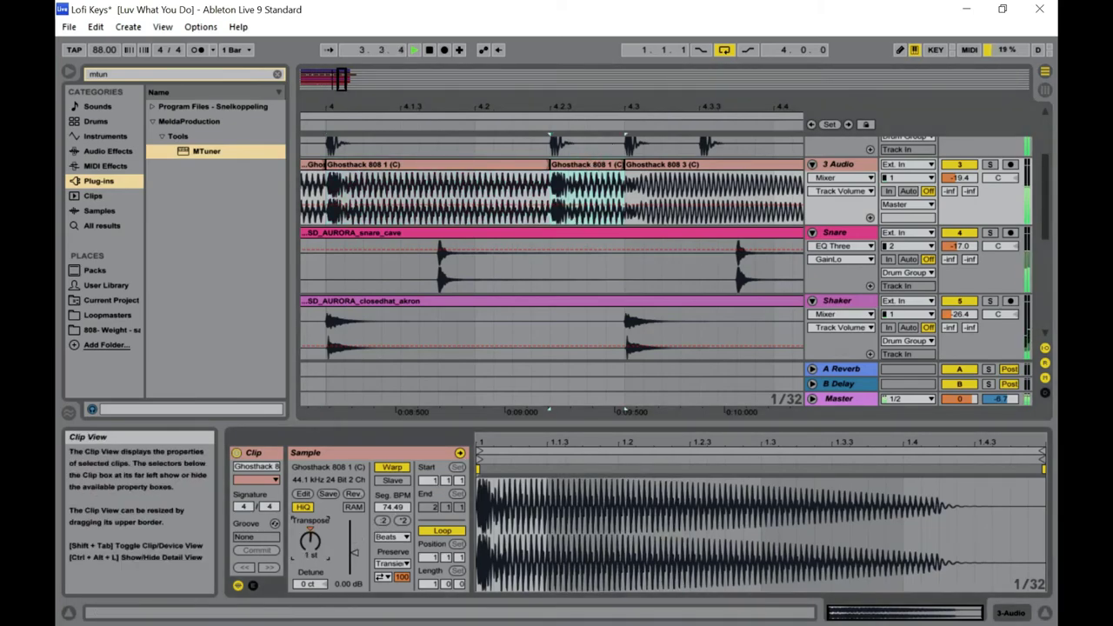
{"action": "left_click_drag", "start_coordinate": [306, 584], "coordinate": [306, 581]}
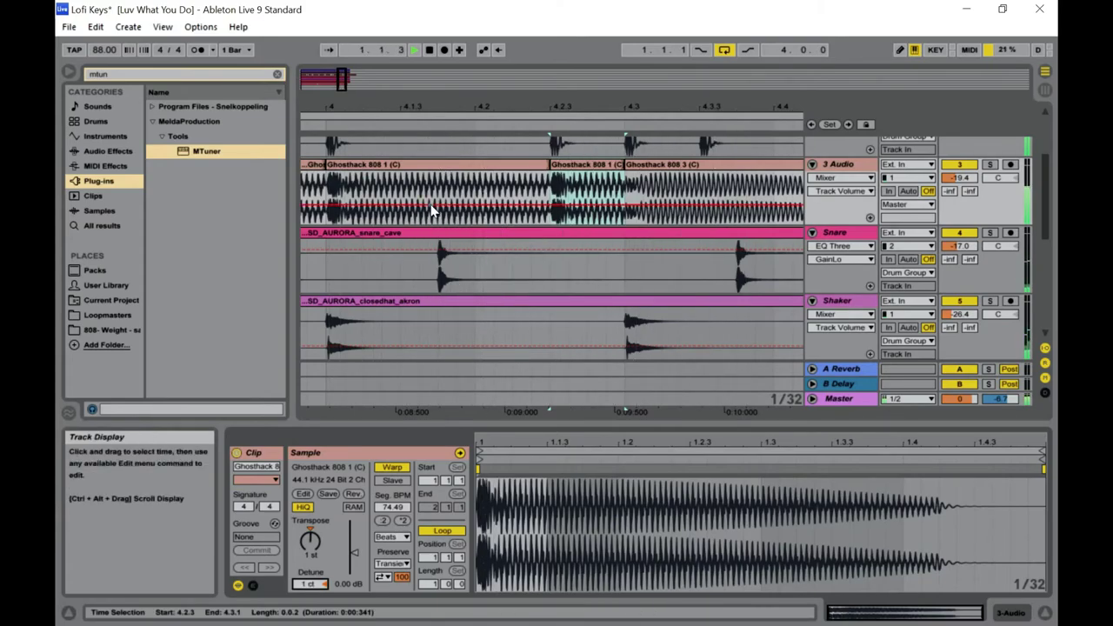
{"action": "left_click", "coordinate": [403, 172]}
{"action": "left_click", "coordinate": [382, 166]}
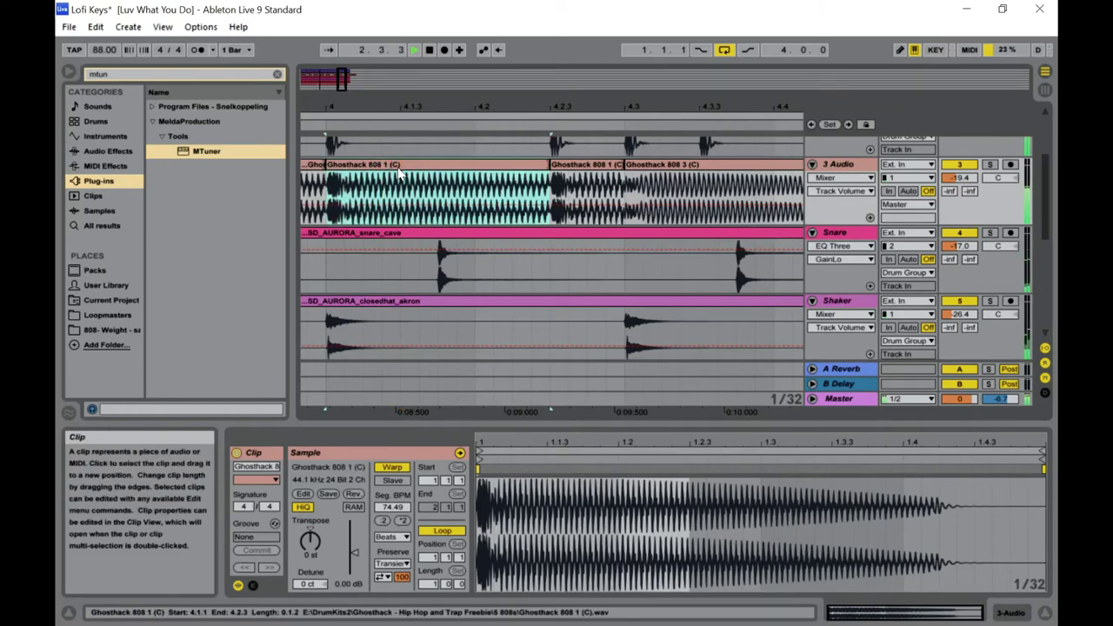
{"action": "left_click", "coordinate": [315, 167]}
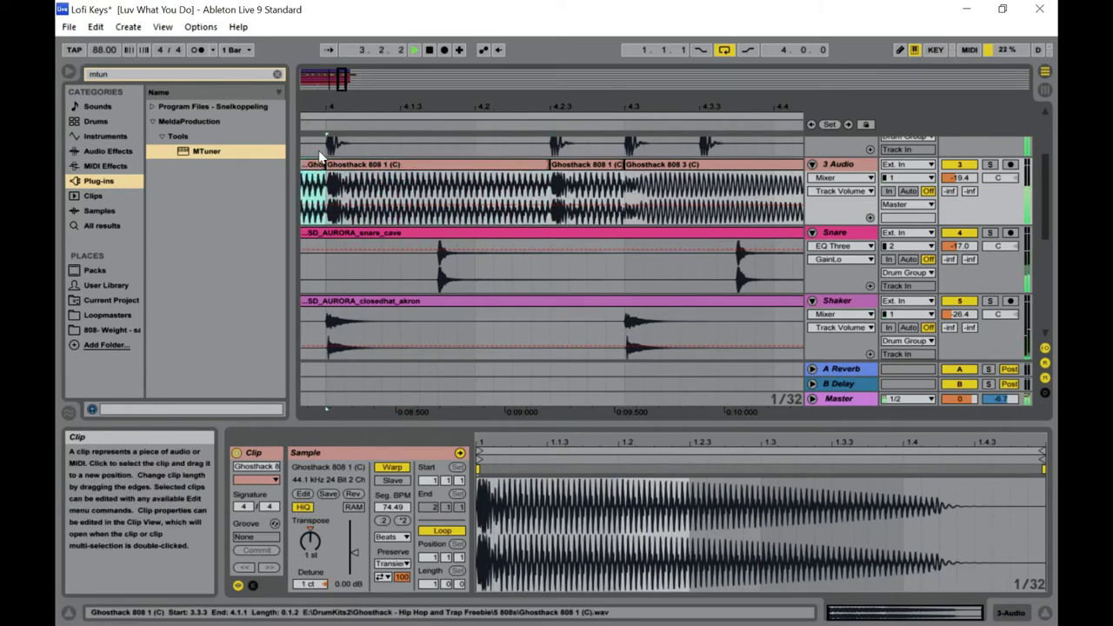
Trim the end of the Ghosthack 808 3 (C) clip at 4.3.1 back to 5.1.1.
{"action": "key", "text": "minus"}
{"action": "key", "text": "minus"}
{"action": "key", "text": "minus"}
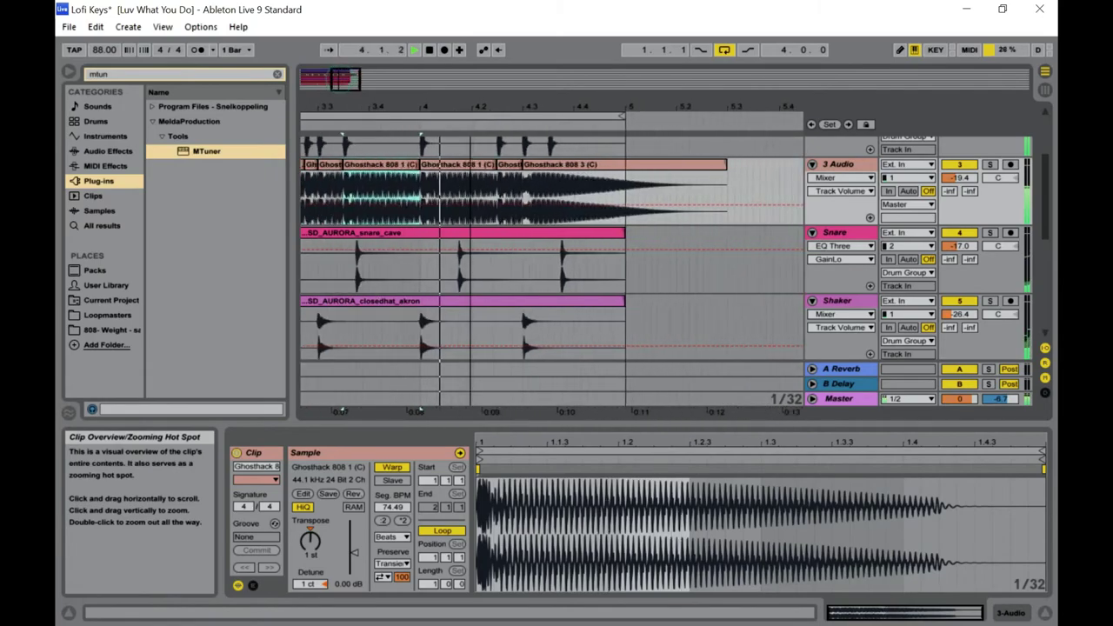
{"action": "left_click_drag", "start_coordinate": [679, 179], "coordinate": [597, 181]}
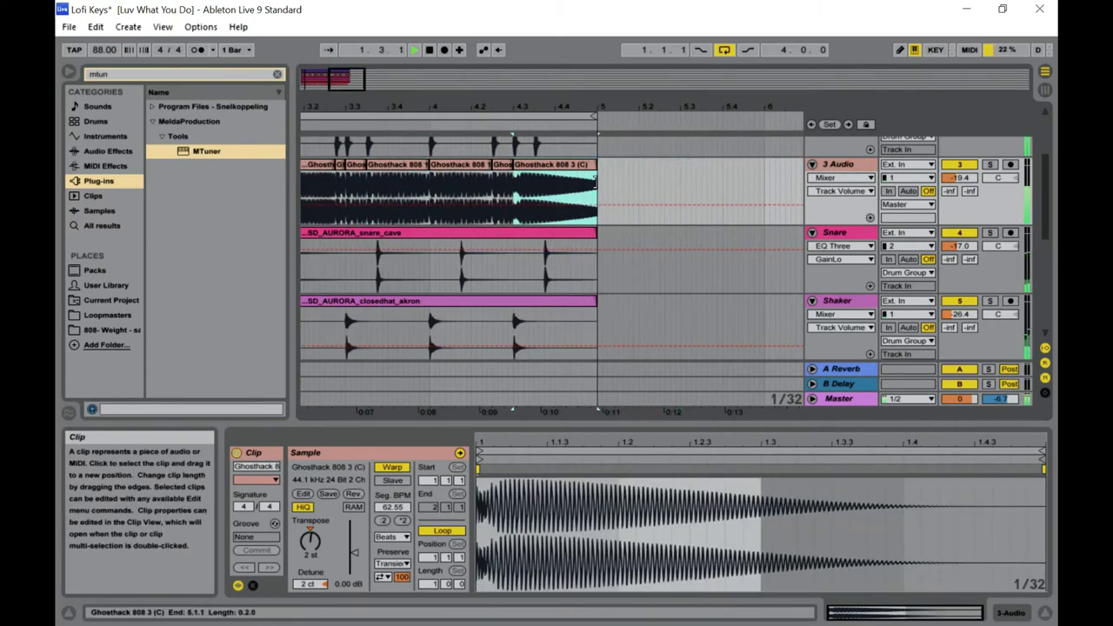
Rename the 3 Audio track as Bass.
{"action": "key", "text": "Tab"}
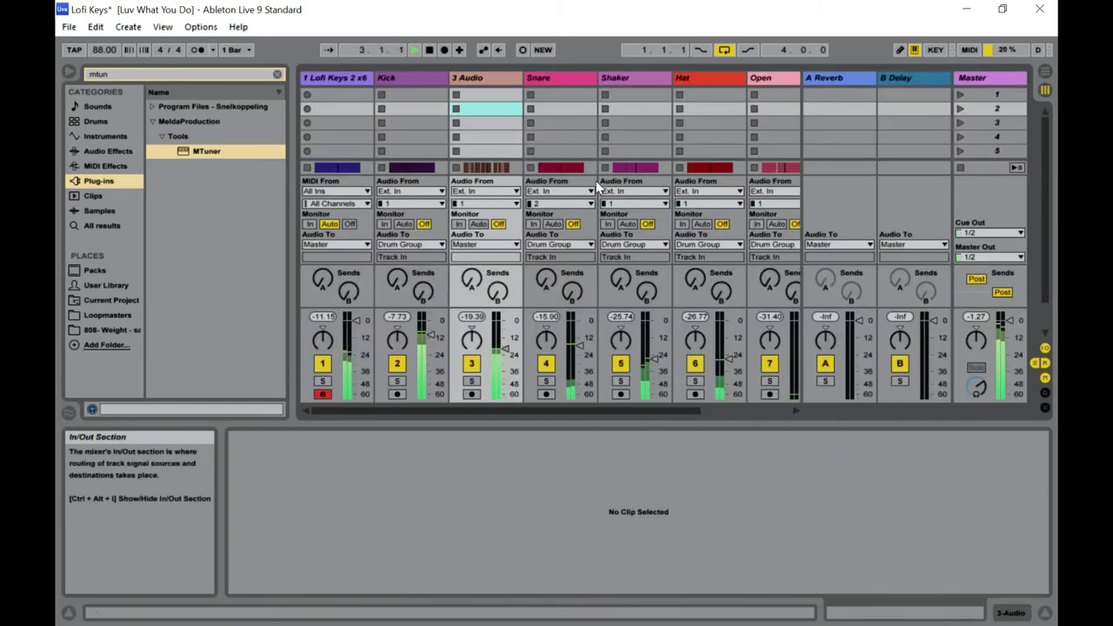
{"action": "right_click", "coordinate": [485, 76]}
{"action": "left_click", "coordinate": [520, 139]}
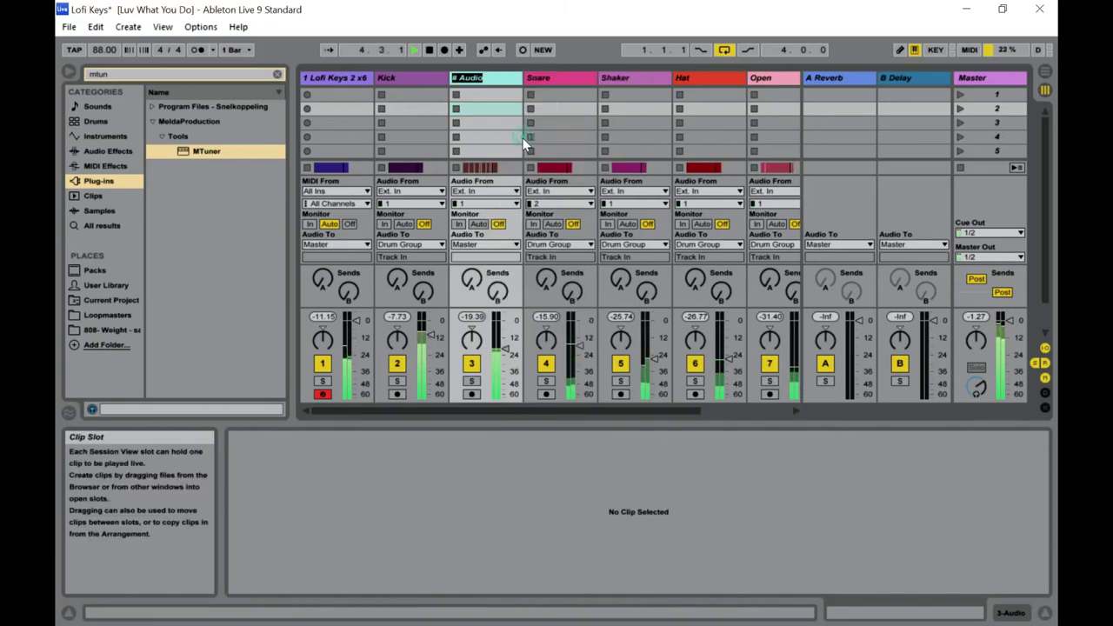
{"action": "type", "text": "Bas"}
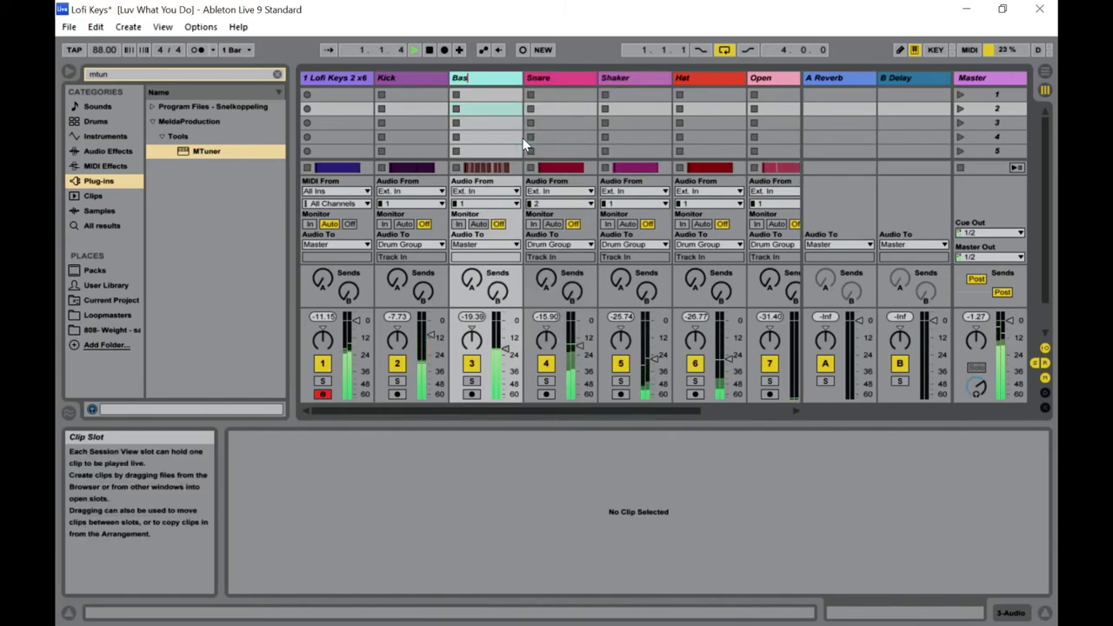
{"action": "type", "text": "s"}
{"action": "key", "text": "Return"}
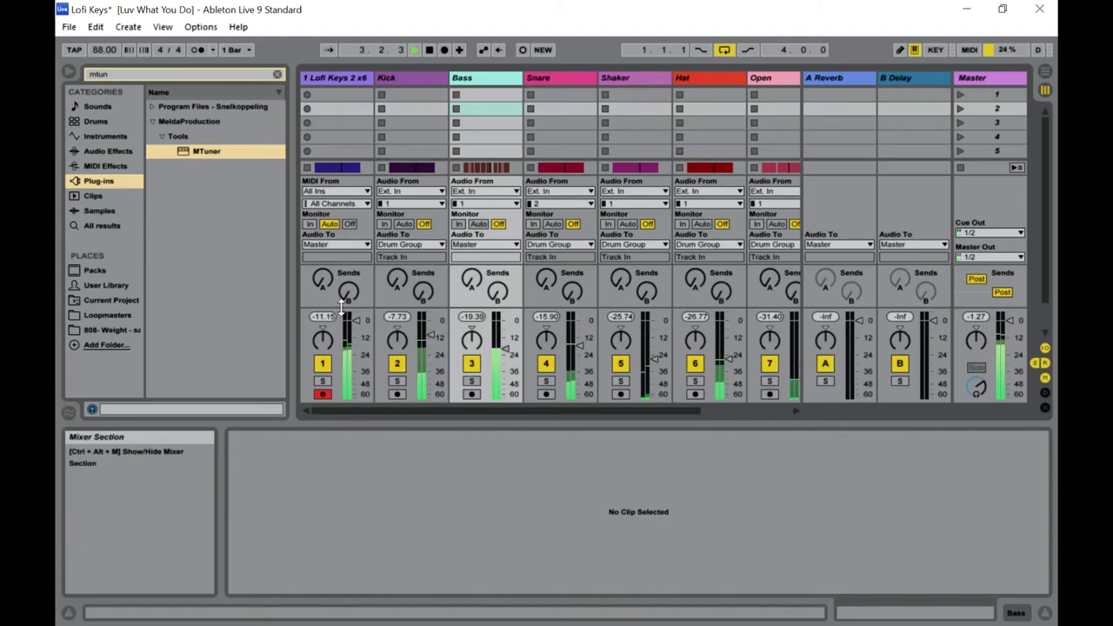
Detune the three Ghosthack 808 5 (C) clips in bar 1 of the Bass track to 1 ct, -1 ct and 1 ct in order.
{"action": "key", "text": "Tab"}
{"action": "left_click", "coordinate": [319, 163]}
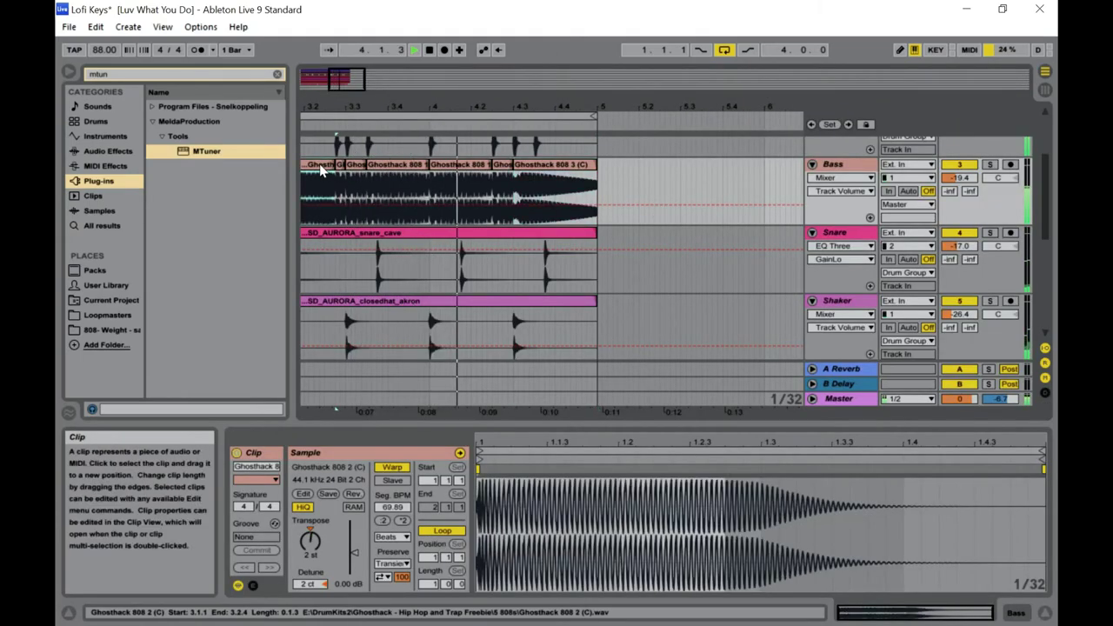
{"action": "left_click_drag", "start_coordinate": [346, 76], "coordinate": [334, 48]}
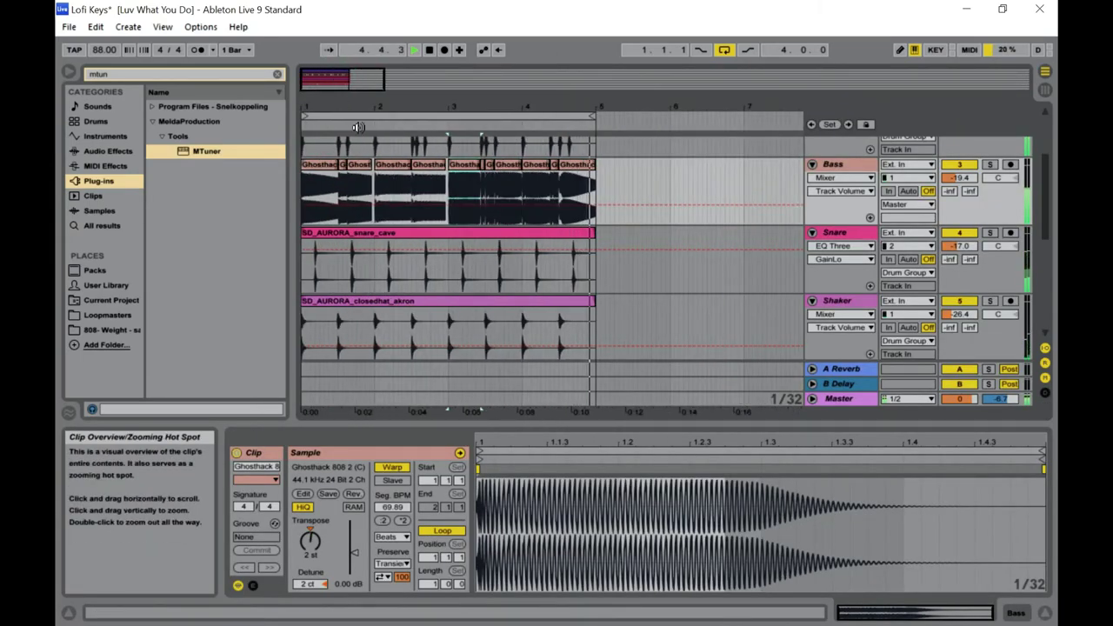
{"action": "left_click", "coordinate": [315, 164]}
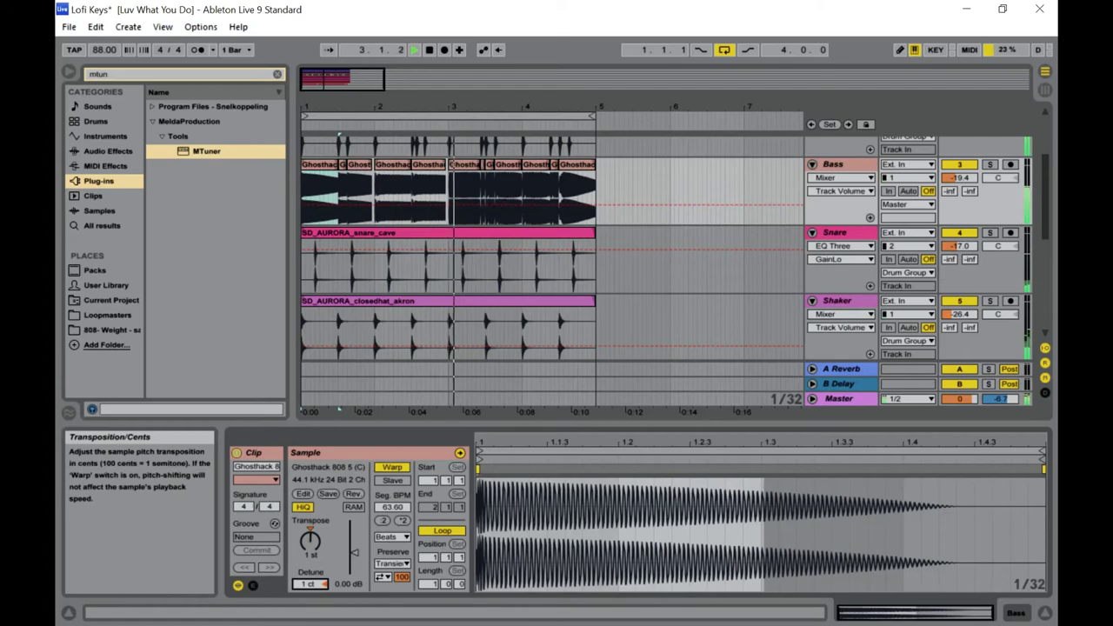
{"action": "left_click", "coordinate": [356, 172]}
{"action": "left_click", "coordinate": [342, 166]}
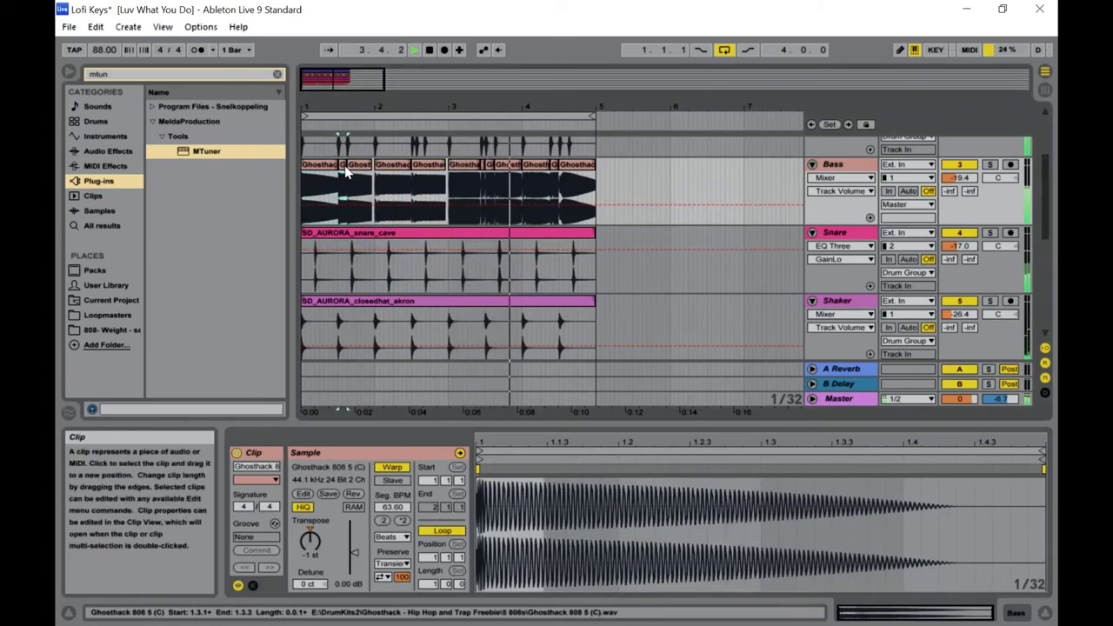
{"action": "left_click_drag", "start_coordinate": [310, 584], "coordinate": [310, 589]}
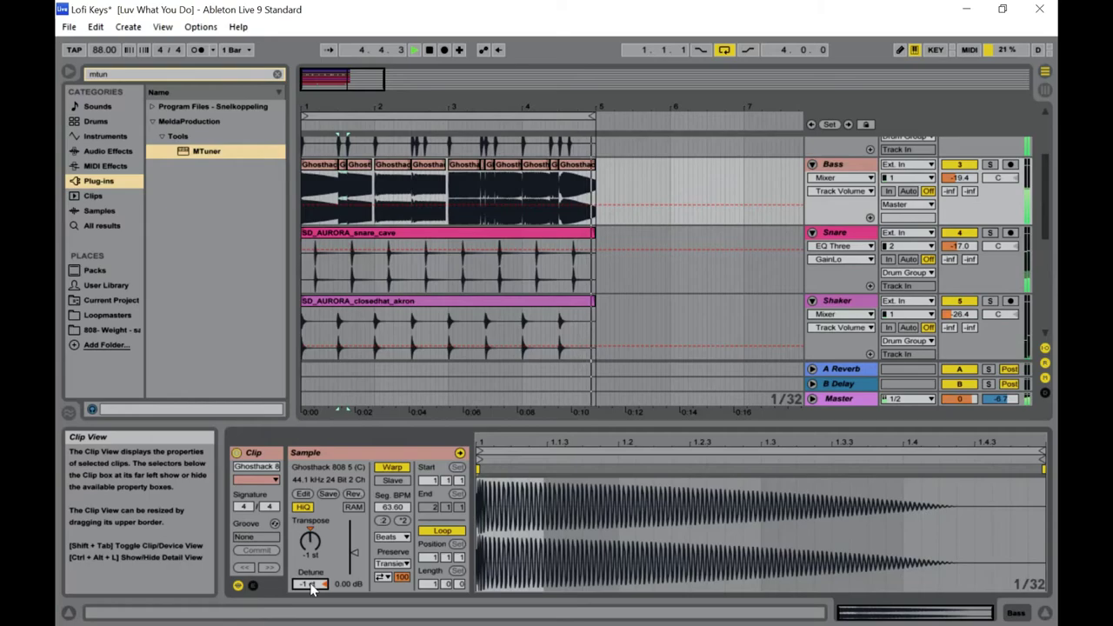
{"action": "left_click", "coordinate": [358, 186]}
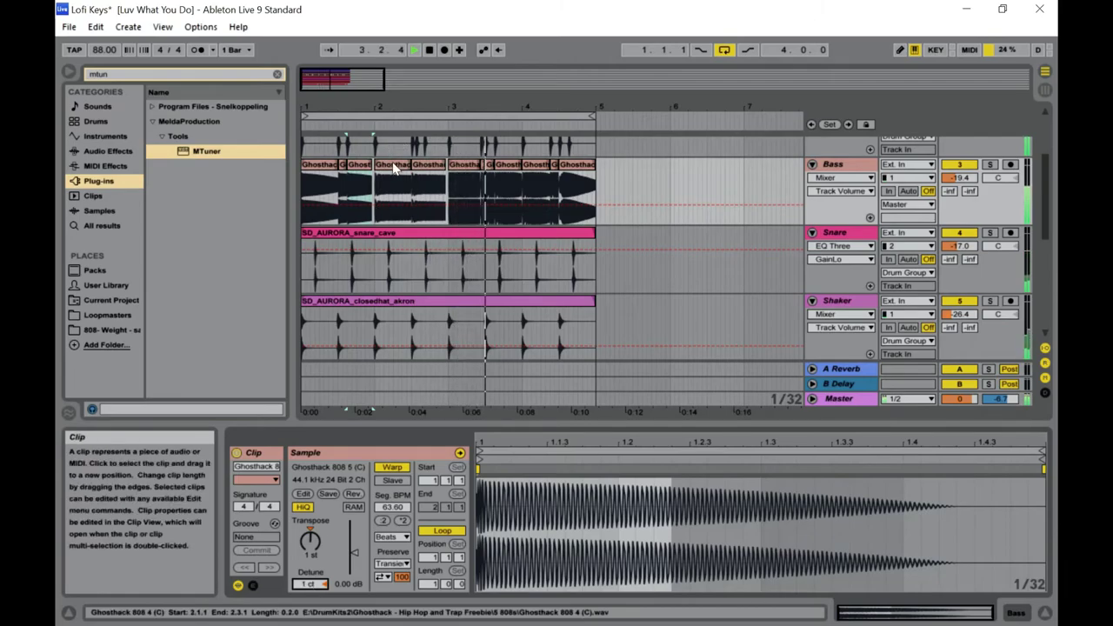
Check the transpose and detune settings of the Bass track's clips in bars 2 to 4.
{"action": "left_click", "coordinate": [391, 167]}
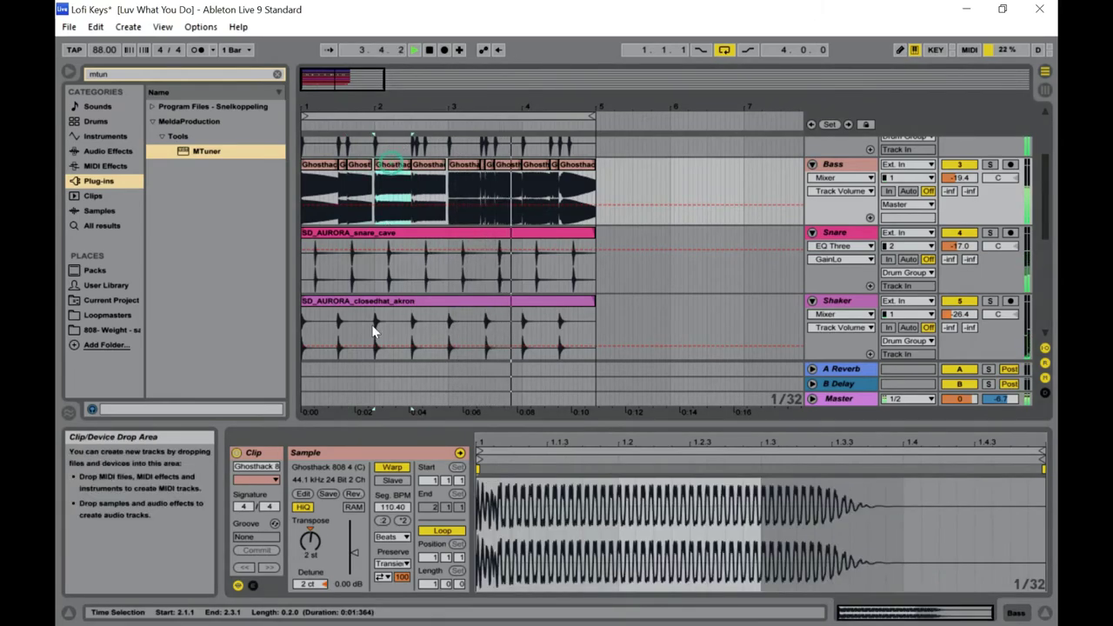
{"action": "left_click", "coordinate": [438, 169]}
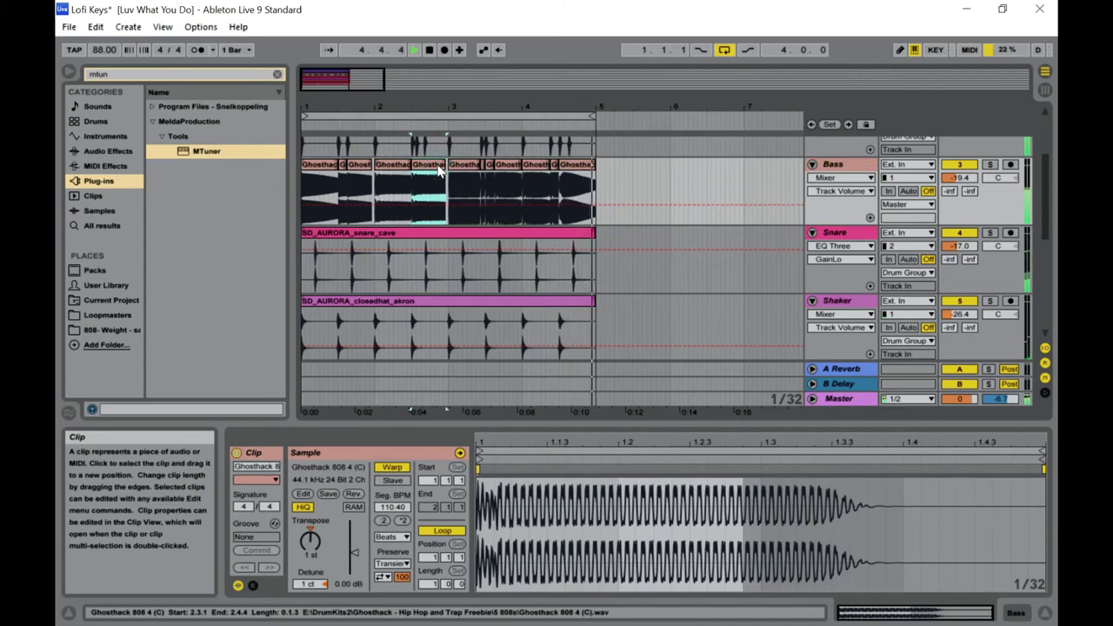
{"action": "left_click", "coordinate": [464, 173]}
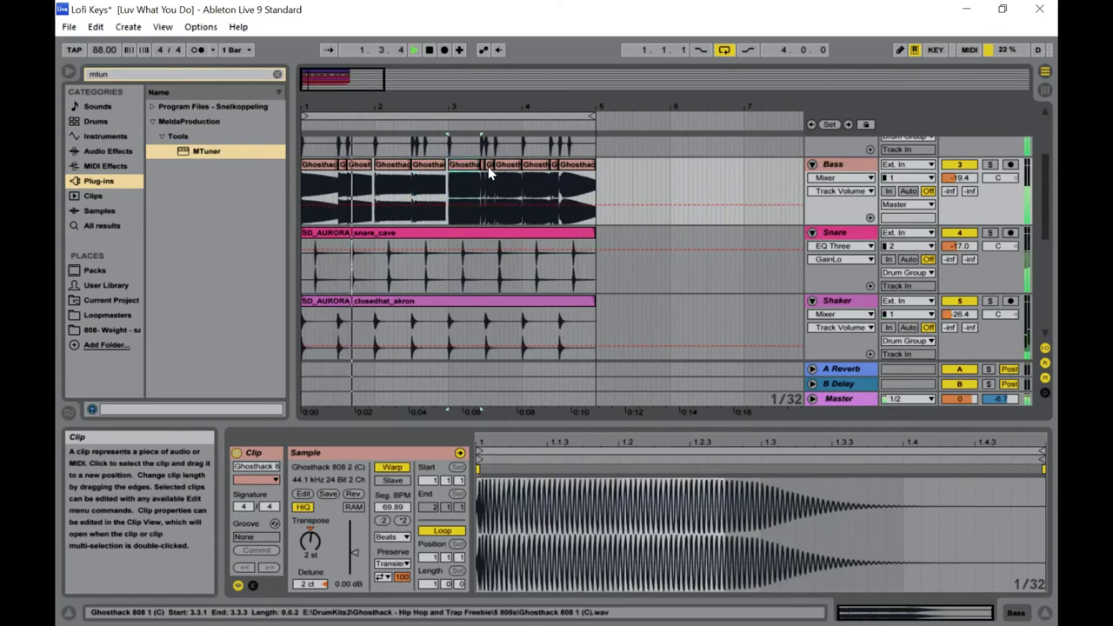
{"action": "left_click", "coordinate": [487, 170]}
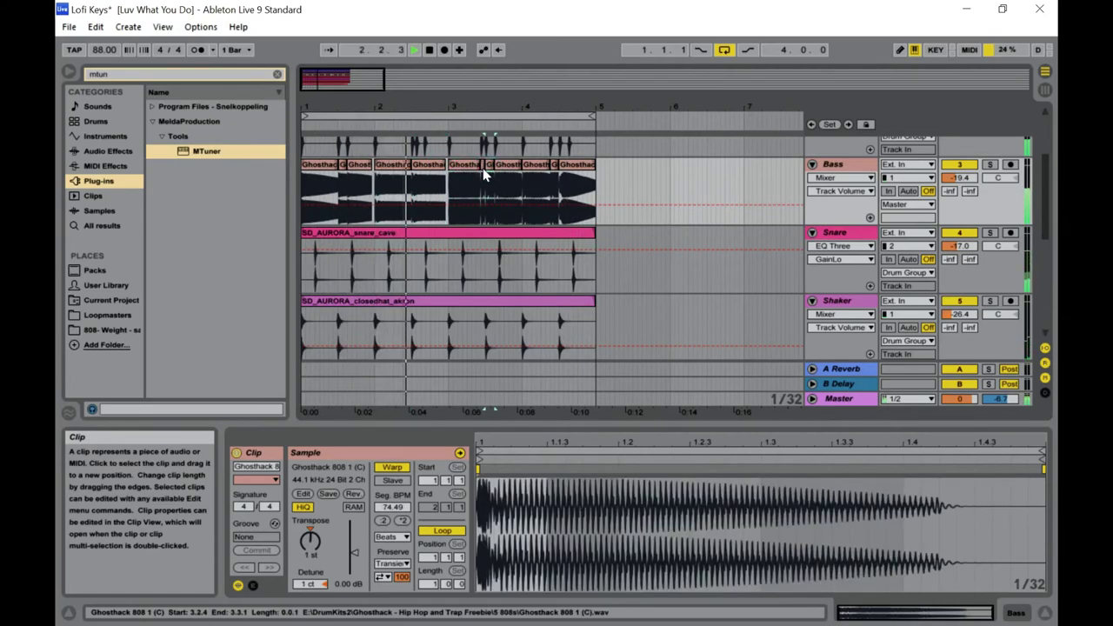
{"action": "left_click", "coordinate": [483, 174]}
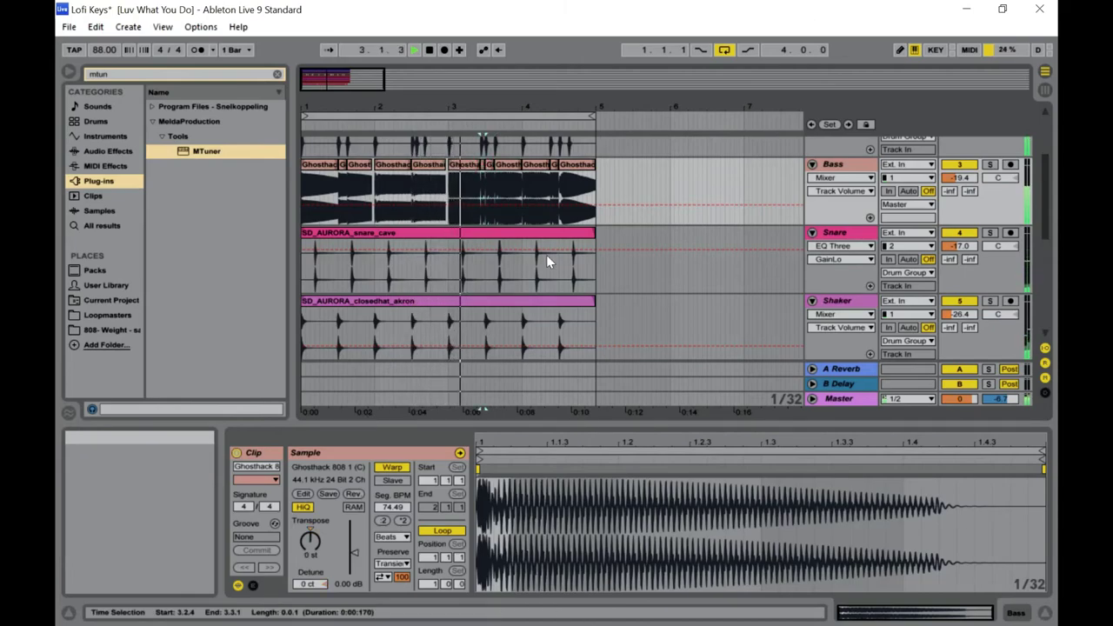
{"action": "left_click", "coordinate": [508, 171]}
{"action": "left_click", "coordinate": [535, 169]}
{"action": "left_click", "coordinate": [568, 171]}
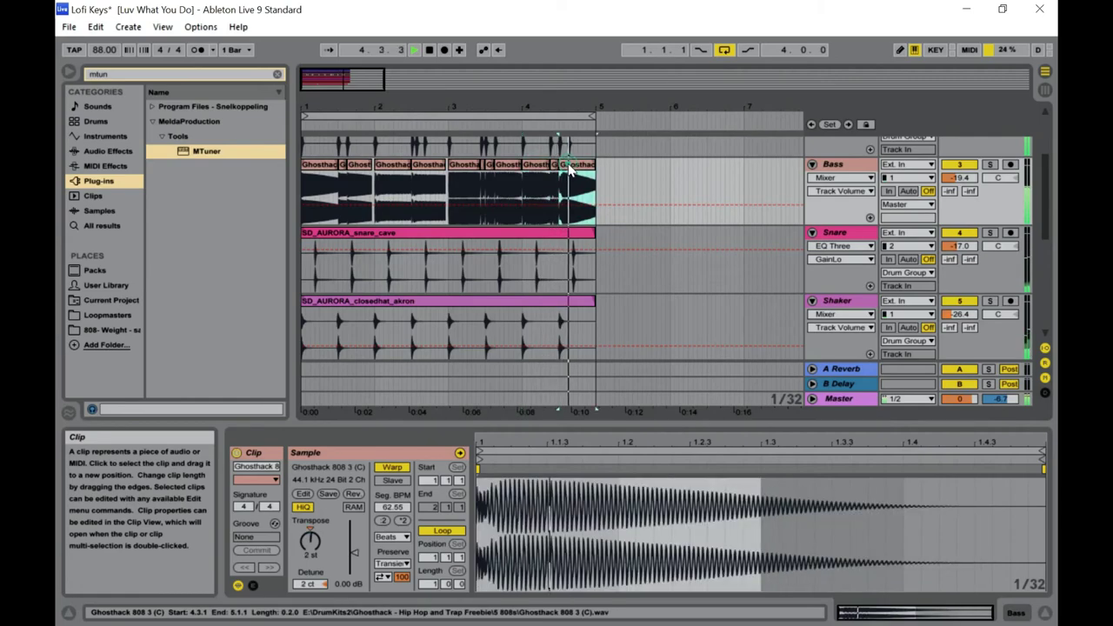
{"action": "left_click", "coordinate": [556, 171]}
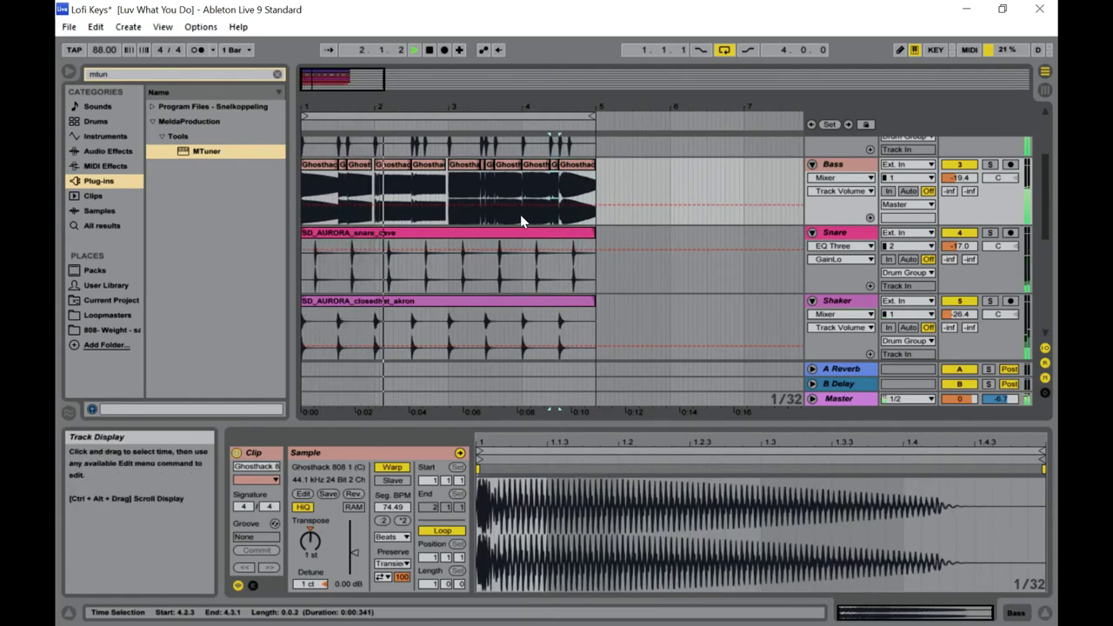
Return to the session mixer and clear the mtun search from the plug-in browser.
{"action": "key", "text": "Tab"}
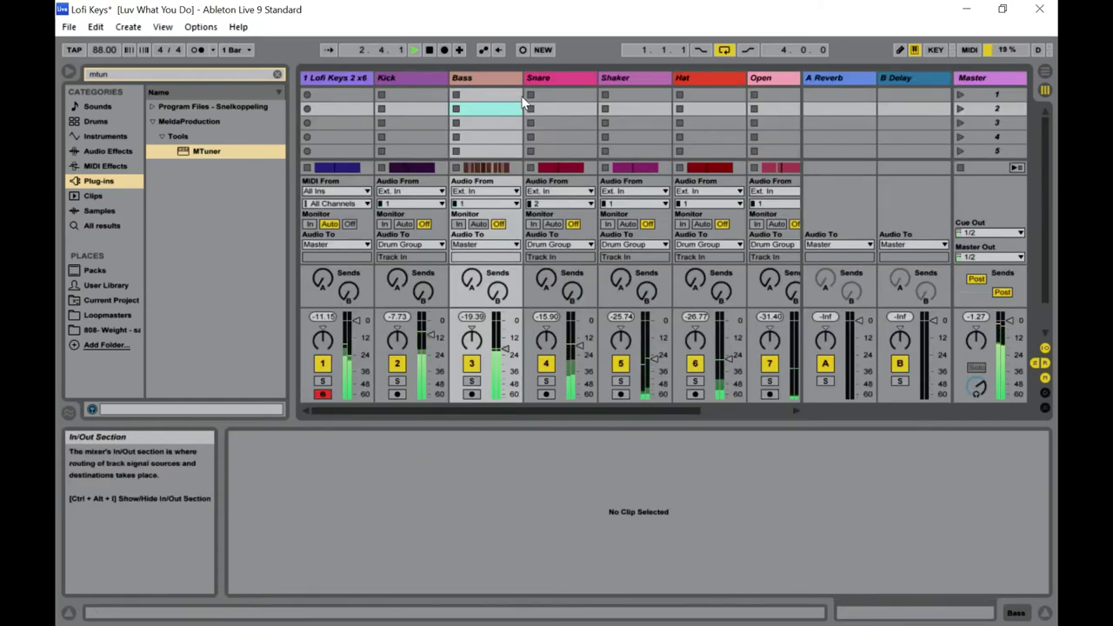
{"action": "left_click", "coordinate": [276, 76]}
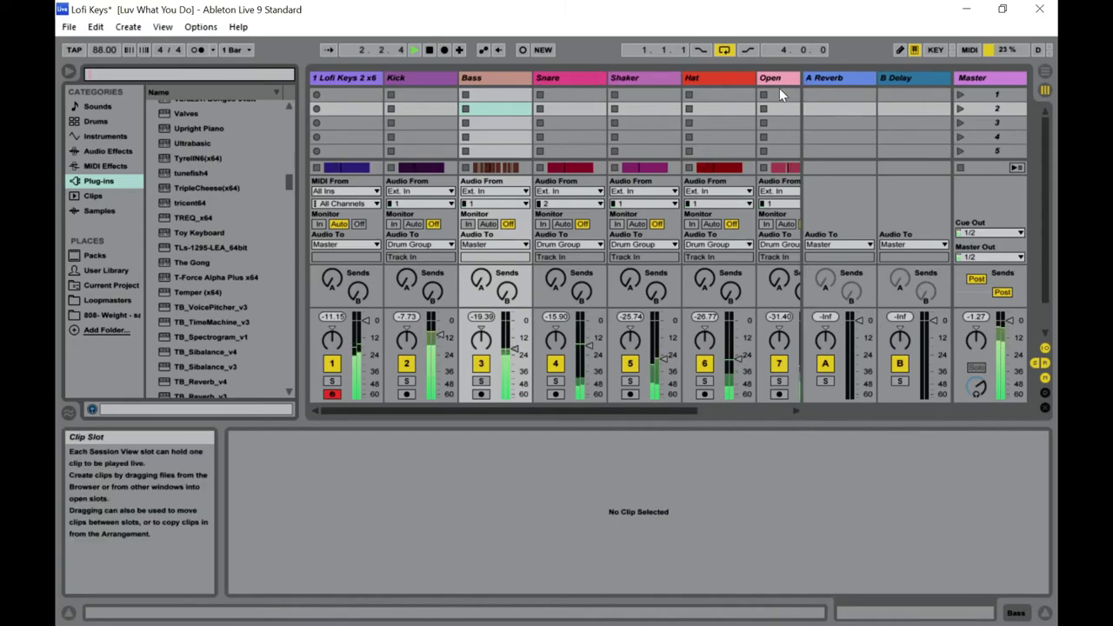
Move the Bass track ahead of the Kick track, then find the Wider plug-in with the search wide and load it on Bass.
{"action": "left_click_drag", "start_coordinate": [496, 82], "coordinate": [390, 77]}
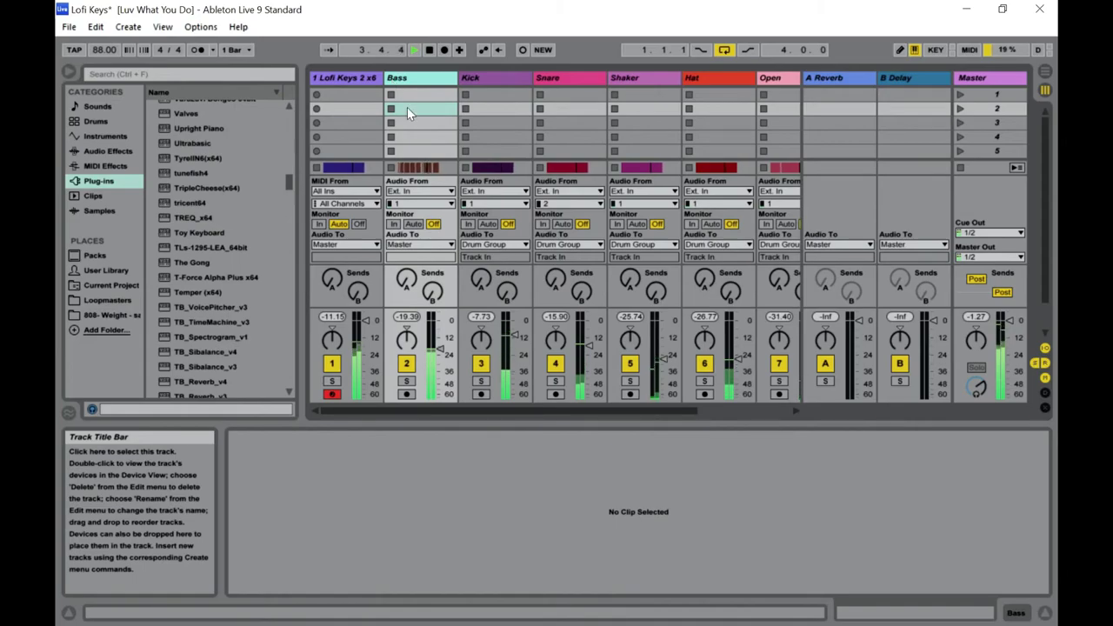
{"action": "left_click", "coordinate": [153, 73]}
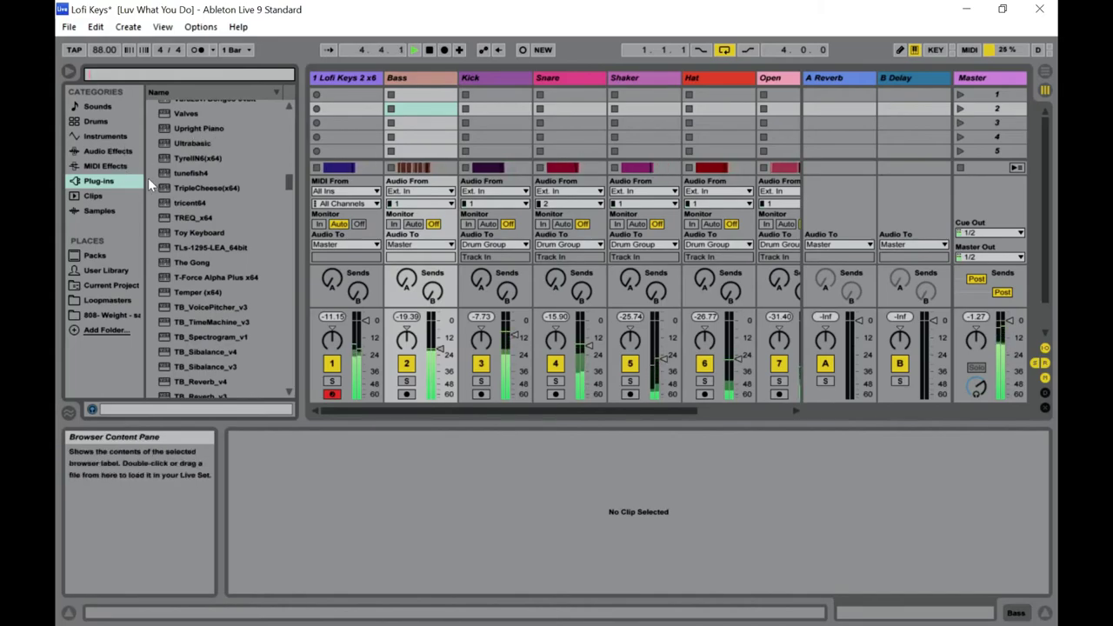
{"action": "type", "text": "w"}
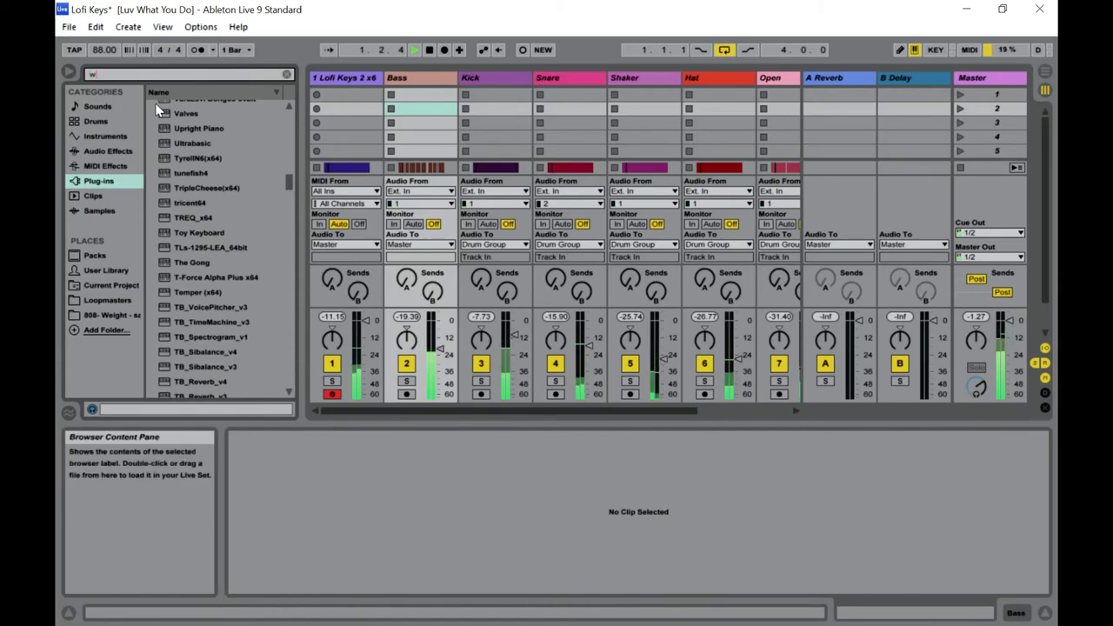
{"action": "type", "text": "ide"}
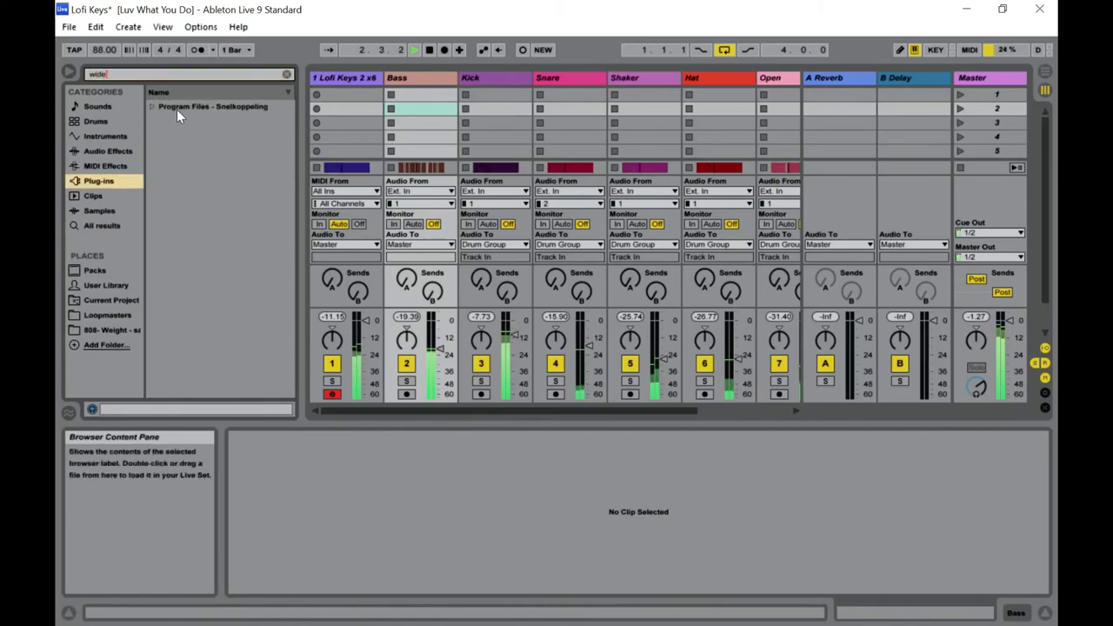
{"action": "left_click", "coordinate": [176, 108]}
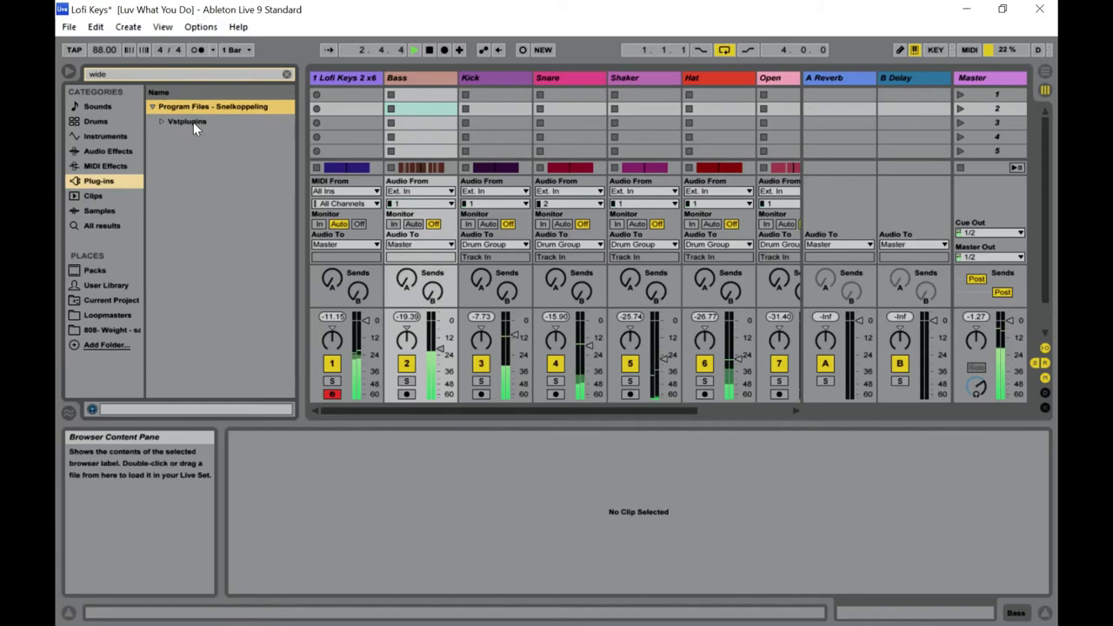
{"action": "left_click", "coordinate": [193, 122]}
{"action": "double_click", "coordinate": [203, 137]}
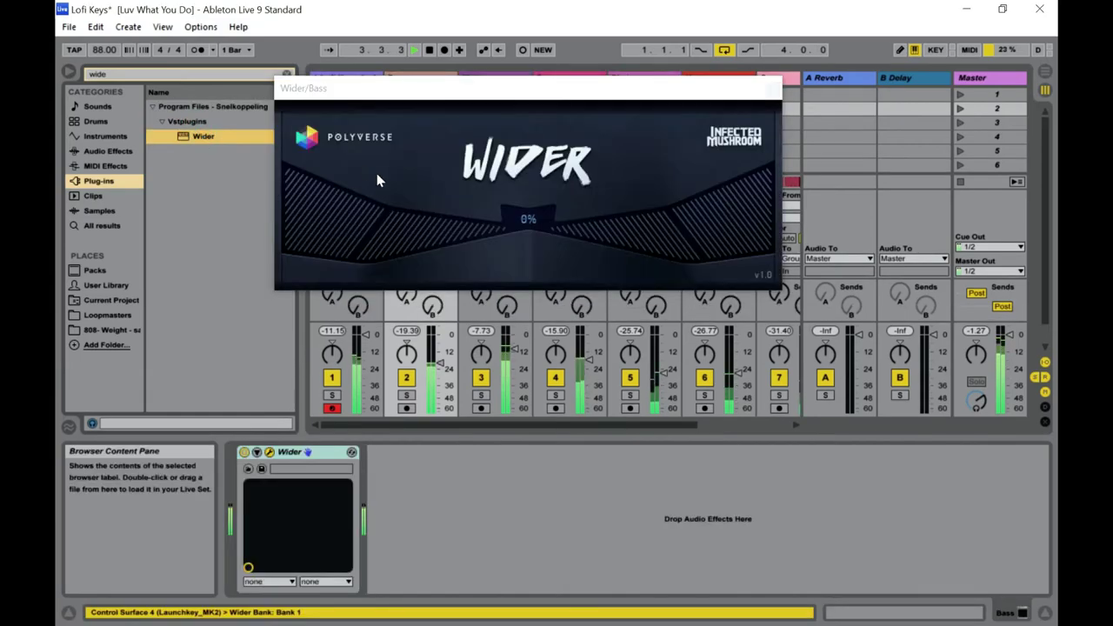
Set the Wider plug-in on the Bass track to 10% and close its window.
{"action": "left_click_drag", "start_coordinate": [532, 224], "coordinate": [534, 219]}
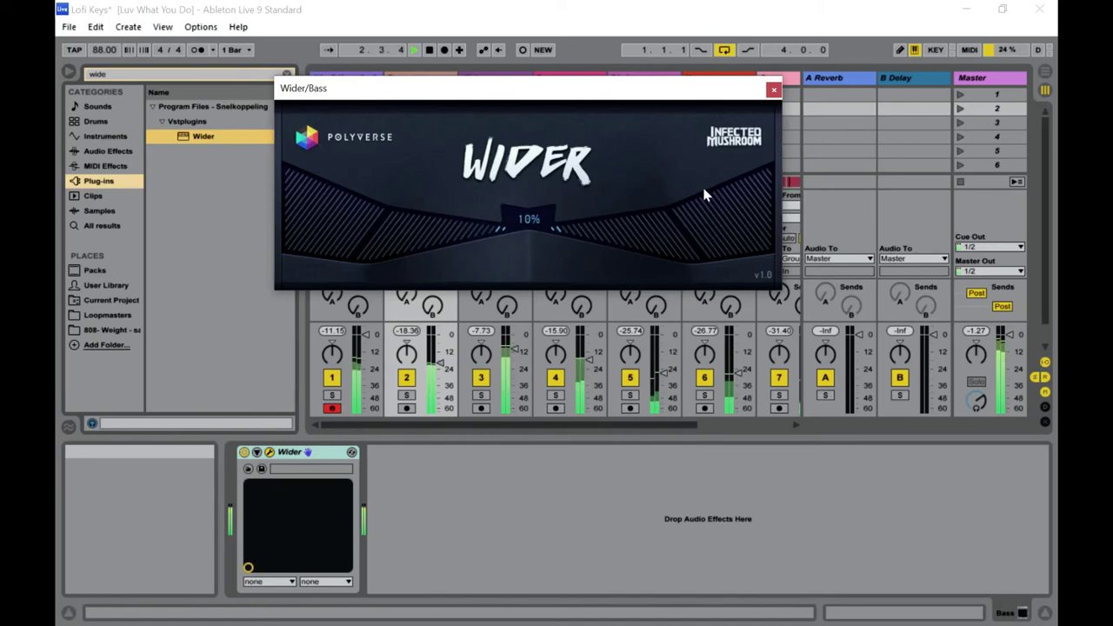
{"action": "left_click", "coordinate": [773, 89]}
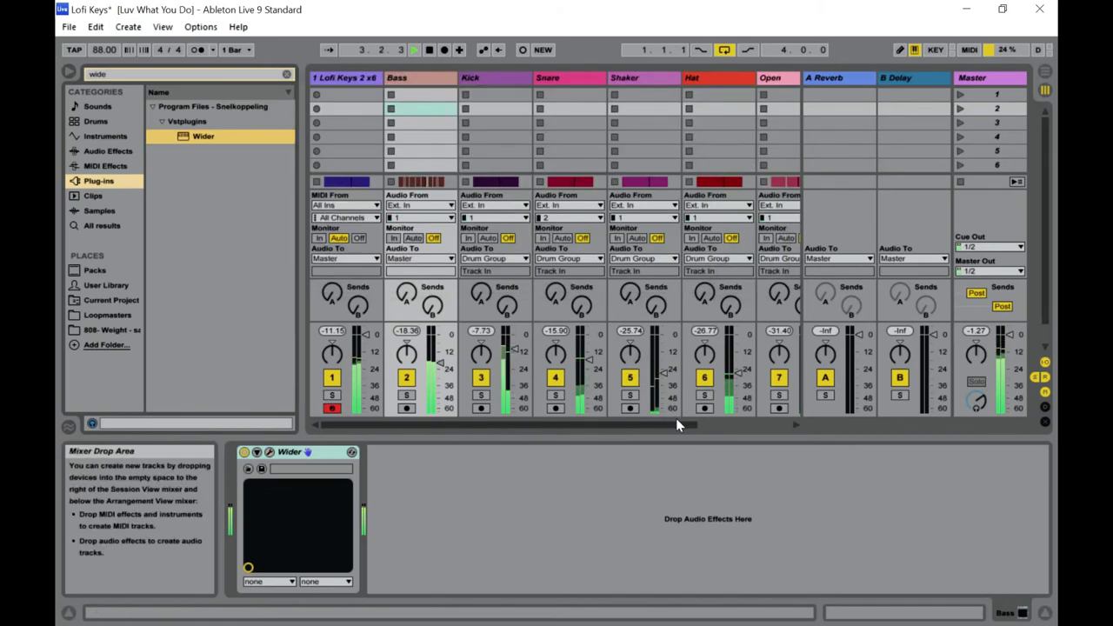
{"action": "left_click_drag", "start_coordinate": [678, 424], "coordinate": [657, 448]}
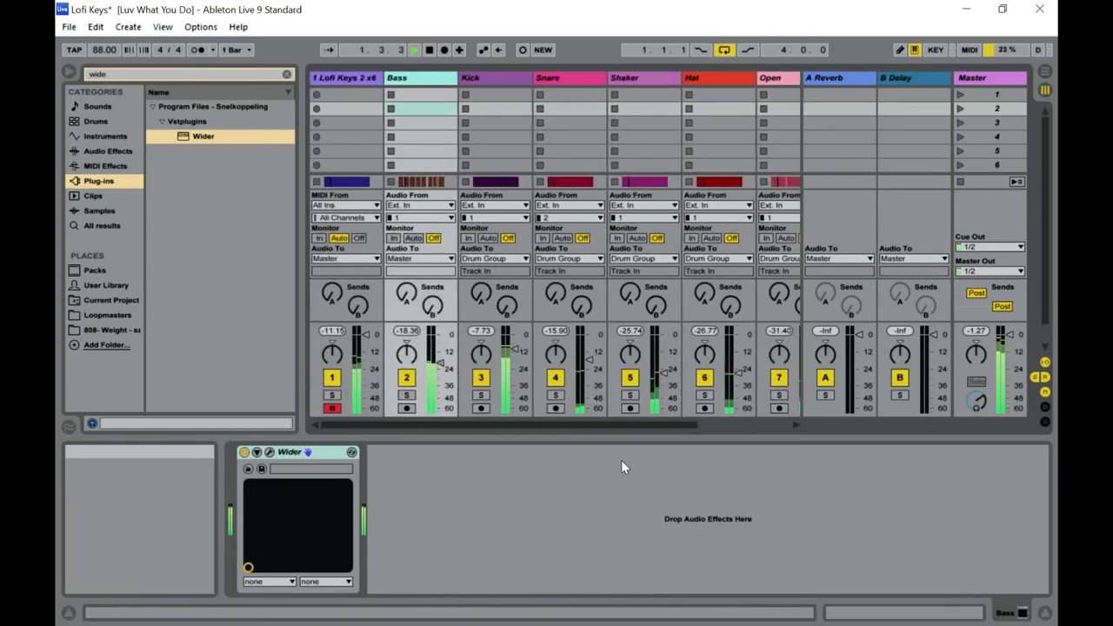
Open the Lofi Keys clip and add eighth-note melody notes E3 at 3.3.1, C4 at 4.2.3 and F3 at 5.3.3.
{"action": "left_click", "coordinate": [335, 183]}
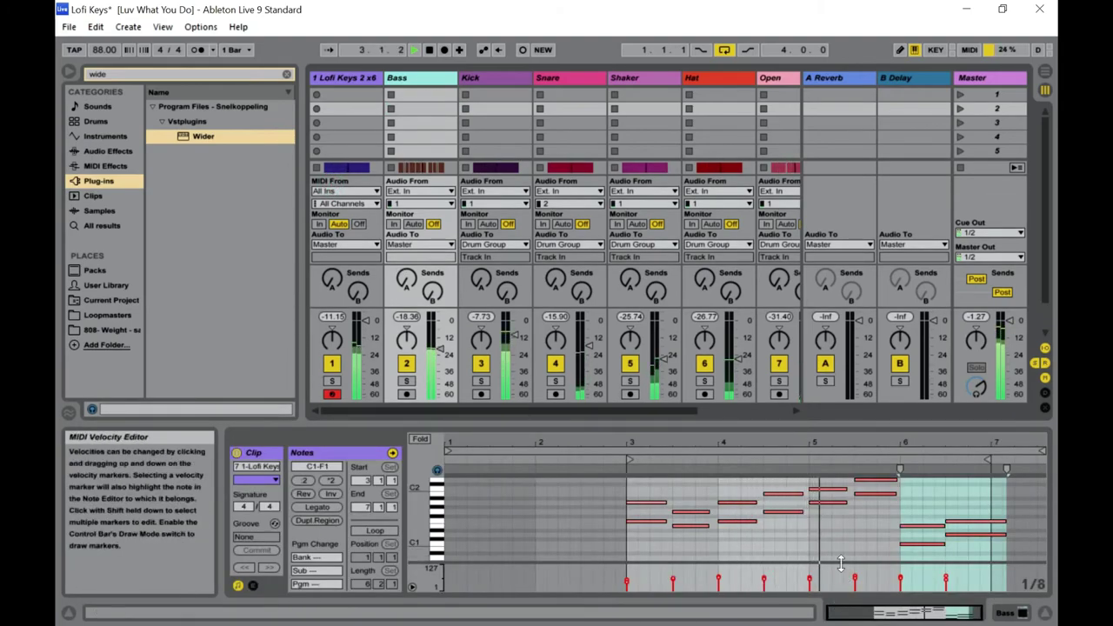
{"action": "scroll", "coordinate": [749, 531], "scroll_direction": "up", "scroll_amount": 5}
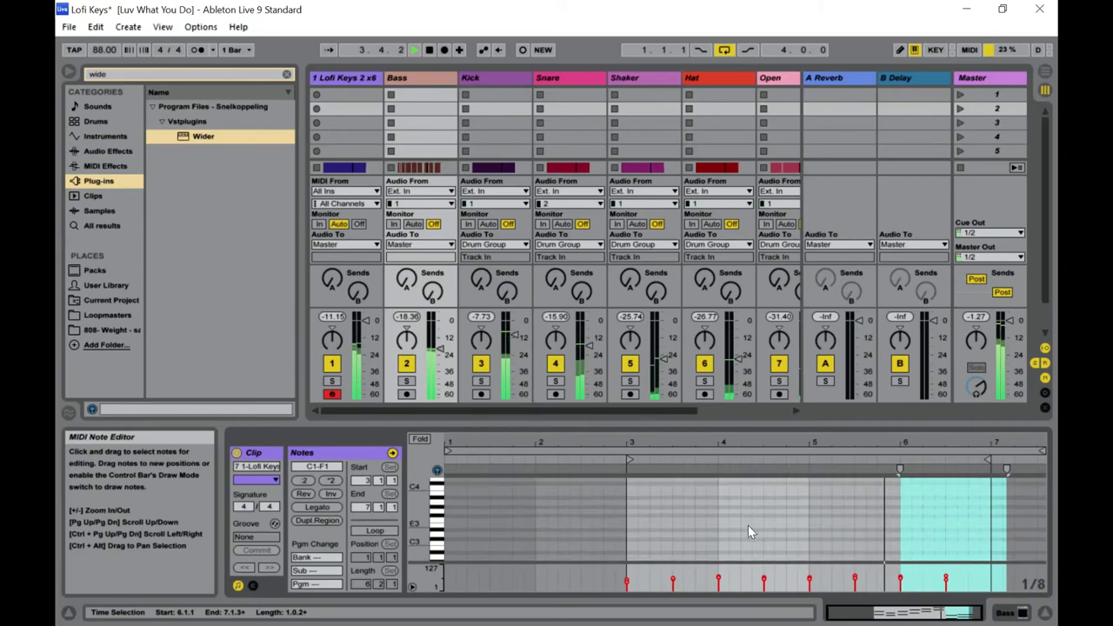
{"action": "scroll", "coordinate": [685, 510], "scroll_direction": "up", "scroll_amount": 1}
{"action": "left_click", "coordinate": [678, 506]}
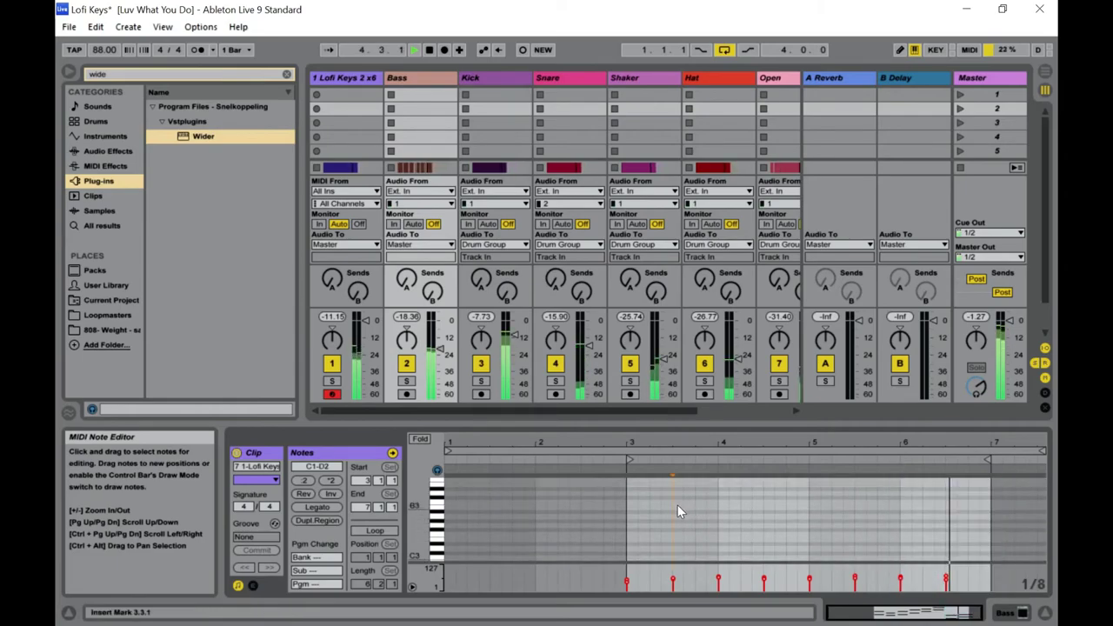
{"action": "double_click", "coordinate": [678, 506]}
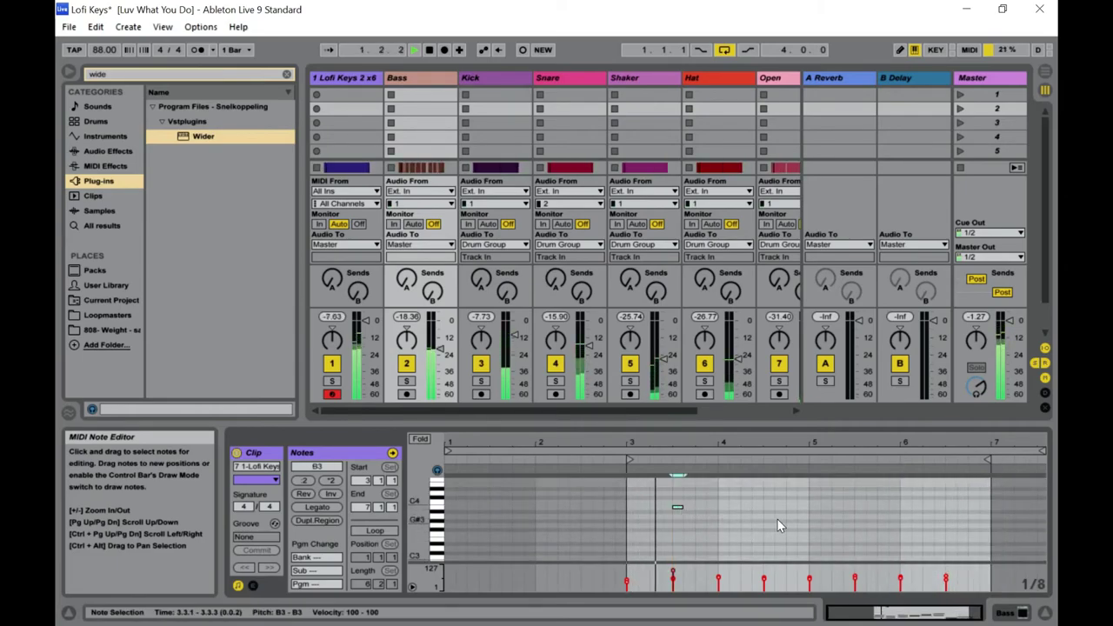
{"action": "double_click", "coordinate": [759, 539]}
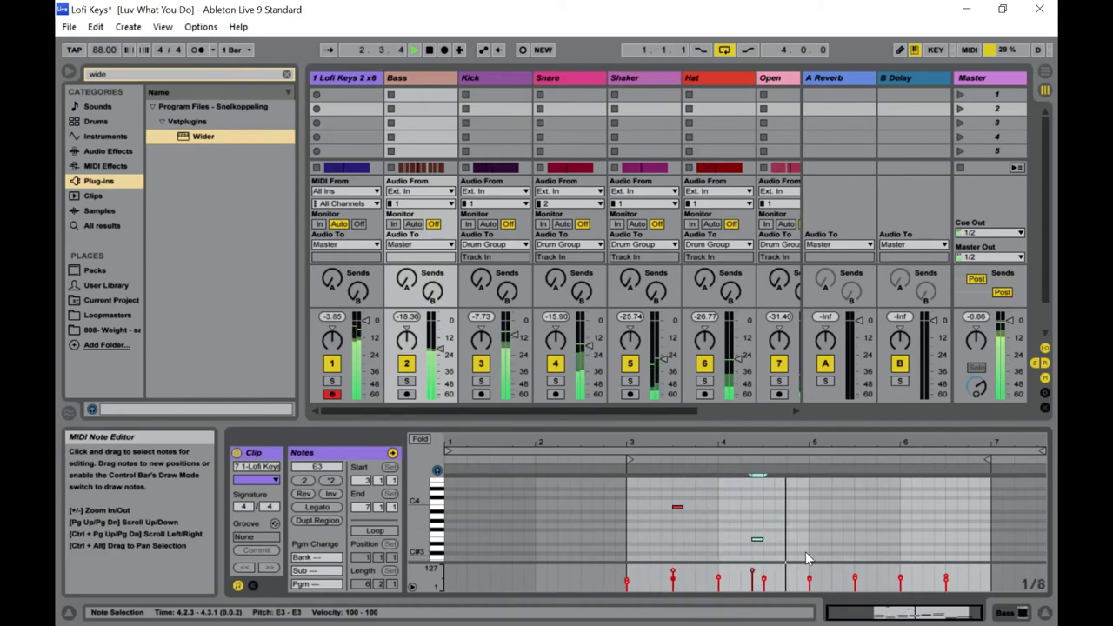
{"action": "left_click_drag", "start_coordinate": [758, 541], "coordinate": [682, 548]}
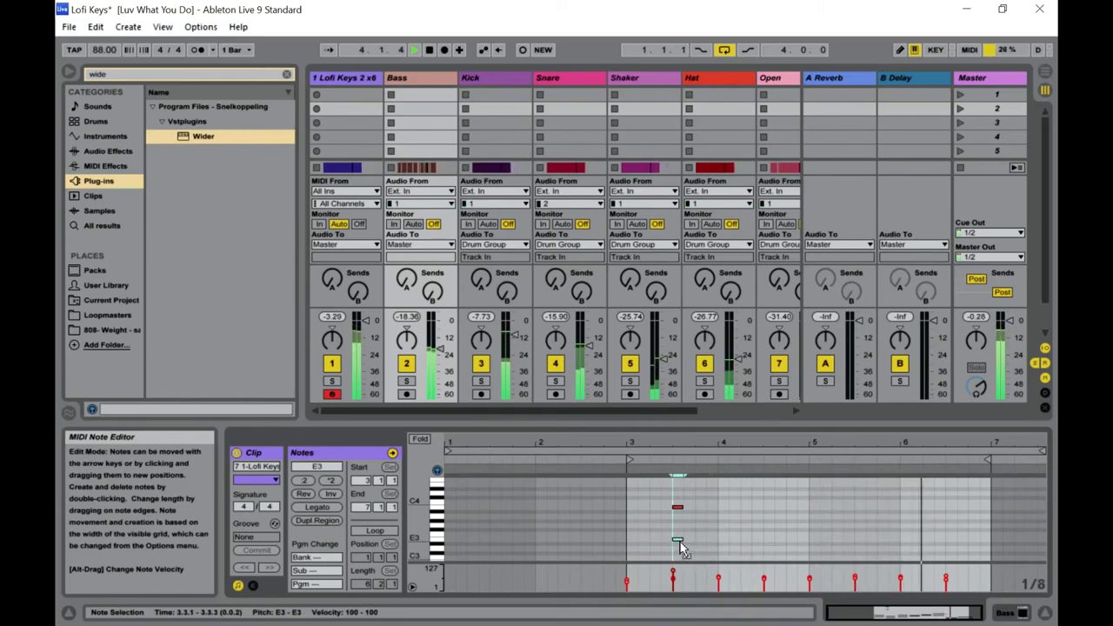
{"action": "double_click", "coordinate": [757, 504]}
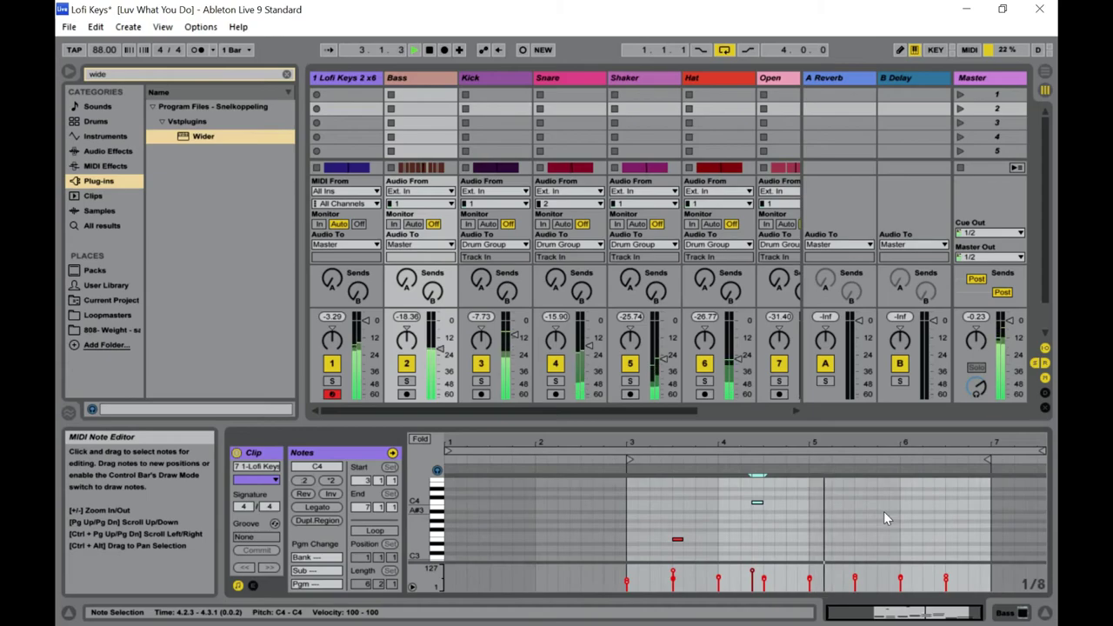
{"action": "double_click", "coordinate": [871, 534]}
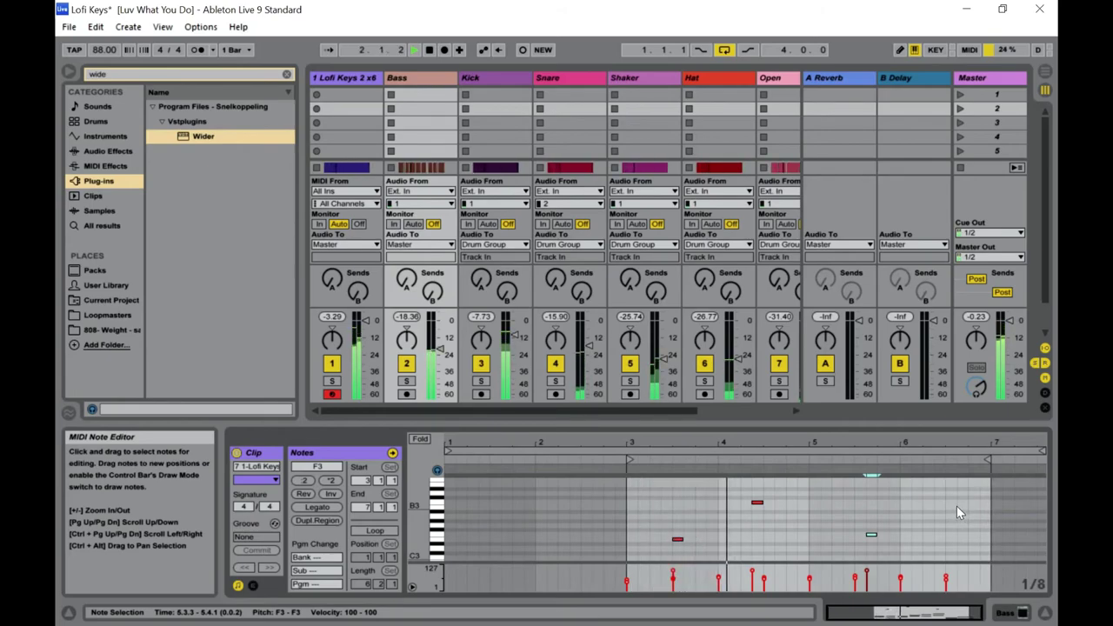
Raise the melody notes at 3.3.1 and 5.3.3 to G3 and D4, and add an E4 note at 6.3.1.
{"action": "left_click_drag", "start_coordinate": [678, 541], "coordinate": [678, 529]}
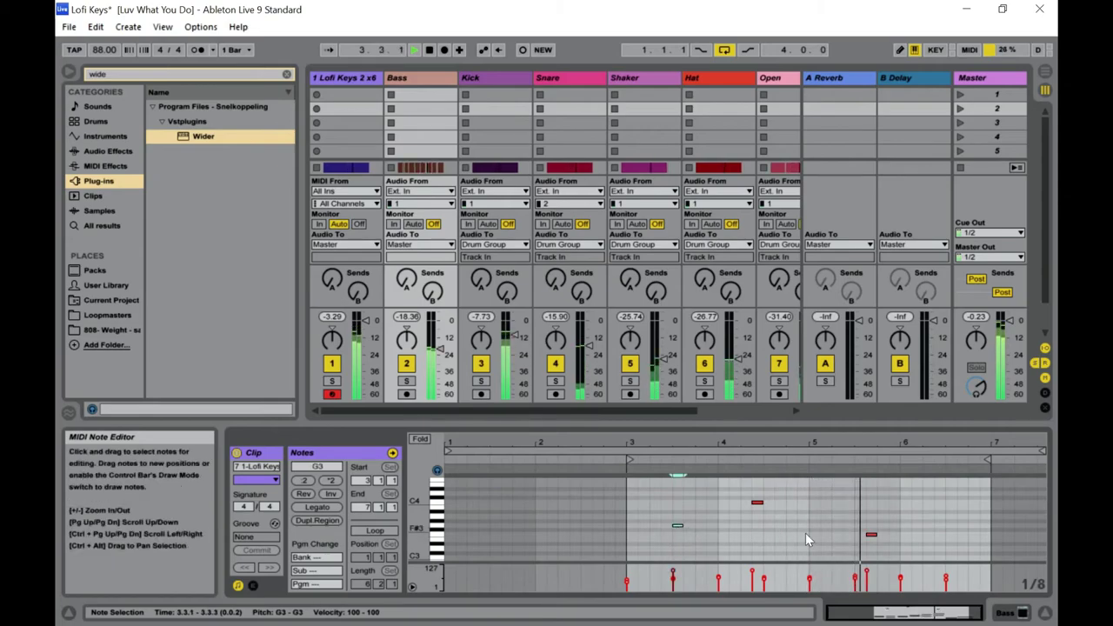
{"action": "left_click", "coordinate": [872, 536]}
{"action": "left_click_drag", "start_coordinate": [871, 537], "coordinate": [872, 497]}
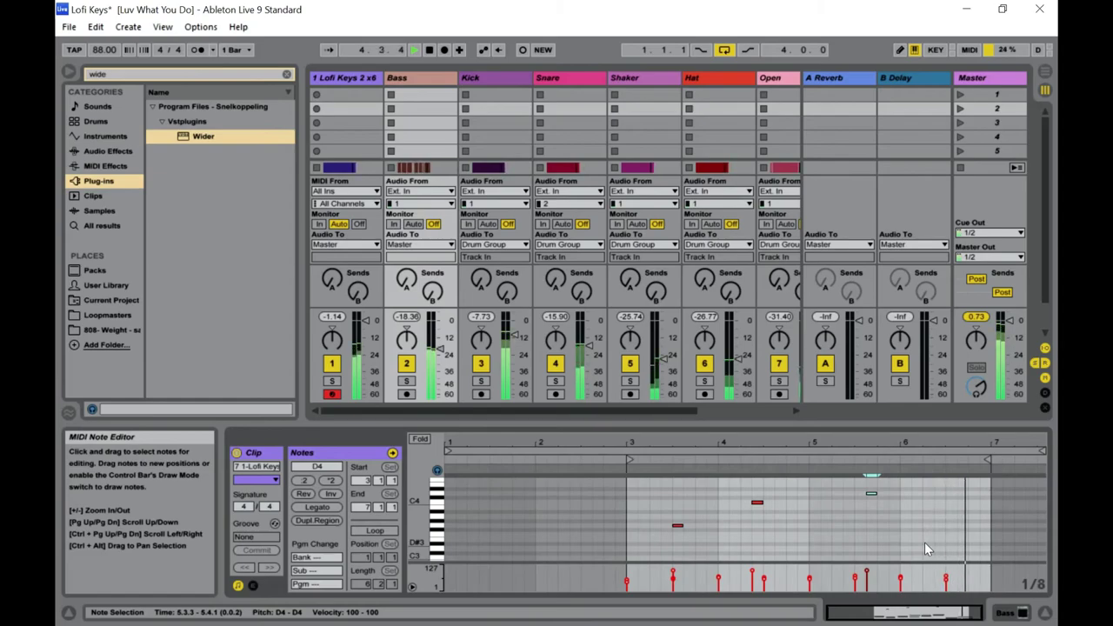
{"action": "left_click", "coordinate": [946, 485]}
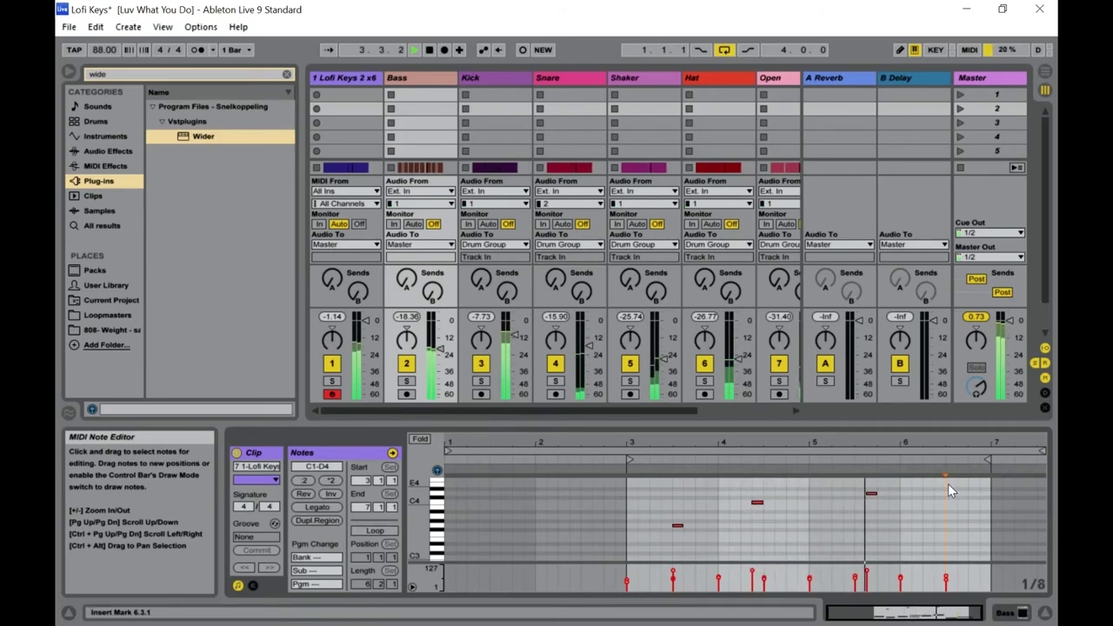
{"action": "double_click", "coordinate": [949, 483]}
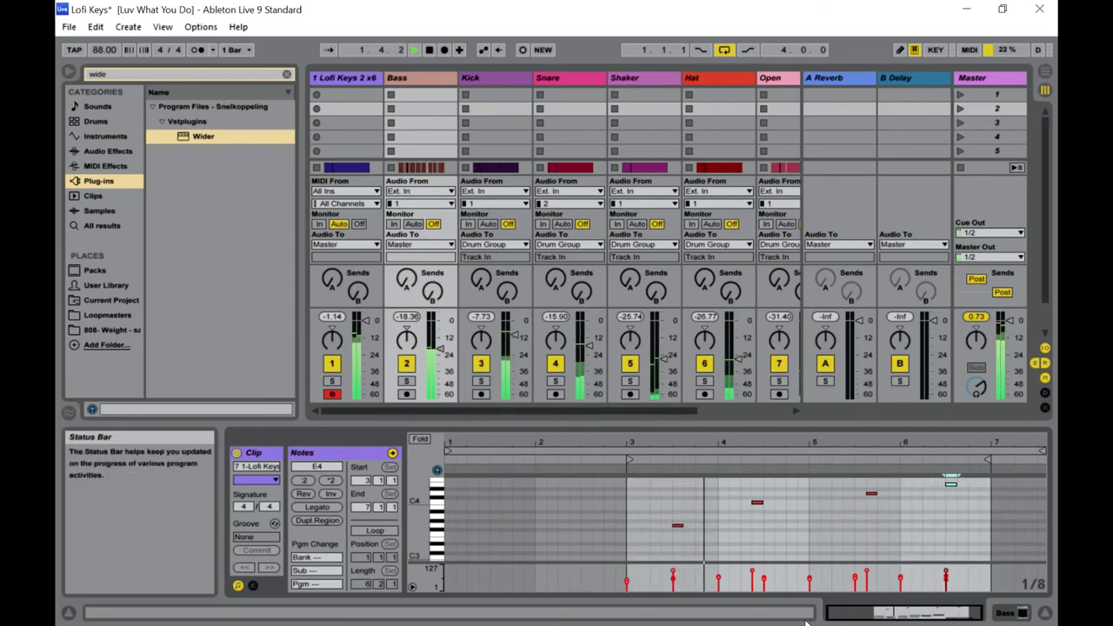
Lower the melody note at 4.2.3 to B3 and move the D4 note to 5.3.1.
{"action": "left_click", "coordinate": [756, 504]}
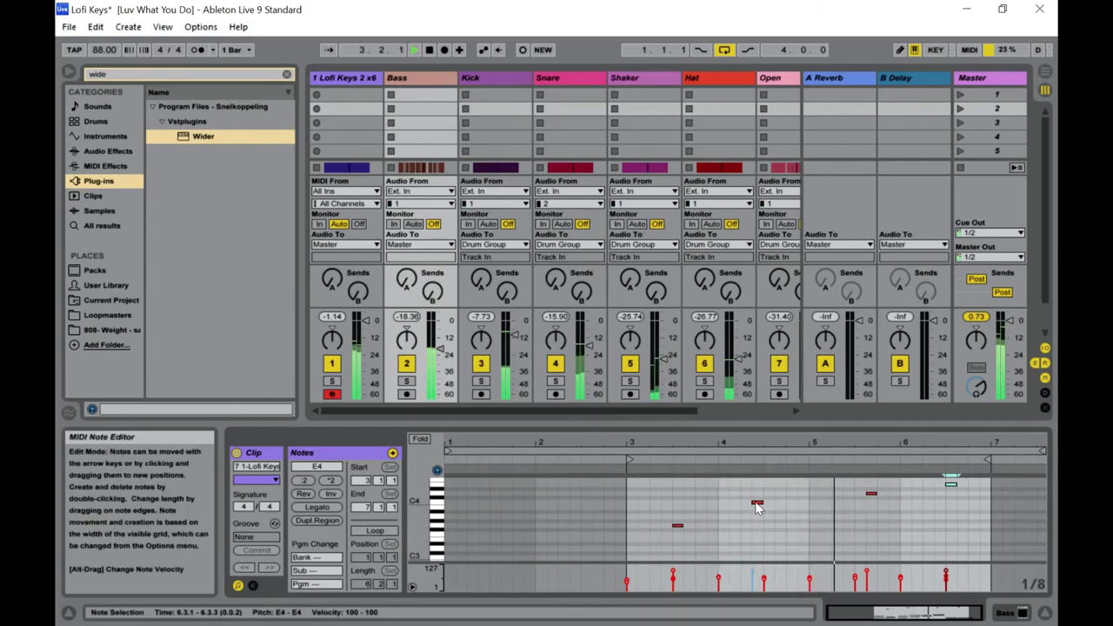
{"action": "mouse_move", "coordinate": [756, 504]}
{"action": "left_mouse_down"}
{"action": "mouse_move", "coordinate": [784, 511]}
{"action": "mouse_move", "coordinate": [758, 512]}
{"action": "left_mouse_up"}
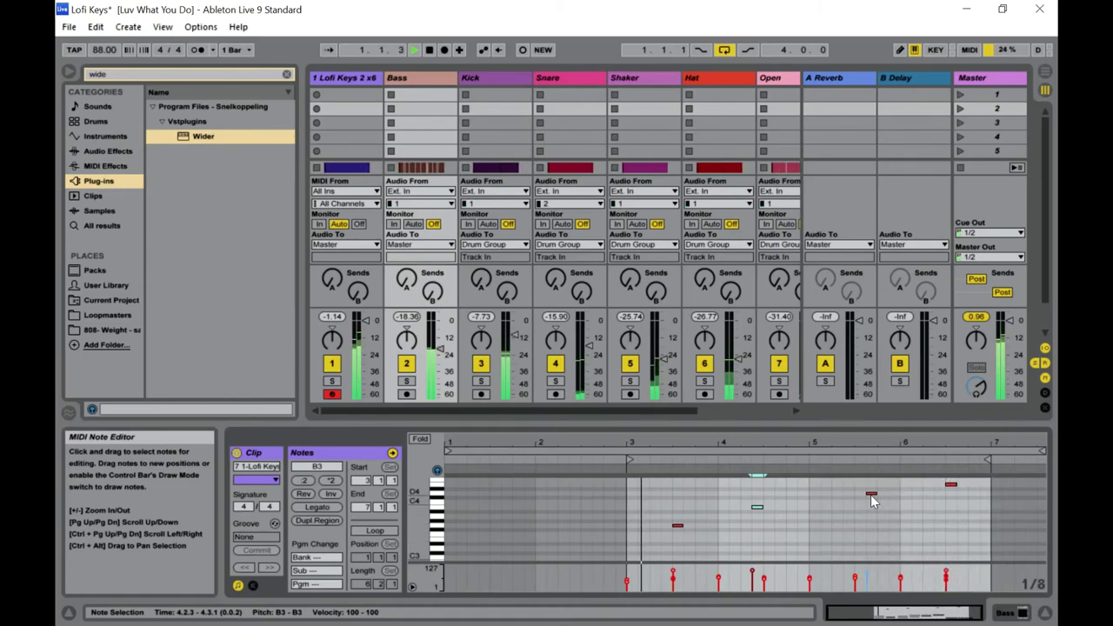
{"action": "left_click_drag", "start_coordinate": [868, 499], "coordinate": [857, 500]}
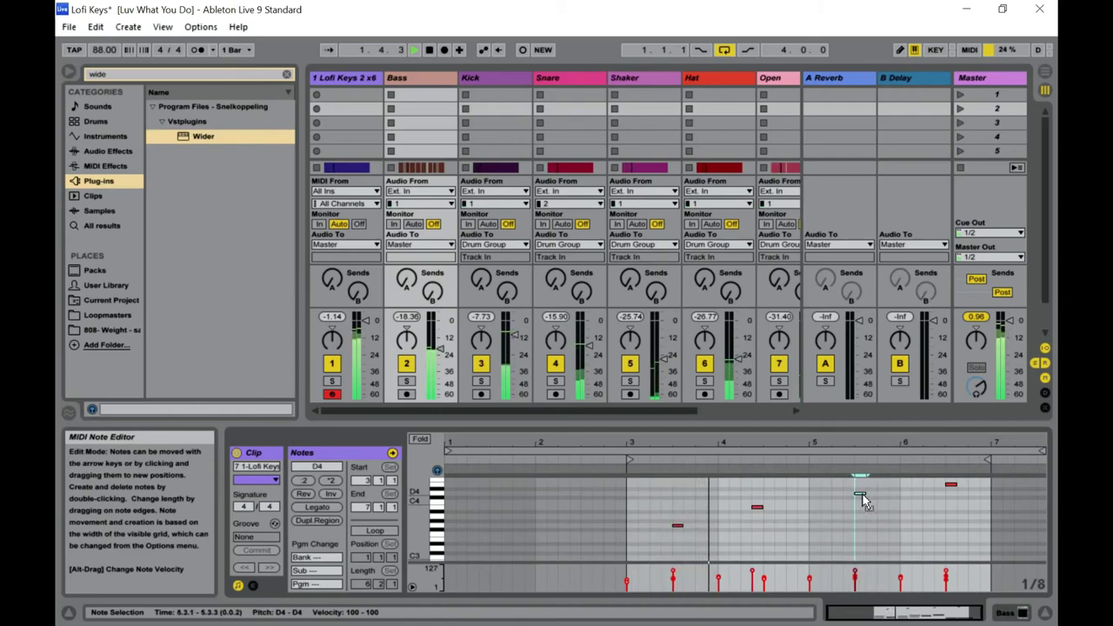
Lower the velocity of the four melody notes G3, B3, D4 and E4 to 48.
{"action": "left_click_drag", "start_coordinate": [678, 546], "coordinate": [991, 477]}
{"action": "left_click_drag", "start_coordinate": [855, 571], "coordinate": [857, 579]}
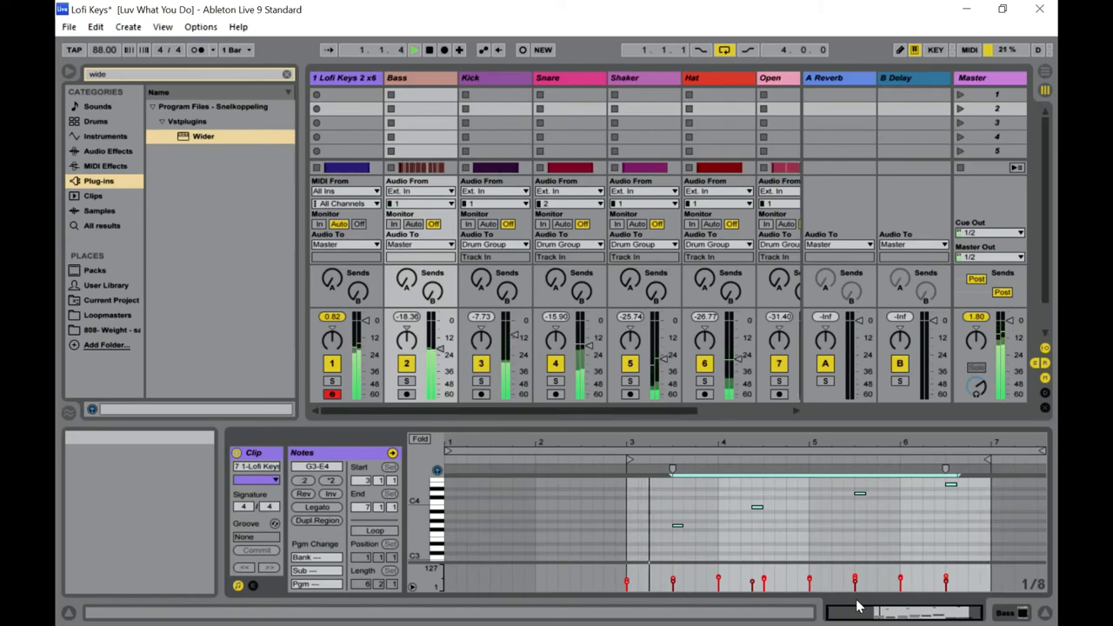
Duplicate the E4 note at 6.3.1 to 6.4.1 and raise the copy to G4.
{"action": "left_click", "coordinate": [949, 484]}
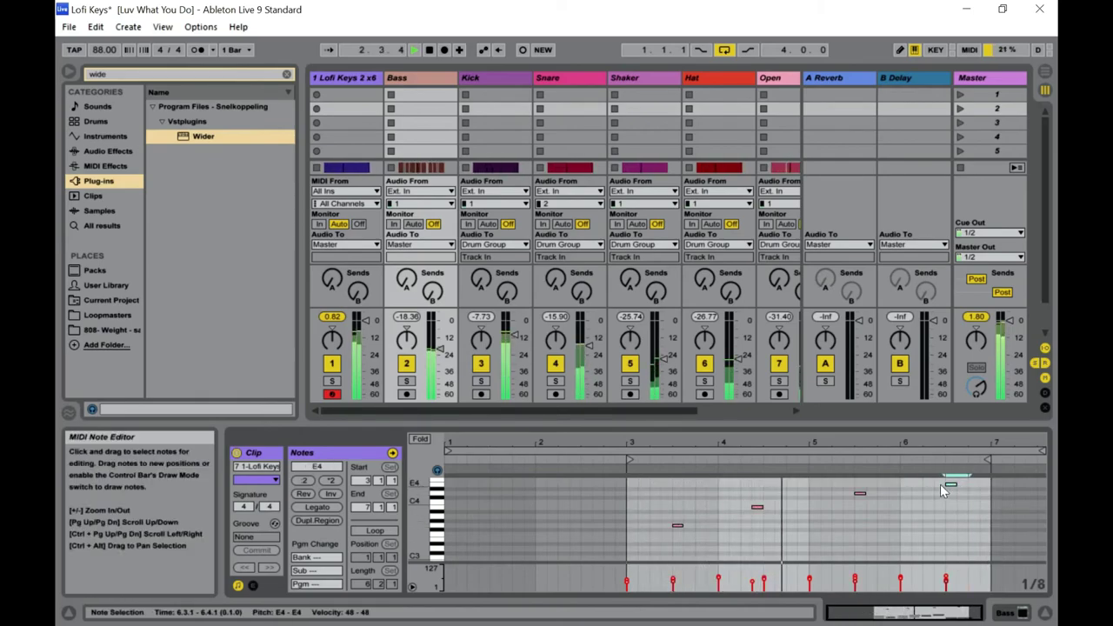
{"action": "key", "text": "ctrl+d"}
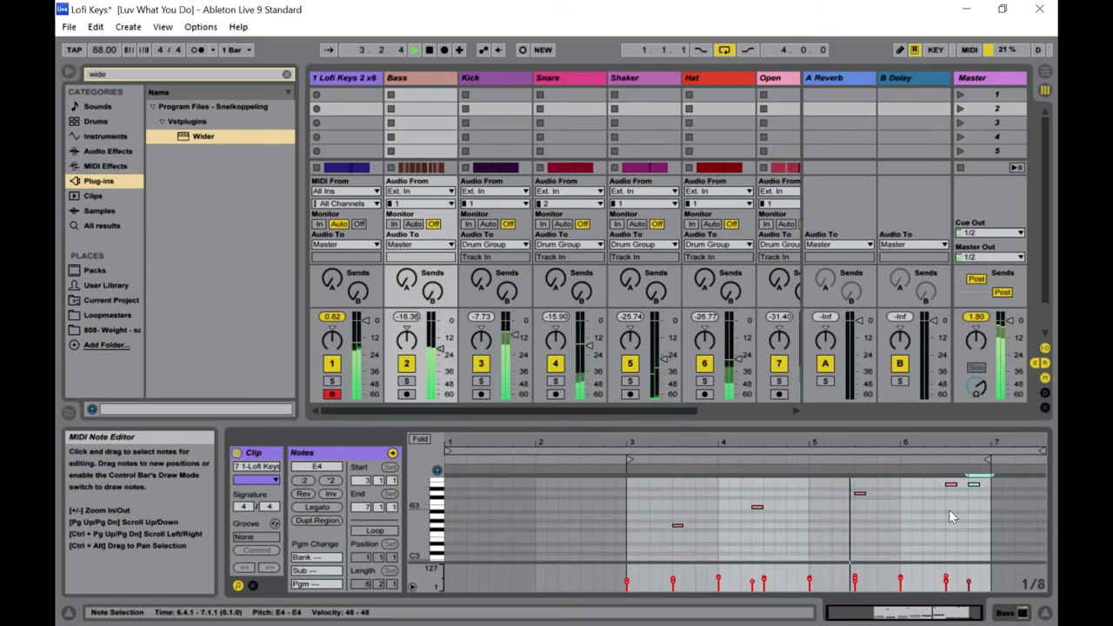
{"action": "mouse_move", "coordinate": [971, 588]}
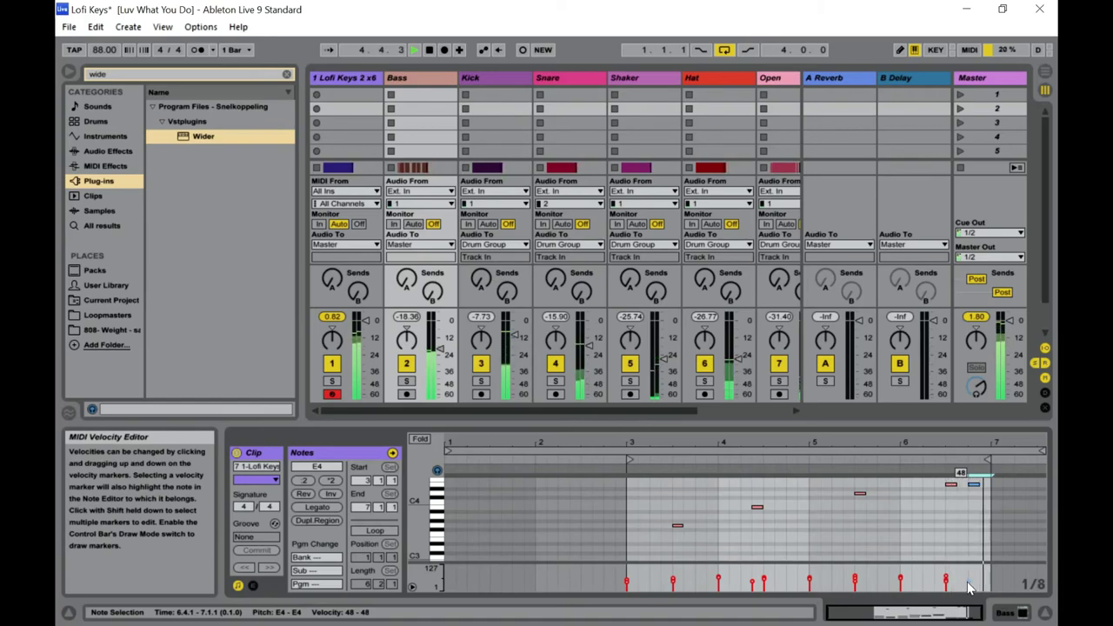
{"action": "scroll", "coordinate": [979, 531], "scroll_direction": "up", "scroll_amount": 1}
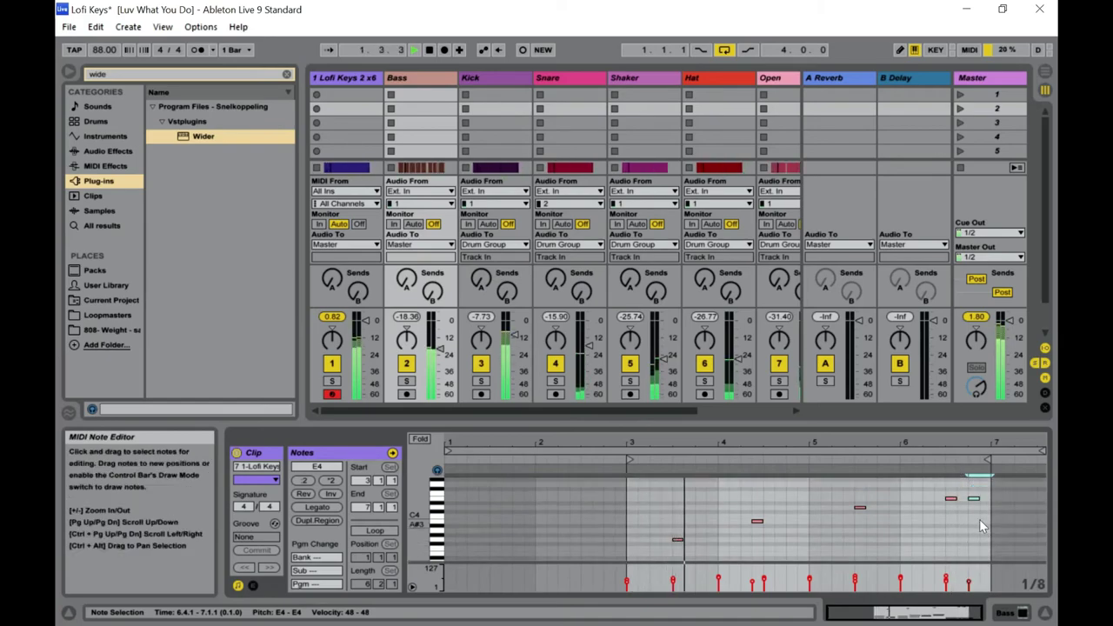
{"action": "left_click_drag", "start_coordinate": [973, 504], "coordinate": [973, 483]}
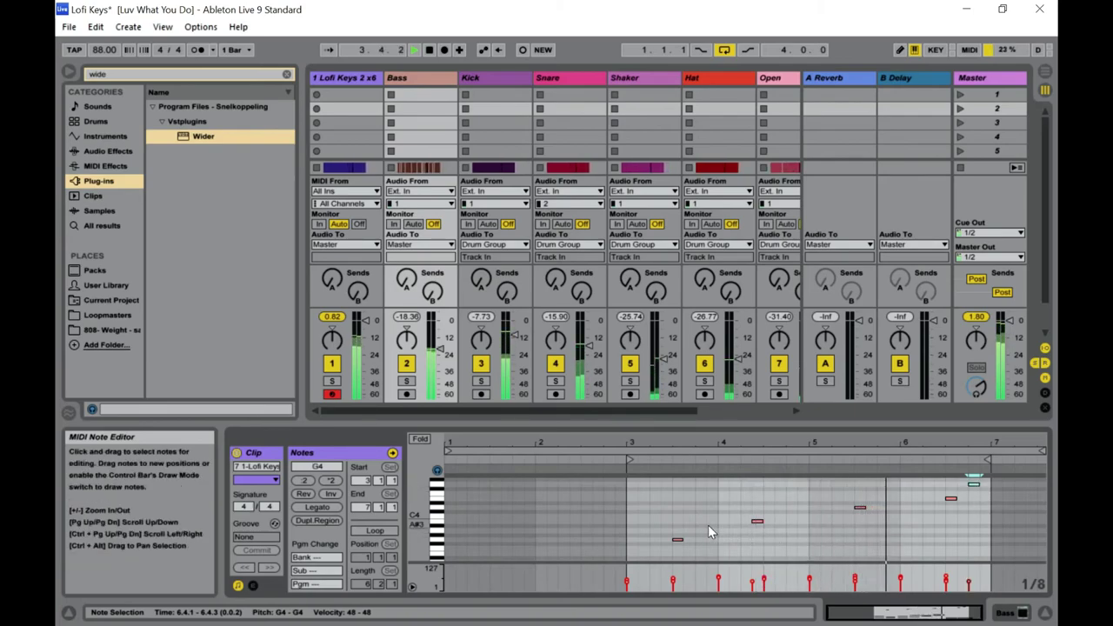
Lengthen the G3, B3 and D4 melody notes to quarter notes and move B3 to 4.3.1.
{"action": "left_click_drag", "start_coordinate": [880, 489], "coordinate": [694, 539]}
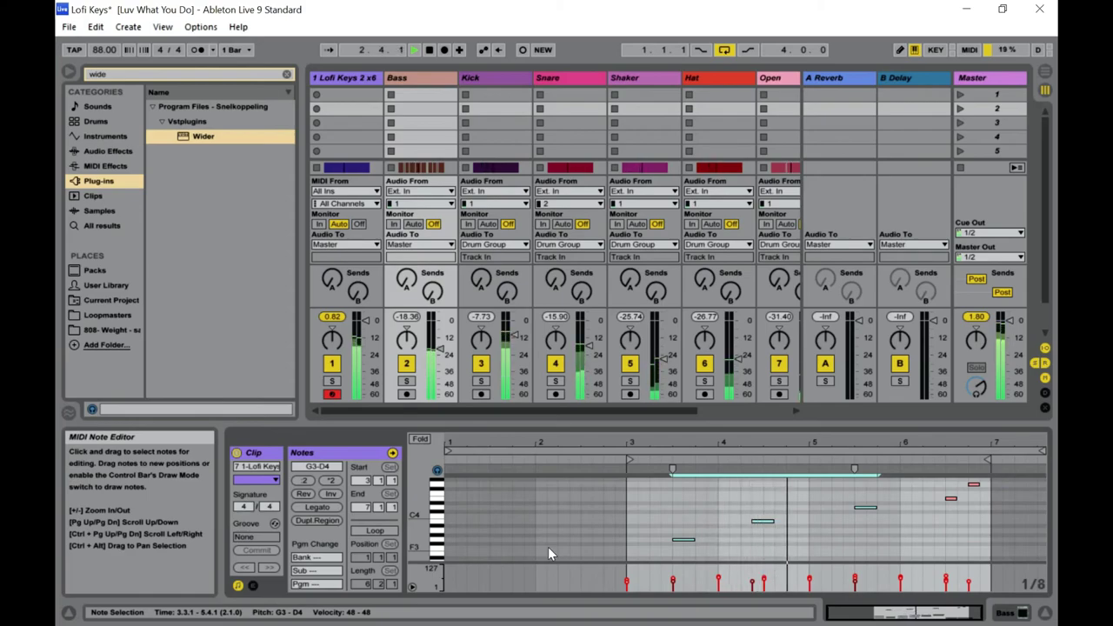
{"action": "left_click", "coordinate": [739, 525]}
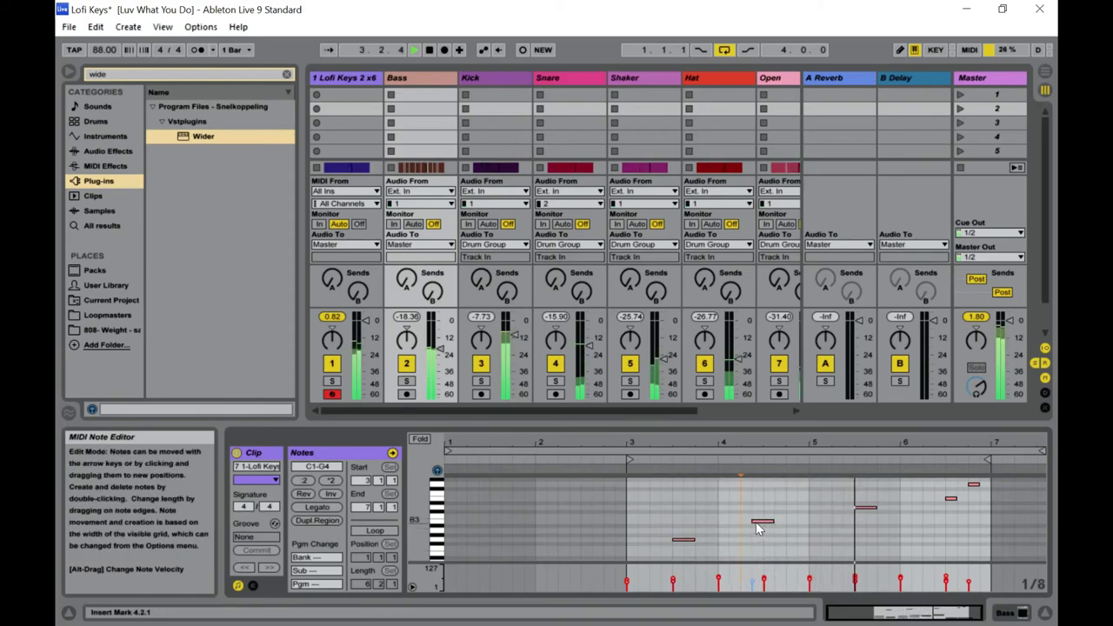
{"action": "left_click_drag", "start_coordinate": [756, 523], "coordinate": [770, 528]}
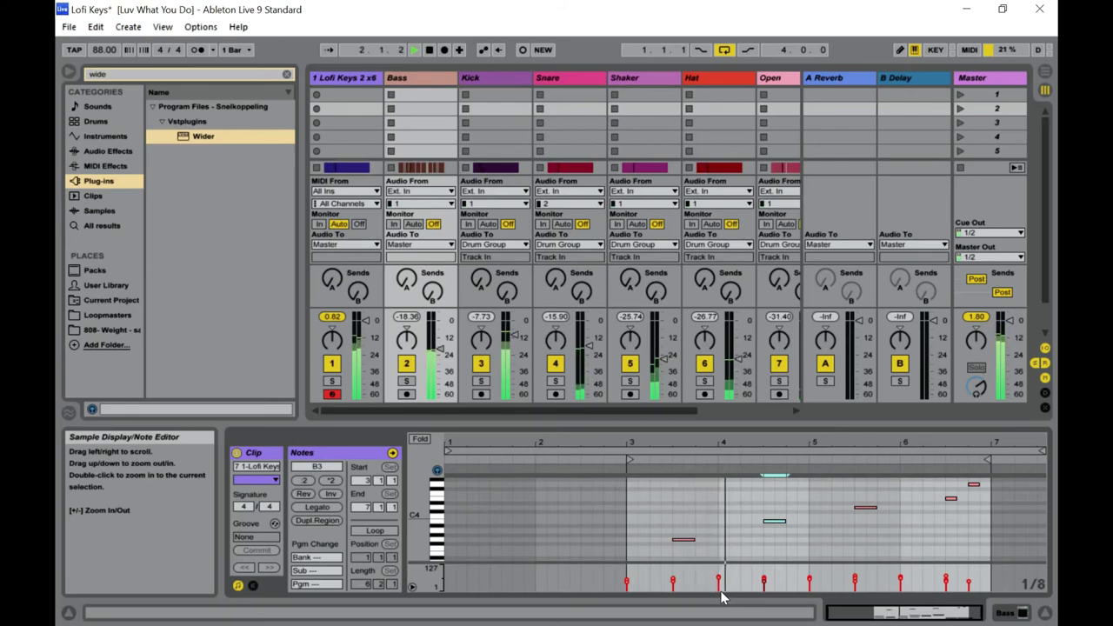
Lengthen the E4 and G4 melody notes in the clip's last bar to quarter notes.
{"action": "left_click", "coordinate": [938, 517]}
{"action": "left_click_drag", "start_coordinate": [948, 520], "coordinate": [967, 499]}
{"action": "left_click", "coordinate": [935, 552]}
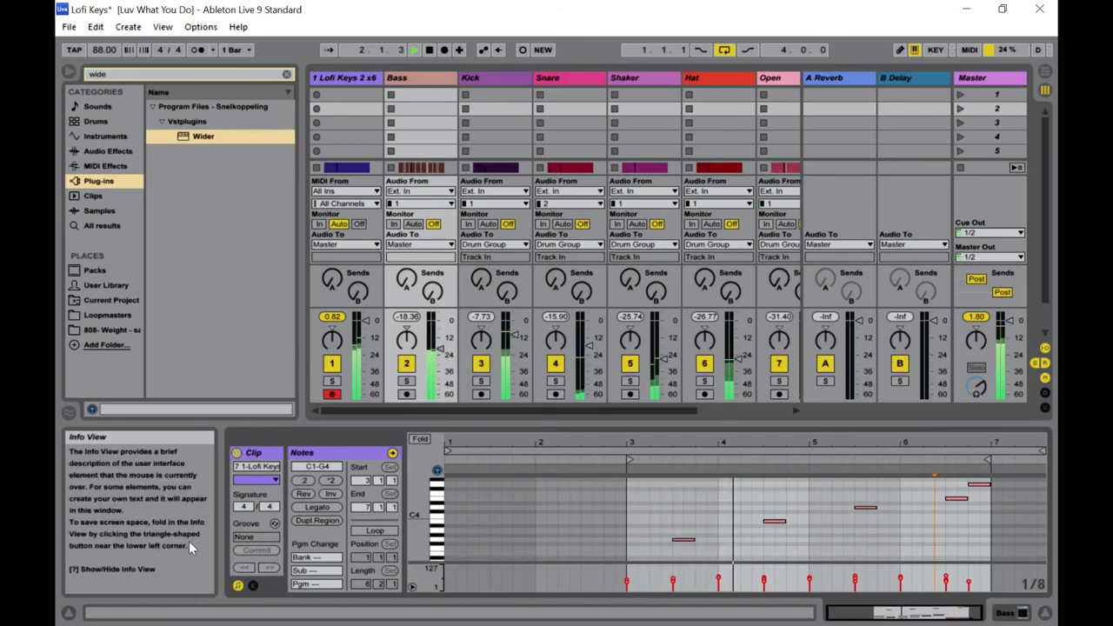
{"action": "left_click", "coordinate": [668, 491]}
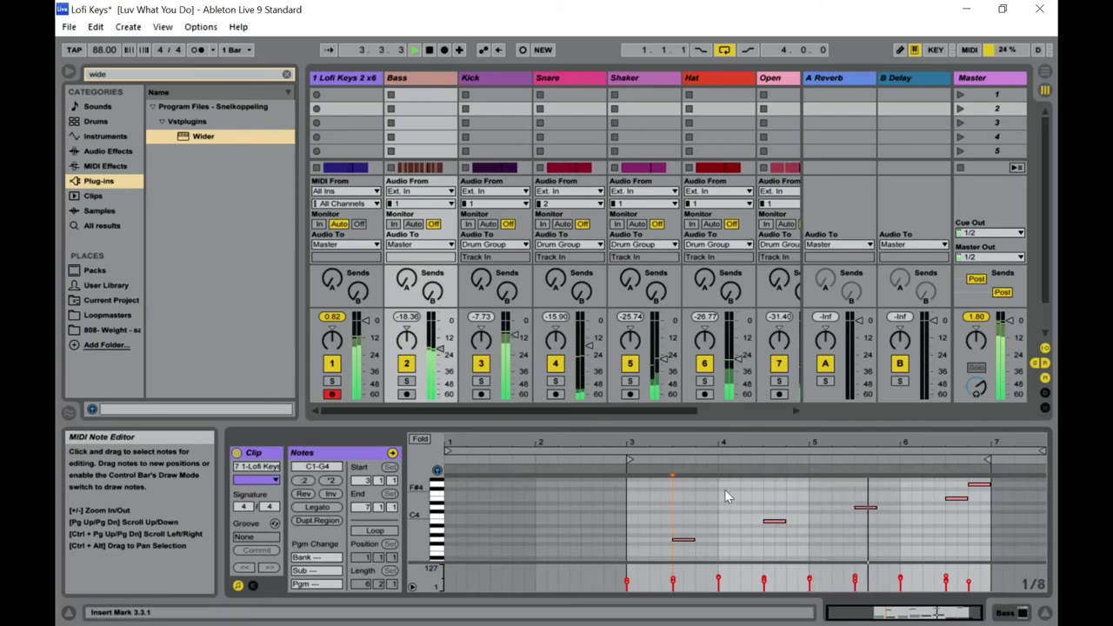
Try out a quarter-length F3 note at 4.1.1 in the keys melody and delete it again.
{"action": "scroll", "coordinate": [724, 489], "scroll_direction": "down", "scroll_amount": 1}
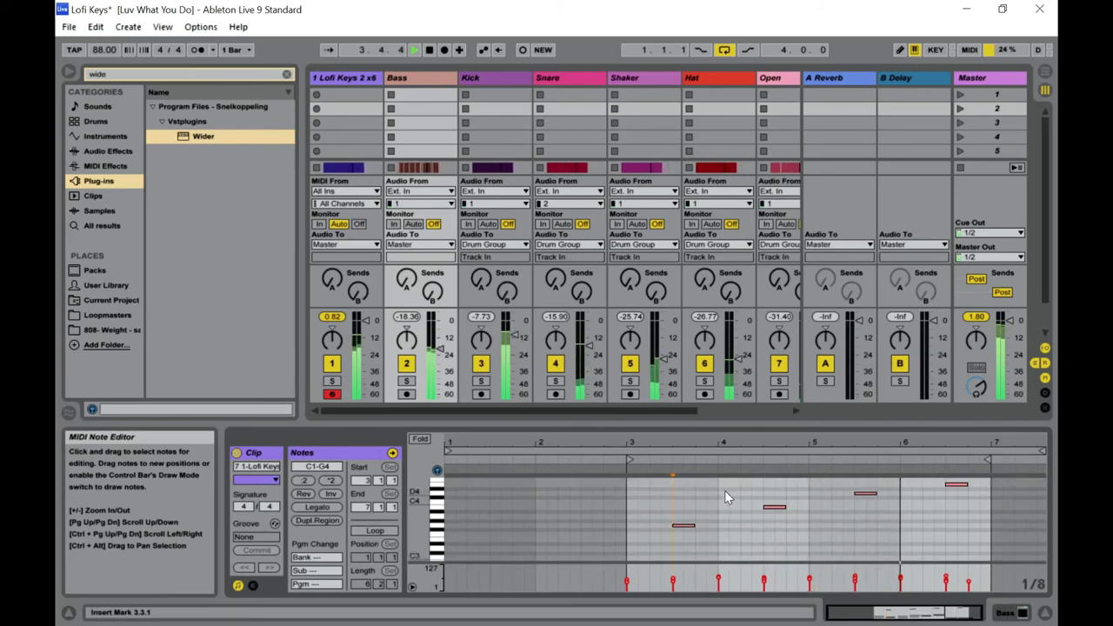
{"action": "double_click", "coordinate": [723, 534]}
{"action": "left_click_drag", "start_coordinate": [724, 534], "coordinate": [737, 534]}
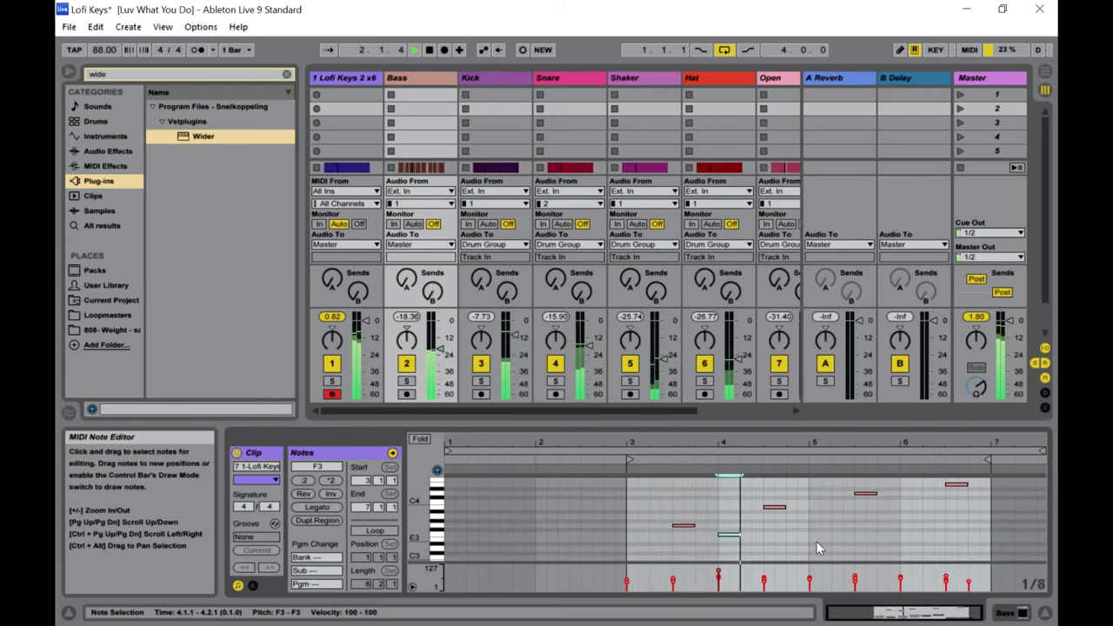
{"action": "double_click", "coordinate": [731, 537]}
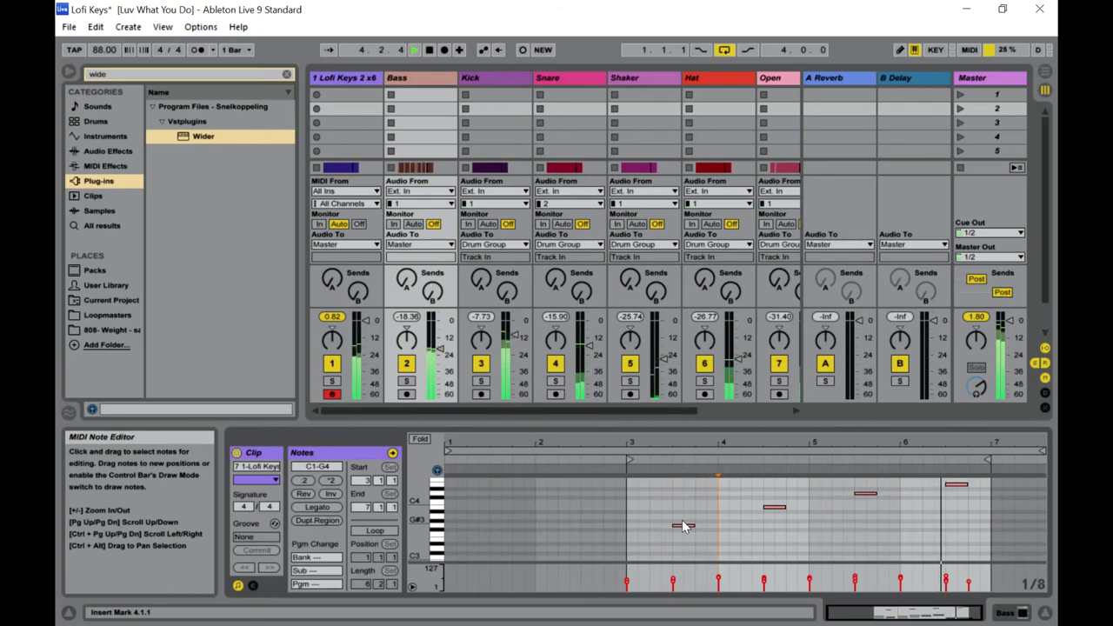
Add an eighth-length D4 note at 4.4.1 in the keys clip and lower its velocity below that of the neighbouring notes.
{"action": "double_click", "coordinate": [791, 494]}
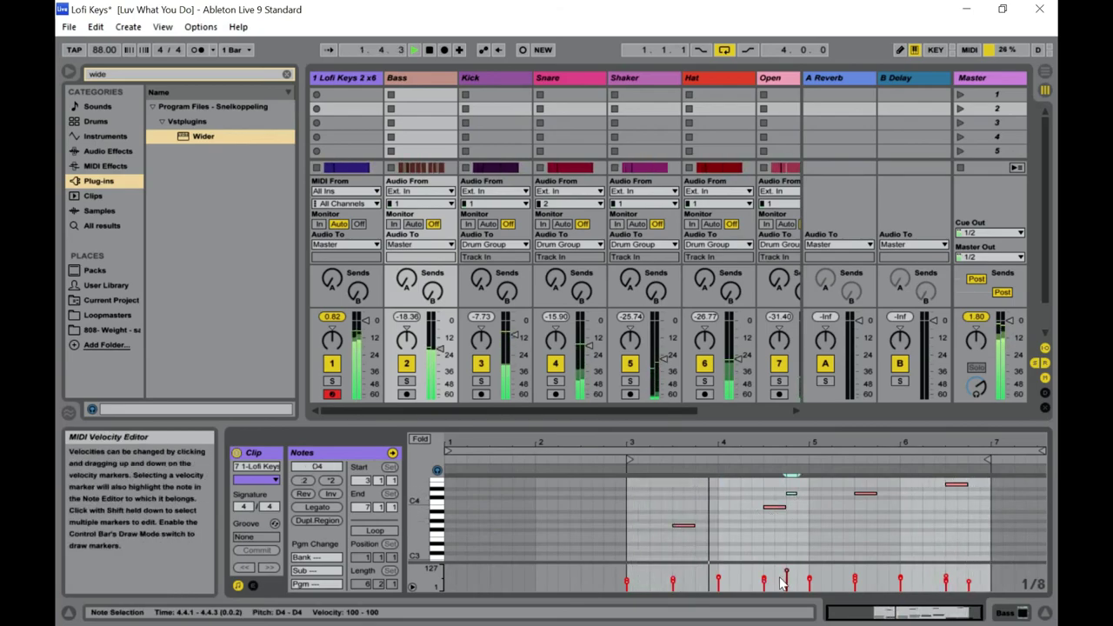
{"action": "left_click_drag", "start_coordinate": [786, 571], "coordinate": [786, 579]}
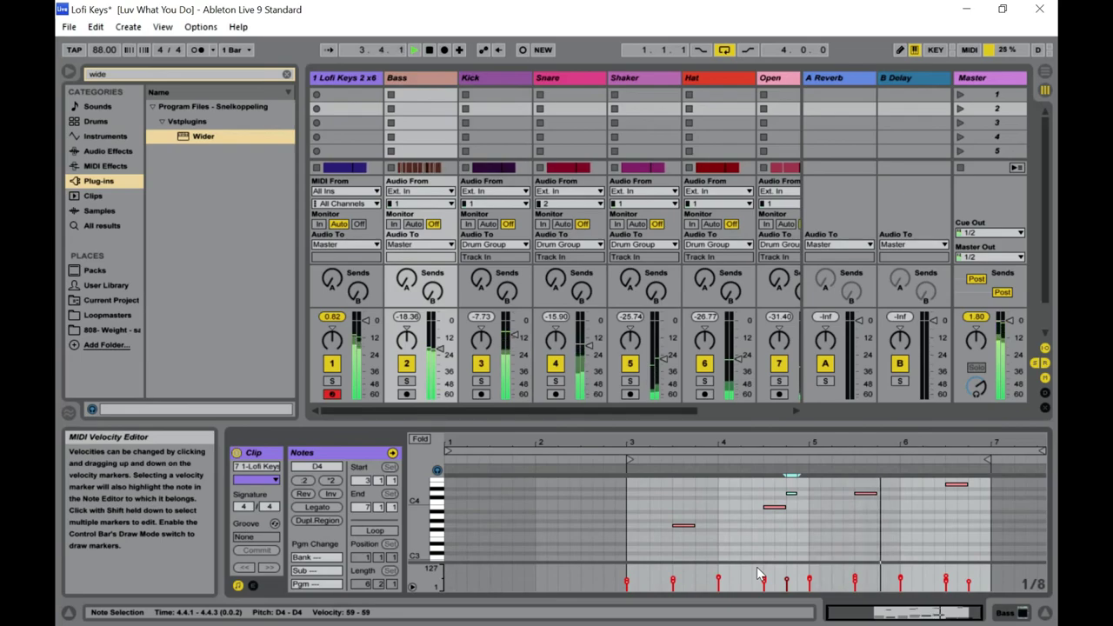
{"action": "left_click_drag", "start_coordinate": [793, 584], "coordinate": [793, 600]}
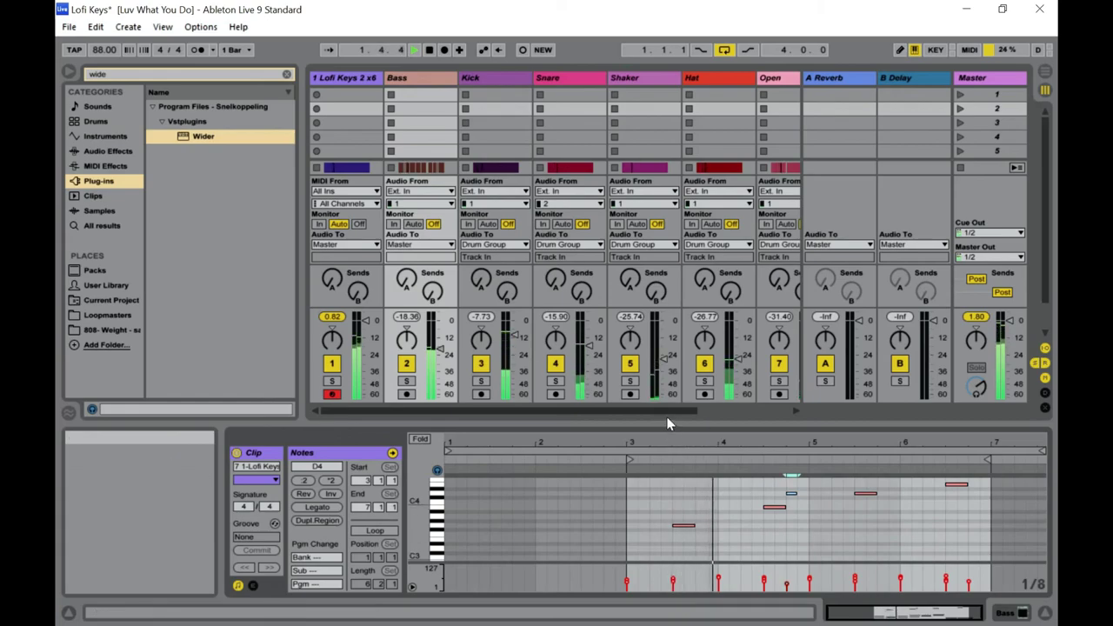
Show the device chain of the Lofi Keys 2 track and open the Lofi Keys 2 instrument's plug-in window.
{"action": "left_click_drag", "start_coordinate": [666, 410], "coordinate": [740, 411]}
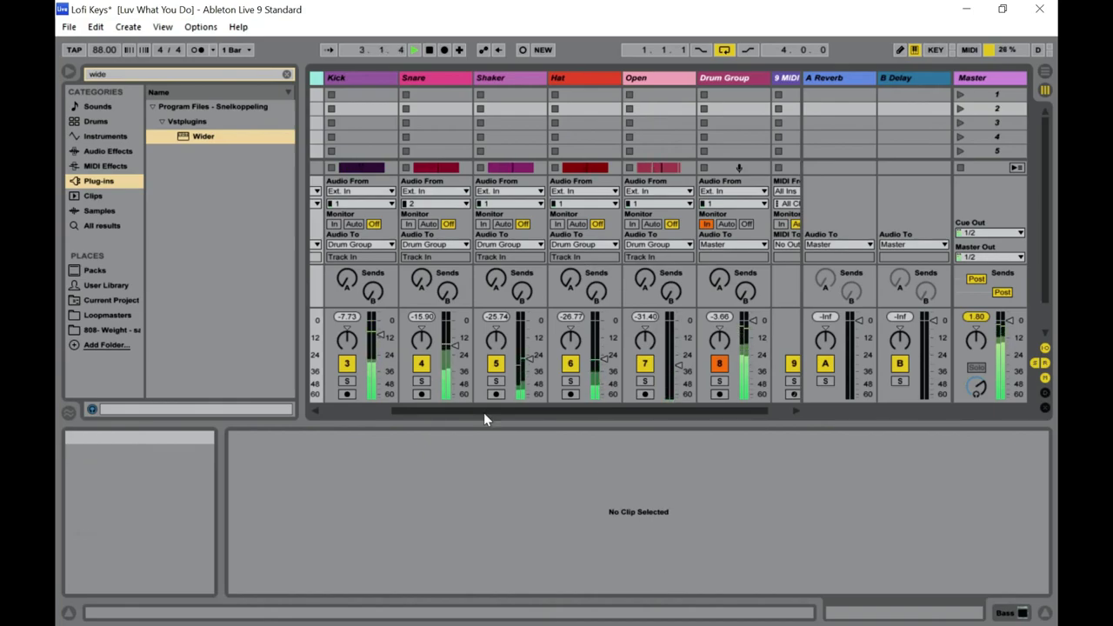
{"action": "left_click_drag", "start_coordinate": [483, 413], "coordinate": [383, 410]}
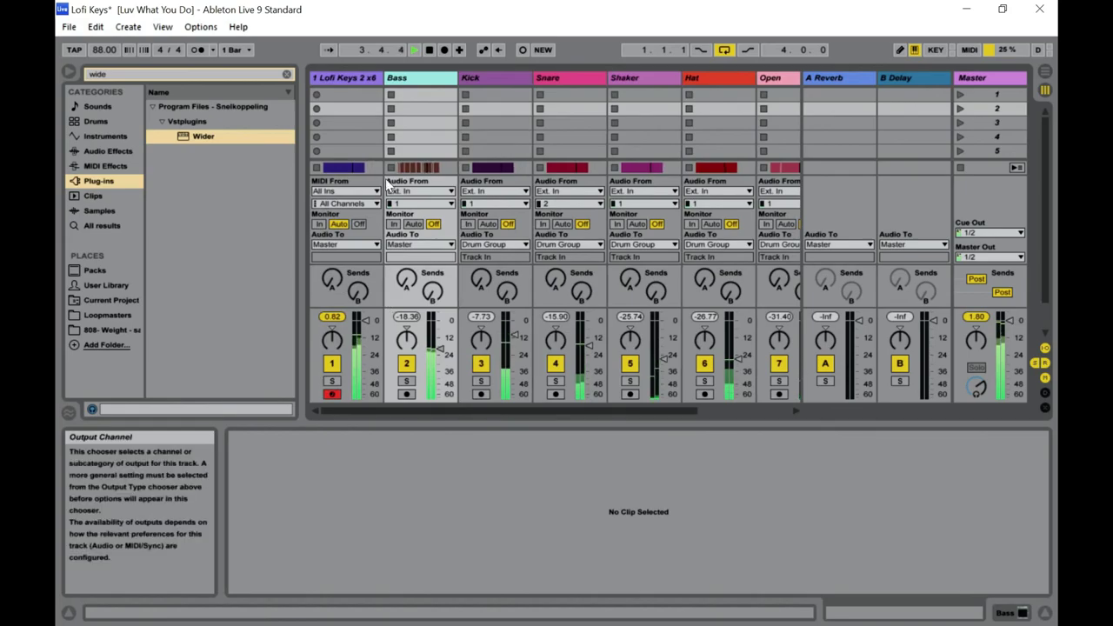
{"action": "double_click", "coordinate": [342, 80]}
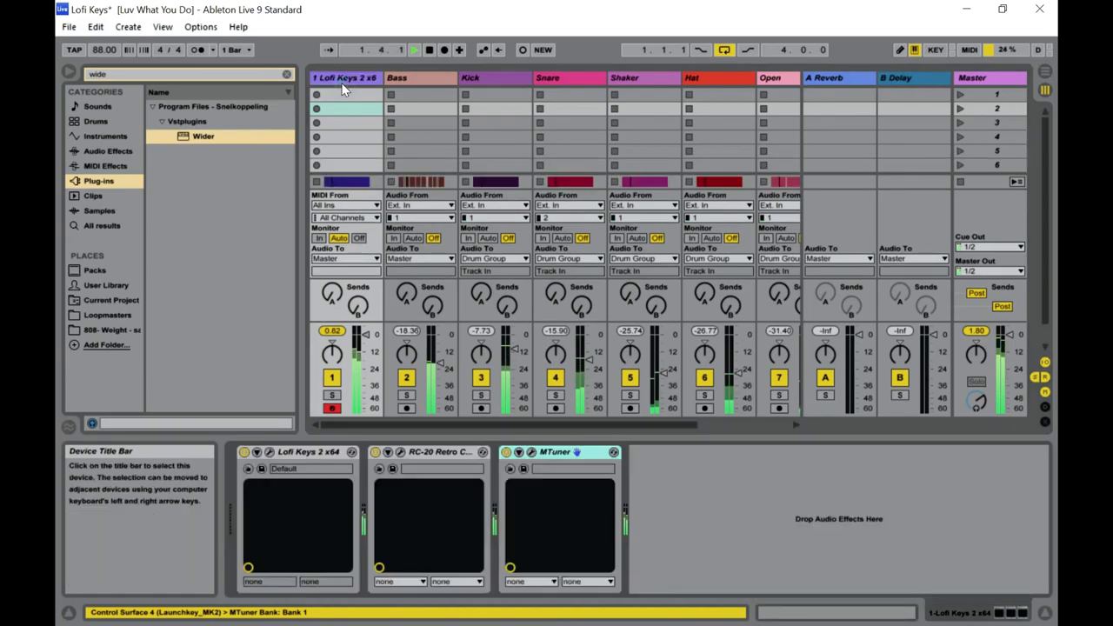
{"action": "left_click", "coordinate": [269, 452]}
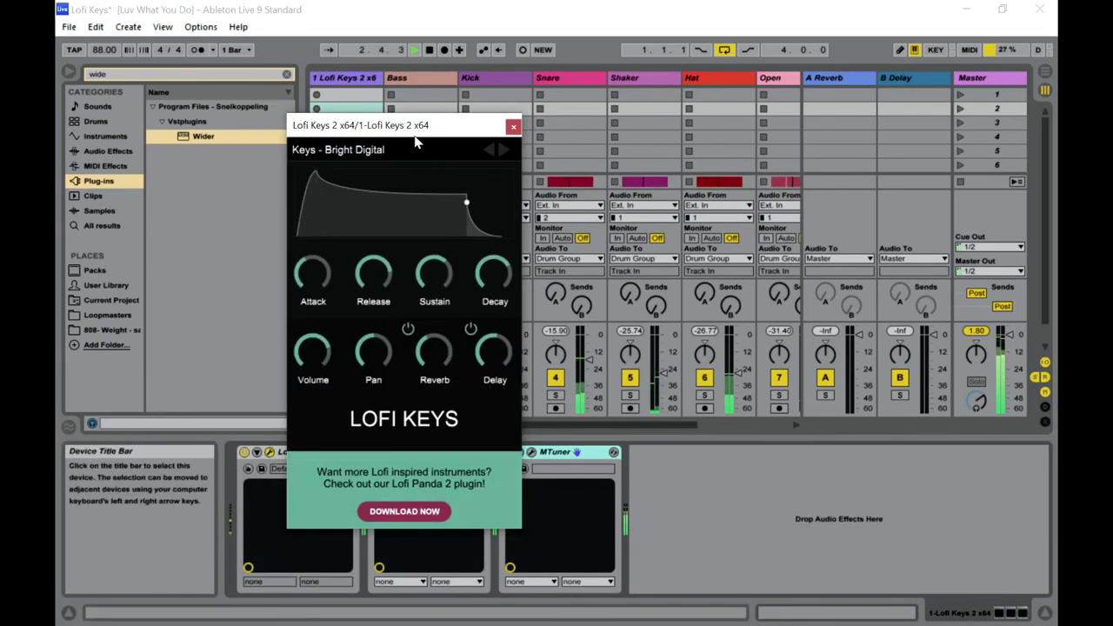